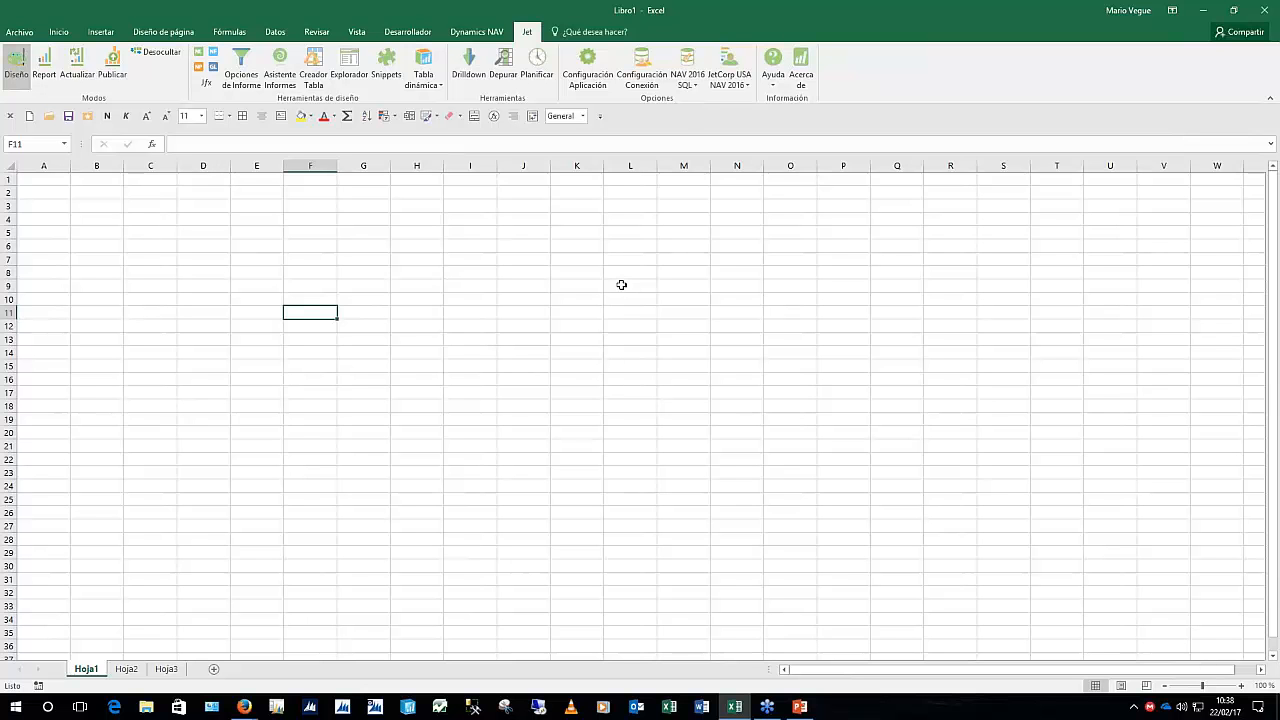
Keep the NAV 2016 SQL connection and outline blocks D13:F32 and G10:S12
{"action": "left_click", "coordinate": [687, 78]}
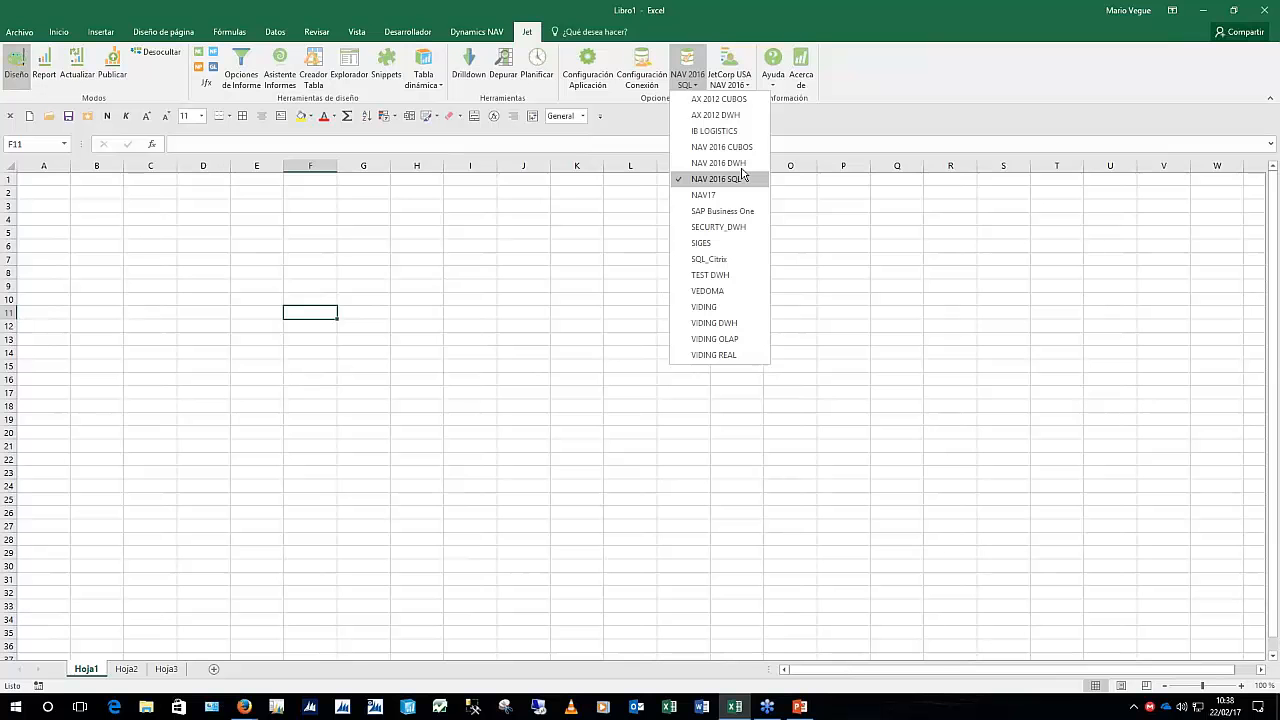
{"action": "left_click", "coordinate": [685, 77]}
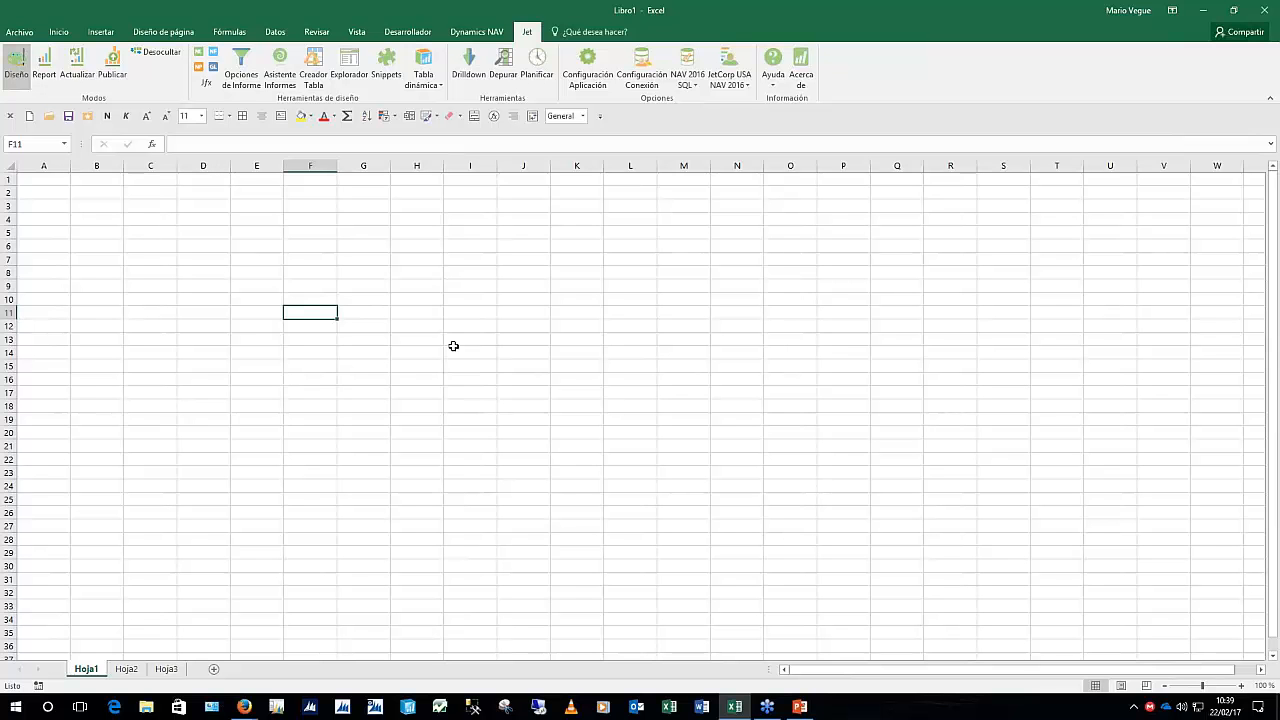
{"action": "left_click", "coordinate": [212, 340]}
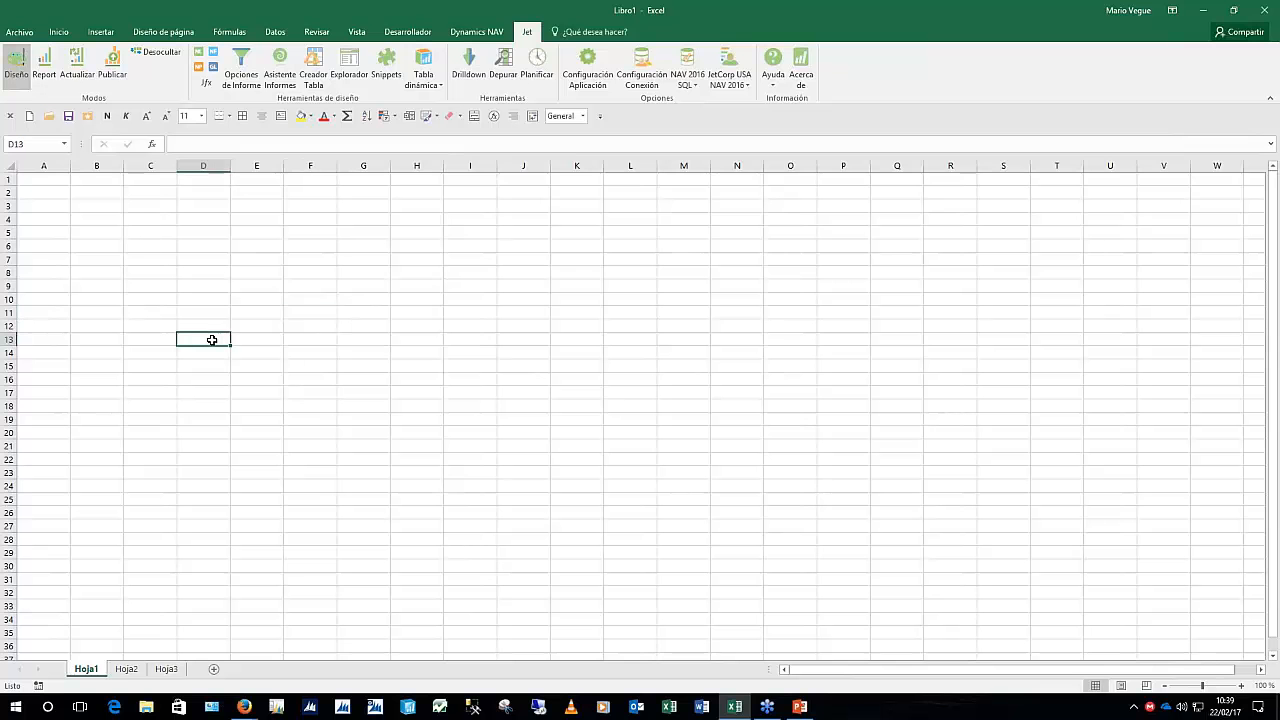
{"action": "left_click_drag", "start_coordinate": [212, 340], "coordinate": [326, 588]}
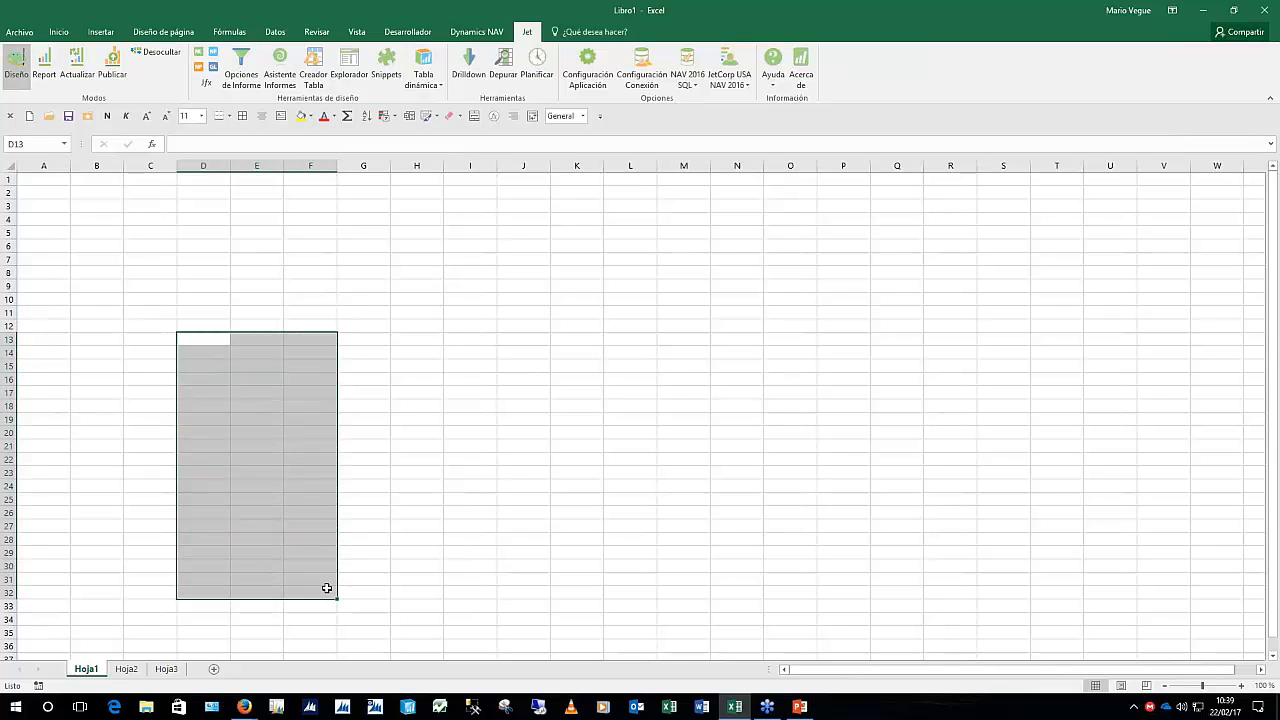
{"action": "left_click", "coordinate": [363, 298]}
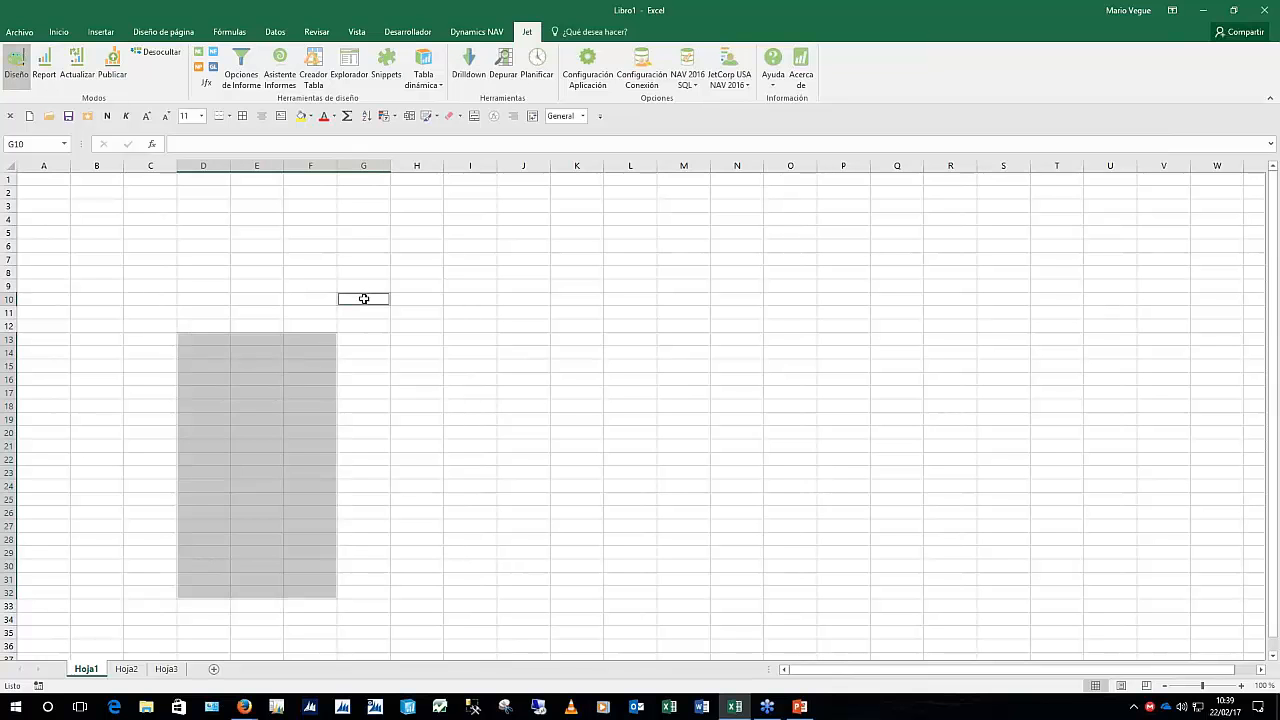
{"action": "mouse_move", "coordinate": [363, 298]}
{"action": "left_mouse_down"}
{"action": "mouse_move", "coordinate": [371, 311]}
{"action": "mouse_move", "coordinate": [477, 320]}
{"action": "mouse_move", "coordinate": [718, 309]}
{"action": "mouse_move", "coordinate": [982, 322]}
{"action": "left_mouse_up"}
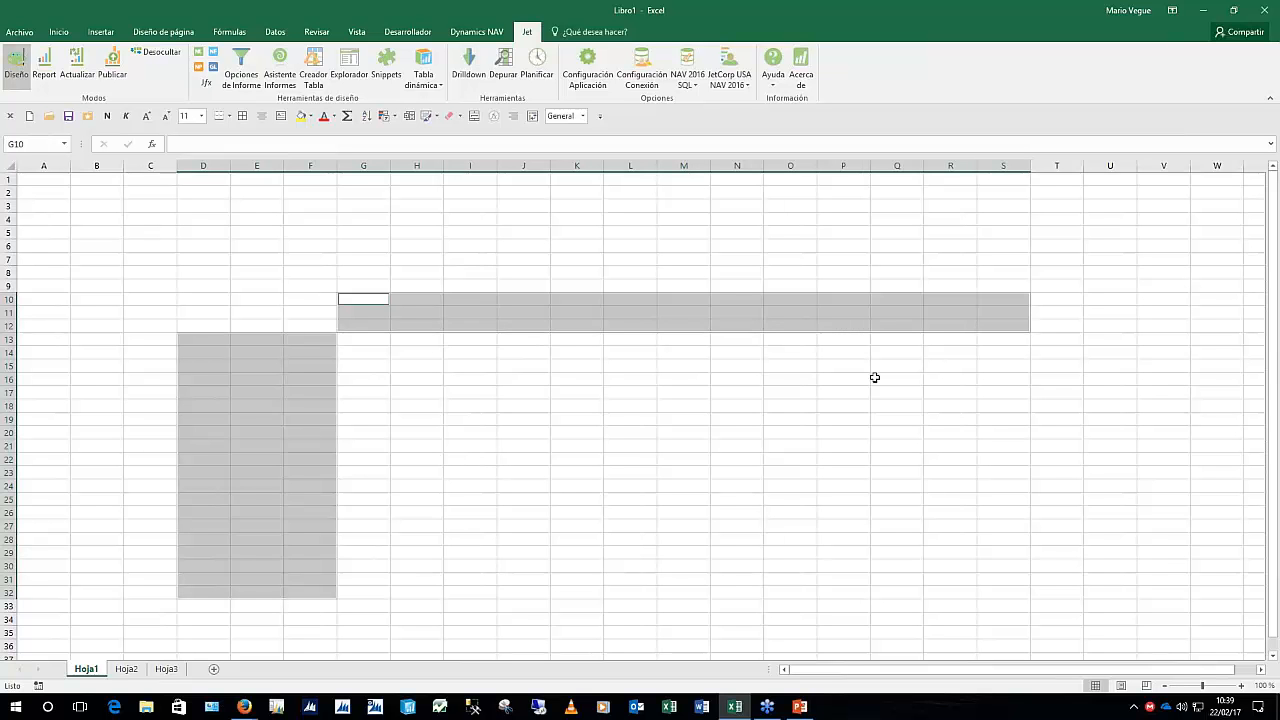
Add cells I19, O21, K25, R26 and M18 to the outline, then clear all outlined areas
{"action": "left_click", "coordinate": [472, 423], "text": "ctrl"}
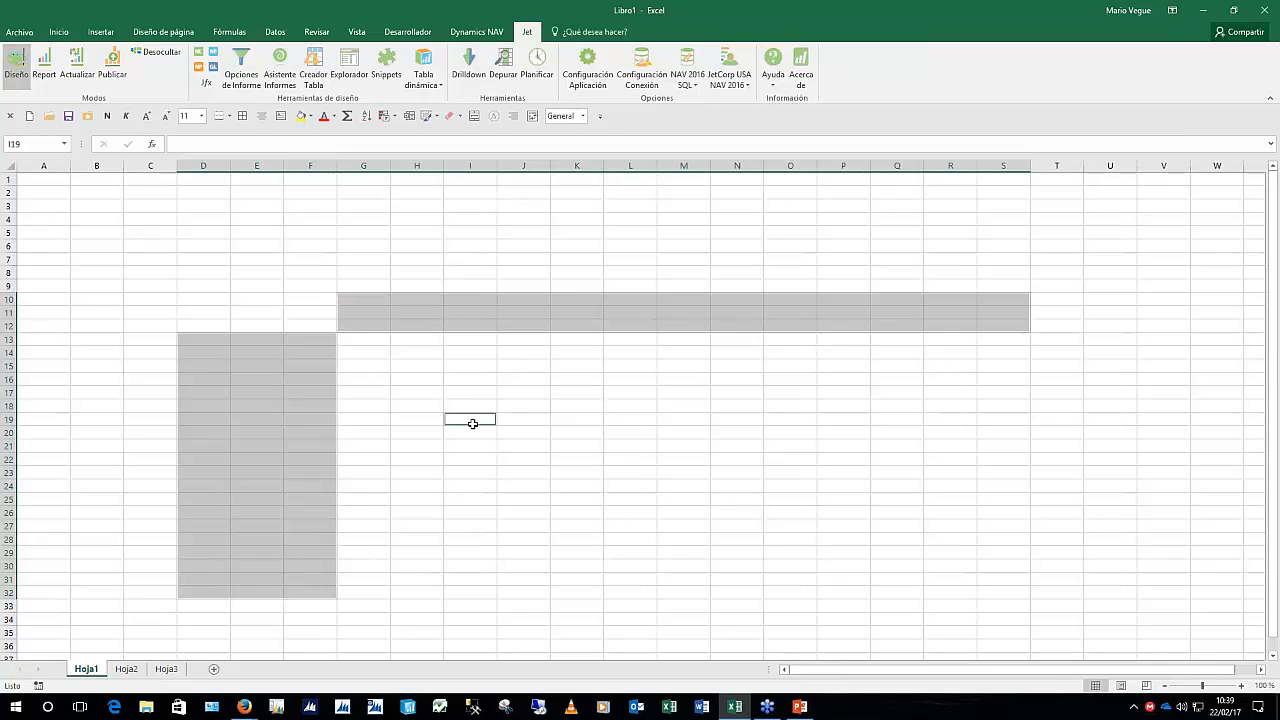
{"action": "left_click", "coordinate": [816, 445], "text": "ctrl"}
{"action": "left_click", "coordinate": [595, 502], "text": "ctrl"}
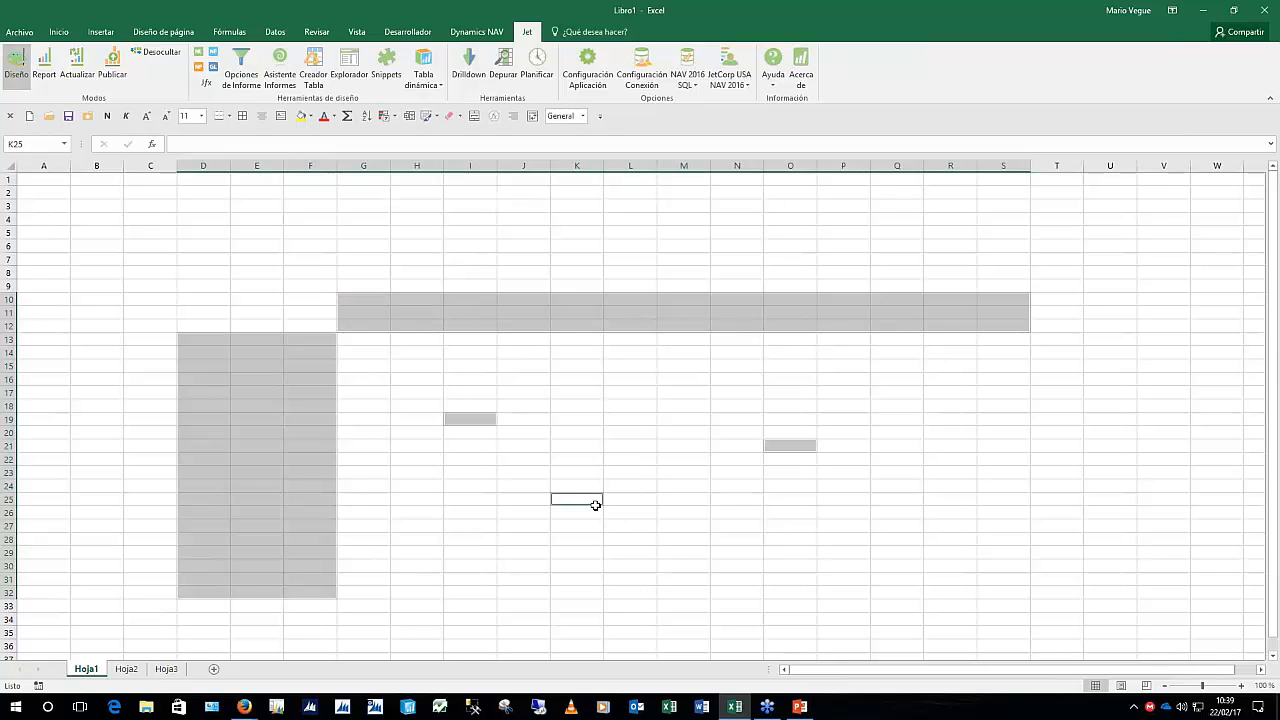
{"action": "left_click", "coordinate": [938, 512], "text": "ctrl"}
{"action": "left_click", "coordinate": [680, 404], "text": "ctrl"}
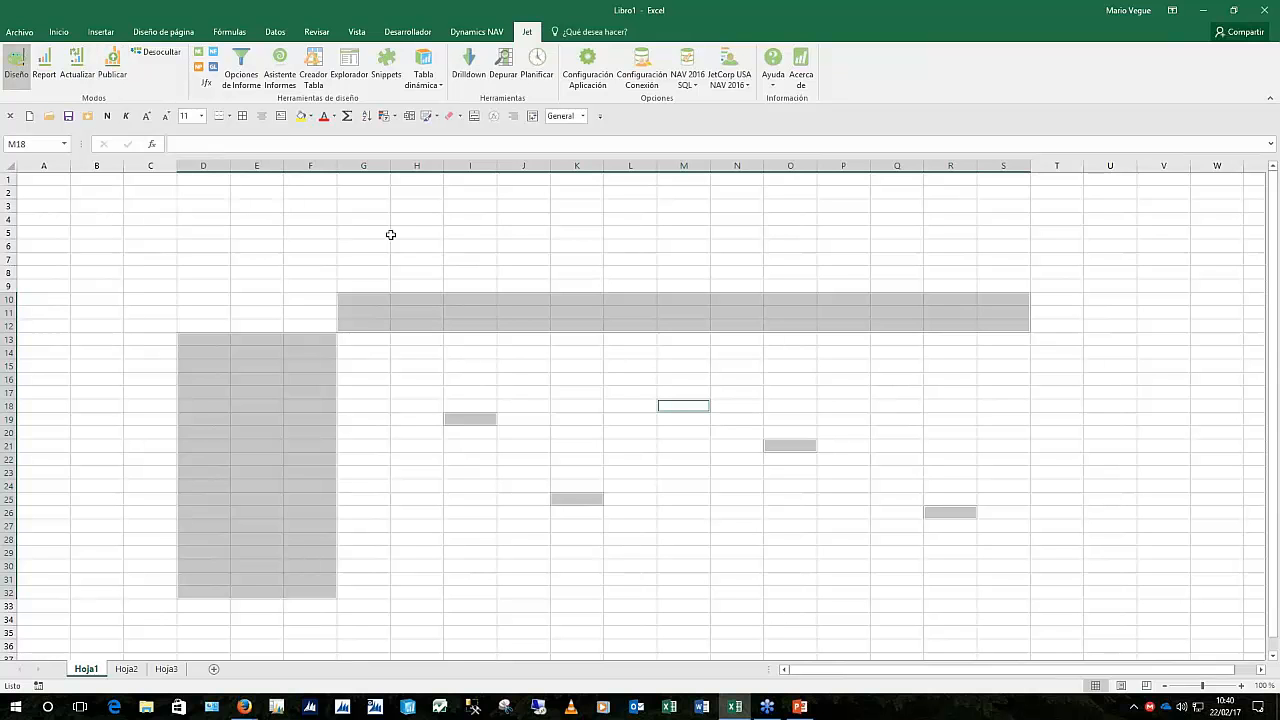
{"action": "left_click", "coordinate": [408, 265]}
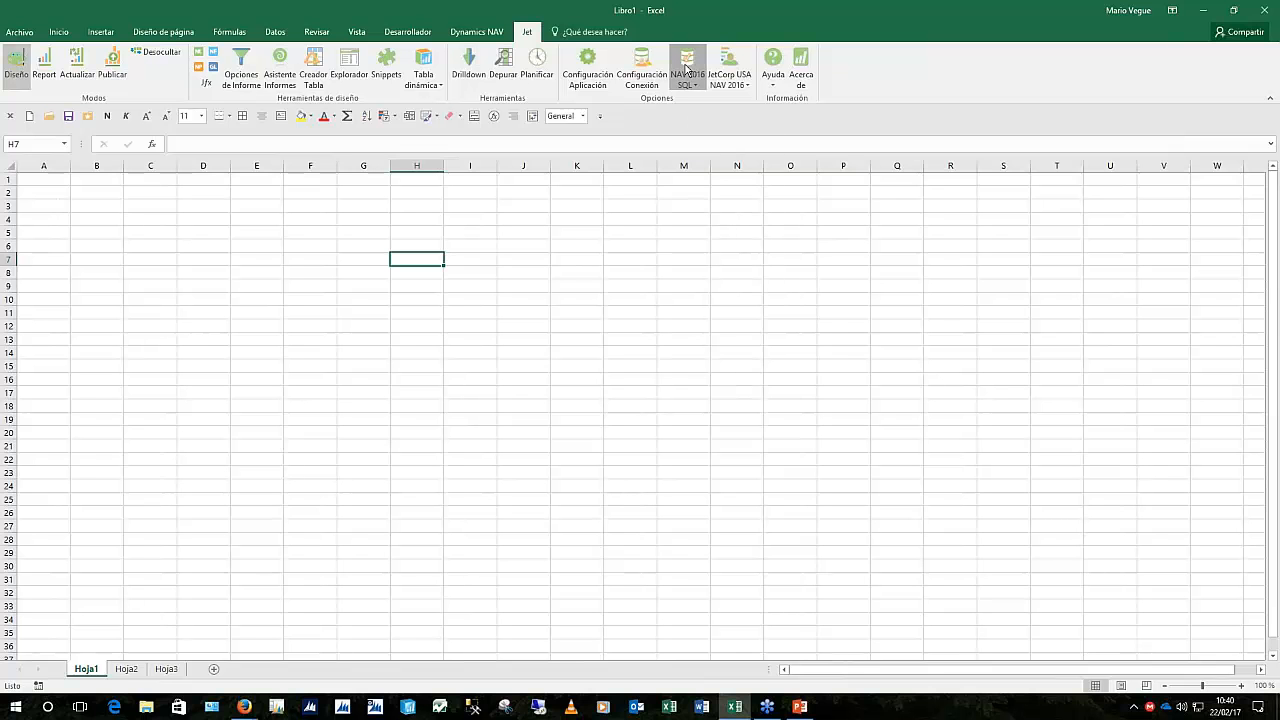
From D17, open the Jet Explorer beside the cells, make it taller, and show only favourite tables
{"action": "left_click", "coordinate": [203, 392]}
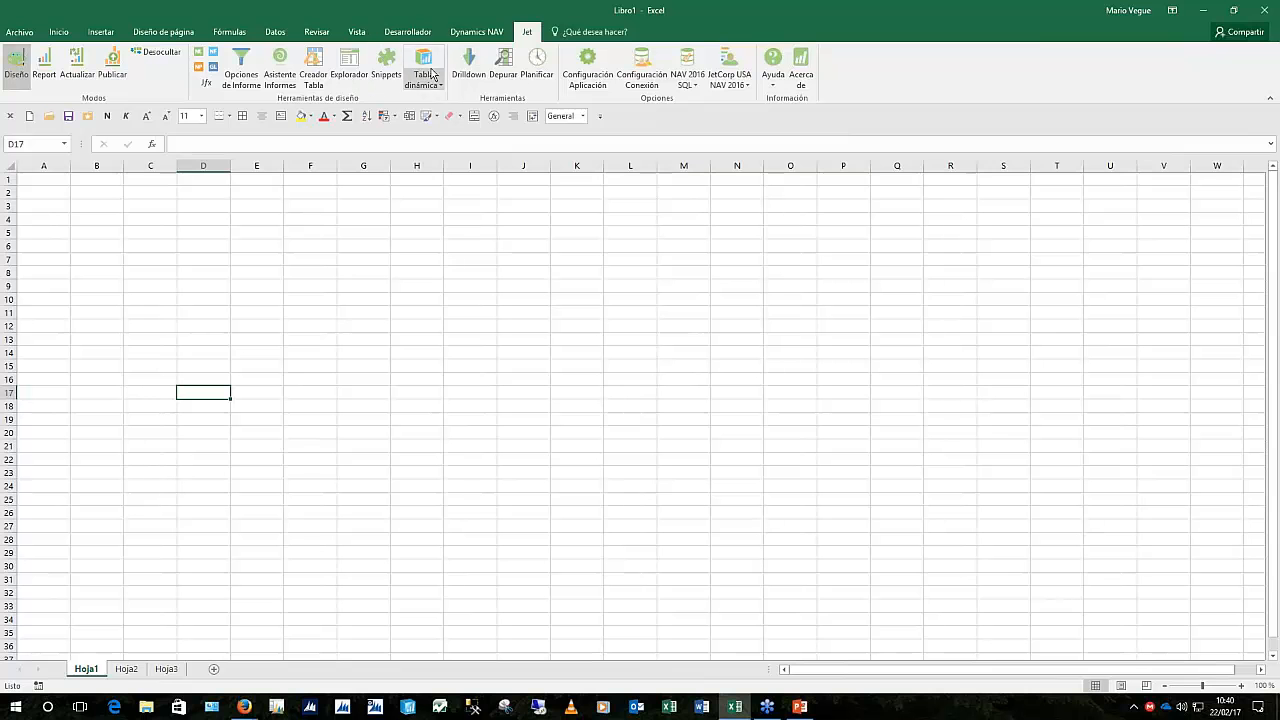
{"action": "left_click", "coordinate": [355, 68]}
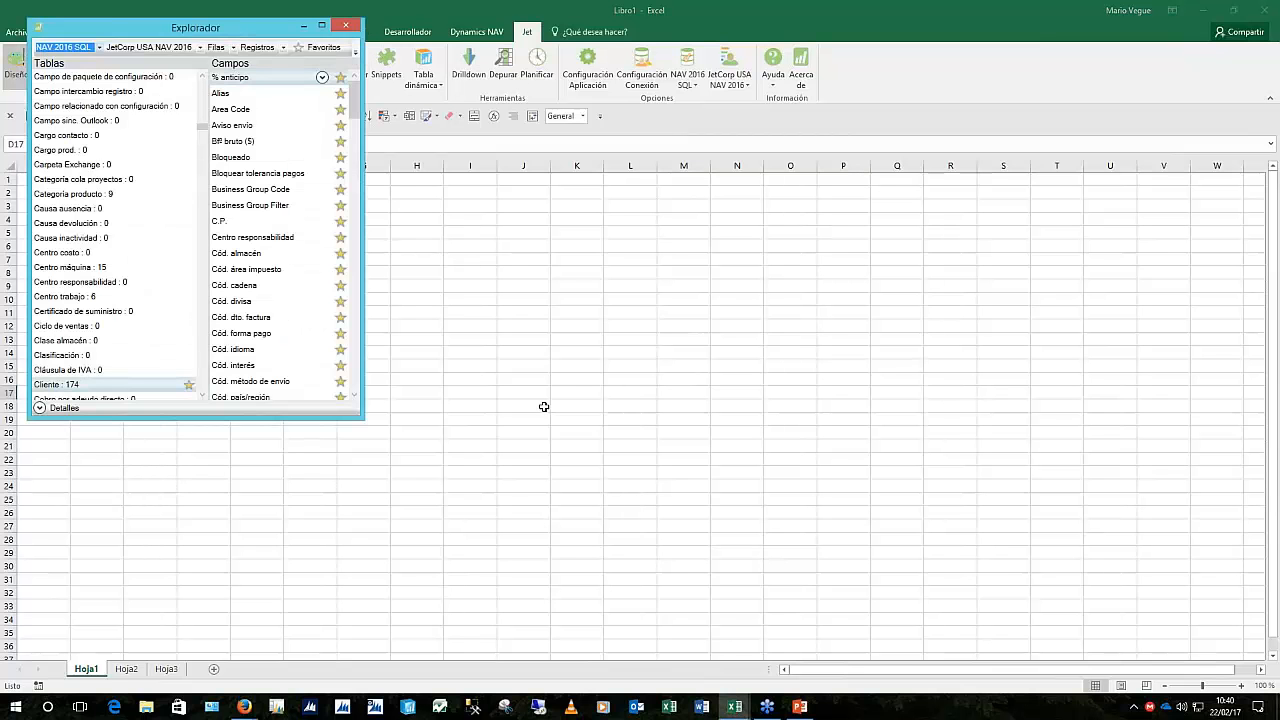
{"action": "left_click_drag", "start_coordinate": [259, 34], "coordinate": [973, 183]}
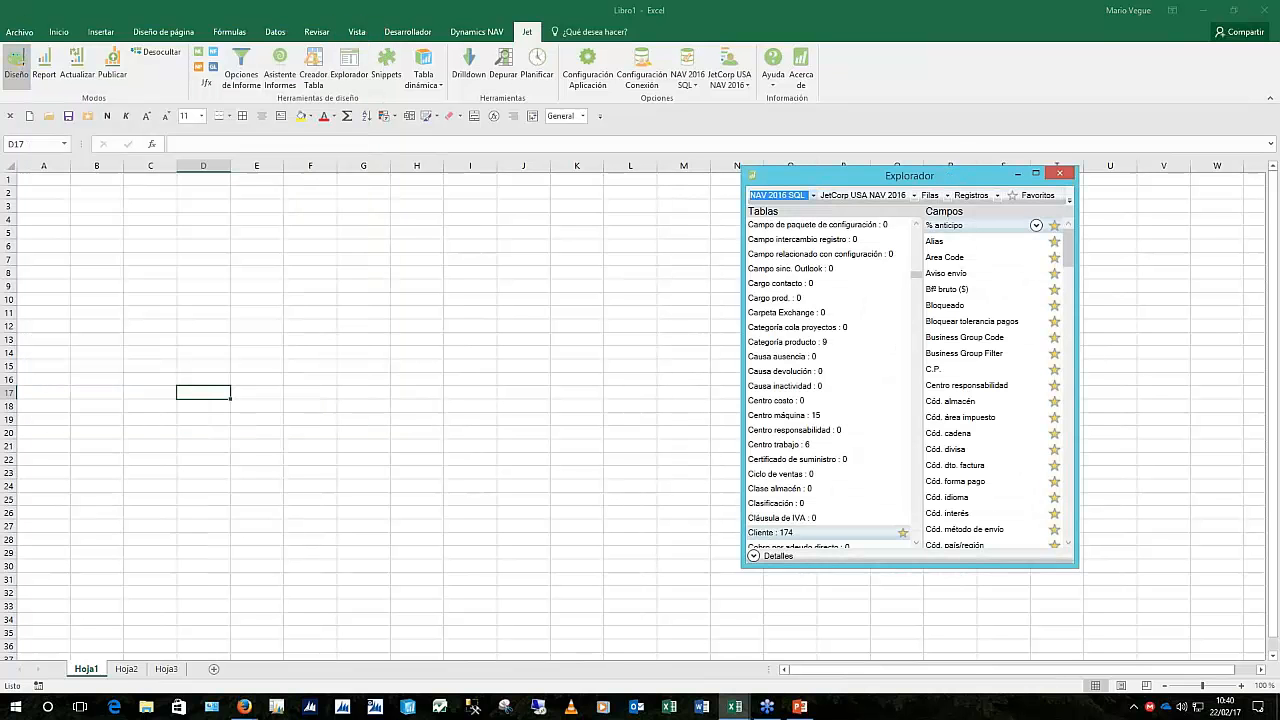
{"action": "left_click", "coordinate": [1093, 36]}
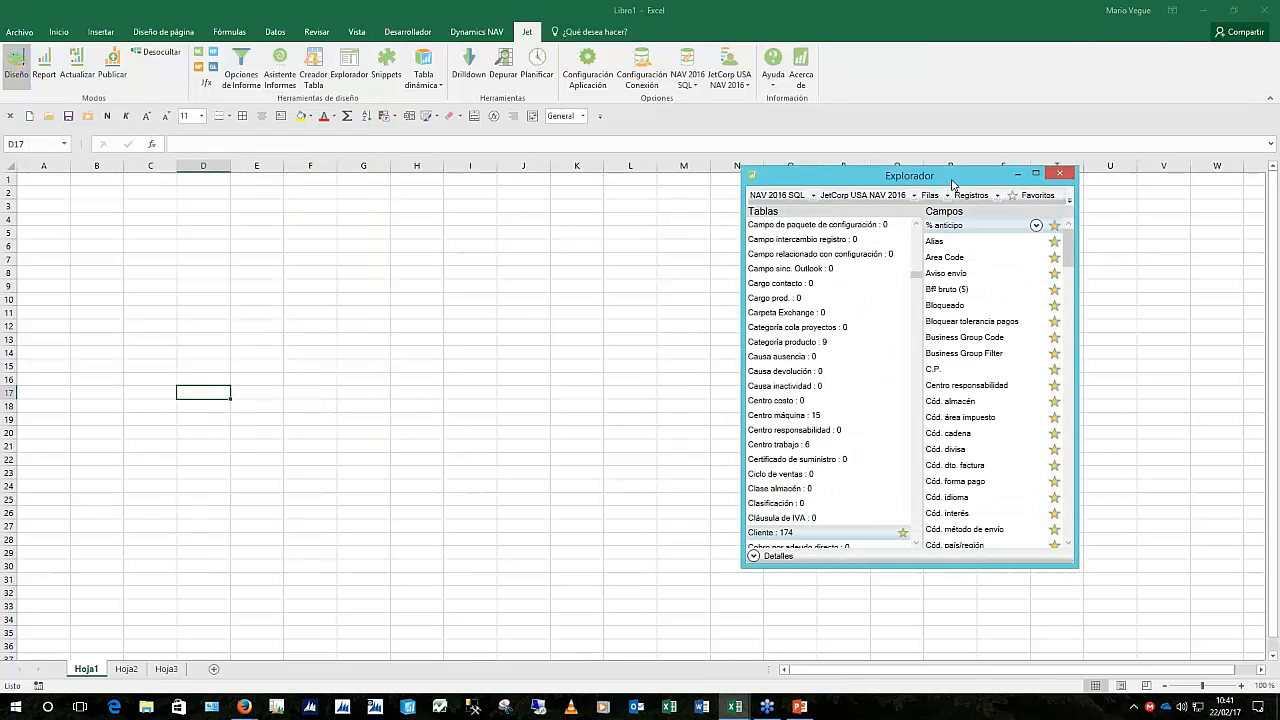
{"action": "left_click_drag", "start_coordinate": [951, 179], "coordinate": [997, 67]}
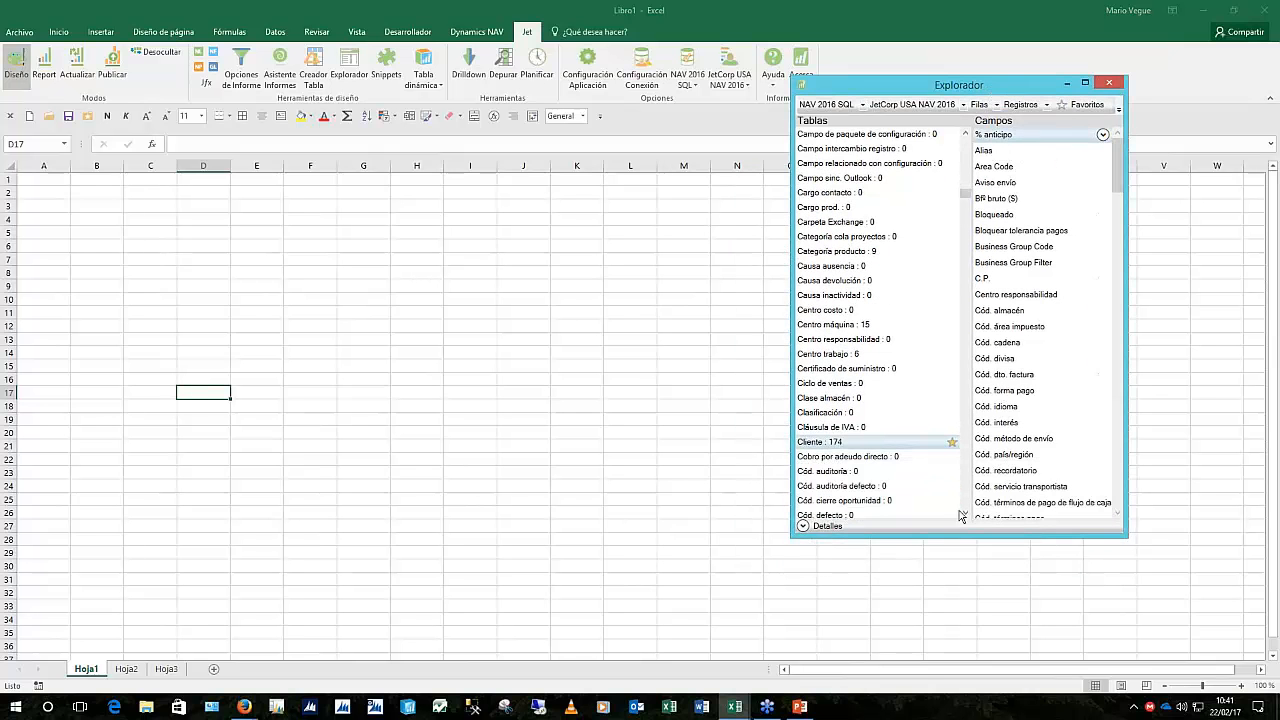
{"action": "left_click_drag", "start_coordinate": [965, 542], "coordinate": [964, 612]}
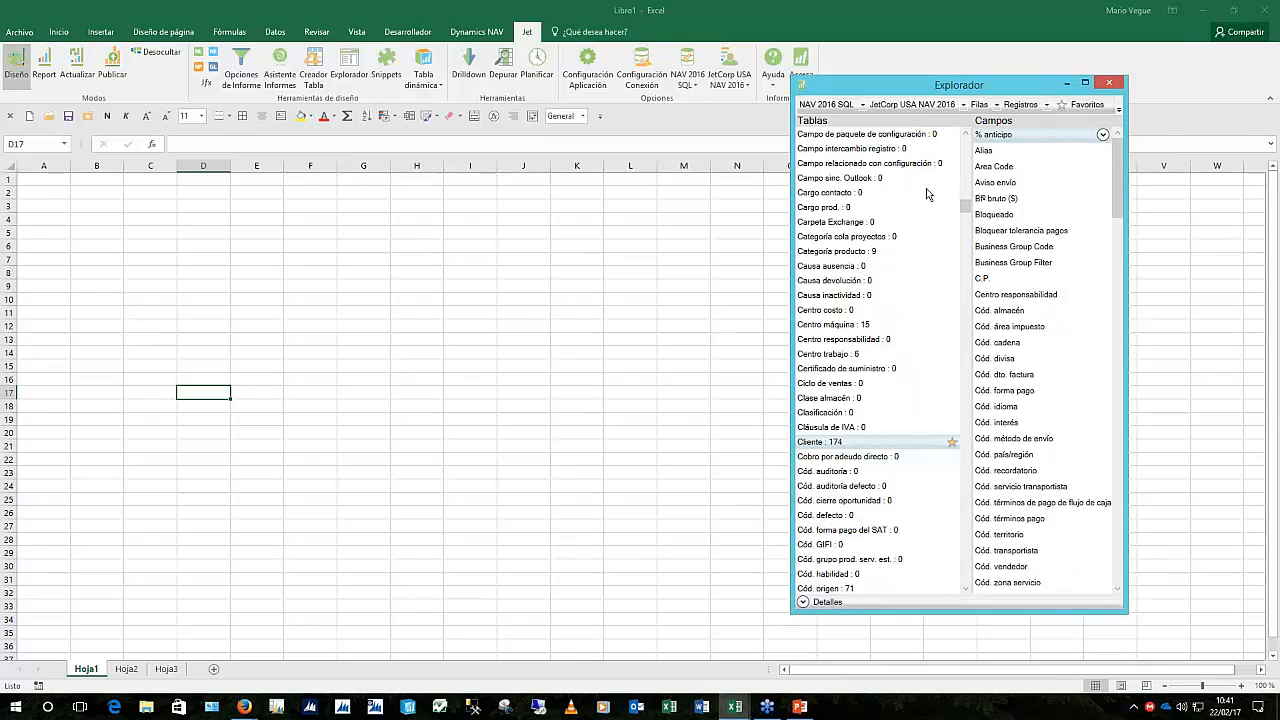
{"action": "left_click_drag", "start_coordinate": [965, 208], "coordinate": [965, 146]}
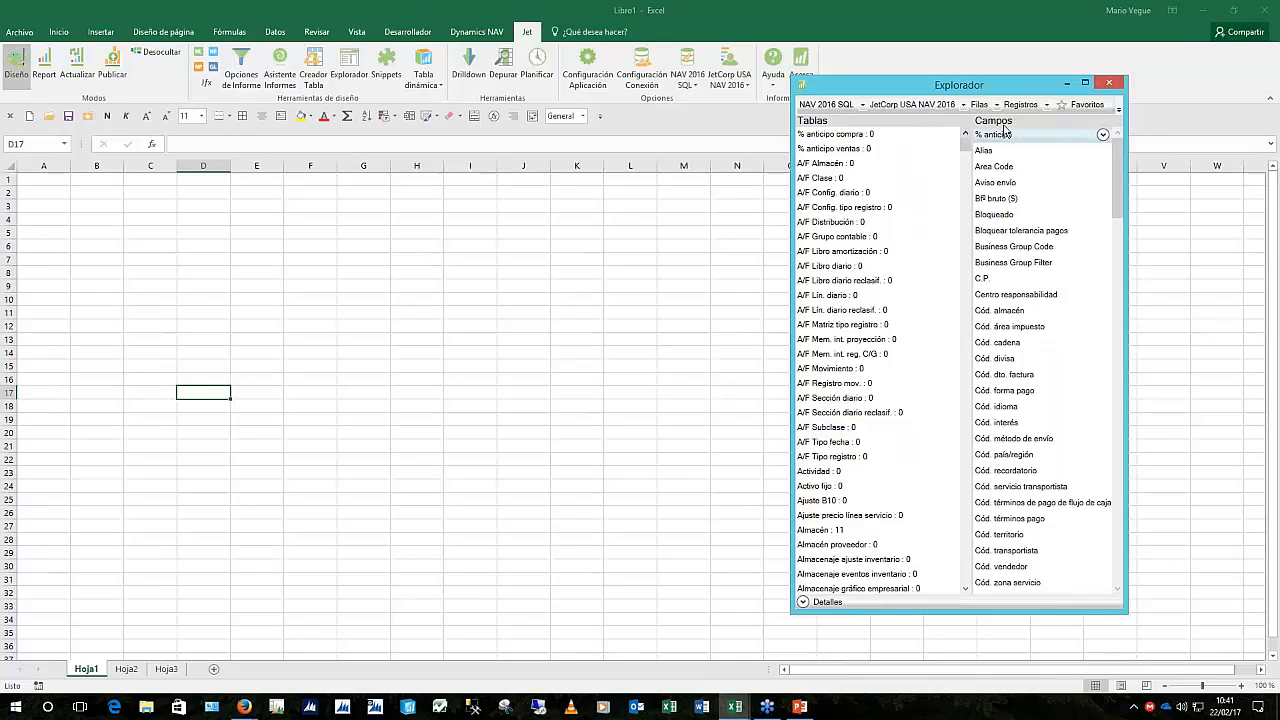
{"action": "left_click", "coordinate": [1083, 104]}
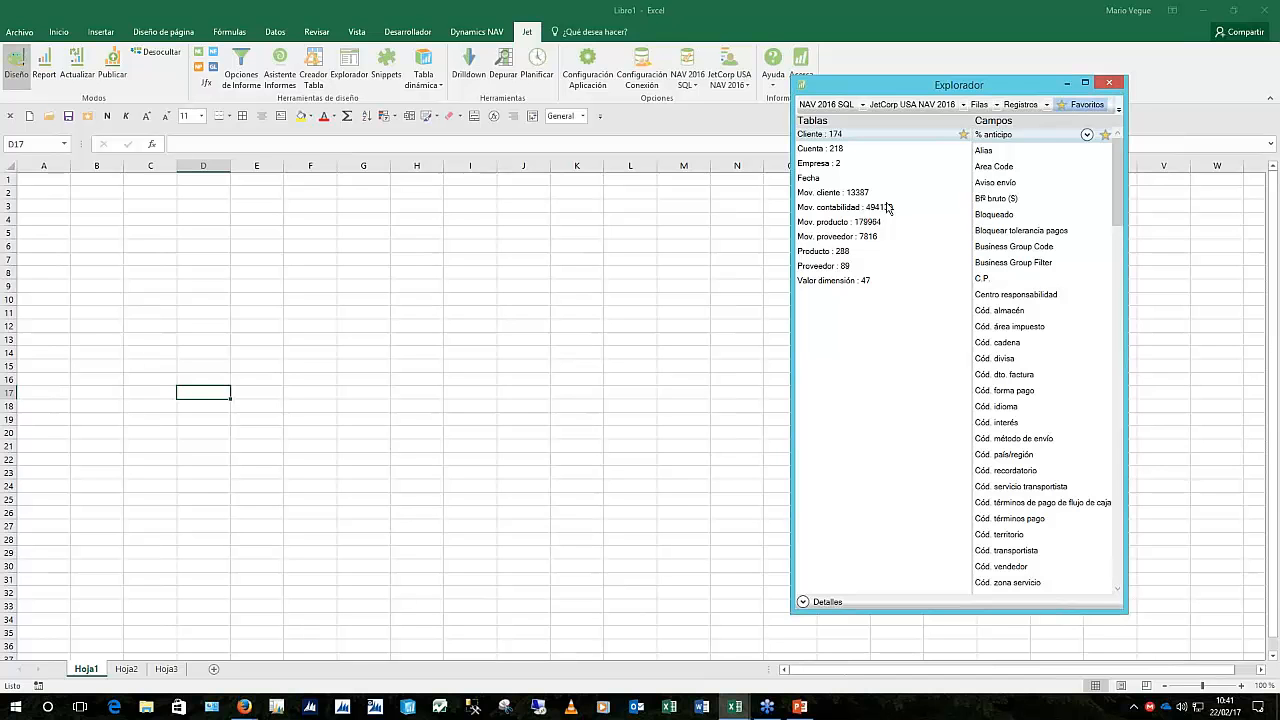
View the Cuenta and Mov. contabilidad fields, return to Cuenta, and widen the field pane
{"action": "left_click", "coordinate": [807, 150]}
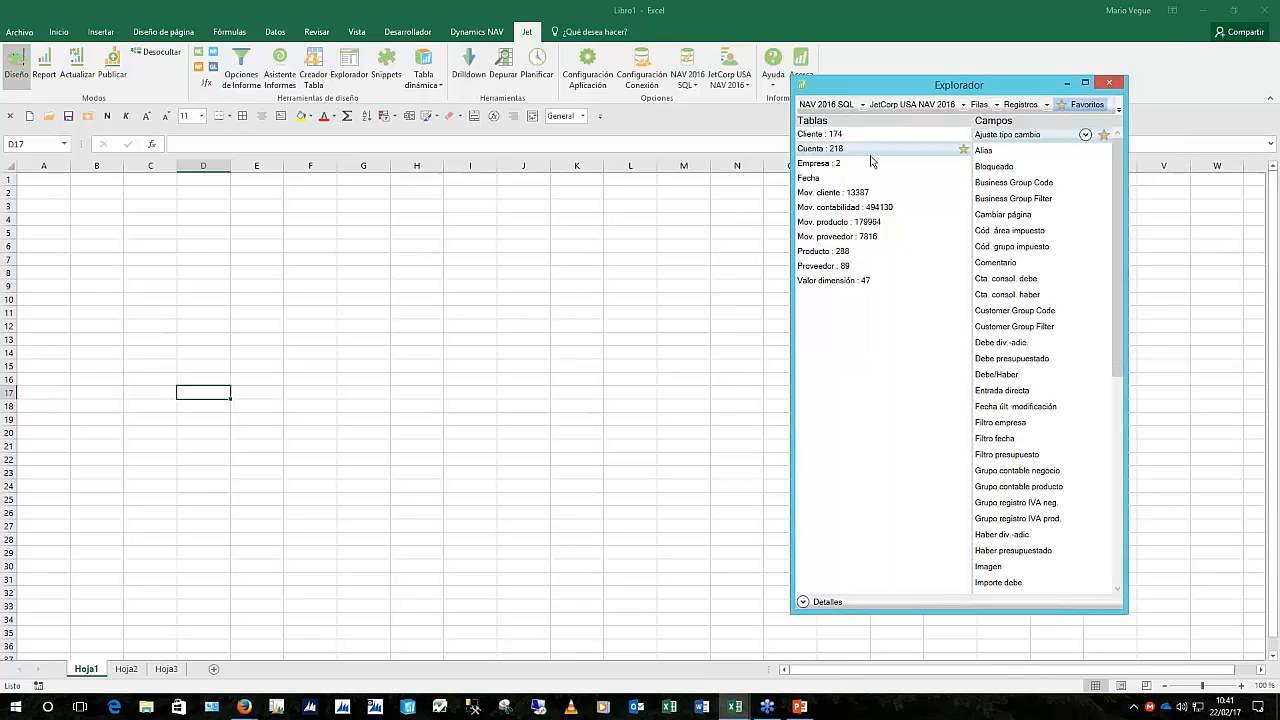
{"action": "left_click", "coordinate": [858, 207]}
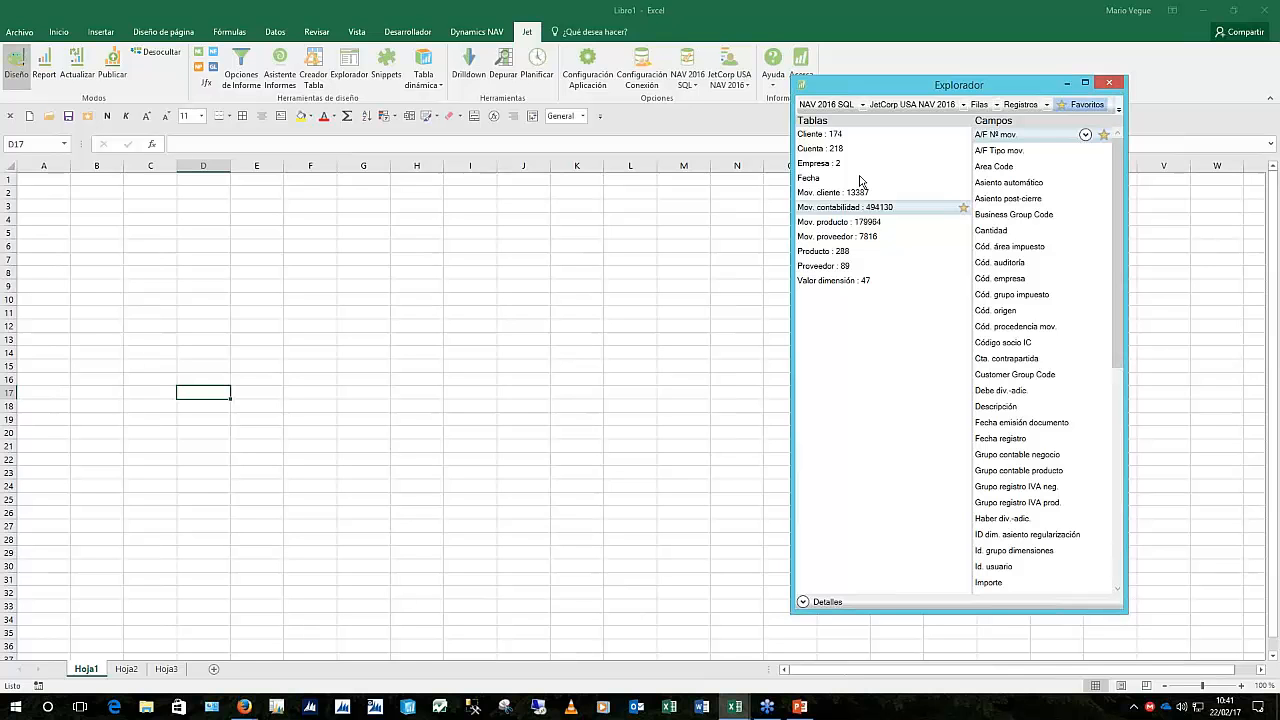
{"action": "left_click", "coordinate": [816, 150]}
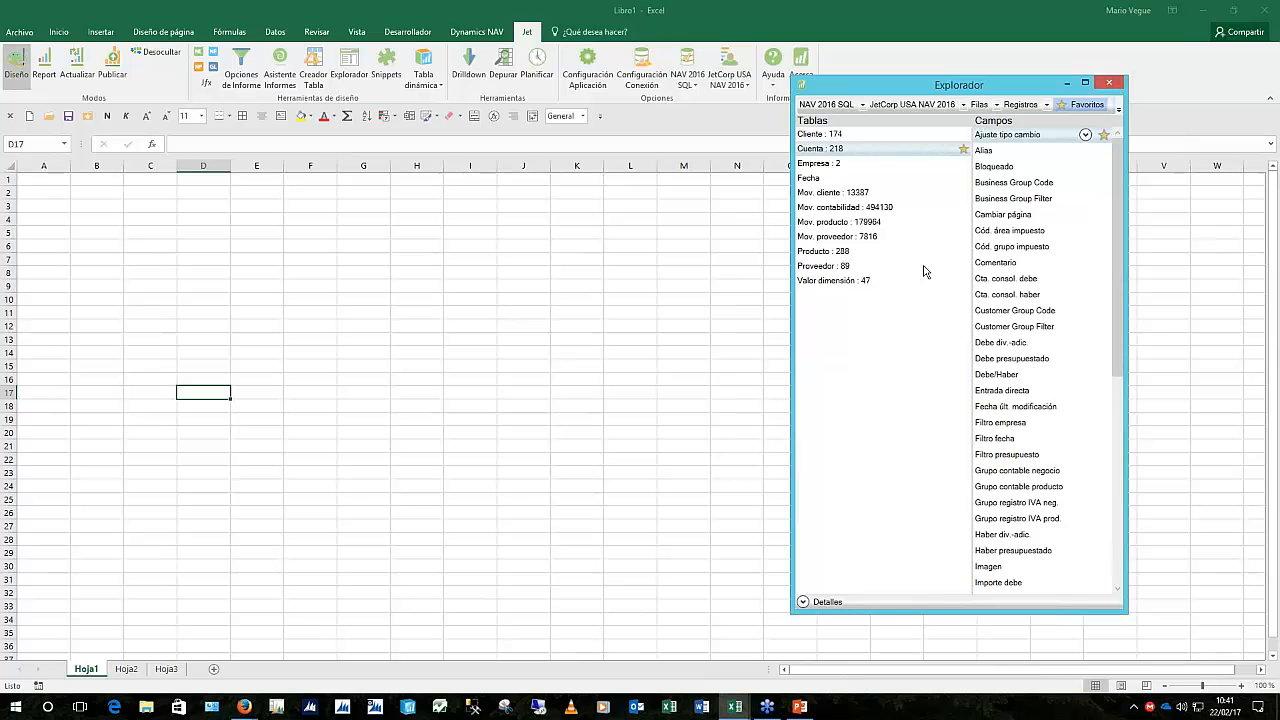
{"action": "left_click_drag", "start_coordinate": [970, 258], "coordinate": [945, 258]}
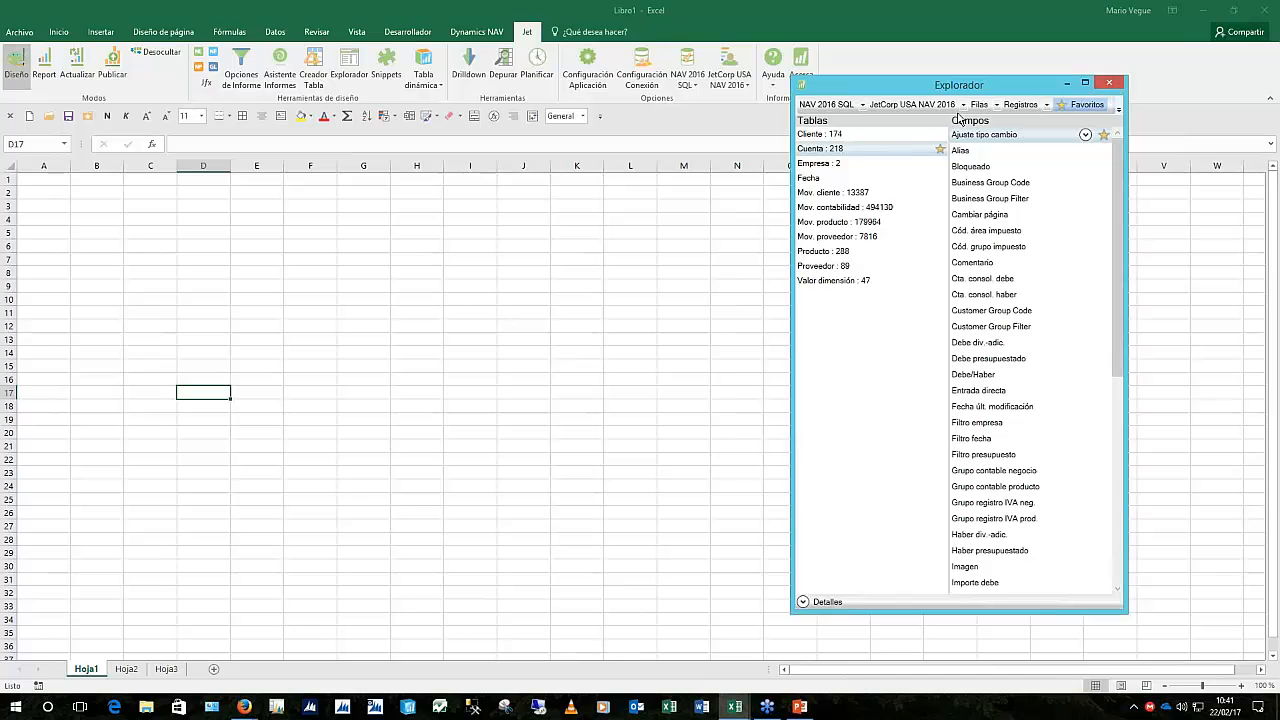
Confirm JetCorp USA NAV 2016 as the explorer's company
{"action": "left_click", "coordinate": [962, 106]}
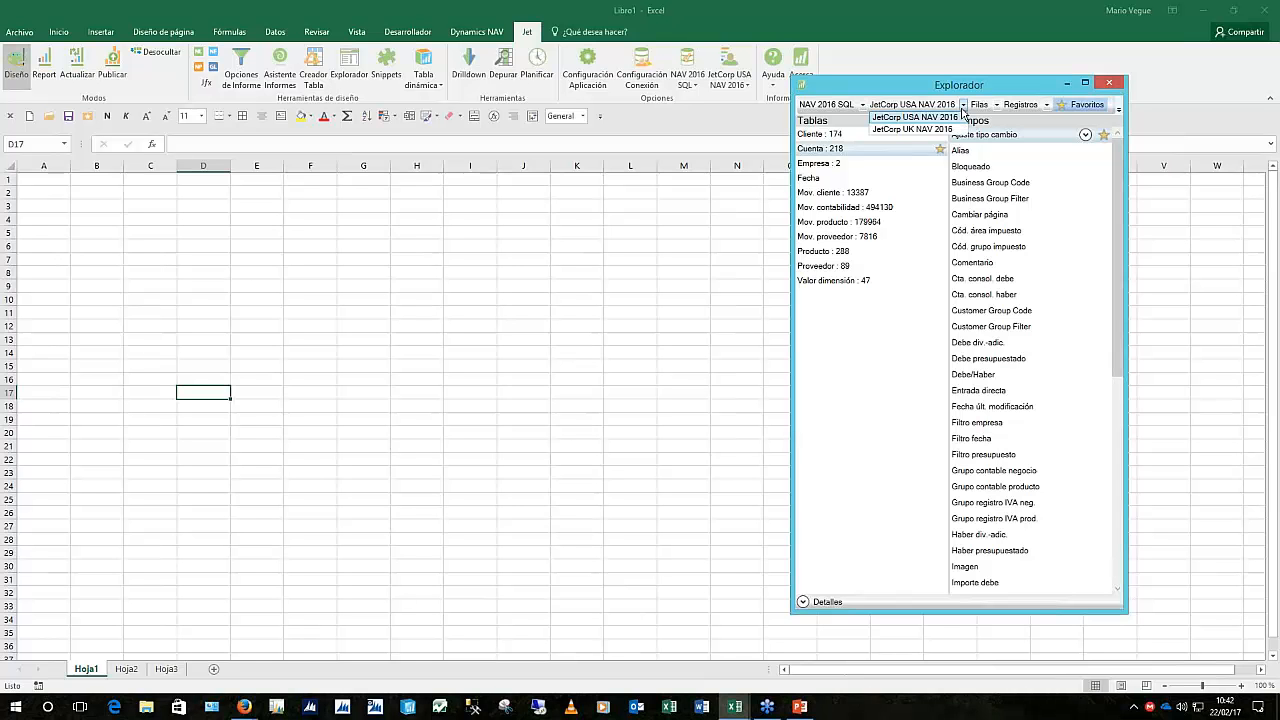
{"action": "left_click", "coordinate": [962, 107]}
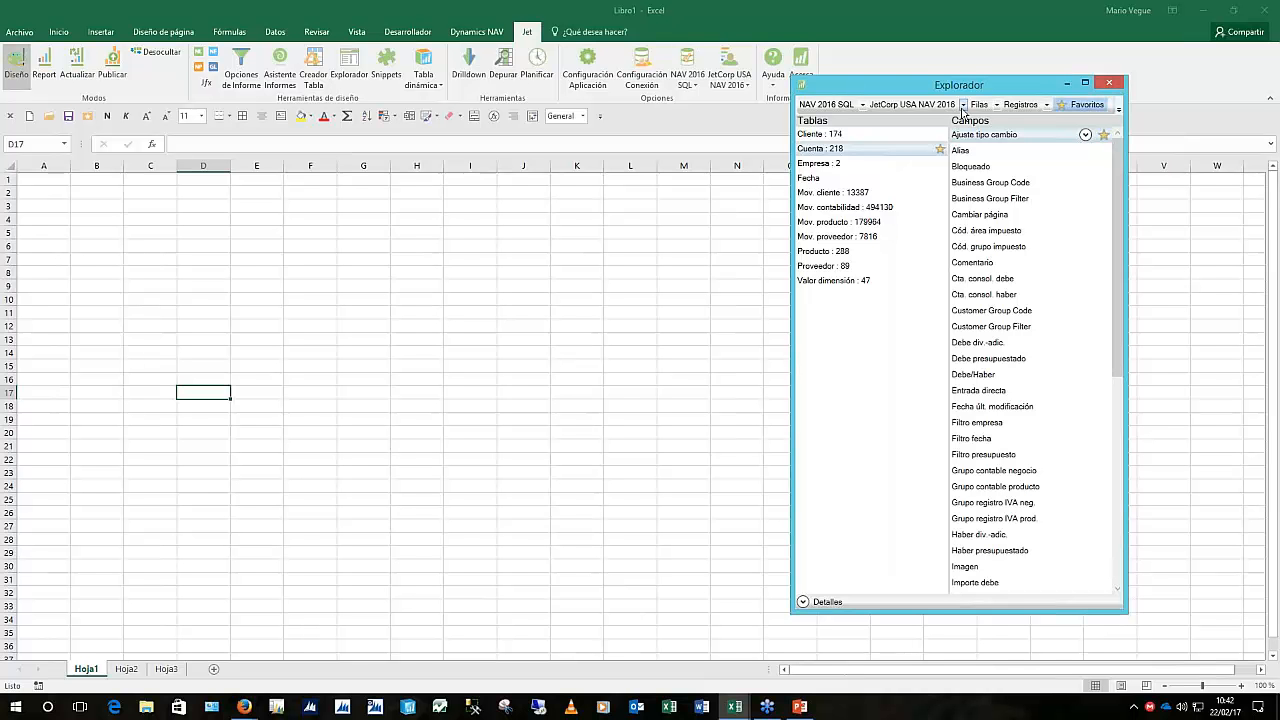
{"action": "left_click", "coordinate": [962, 105]}
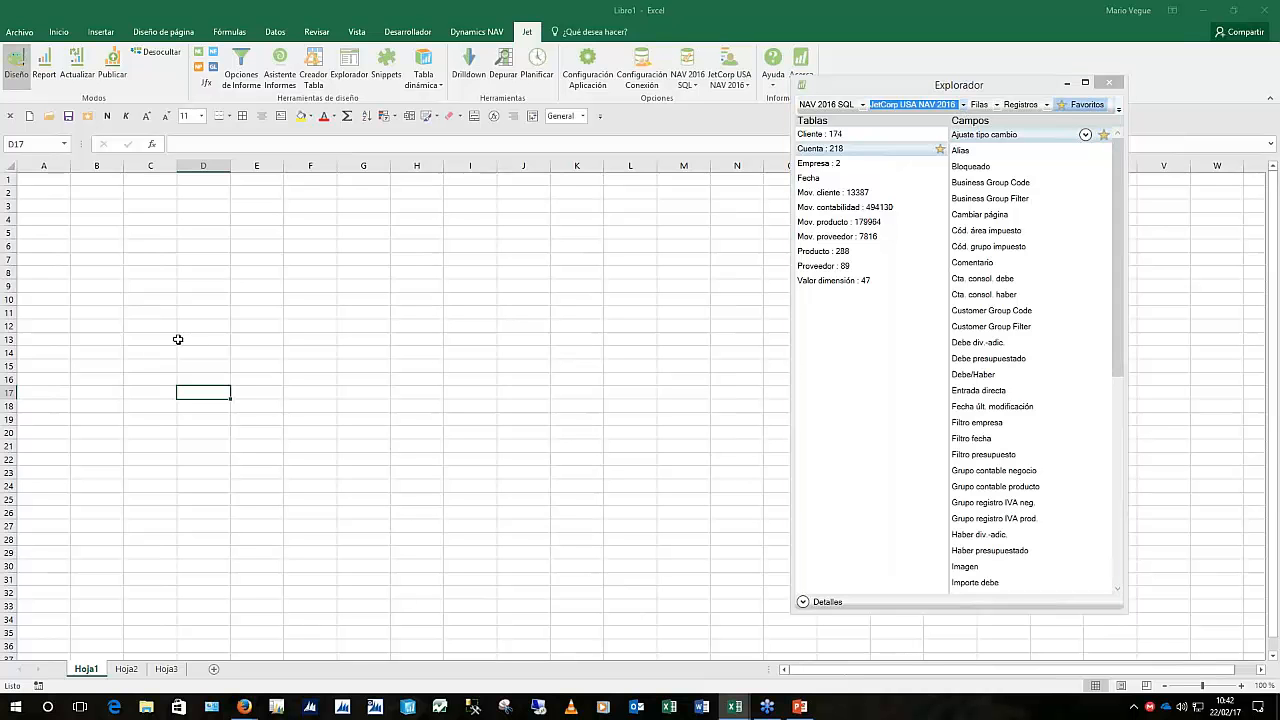
{"action": "left_click_drag", "start_coordinate": [175, 340], "coordinate": [223, 609]}
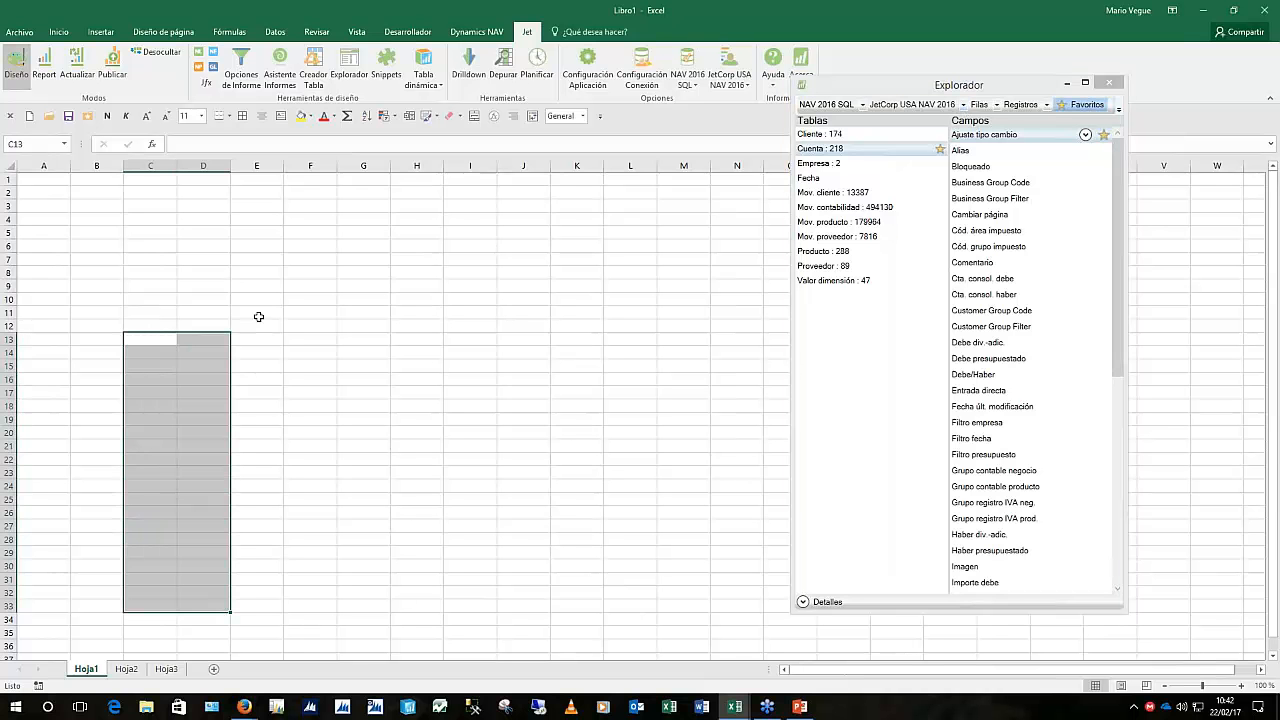
{"action": "left_click_drag", "start_coordinate": [258, 316], "coordinate": [757, 329]}
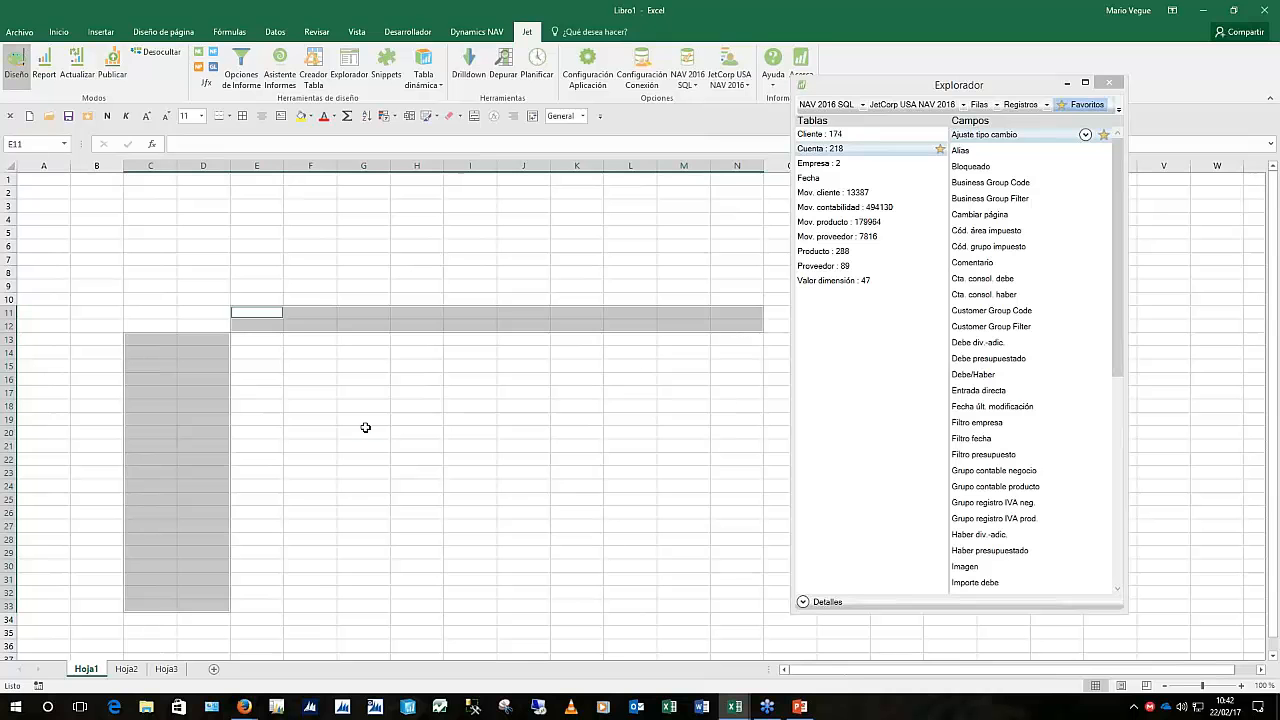
{"action": "left_click", "coordinate": [365, 432], "text": "ctrl"}
{"action": "left_click", "coordinate": [686, 437], "text": "ctrl"}
{"action": "left_click", "coordinate": [471, 499], "text": "ctrl"}
{"action": "left_click", "coordinate": [625, 540], "text": "ctrl"}
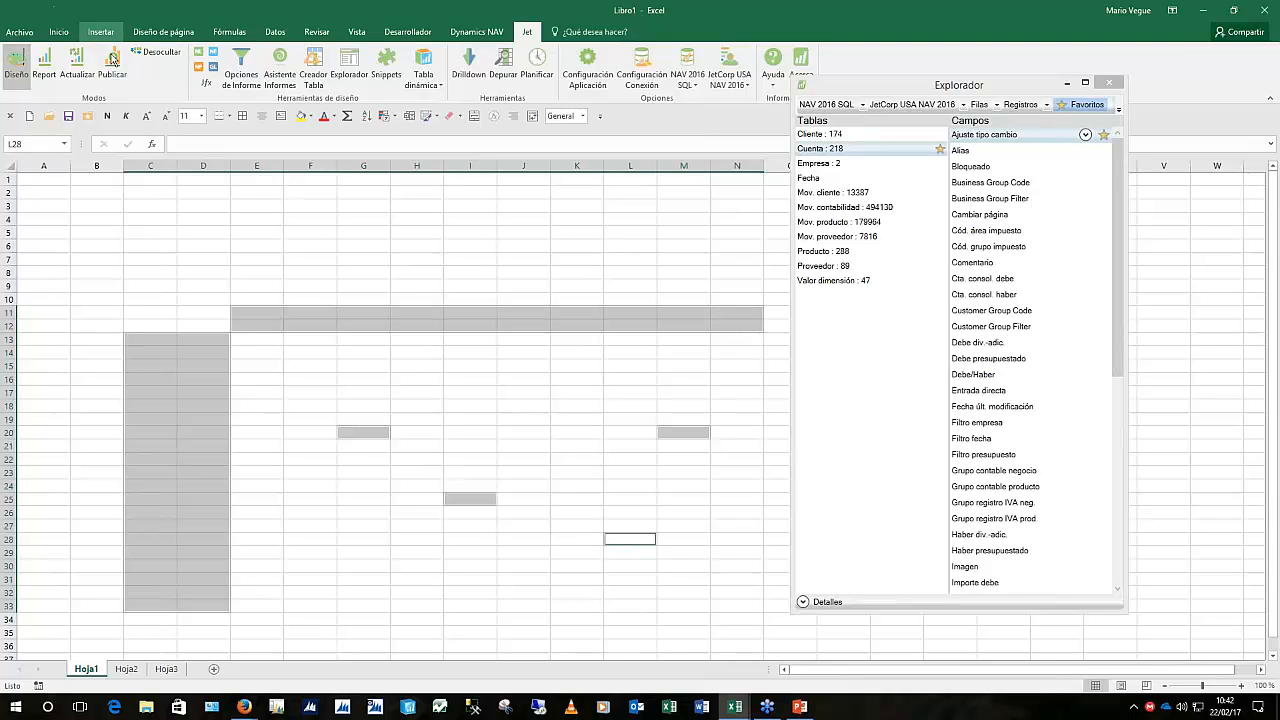
{"action": "left_click", "coordinate": [453, 286]}
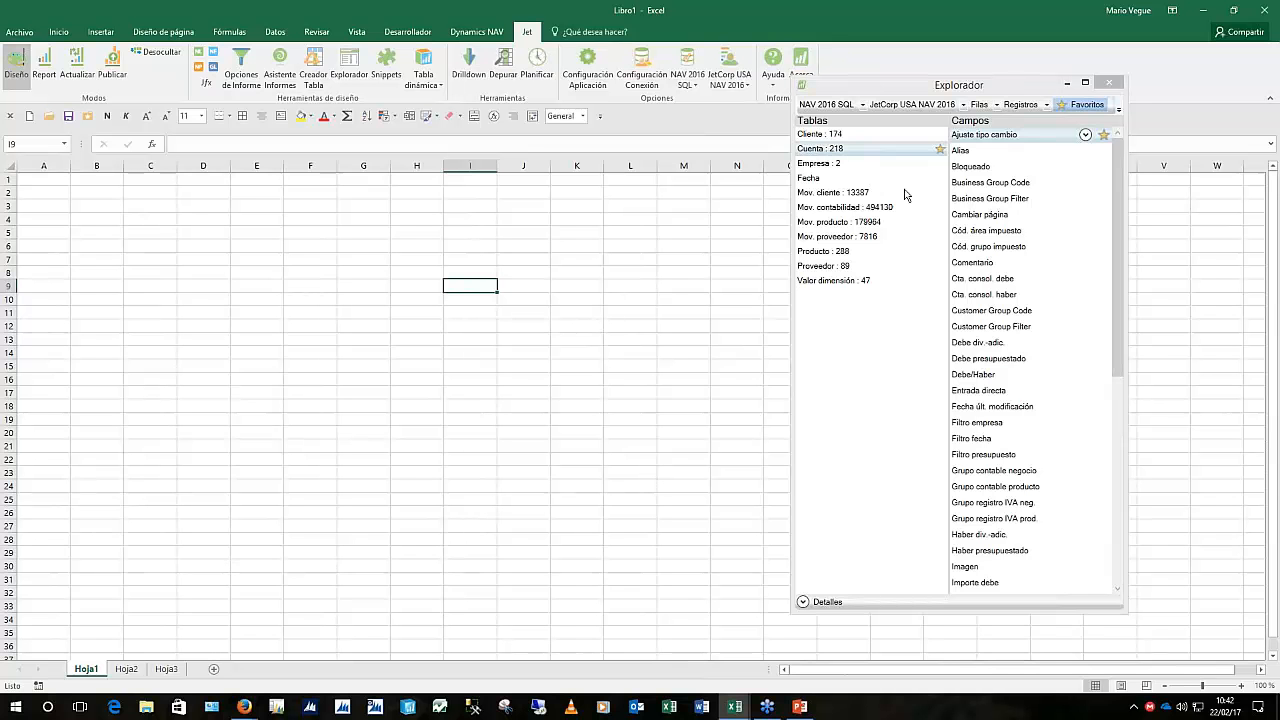
{"action": "left_click", "coordinate": [988, 214]}
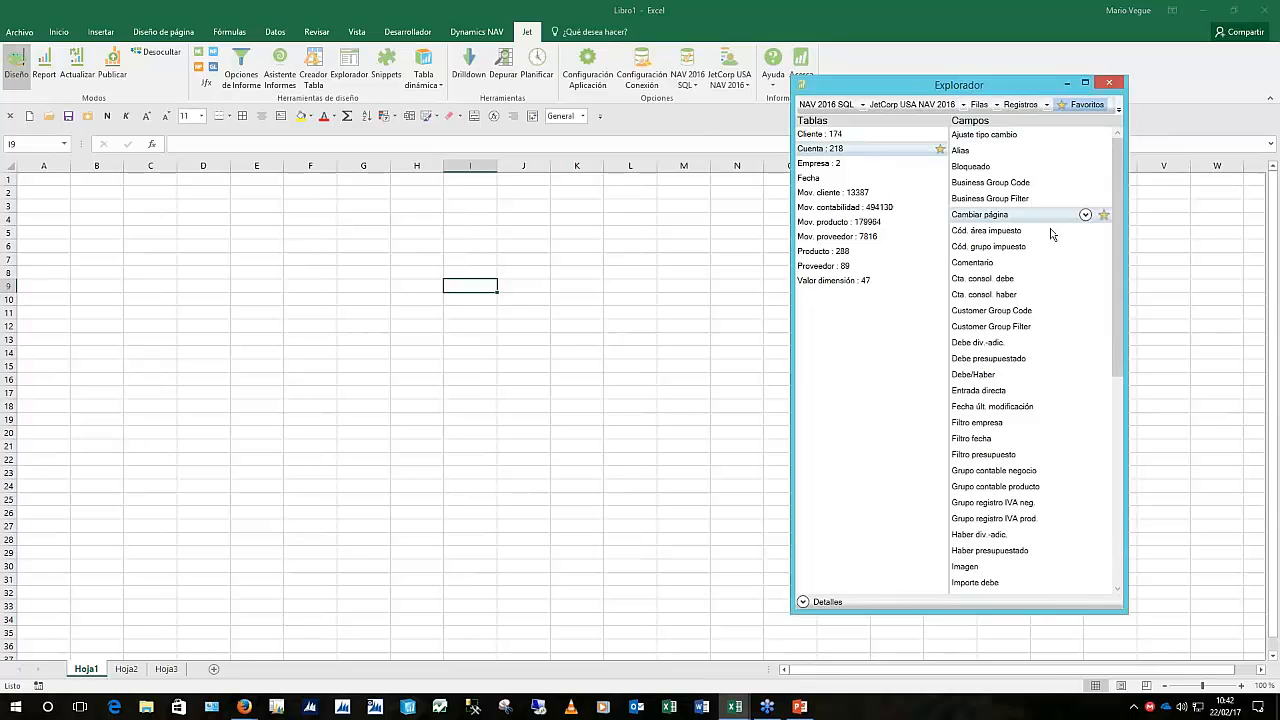
{"action": "left_click_drag", "start_coordinate": [1118, 226], "coordinate": [1122, 422]}
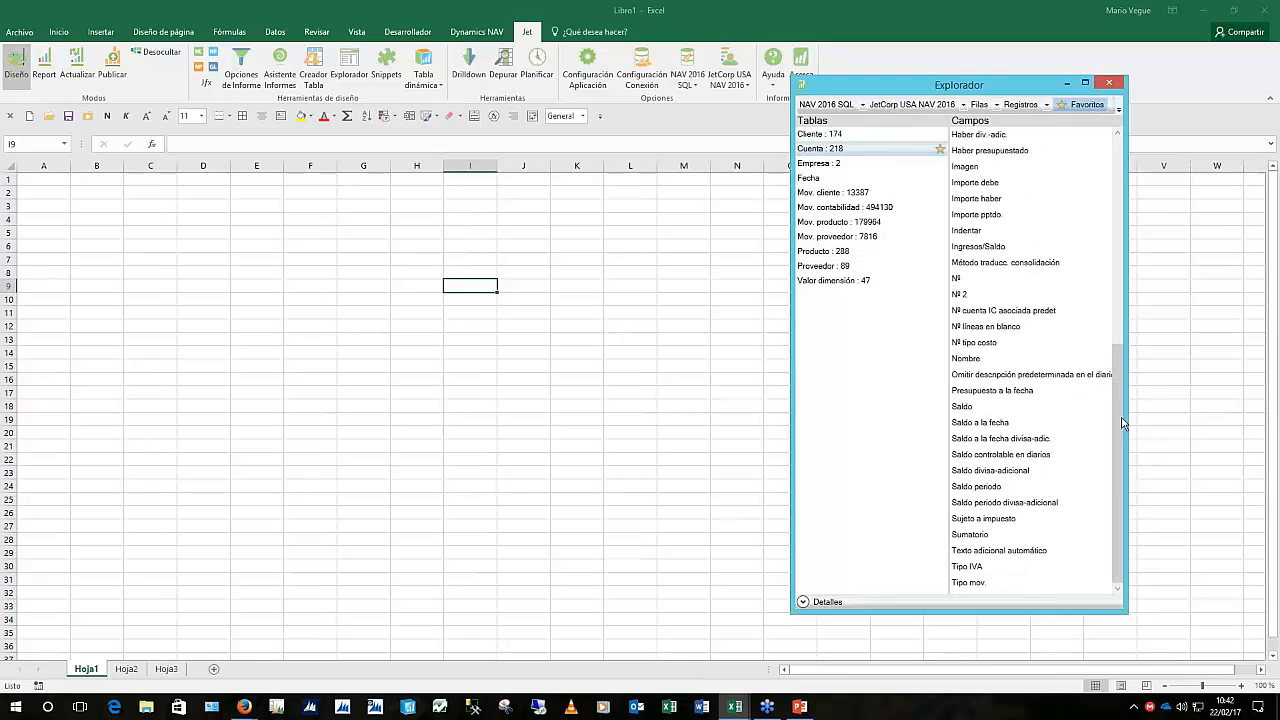
{"action": "left_click", "coordinate": [962, 280]}
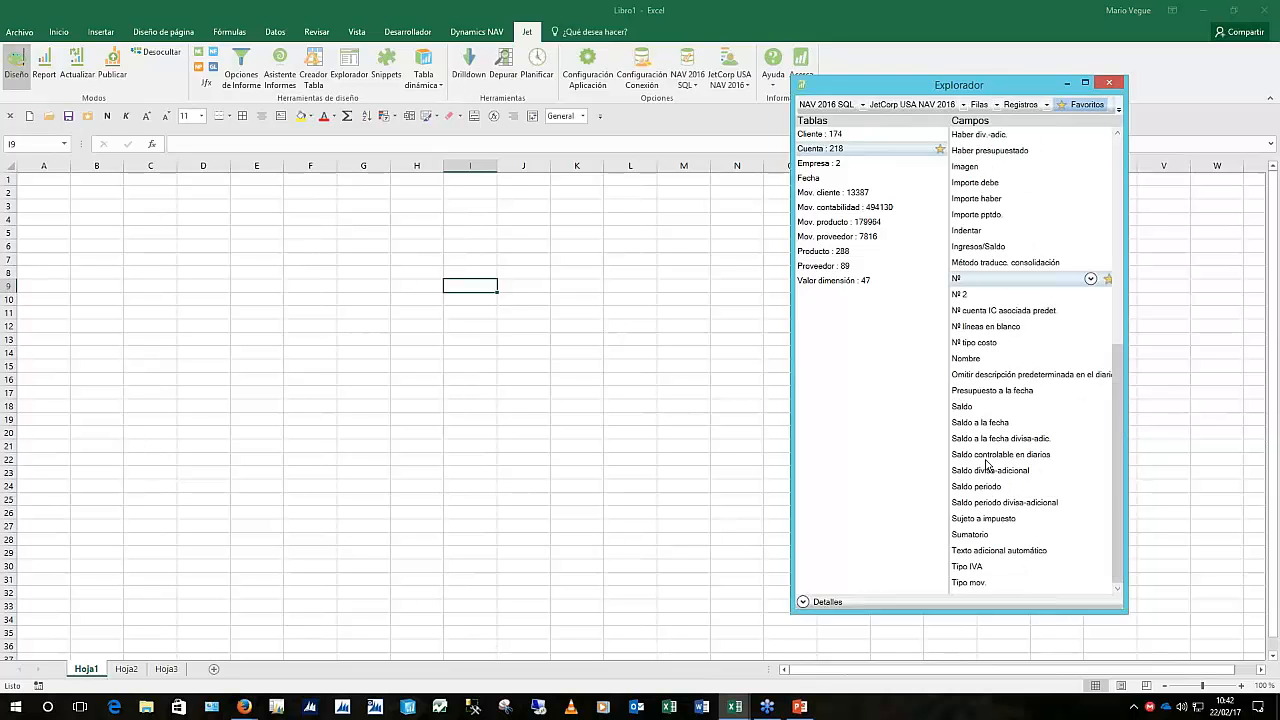
{"action": "left_click", "coordinate": [997, 487]}
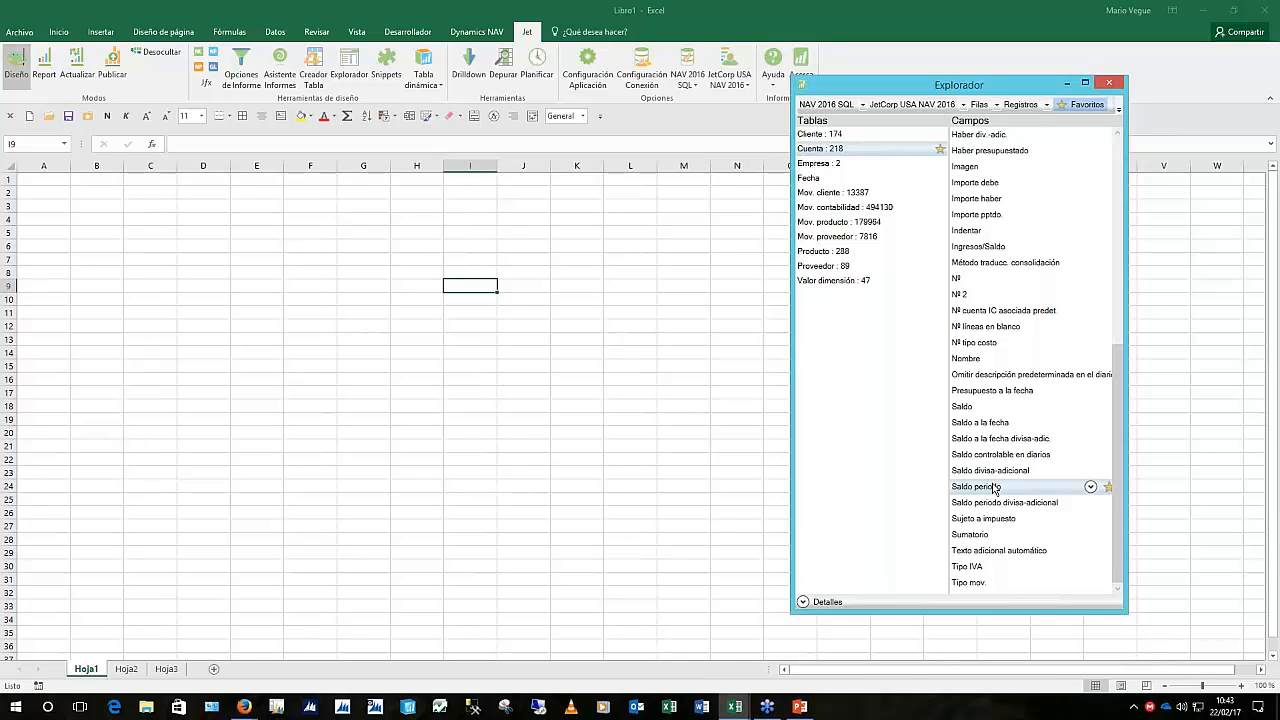
{"action": "left_click", "coordinate": [960, 280]}
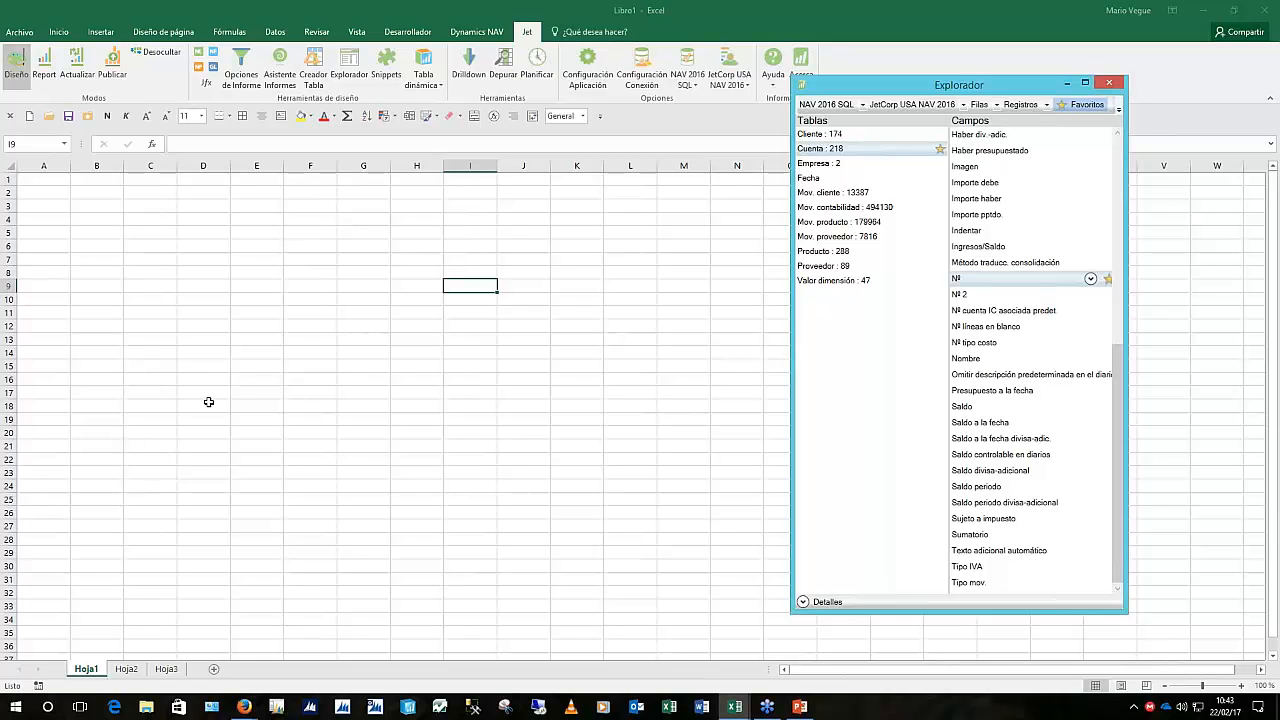
{"action": "left_click", "coordinate": [186, 316]}
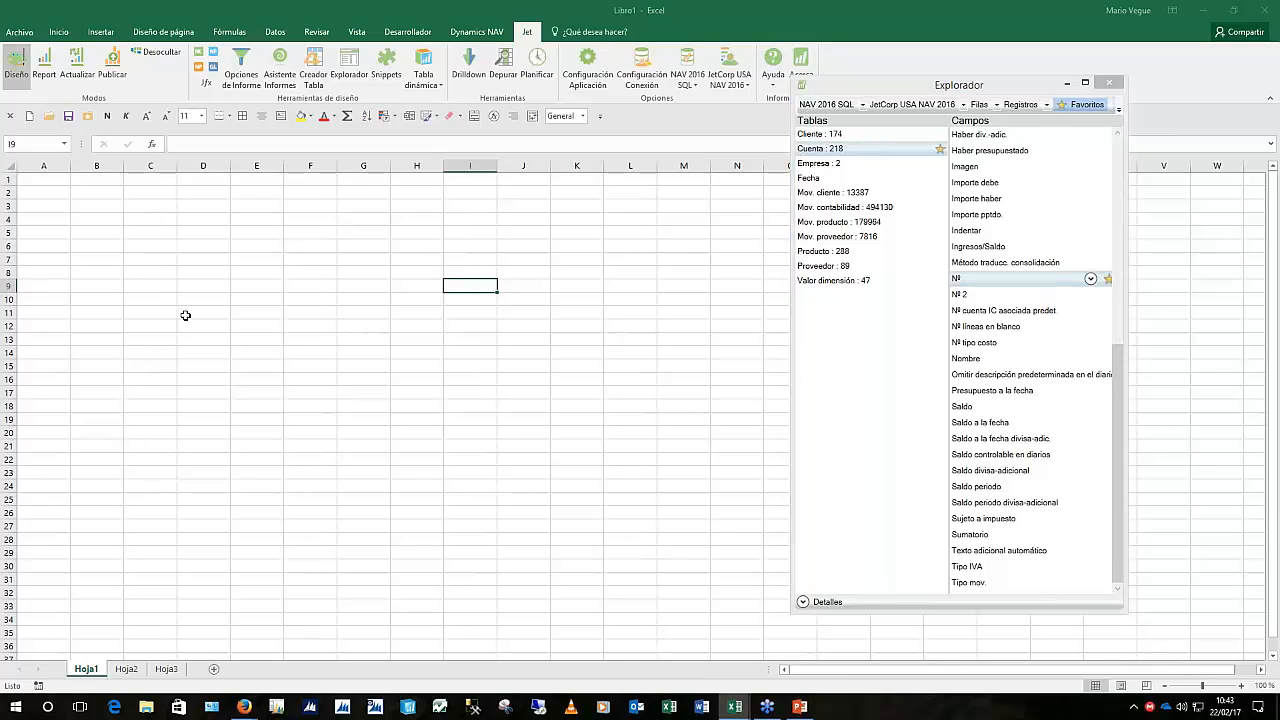
{"action": "left_click_drag", "start_coordinate": [186, 316], "coordinate": [260, 614]}
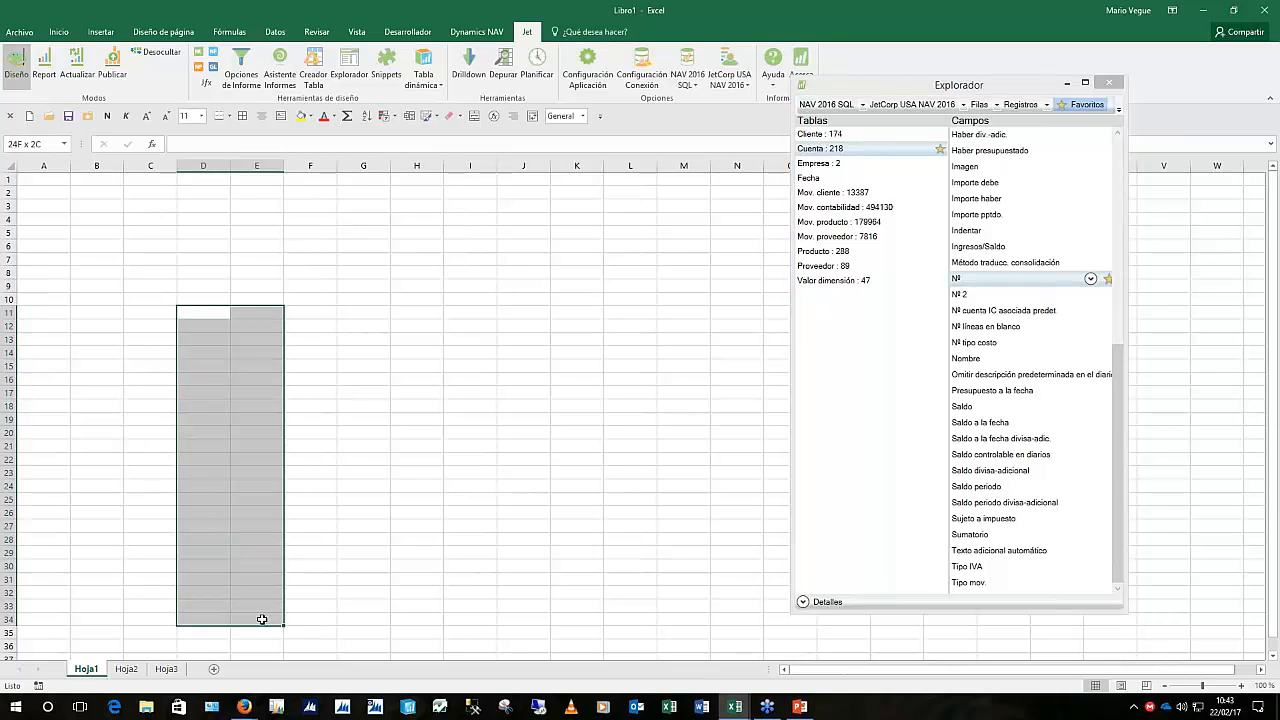
Clear the selected cells and drop the Cuenta Nº field into row 17
{"action": "left_click", "coordinate": [350, 335]}
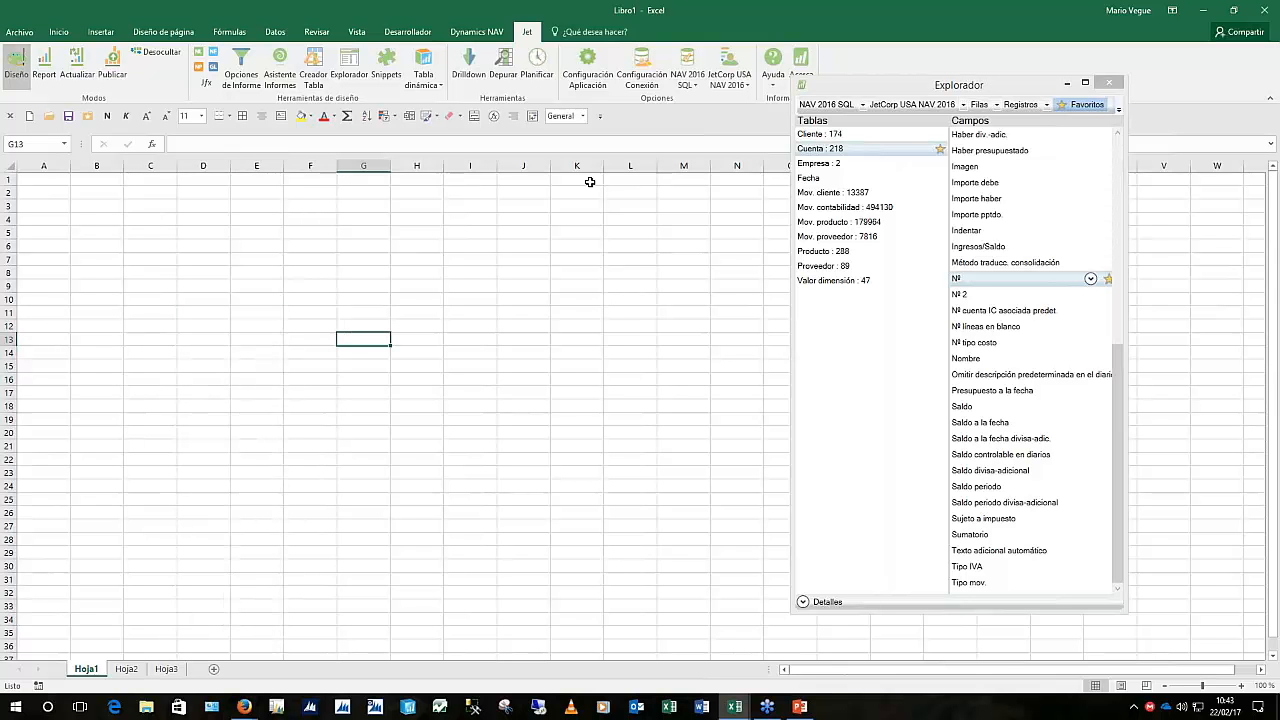
{"action": "left_click", "coordinate": [960, 287]}
{"action": "left_click_drag", "start_coordinate": [960, 287], "coordinate": [257, 392]}
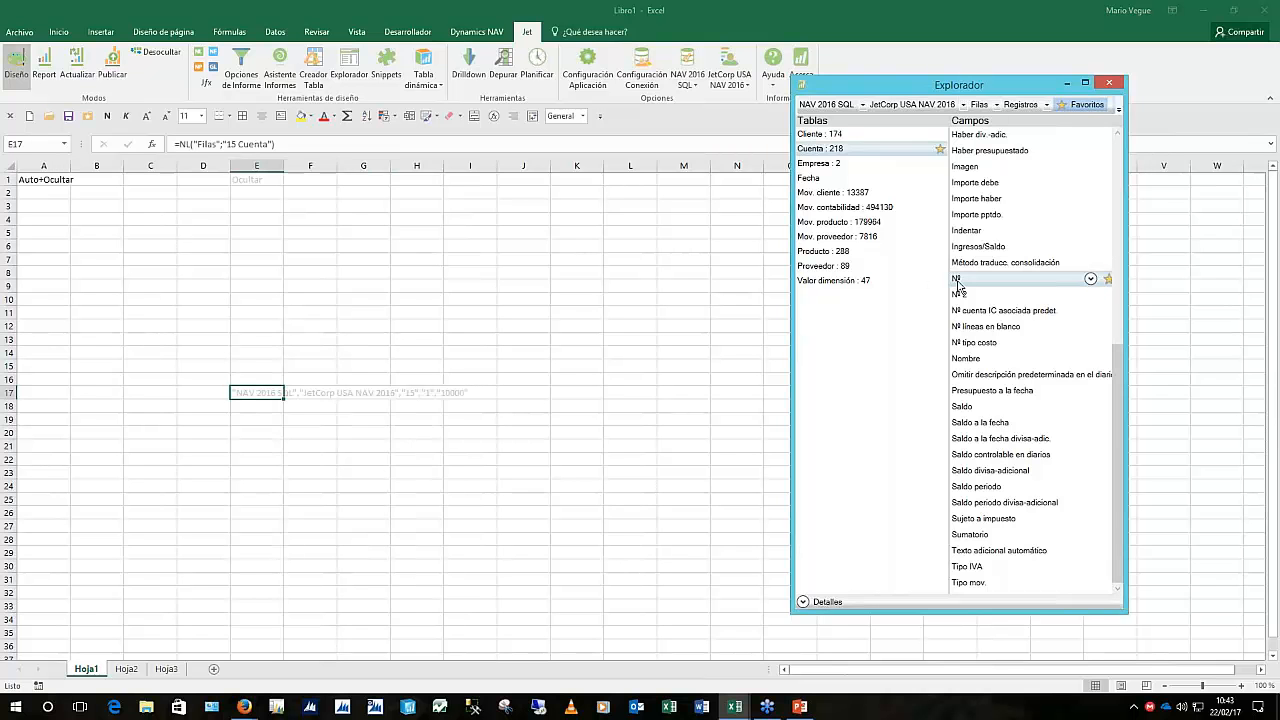
{"action": "left_click_drag", "start_coordinate": [960, 287], "coordinate": [257, 392]}
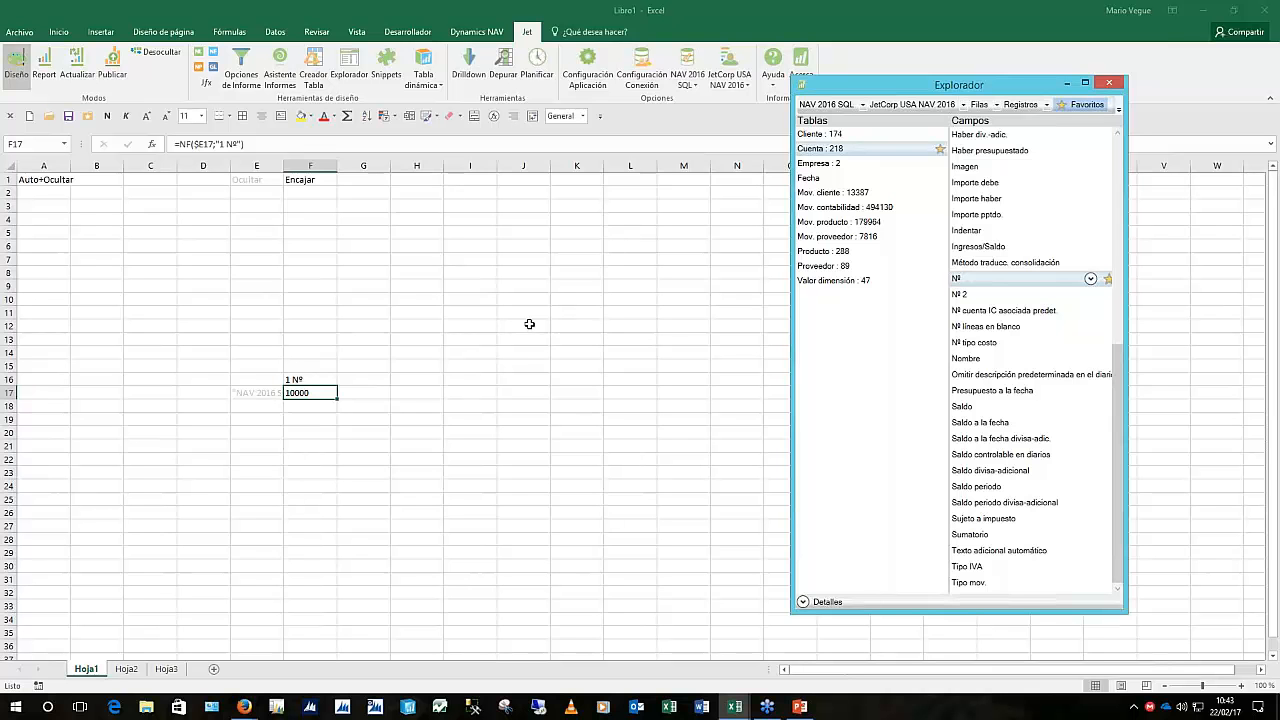
Check the new row-listing formula in E17, then run the report to list all accounts
{"action": "left_click", "coordinate": [251, 396]}
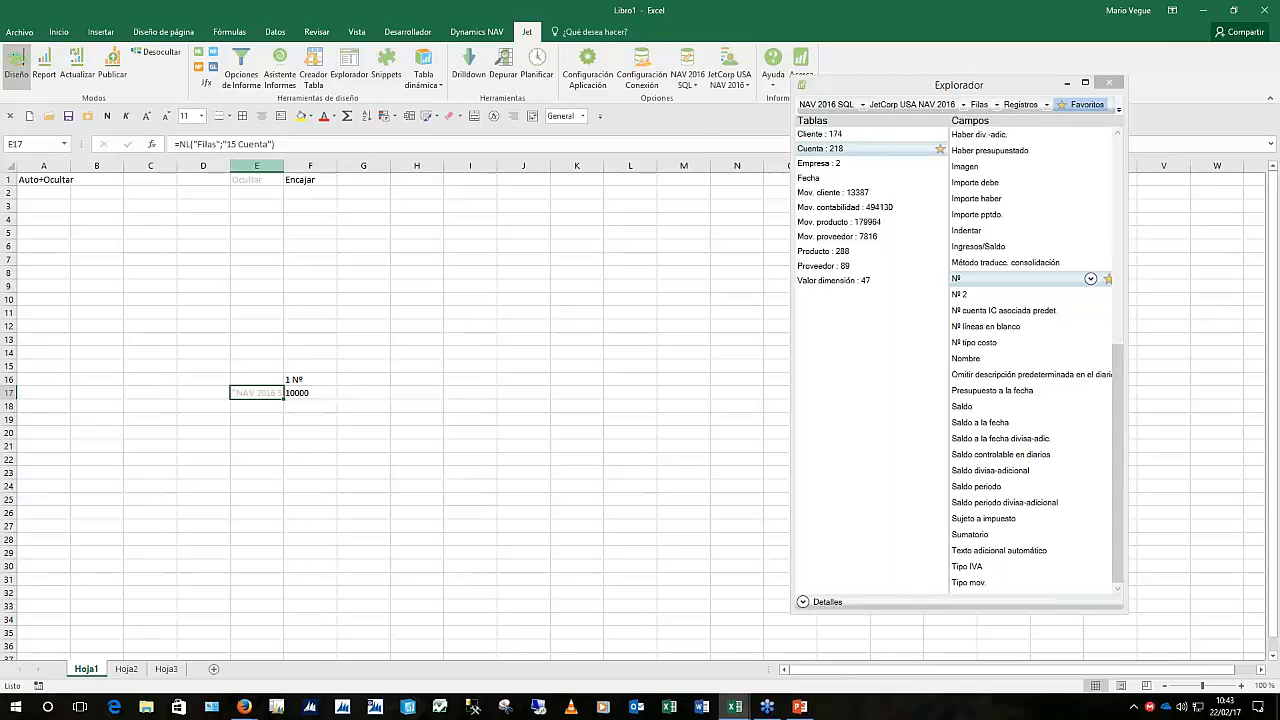
{"action": "left_click", "coordinate": [354, 353]}
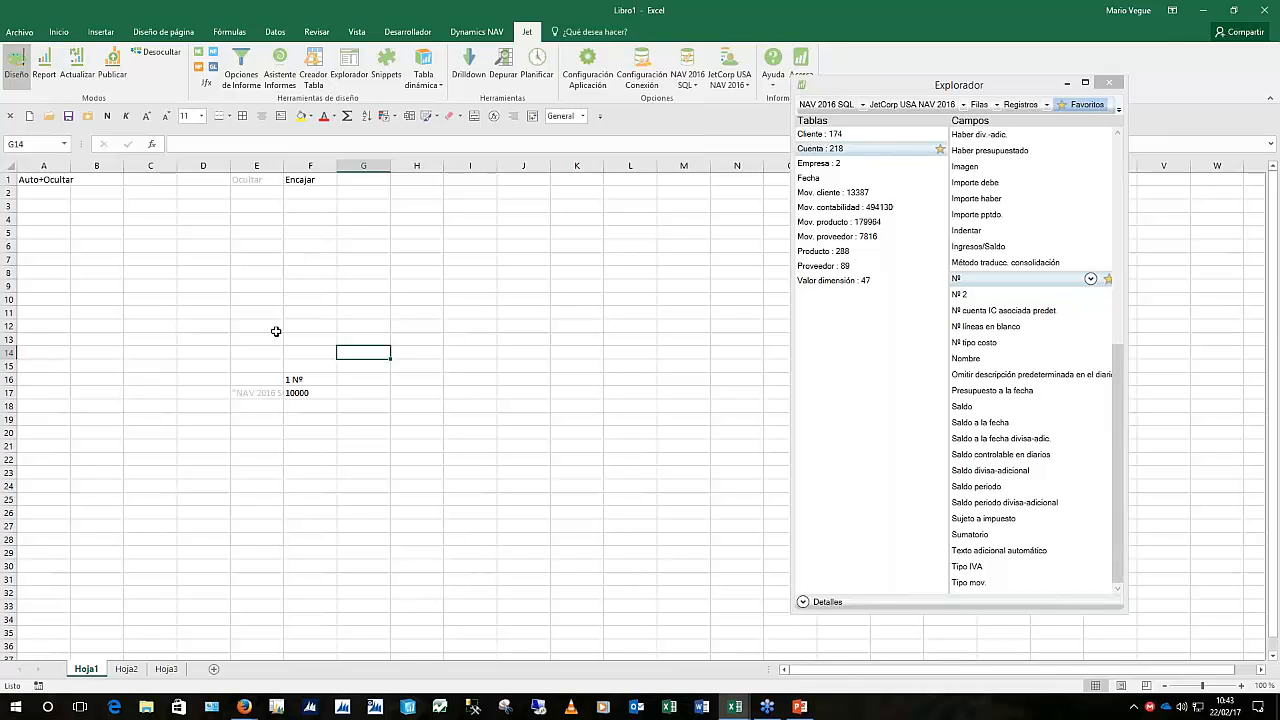
{"action": "left_click", "coordinate": [16, 74]}
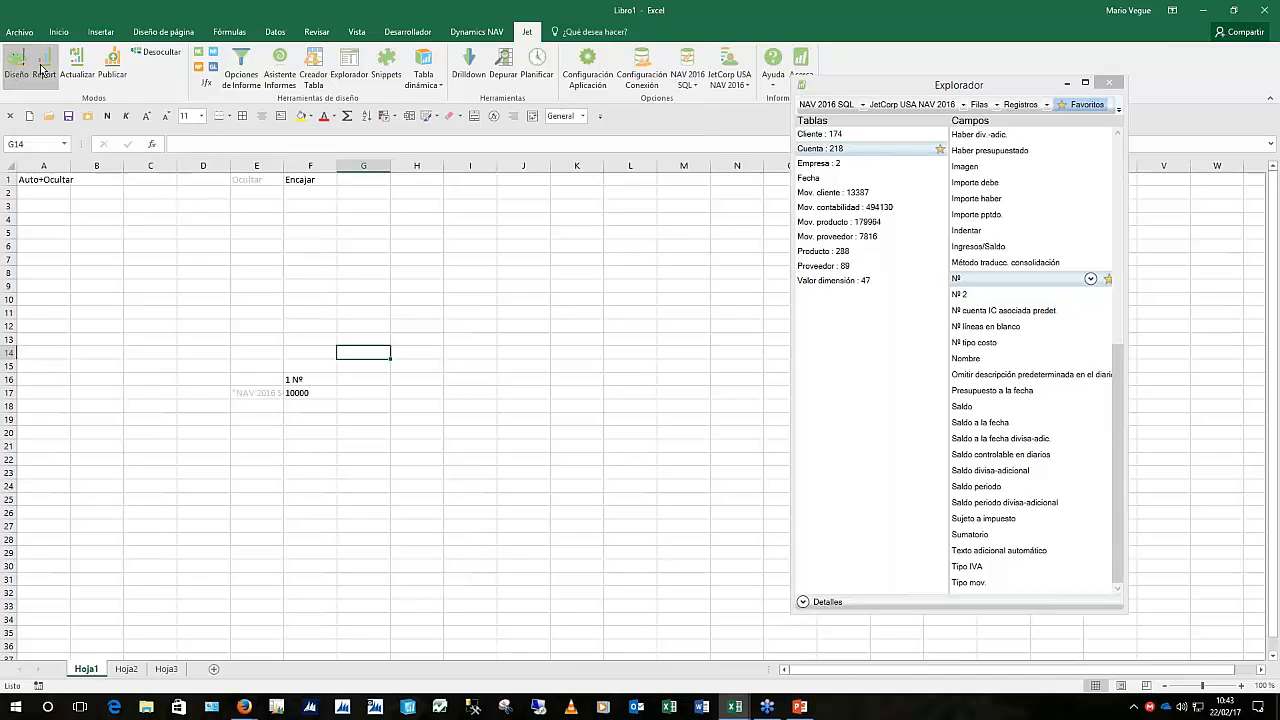
{"action": "left_click", "coordinate": [44, 68]}
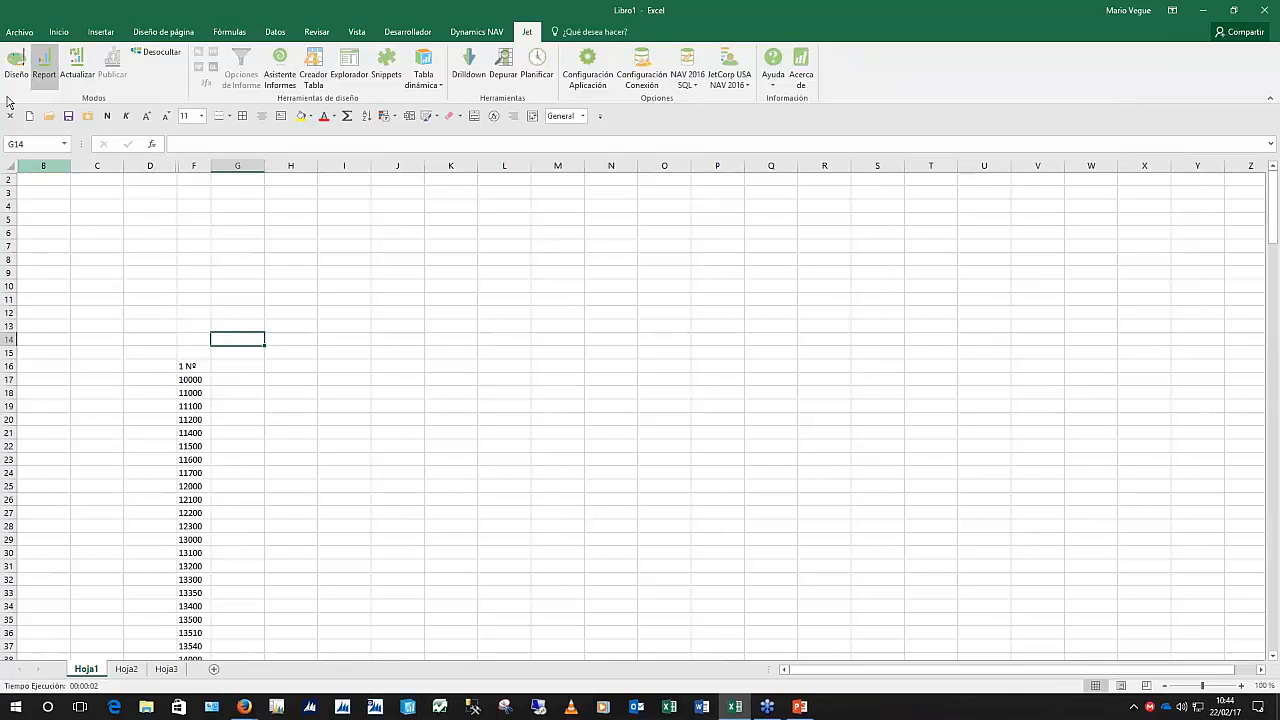
Scroll through the generated account numbers from F18, then switch back to design mode
{"action": "left_click", "coordinate": [190, 393]}
{"action": "scroll", "coordinate": [235, 440], "scroll_direction": "down", "scroll_amount": 1}
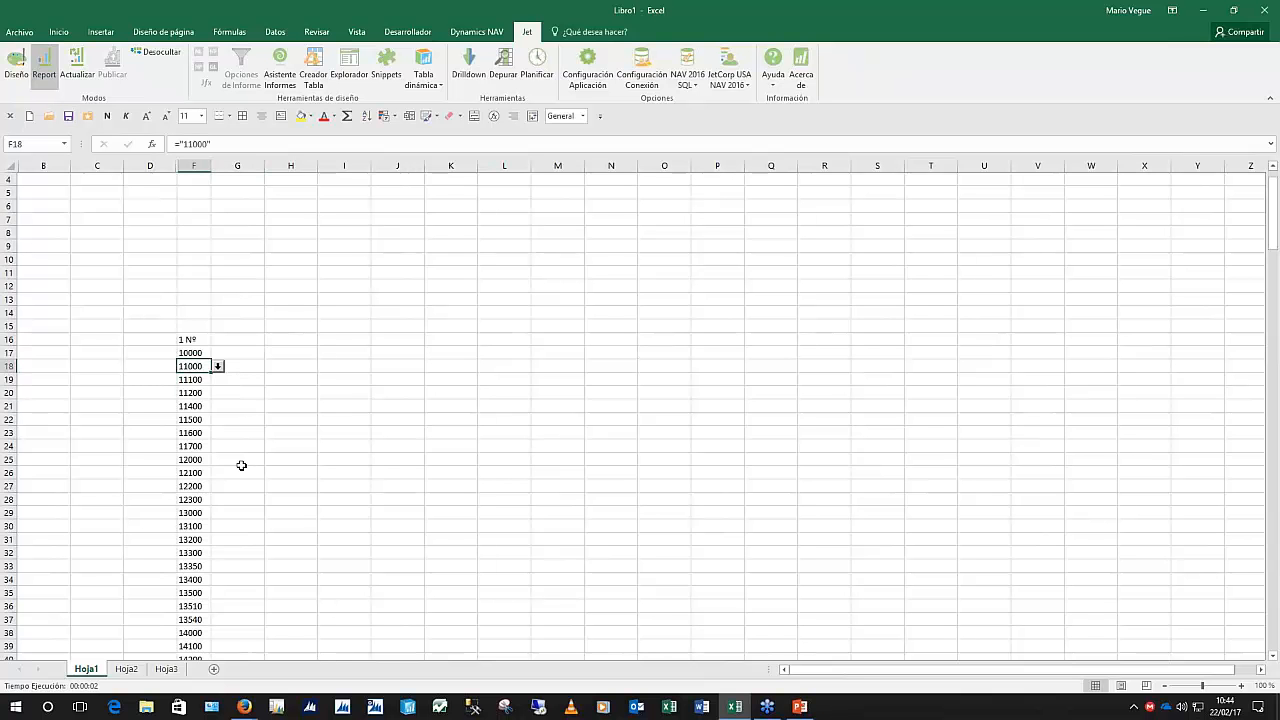
{"action": "scroll", "coordinate": [241, 465], "scroll_direction": "down", "scroll_amount": 20}
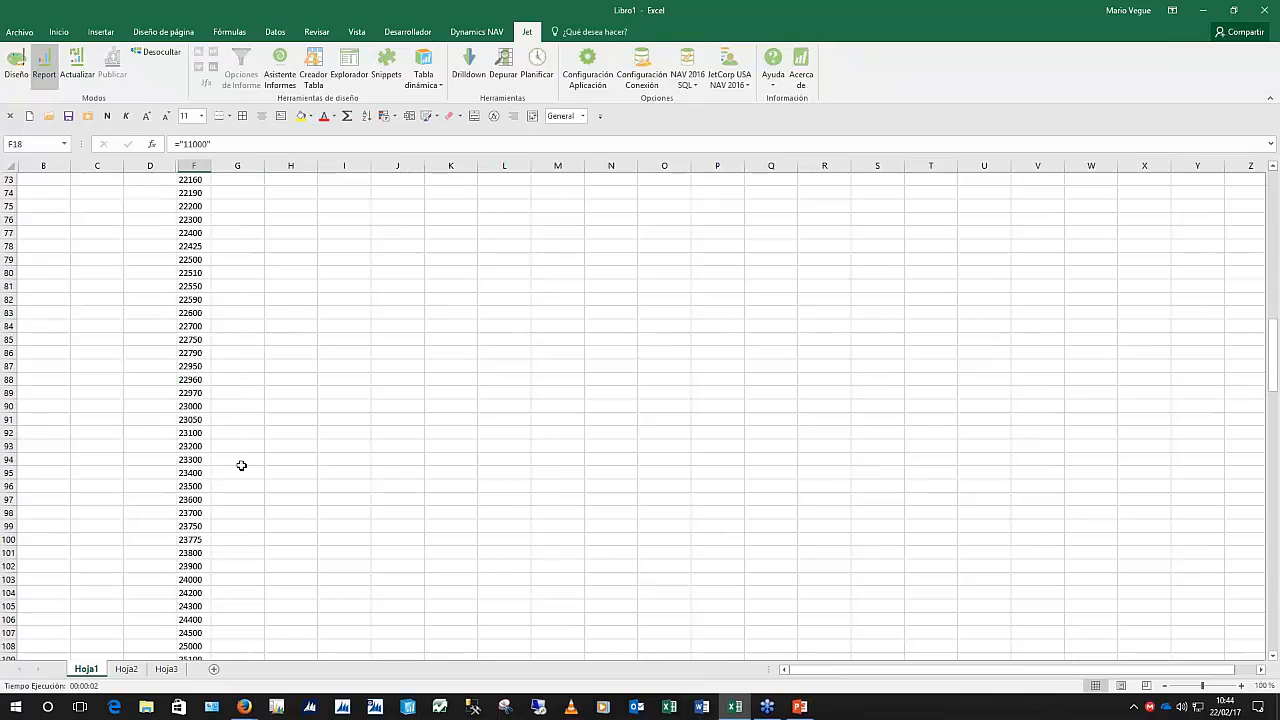
{"action": "scroll", "coordinate": [241, 465], "scroll_direction": "down", "scroll_amount": 20}
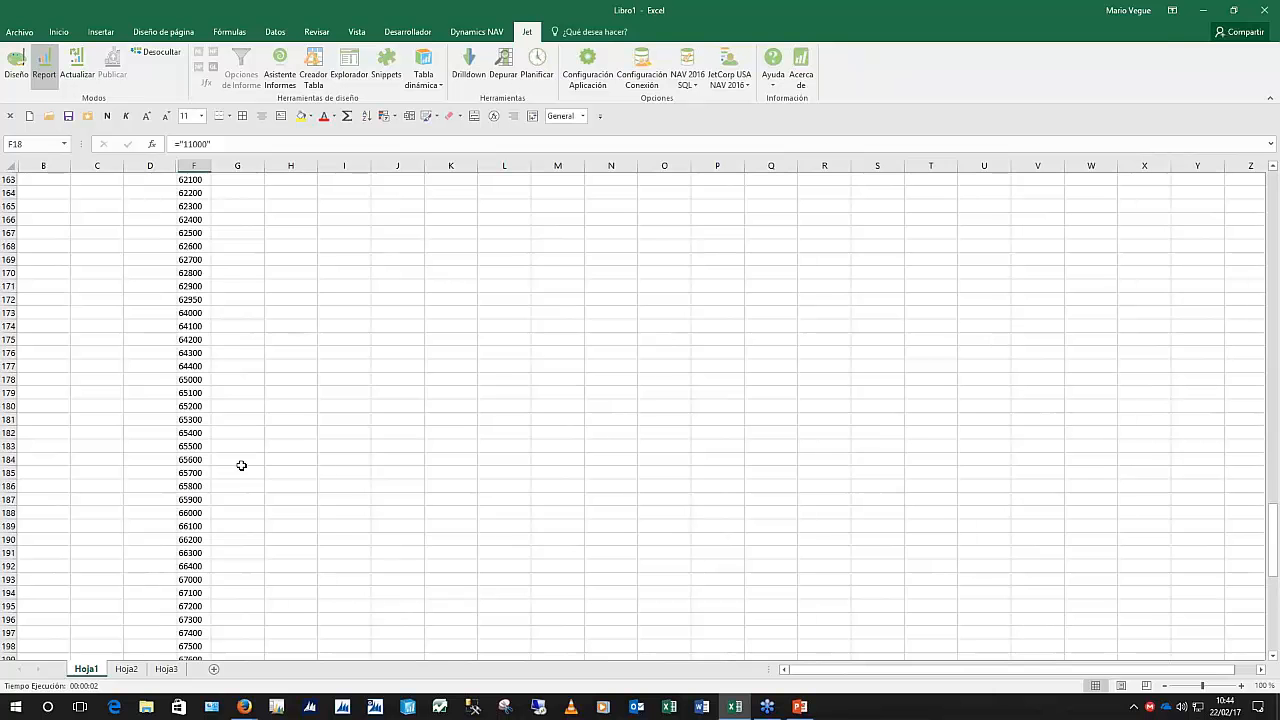
{"action": "scroll", "coordinate": [241, 465], "scroll_direction": "up", "scroll_amount": 20}
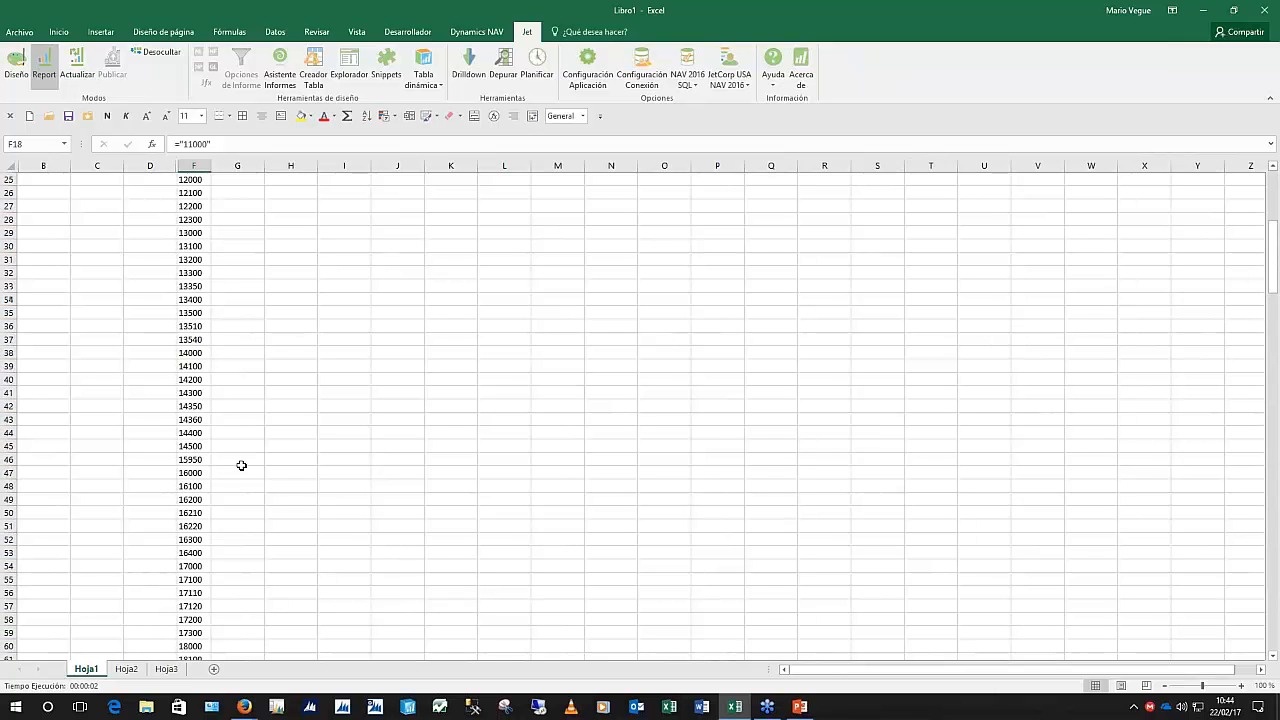
{"action": "scroll", "coordinate": [241, 465], "scroll_direction": "up", "scroll_amount": 8}
{"action": "left_click", "coordinate": [17, 66]}
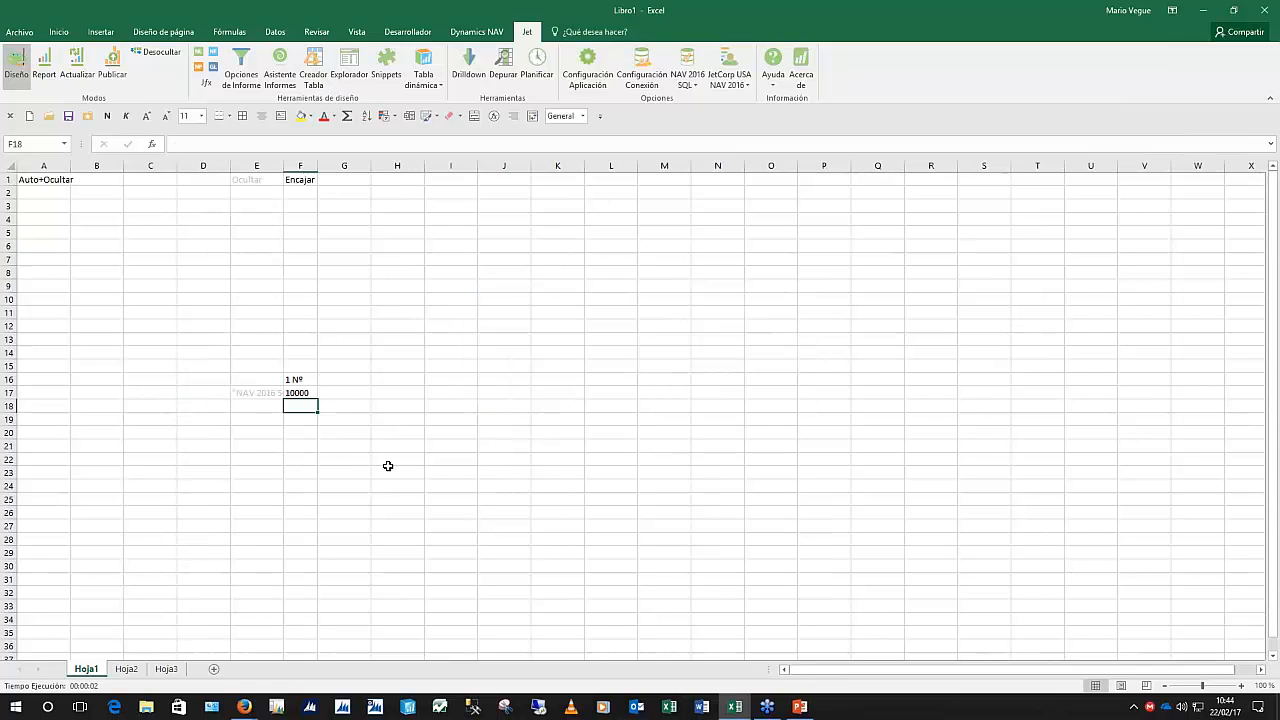
Add the Cuenta Nombre field into G17 beside the account number
{"action": "left_click", "coordinate": [347, 66]}
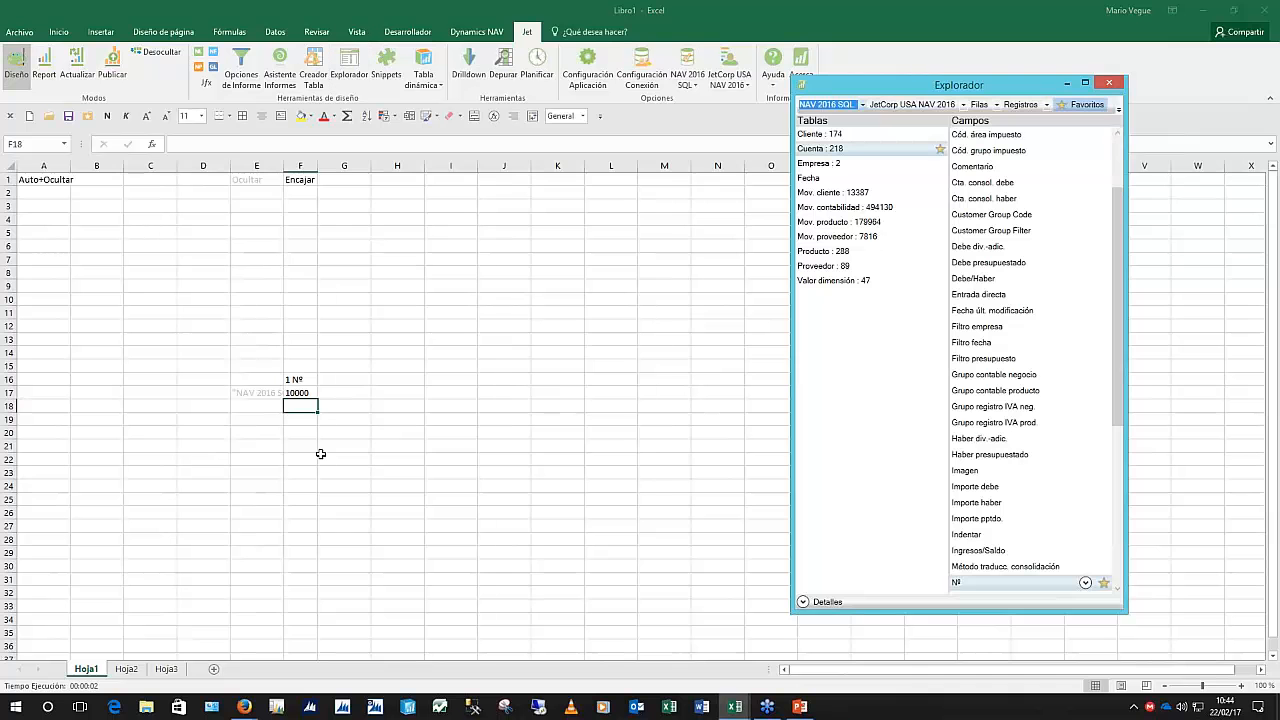
{"action": "left_click", "coordinate": [298, 392]}
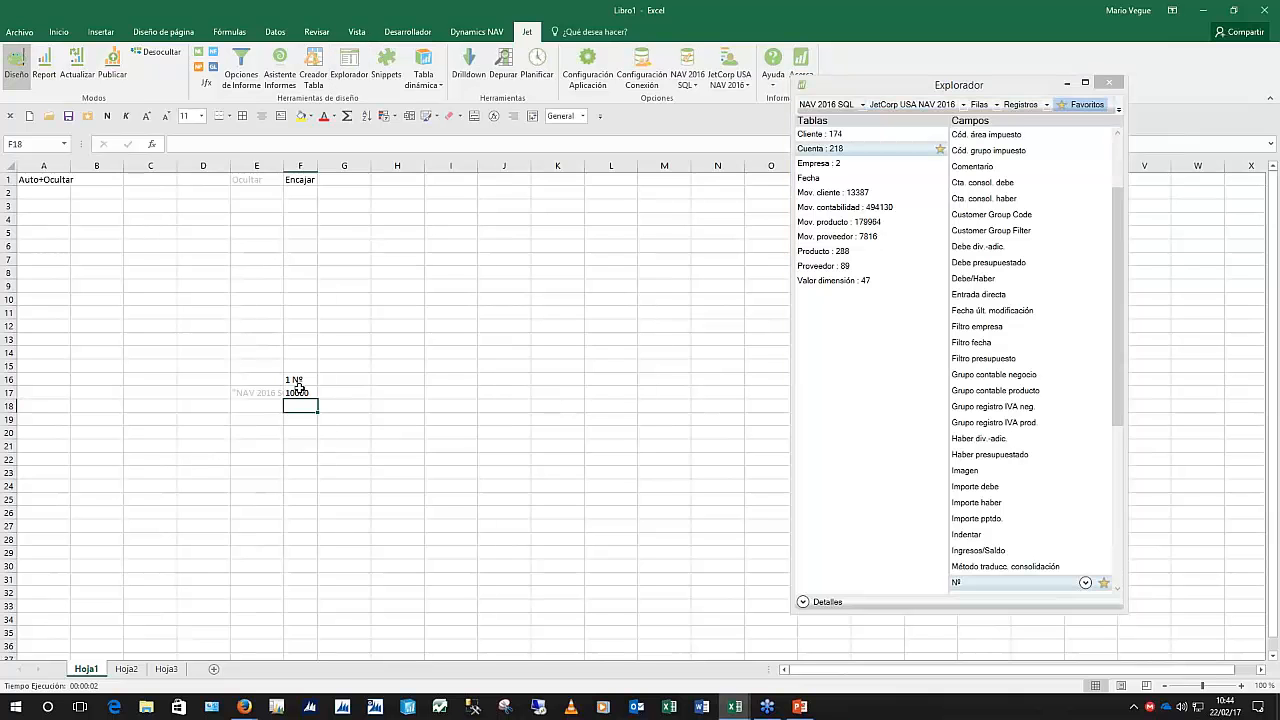
{"action": "left_click", "coordinate": [997, 334]}
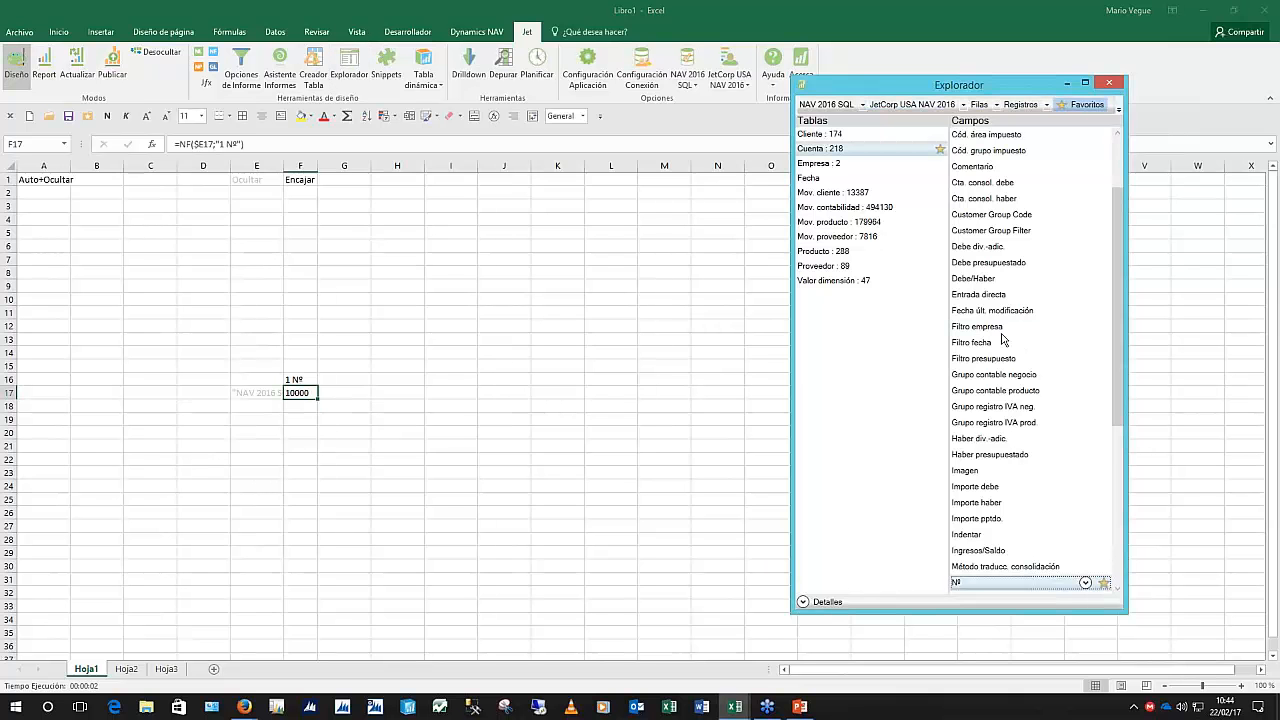
{"action": "type", "text": "no"}
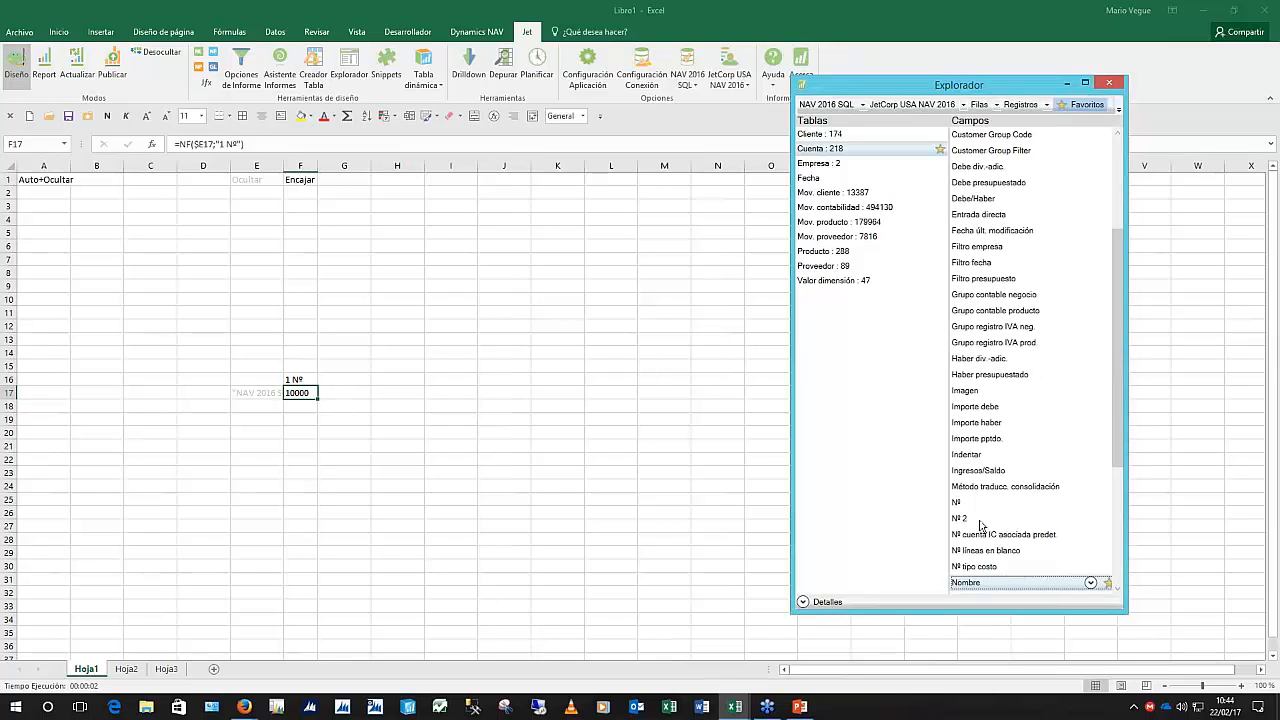
{"action": "left_click_drag", "start_coordinate": [973, 586], "coordinate": [344, 392]}
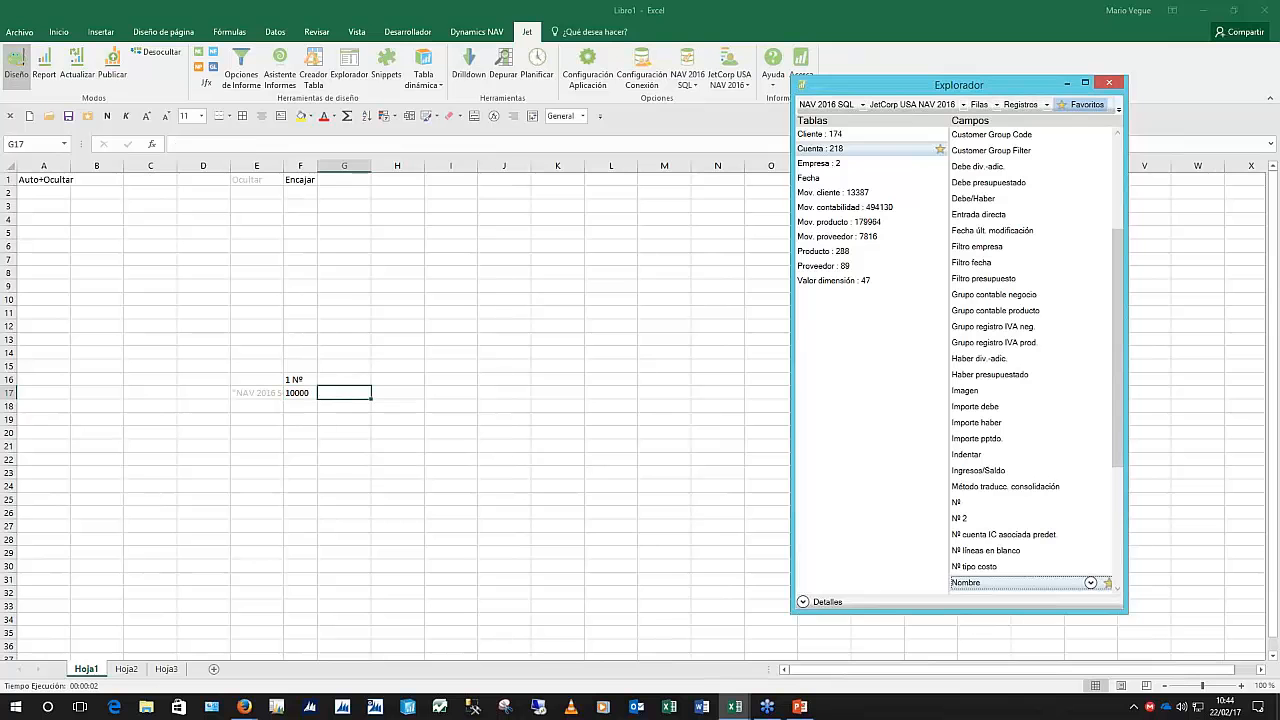
Add the Saldo periodo field into H17
{"action": "left_click", "coordinate": [979, 420]}
{"action": "key", "text": "s"}
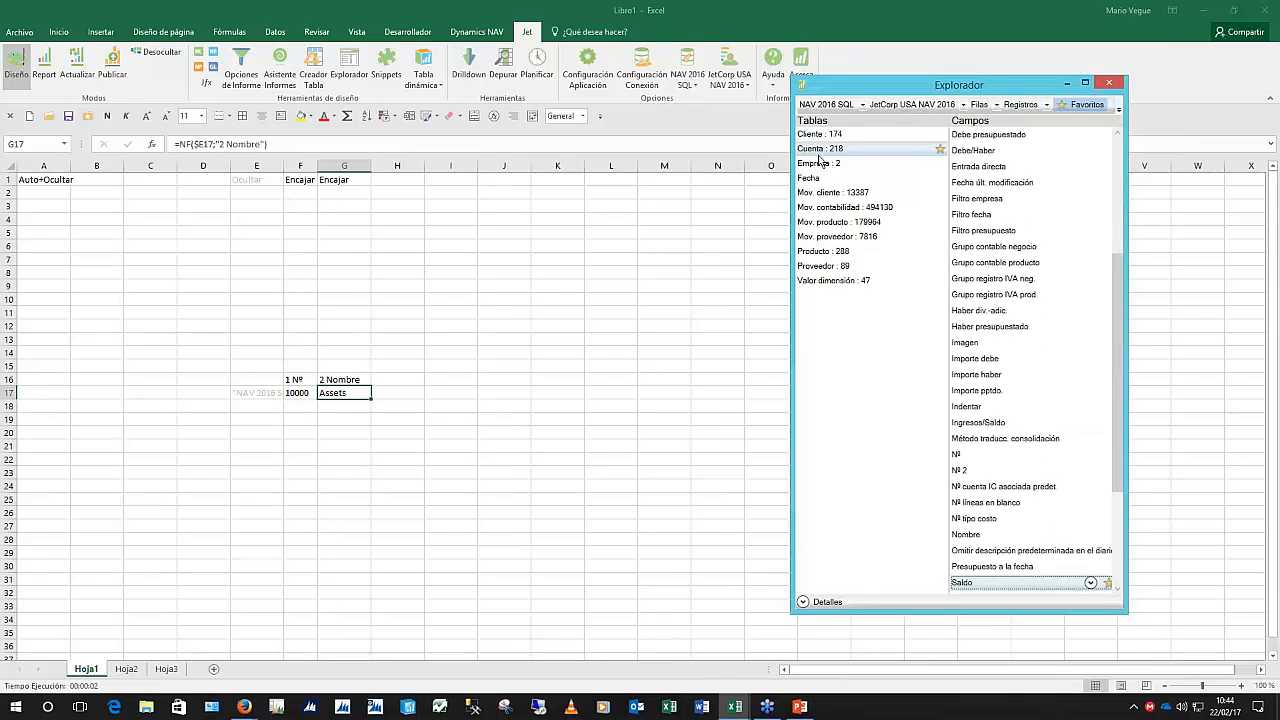
{"action": "scroll", "coordinate": [987, 426], "scroll_direction": "down", "scroll_amount": 1}
{"action": "scroll", "coordinate": [987, 426], "scroll_direction": "down", "scroll_amount": 3}
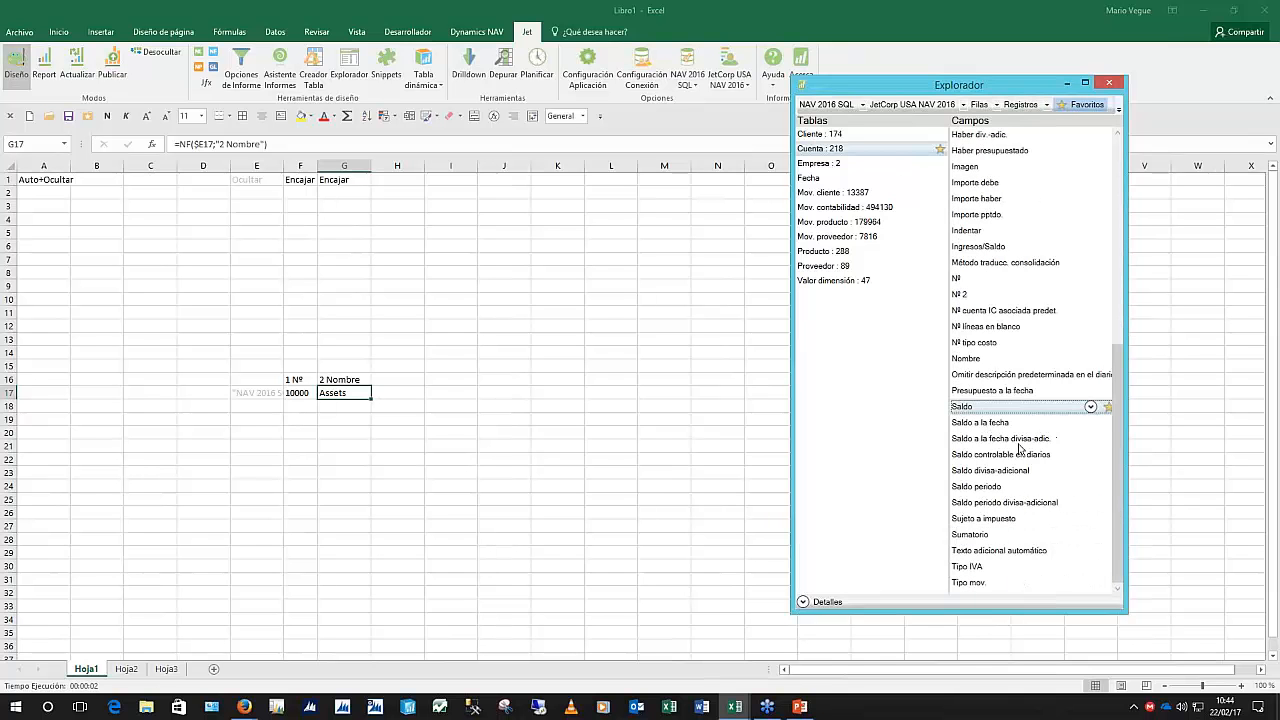
{"action": "left_click", "coordinate": [987, 488]}
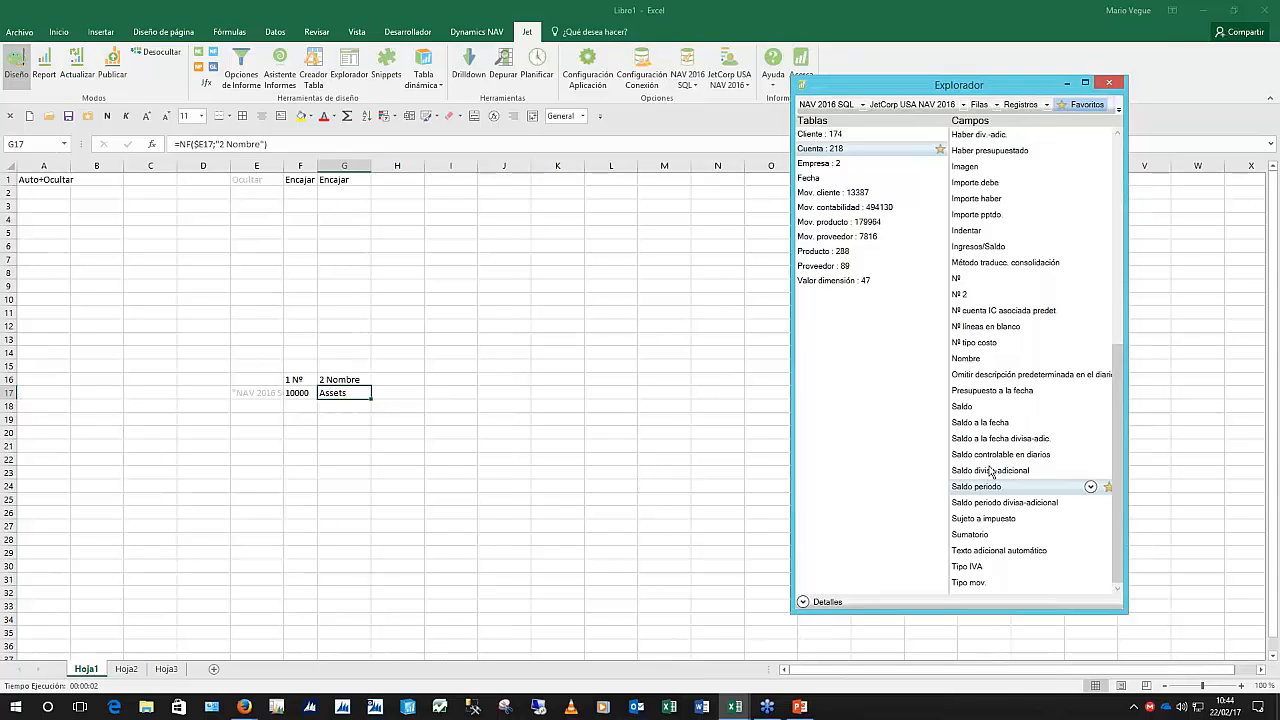
{"action": "left_click_drag", "start_coordinate": [990, 490], "coordinate": [451, 392]}
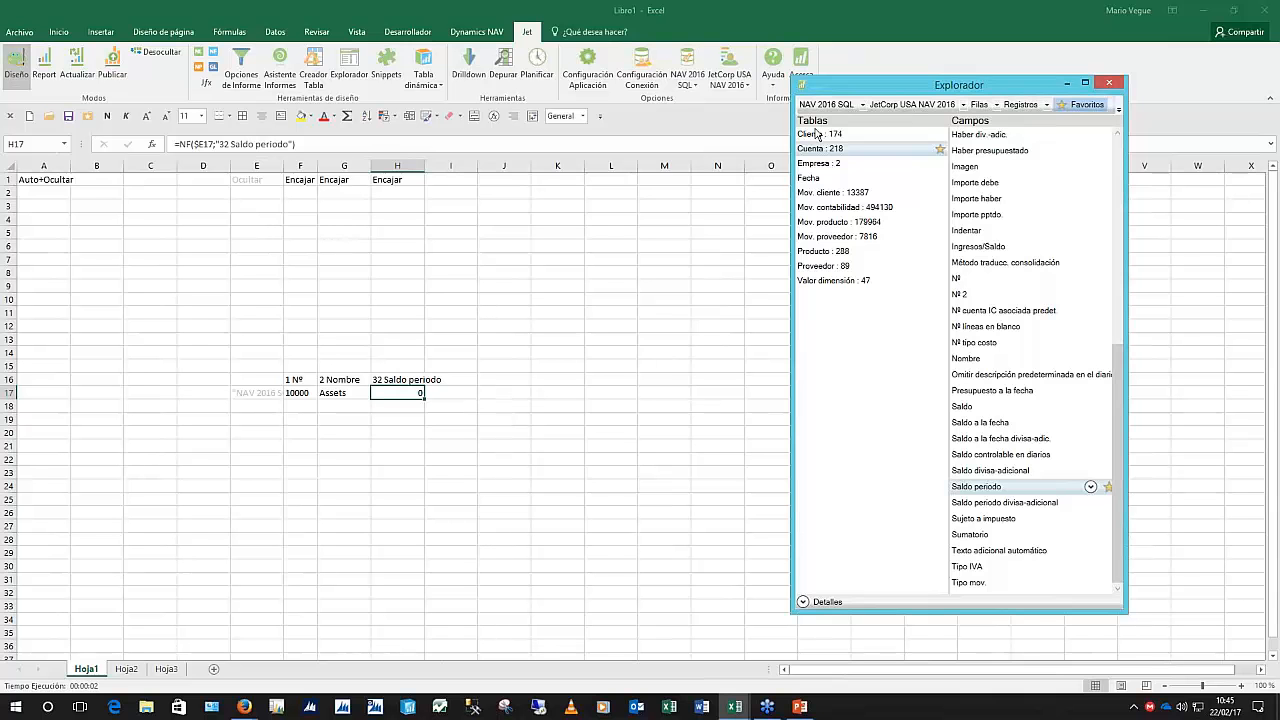
Run the report, scroll through account names and period balances, then return to design mode
{"action": "left_click", "coordinate": [40, 67]}
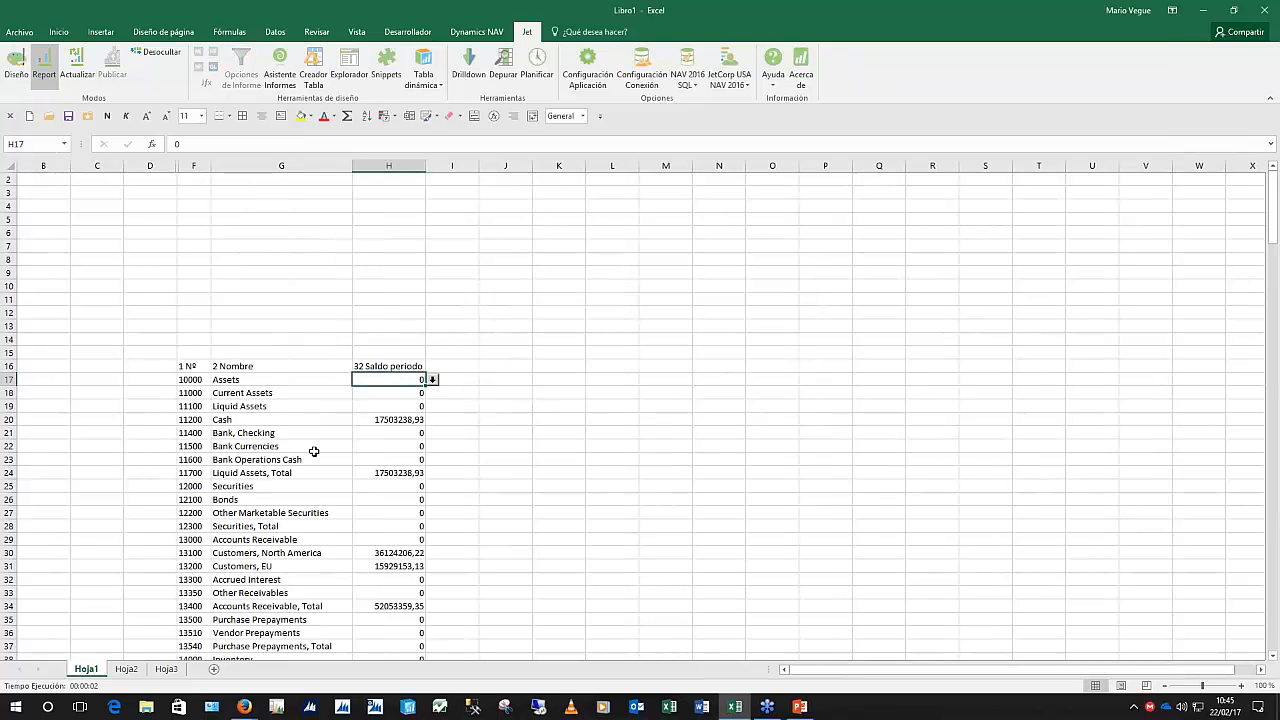
{"action": "scroll", "coordinate": [500, 423], "scroll_direction": "down", "scroll_amount": 14}
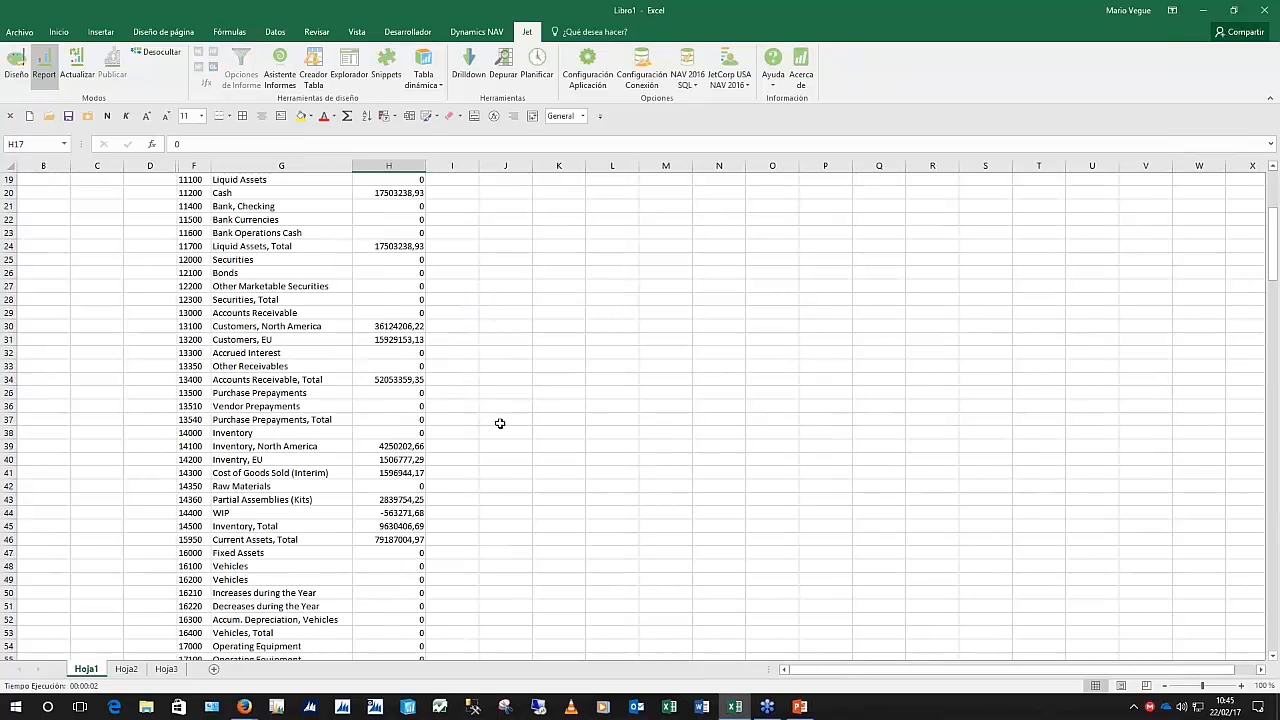
{"action": "scroll", "coordinate": [500, 423], "scroll_direction": "down", "scroll_amount": 15}
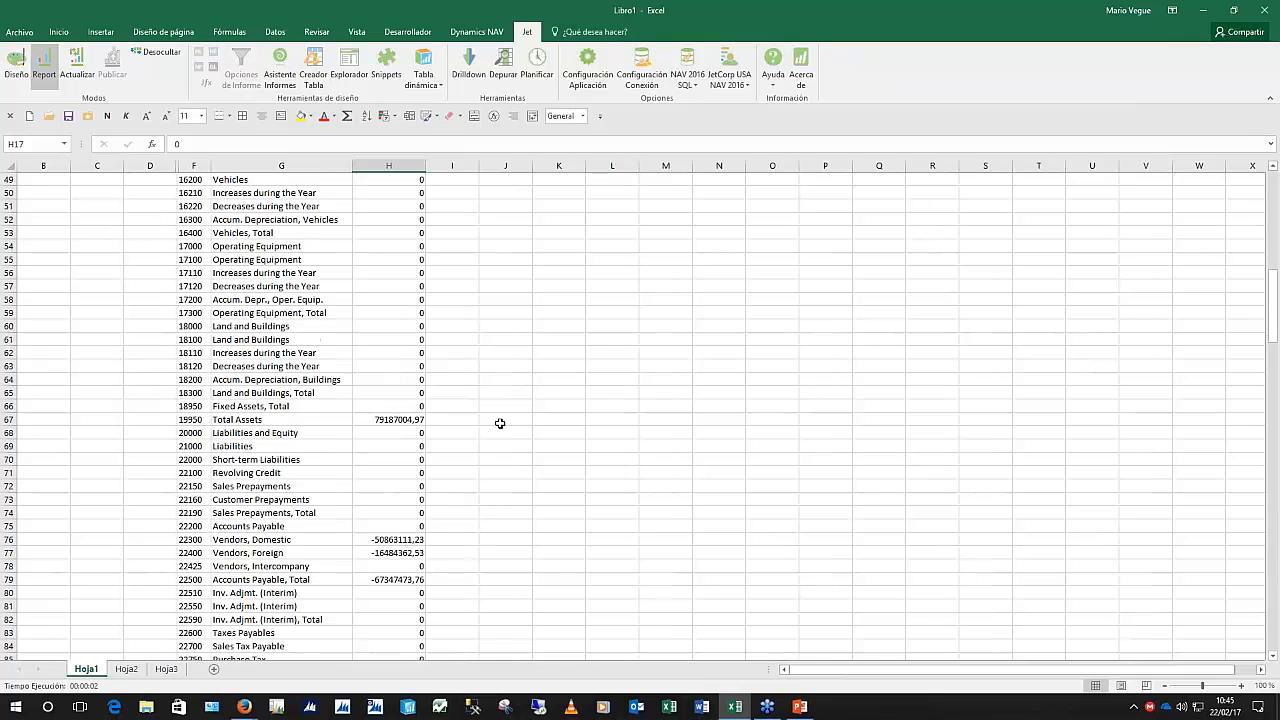
{"action": "scroll", "coordinate": [500, 423], "scroll_direction": "down", "scroll_amount": 7}
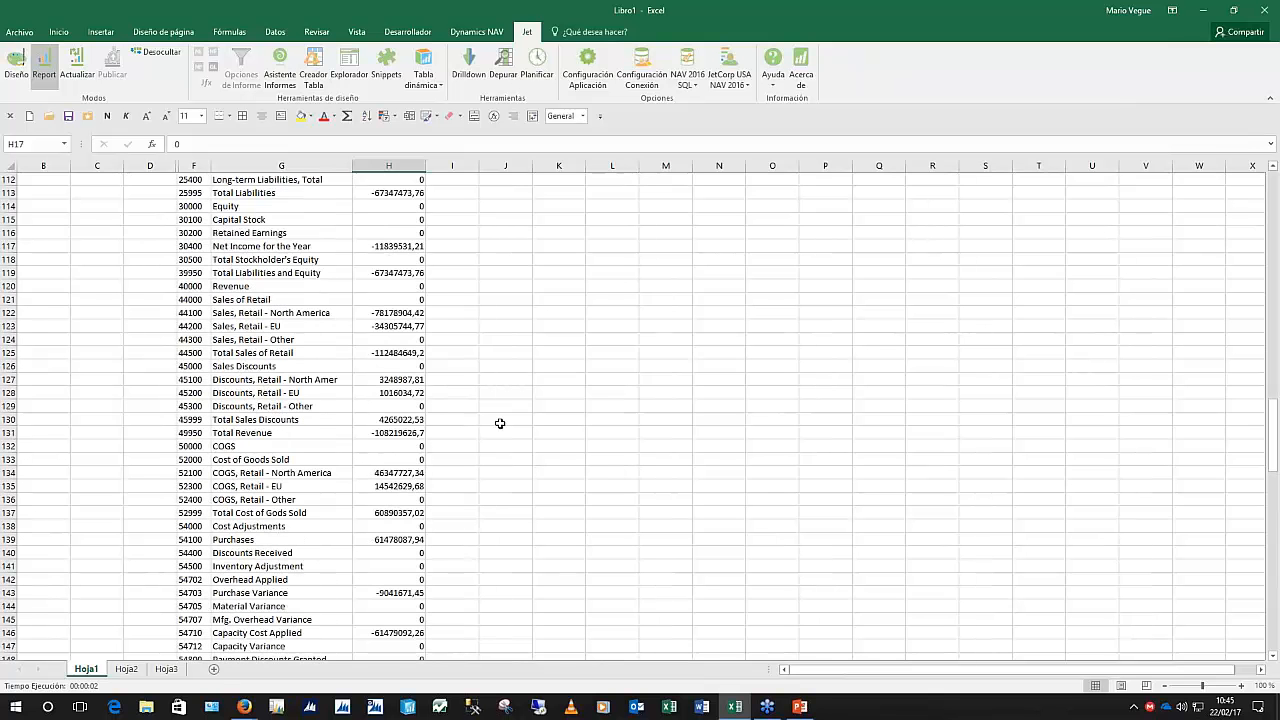
{"action": "scroll", "coordinate": [500, 423], "scroll_direction": "up", "scroll_amount": 20}
{"action": "scroll", "coordinate": [500, 423], "scroll_direction": "up", "scroll_amount": 8}
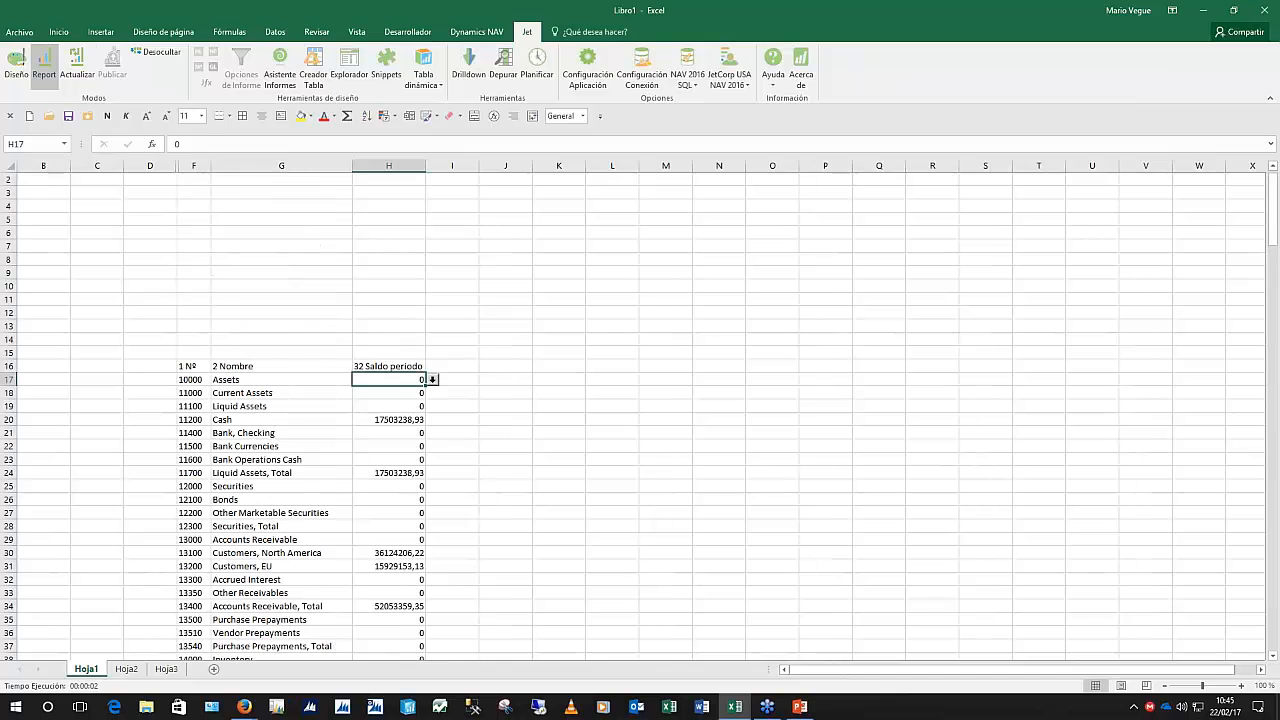
{"action": "left_click", "coordinate": [13, 72]}
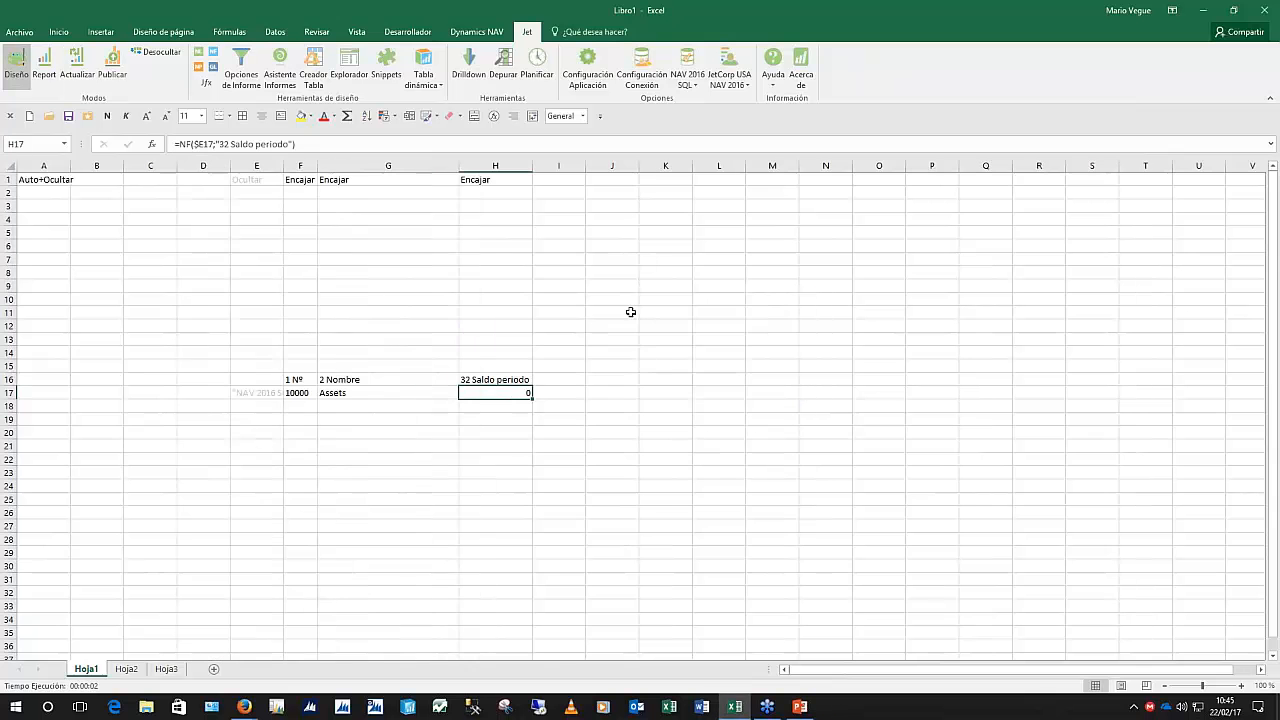
Format H17 as euro accounting, run the report, and check balances down to H31
{"action": "right_click", "coordinate": [499, 395]}
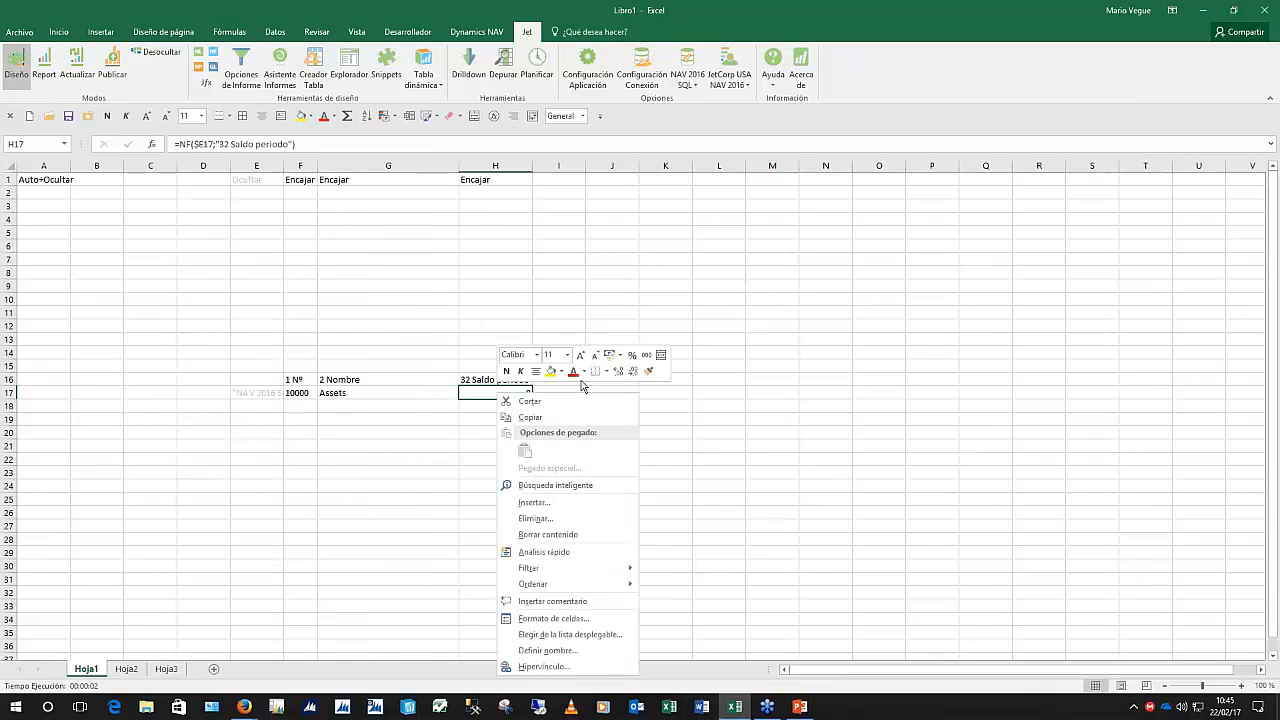
{"action": "left_click", "coordinate": [608, 355]}
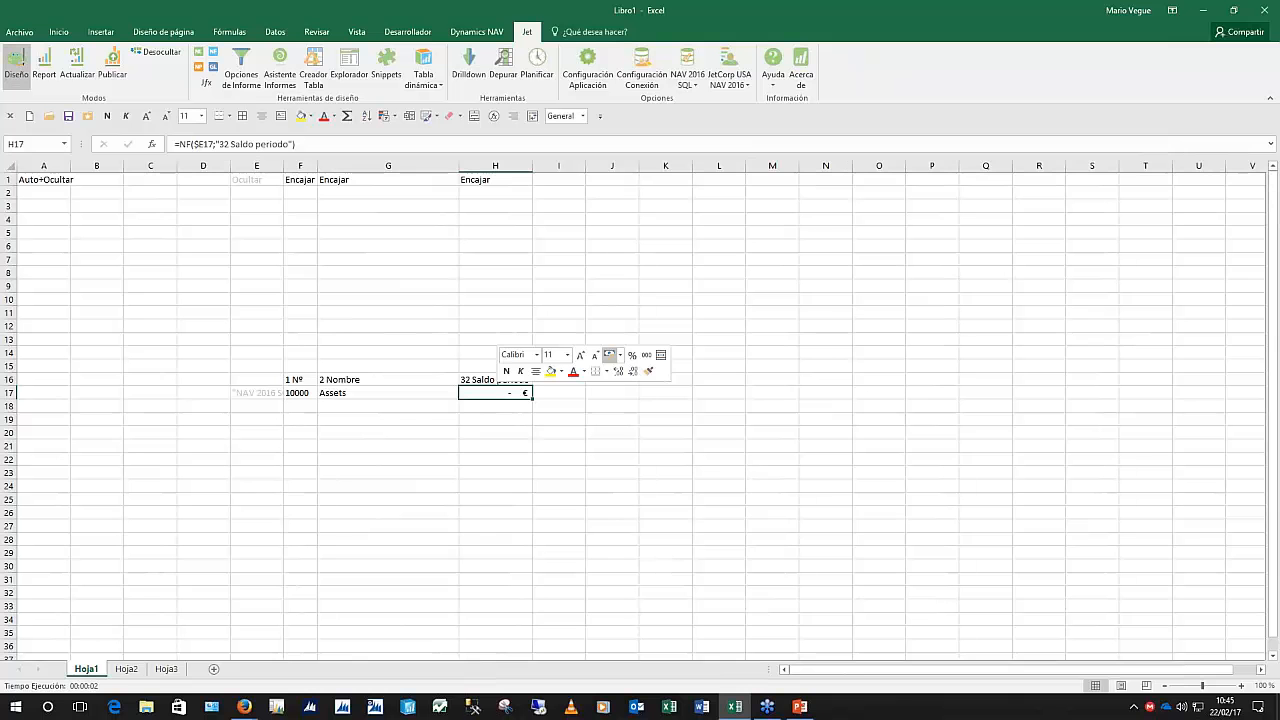
{"action": "left_click", "coordinate": [50, 80]}
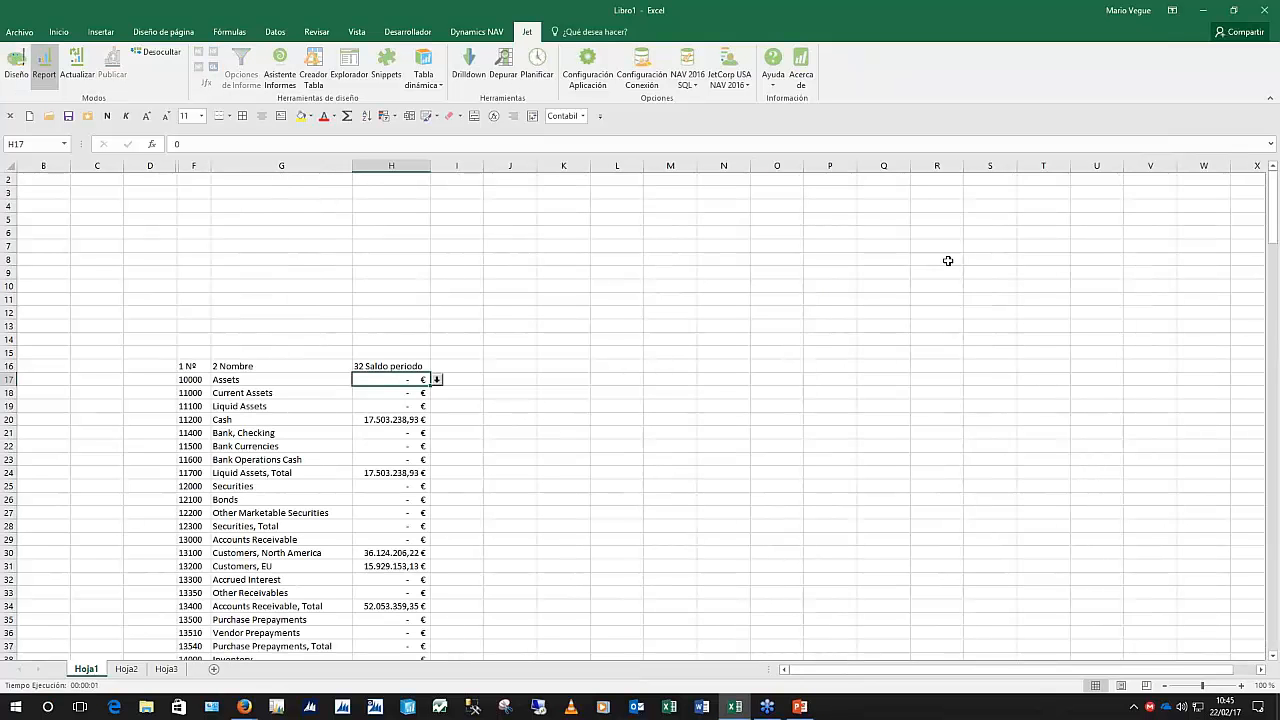
{"action": "left_click", "coordinate": [391, 432]}
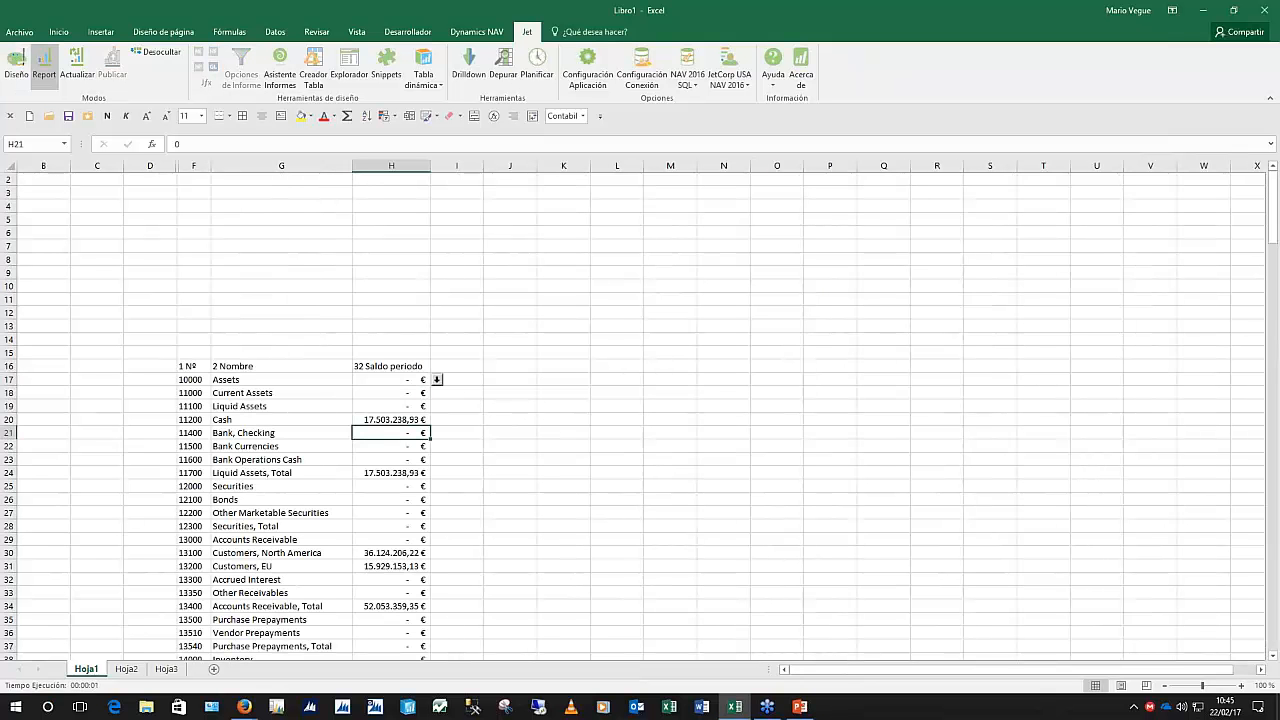
{"action": "left_click", "coordinate": [391, 472]}
{"action": "left_click", "coordinate": [391, 552]}
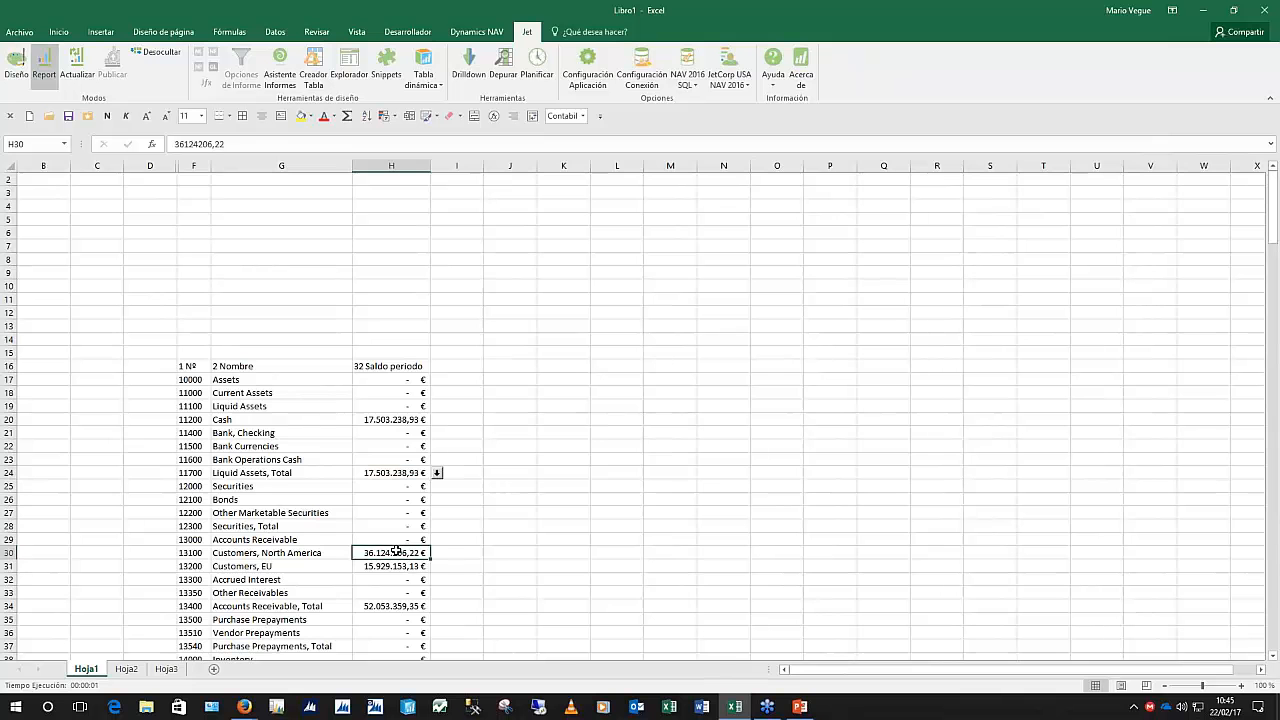
{"action": "left_click", "coordinate": [391, 567]}
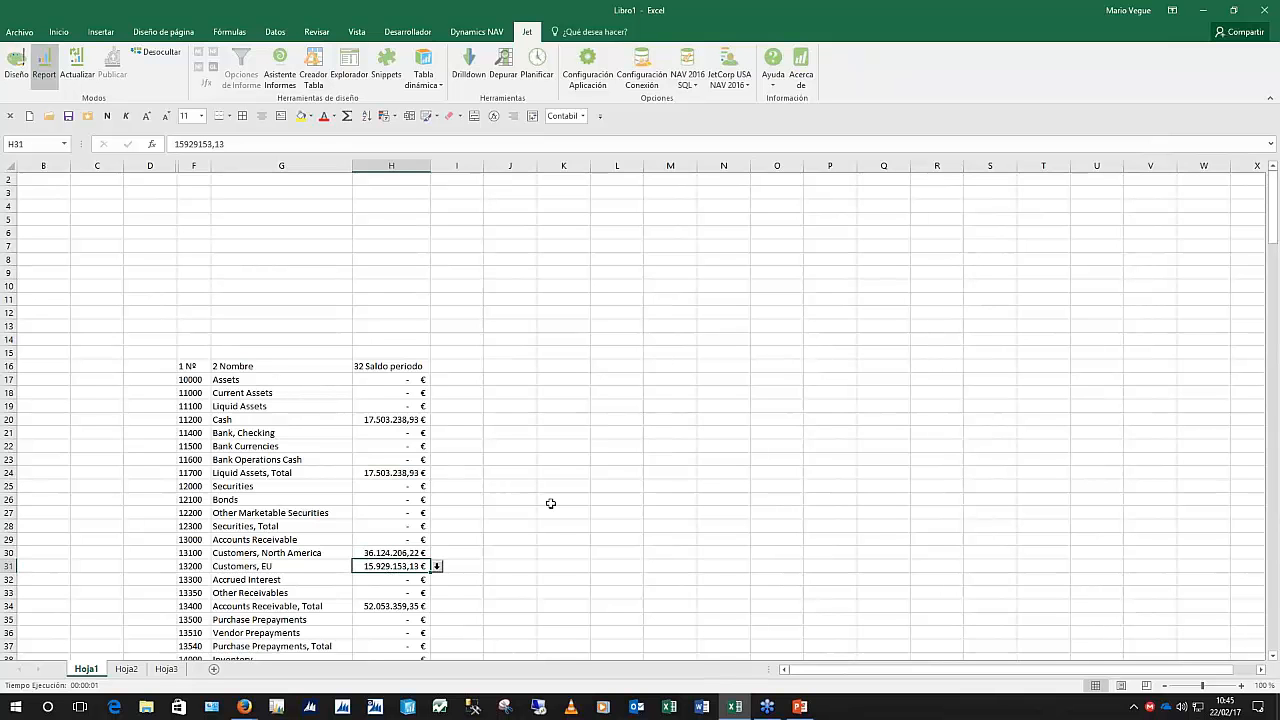
Scroll through the account balances, then return the report to its design layout
{"action": "scroll", "coordinate": [550, 503], "scroll_direction": "down", "scroll_amount": 1}
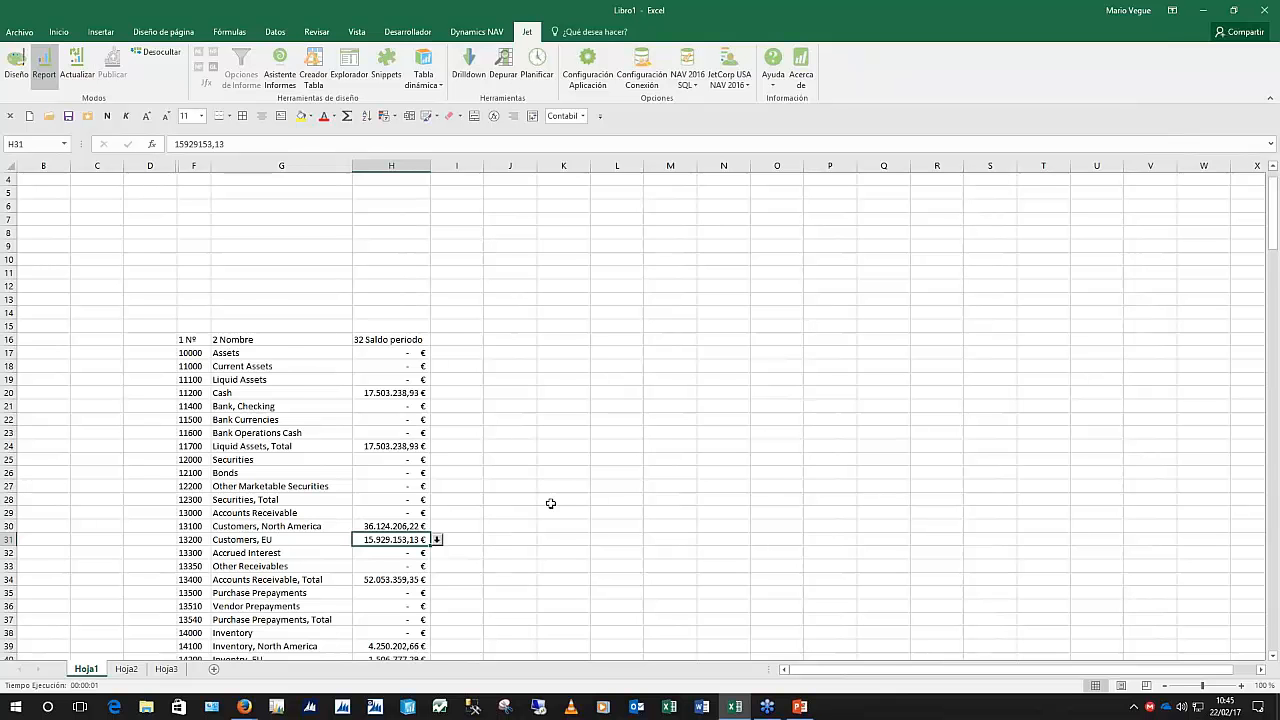
{"action": "scroll", "coordinate": [550, 503], "scroll_direction": "down", "scroll_amount": 12}
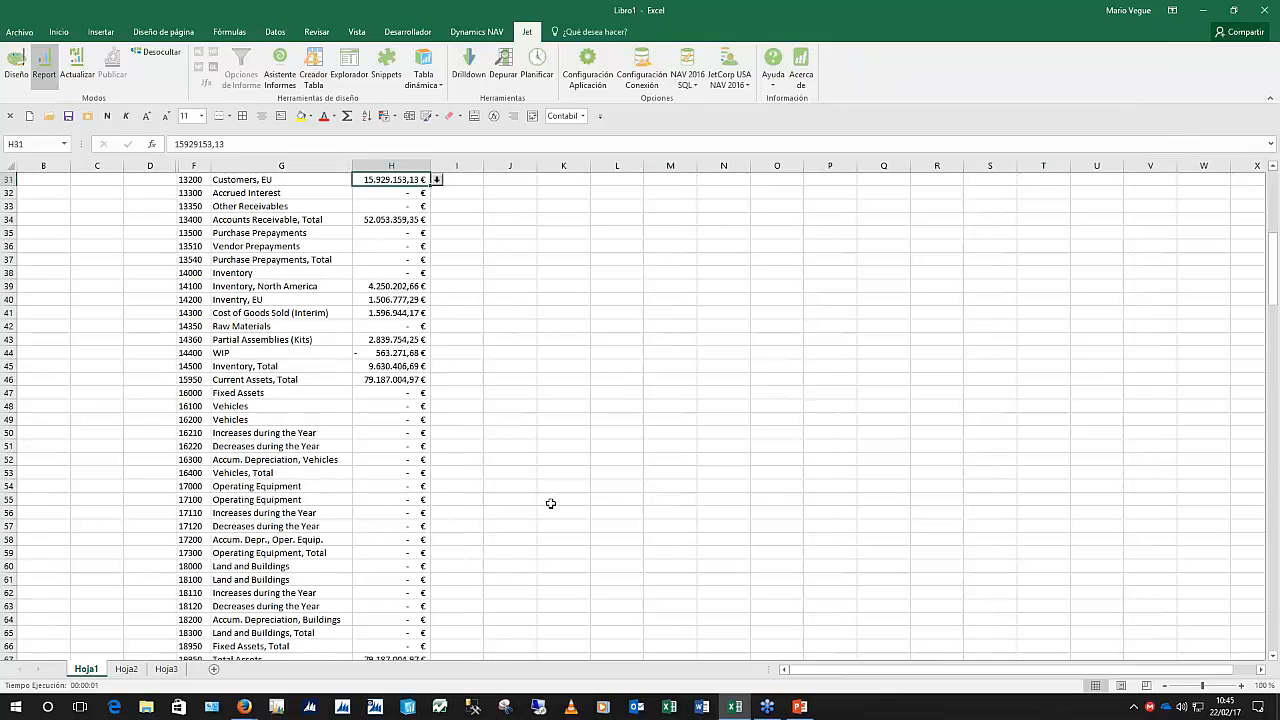
{"action": "scroll", "coordinate": [550, 503], "scroll_direction": "down", "scroll_amount": 19}
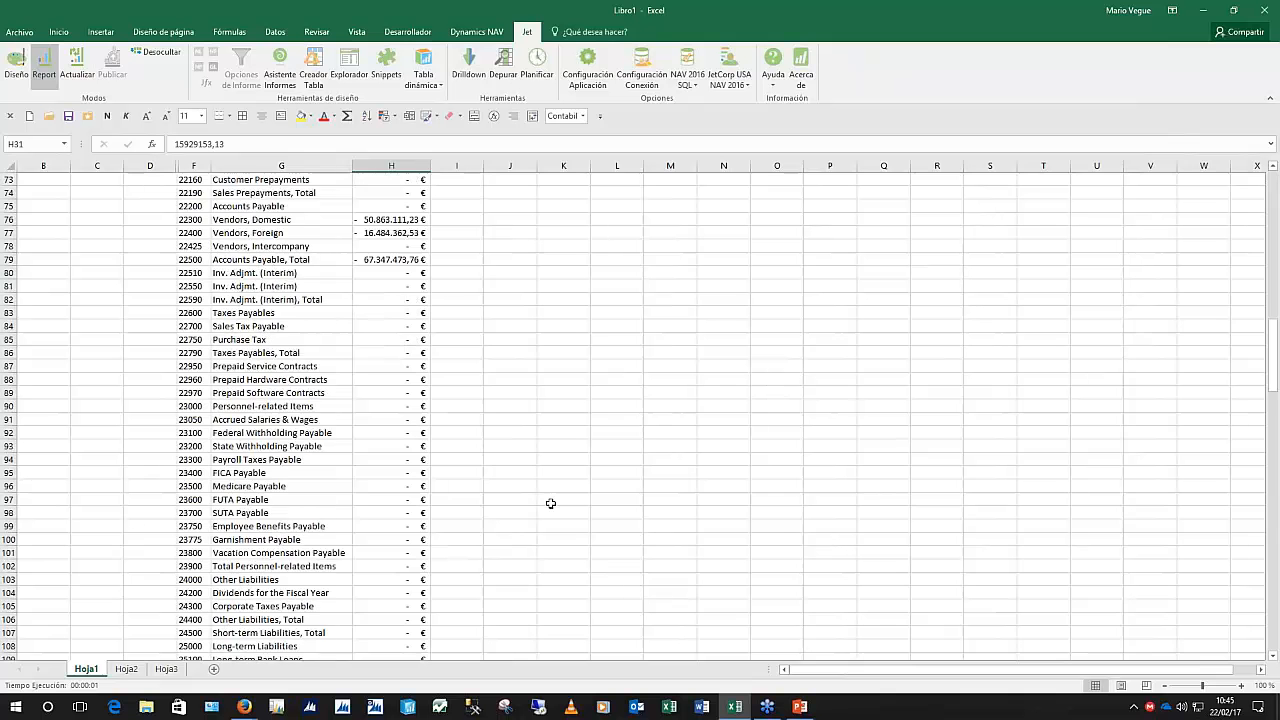
{"action": "scroll", "coordinate": [550, 503], "scroll_direction": "down", "scroll_amount": 3}
{"action": "scroll", "coordinate": [550, 503], "scroll_direction": "up", "scroll_amount": 2}
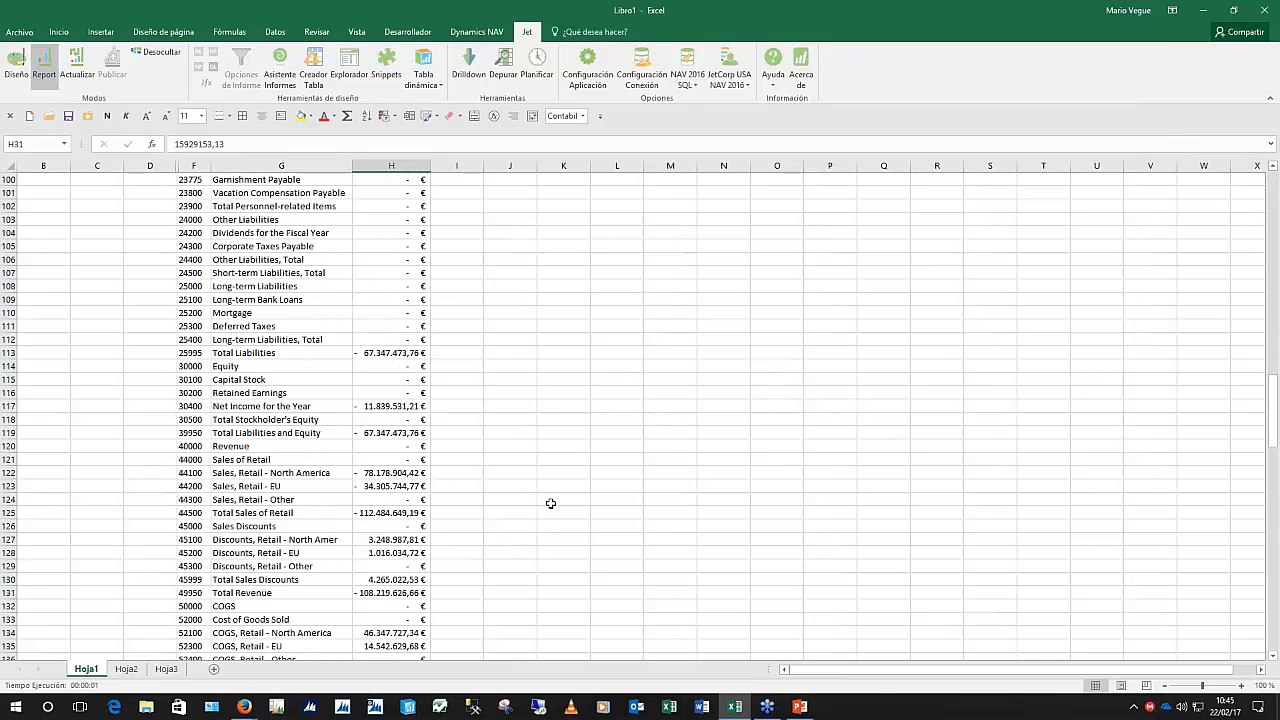
{"action": "scroll", "coordinate": [550, 503], "scroll_direction": "up", "scroll_amount": 20}
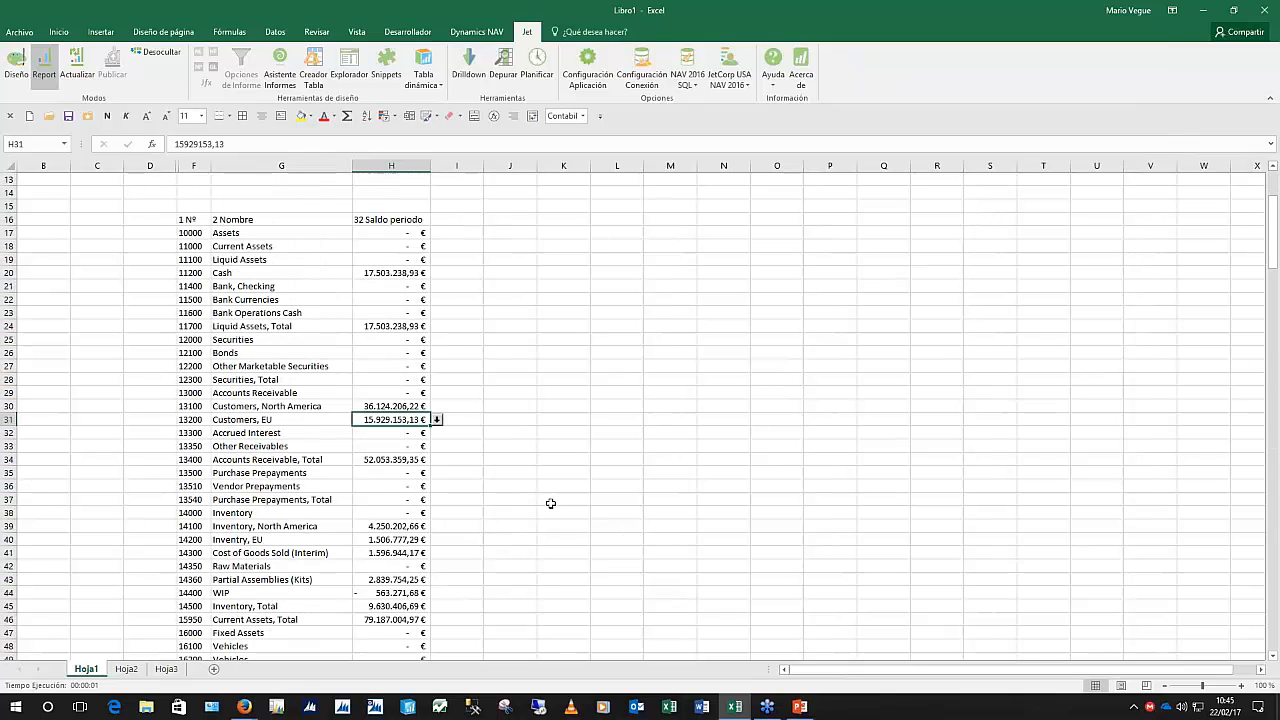
{"action": "scroll", "coordinate": [550, 503], "scroll_direction": "up", "scroll_amount": 4}
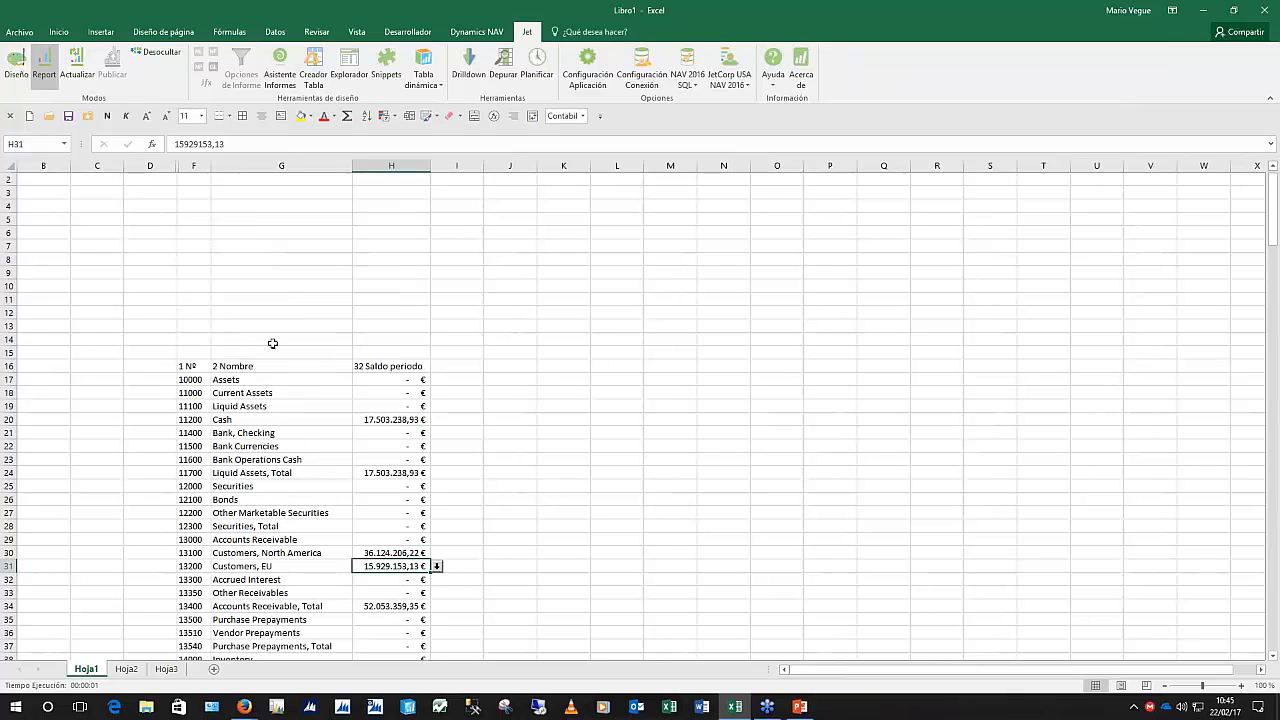
{"action": "left_click", "coordinate": [16, 64]}
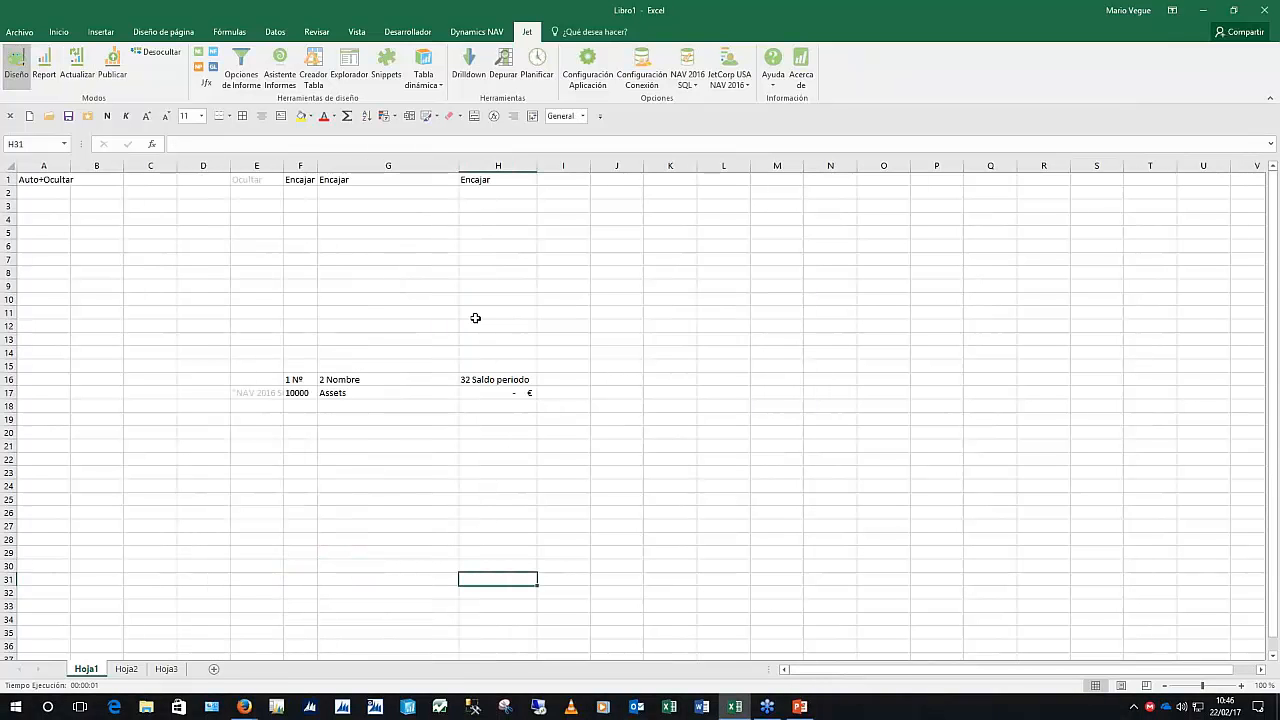
Add report option 'Filtro de fecha' with value 01/01/16..31/12/12 and tooltip 'Seleccione una fecha'
{"action": "left_click", "coordinate": [241, 68]}
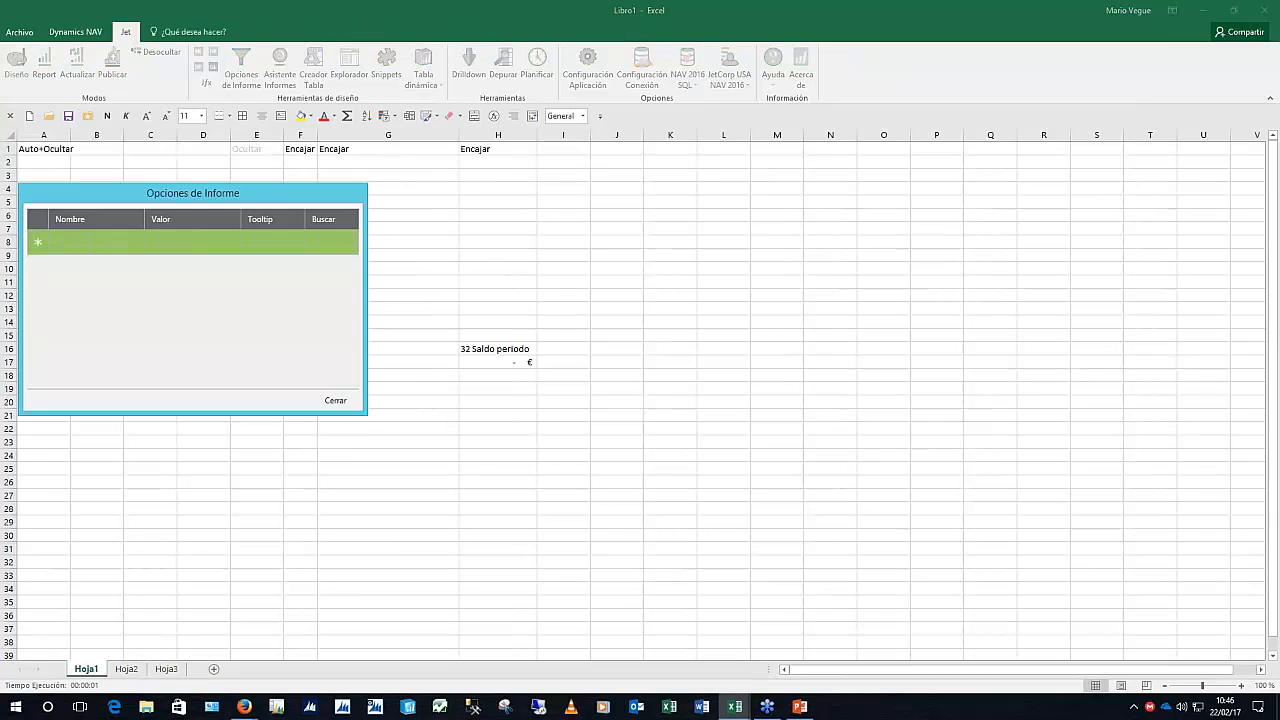
{"action": "left_click_drag", "start_coordinate": [325, 200], "coordinate": [913, 219]}
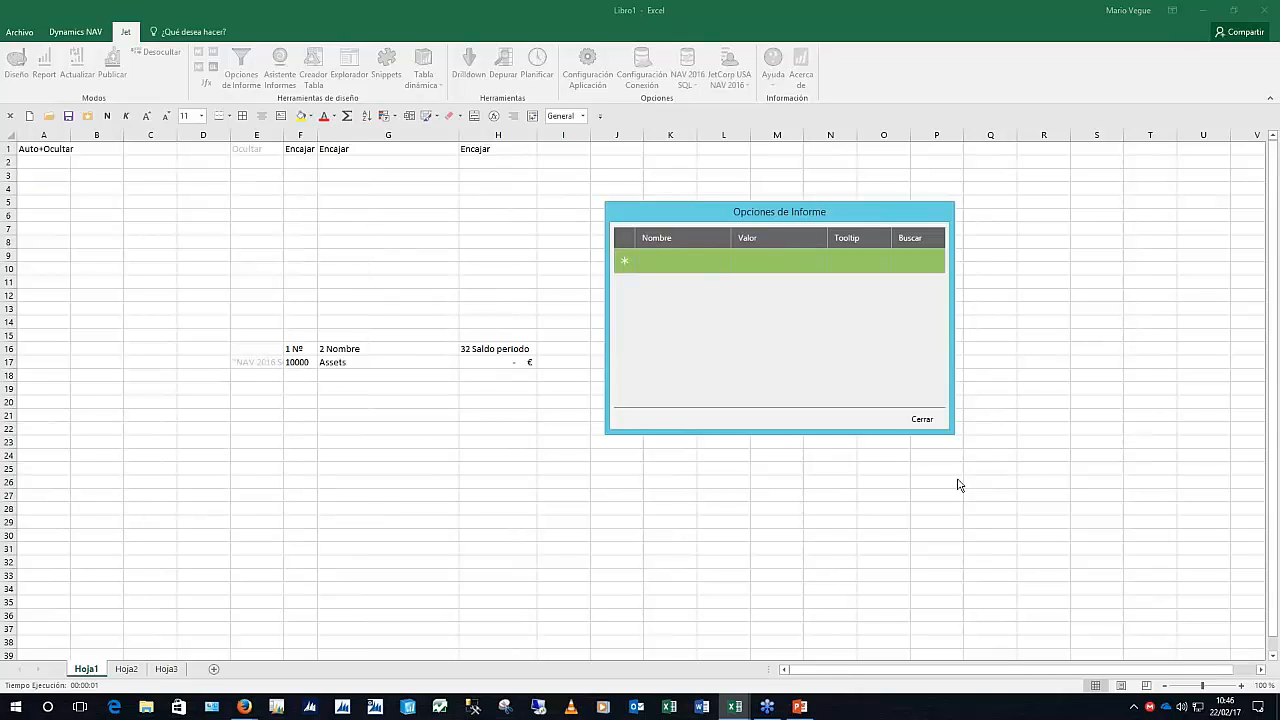
{"action": "left_click", "coordinate": [678, 268]}
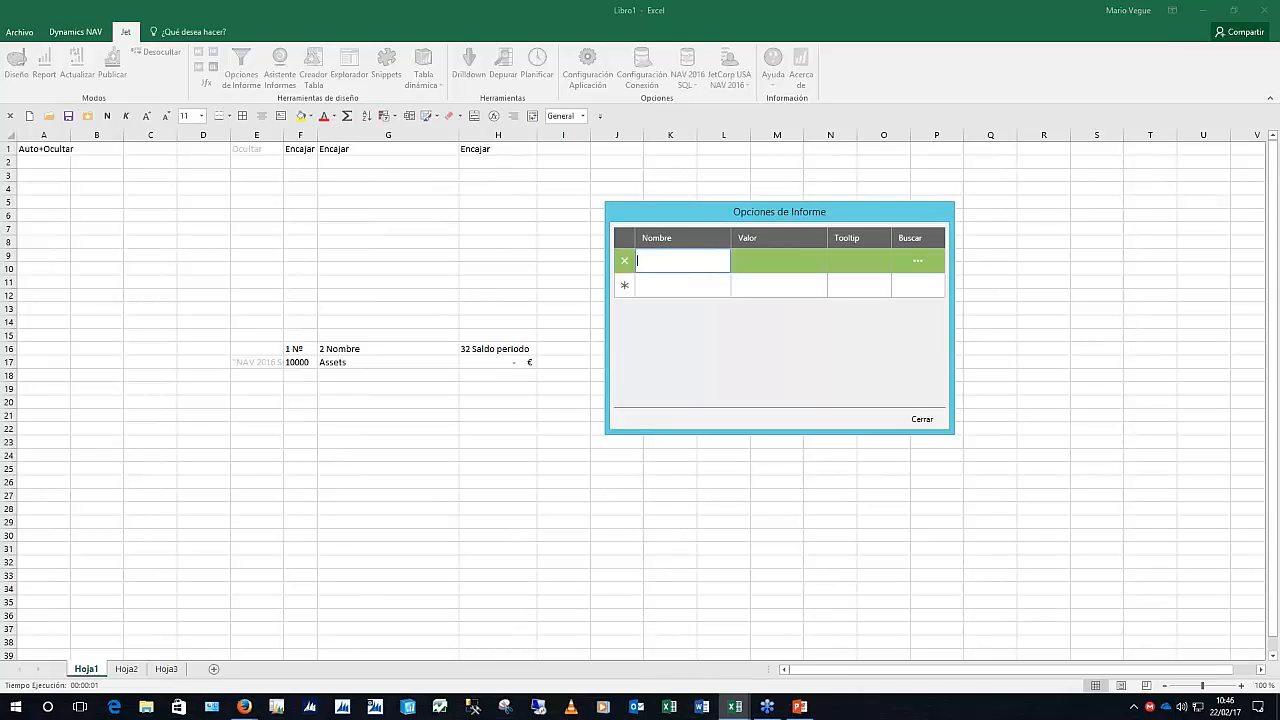
{"action": "type", "text": "Filtro de fecha"}
{"action": "key", "text": "Tab"}
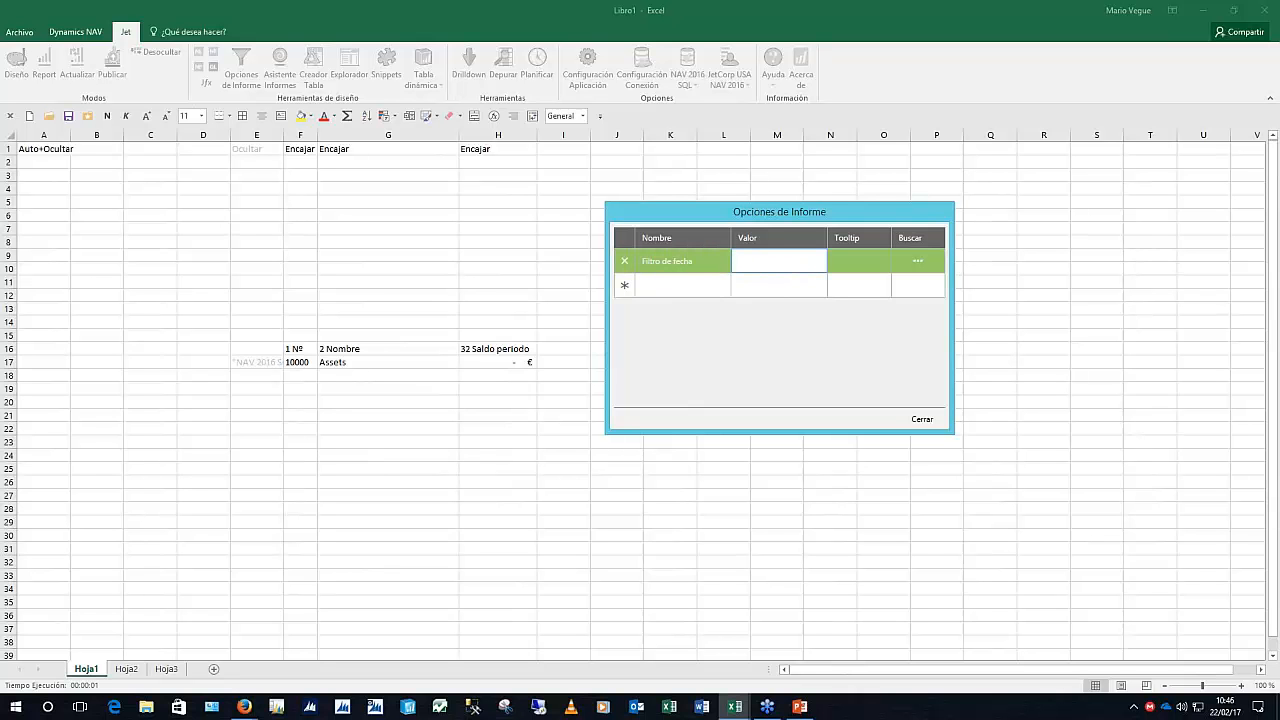
{"action": "type", "text": "01/01/16..31/12/12"}
{"action": "left_click", "coordinate": [856, 262]}
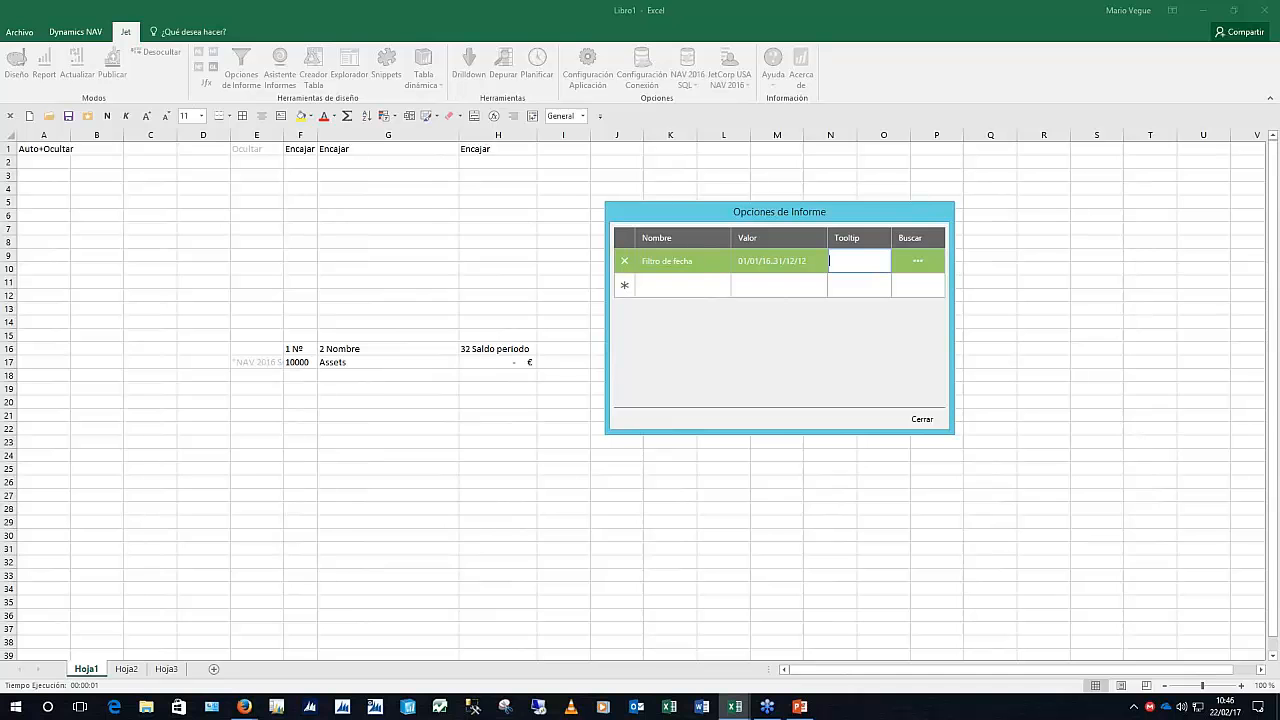
{"action": "type", "text": "Selec"}
{"action": "type", "text": "cione una fecha"}
{"action": "left_click", "coordinate": [930, 420]}
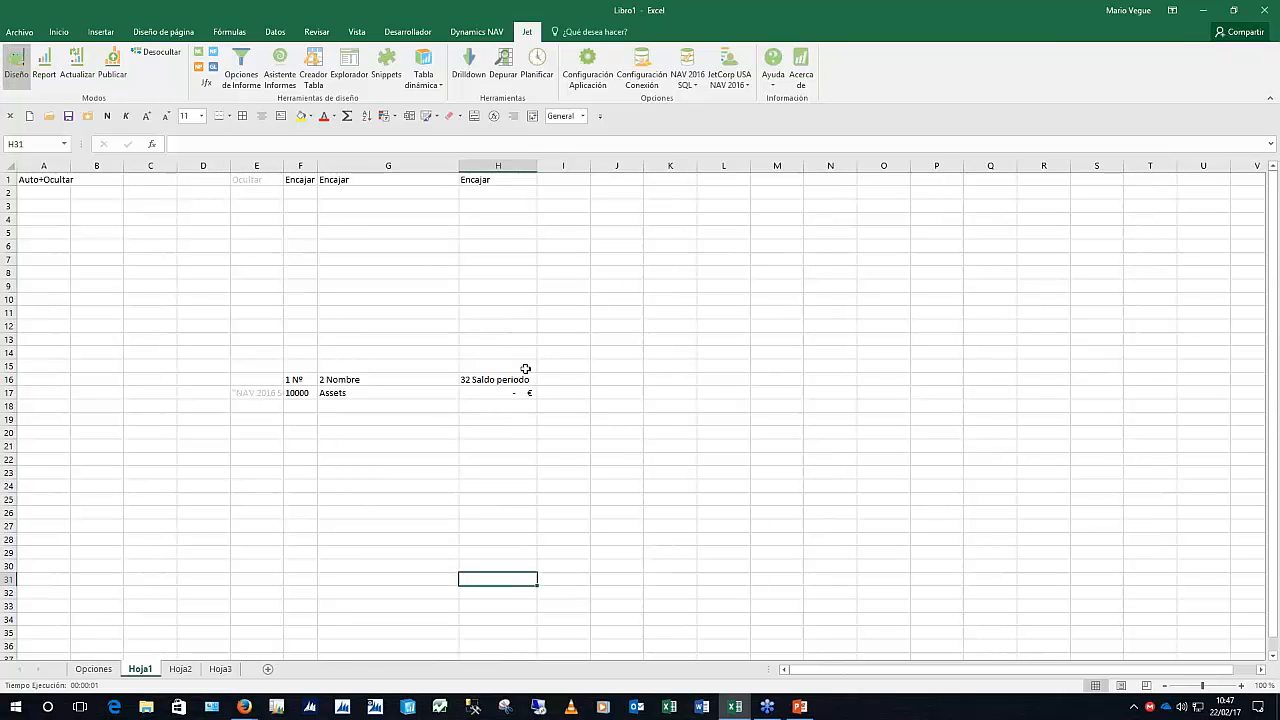
Filter the E17 account-rows formula on 28 Filtro fecha, using the Filtro de fecha report option
{"action": "left_click", "coordinate": [248, 395]}
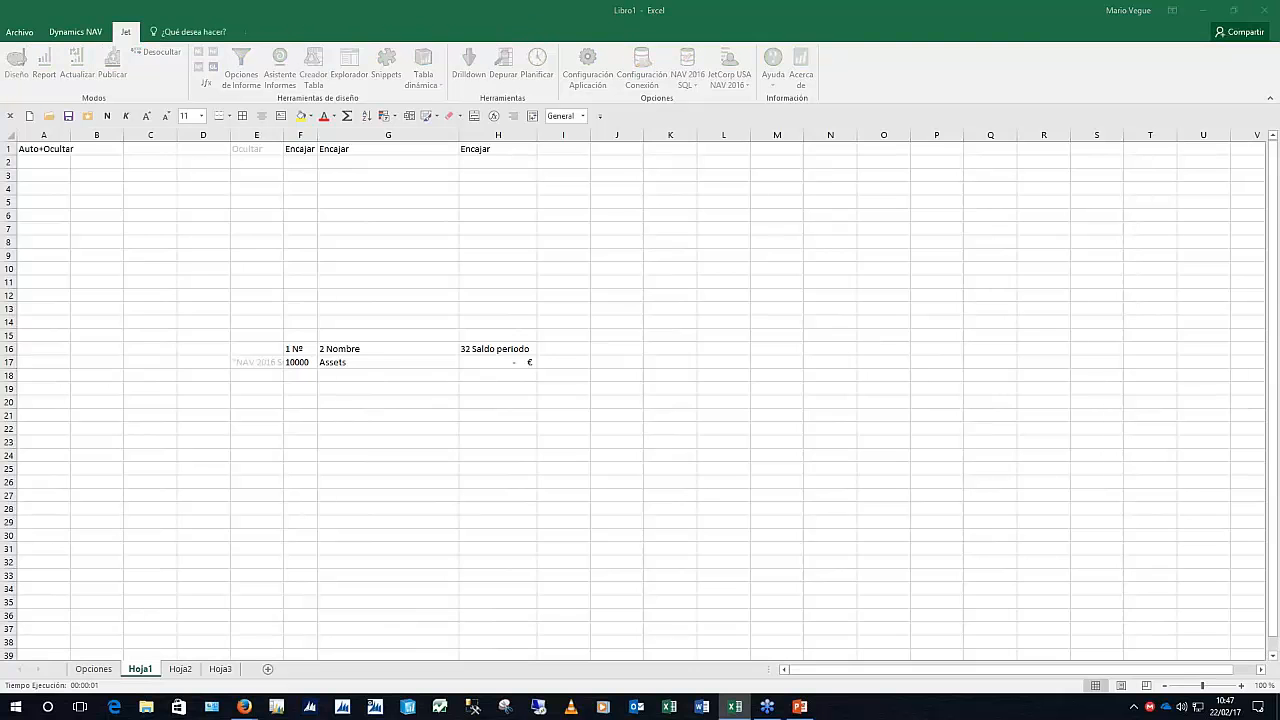
{"action": "left_click_drag", "start_coordinate": [330, 136], "coordinate": [888, 199]}
{"action": "left_click_drag", "start_coordinate": [834, 449], "coordinate": [828, 562]}
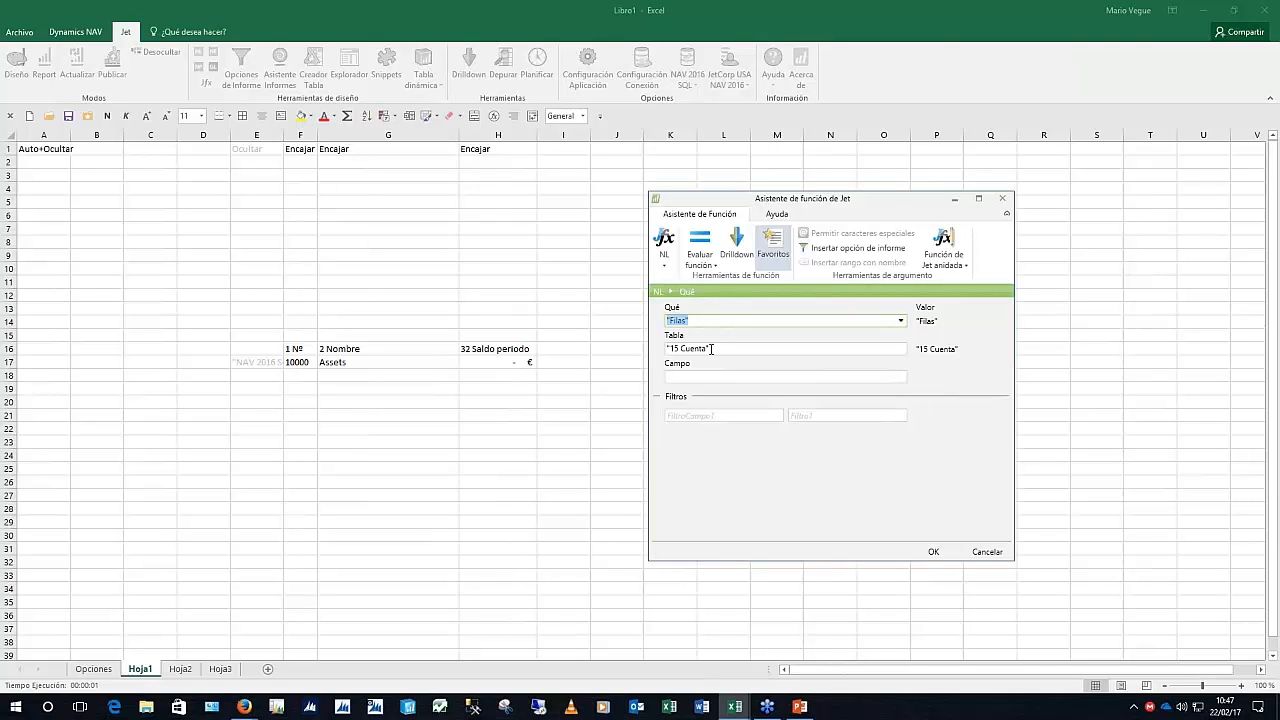
{"action": "left_click", "coordinate": [730, 419]}
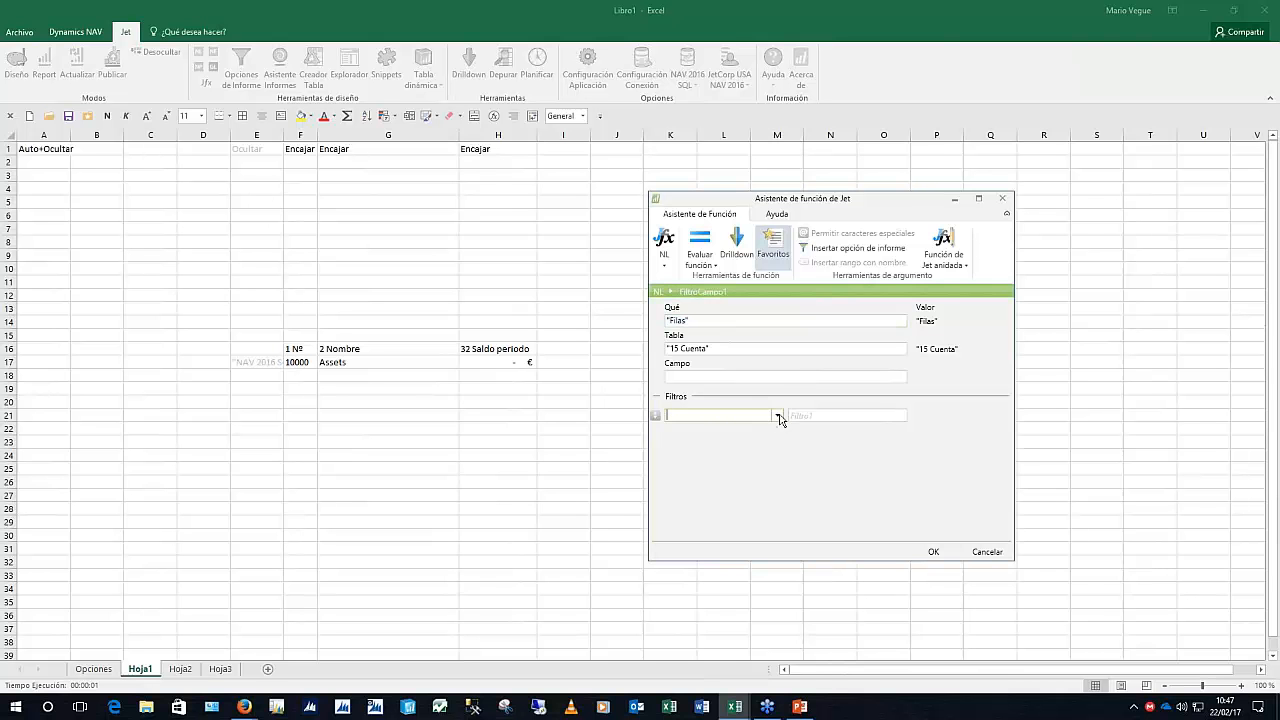
{"action": "left_click", "coordinate": [777, 415]}
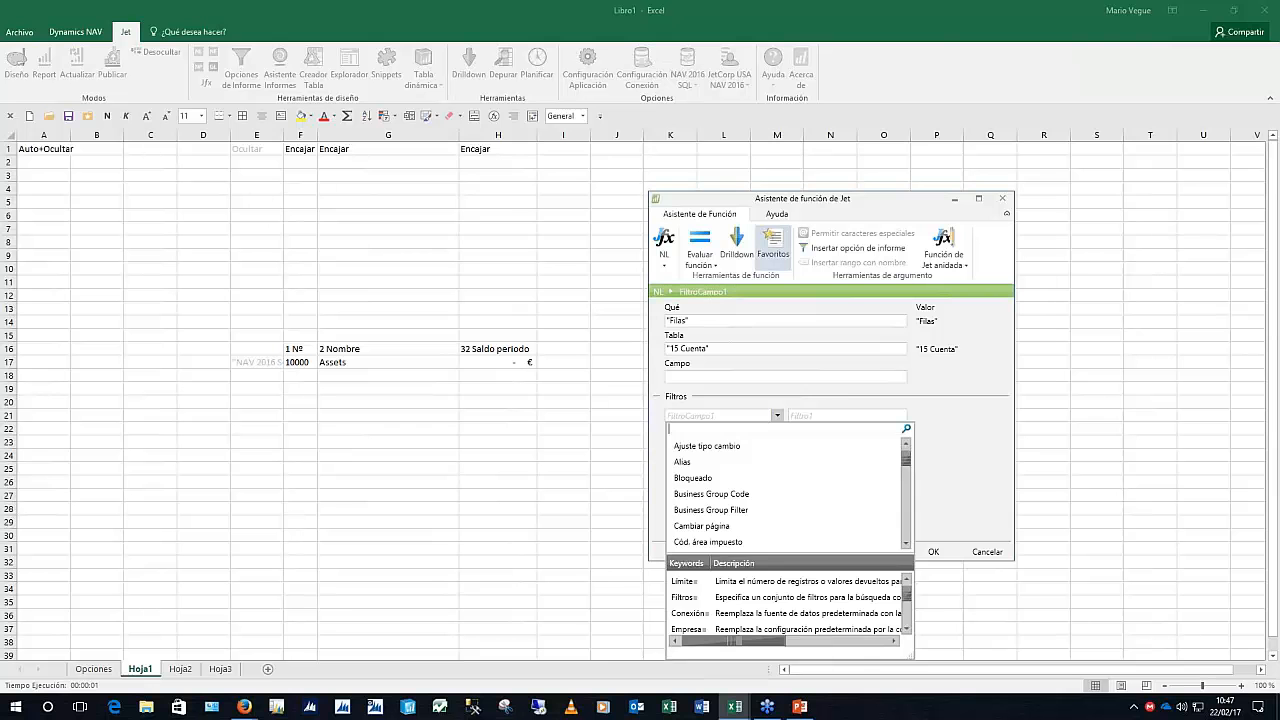
{"action": "type", "text": "filtro fe"}
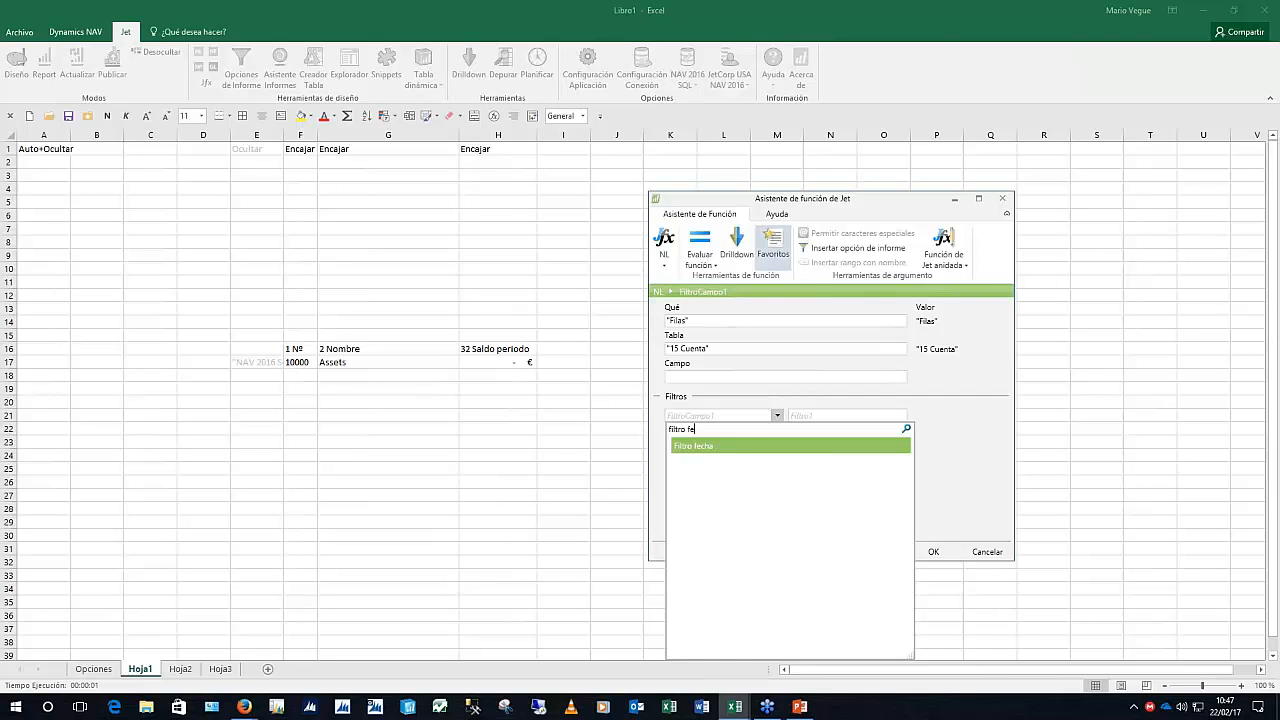
{"action": "key", "text": "Return"}
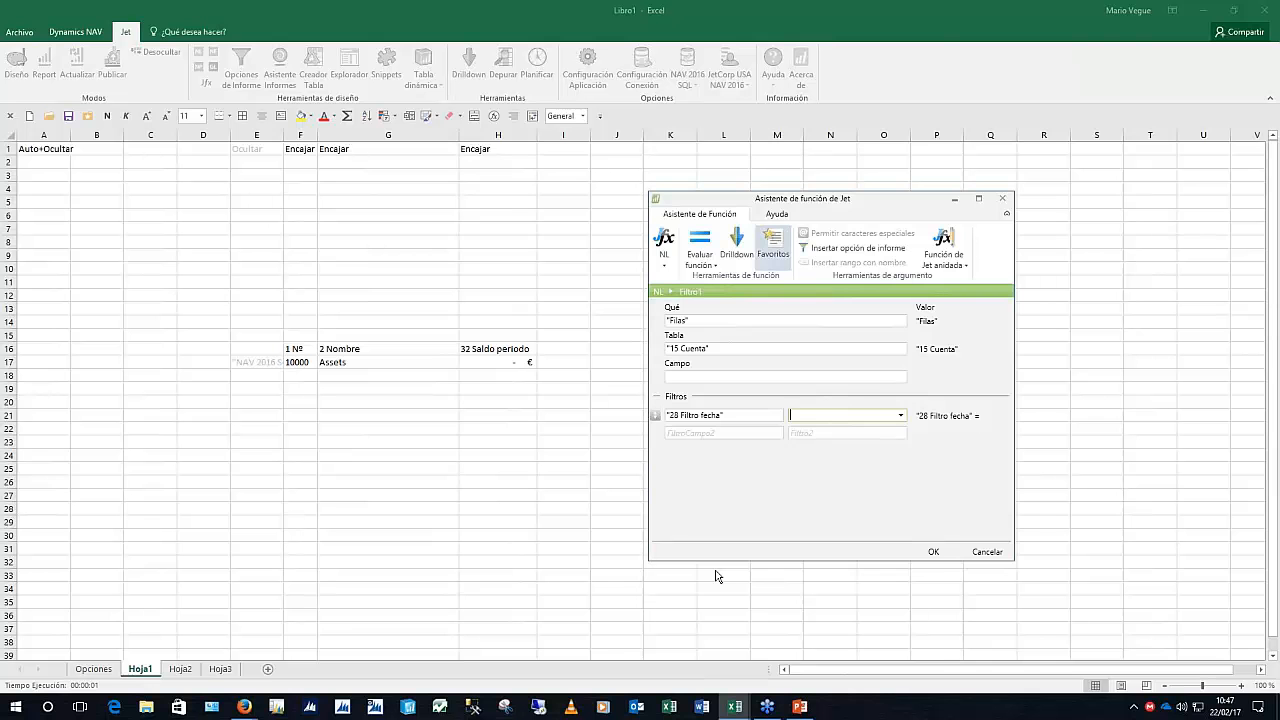
{"action": "left_click", "coordinate": [835, 252]}
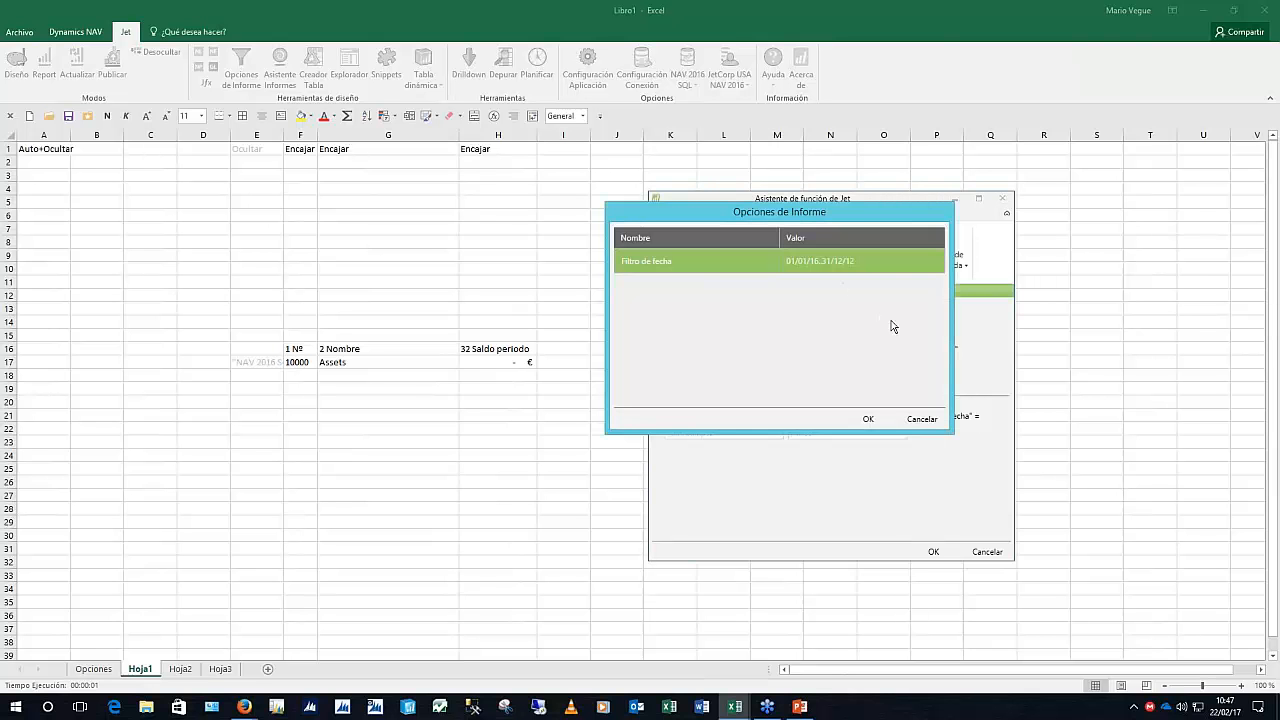
{"action": "left_click", "coordinate": [868, 419]}
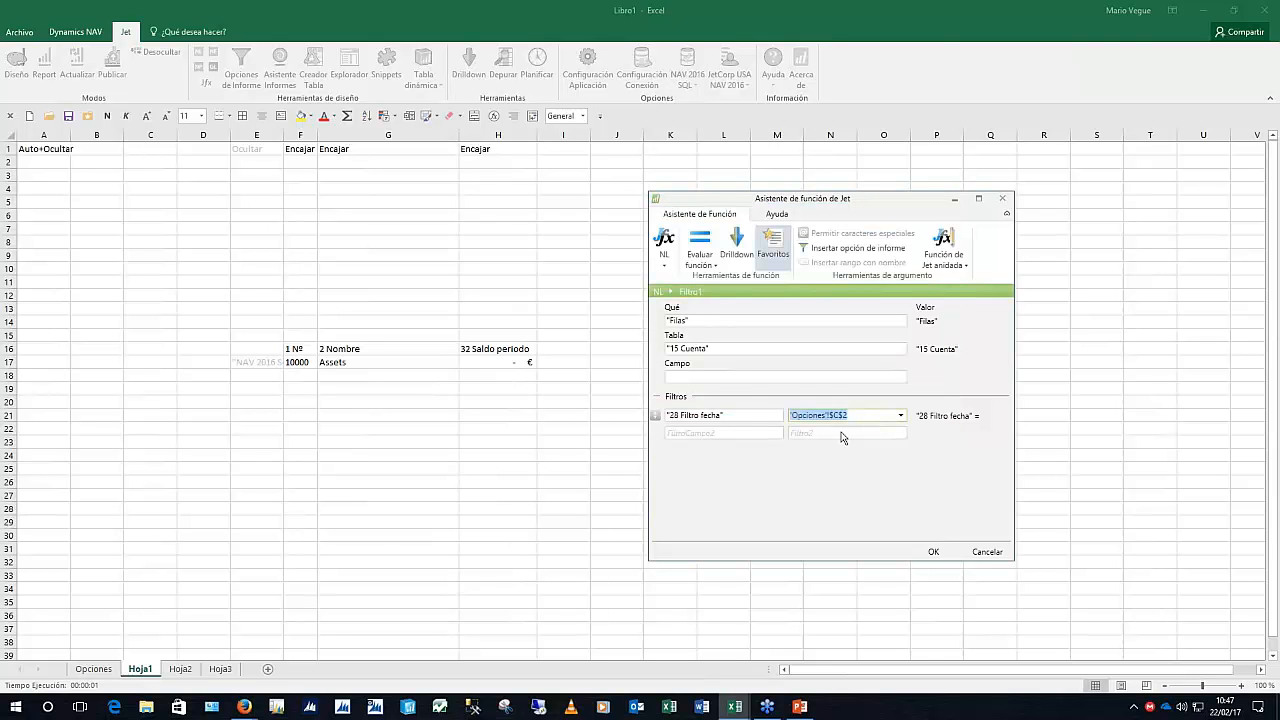
{"action": "key", "text": "Tab"}
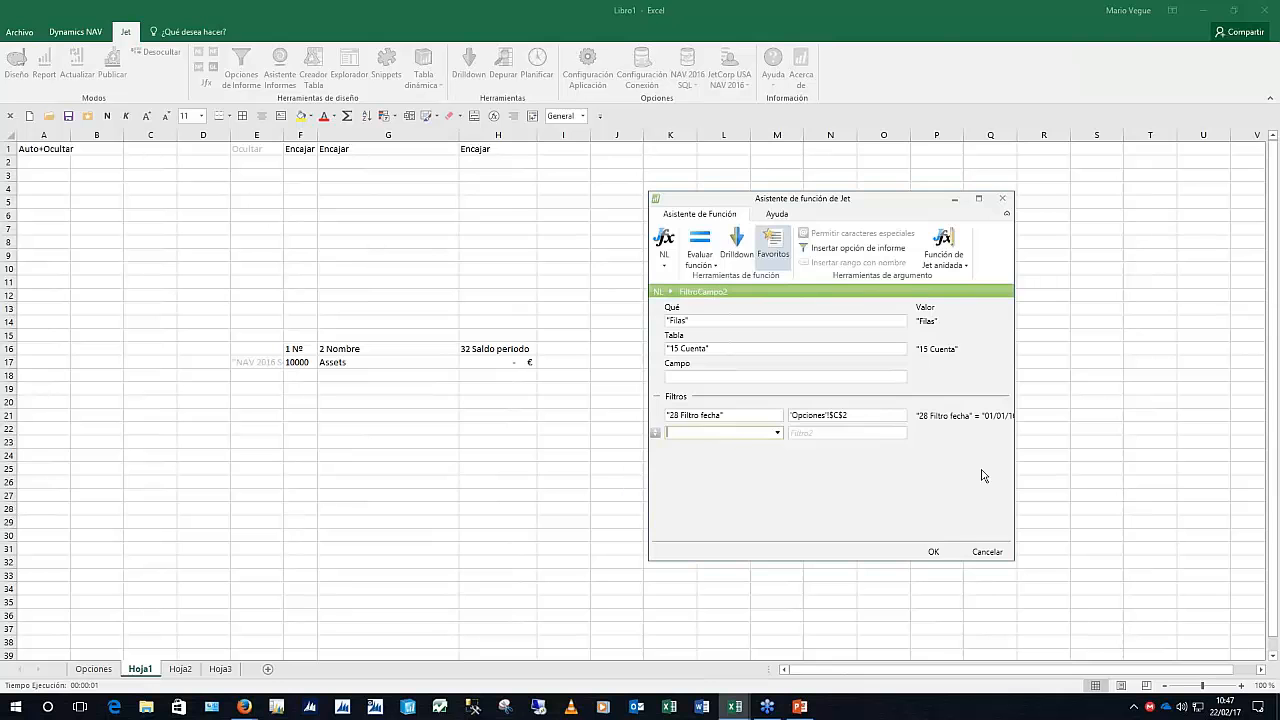
{"action": "left_click", "coordinate": [933, 552]}
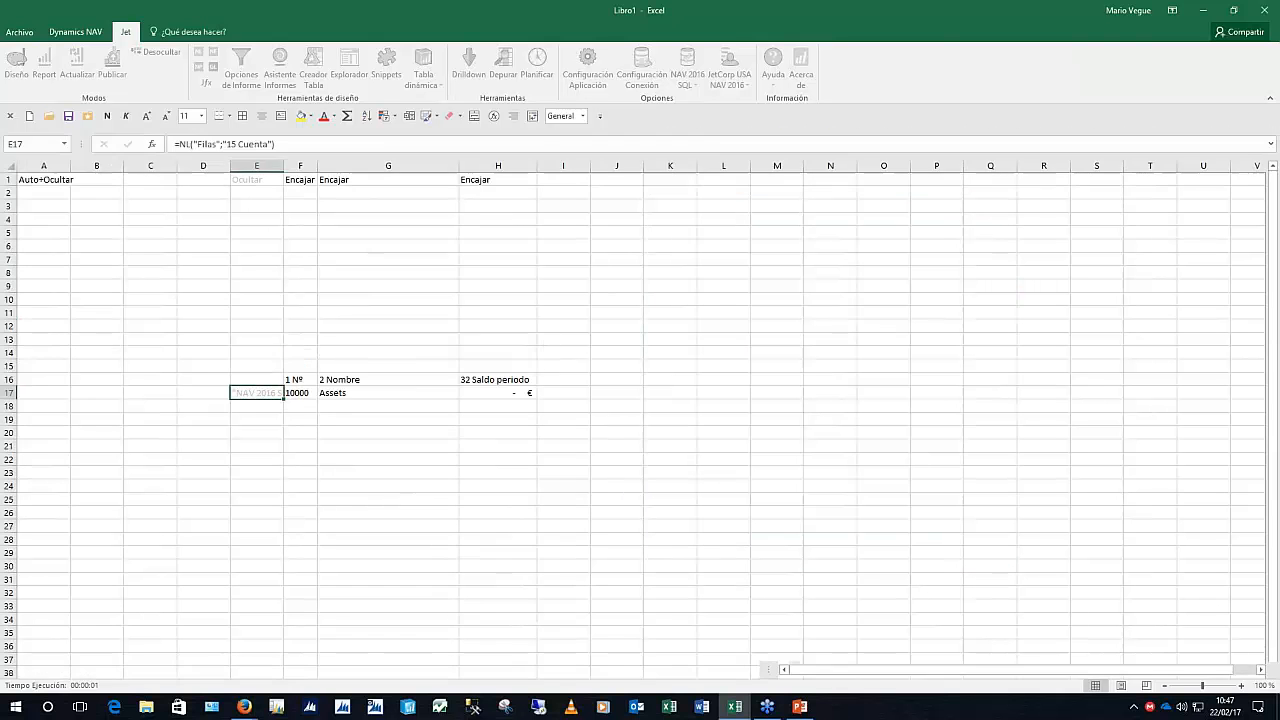
Using Ctrl+Shift+J, filter the H17 balance formula on 28 Filtro fecha via the Filtro de fecha option
{"action": "left_click", "coordinate": [495, 392]}
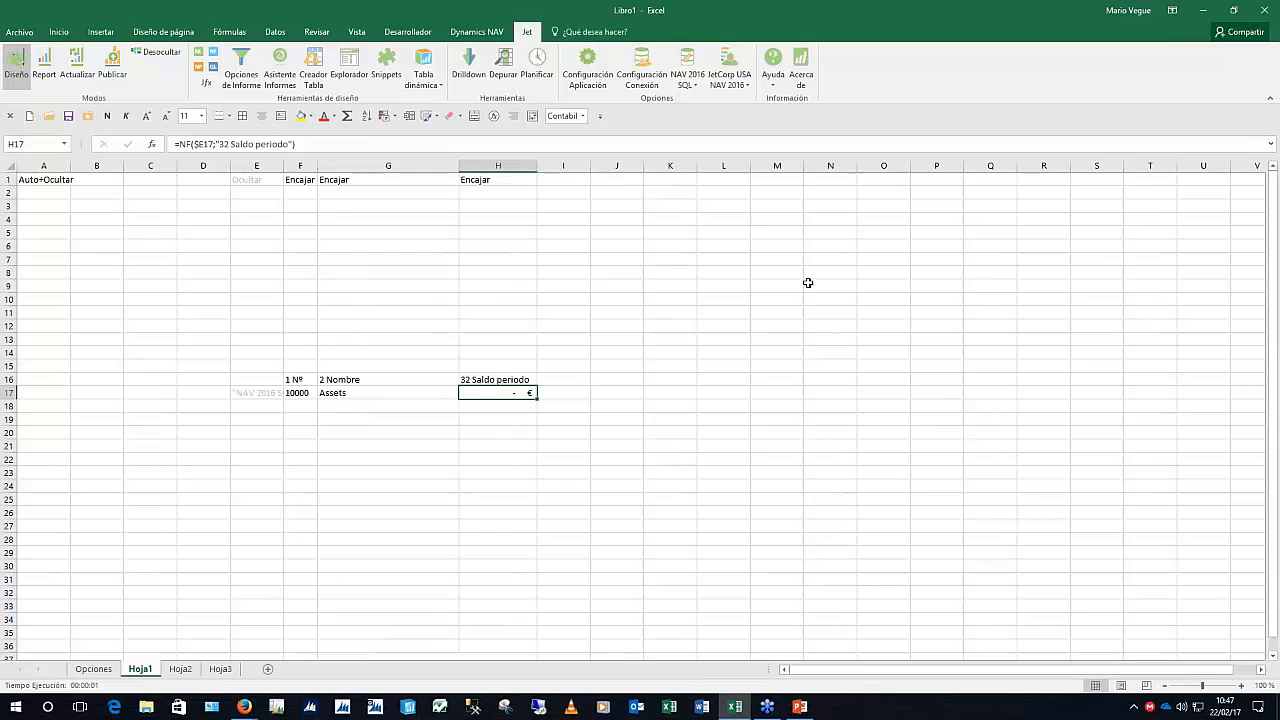
{"action": "key", "text": "ctrl+shift+j"}
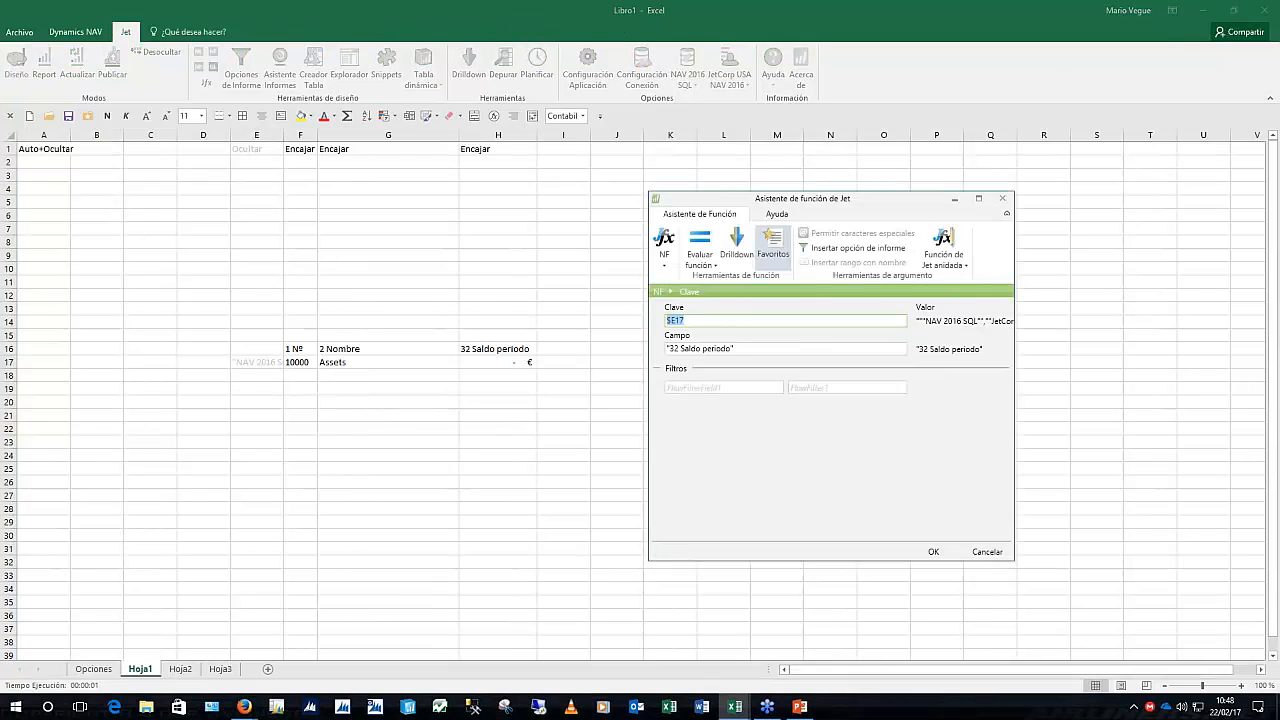
{"action": "key", "text": "Tab"}
{"action": "key", "text": "Tab"}
{"action": "key", "text": "alt+Down"}
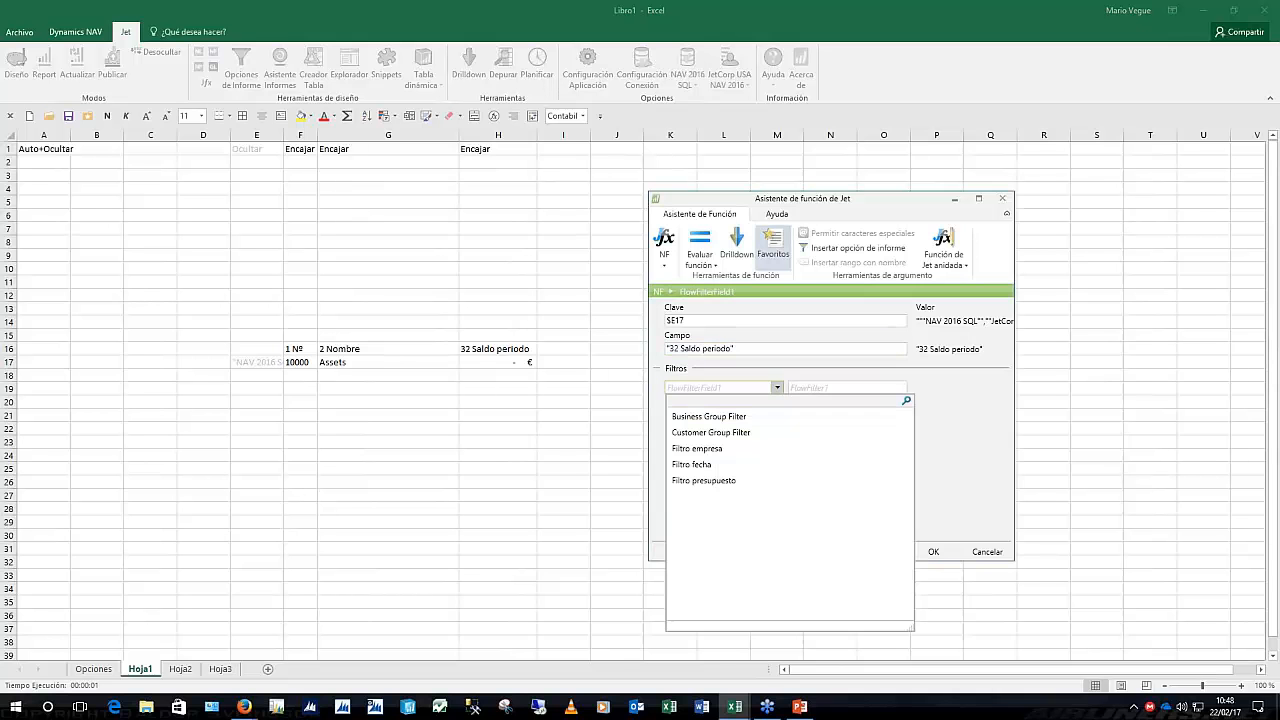
{"action": "type", "text": "filt"}
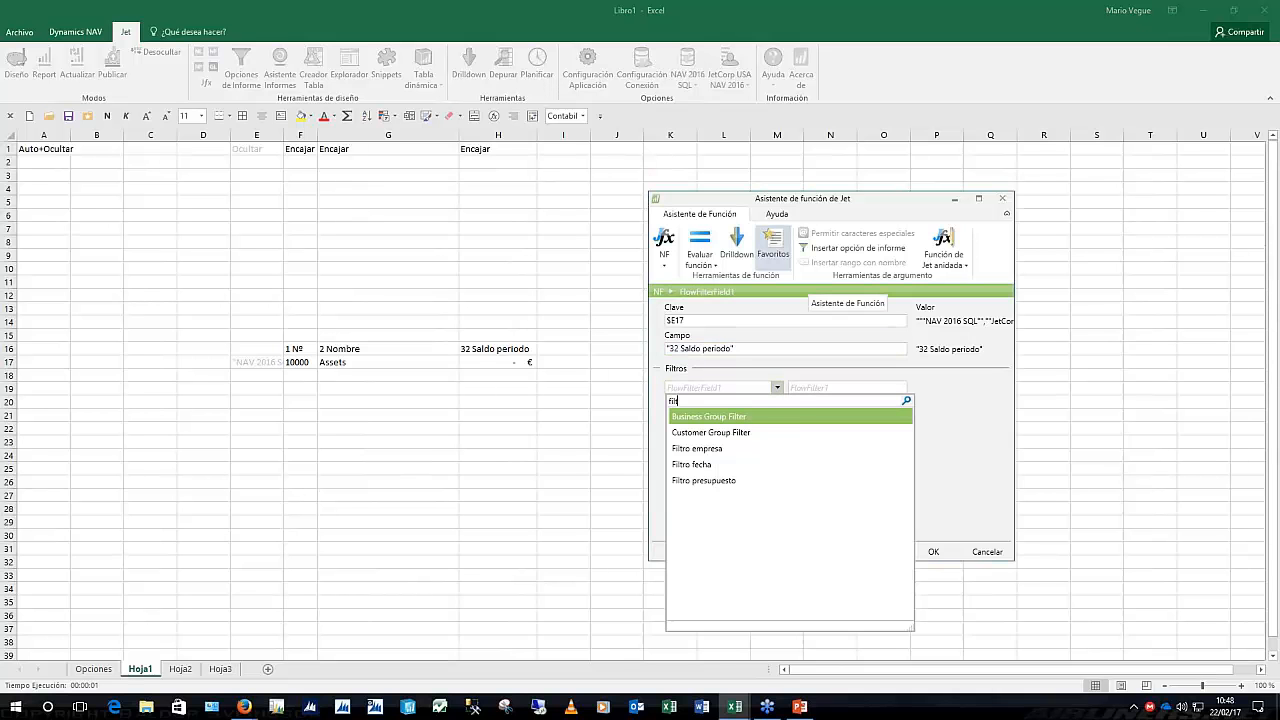
{"action": "type", "text": "ro"}
{"action": "key", "text": "Down"}
{"action": "key", "text": "Down"}
{"action": "key", "text": "Return"}
{"action": "key", "text": "Tab"}
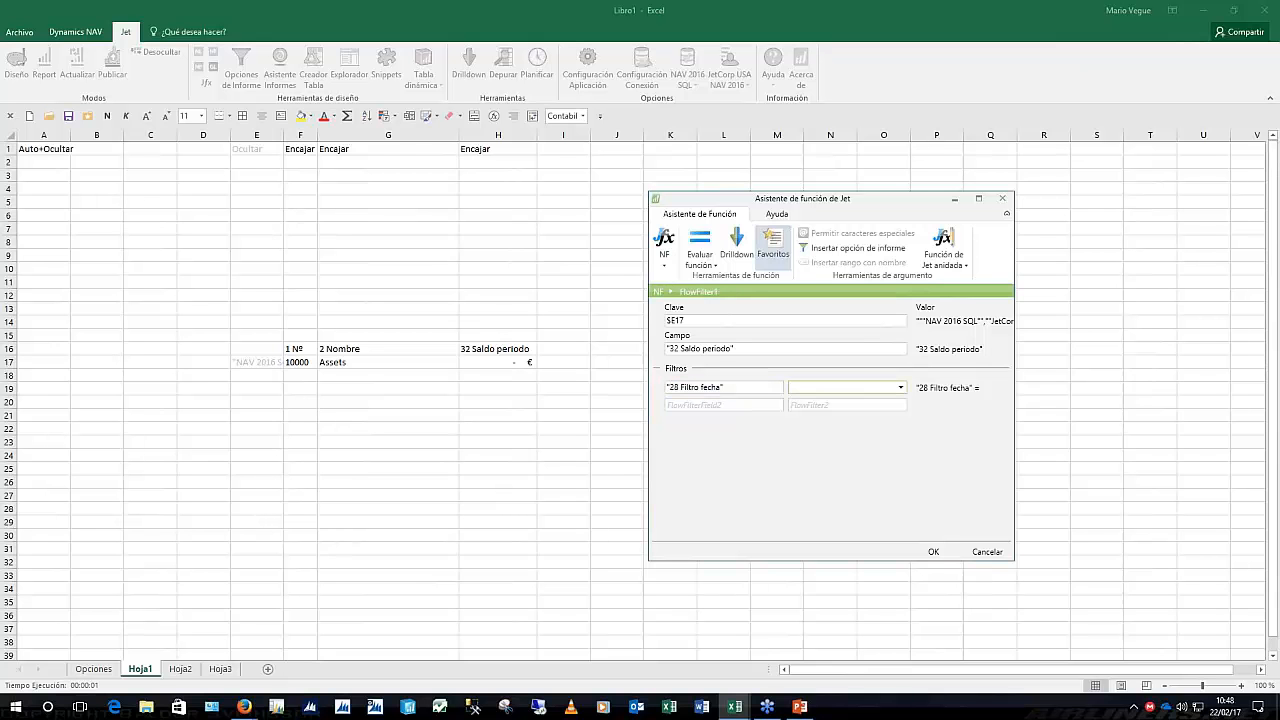
{"action": "left_click", "coordinate": [839, 250]}
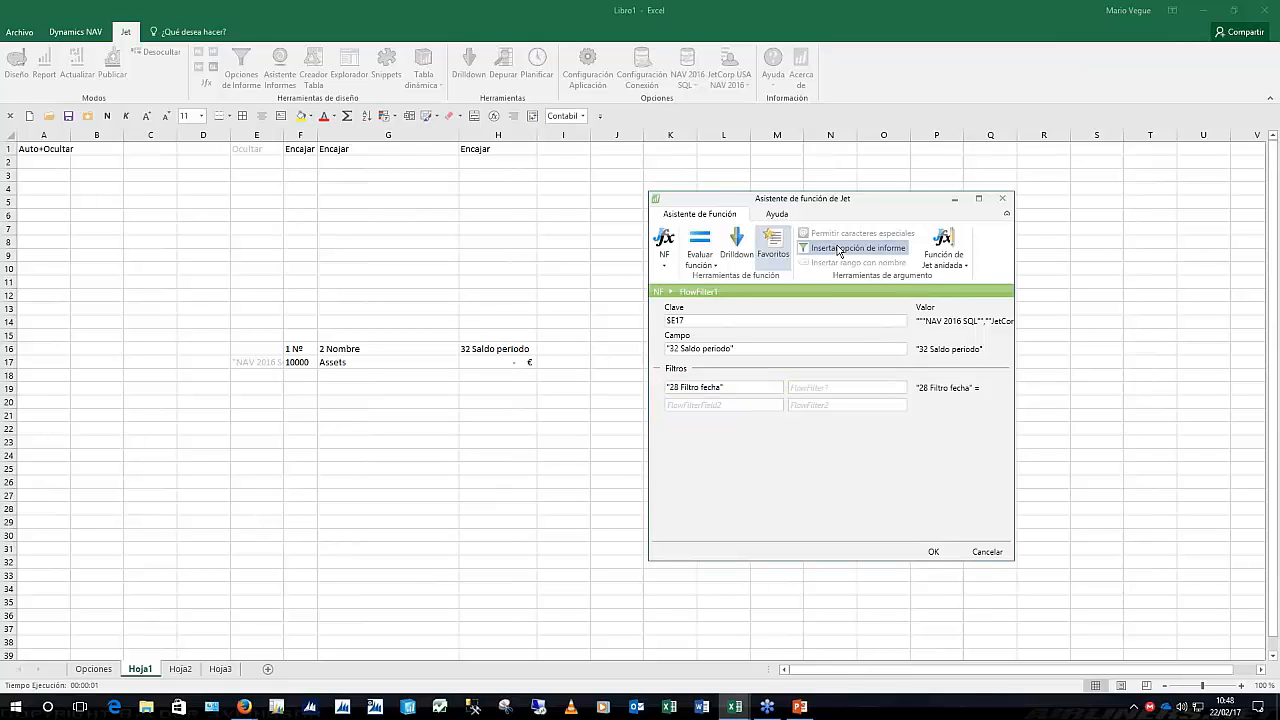
{"action": "left_click", "coordinate": [866, 420]}
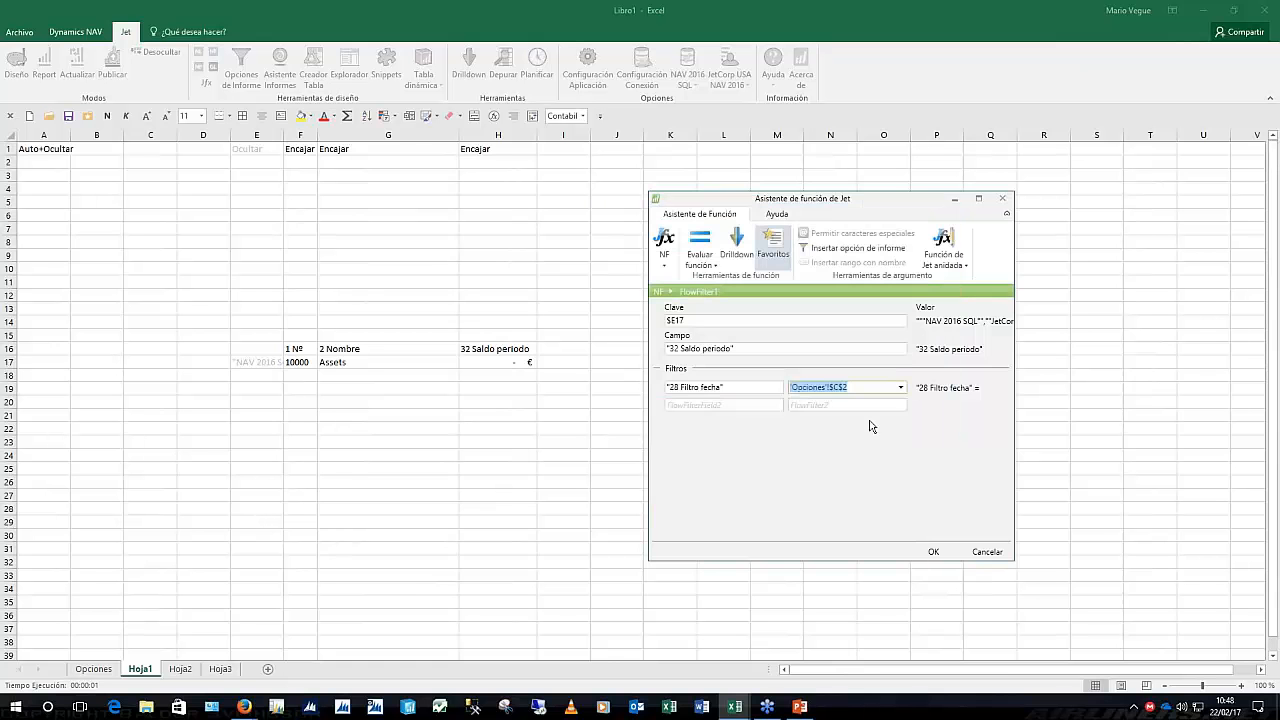
{"action": "left_click", "coordinate": [933, 552]}
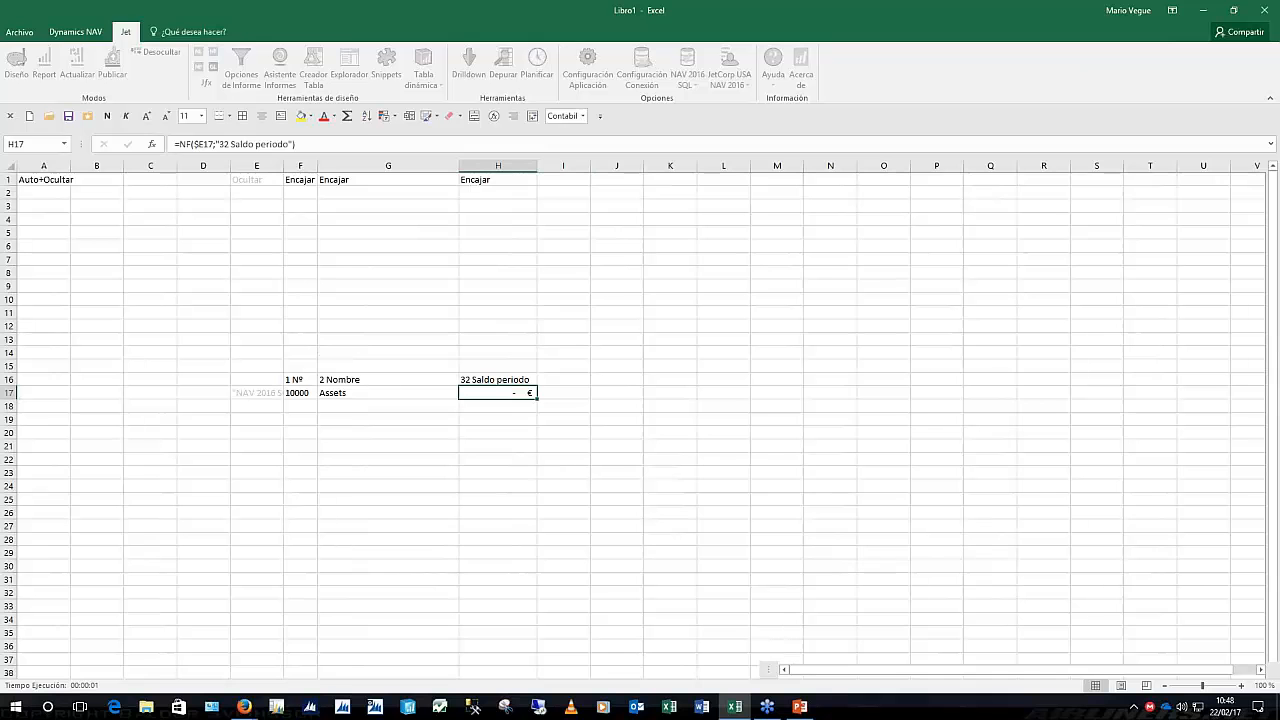
Correct the date filter by deleting the wrong final year digit, then run the report
{"action": "left_click", "coordinate": [38, 76]}
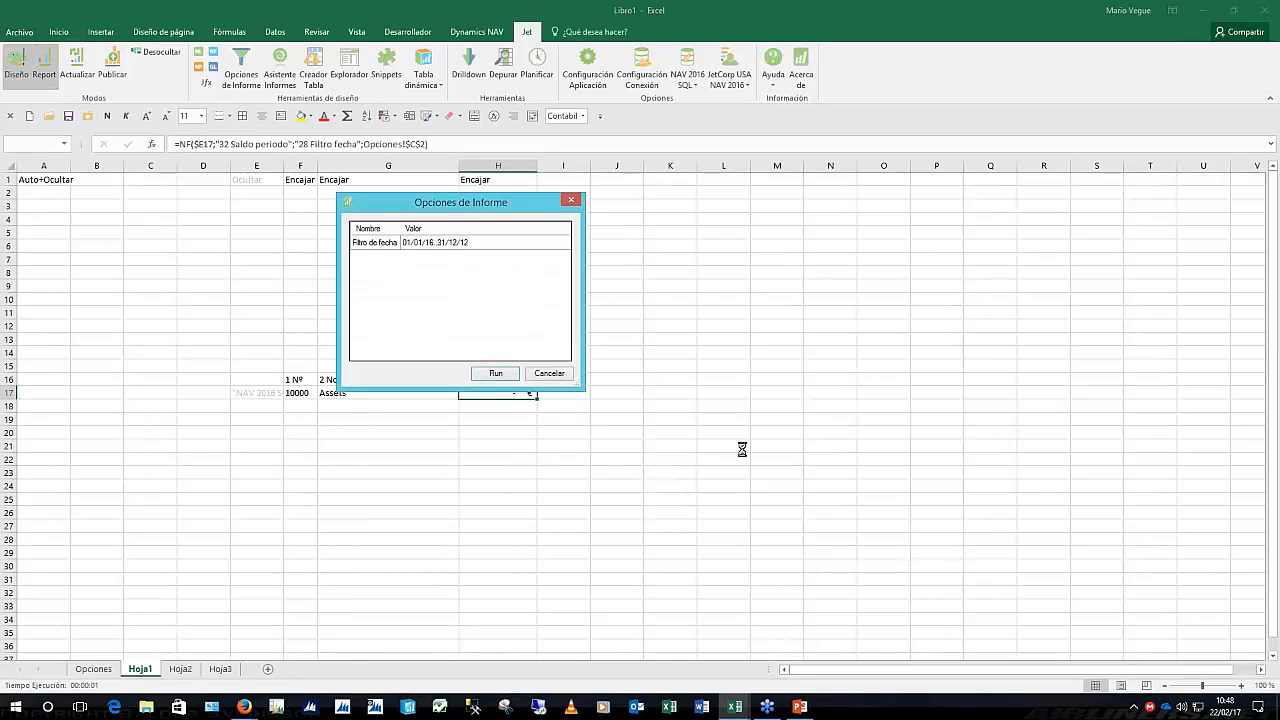
{"action": "left_click_drag", "start_coordinate": [467, 201], "coordinate": [789, 184]}
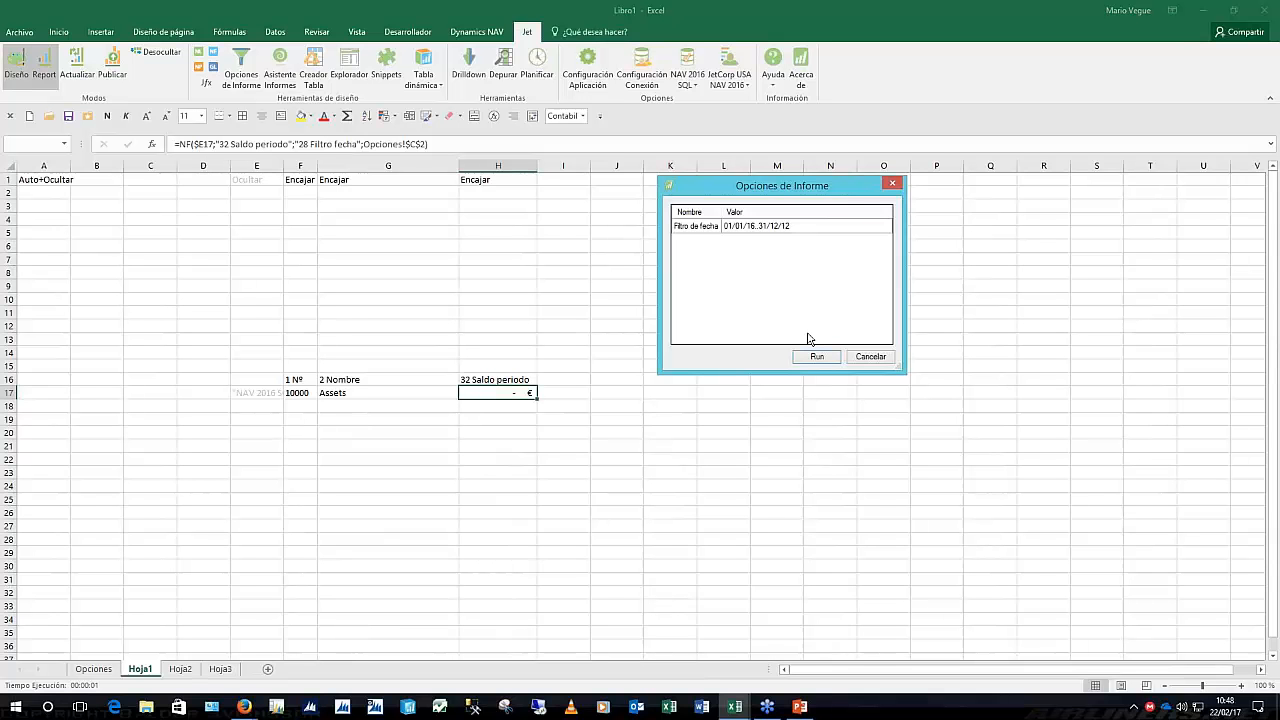
{"action": "left_click", "coordinate": [798, 226]}
{"action": "key", "text": "BackSpace"}
{"action": "left_click", "coordinate": [815, 357]}
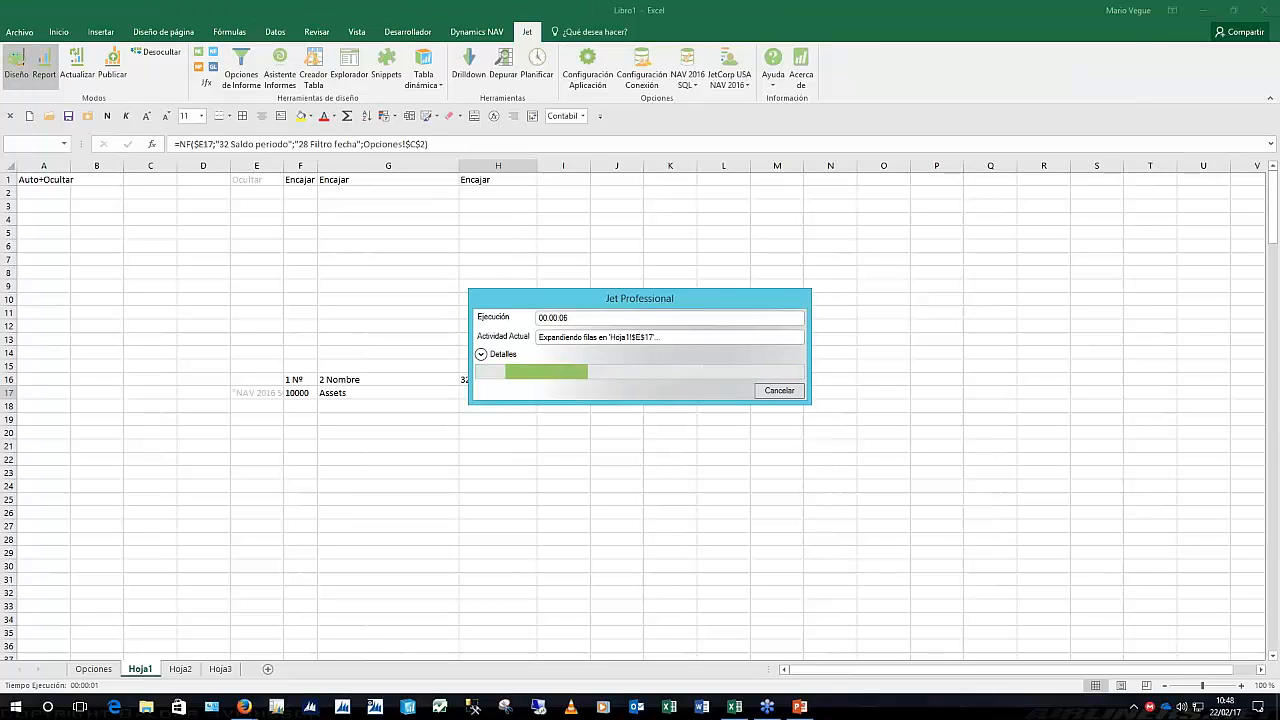
Review the listed period balances, then return the sheet to design layout
{"action": "scroll", "coordinate": [556, 506], "scroll_direction": "down", "scroll_amount": 1}
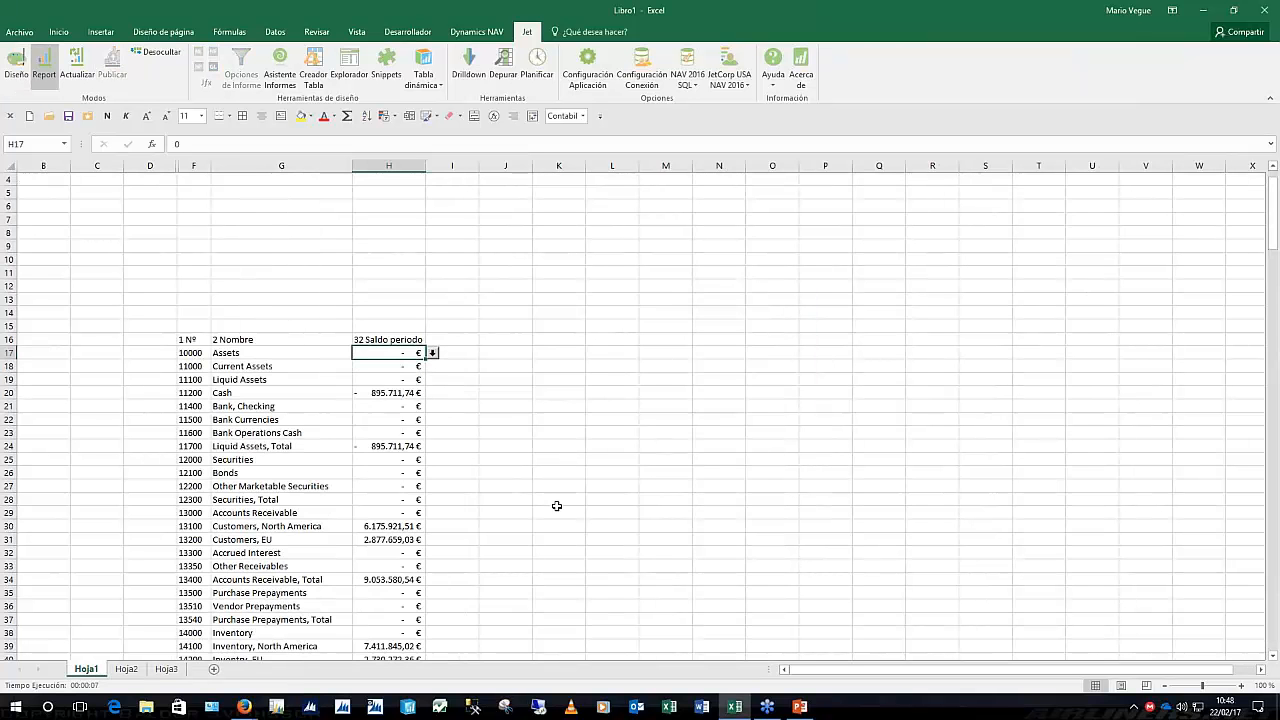
{"action": "scroll", "coordinate": [556, 506], "scroll_direction": "down", "scroll_amount": 15}
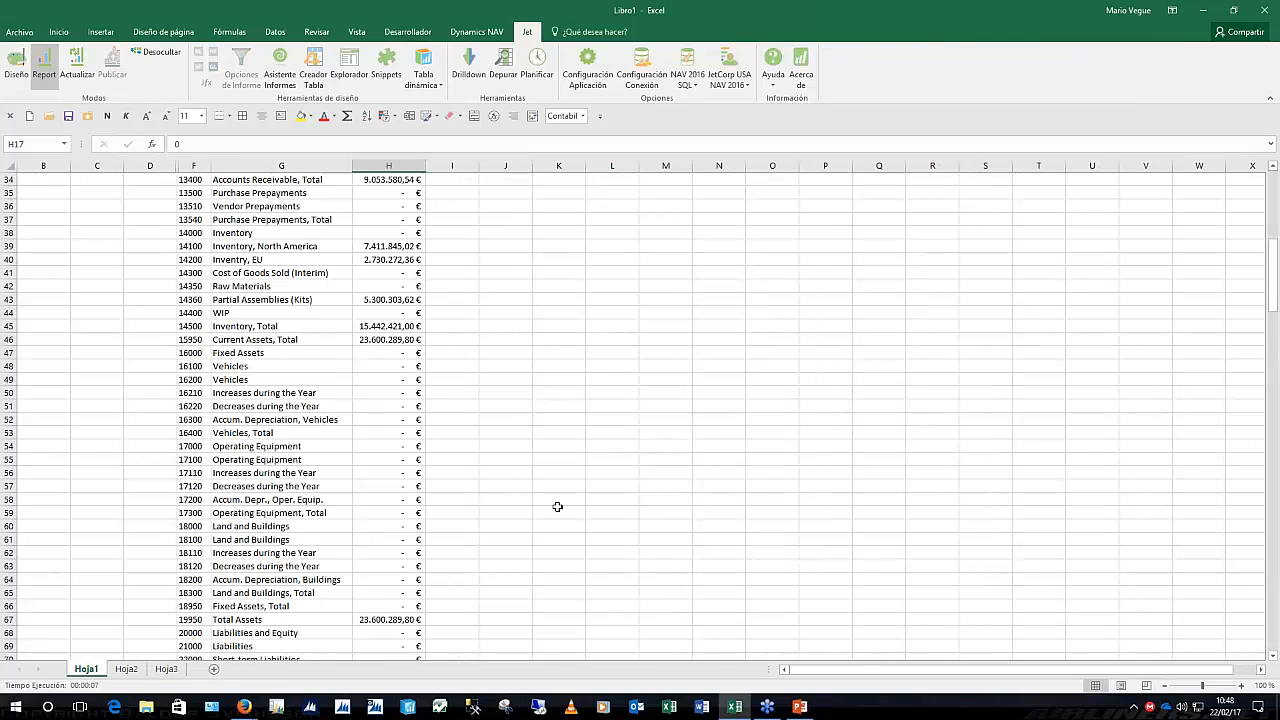
{"action": "scroll", "coordinate": [557, 507], "scroll_direction": "down", "scroll_amount": 16}
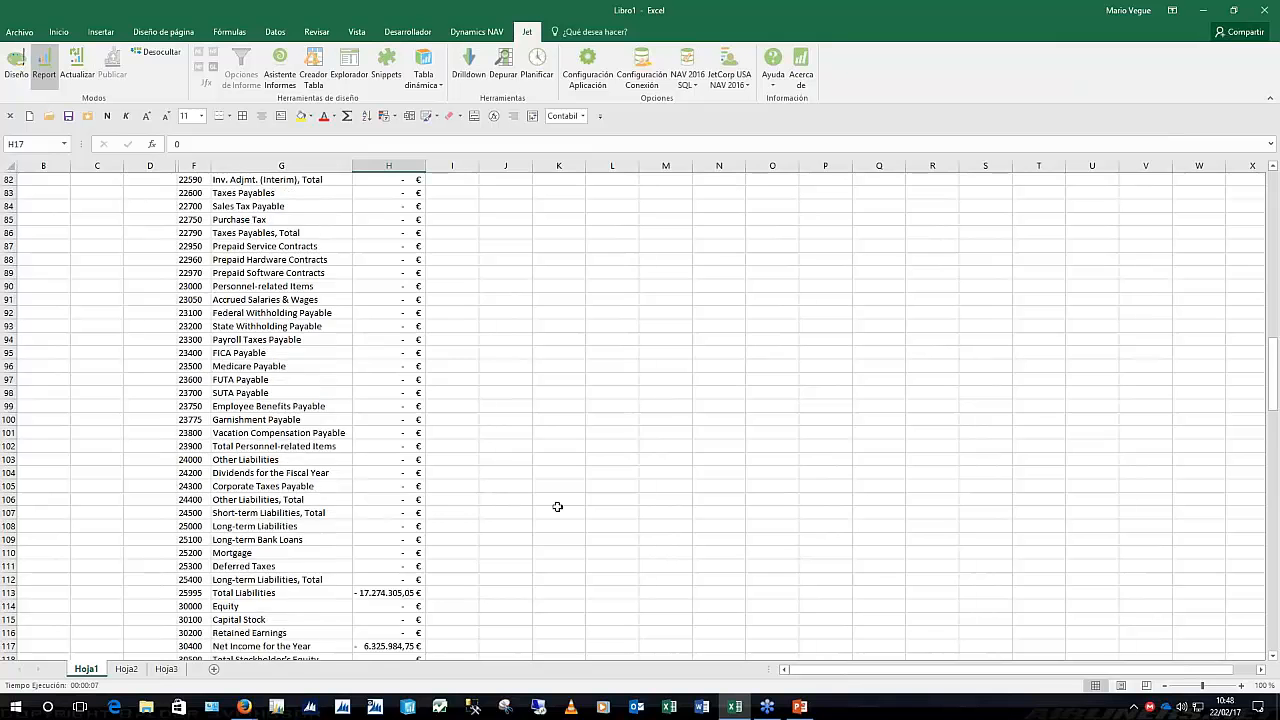
{"action": "scroll", "coordinate": [557, 507], "scroll_direction": "up", "scroll_amount": 20}
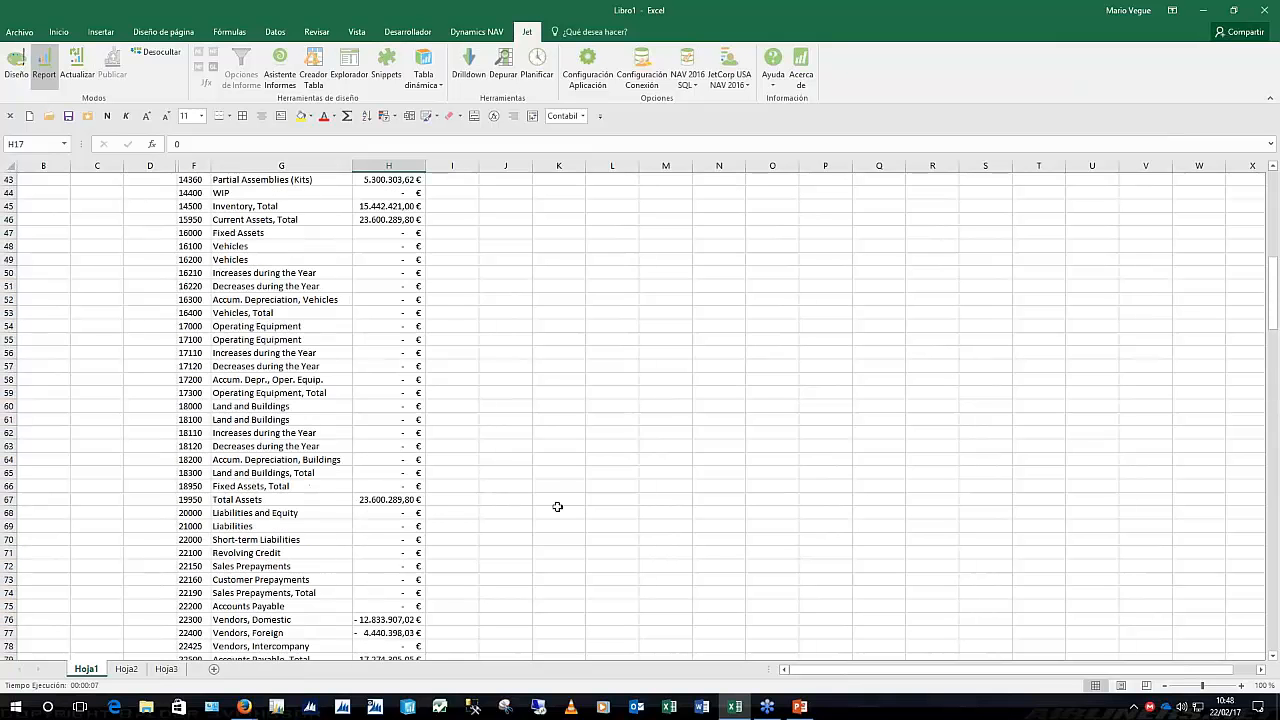
{"action": "scroll", "coordinate": [557, 500], "scroll_direction": "up", "scroll_amount": 9}
{"action": "left_click", "coordinate": [16, 65]}
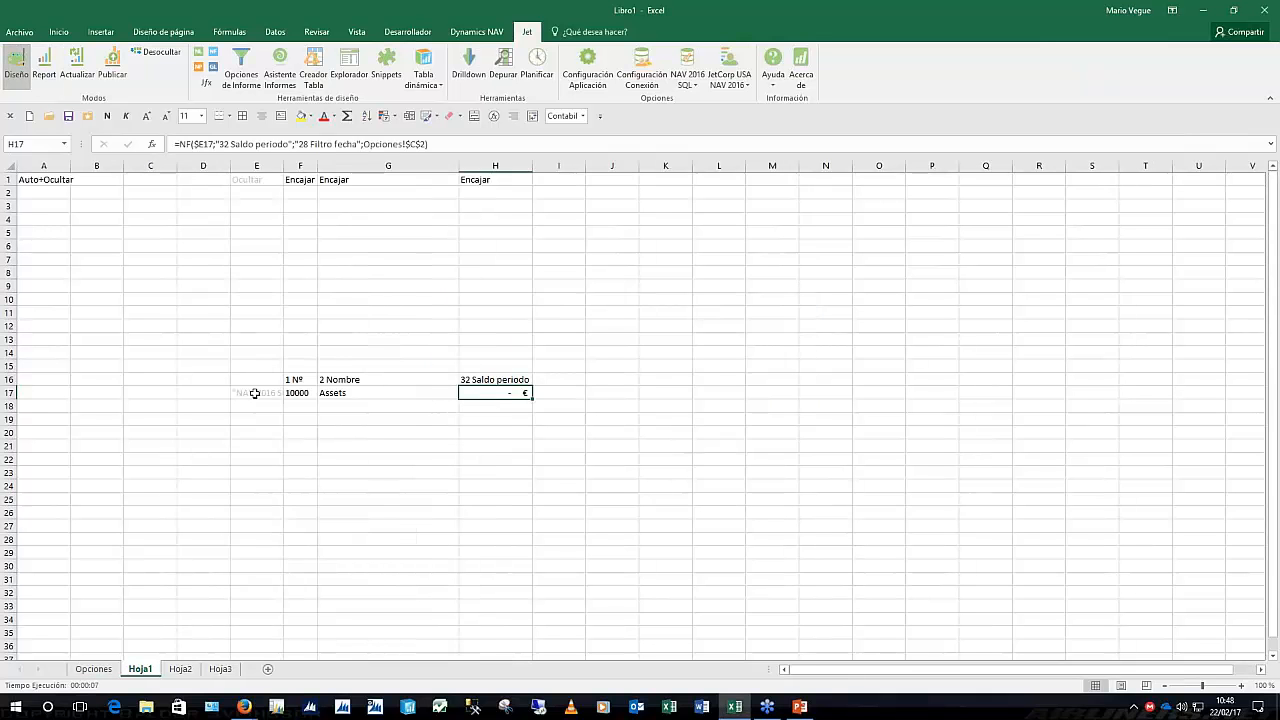
Add a '32 Saldo periodo' <>0 filter to E17's account-list formula and apply it
{"action": "left_click", "coordinate": [255, 393]}
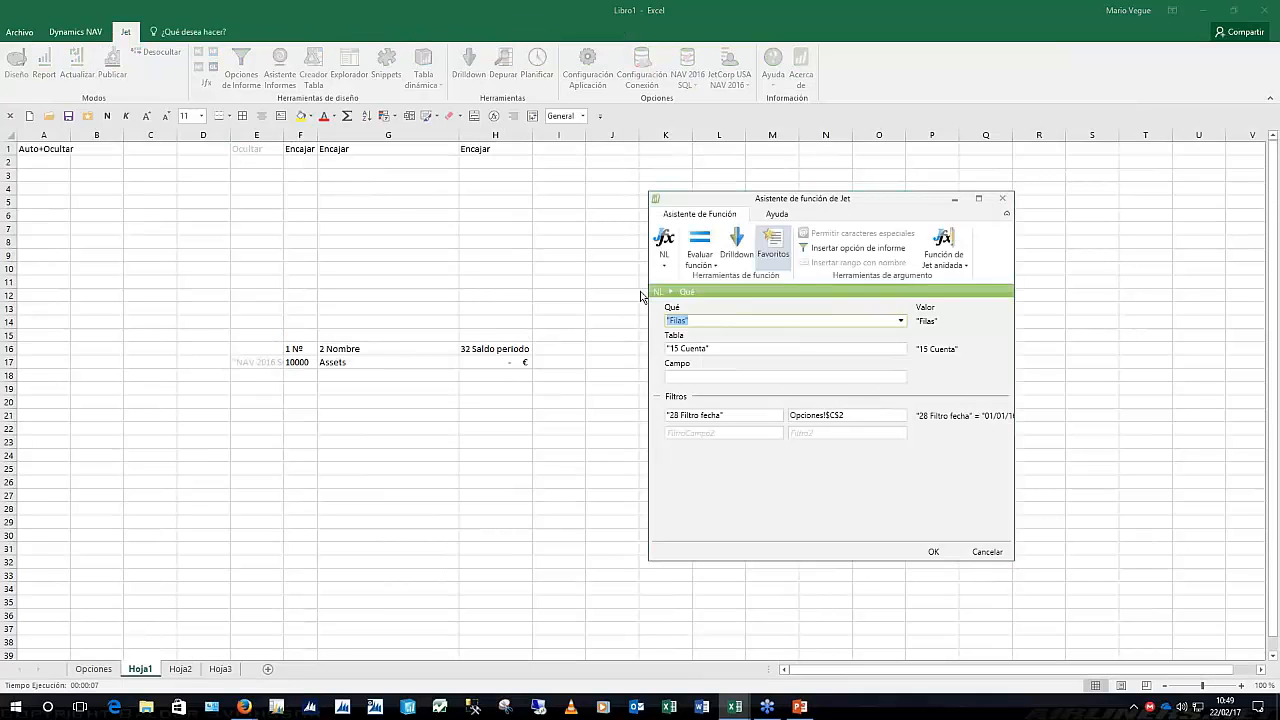
{"action": "left_click", "coordinate": [700, 433]}
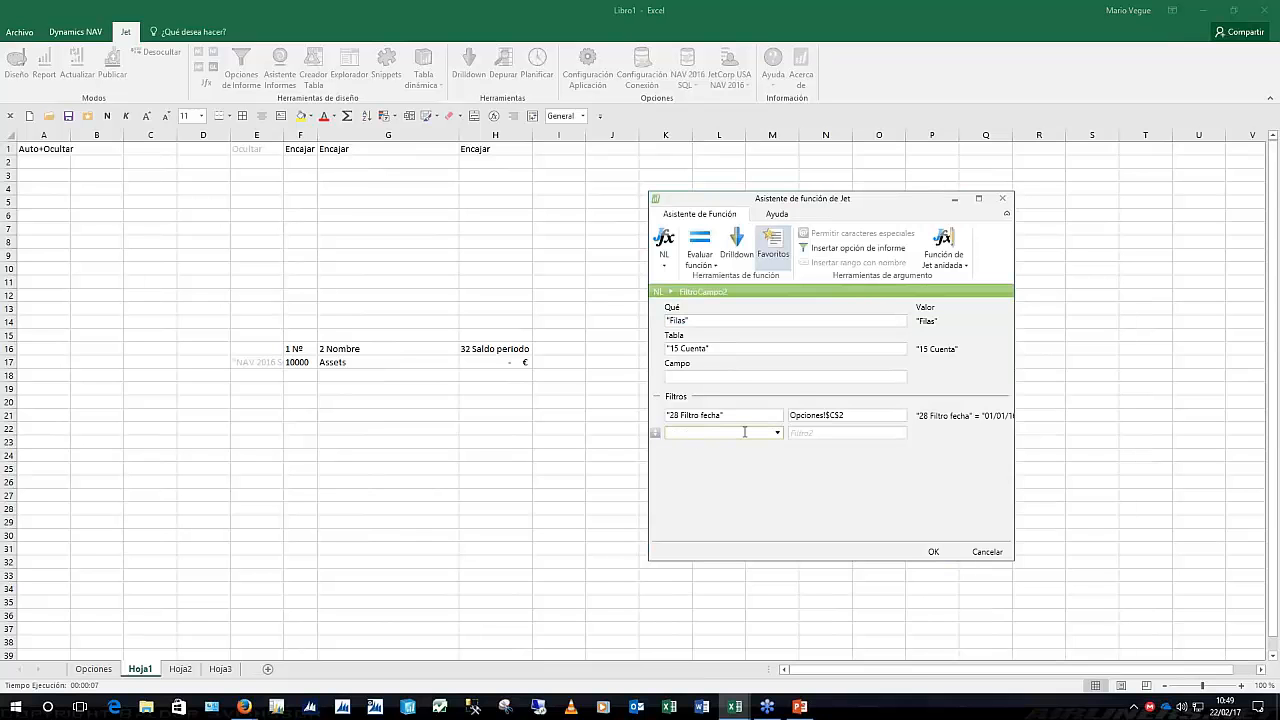
{"action": "left_click", "coordinate": [777, 432]}
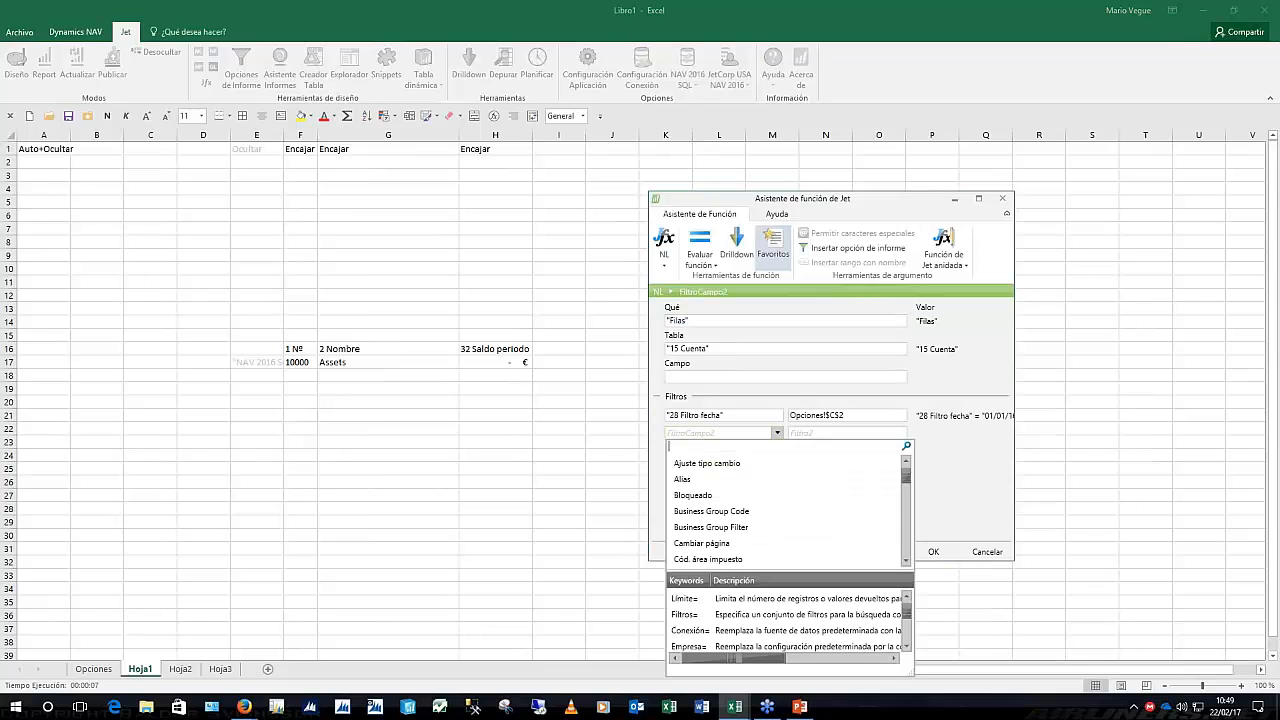
{"action": "type", "text": "saldo p"}
{"action": "key", "text": "Return"}
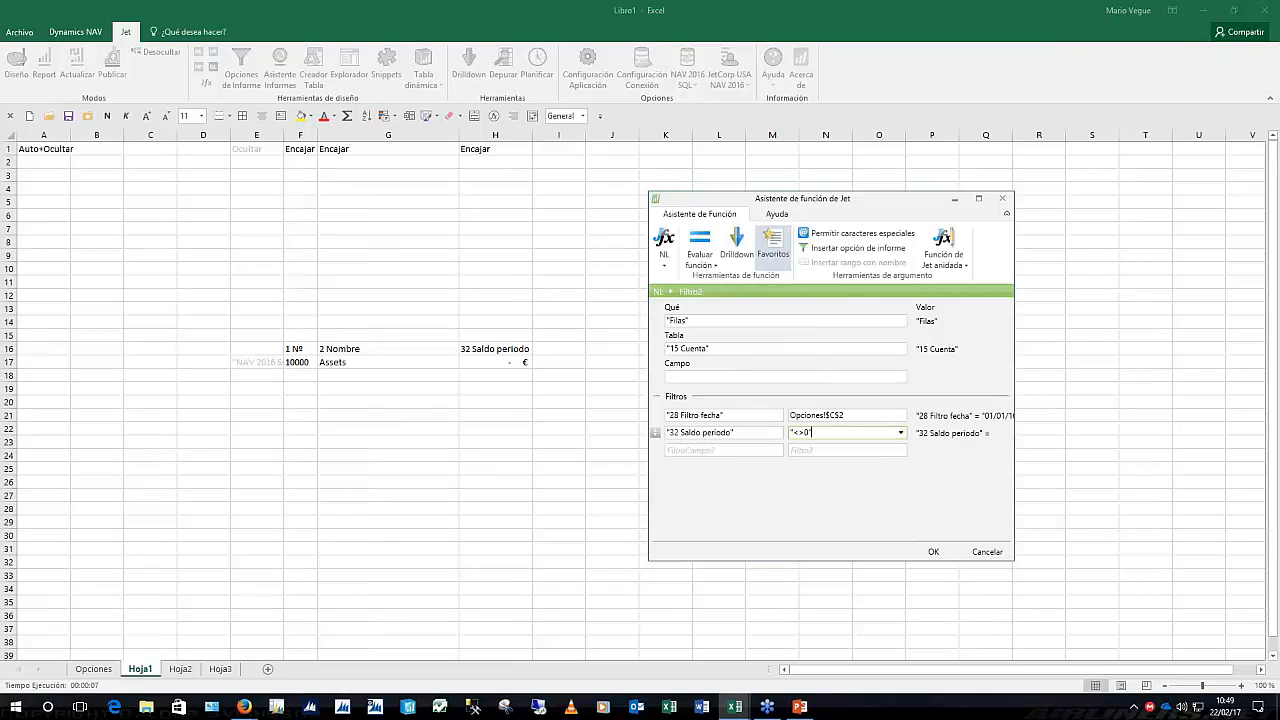
{"action": "key", "text": "Tab"}
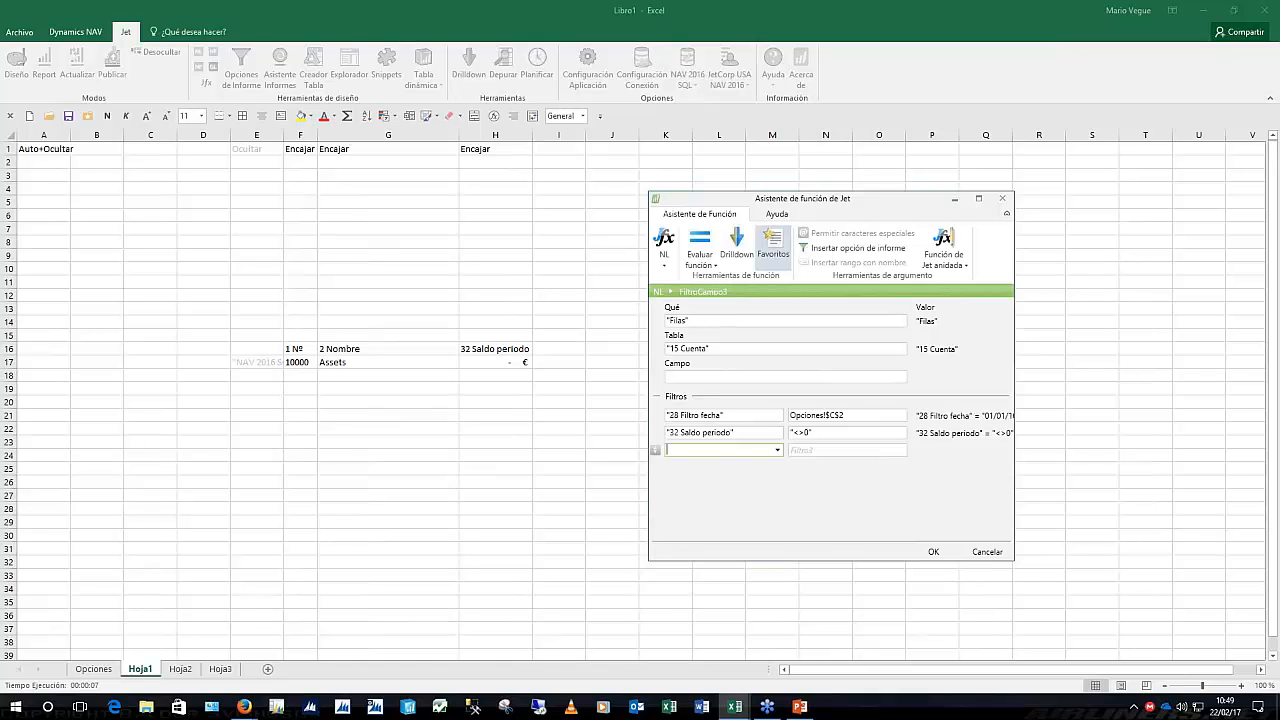
{"action": "key", "text": "Return"}
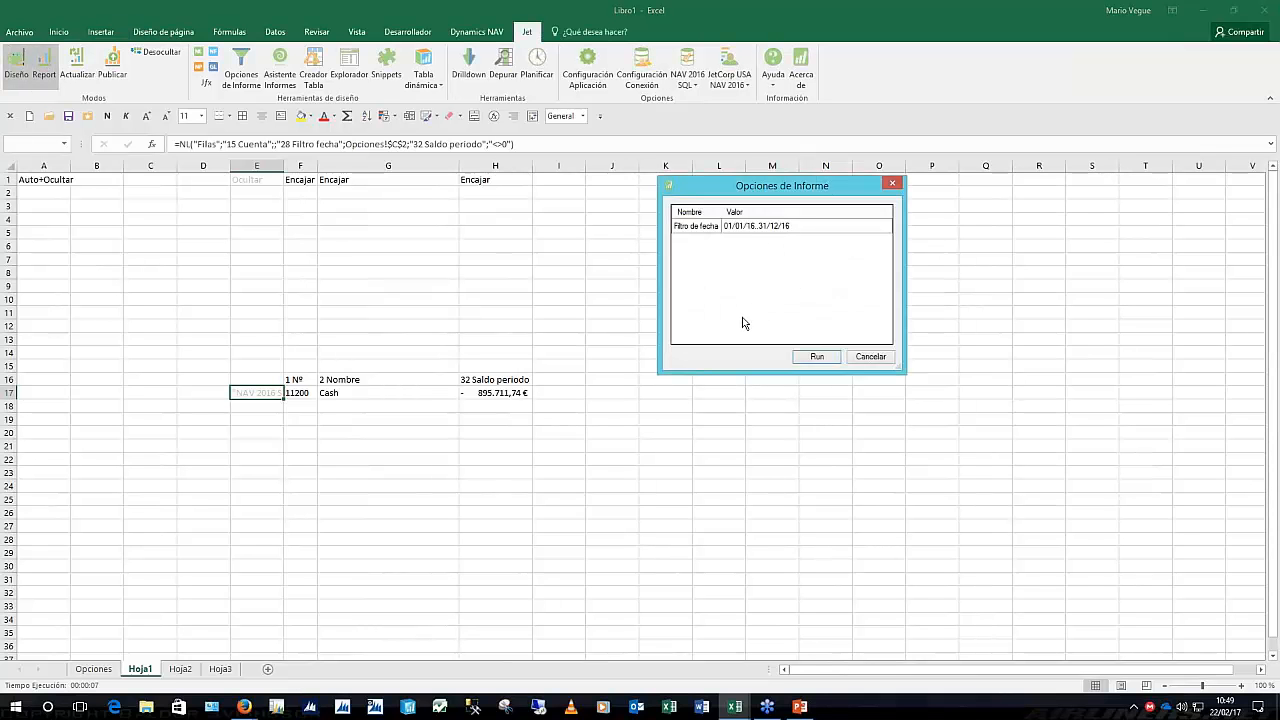
Run the report with the zero-balance filter and review the non-zero accounts from Cash to Net Income
{"action": "left_click", "coordinate": [758, 226]}
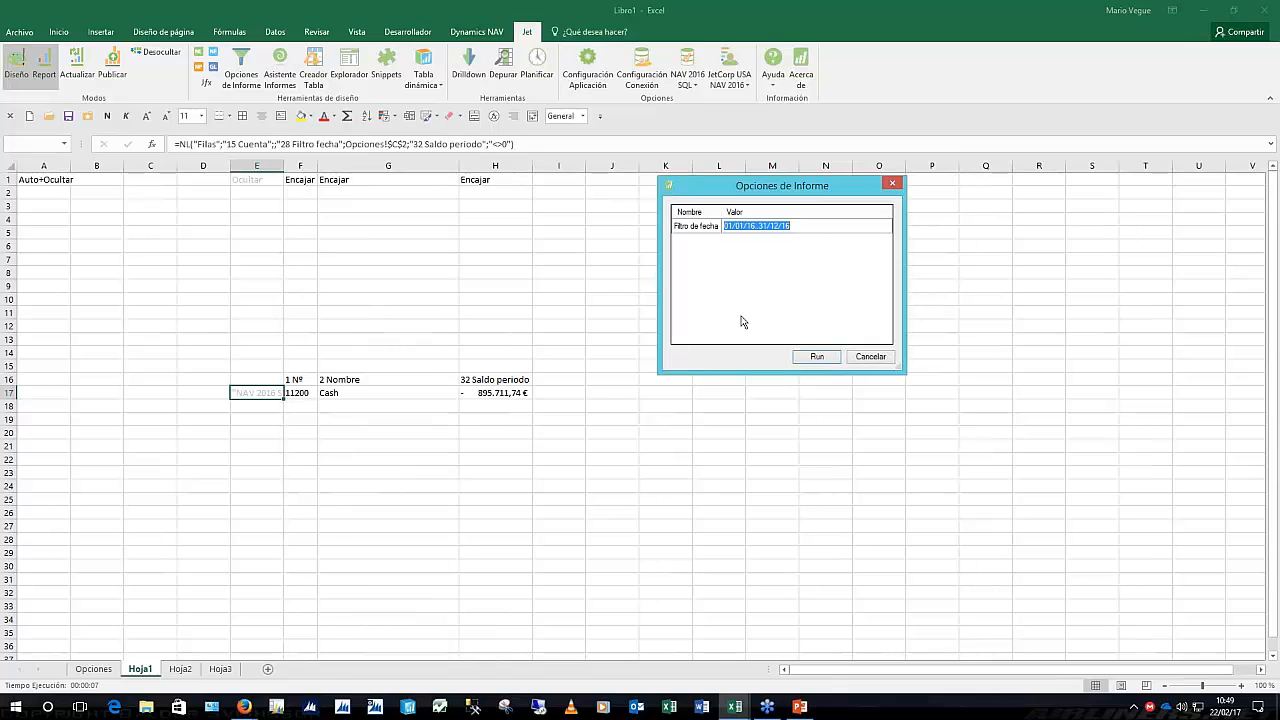
{"action": "left_click", "coordinate": [817, 356]}
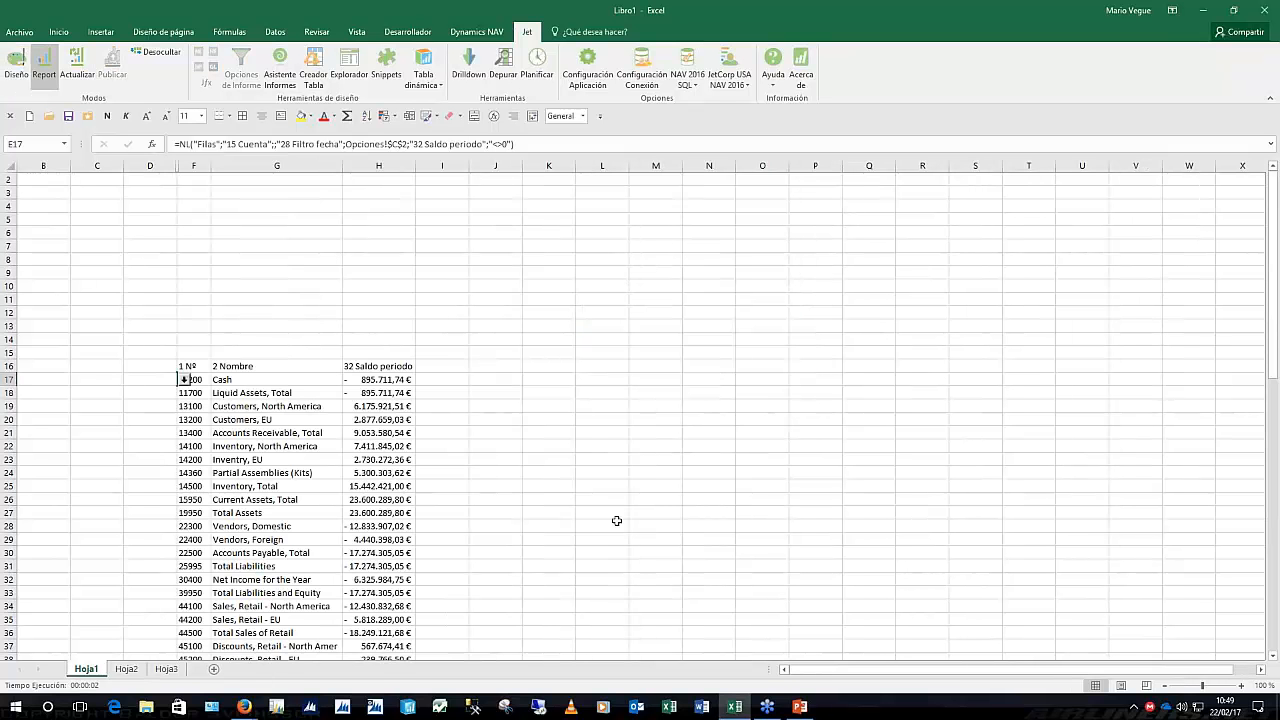
{"action": "scroll", "coordinate": [490, 485], "scroll_direction": "down", "scroll_amount": 1}
{"action": "scroll", "coordinate": [487, 485], "scroll_direction": "down", "scroll_amount": 14}
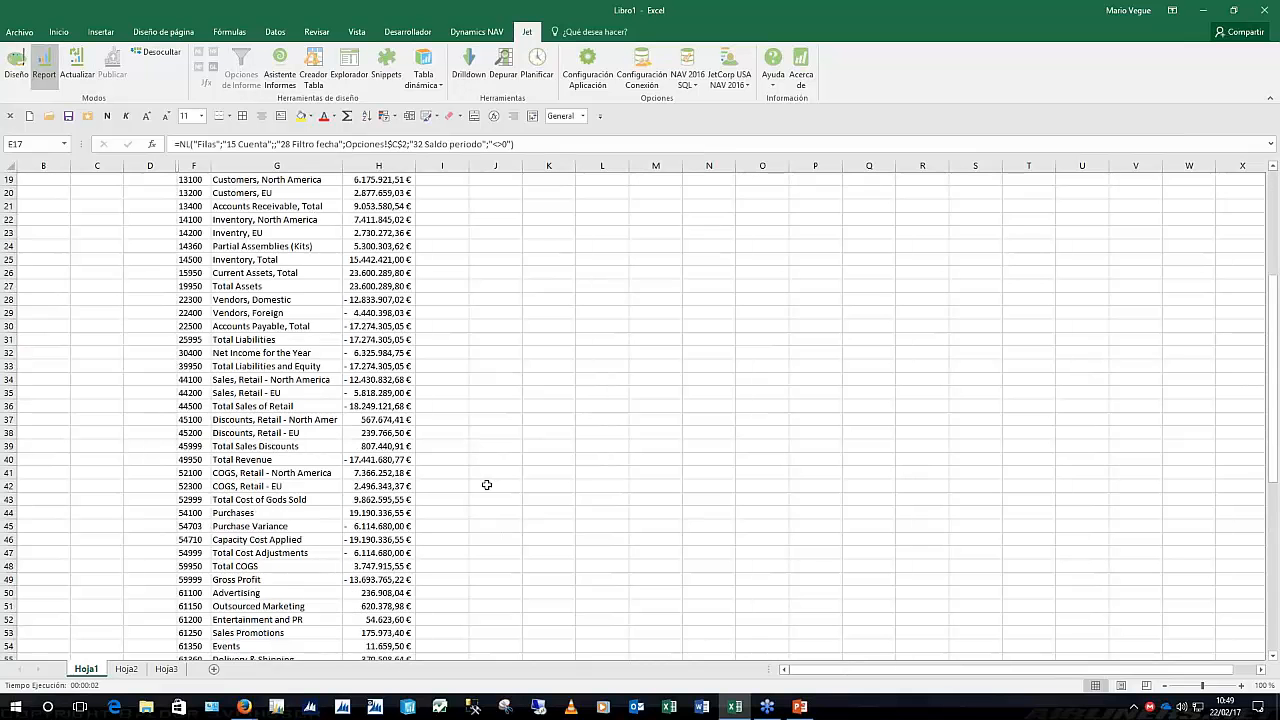
{"action": "scroll", "coordinate": [487, 485], "scroll_direction": "down", "scroll_amount": 6}
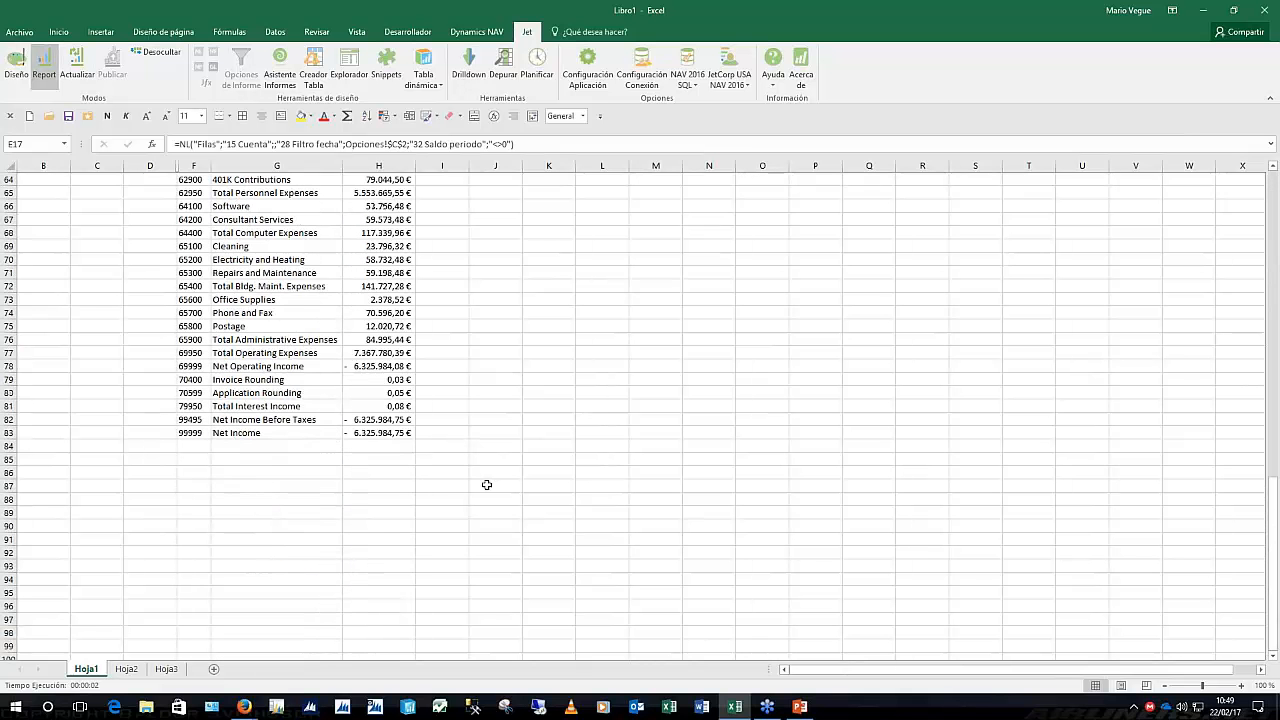
{"action": "scroll", "coordinate": [487, 485], "scroll_direction": "up", "scroll_amount": 7}
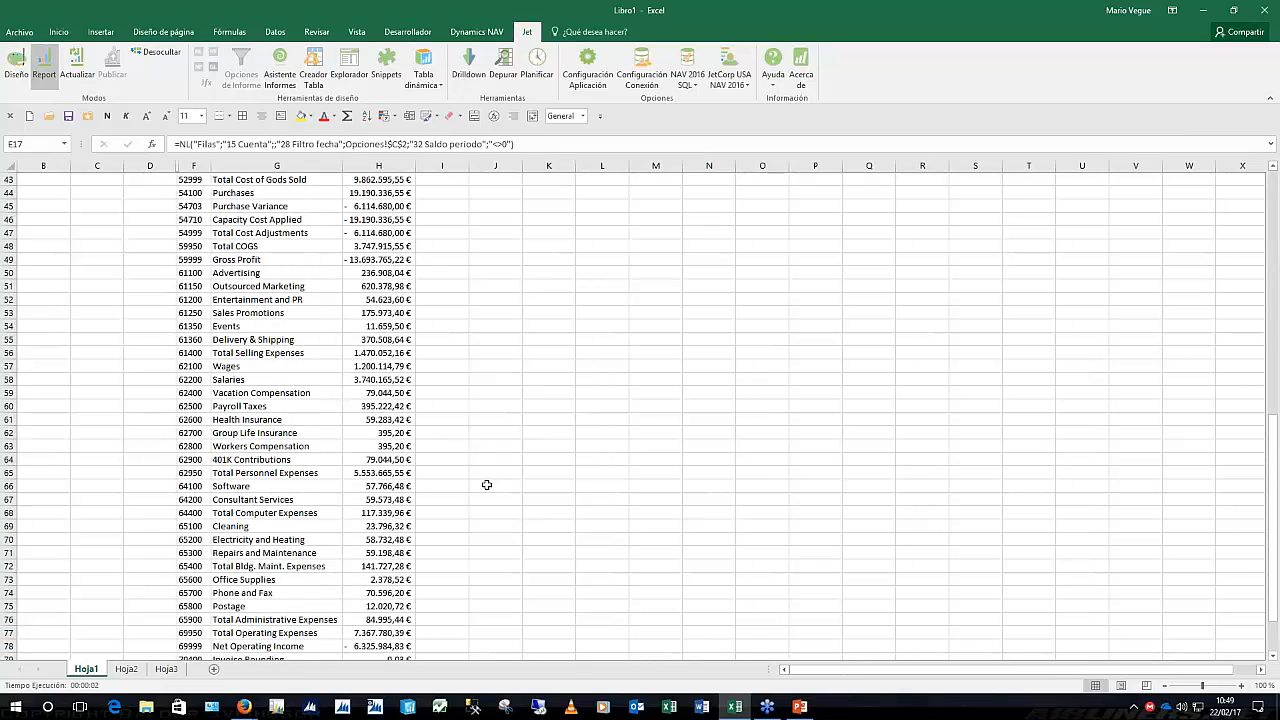
{"action": "scroll", "coordinate": [487, 485], "scroll_direction": "up", "scroll_amount": 12}
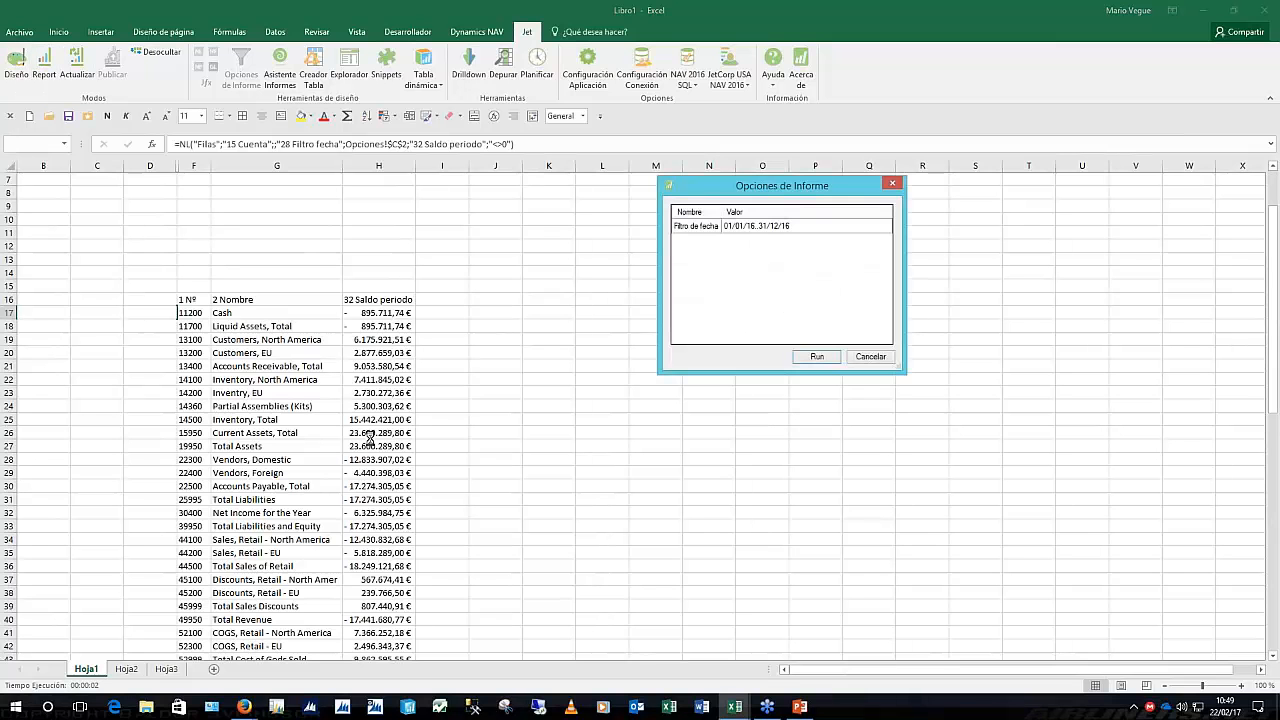
Rerun the report with the same options and inspect H19 and the I15:W16 range
{"action": "left_click", "coordinate": [820, 358]}
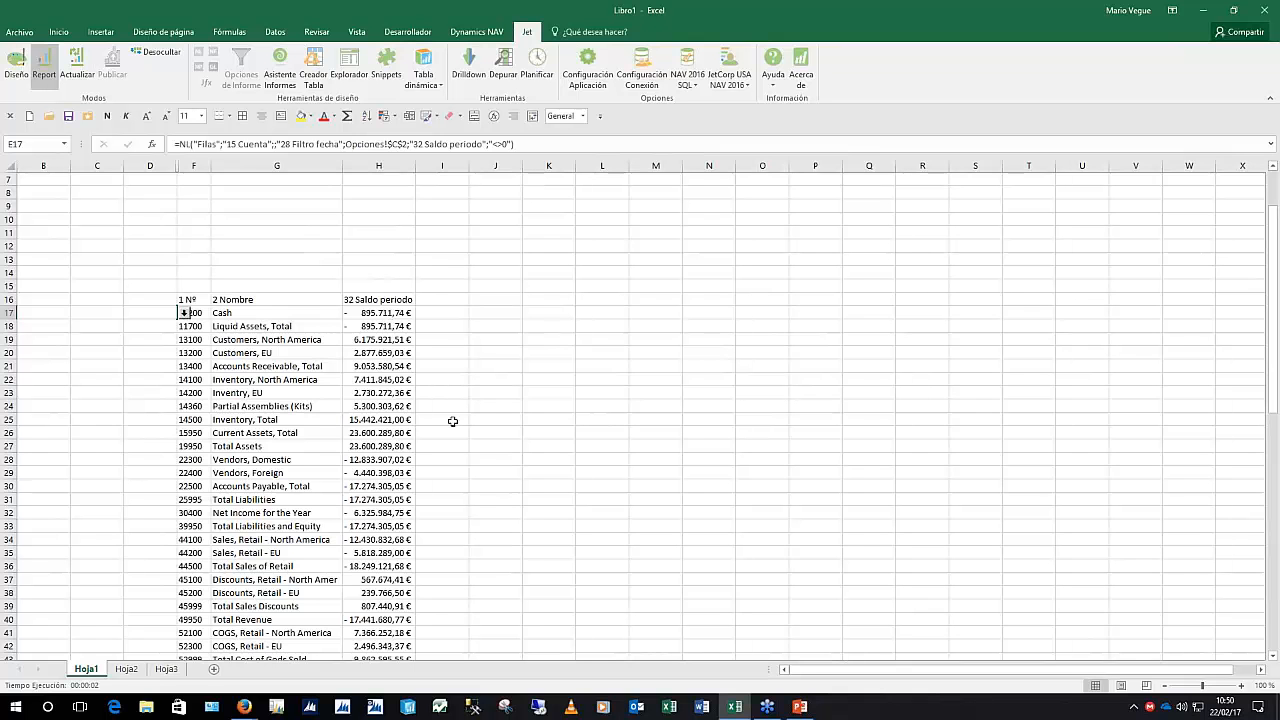
{"action": "left_click", "coordinate": [391, 340]}
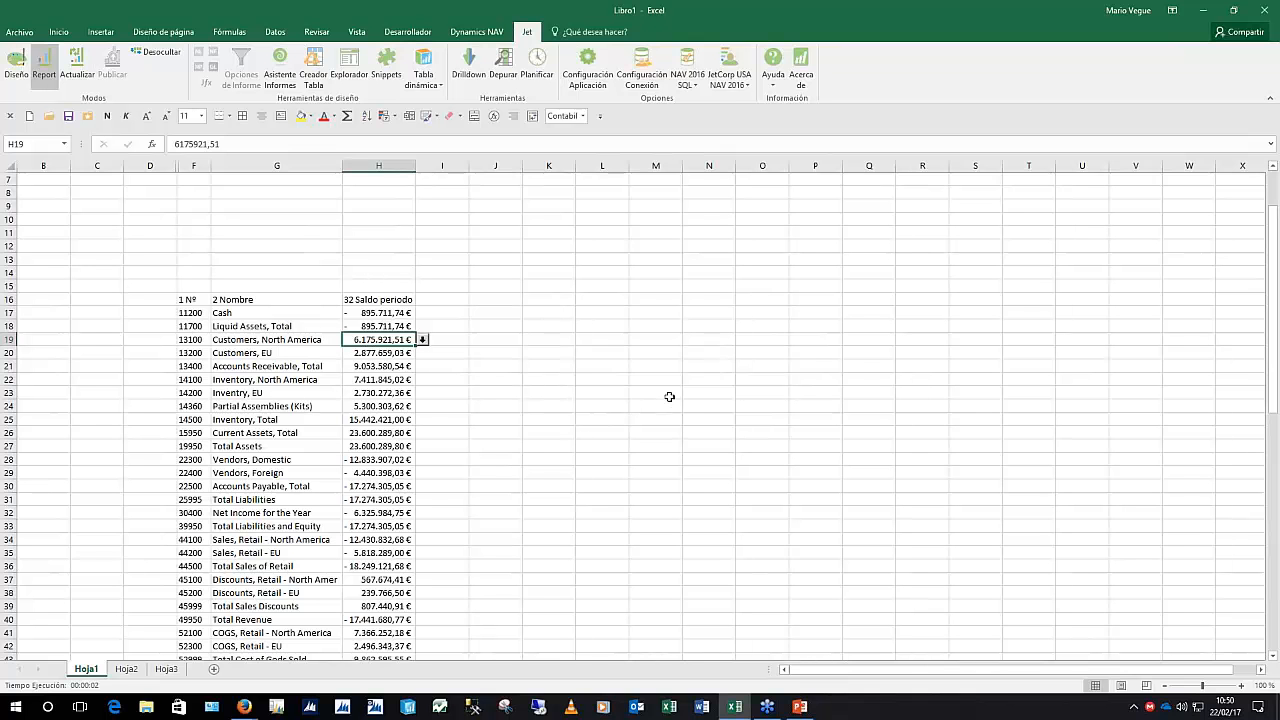
{"action": "left_click", "coordinate": [440, 286]}
{"action": "left_click_drag", "start_coordinate": [440, 286], "coordinate": [1166, 287]}
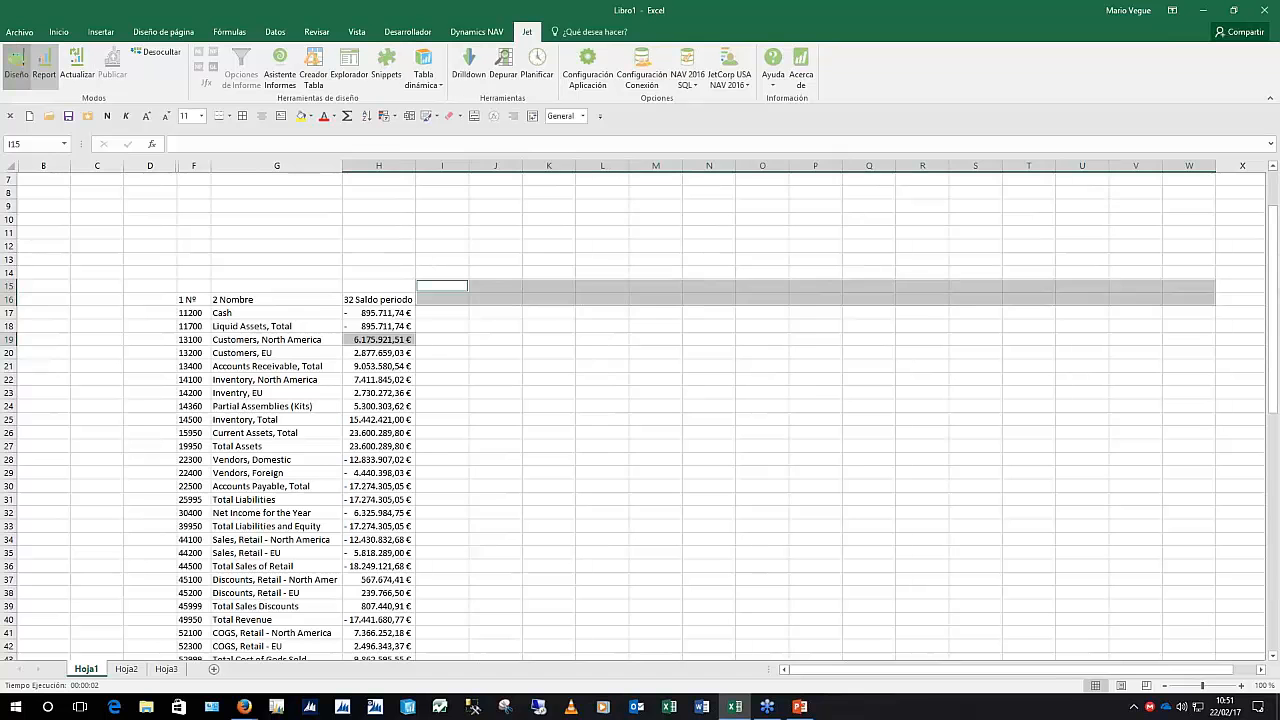
Return to design layout and show the Fecha table's fields in the Jet Explorer
{"action": "left_click", "coordinate": [16, 62]}
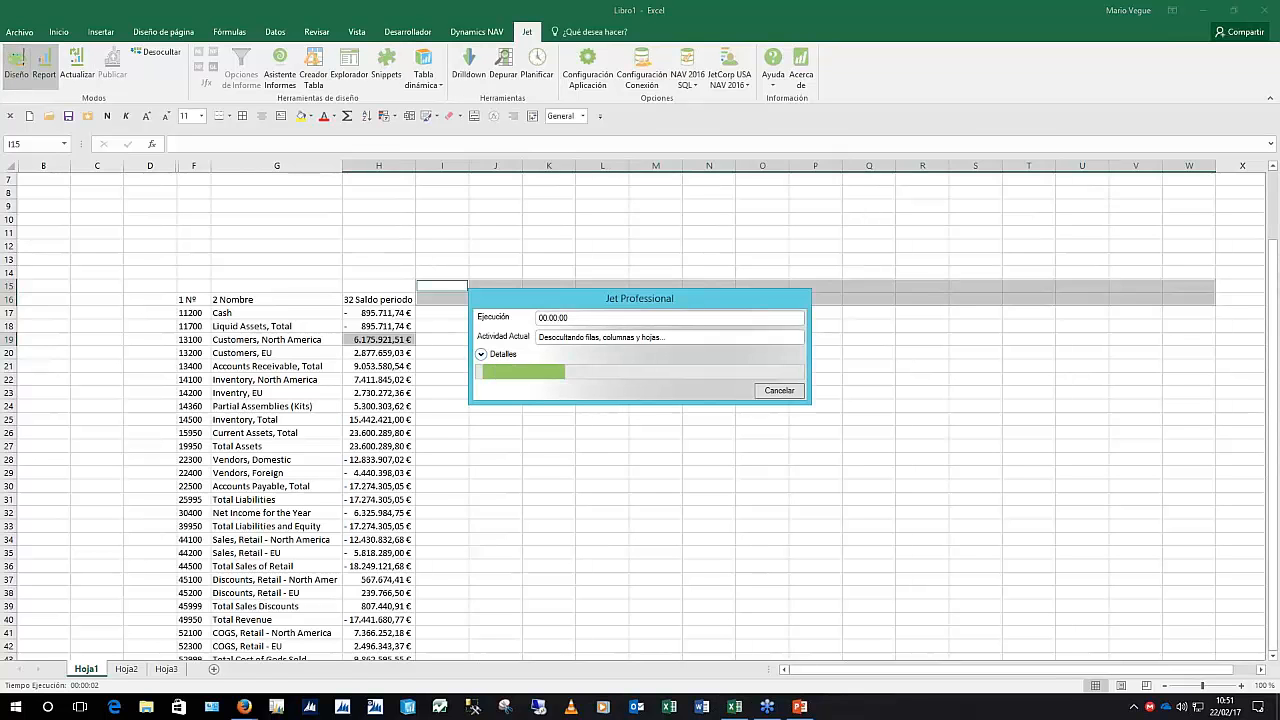
{"action": "left_click", "coordinate": [340, 62]}
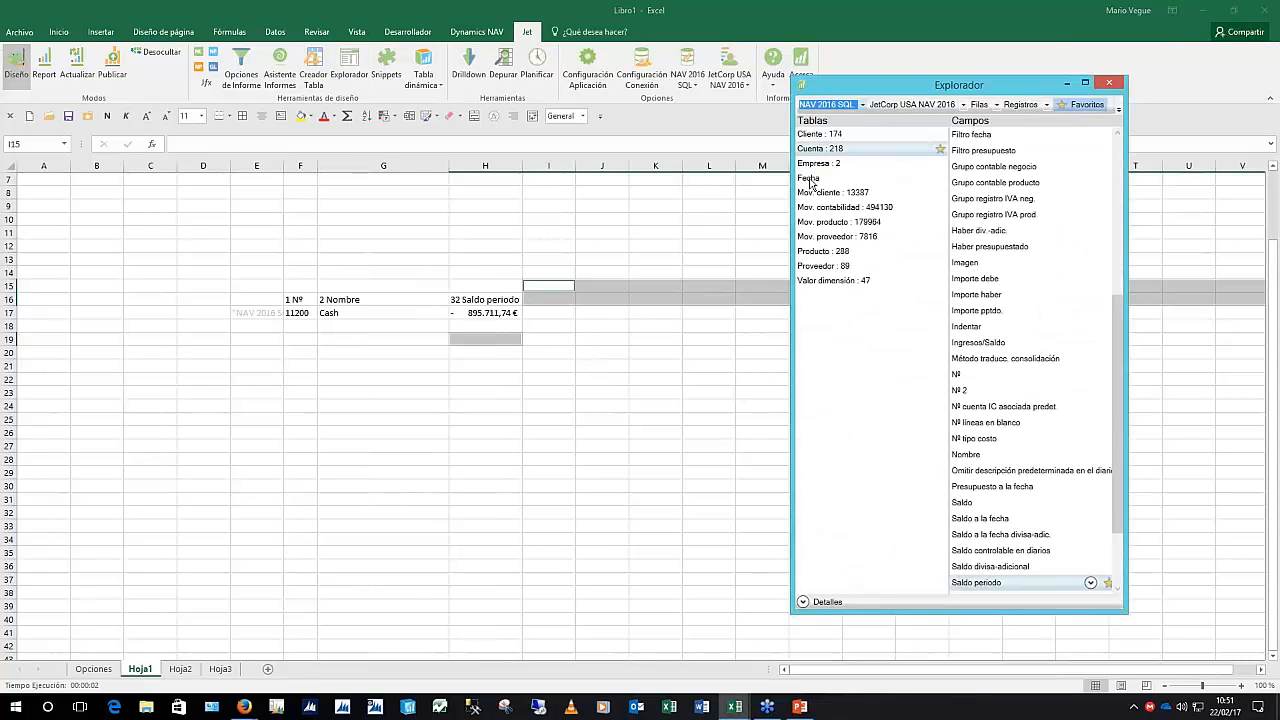
{"action": "left_click", "coordinate": [810, 178]}
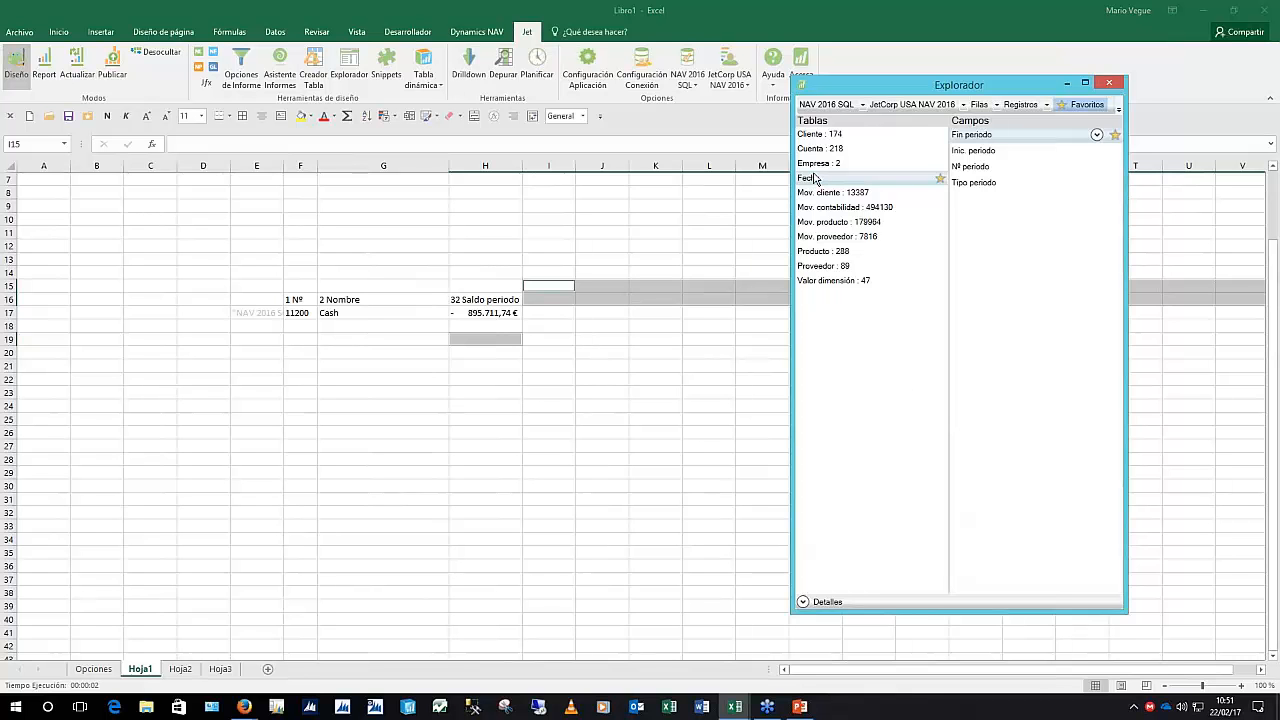
{"action": "left_click", "coordinate": [588, 340]}
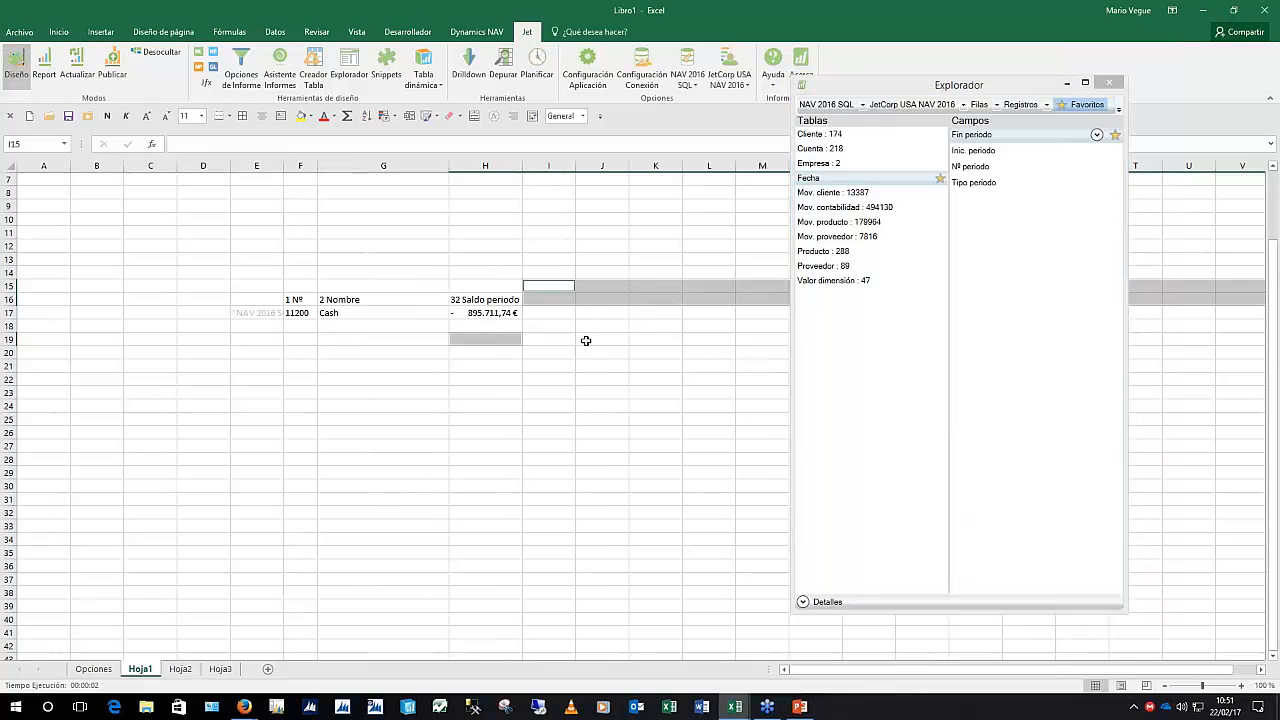
{"action": "left_click", "coordinate": [820, 180]}
{"action": "left_click", "coordinate": [818, 165]}
{"action": "left_click", "coordinate": [818, 180]}
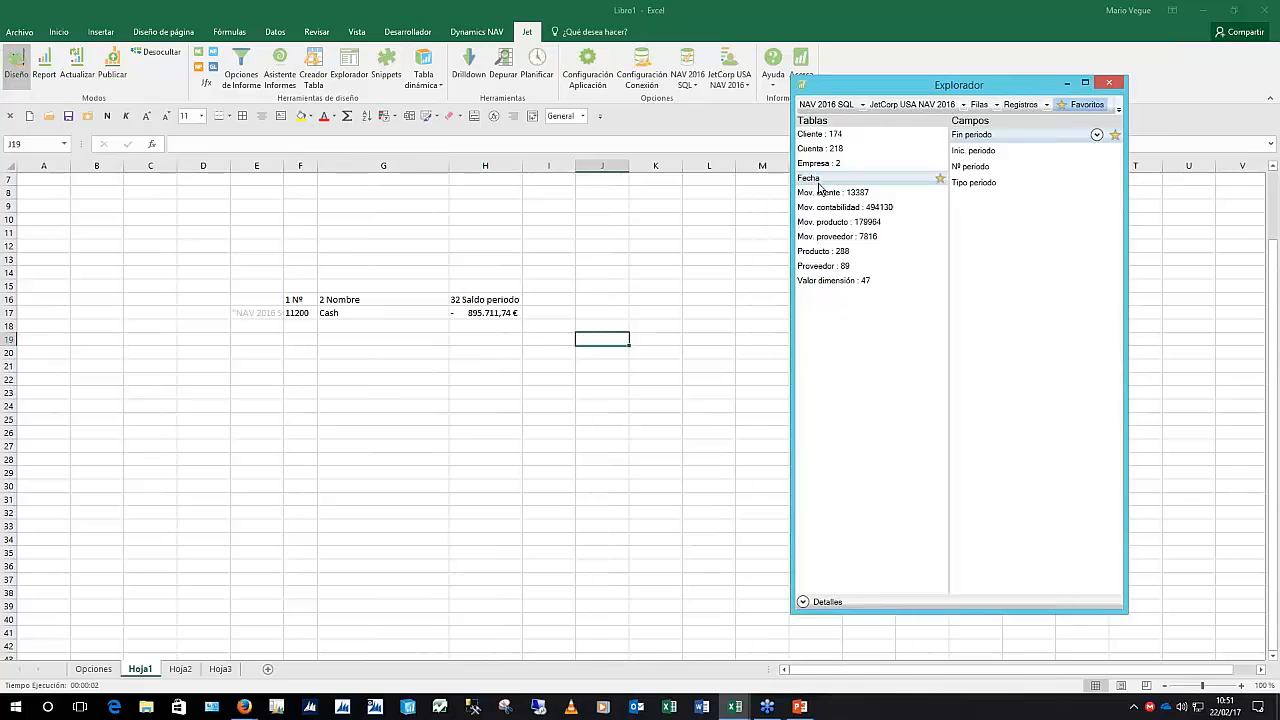
Switch the explorer's field placement from Filas to Columnas and review cells D17, E17 and I15:L16
{"action": "left_click", "coordinate": [996, 105]}
{"action": "left_click", "coordinate": [990, 164]}
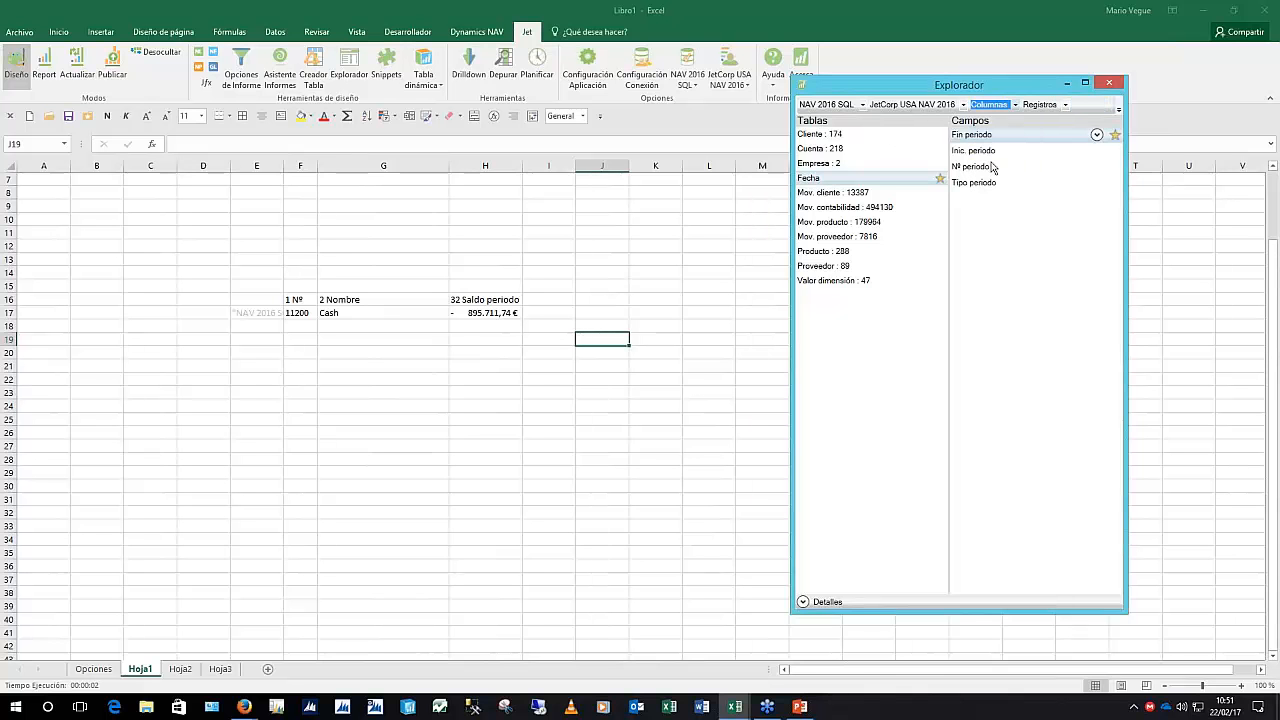
{"action": "left_click", "coordinate": [254, 440]}
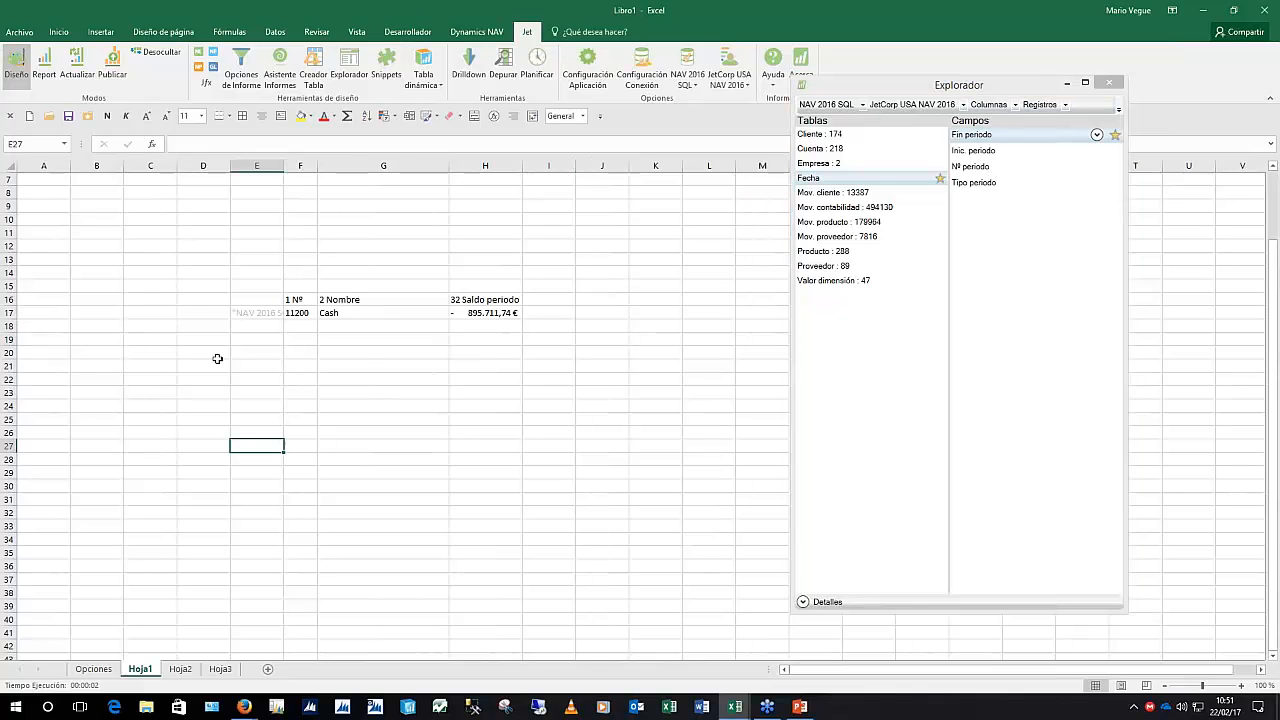
{"action": "left_click", "coordinate": [185, 314]}
{"action": "left_click_drag", "start_coordinate": [185, 314], "coordinate": [206, 590]}
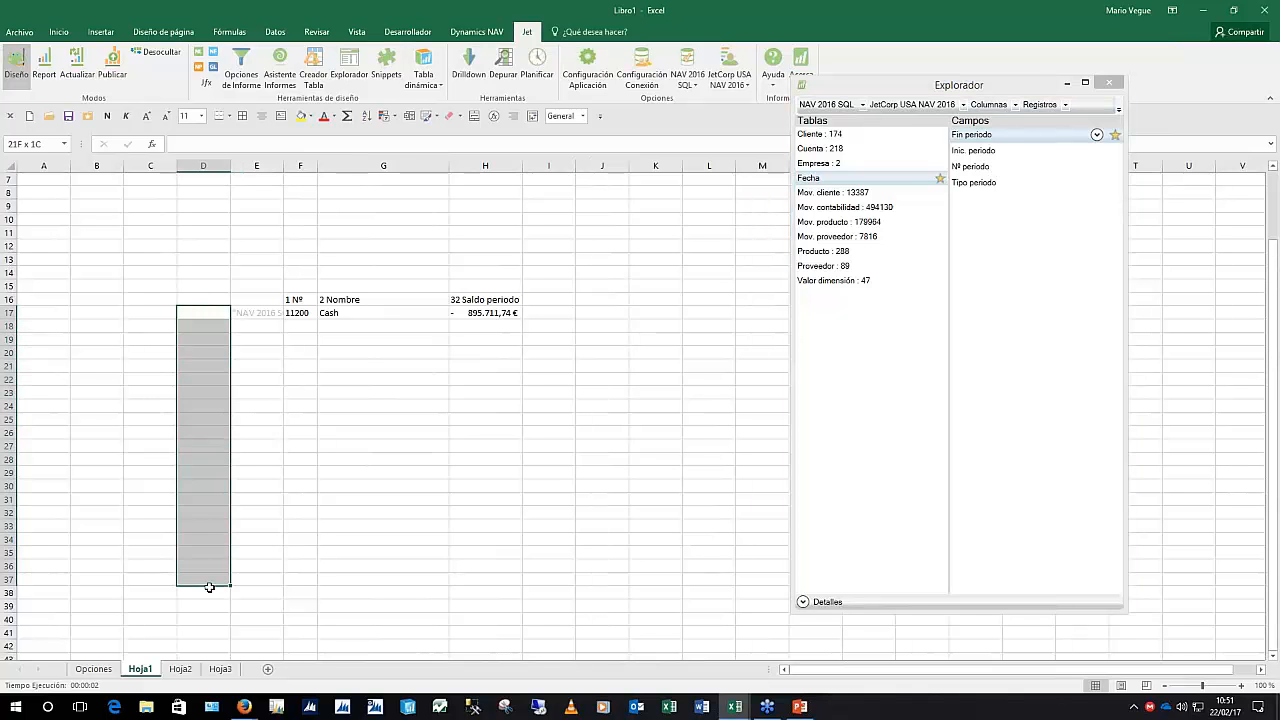
{"action": "left_click_drag", "start_coordinate": [200, 259], "coordinate": [603, 255]}
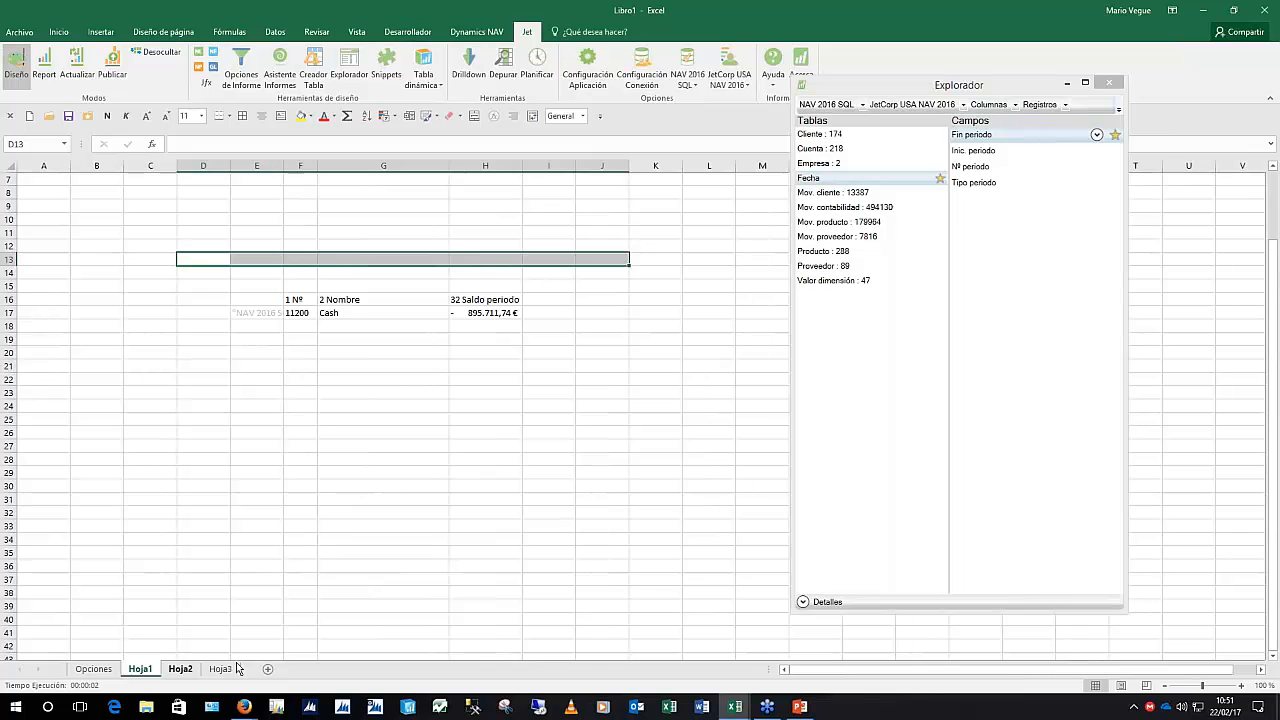
{"action": "left_click", "coordinate": [257, 312]}
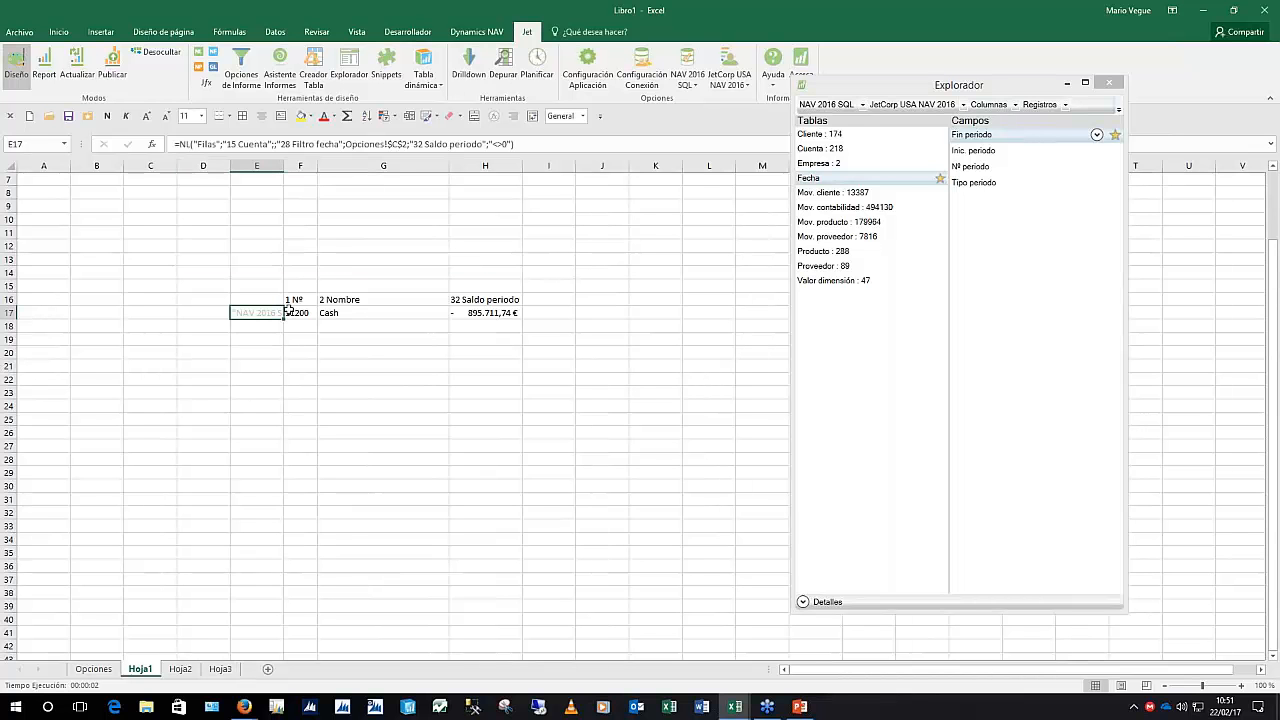
{"action": "left_click_drag", "start_coordinate": [530, 284], "coordinate": [728, 295]}
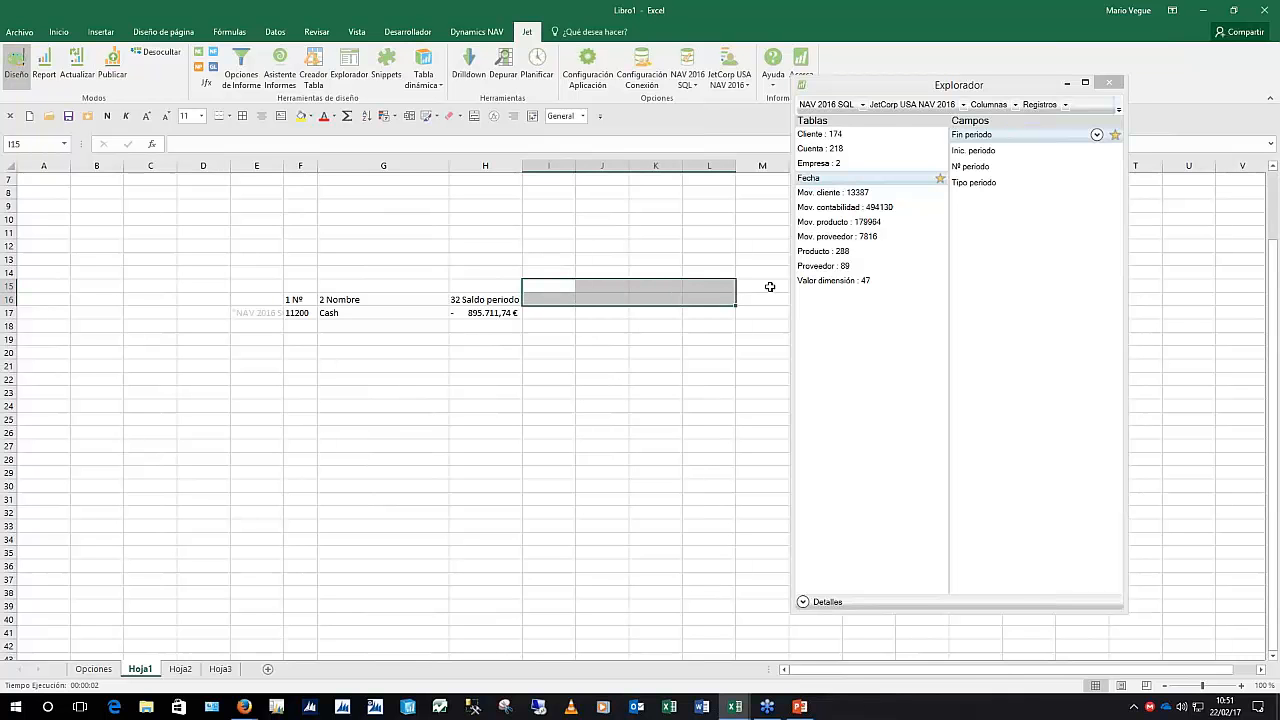
Select the Fecha table's Inic. periodo and Fin periodo fields
{"action": "left_click", "coordinate": [820, 178]}
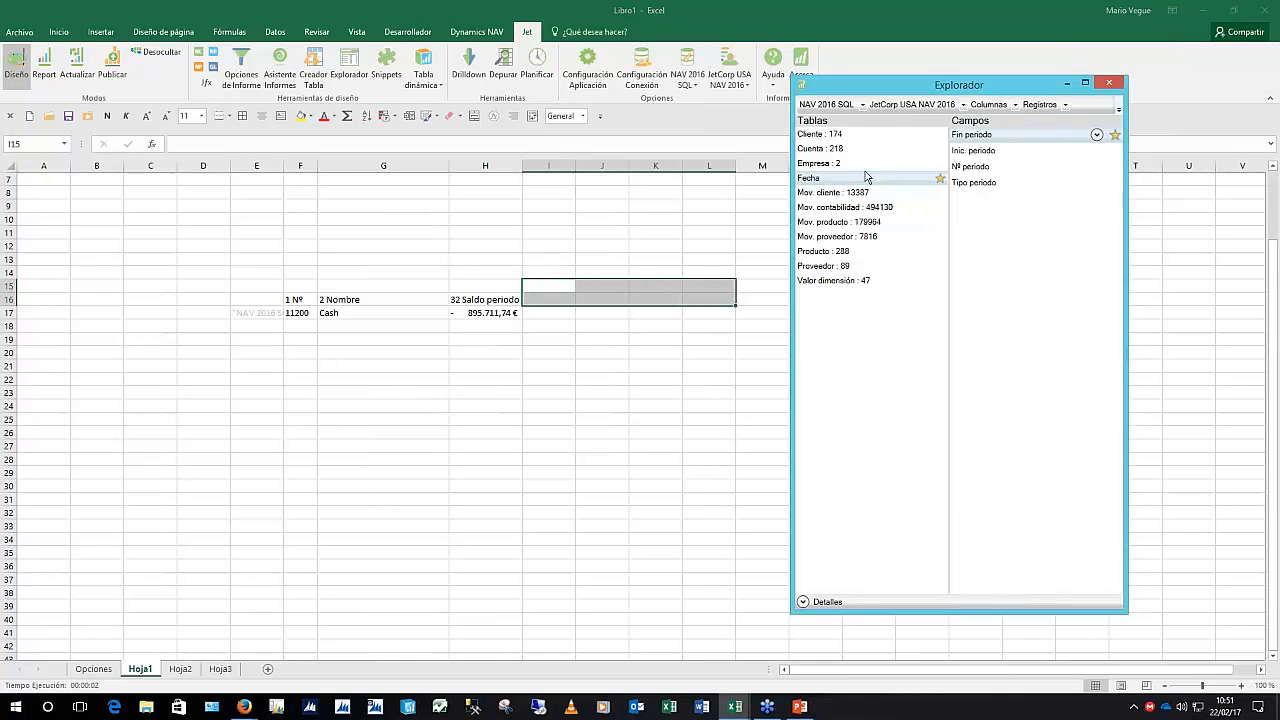
{"action": "left_click", "coordinate": [974, 151]}
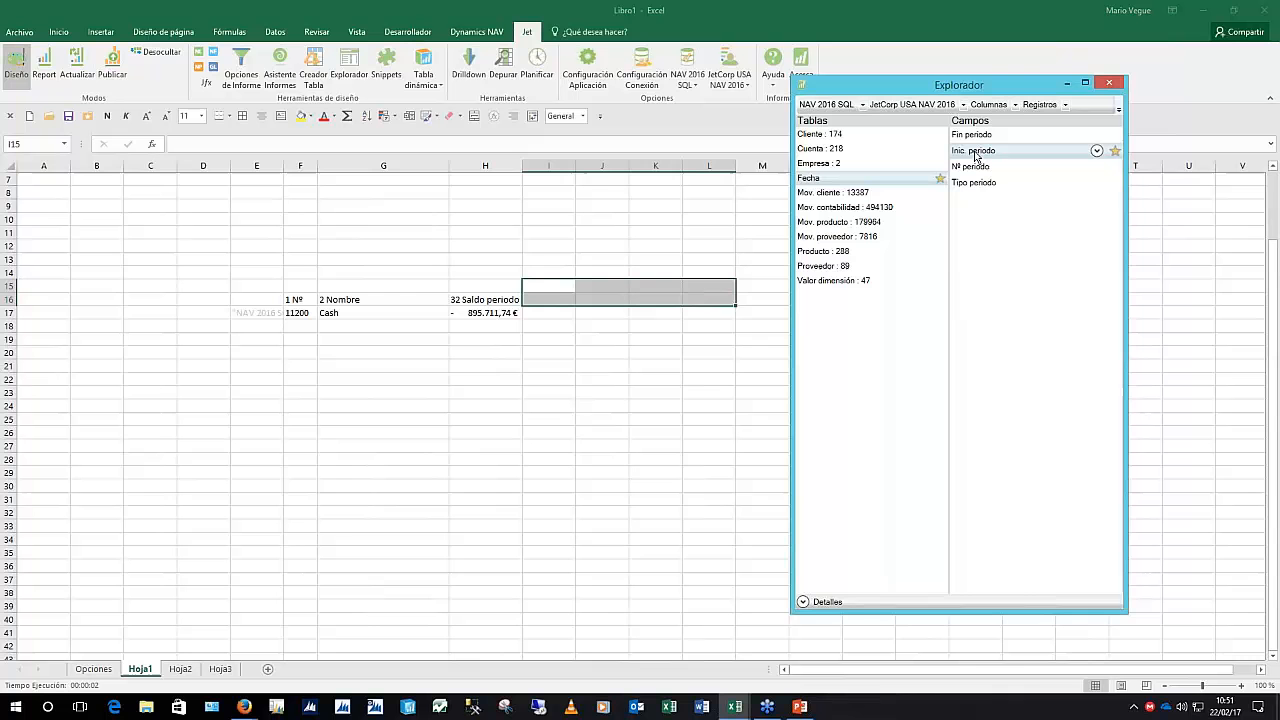
{"action": "left_click", "coordinate": [975, 136], "text": "ctrl"}
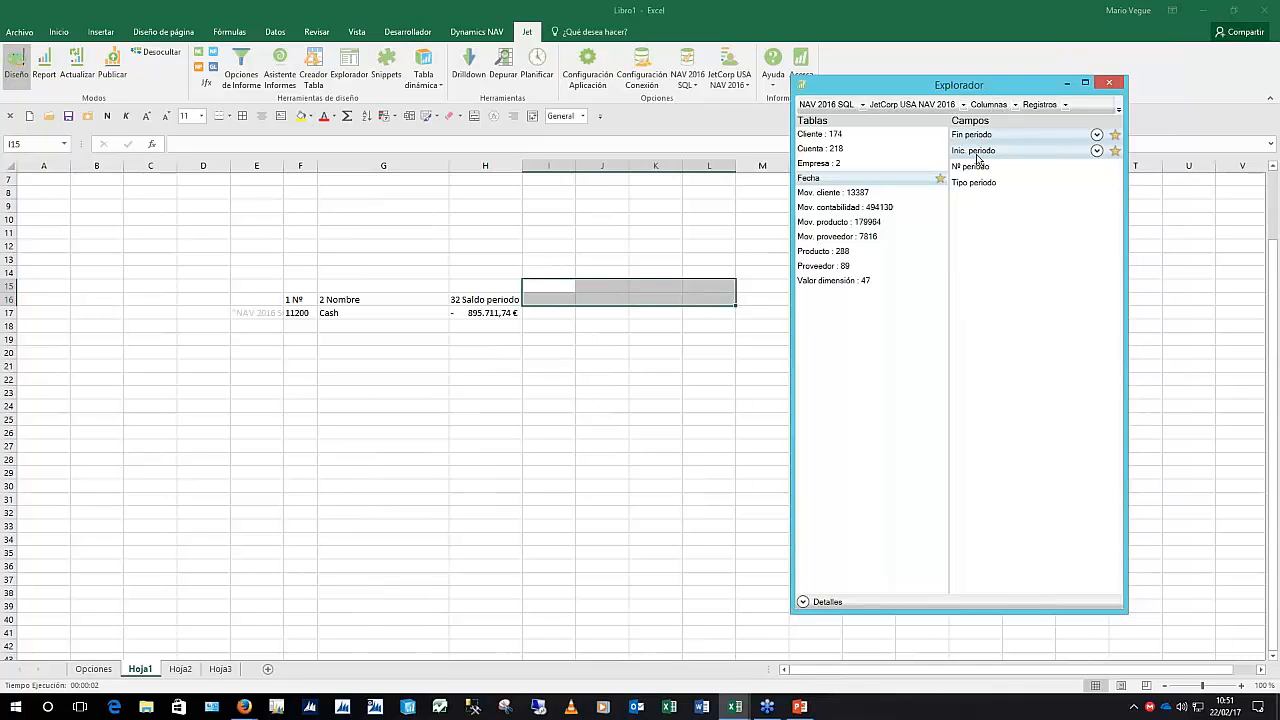
Drop both period fields as columns at I13 and set Tipo periodo to Mes
{"action": "left_click_drag", "start_coordinate": [981, 155], "coordinate": [548, 259]}
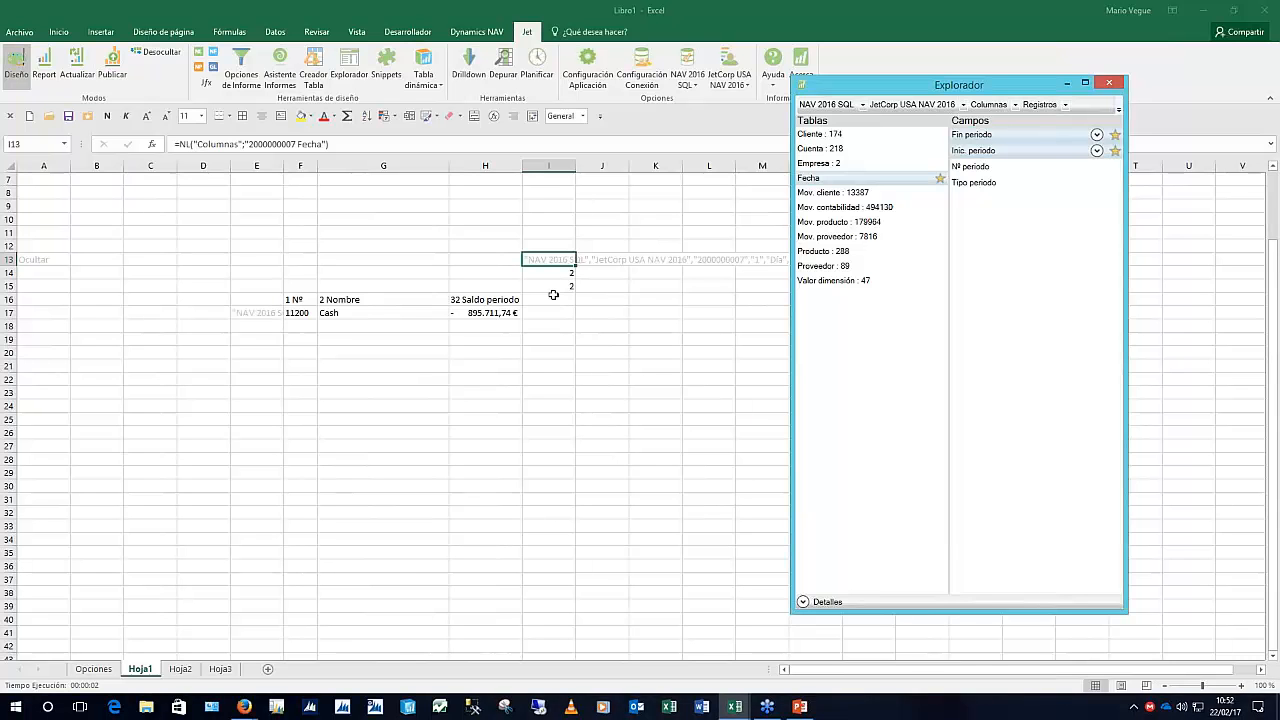
{"action": "left_click", "coordinate": [546, 300]}
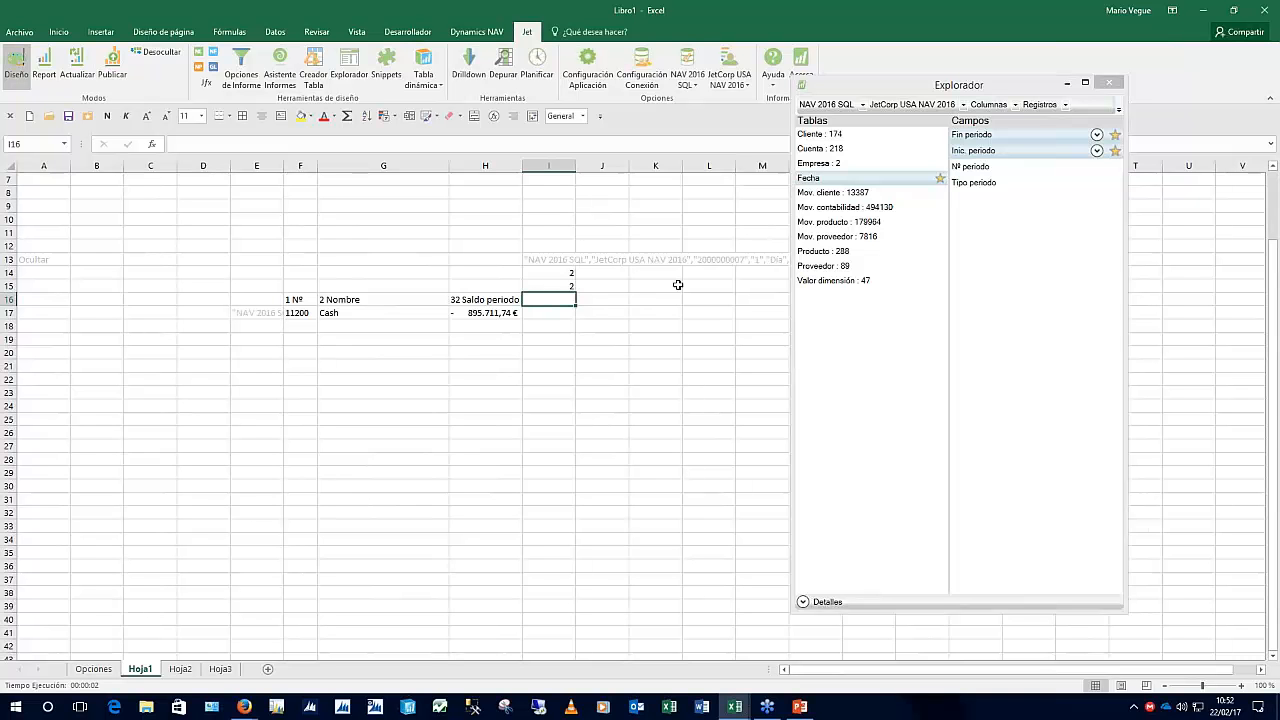
{"action": "left_click", "coordinate": [980, 183]}
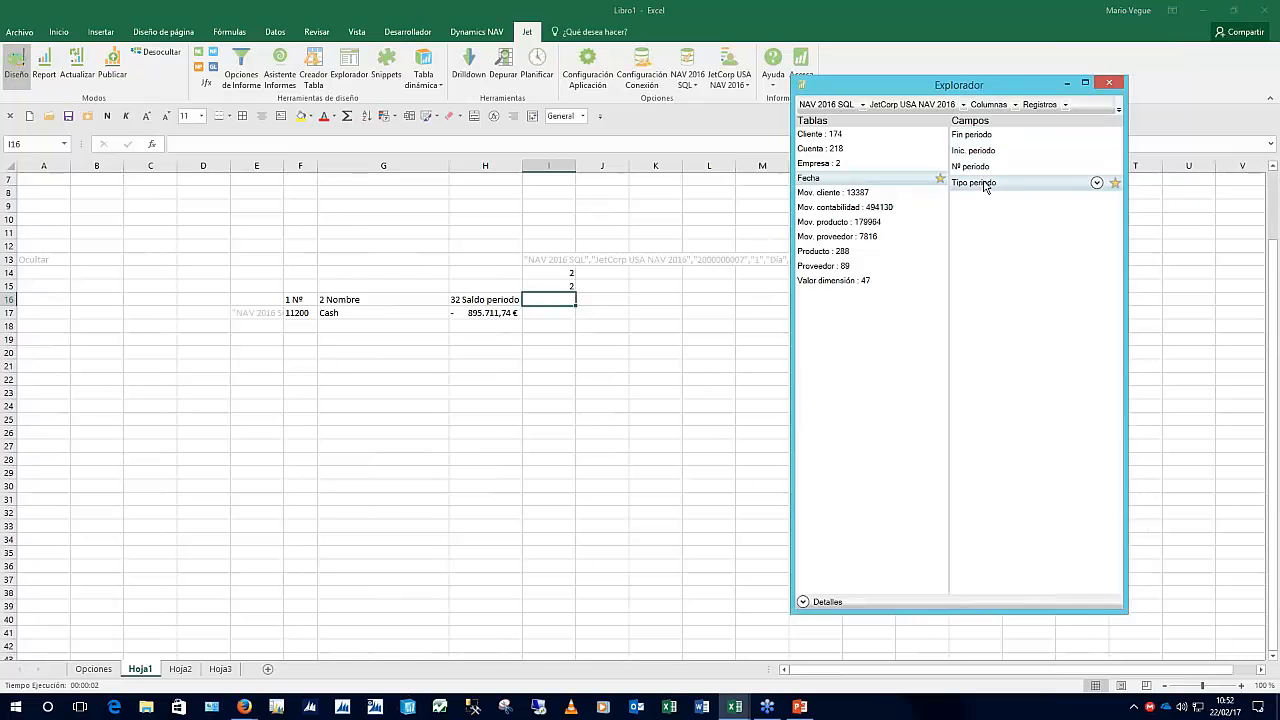
{"action": "left_click", "coordinate": [1096, 183]}
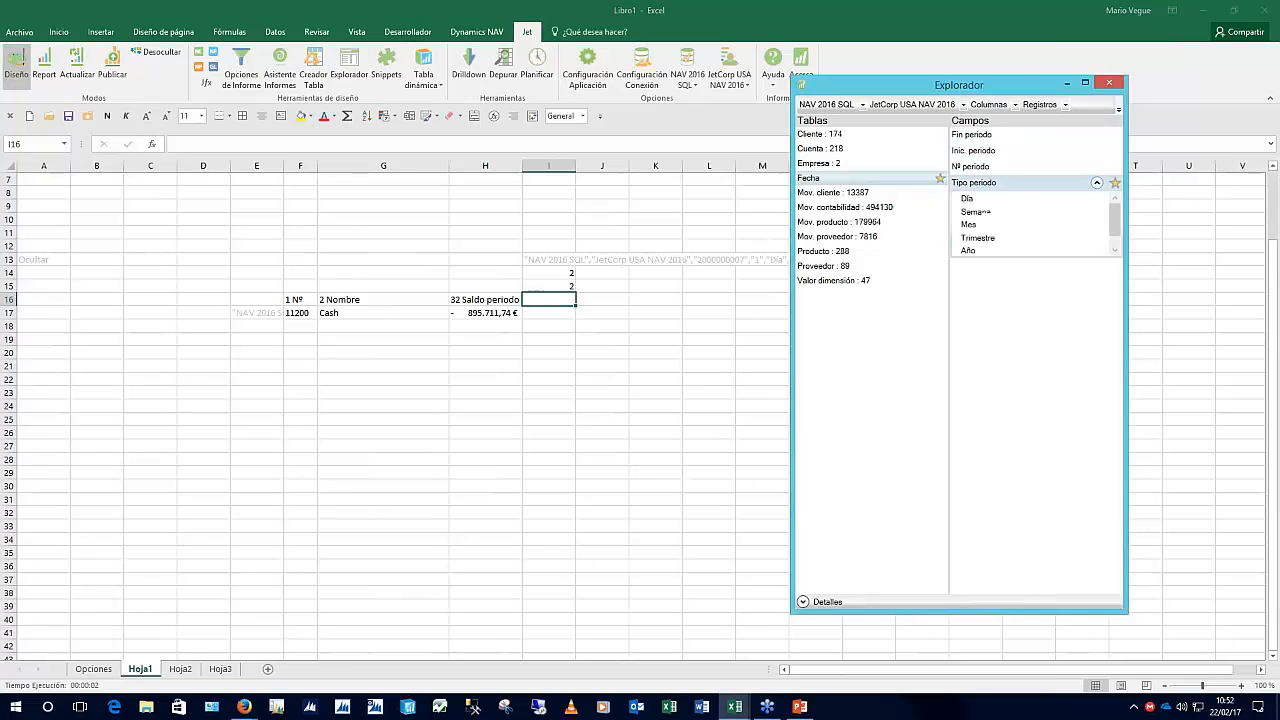
{"action": "left_click", "coordinate": [970, 225]}
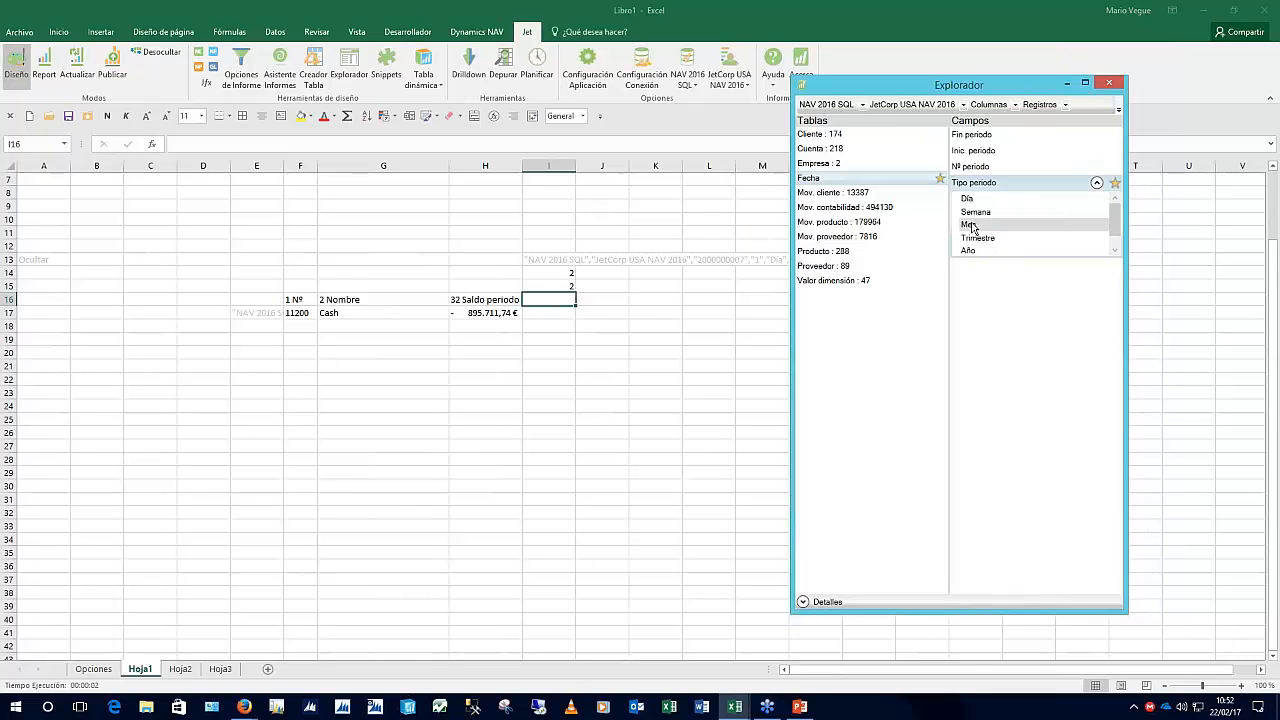
Collapse the period type list and close the Jet Explorer
{"action": "left_click", "coordinate": [484, 258]}
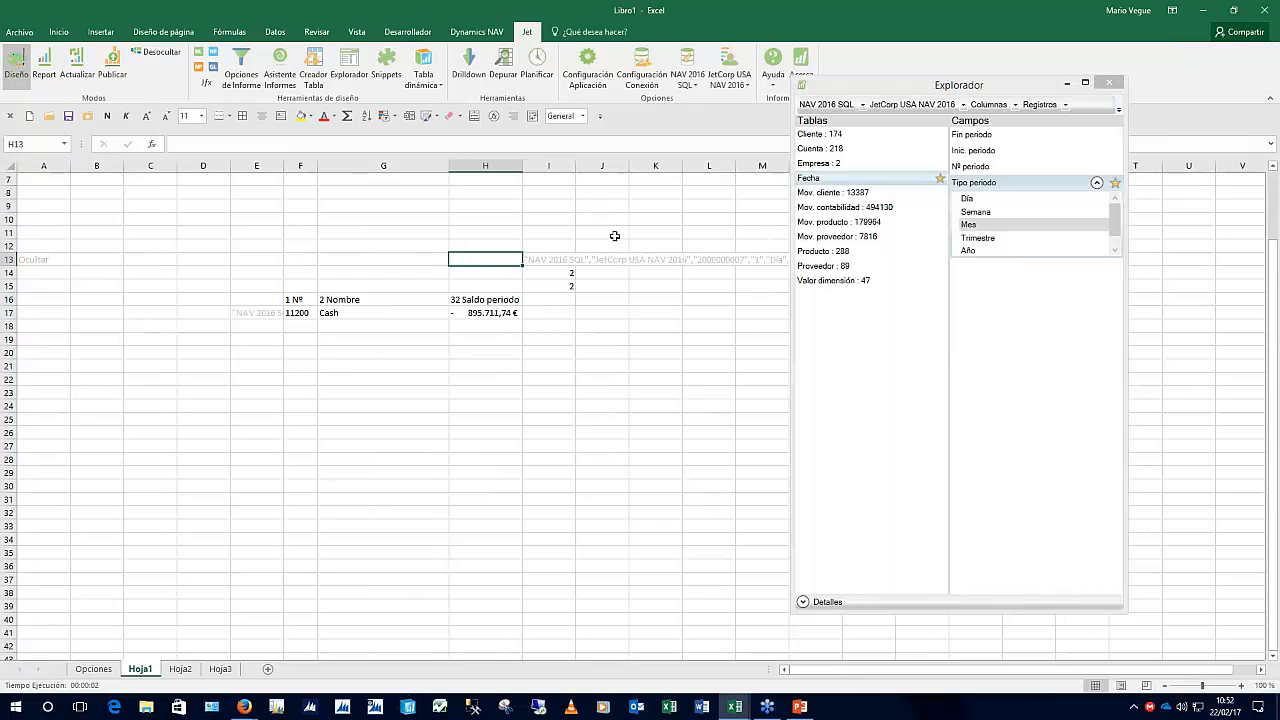
{"action": "left_click", "coordinate": [1099, 186]}
{"action": "left_click", "coordinate": [1097, 184]}
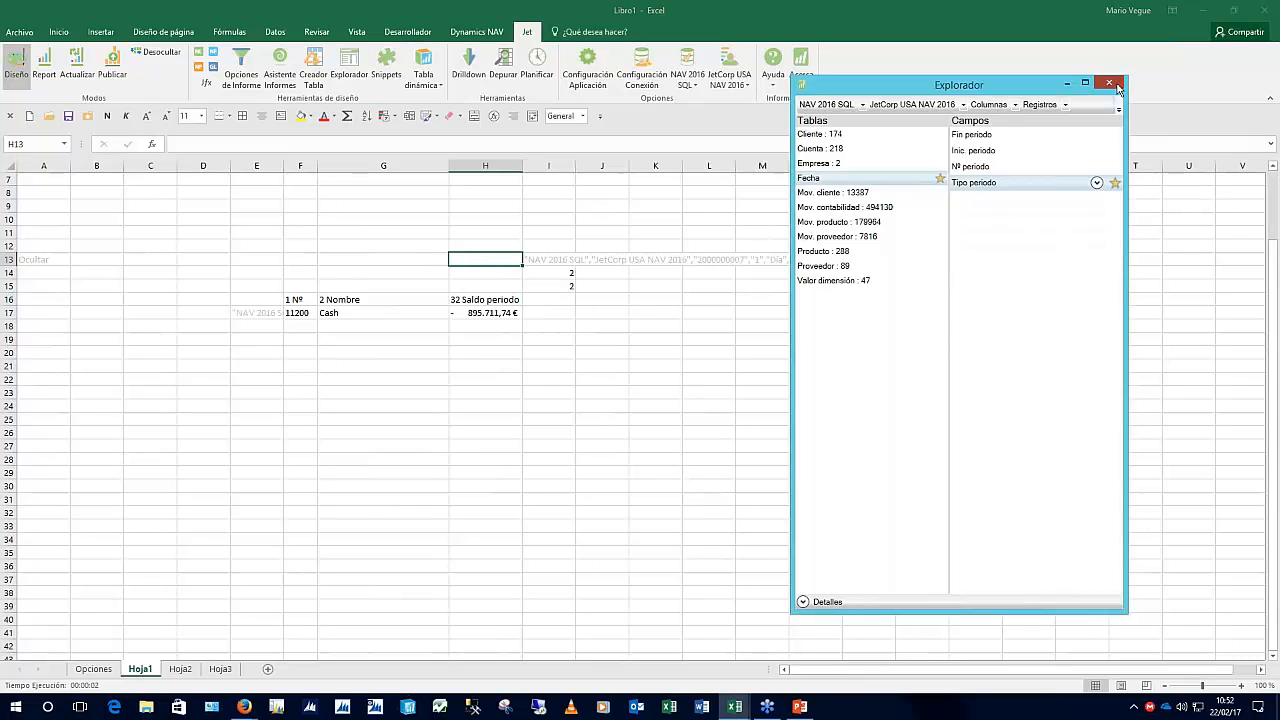
{"action": "left_click", "coordinate": [1117, 87]}
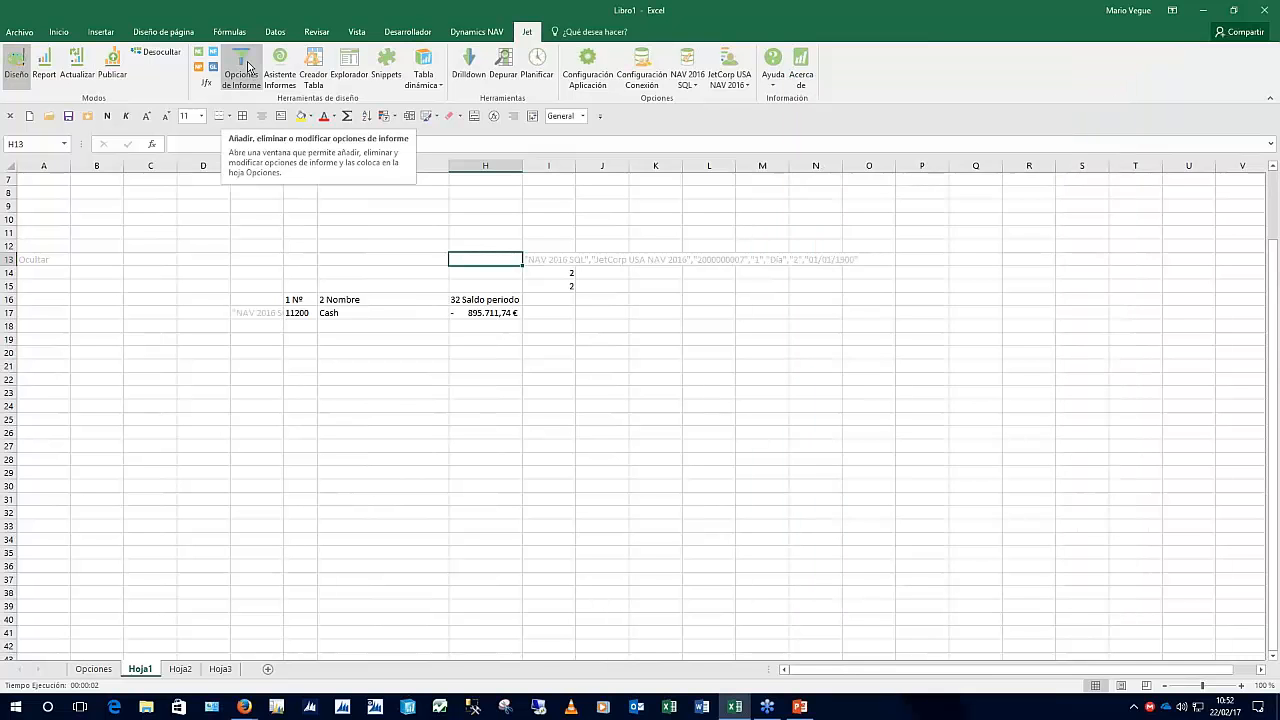
Add a report option 'Tipo de periodo' with default Mes and tooltip 'Seleccione un tipo'
{"action": "left_click", "coordinate": [248, 67]}
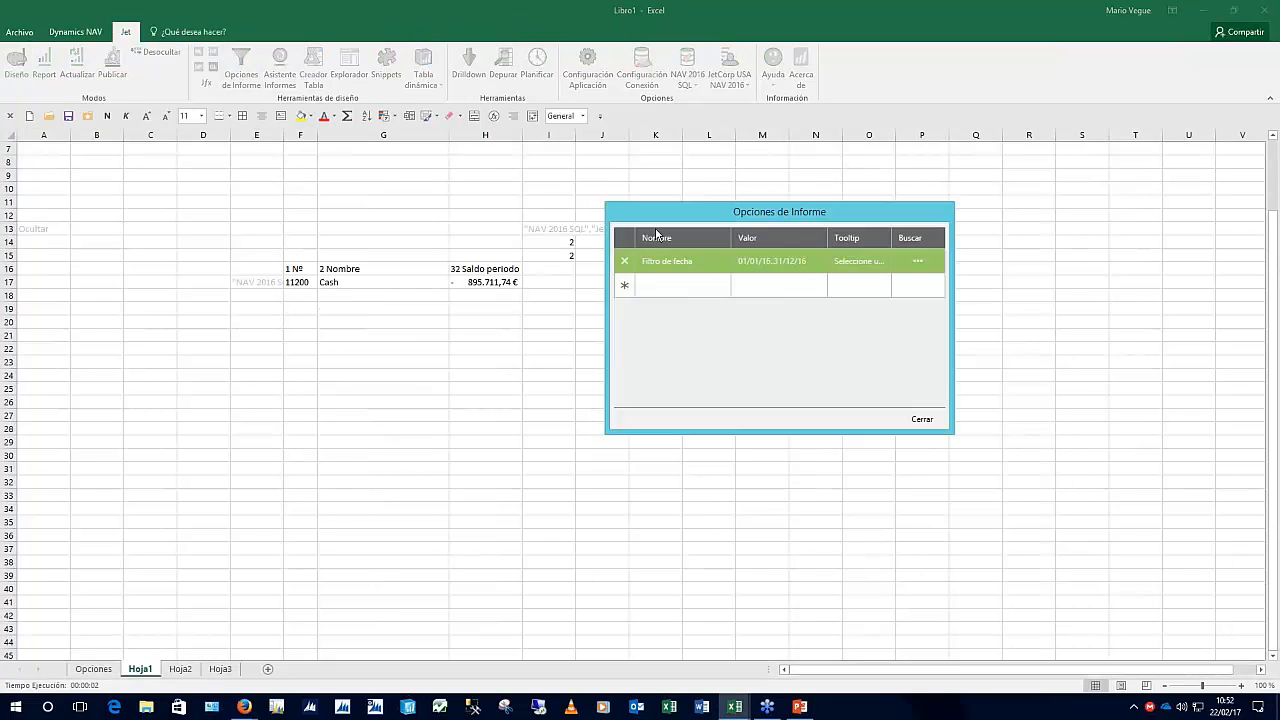
{"action": "left_click", "coordinate": [678, 285]}
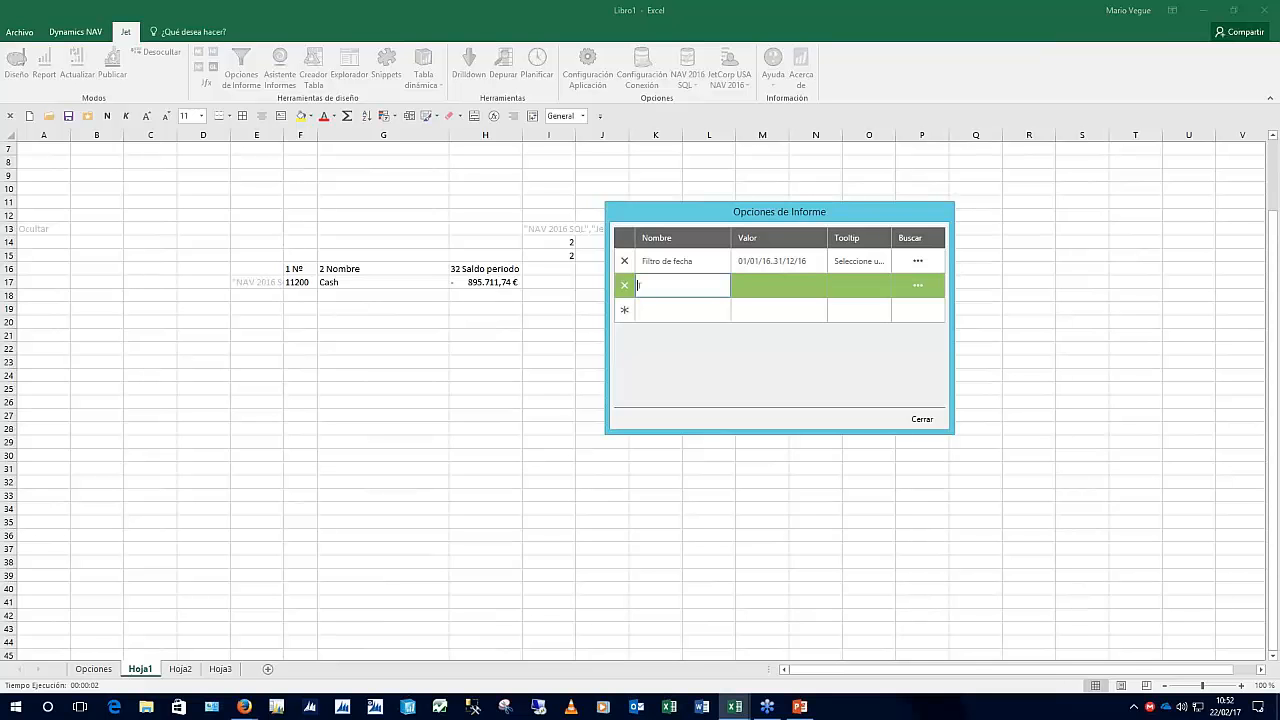
{"action": "type", "text": "Tipo de periodo"}
{"action": "key", "text": "Tab"}
{"action": "type", "text": "M"}
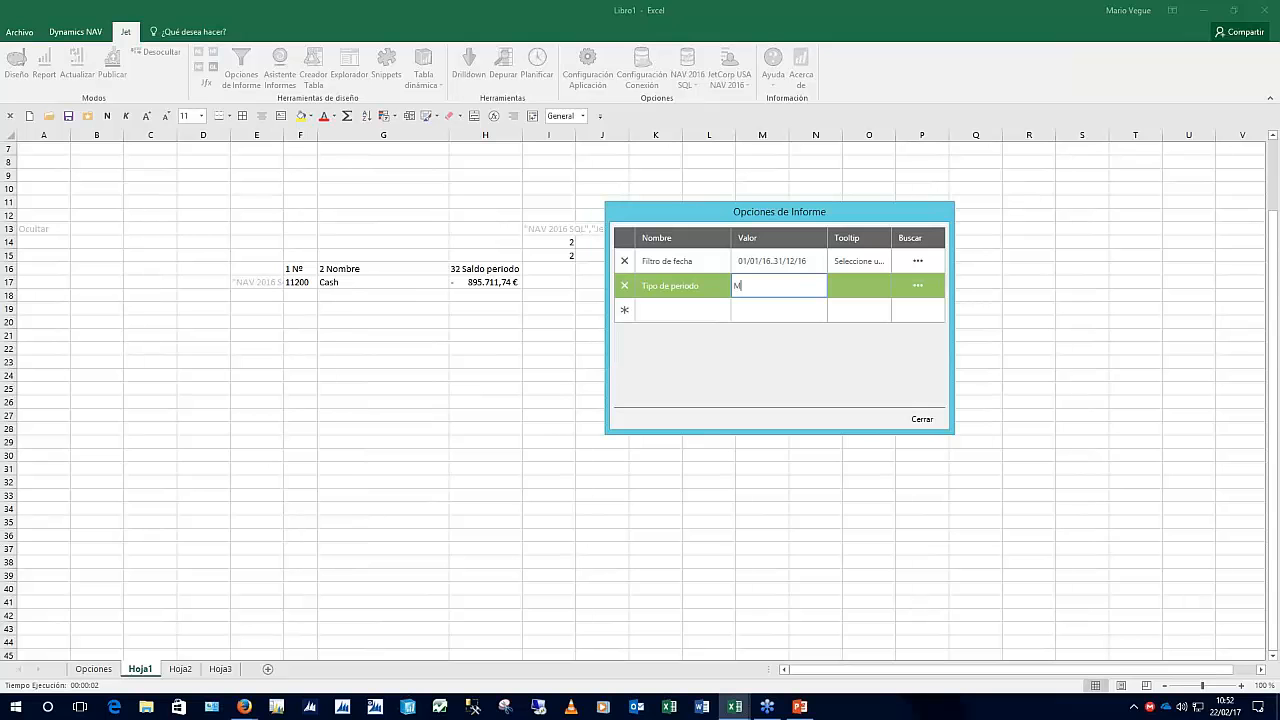
{"action": "type", "text": "es"}
{"action": "key", "text": "Tab"}
{"action": "type", "text": "Se"}
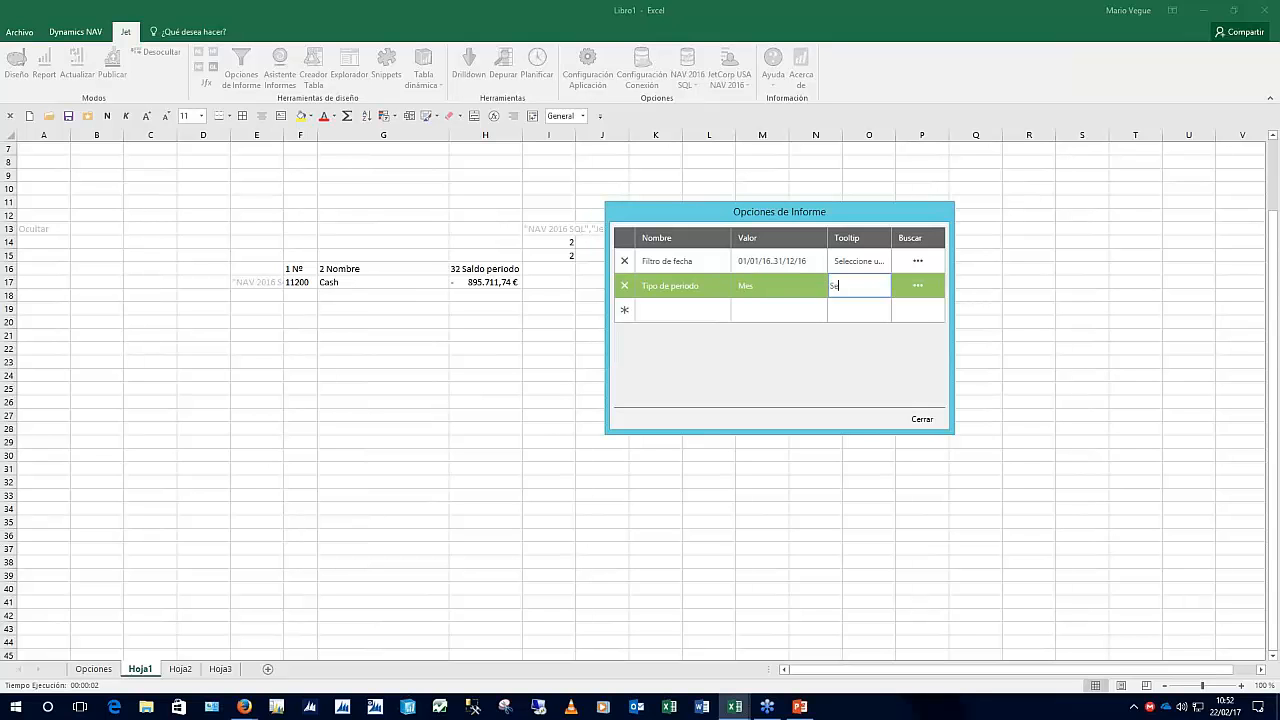
{"action": "type", "text": "leccione un tipo"}
{"action": "key", "text": "Tab"}
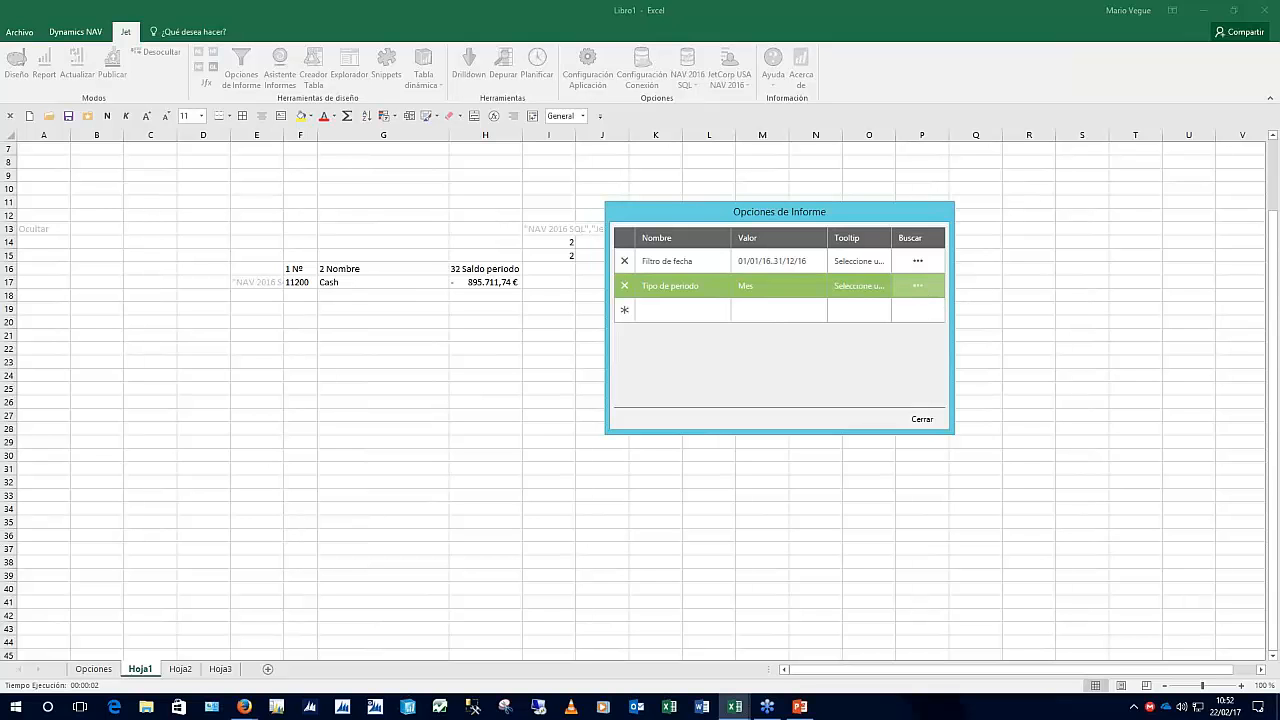
Give the option a lookup on the Fecha table's Tipo periodo field
{"action": "left_click", "coordinate": [918, 285]}
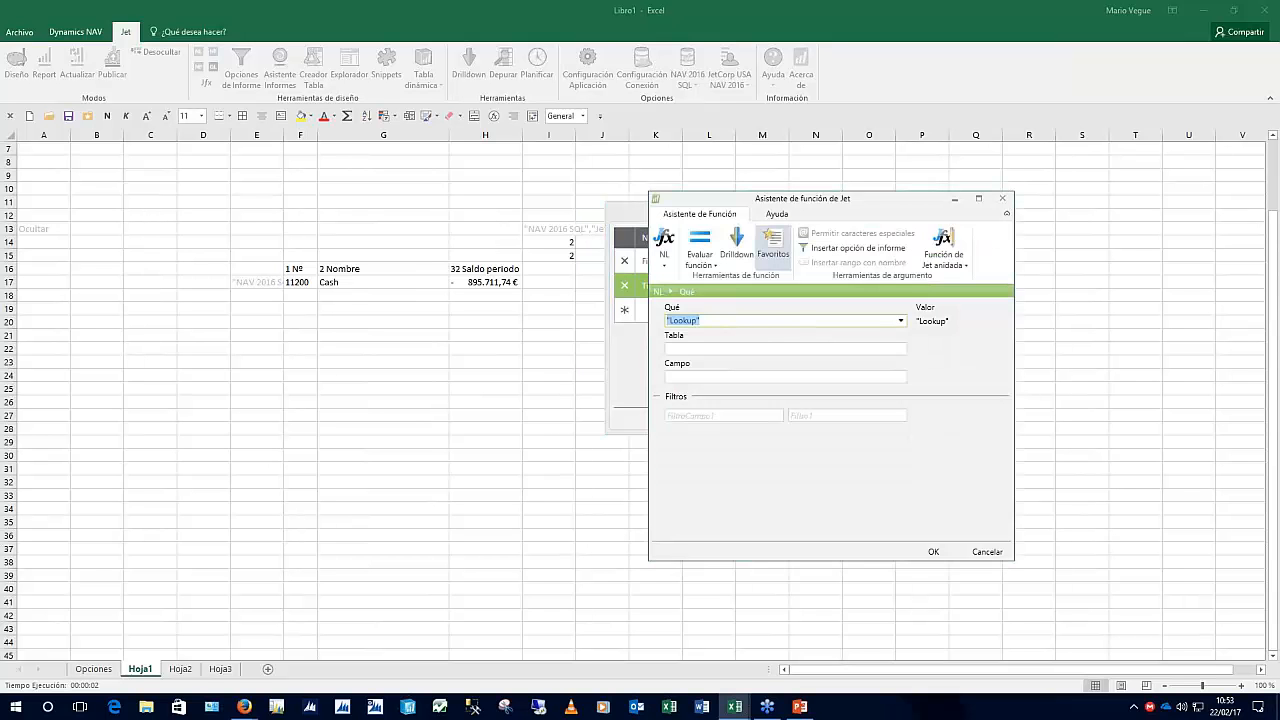
{"action": "left_click", "coordinate": [785, 349]}
{"action": "left_click", "coordinate": [901, 349]}
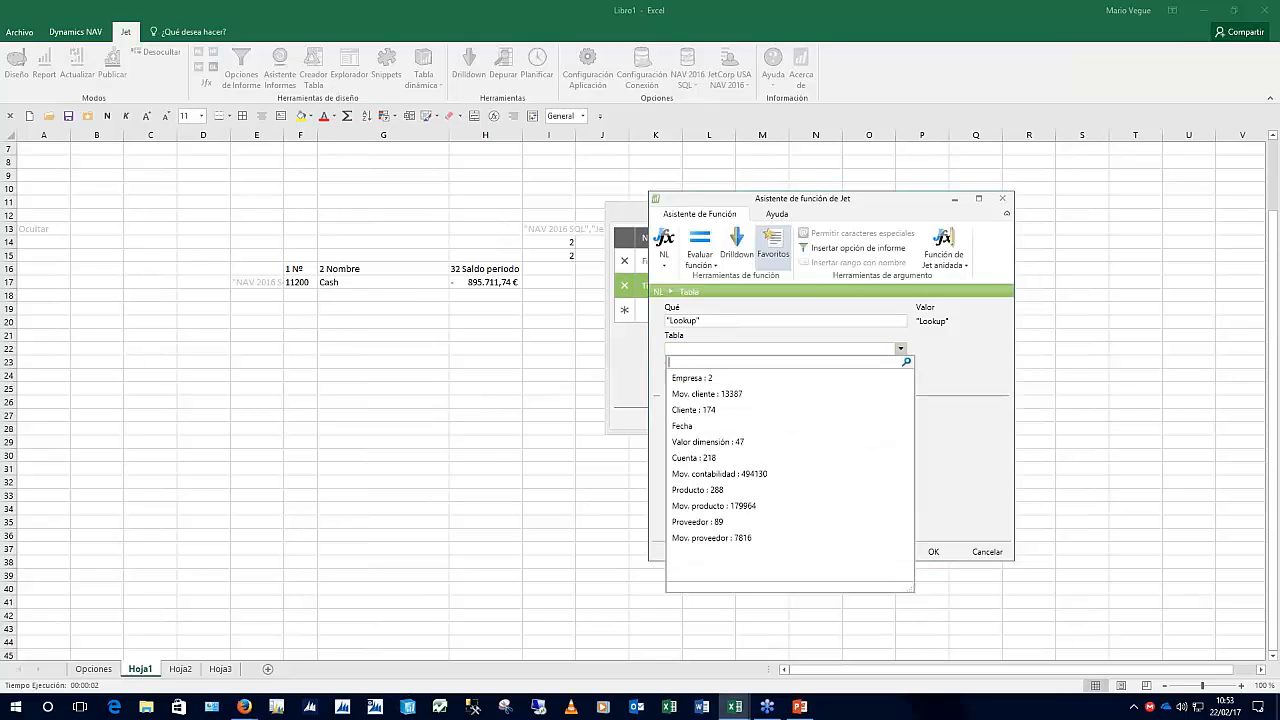
{"action": "type", "text": "fec"}
{"action": "key", "text": "Return"}
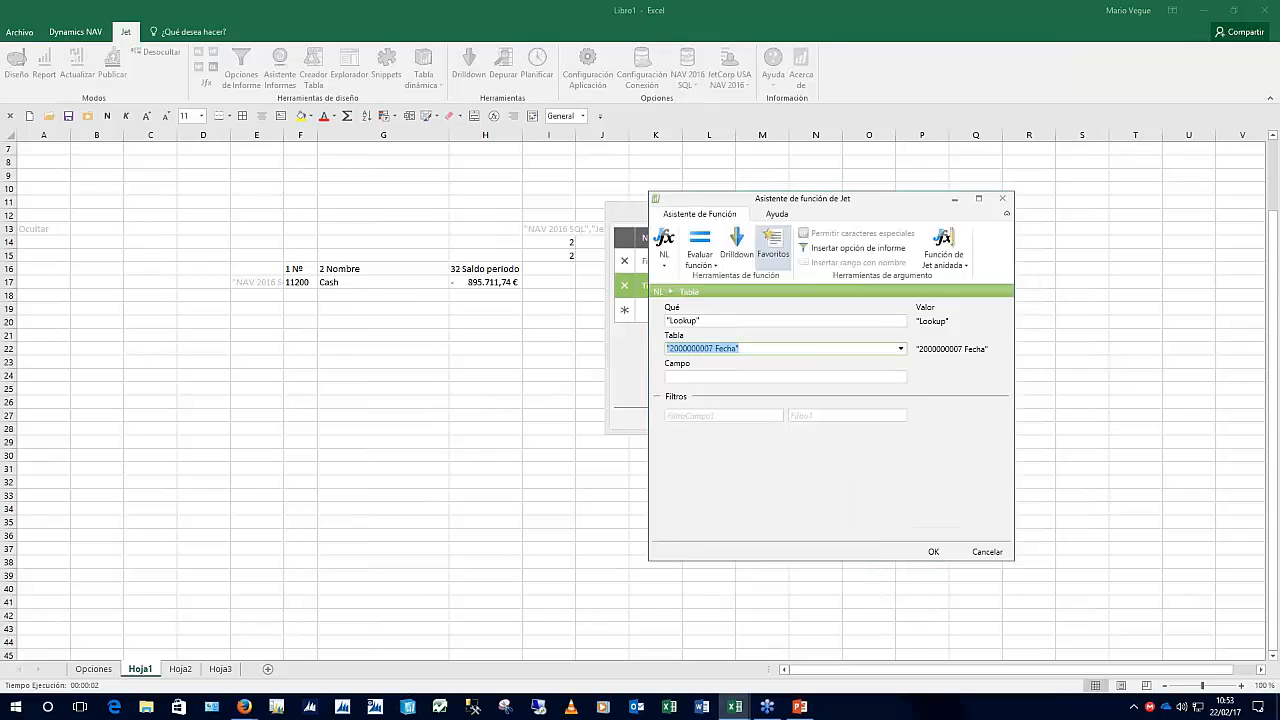
{"action": "left_click", "coordinate": [901, 377]}
{"action": "left_click", "coordinate": [694, 457]}
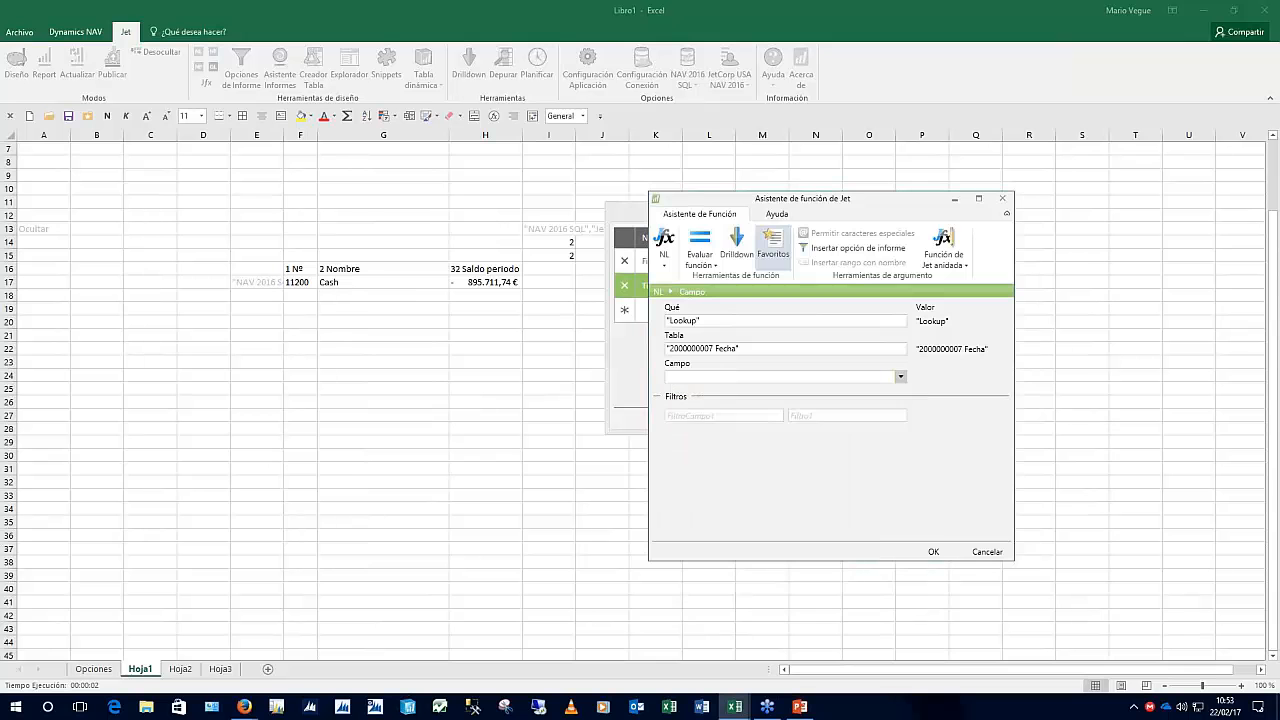
{"action": "left_click", "coordinate": [722, 415]}
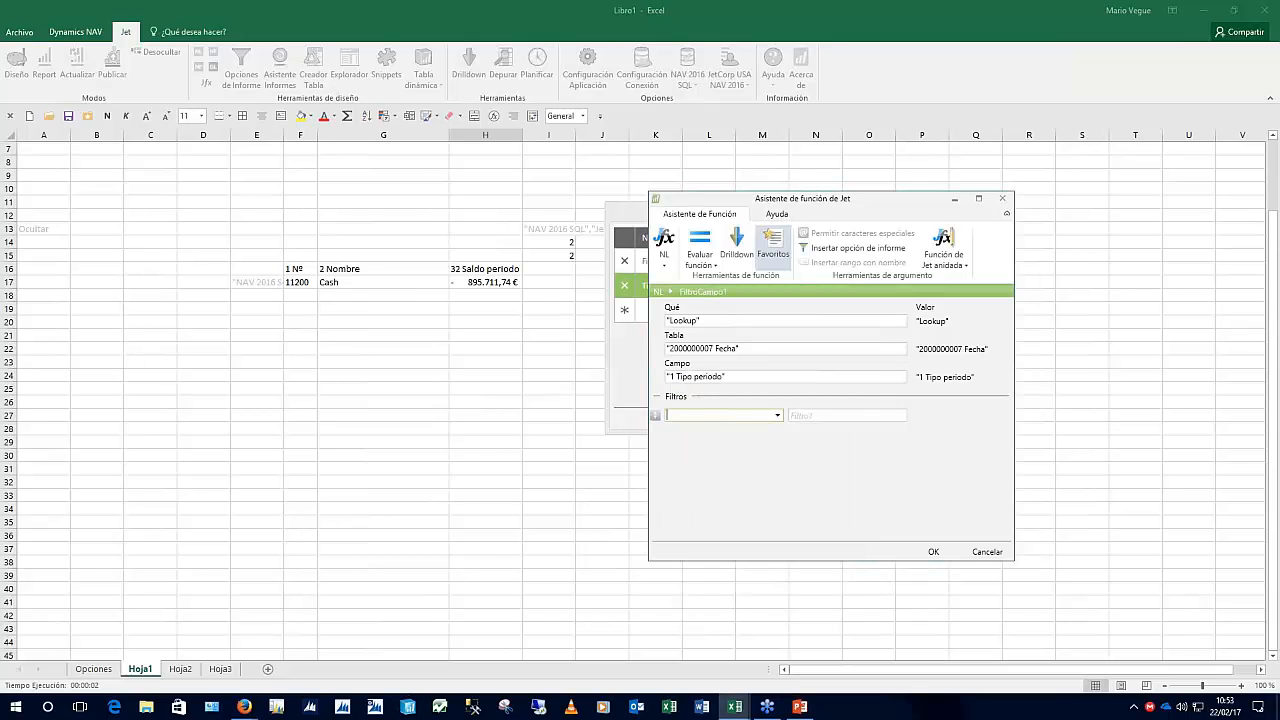
{"action": "key", "text": "Return"}
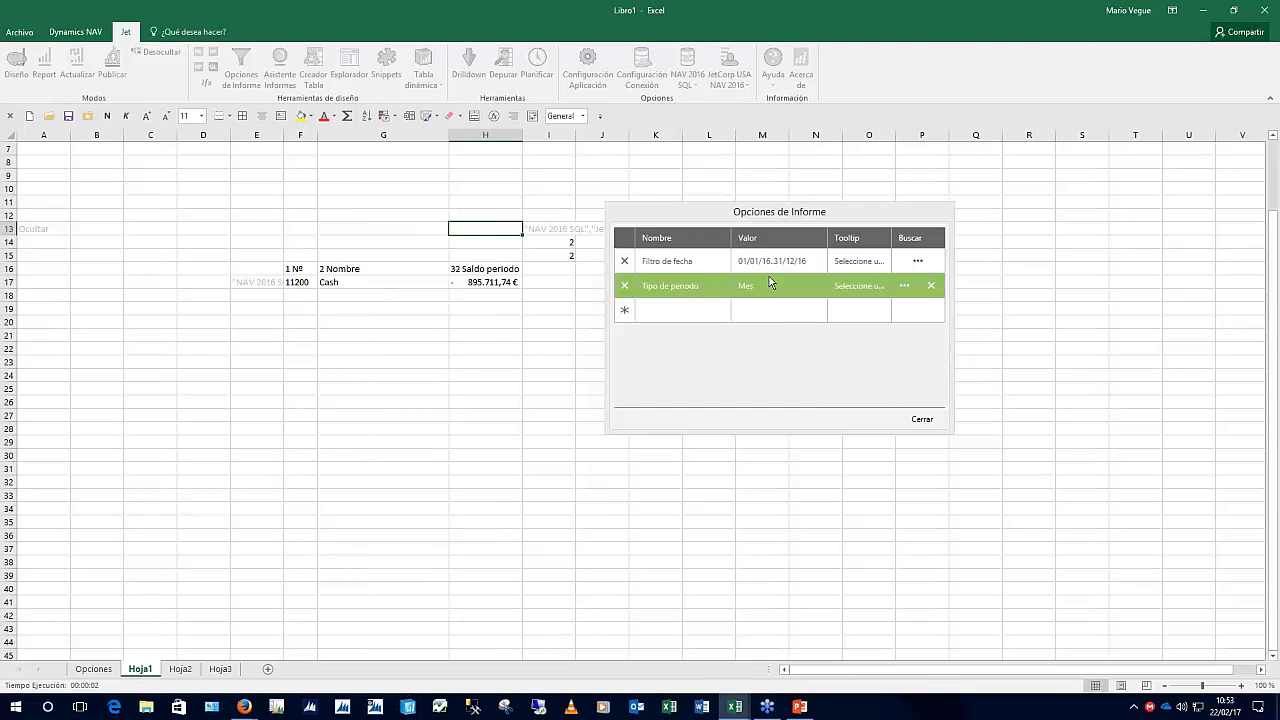
Format cells I14:I15 with the Fecha date category, then reopen I13's Columnas formula
{"action": "left_click", "coordinate": [922, 420]}
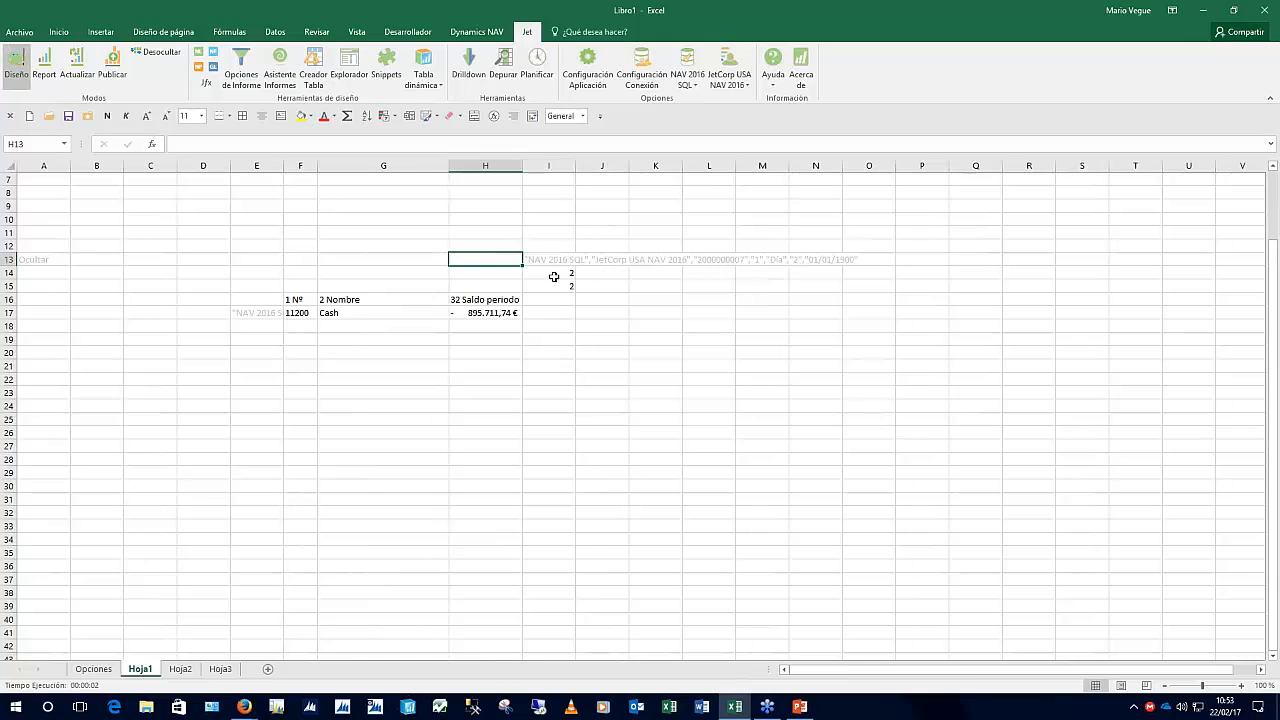
{"action": "left_click_drag", "start_coordinate": [551, 272], "coordinate": [556, 286]}
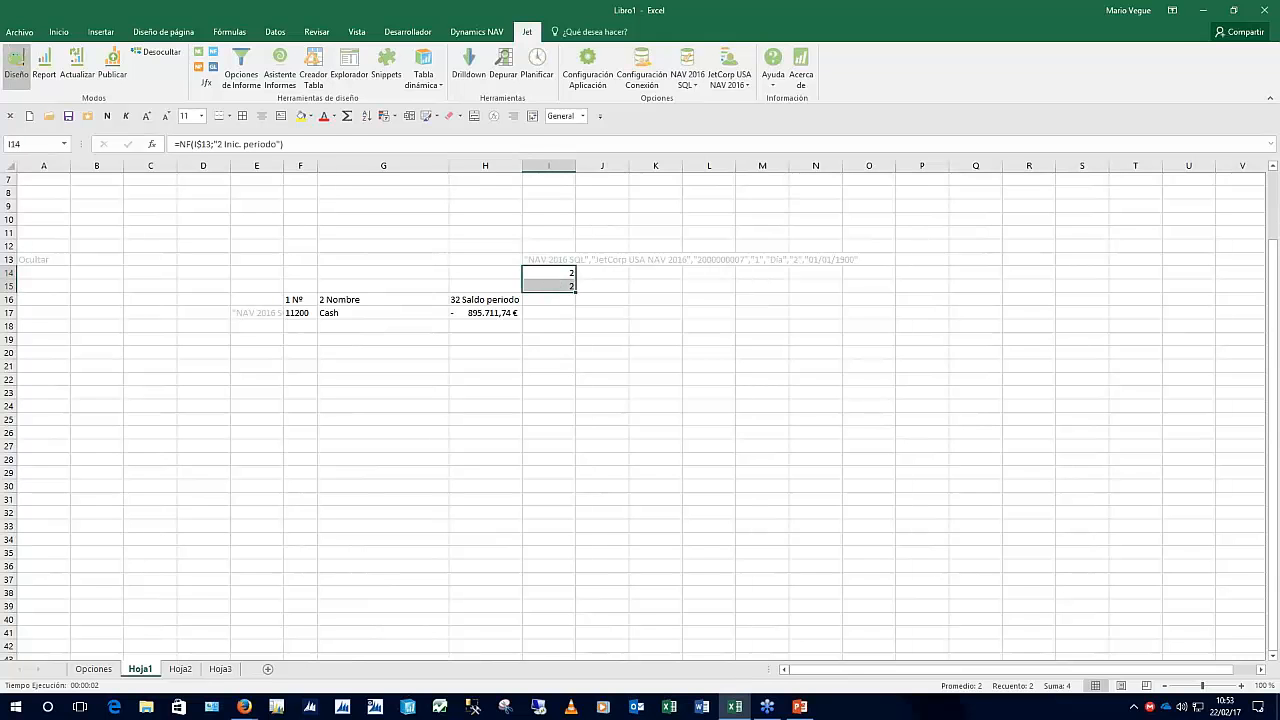
{"action": "key", "text": "ctrl+1"}
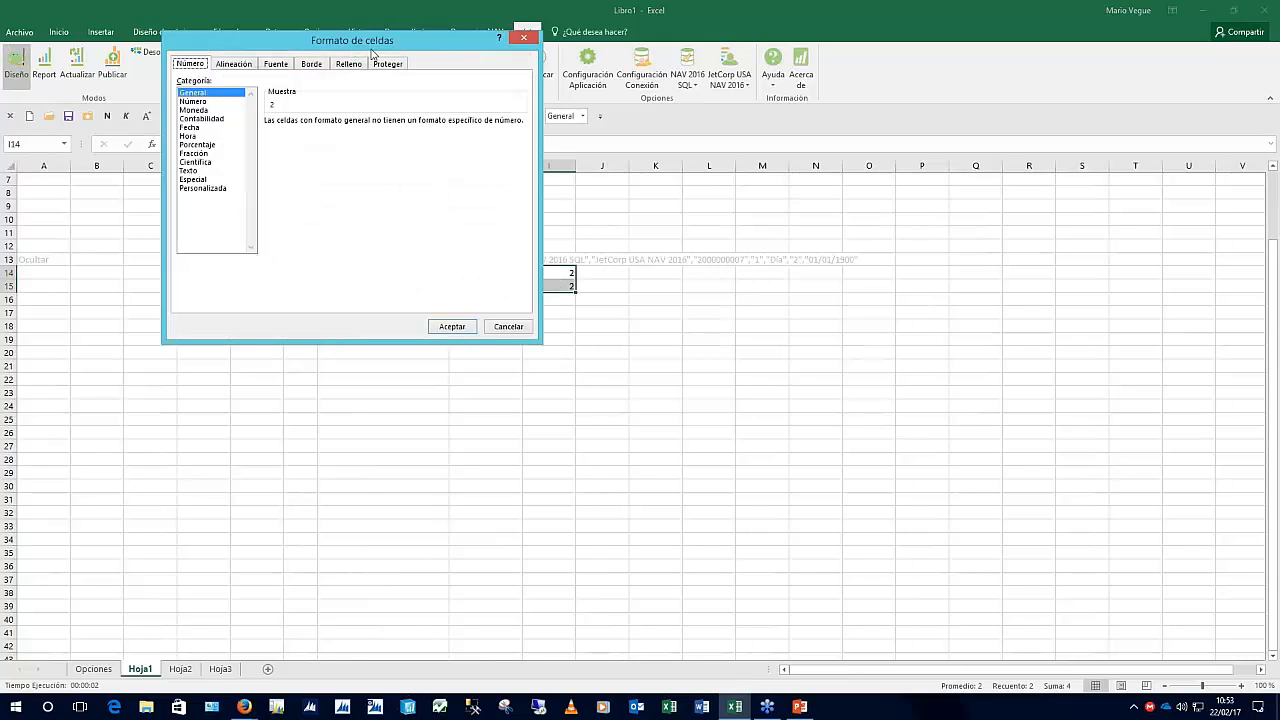
{"action": "left_click_drag", "start_coordinate": [370, 48], "coordinate": [780, 200]}
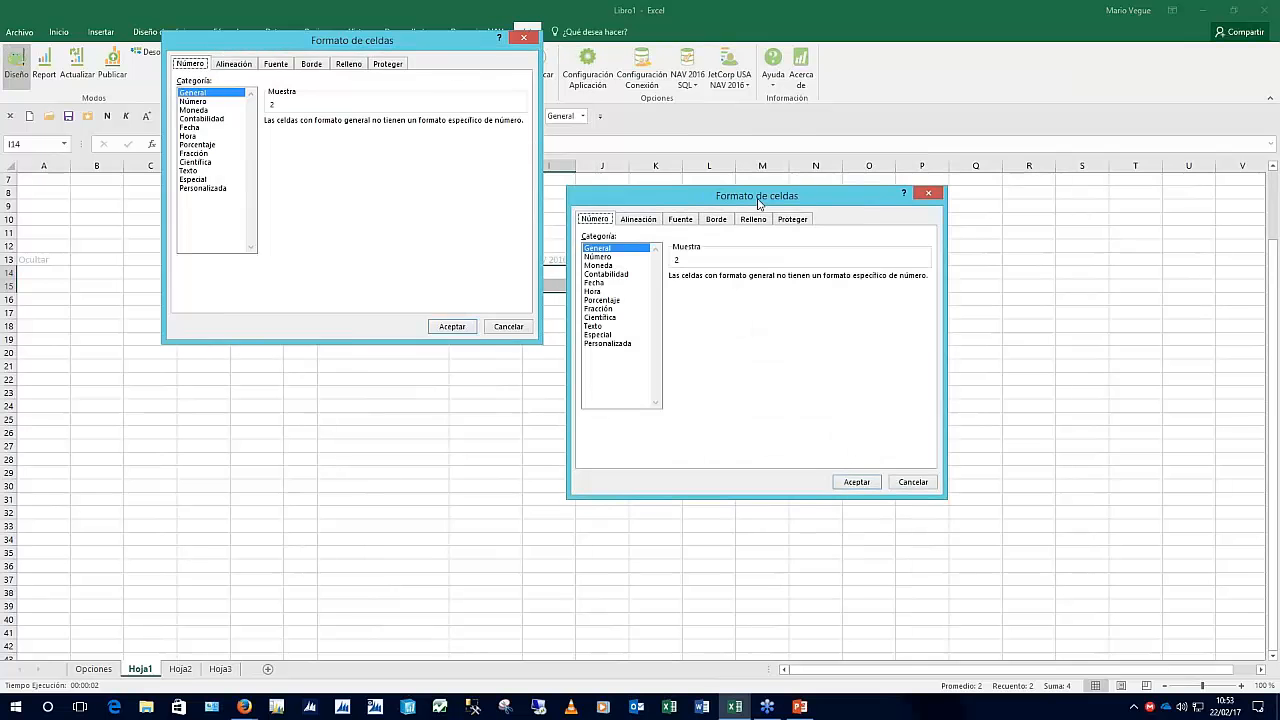
{"action": "left_click", "coordinate": [595, 284]}
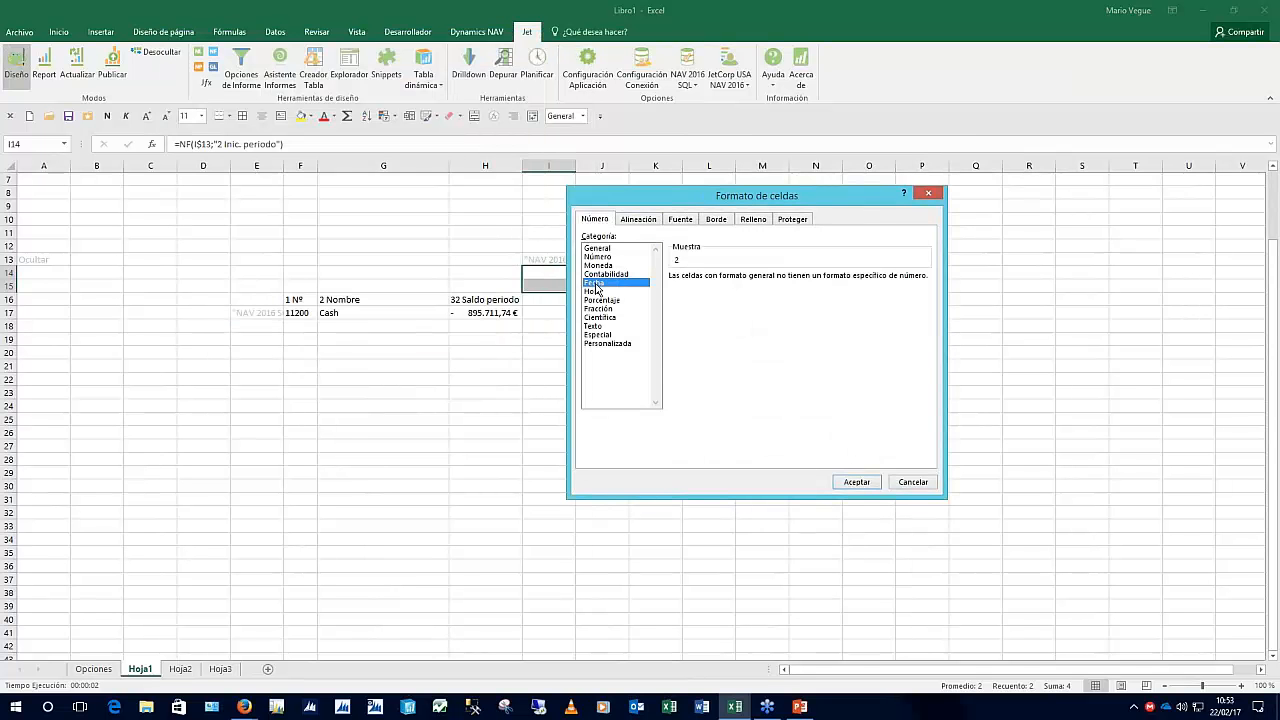
{"action": "key", "text": "Return"}
{"action": "left_click", "coordinate": [562, 262]}
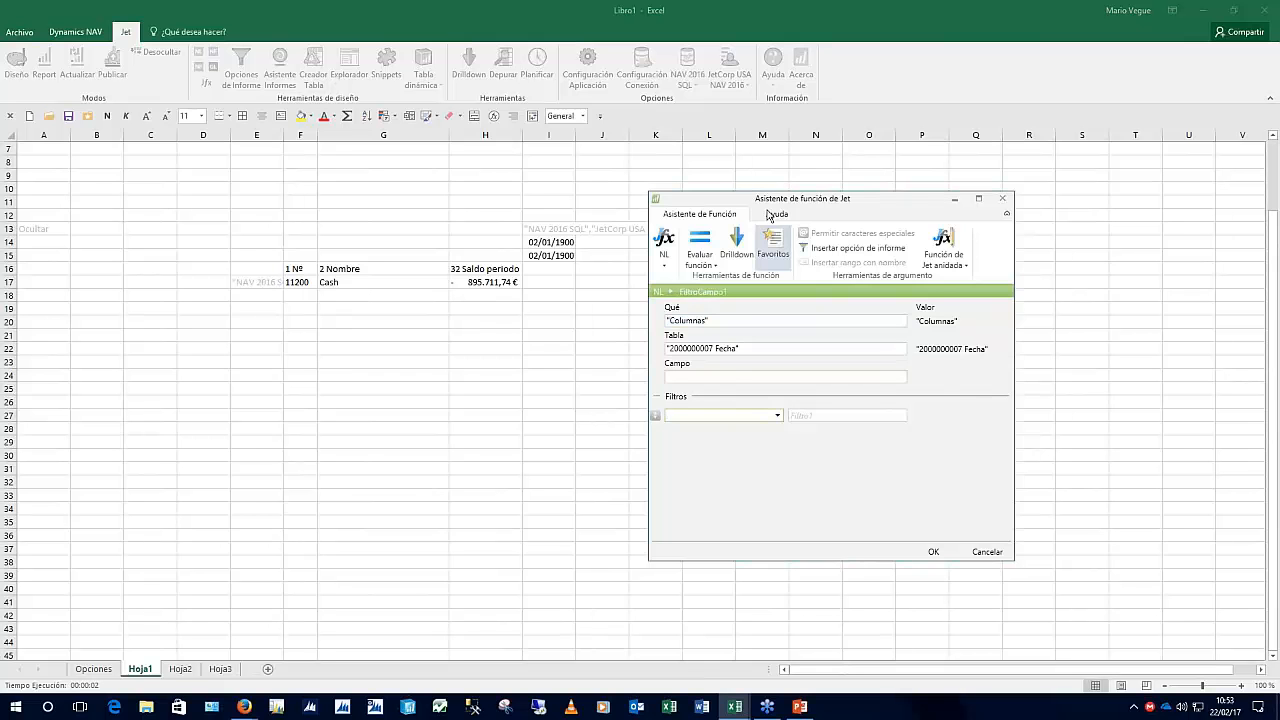
Filter the I13 formula's Inic. periodo field on the report option Opciones!$C$2
{"action": "left_click", "coordinate": [878, 248]}
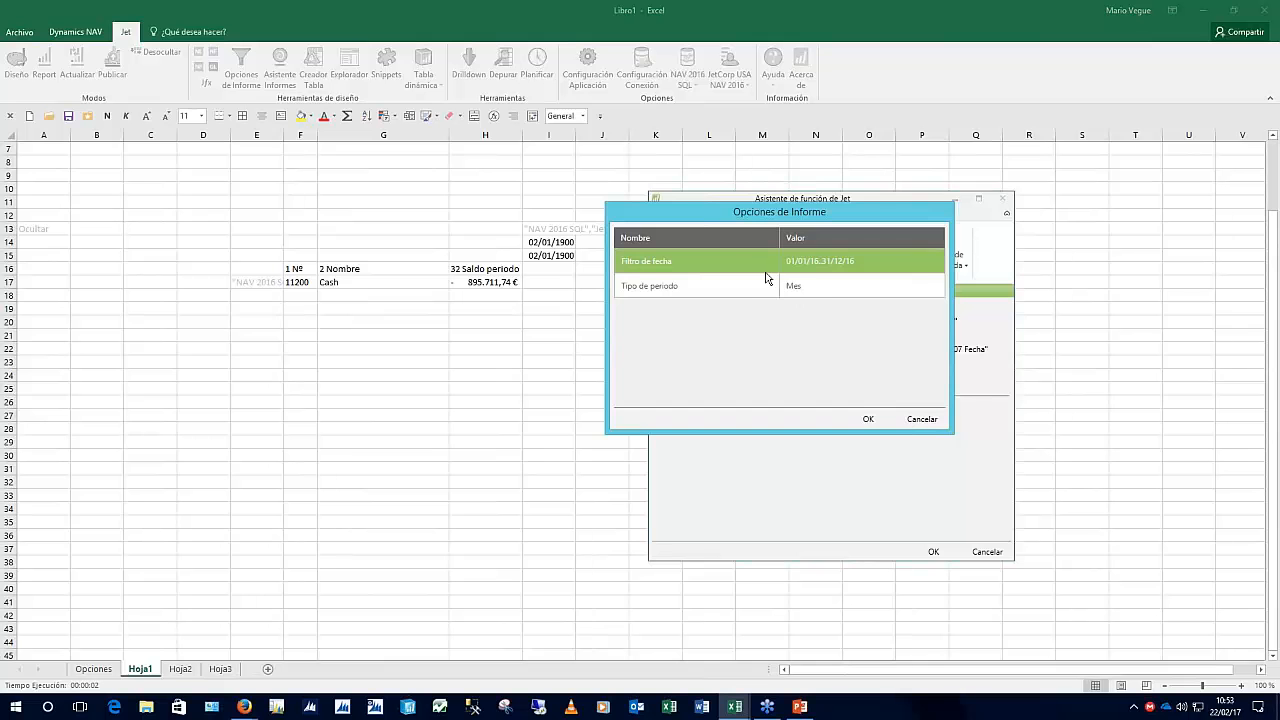
{"action": "left_click", "coordinate": [915, 421]}
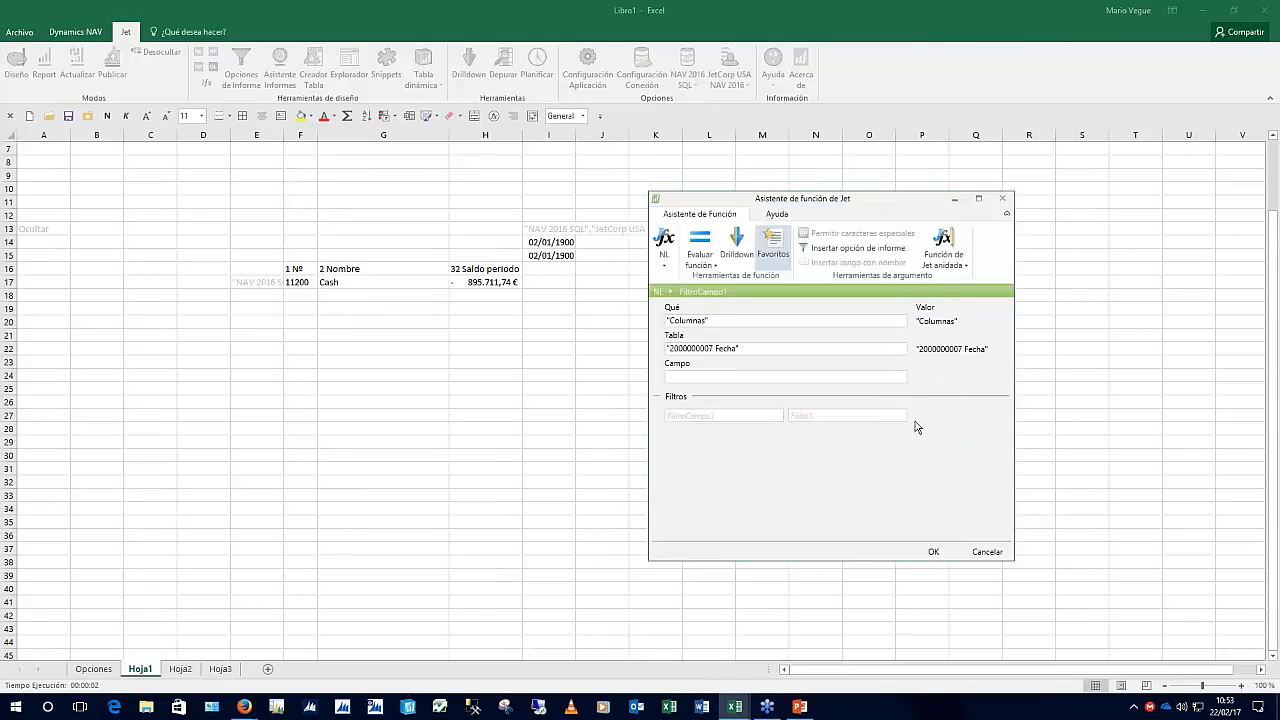
{"action": "left_click", "coordinate": [723, 416]}
{"action": "left_click", "coordinate": [775, 416]}
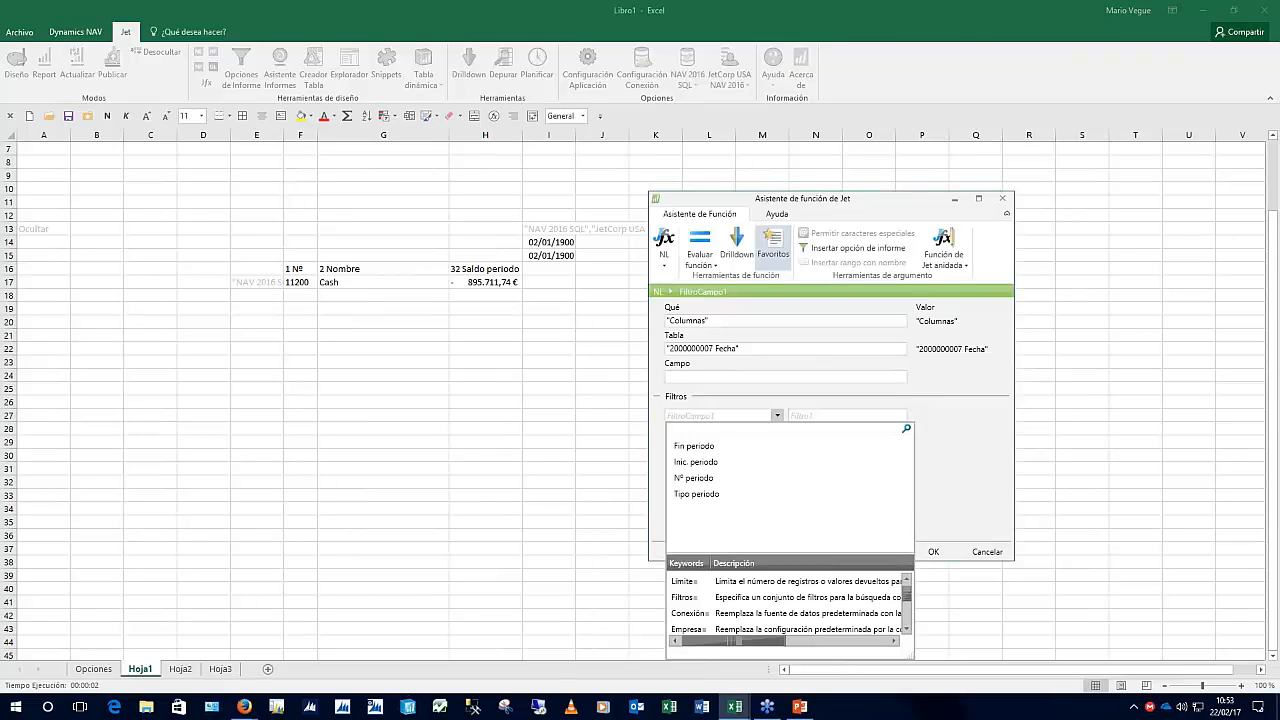
{"action": "type", "text": "ini"}
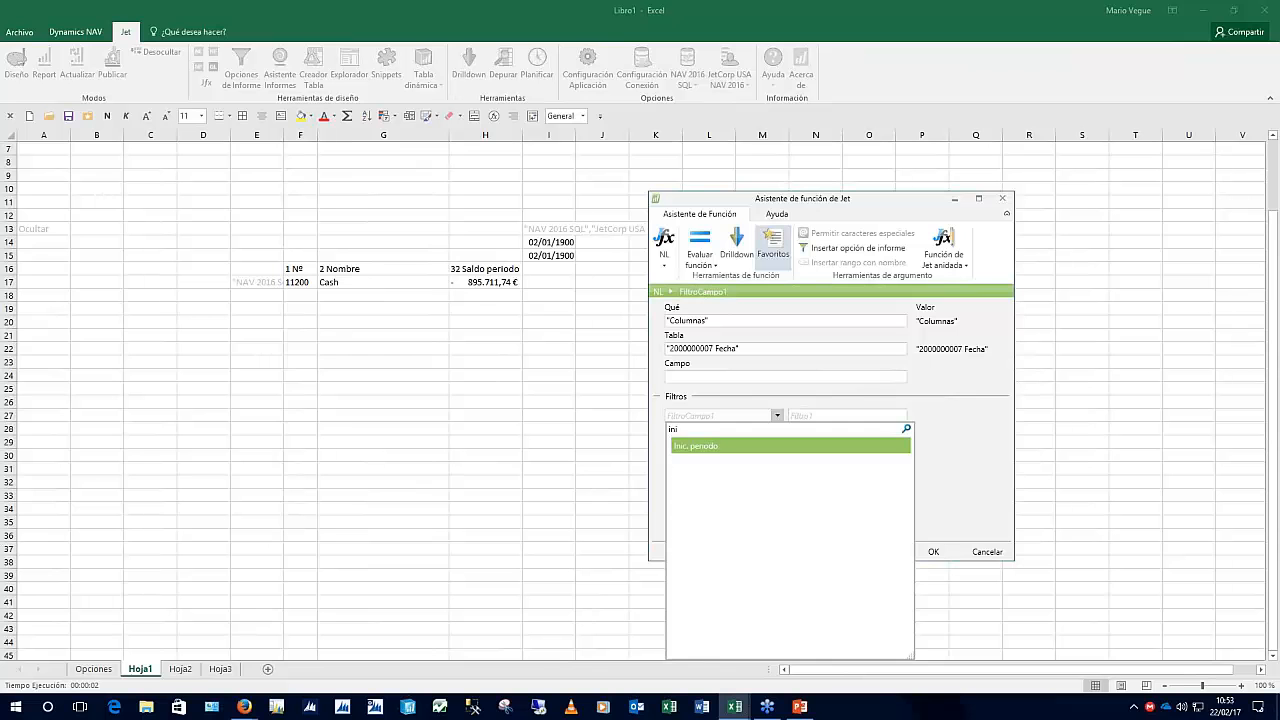
{"action": "key", "text": "Return"}
{"action": "key", "text": "Tab"}
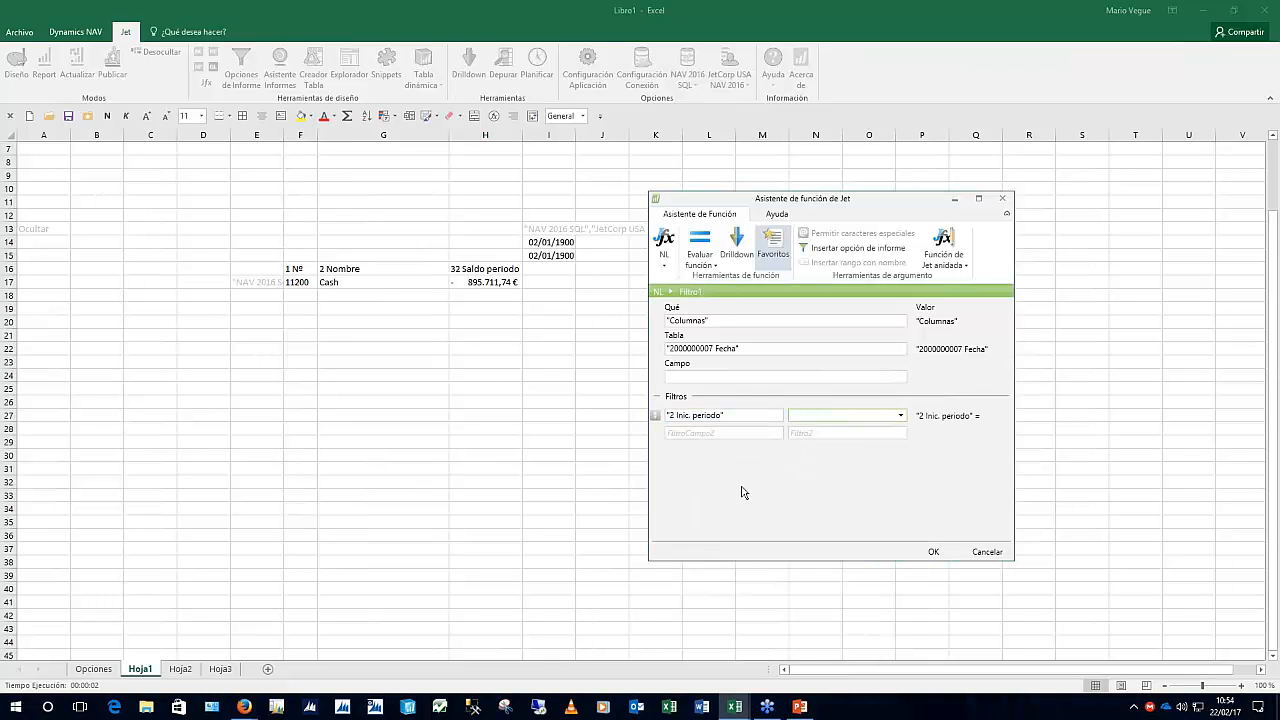
{"action": "left_click", "coordinate": [827, 248]}
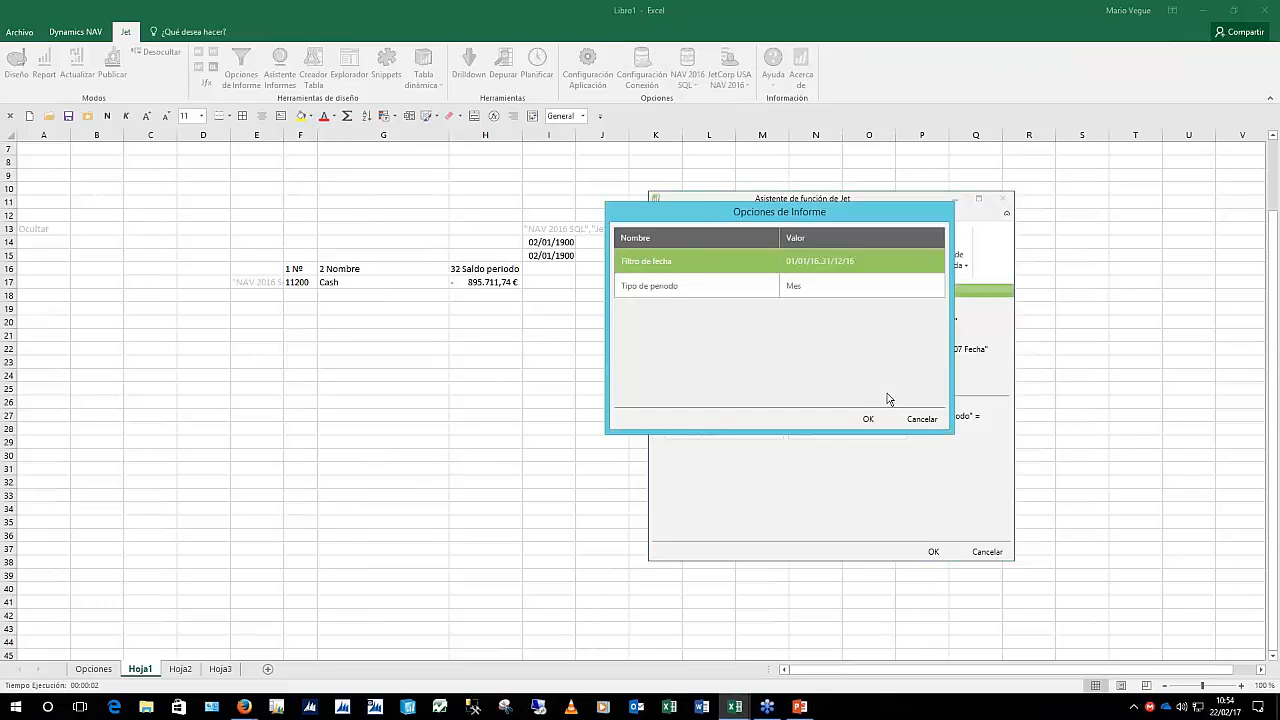
{"action": "left_click", "coordinate": [868, 419]}
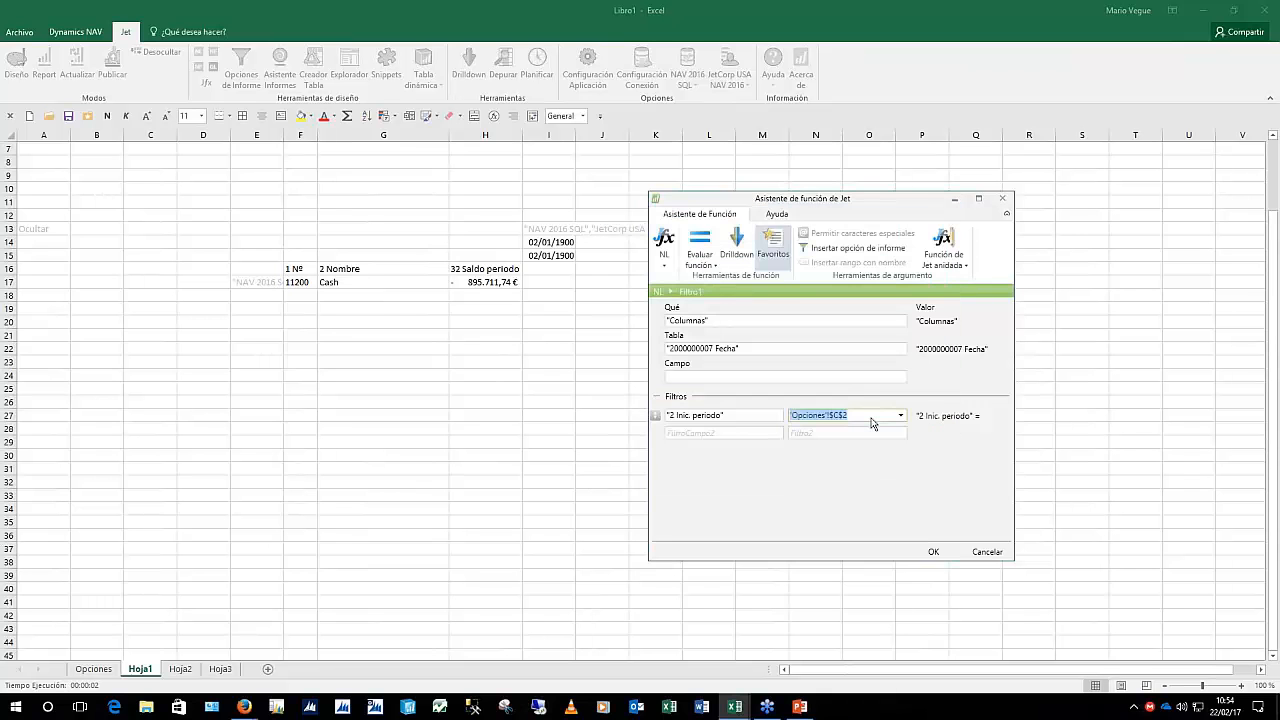
{"action": "key", "text": "Tab"}
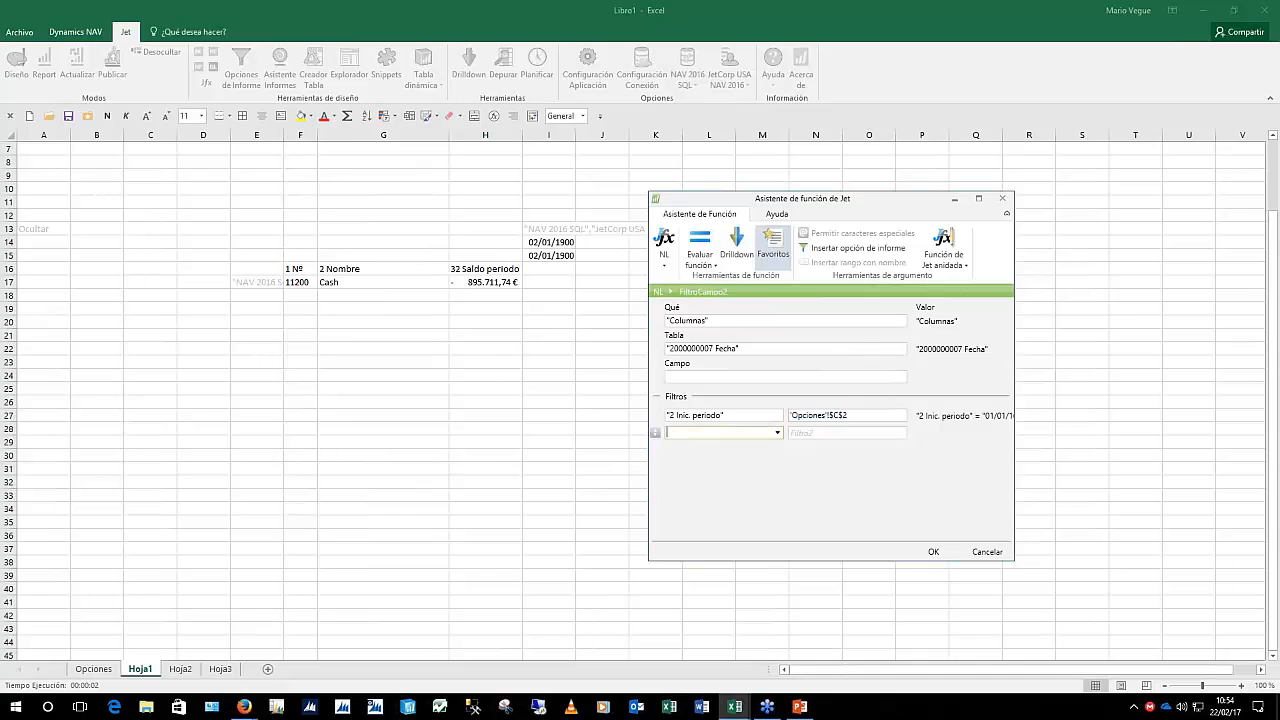
Add a Tipo periodo filter using Opciones!$C$3 and apply the formula
{"action": "left_click", "coordinate": [777, 433]}
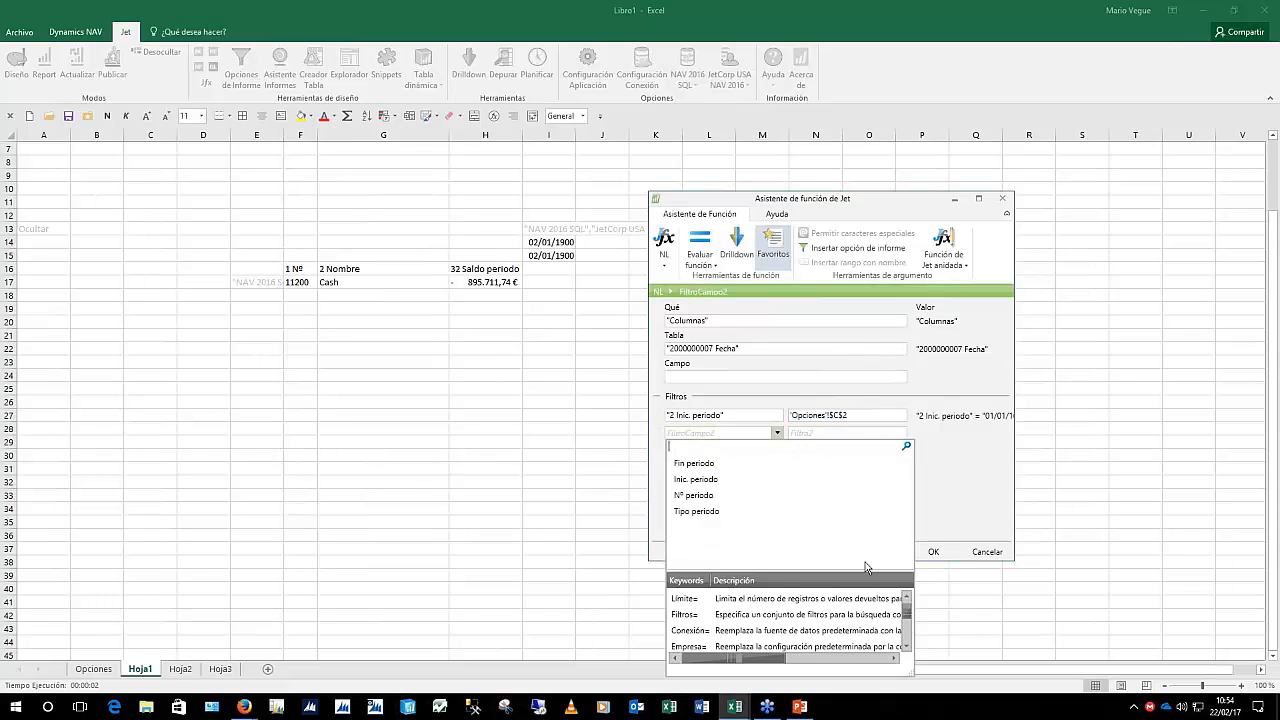
{"action": "type", "text": "tipo"}
{"action": "key", "text": "Return"}
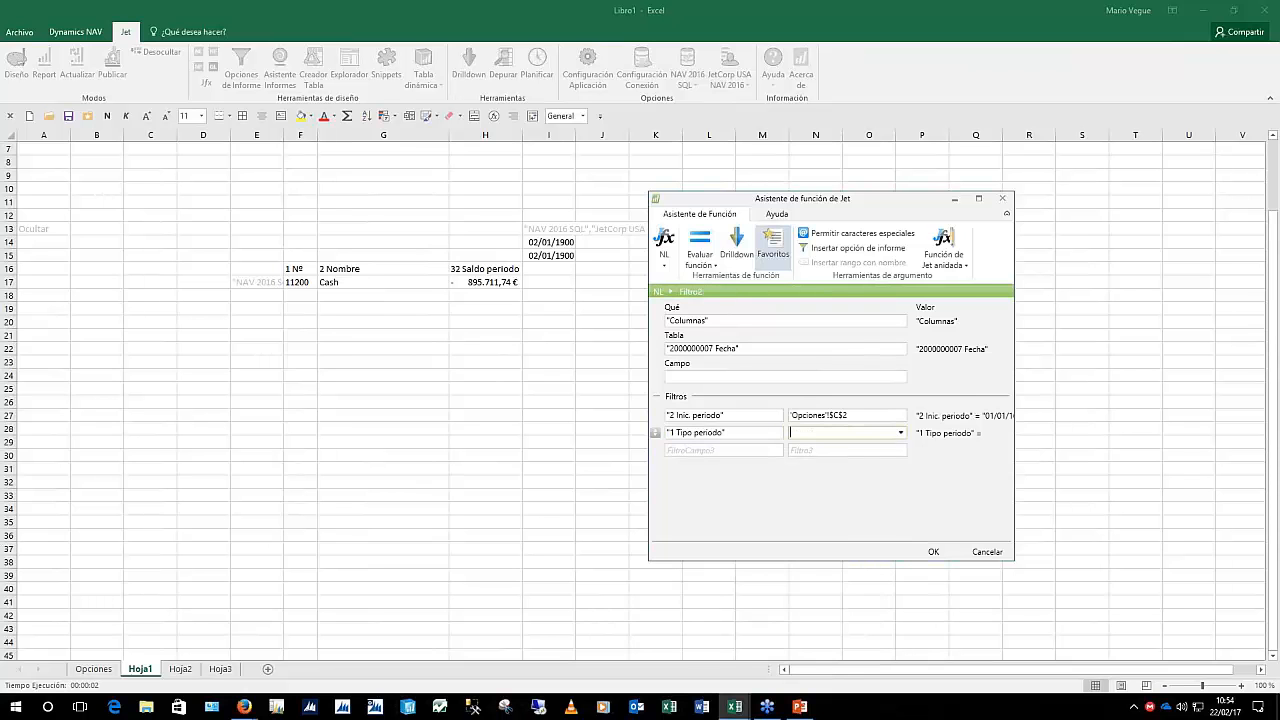
{"action": "left_click", "coordinate": [857, 249]}
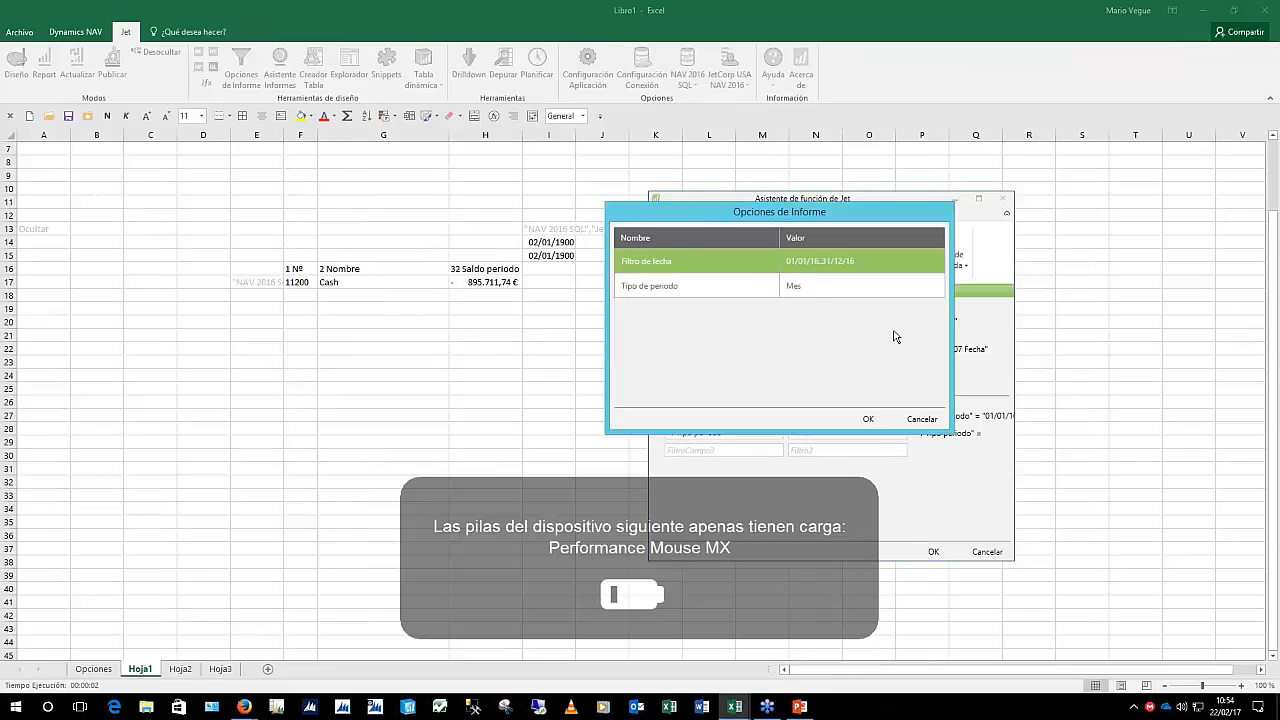
{"action": "left_click", "coordinate": [815, 288]}
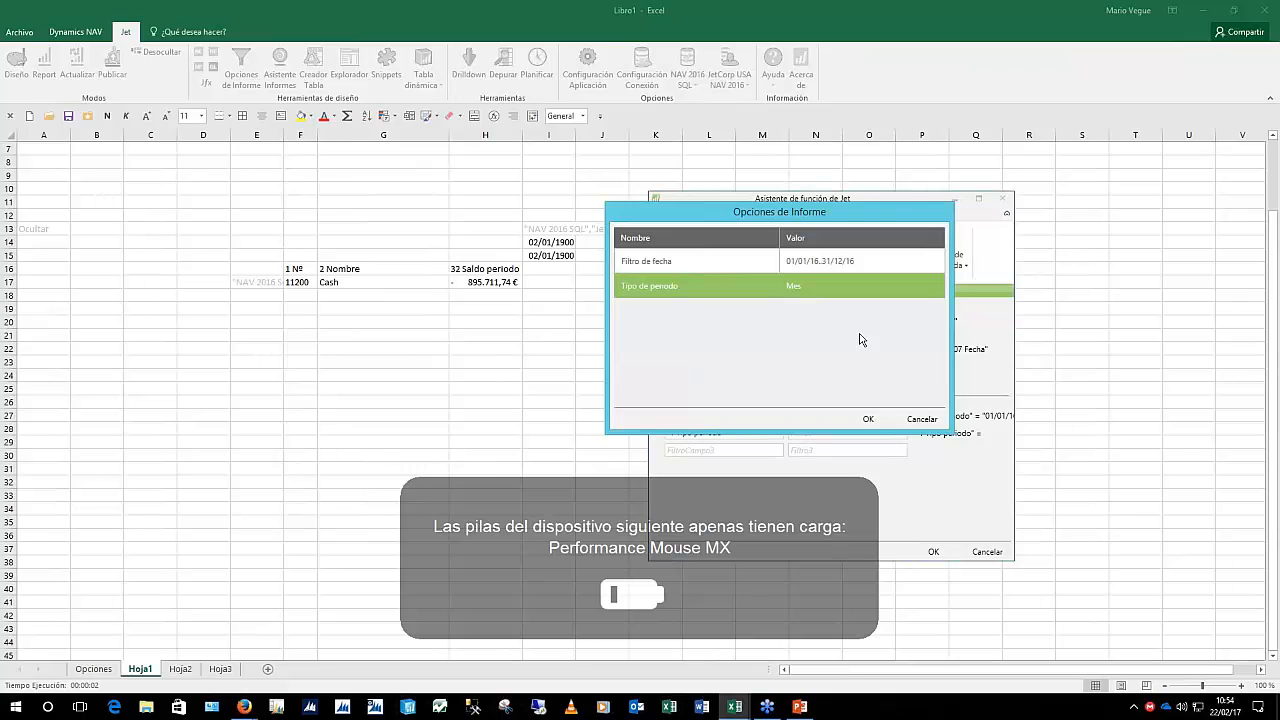
{"action": "left_click", "coordinate": [868, 419]}
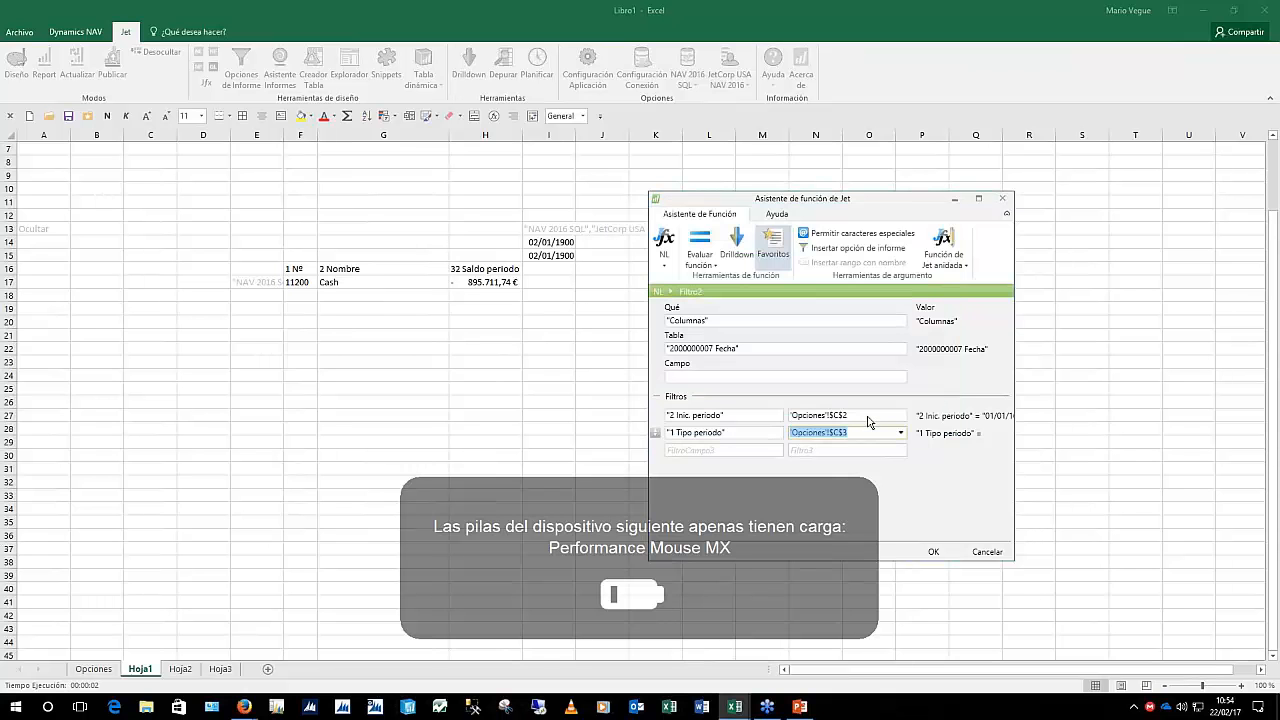
{"action": "key", "text": "Tab"}
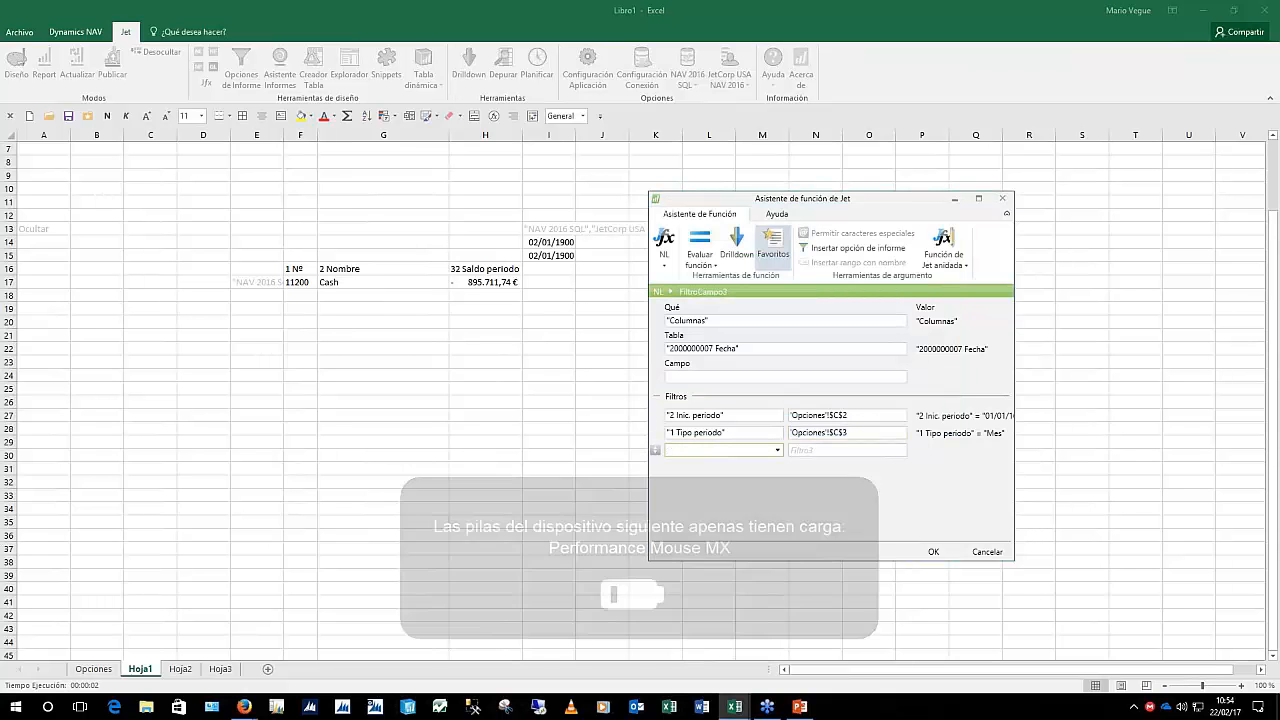
{"action": "left_click", "coordinate": [931, 553]}
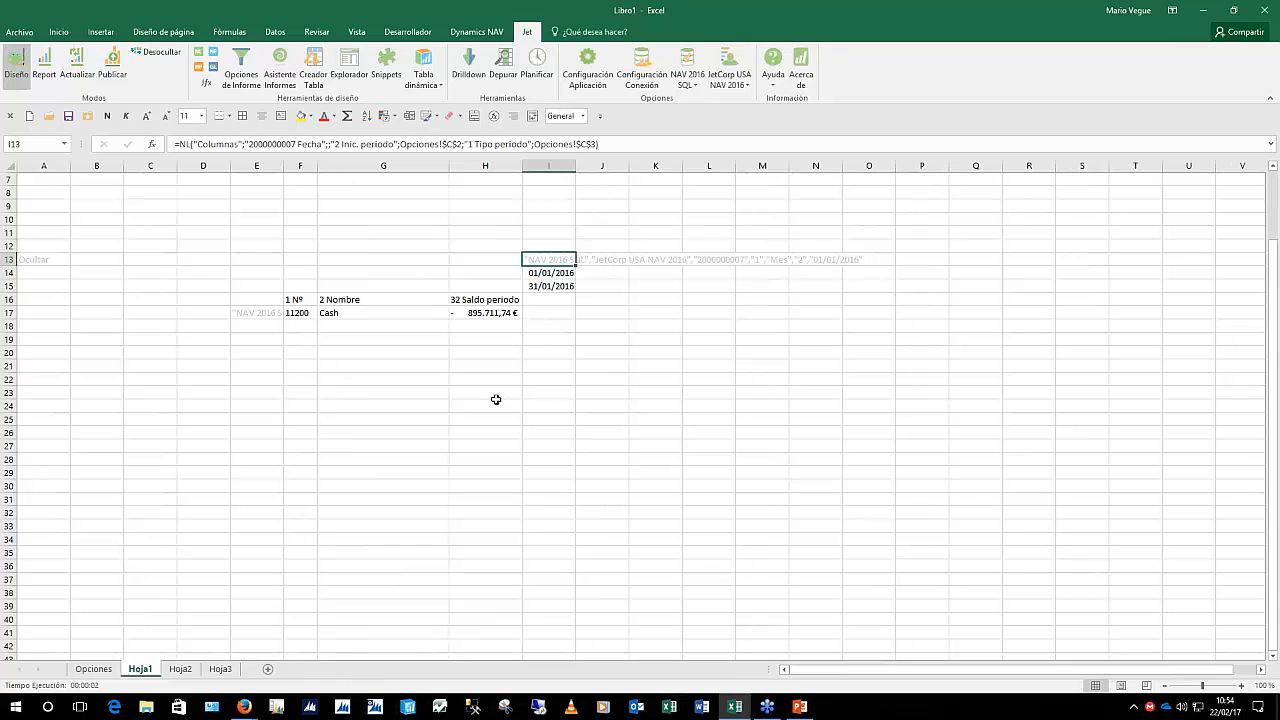
Run the report with Filtro de fecha 01/01/16..31/12/16 and Tipo de periodo Mes
{"action": "left_click", "coordinate": [44, 66]}
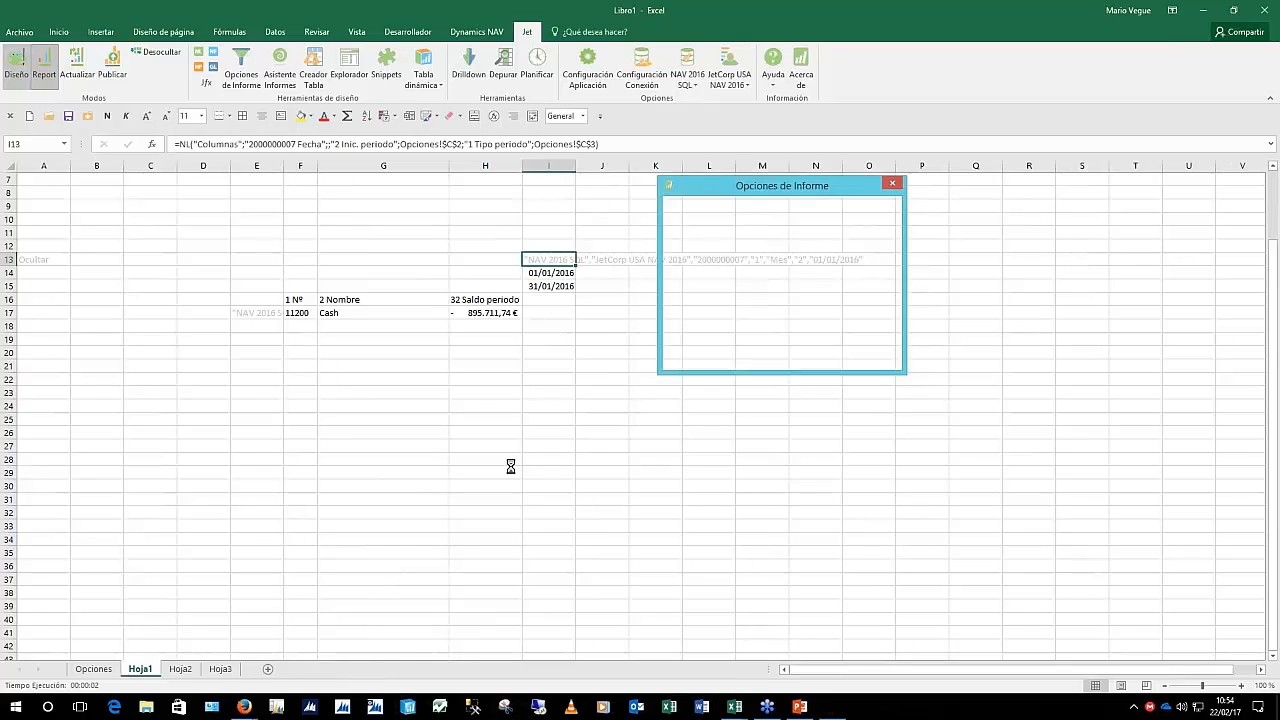
{"action": "left_click", "coordinate": [752, 242]}
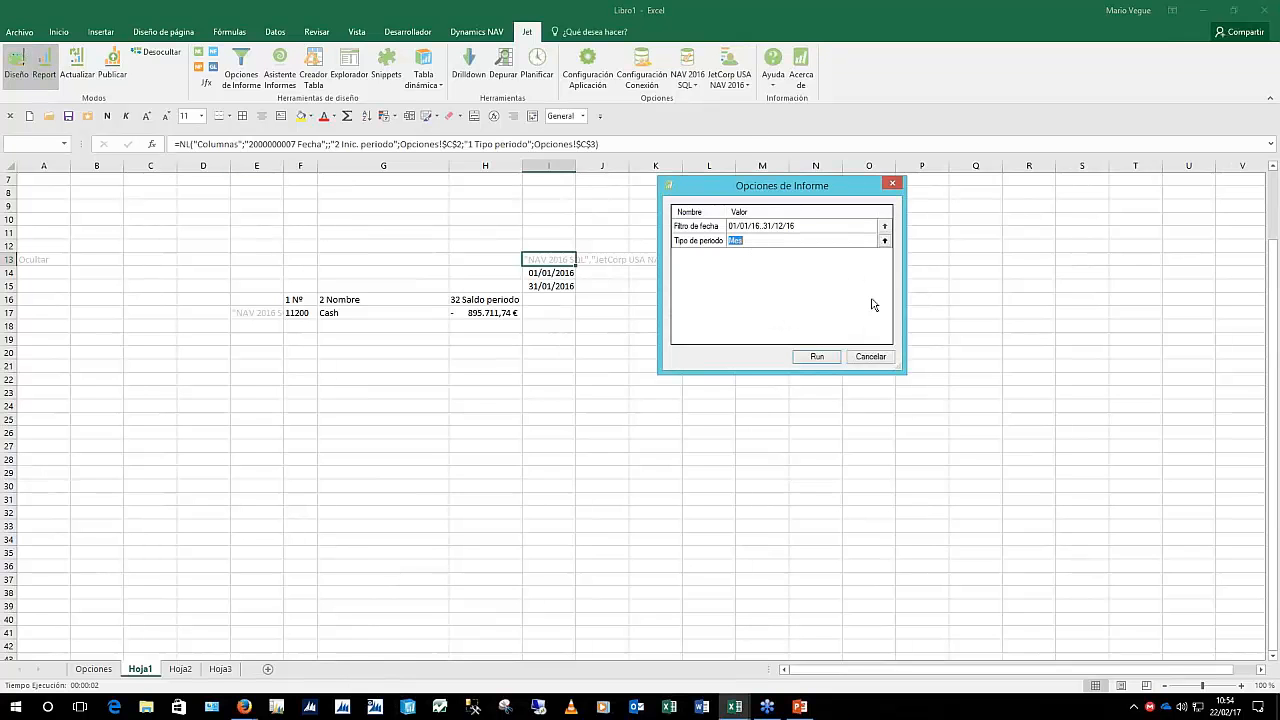
{"action": "left_click", "coordinate": [828, 227]}
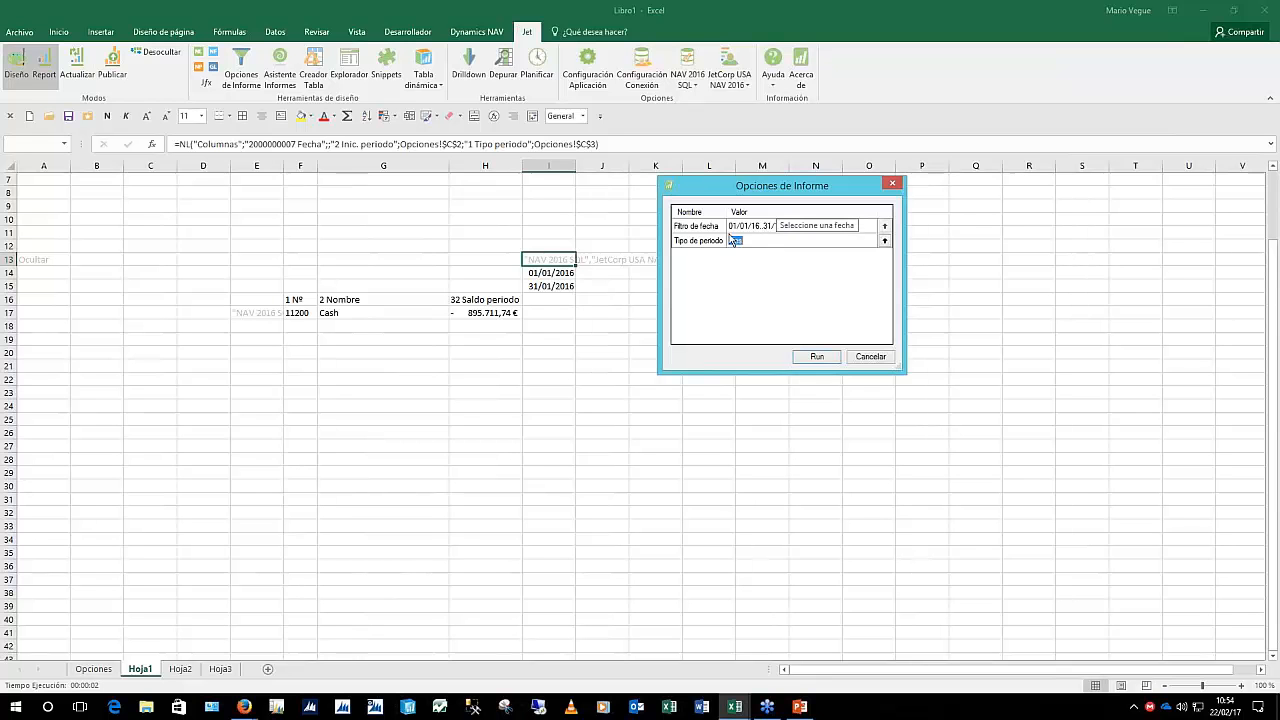
{"action": "left_click", "coordinate": [817, 357]}
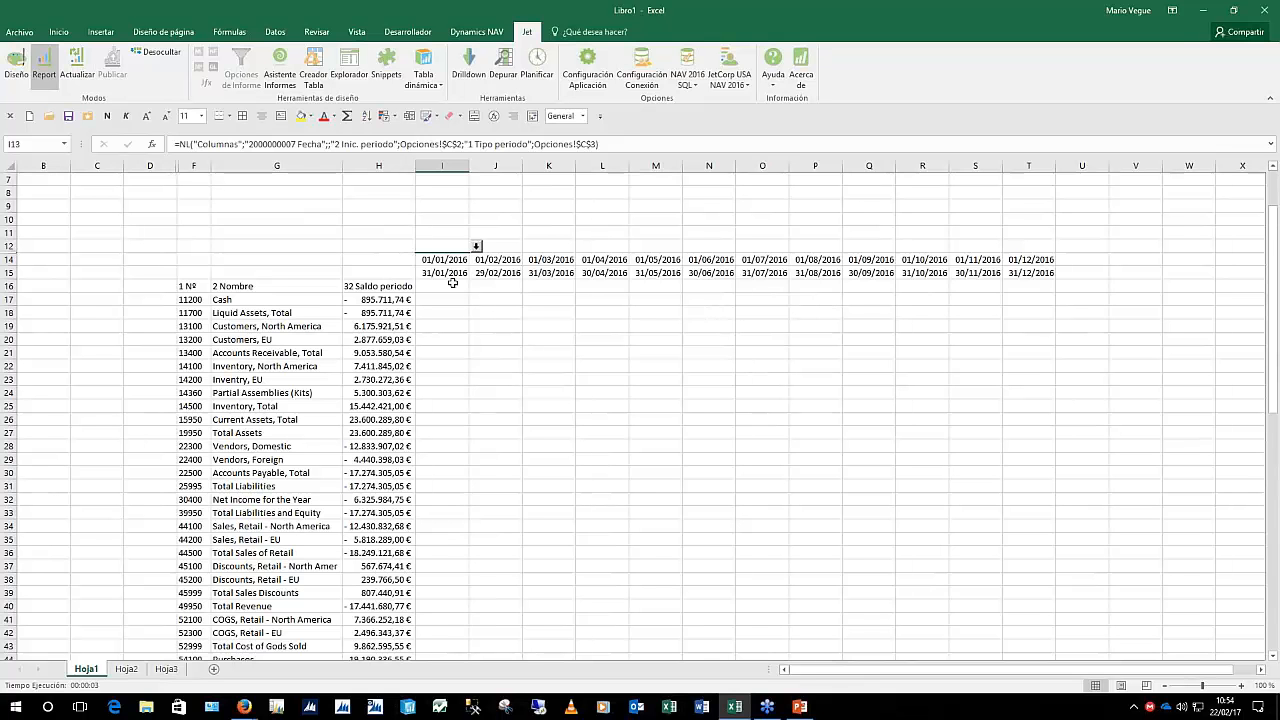
Select the empty monthly balance grid under the twelve month columns
{"action": "left_click_drag", "start_coordinate": [448, 286], "coordinate": [548, 340]}
{"action": "left_click_drag", "start_coordinate": [719, 480], "coordinate": [1046, 623]}
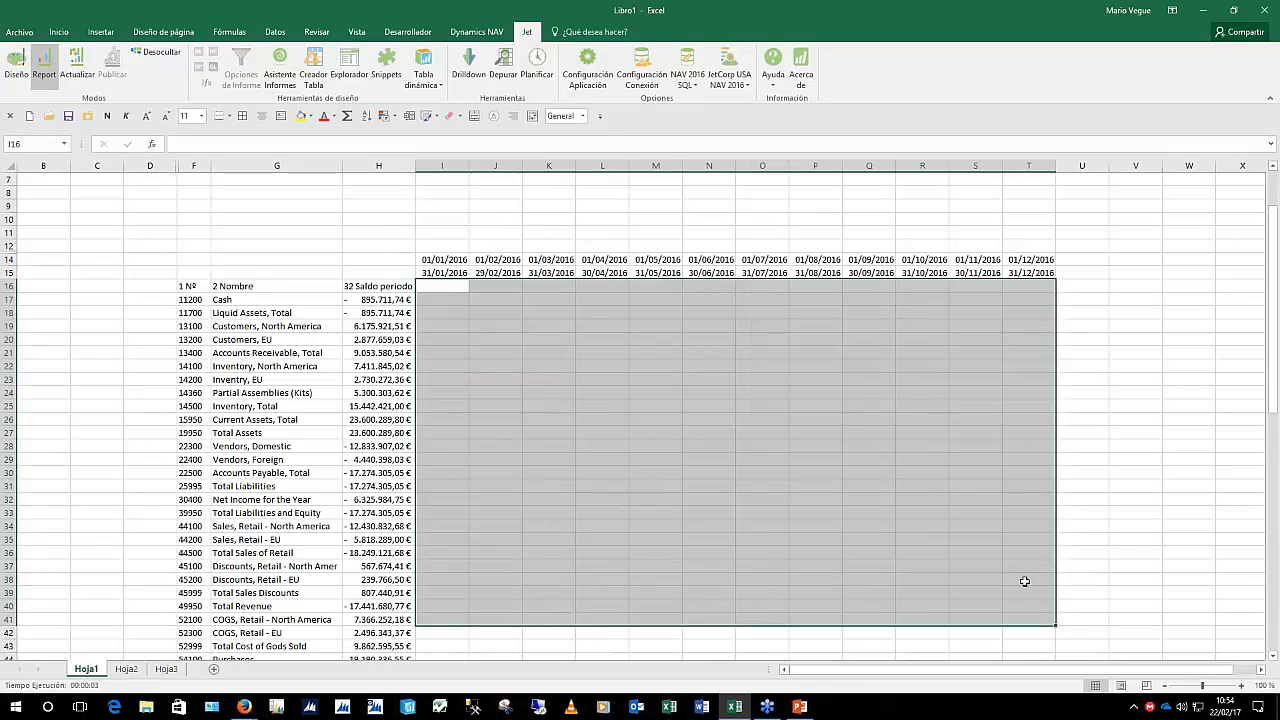
{"action": "left_click", "coordinate": [679, 365]}
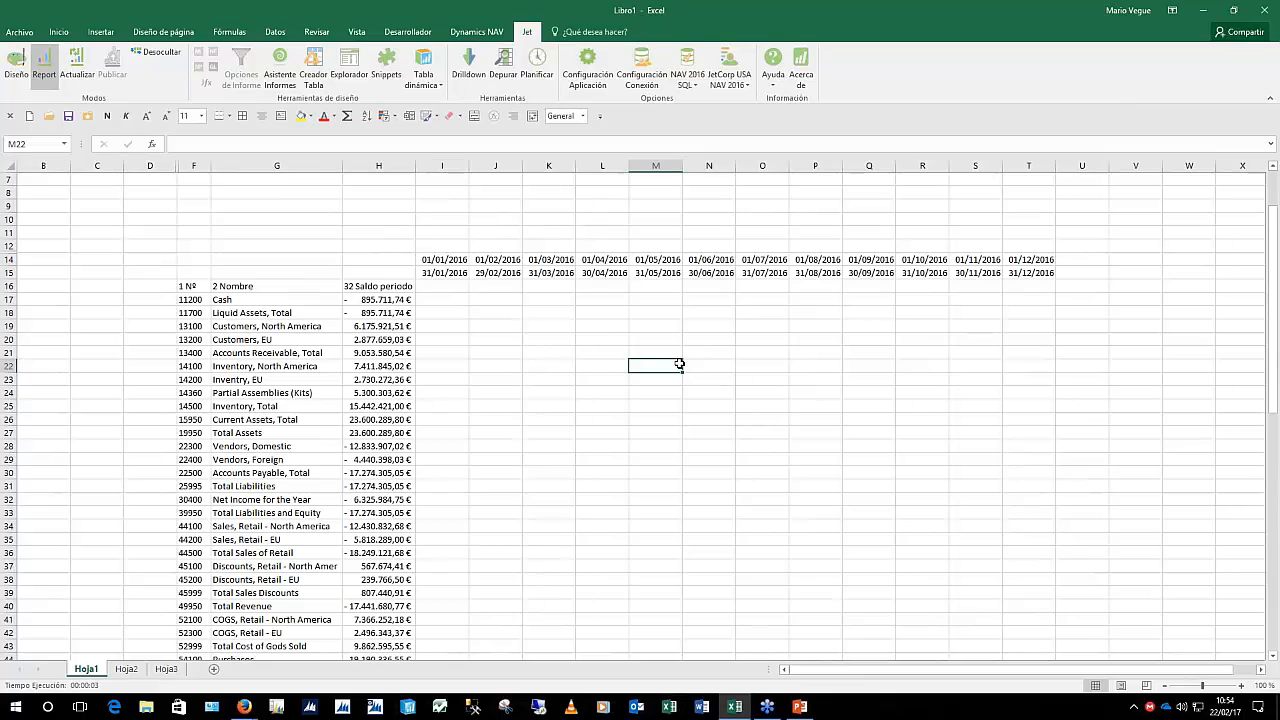
{"action": "left_click_drag", "start_coordinate": [442, 286], "coordinate": [1046, 286]}
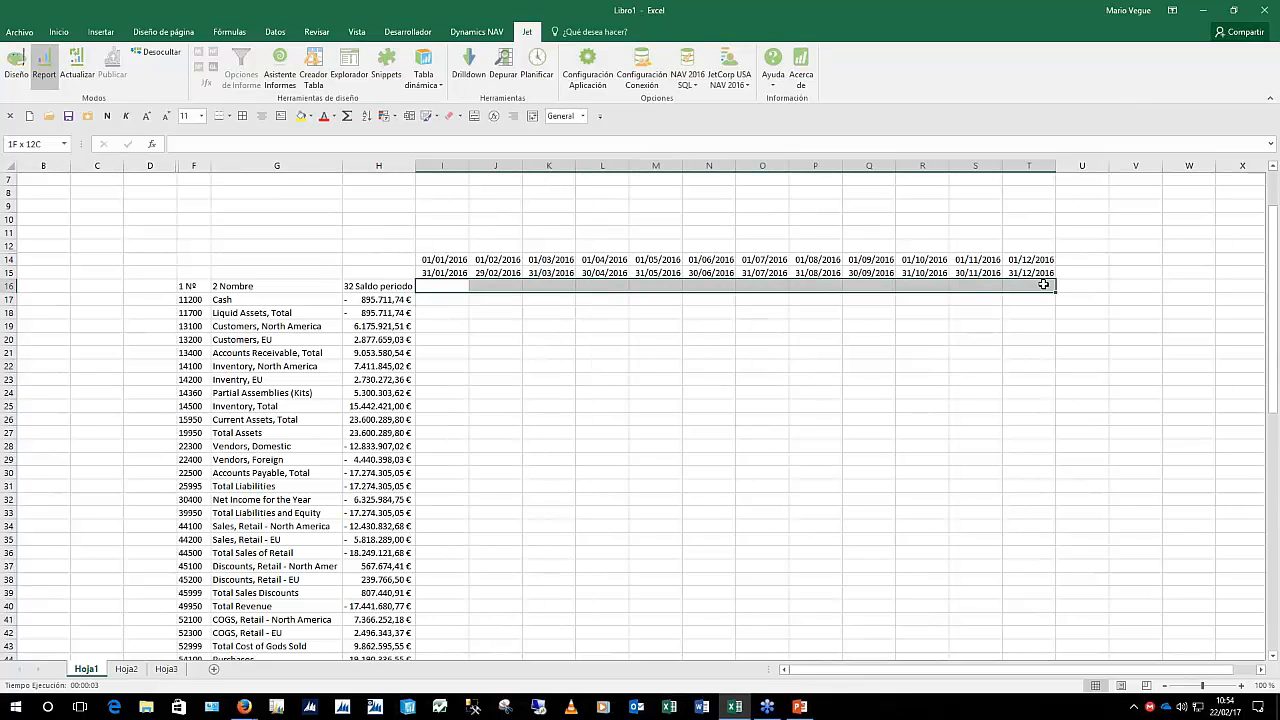
Back in design, enter =TEXTO(I14;"mmmm - aa") in I16 as the month heading
{"action": "left_click", "coordinate": [16, 64]}
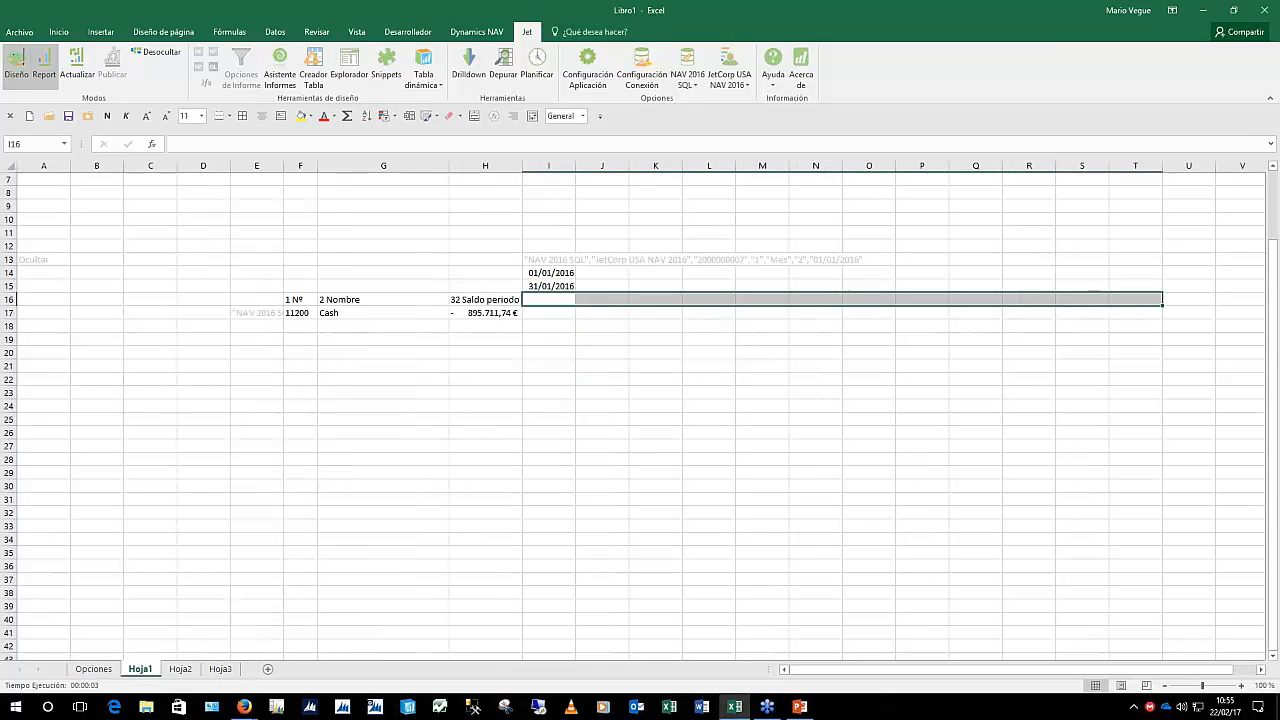
{"action": "key", "text": "F2"}
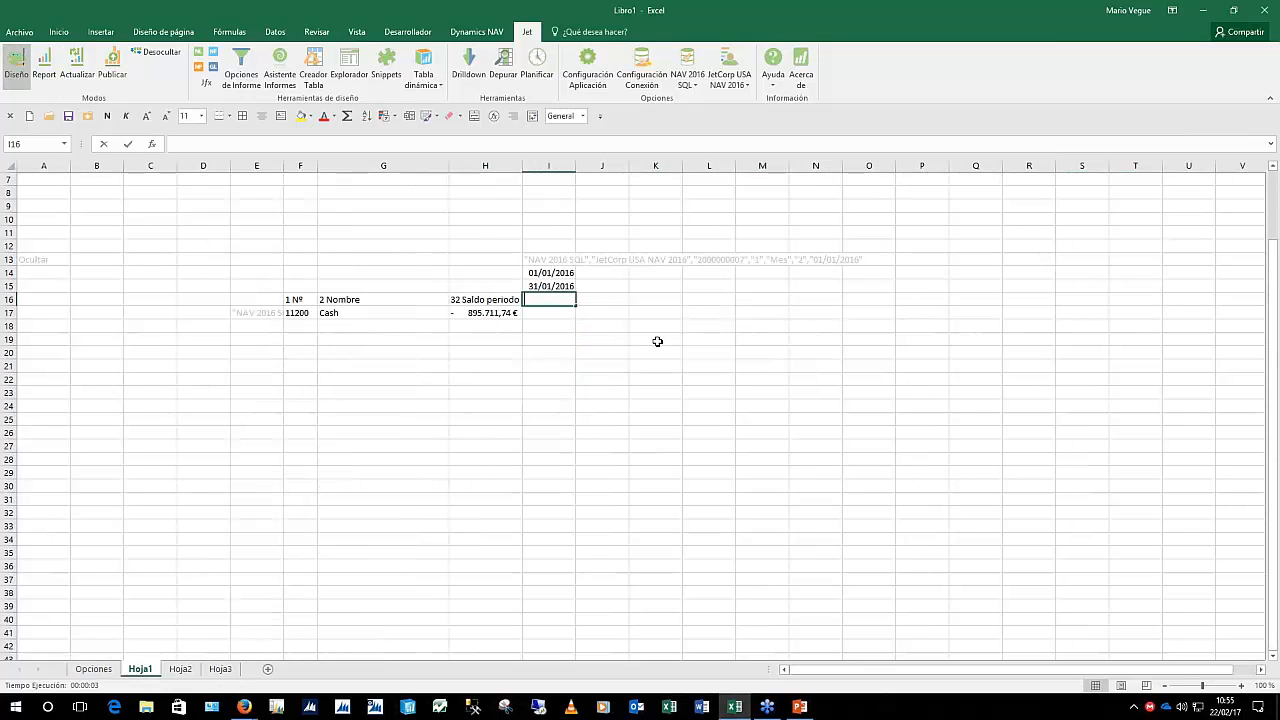
{"action": "type", "text": "=tex"}
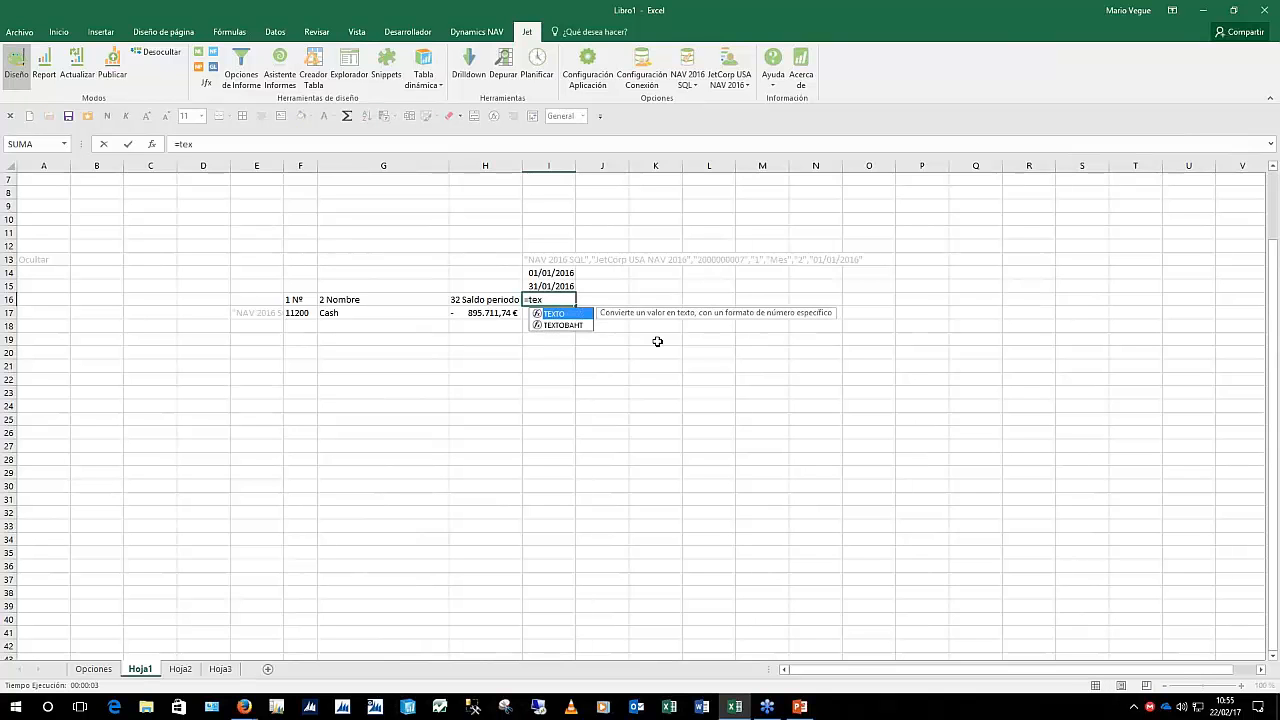
{"action": "key", "text": "Tab"}
{"action": "key", "text": "Up"}
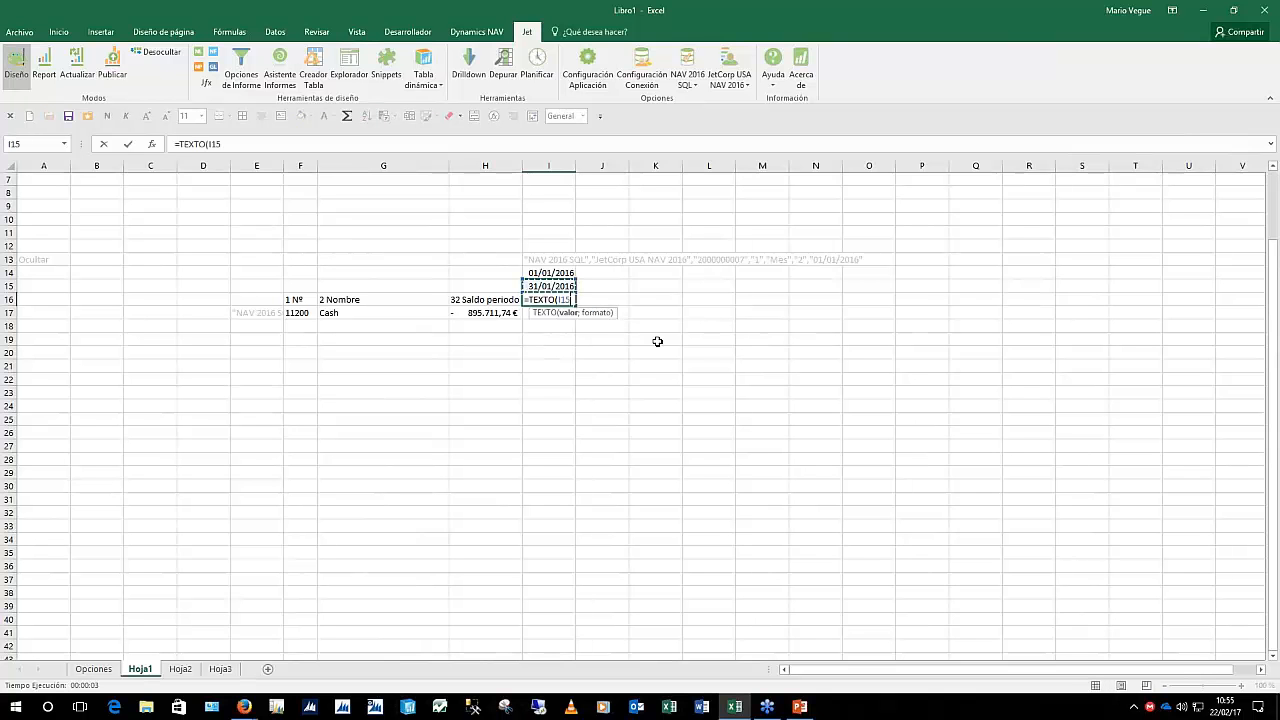
{"action": "key", "text": "Up"}
{"action": "type", "text": ";\"mmmm - aa"}
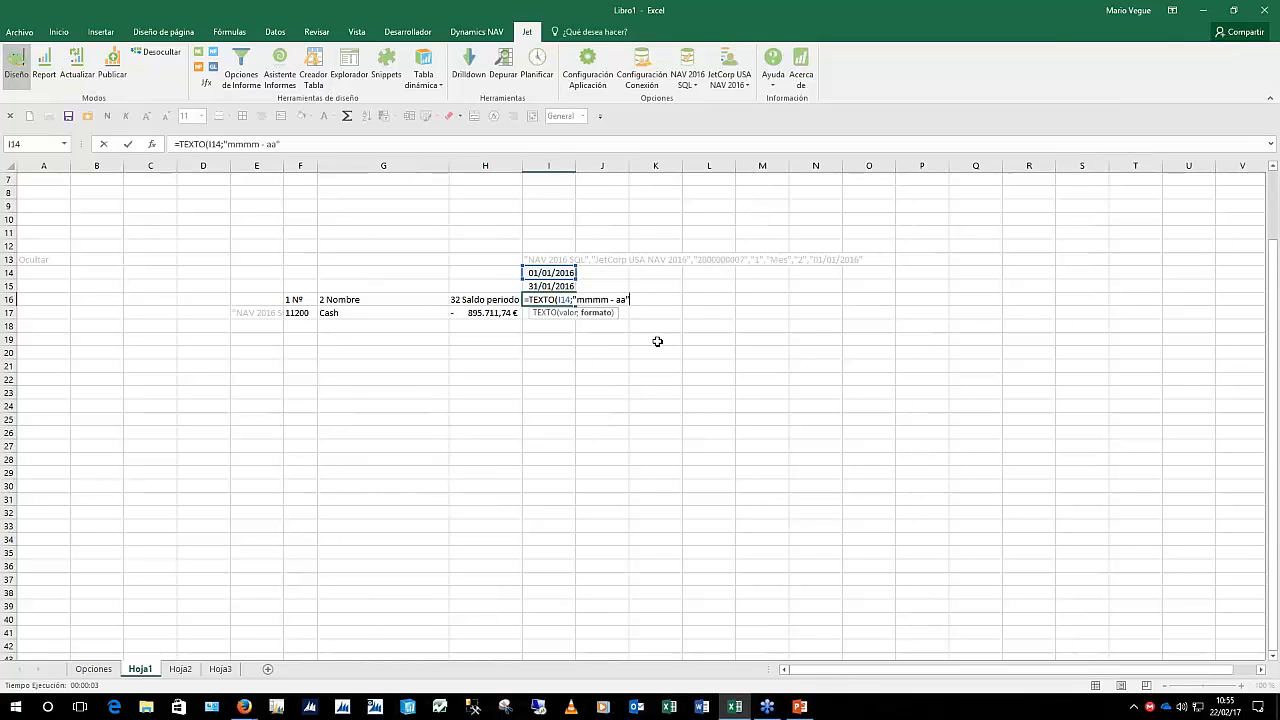
{"action": "type", "text": "\")"}
{"action": "key", "text": "Return"}
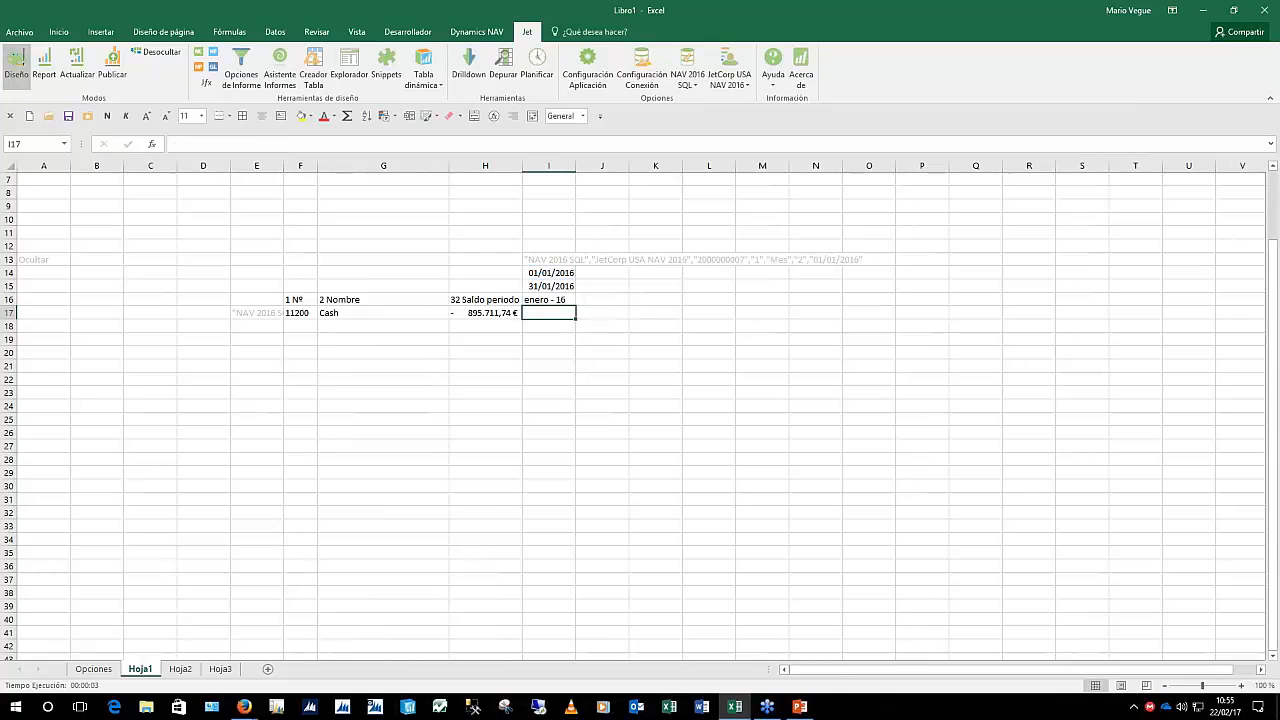
{"action": "key", "text": "Up"}
{"action": "scroll", "coordinate": [390, 28], "scroll_direction": "up", "scroll_amount": 1}
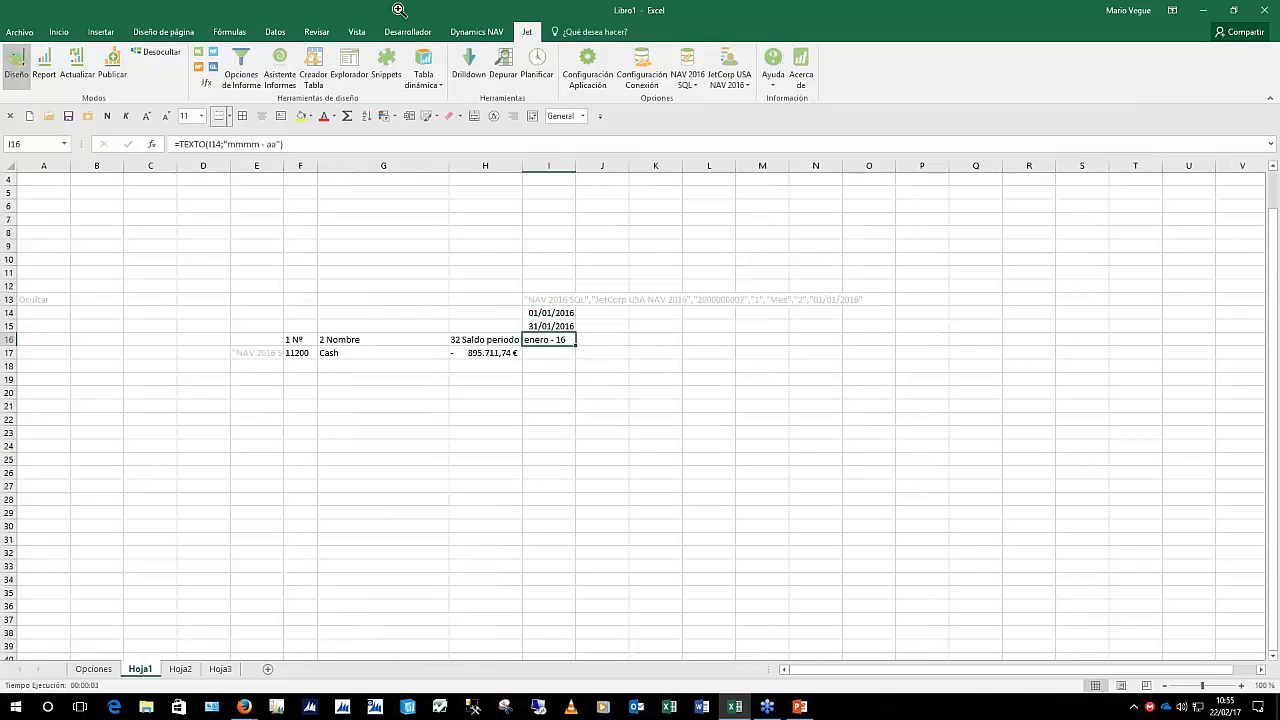
{"action": "left_click", "coordinate": [182, 143]}
{"action": "key", "text": "Escape"}
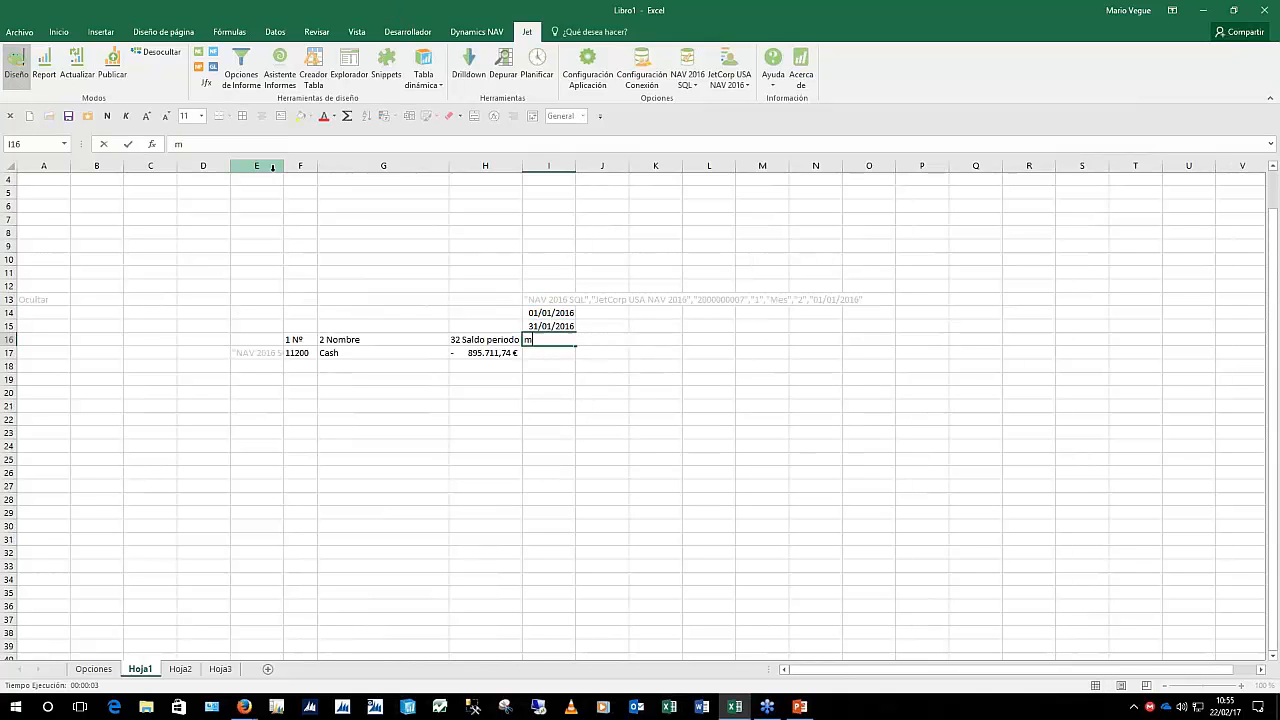
Wrap the I16 heading formula in MAYUSC so it reads ENERO - 16
{"action": "left_click", "coordinate": [177, 144]}
{"action": "type", "text": "m"}
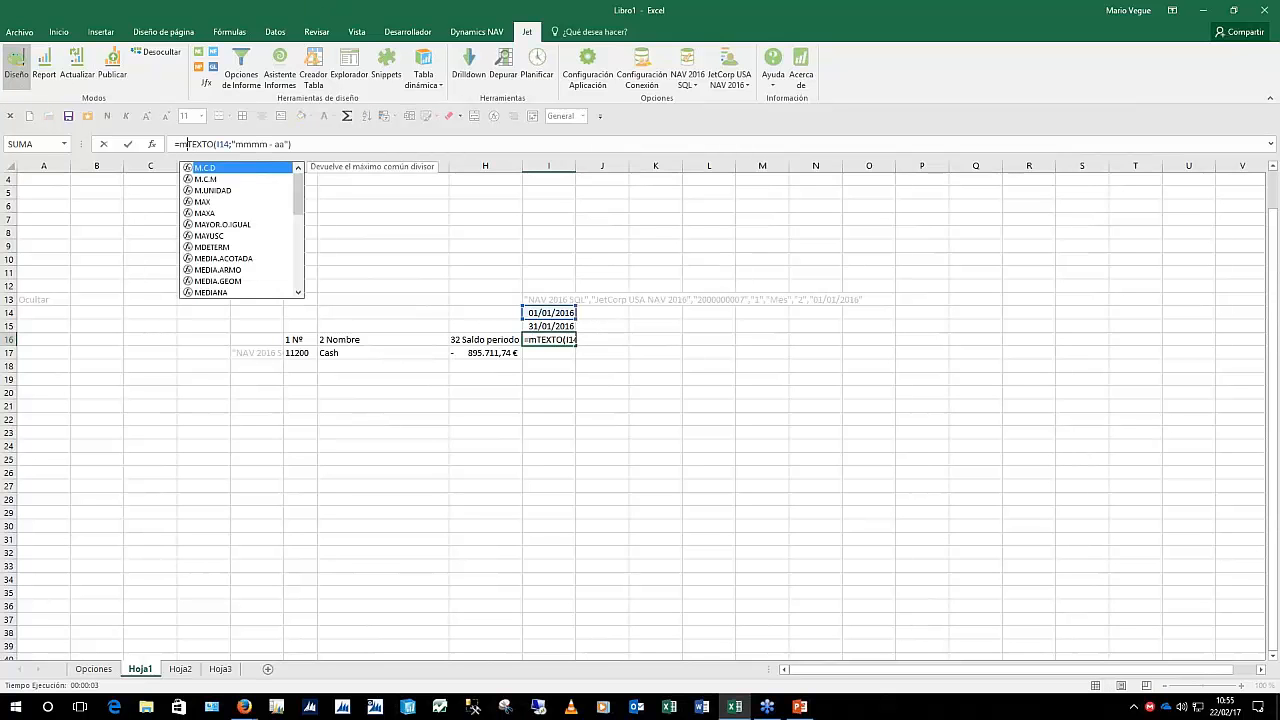
{"action": "type", "text": "ayus"}
{"action": "key", "text": "Tab"}
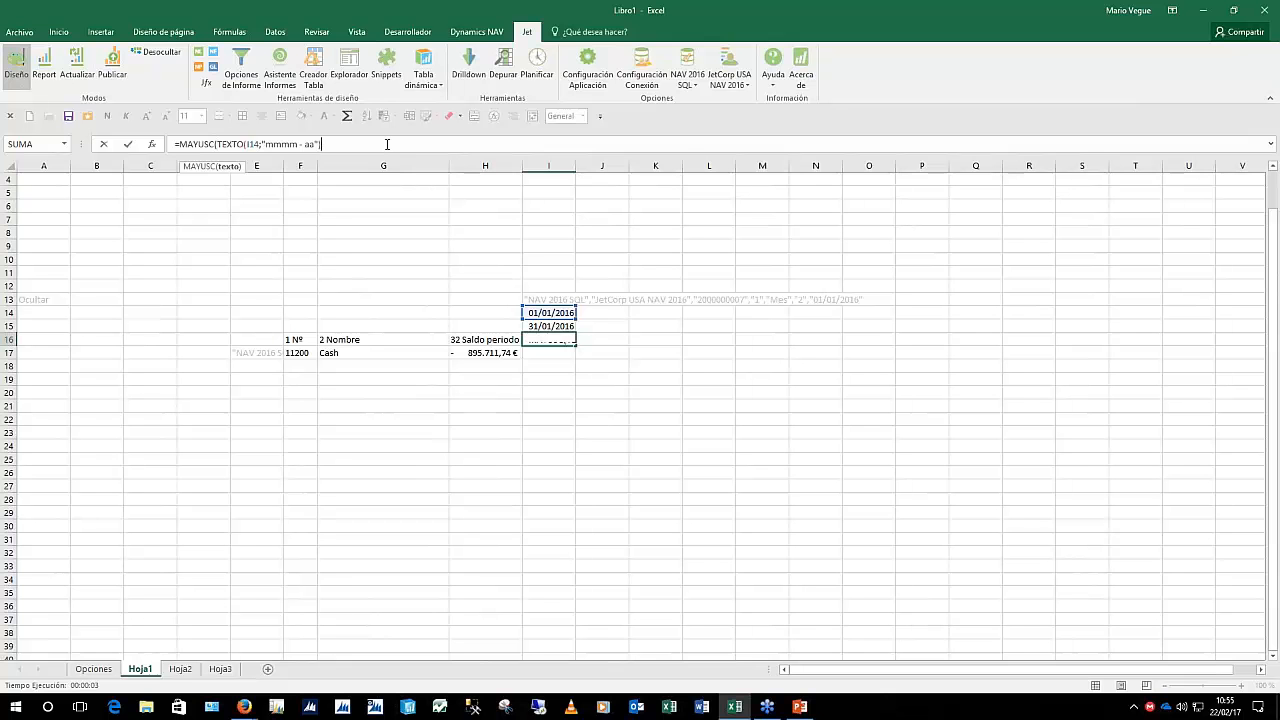
{"action": "key", "text": "End"}
{"action": "type", "text": ")"}
{"action": "key", "text": "ctrl+Return"}
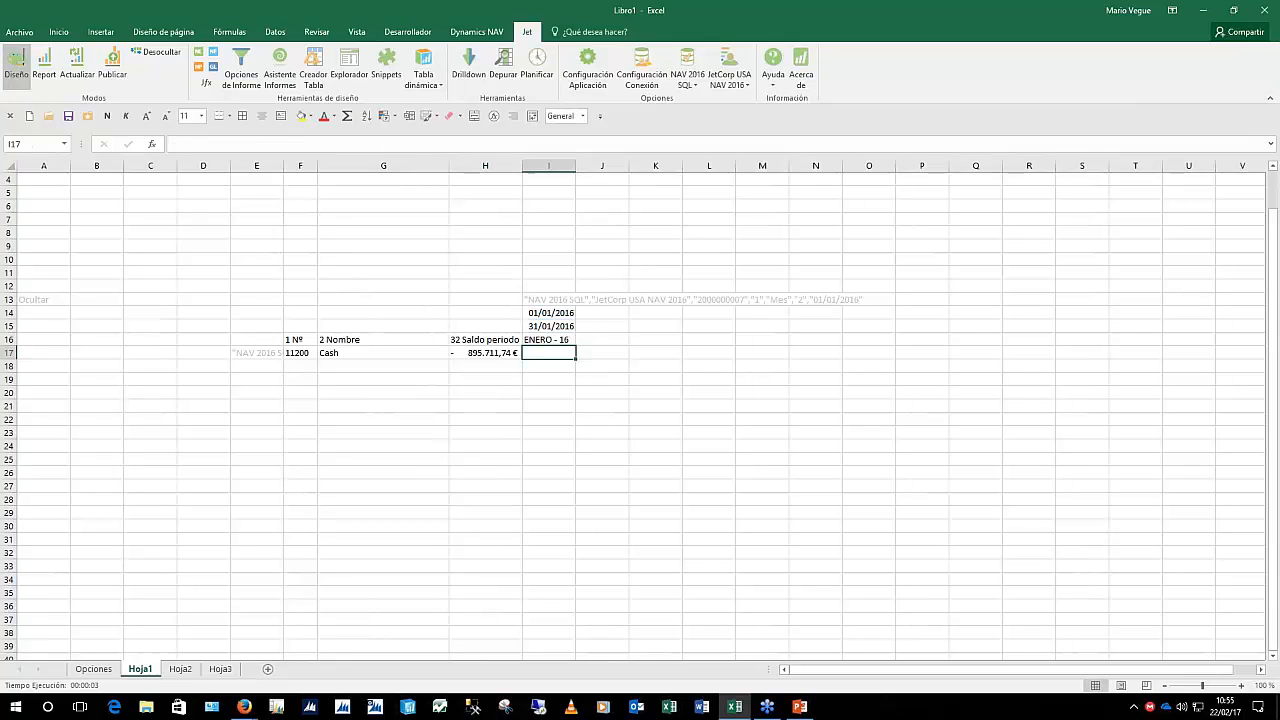
Apply the Título 2 cell style to F16:I16 and widen column I to fit
{"action": "key", "text": "shift+Left"}
{"action": "key", "text": "shift+Left"}
{"action": "key", "text": "shift+Left"}
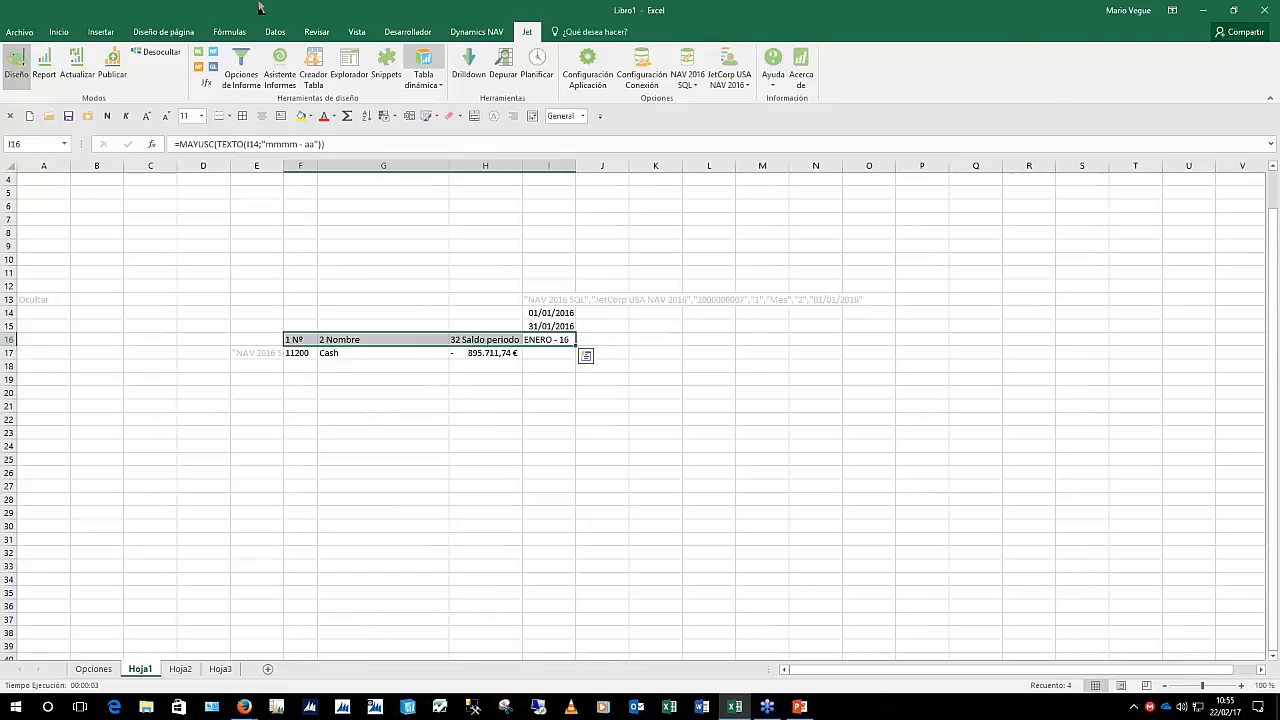
{"action": "left_click", "coordinate": [59, 31]}
{"action": "left_click", "coordinate": [986, 86]}
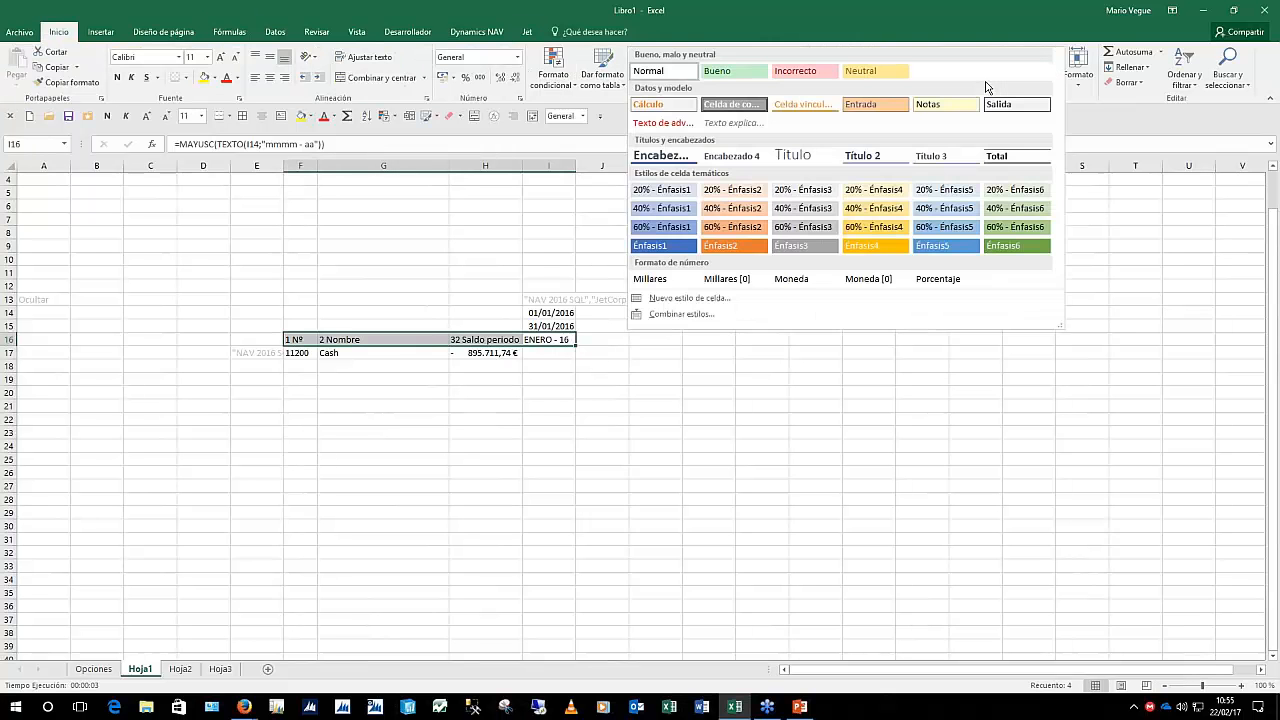
{"action": "left_click", "coordinate": [878, 152]}
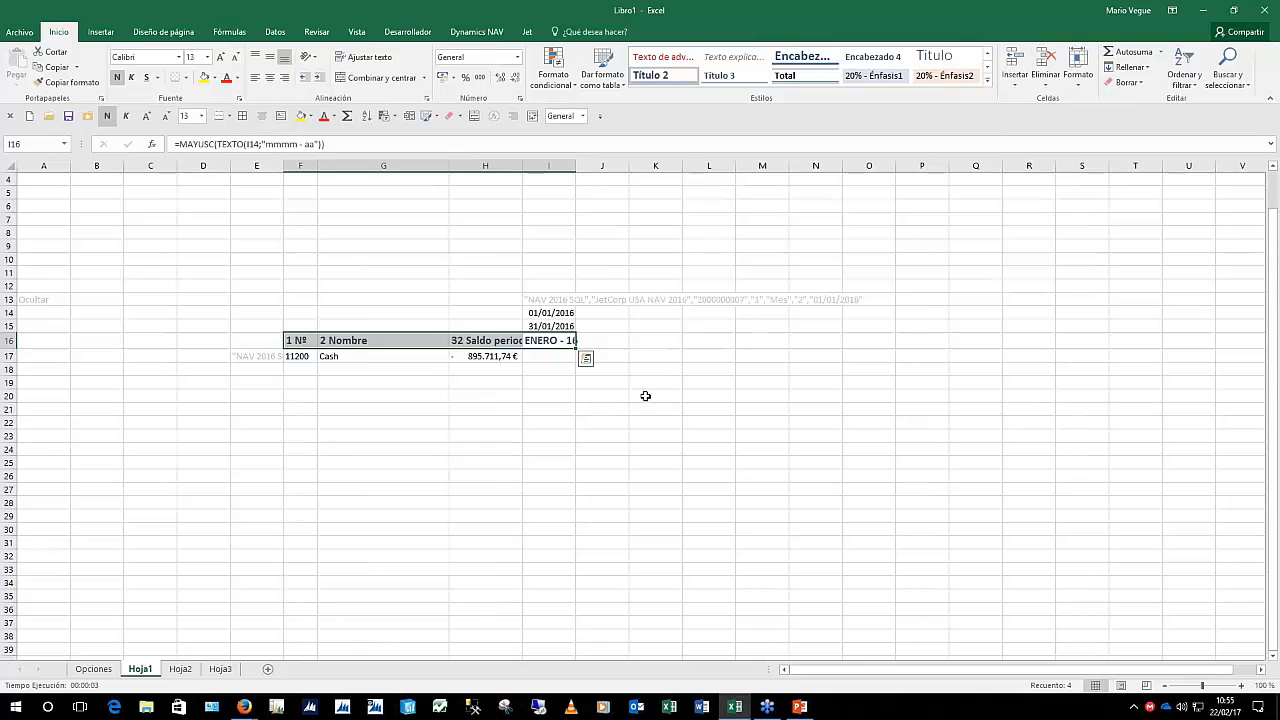
{"action": "left_click_drag", "start_coordinate": [575, 165], "coordinate": [611, 170]}
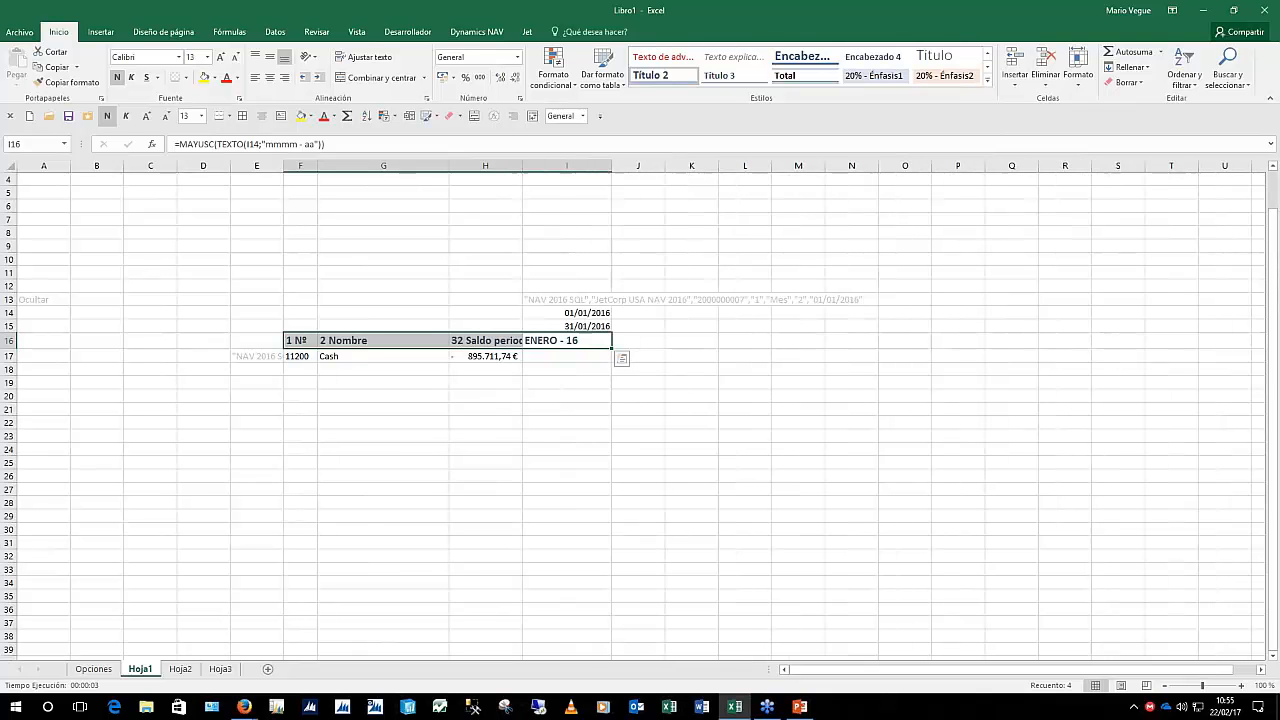
{"action": "left_click", "coordinate": [391, 222]}
{"action": "scroll", "coordinate": [388, 270], "scroll_direction": "up", "scroll_amount": 1}
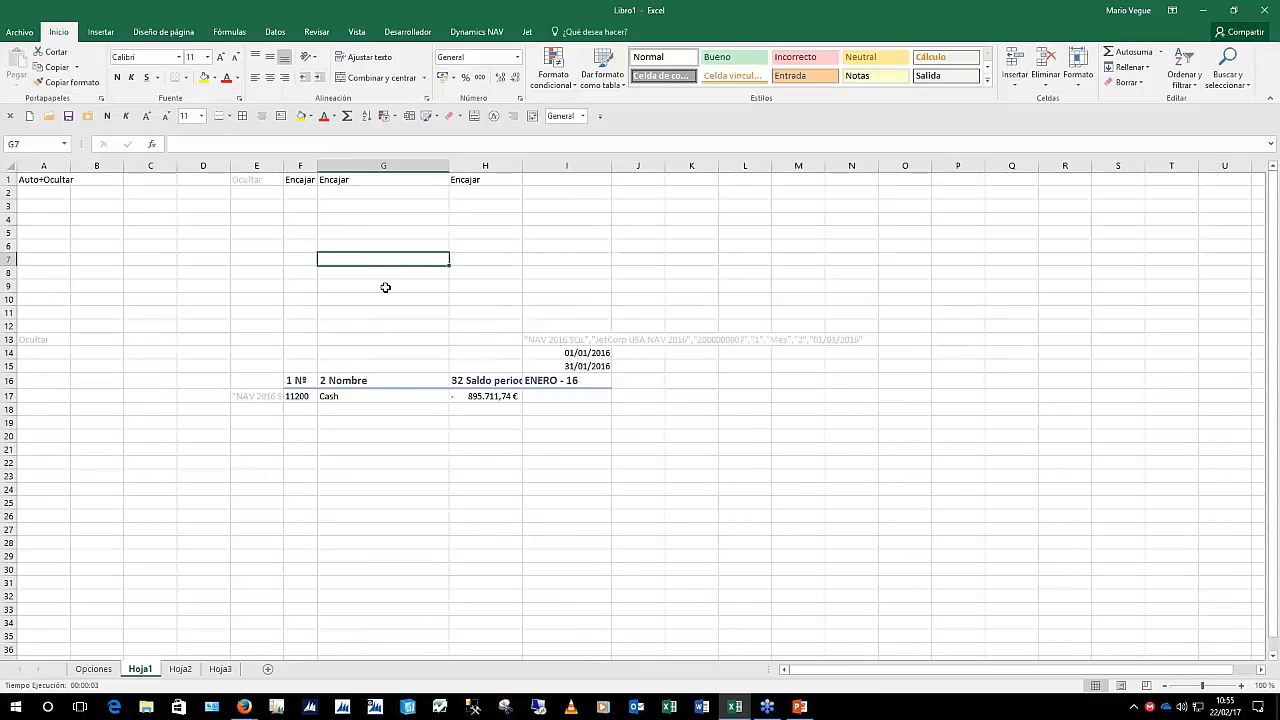
Enter a bold =SUMA(H17:H18) total in H11, showing 895.711,74 €
{"action": "left_click", "coordinate": [469, 311]}
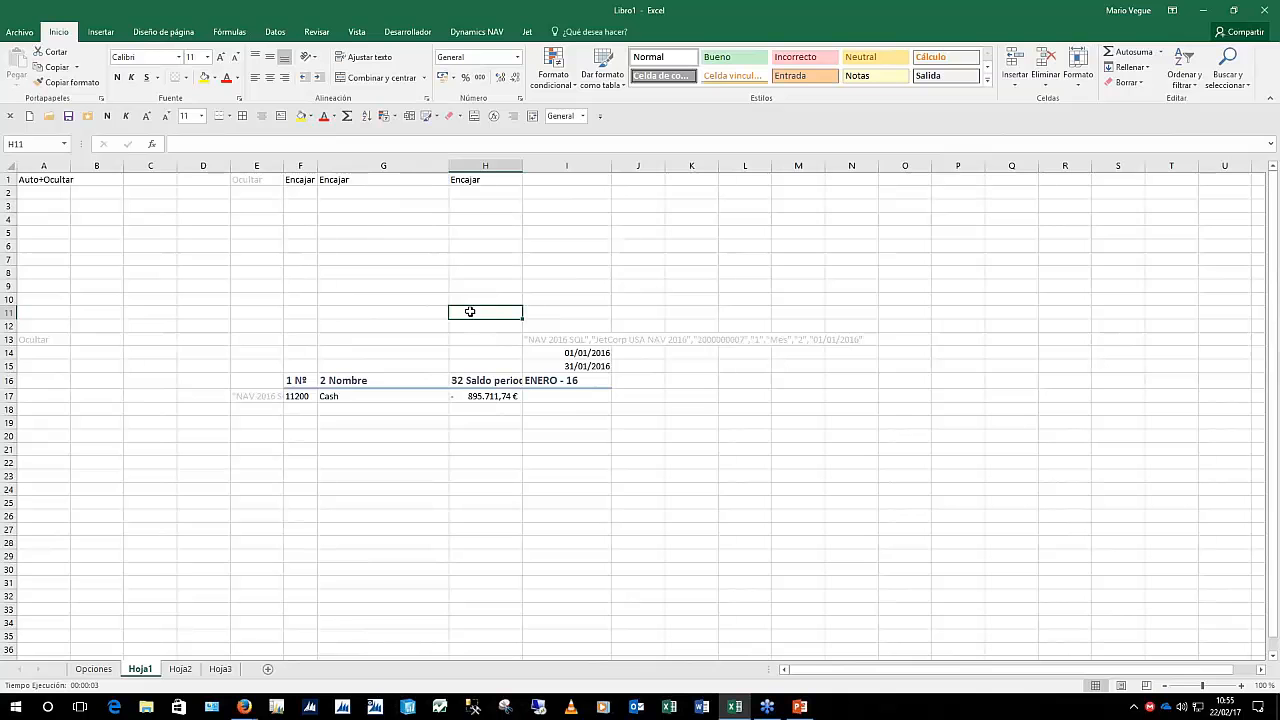
{"action": "double_click", "coordinate": [470, 312]}
{"action": "type", "text": "=suma"}
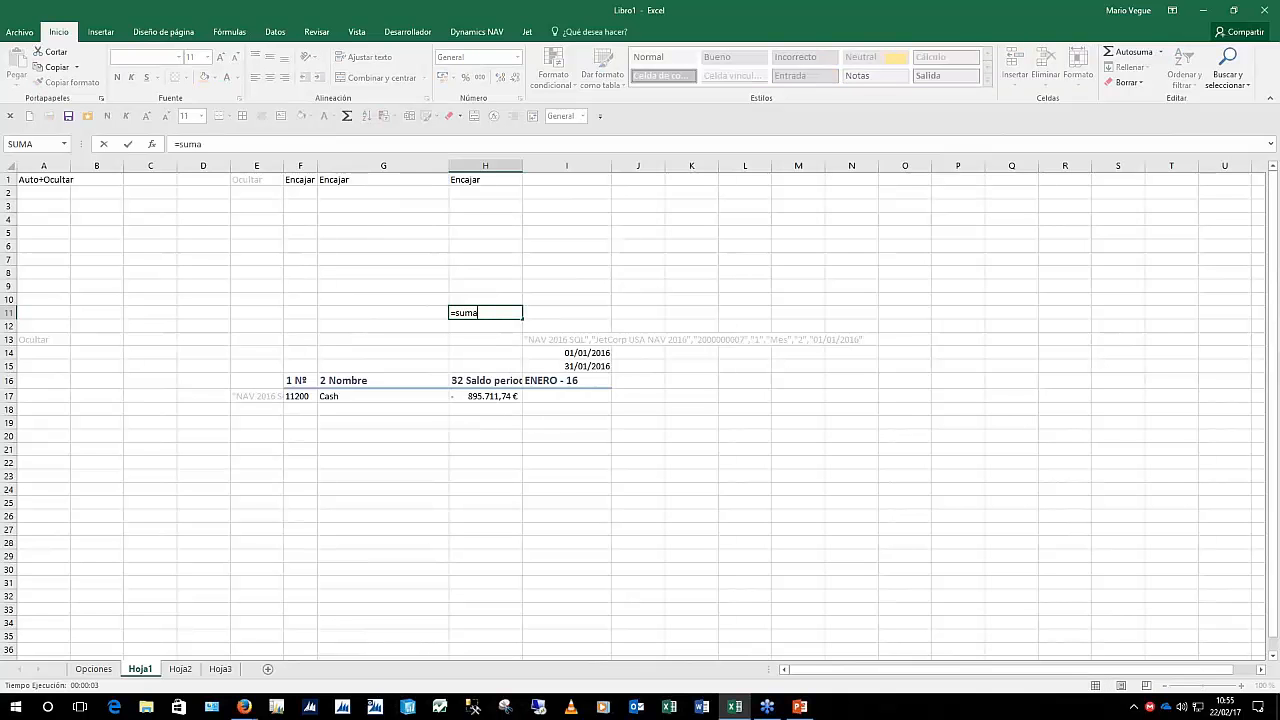
{"action": "type", "text": "("}
{"action": "key", "text": "Down"}
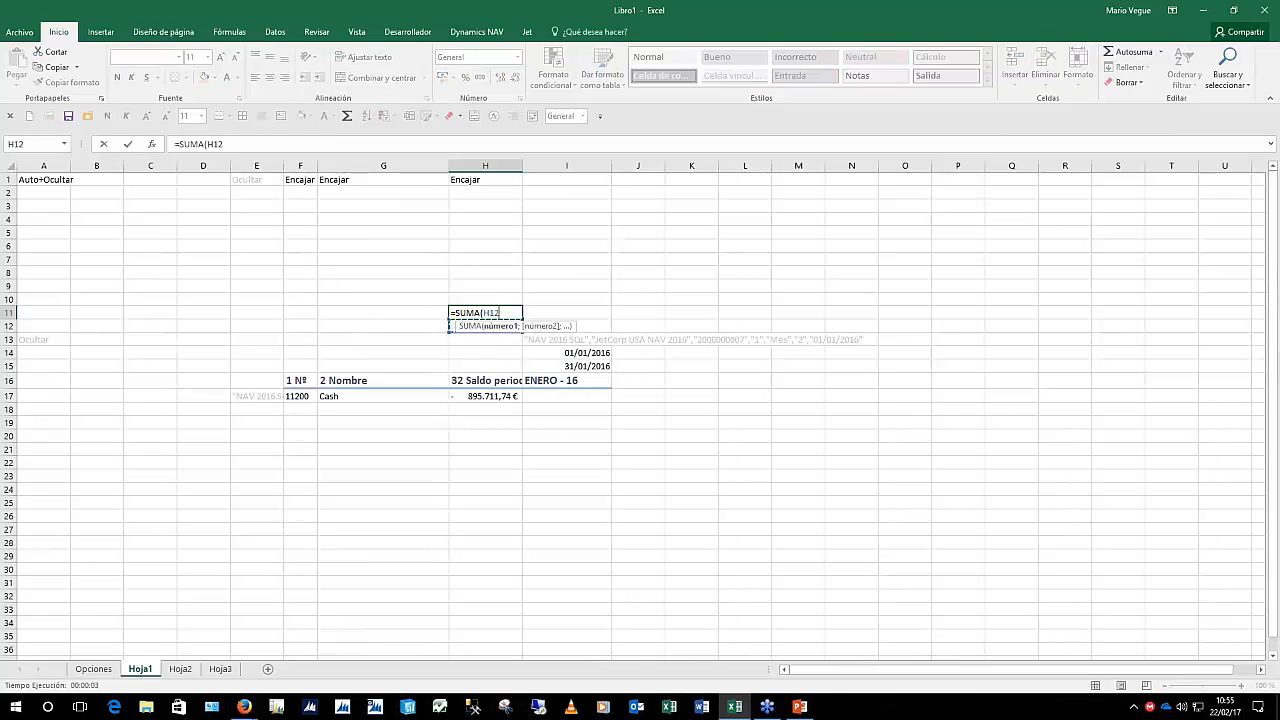
{"action": "key", "text": "Down"}
{"action": "key", "text": "Down"}
{"action": "key", "text": "Down"}
{"action": "key", "text": "Down"}
{"action": "key", "text": "Down"}
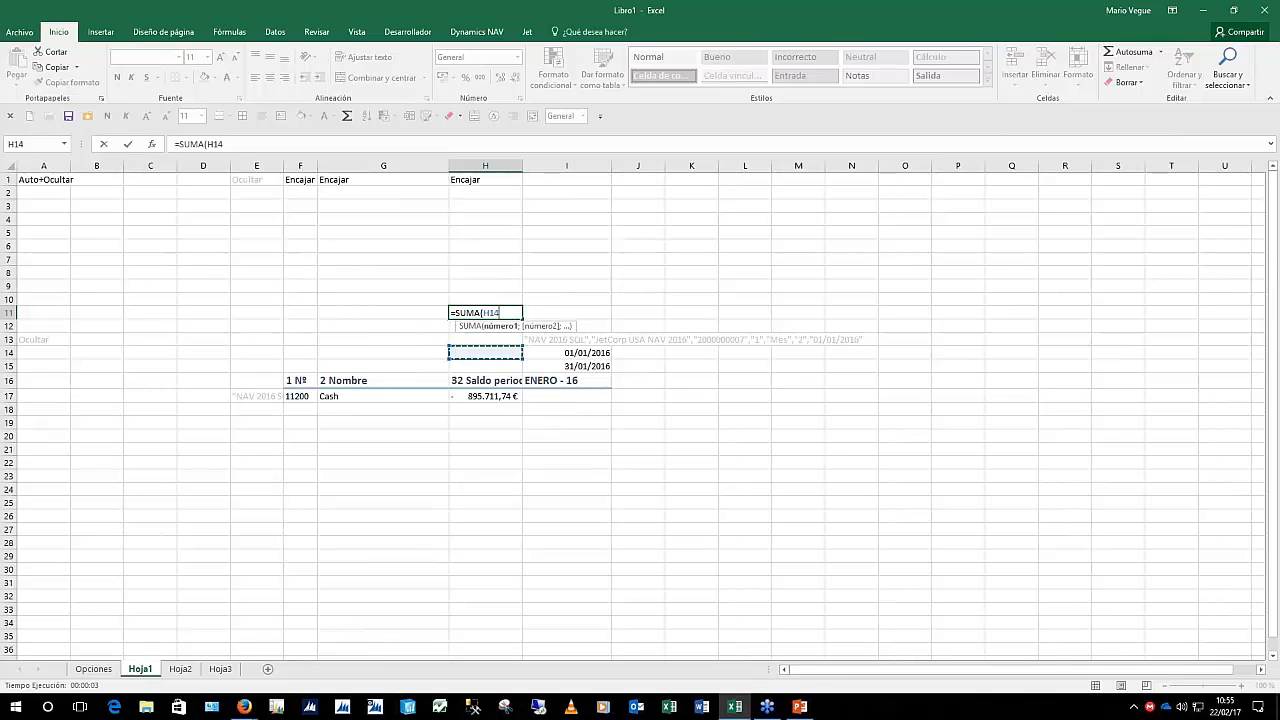
{"action": "key", "text": "shift+Down"}
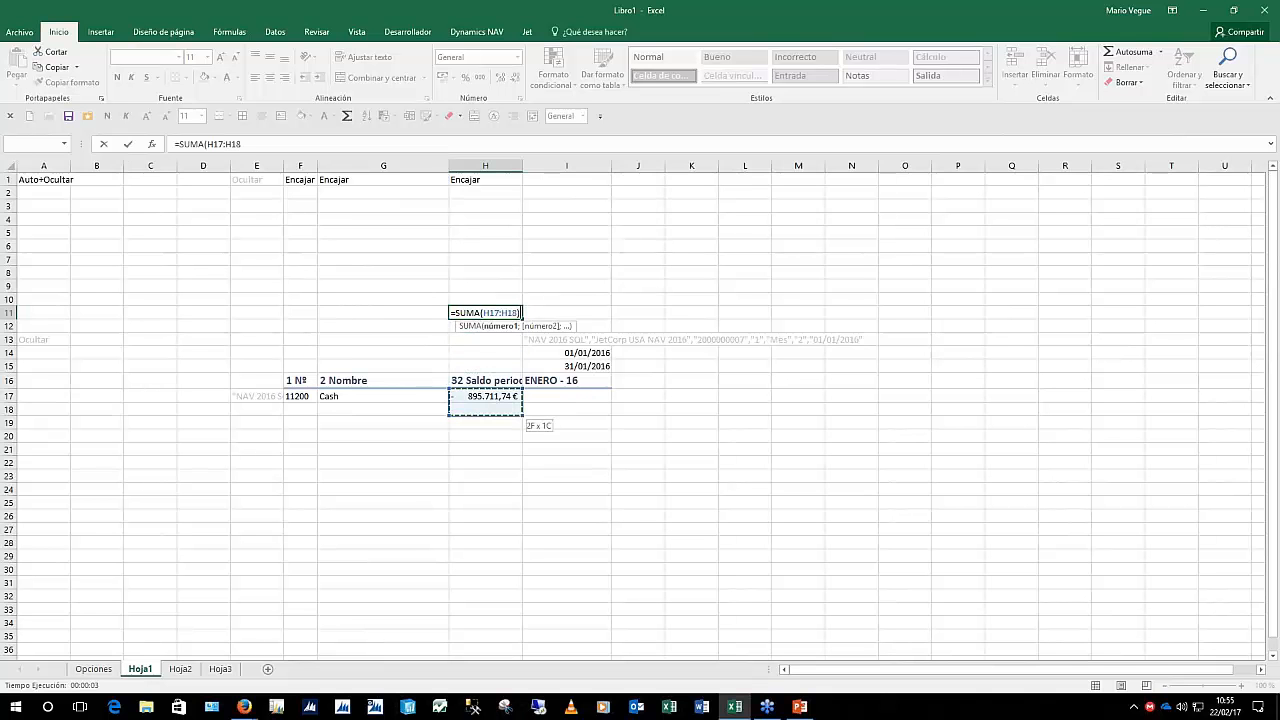
{"action": "key", "text": "ctrl+Return"}
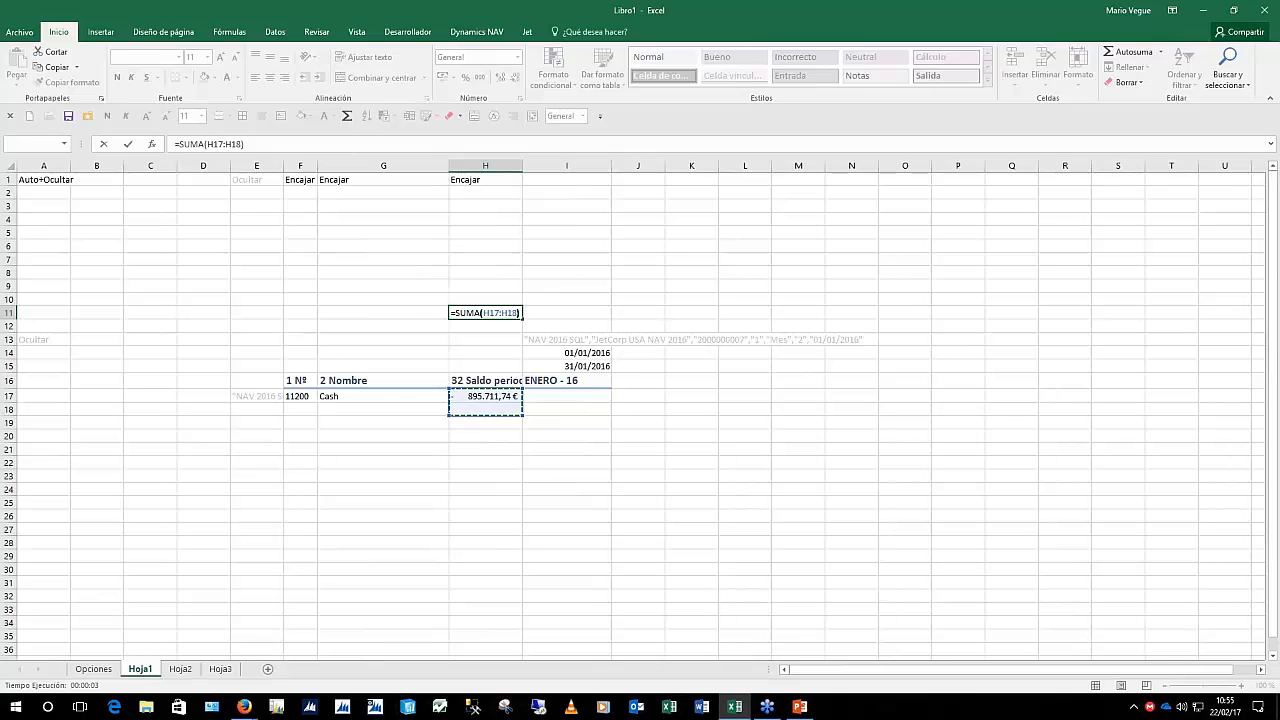
{"action": "key", "text": "ctrl+n"}
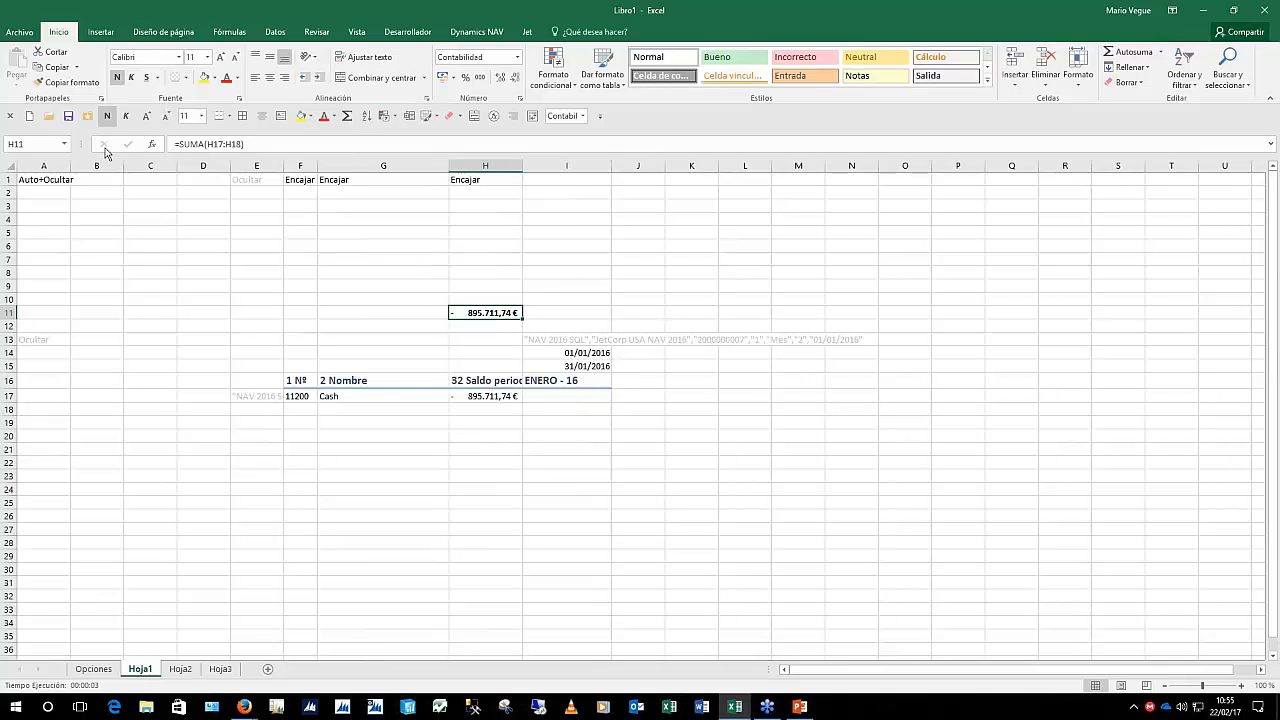
Run the Jet report with date filter 01/01/16..31/12/16 and period type Mes
{"action": "left_click", "coordinate": [527, 32]}
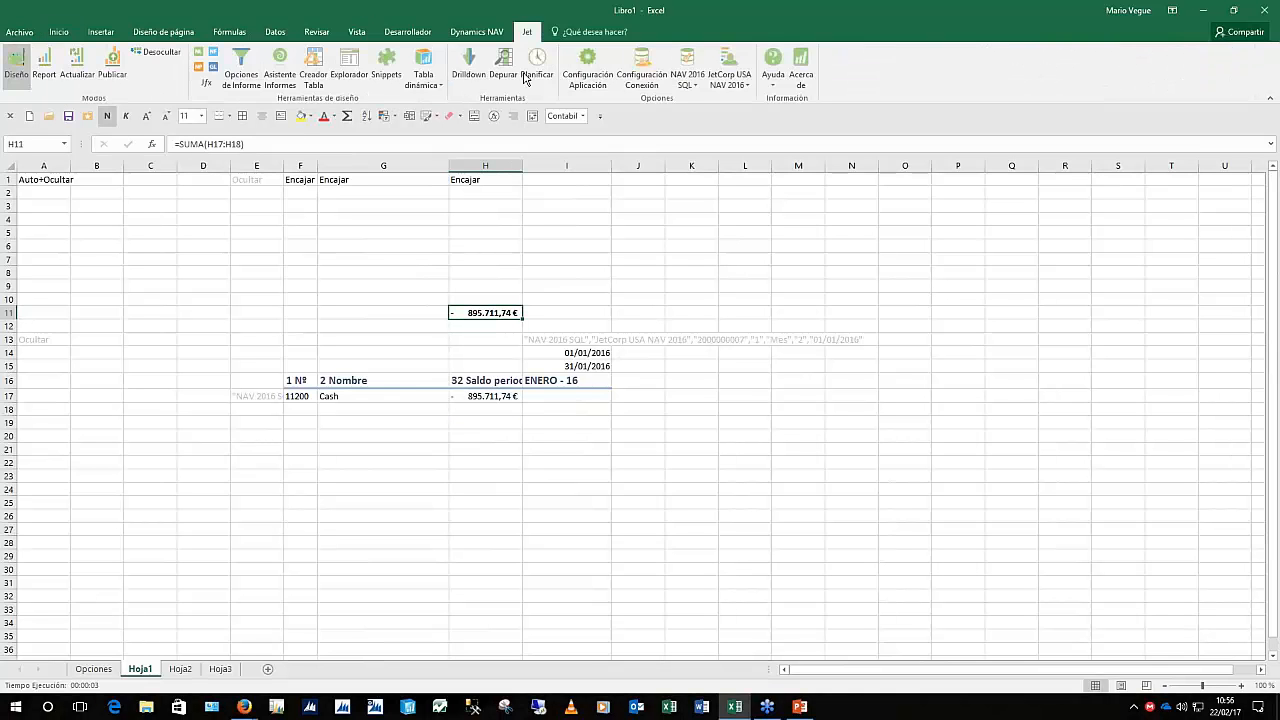
{"action": "left_click", "coordinate": [44, 68]}
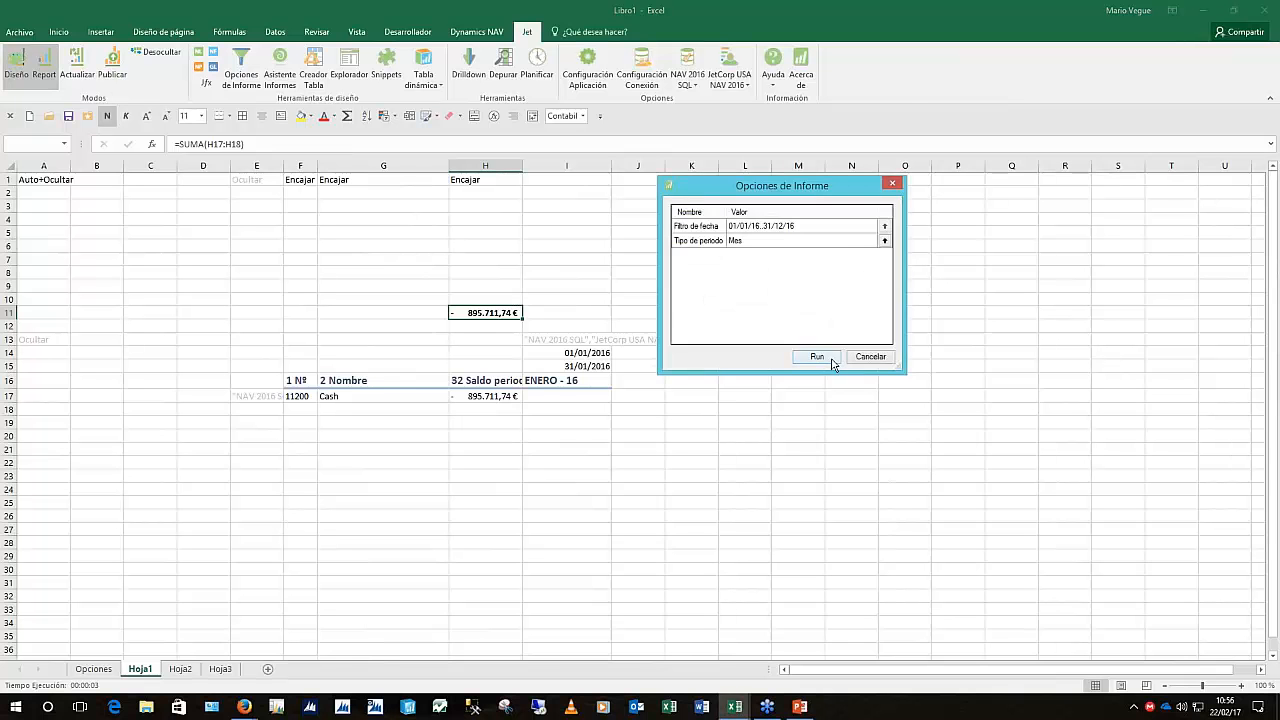
{"action": "left_click", "coordinate": [830, 361]}
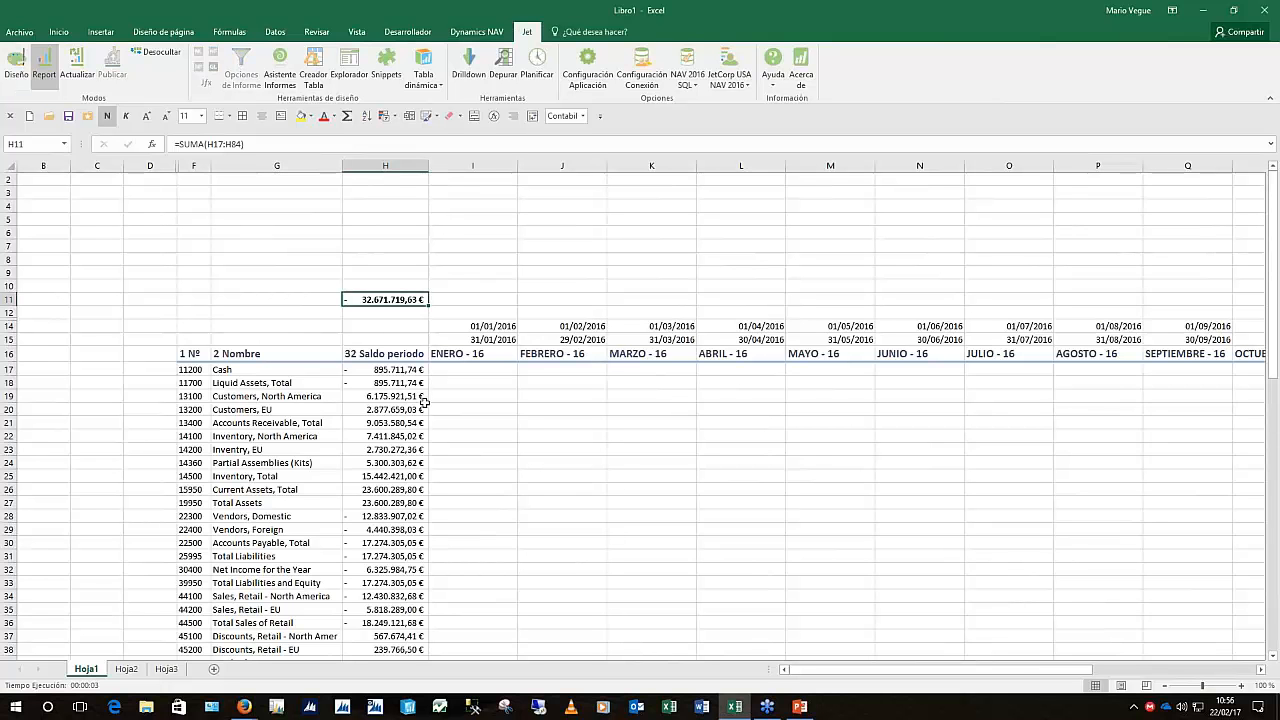
{"action": "left_click_drag", "start_coordinate": [472, 372], "coordinate": [1098, 586]}
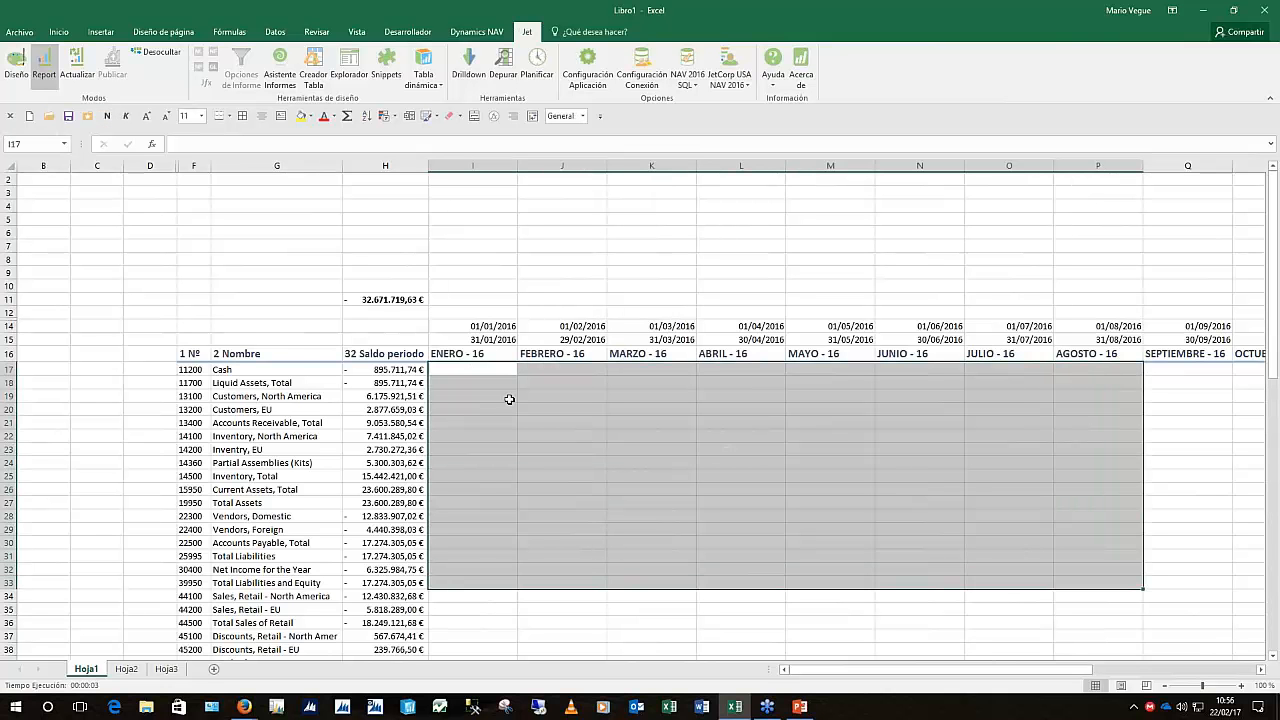
{"action": "left_click", "coordinate": [731, 448]}
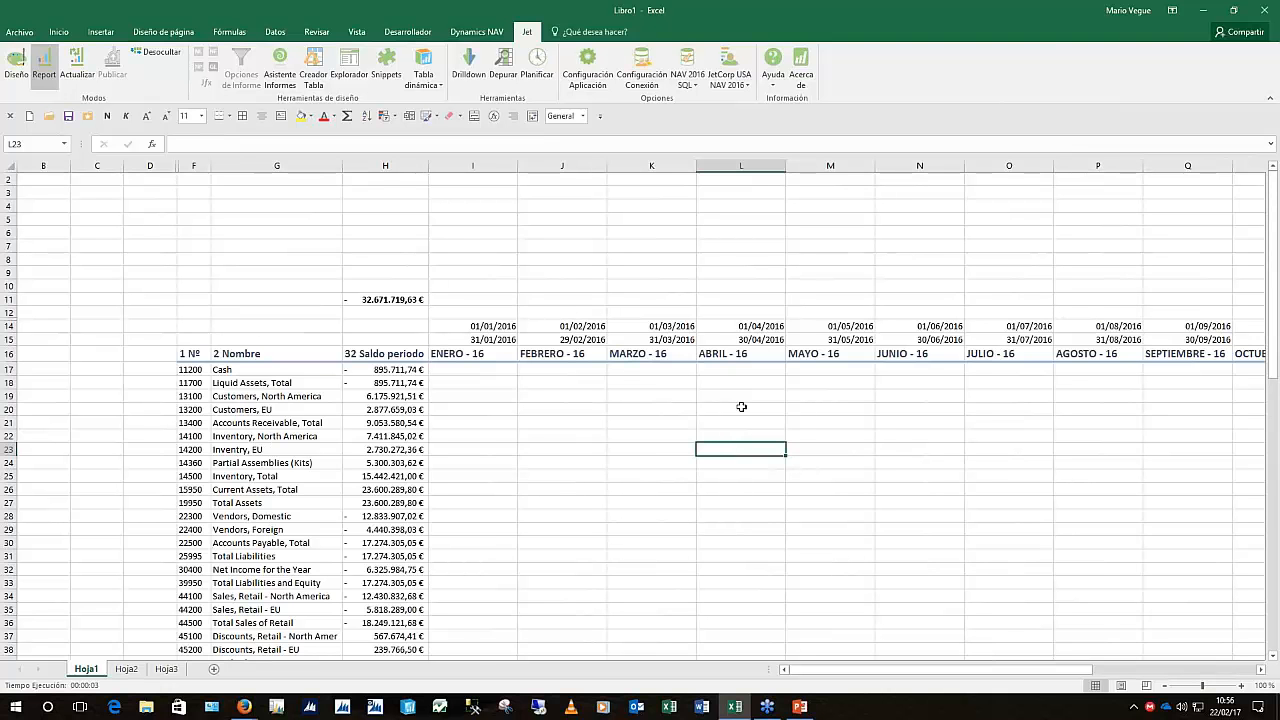
Switch the report back to design layout and check H17's balance formula
{"action": "left_click", "coordinate": [16, 63]}
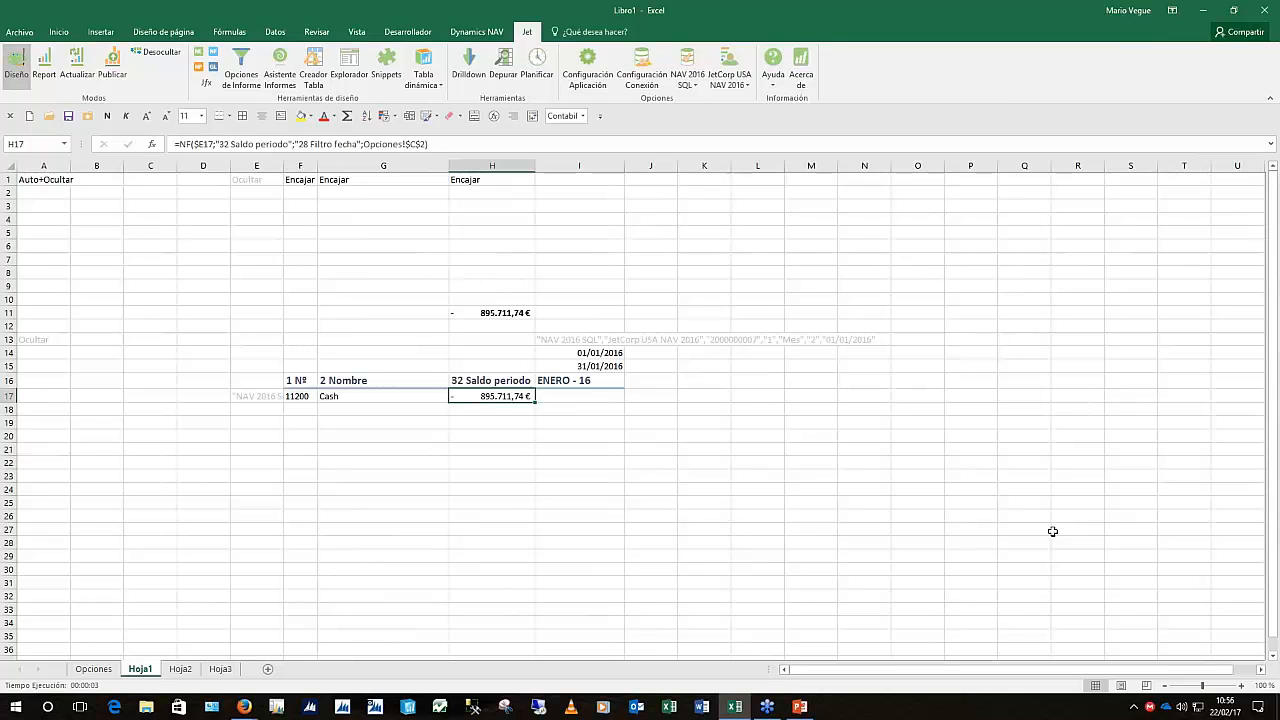
{"action": "key", "text": "F2"}
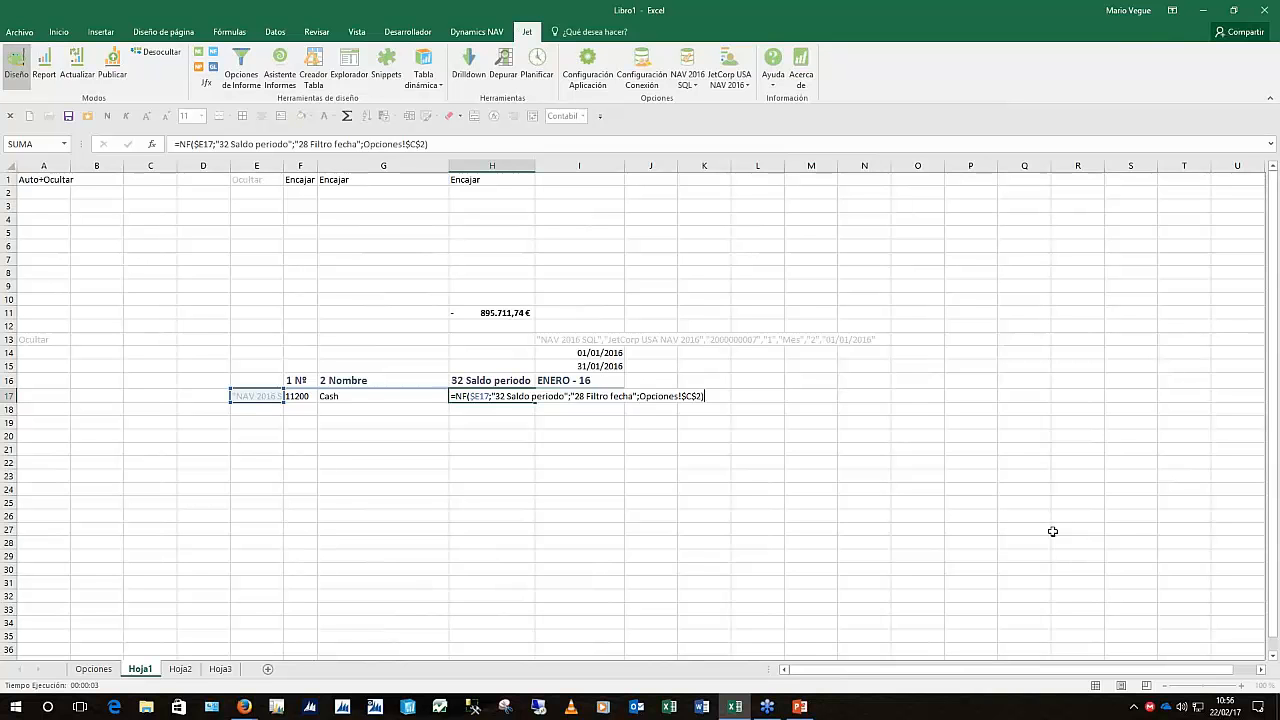
{"action": "key", "text": "ctrl+Return"}
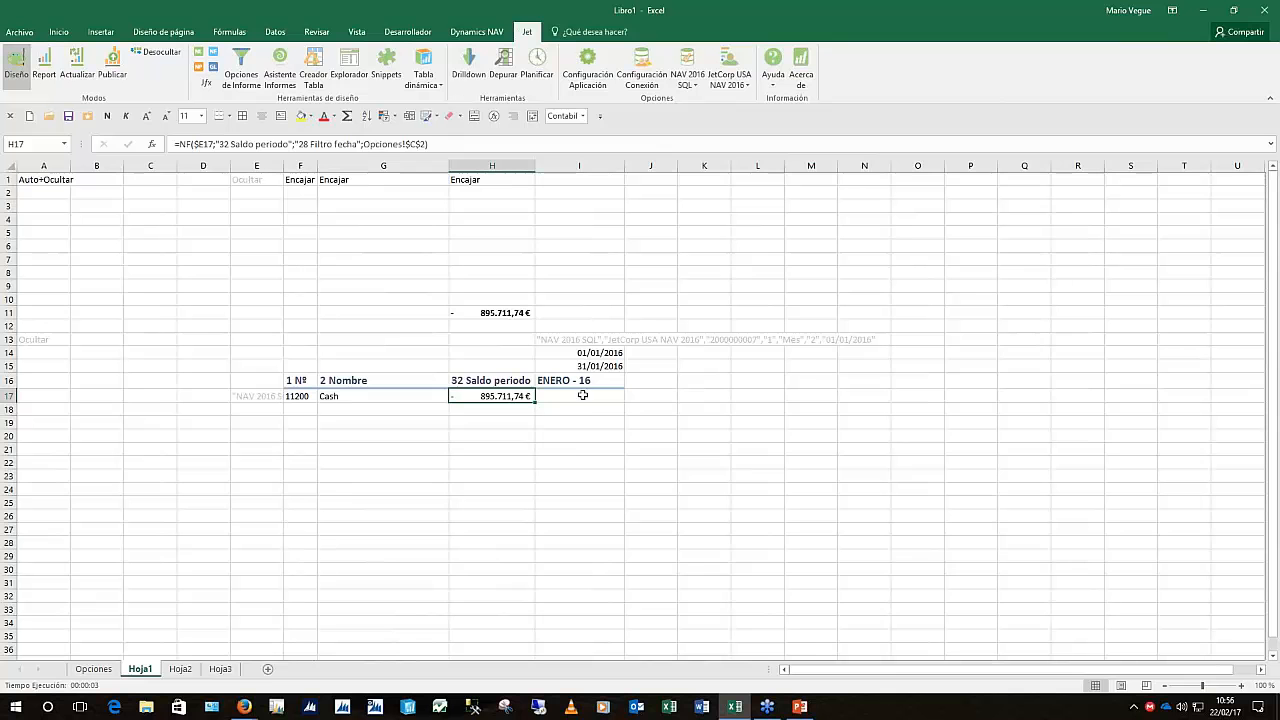
Compare the I14 and I15 date formulas, then copy H17's balance formula
{"action": "left_click", "coordinate": [587, 397]}
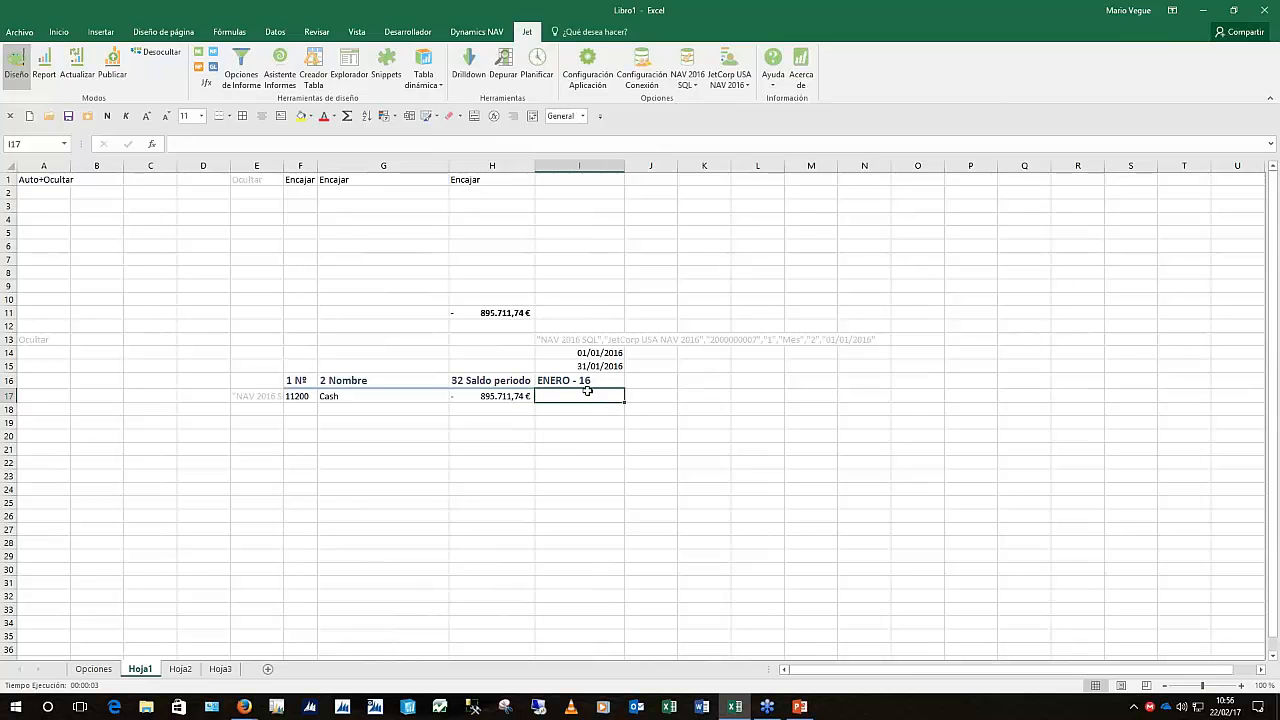
{"action": "left_click", "coordinate": [593, 354]}
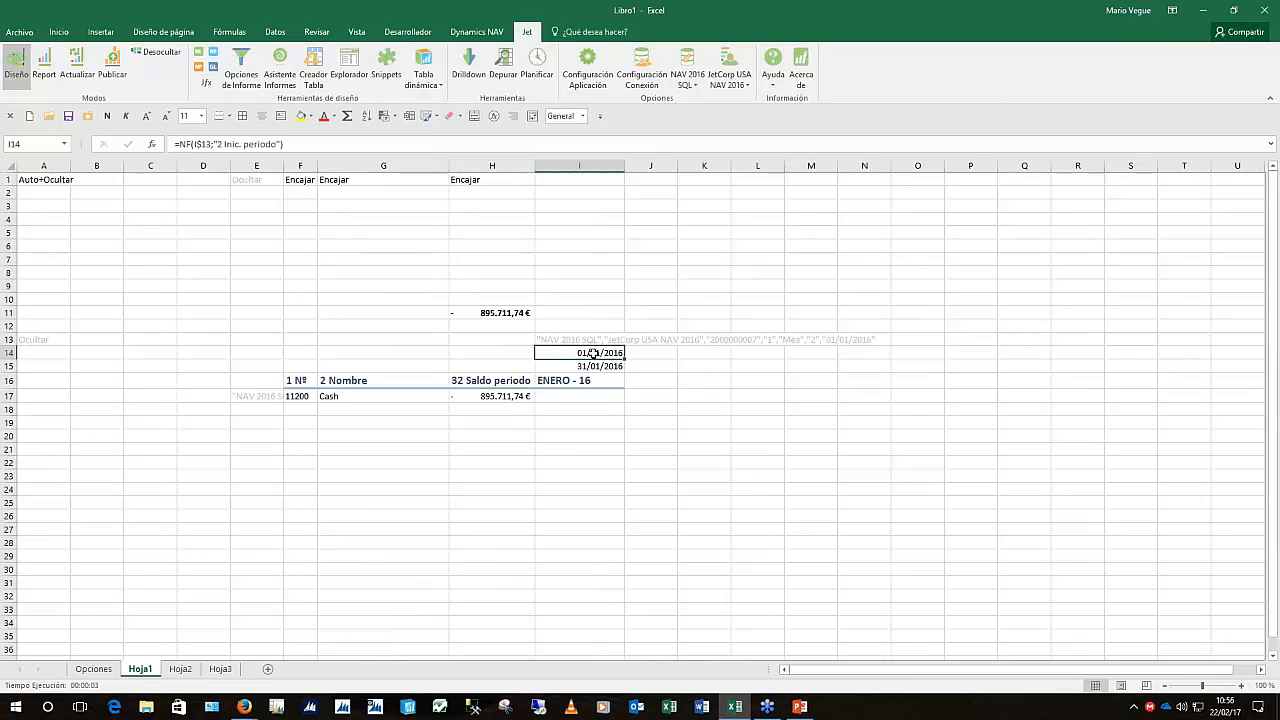
{"action": "left_click", "coordinate": [598, 368]}
{"action": "left_click", "coordinate": [596, 354]}
{"action": "left_click", "coordinate": [598, 367]}
{"action": "left_click", "coordinate": [597, 354]}
{"action": "left_click", "coordinate": [599, 366]}
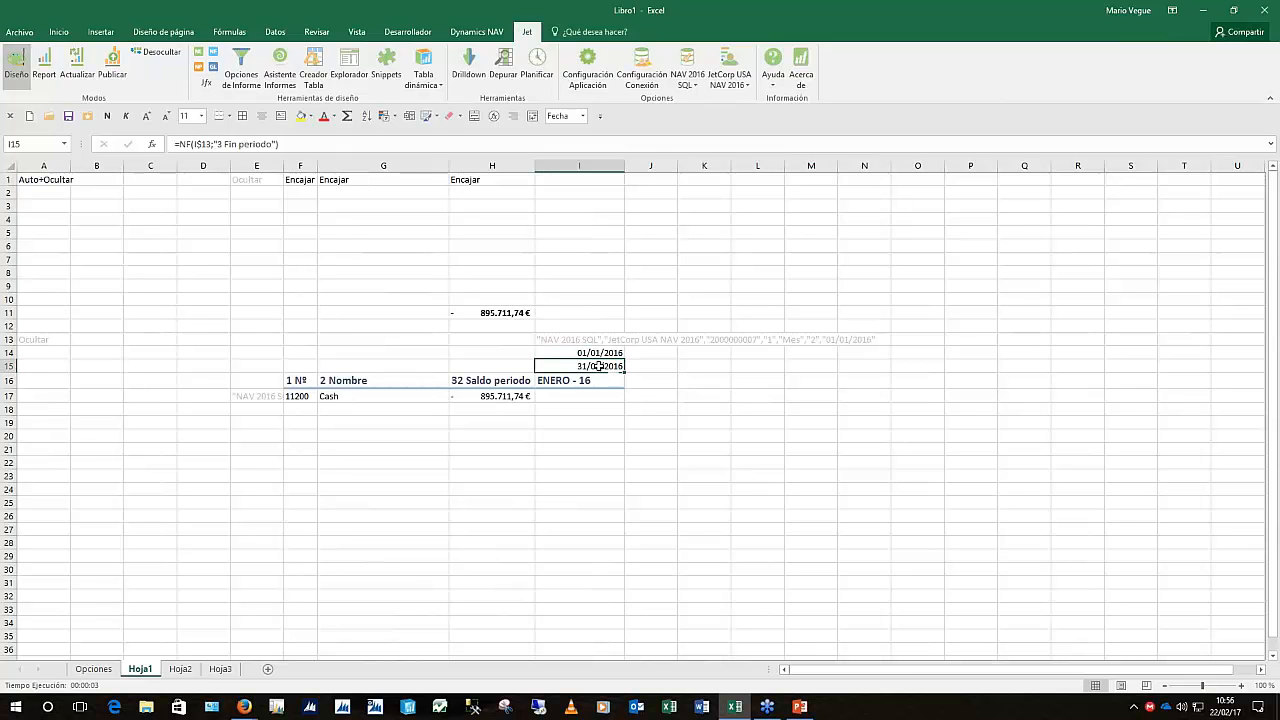
{"action": "left_click", "coordinate": [506, 402]}
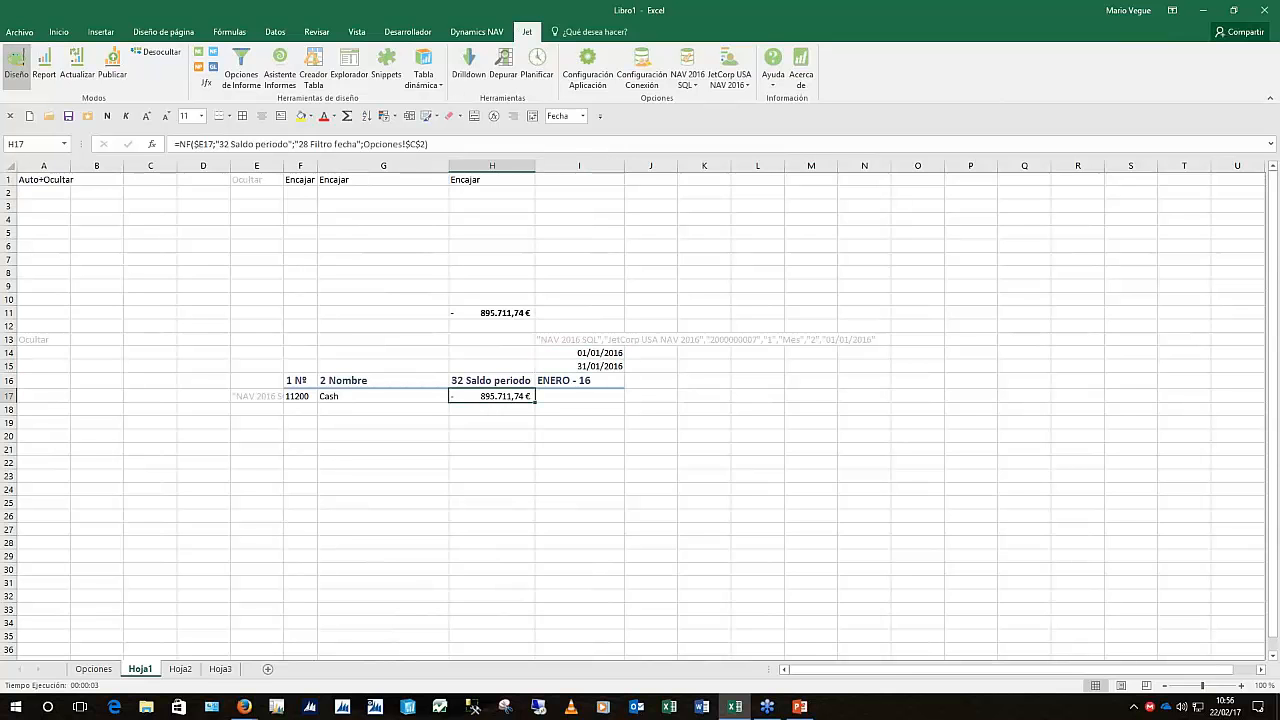
{"action": "key", "text": "ctrl+c"}
Paste the balance formula into I17, filtered by 28 Filtro fecha with value Opciones!$C$2
{"action": "left_click", "coordinate": [579, 397]}
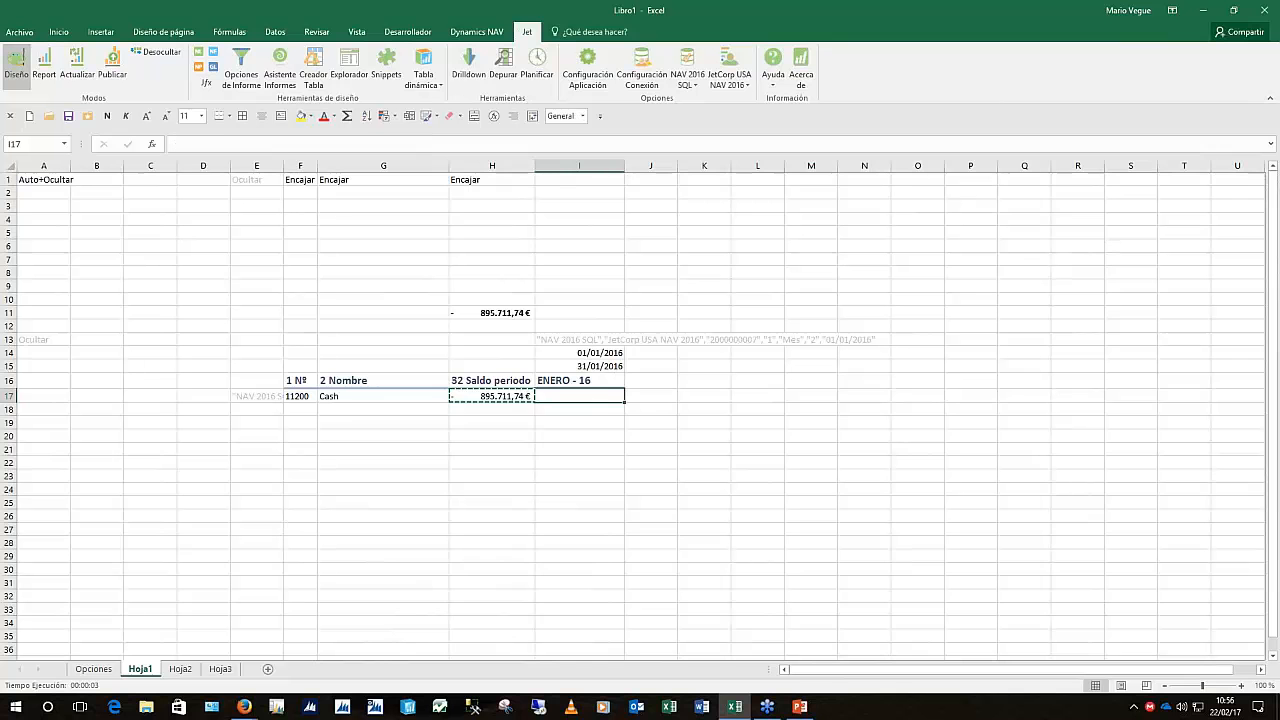
{"action": "key", "text": "ctrl+v"}
{"action": "key", "text": "Escape"}
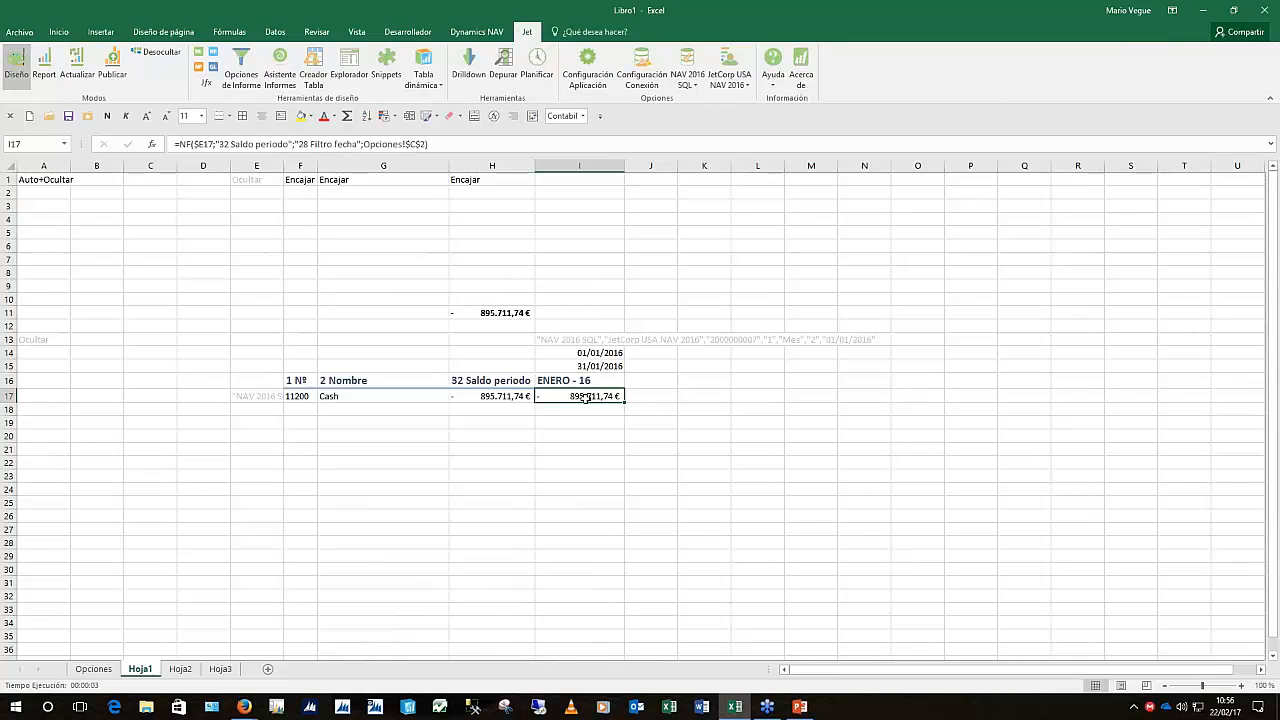
{"action": "left_click_drag", "start_coordinate": [607, 410], "coordinate": [1155, 627]}
{"action": "left_click", "coordinate": [567, 323]}
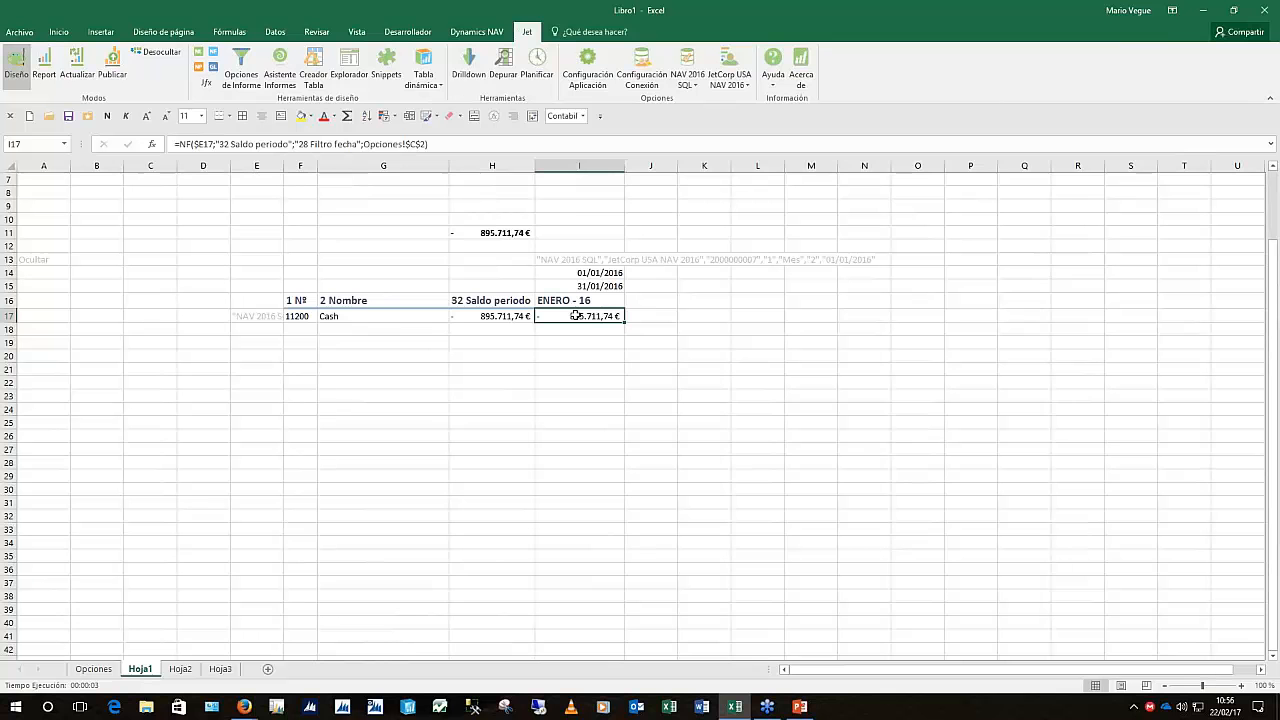
{"action": "left_click", "coordinate": [203, 56]}
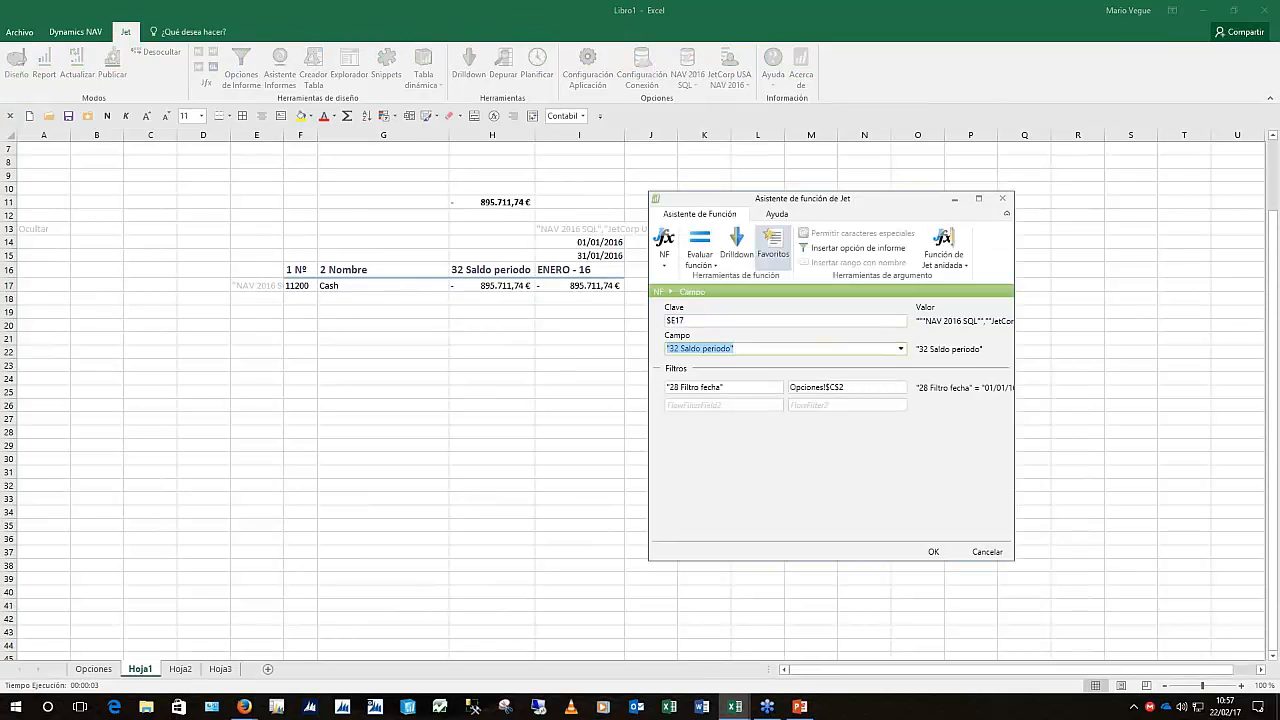
{"action": "key", "text": "Tab"}
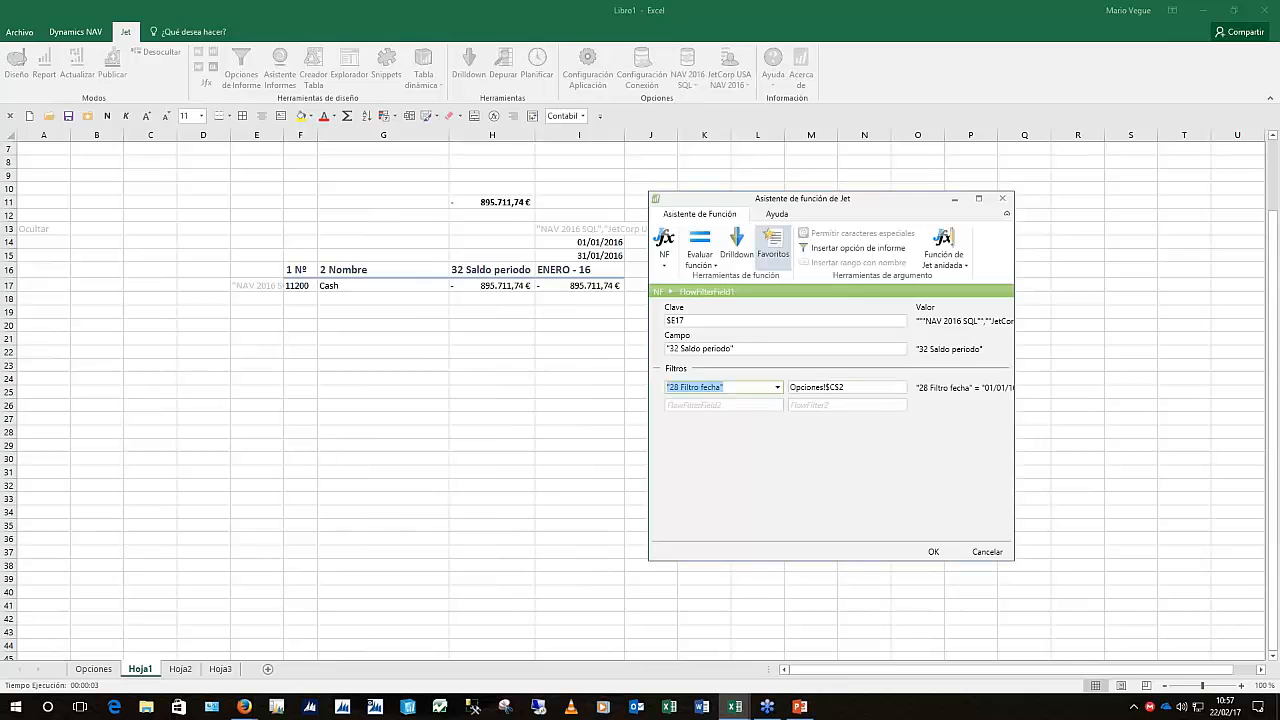
{"action": "key", "text": "Tab"}
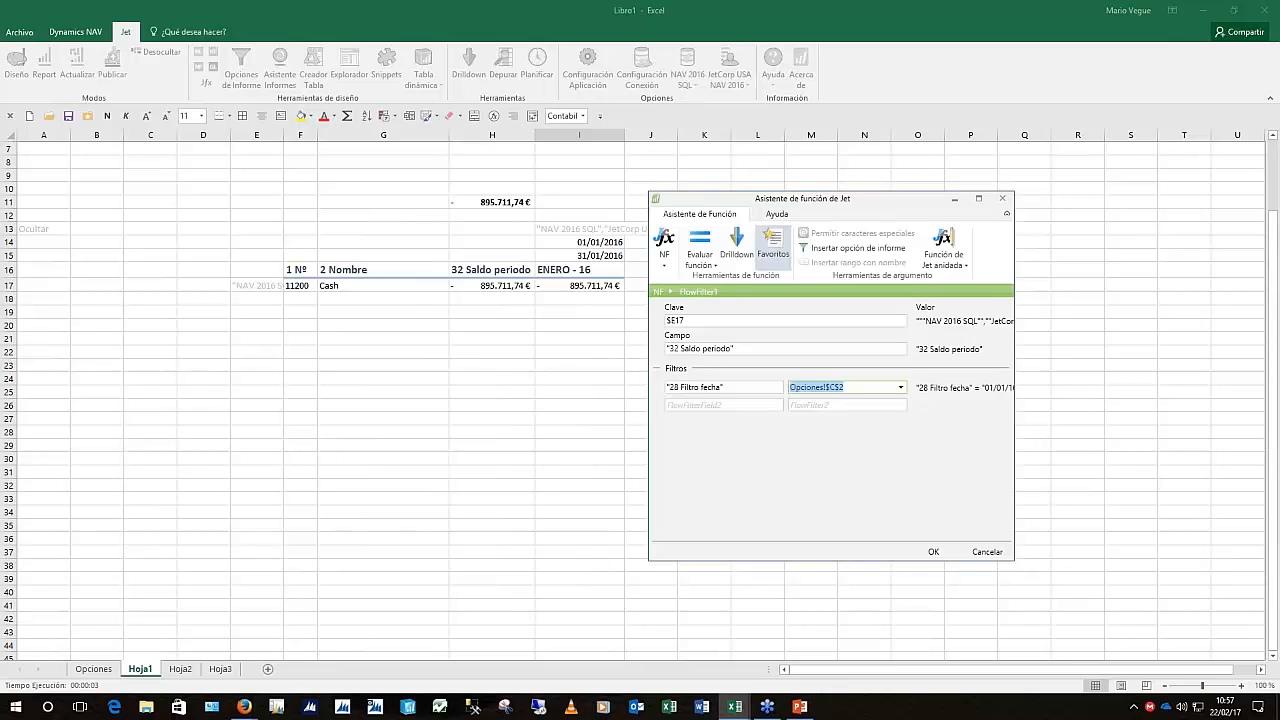
{"action": "key", "text": "Return"}
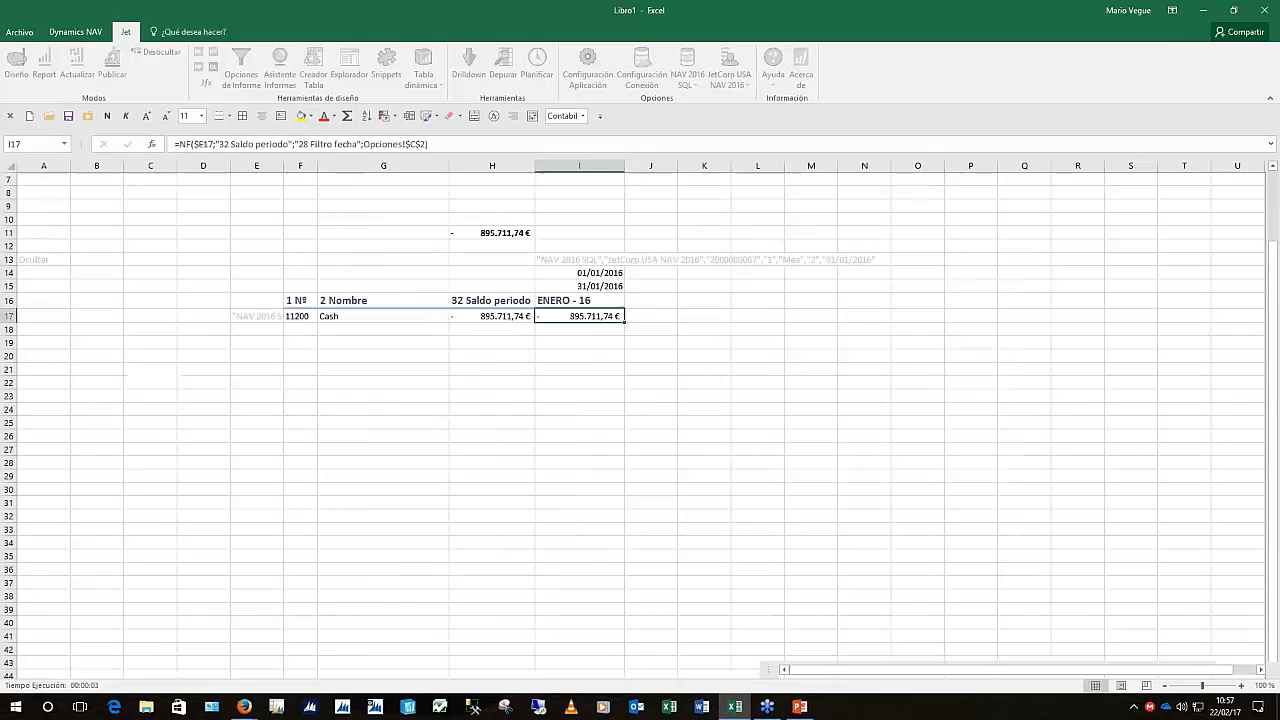
Put a FiltroFecha formula in I12 from I$14 and I$15, giving 01/01/2016..31/01/2016
{"action": "left_click", "coordinate": [597, 271]}
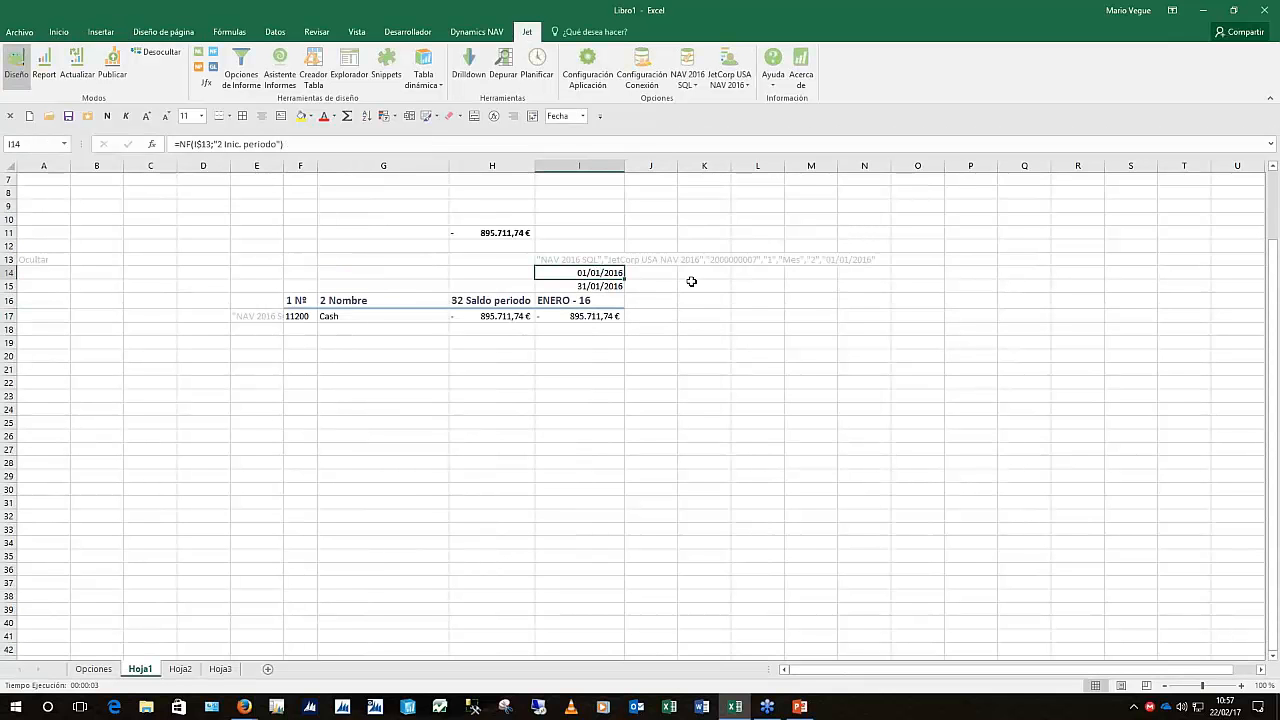
{"action": "left_click", "coordinate": [594, 287]}
{"action": "left_click", "coordinate": [581, 245]}
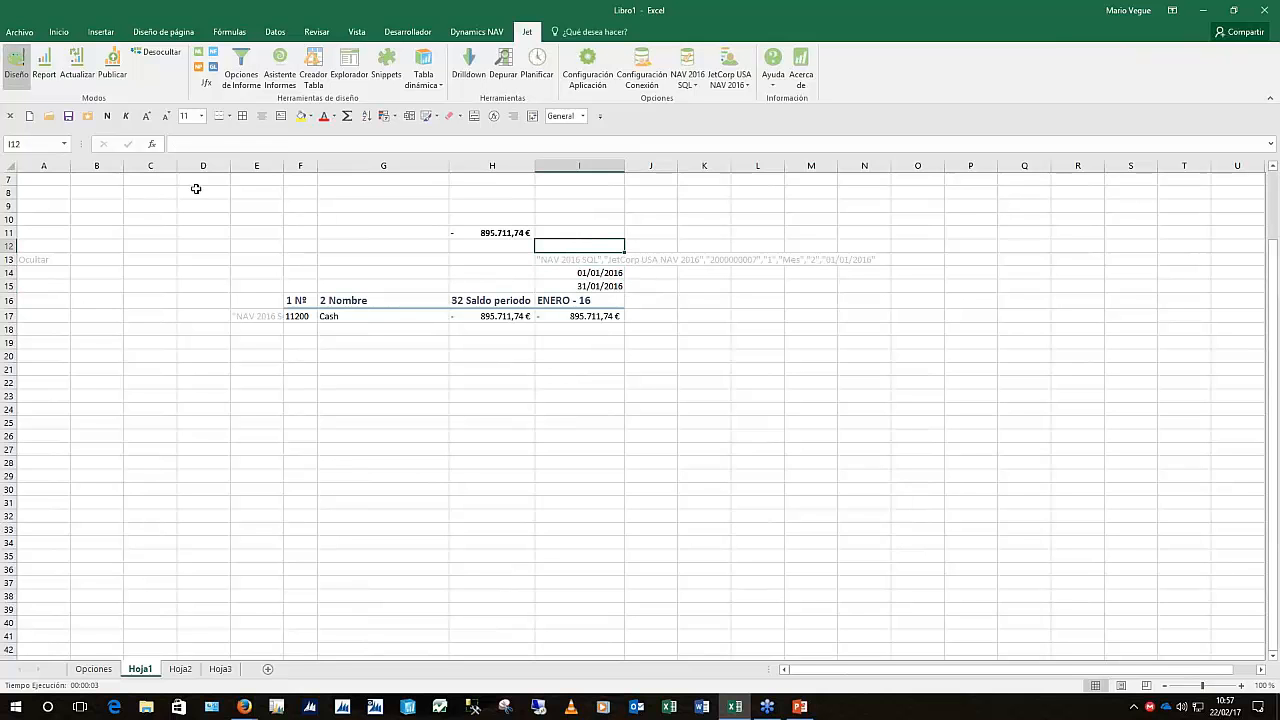
{"action": "left_click", "coordinate": [199, 67]}
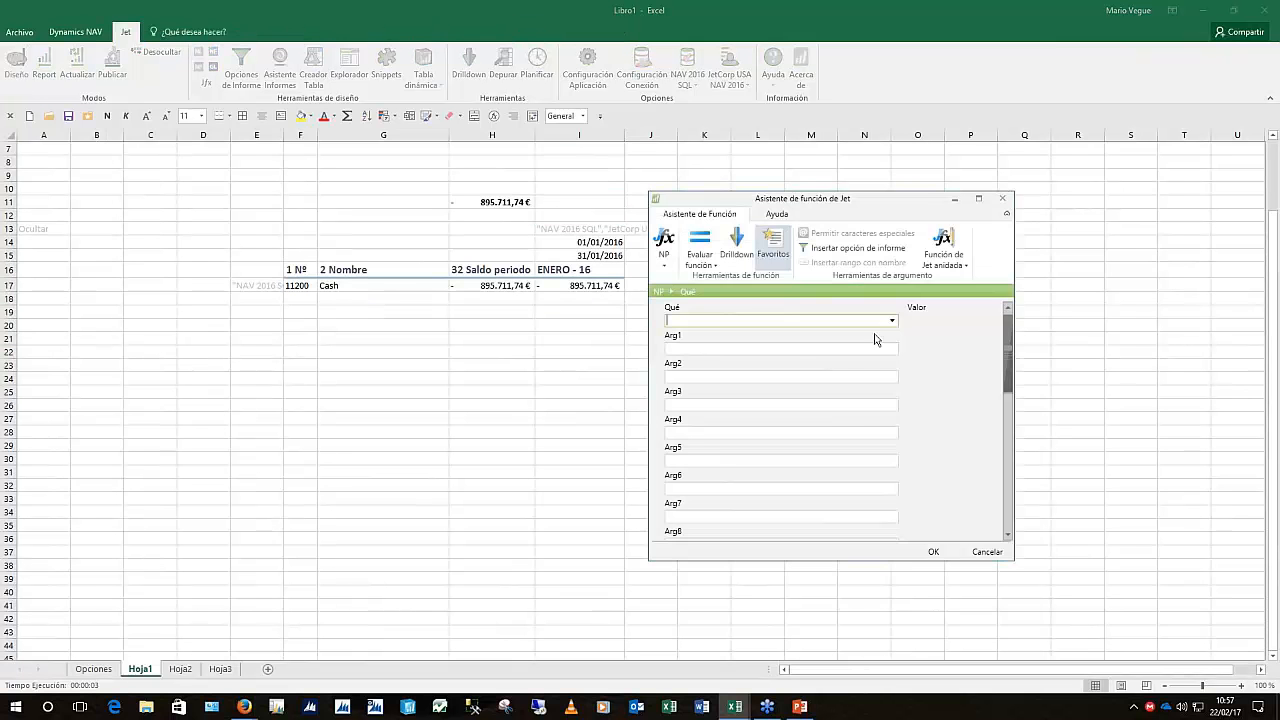
{"action": "left_click", "coordinate": [891, 321]}
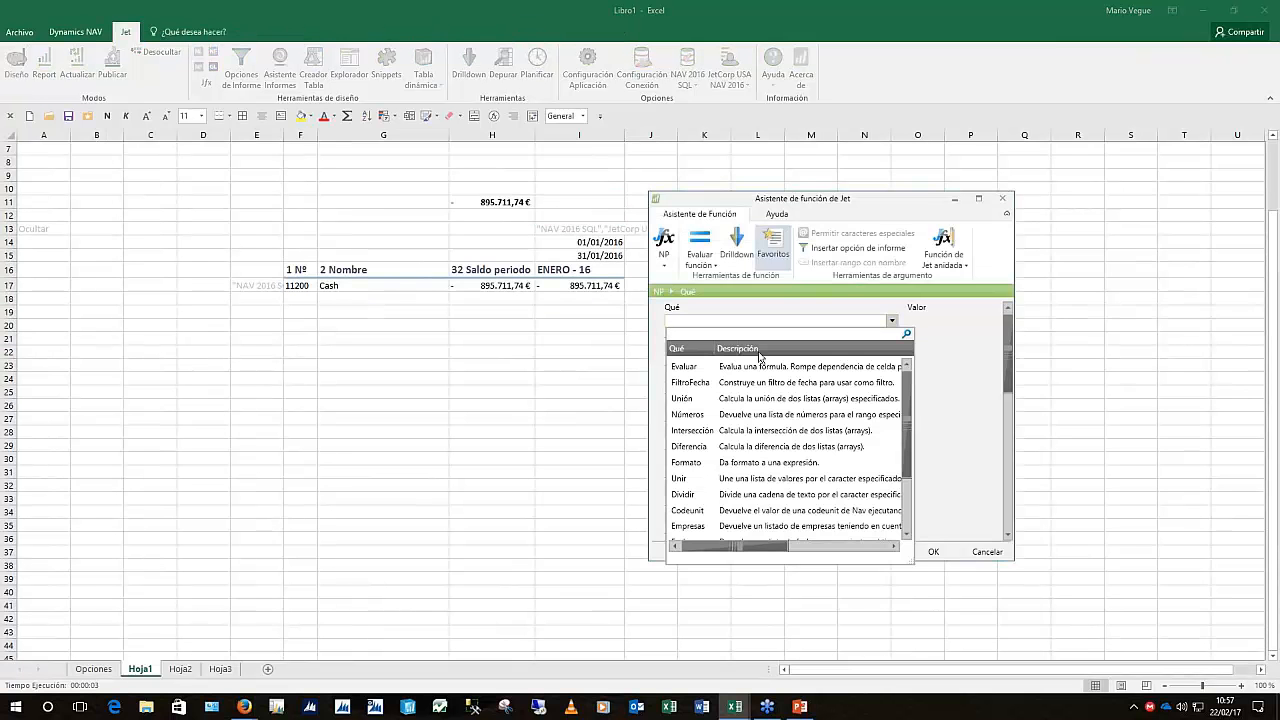
{"action": "left_click", "coordinate": [745, 382]}
{"action": "left_click", "coordinate": [690, 350]}
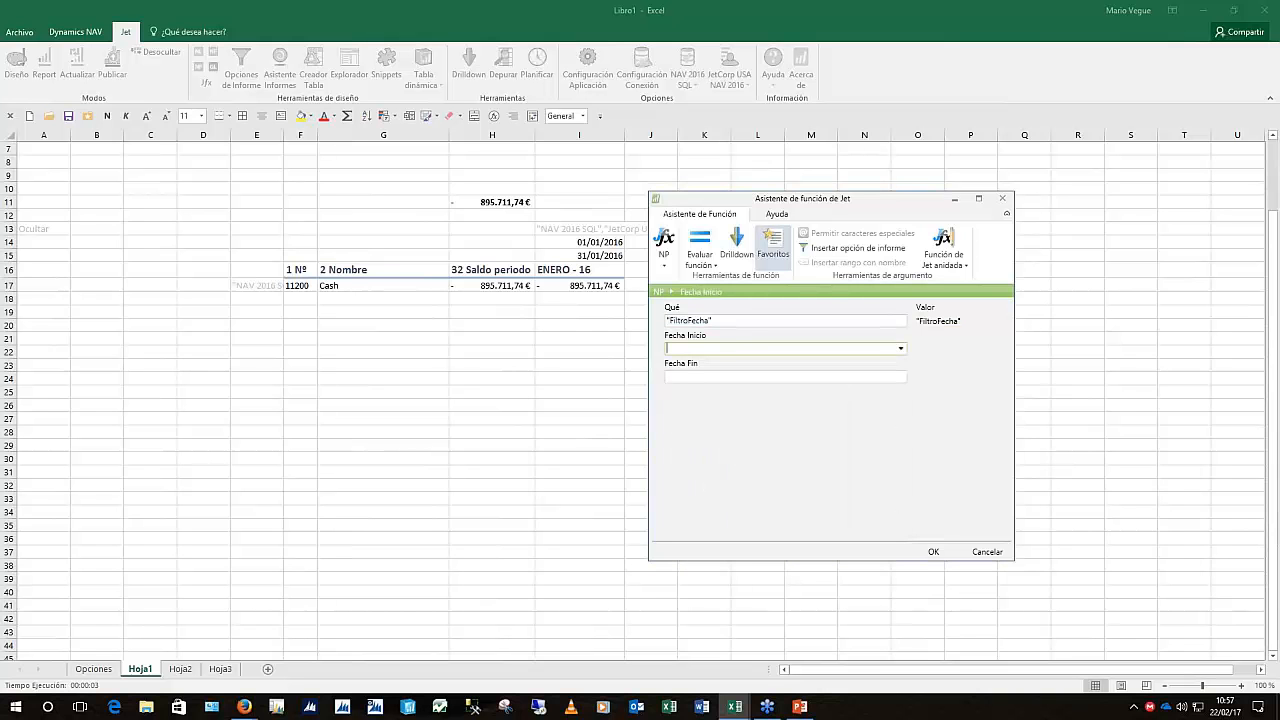
{"action": "left_click", "coordinate": [613, 244]}
{"action": "left_click", "coordinate": [613, 244]}
{"action": "left_click", "coordinate": [729, 379]}
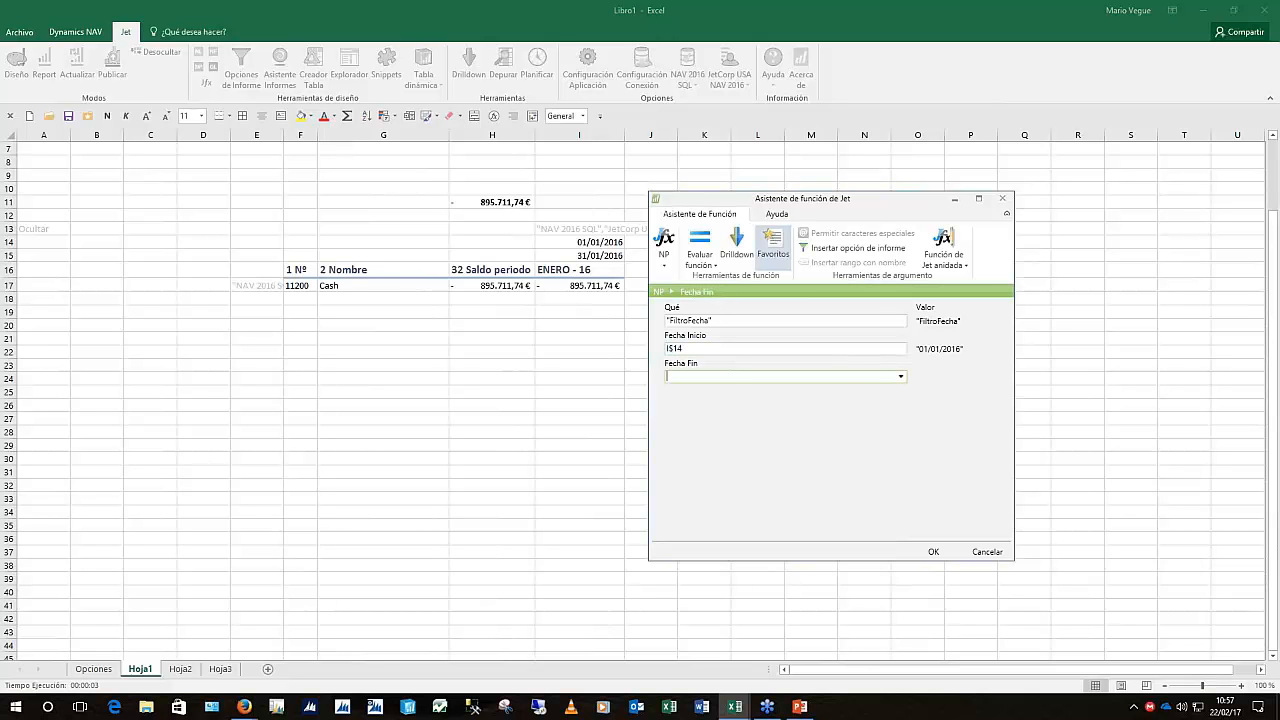
{"action": "left_click", "coordinate": [600, 242]}
{"action": "left_click", "coordinate": [600, 256]}
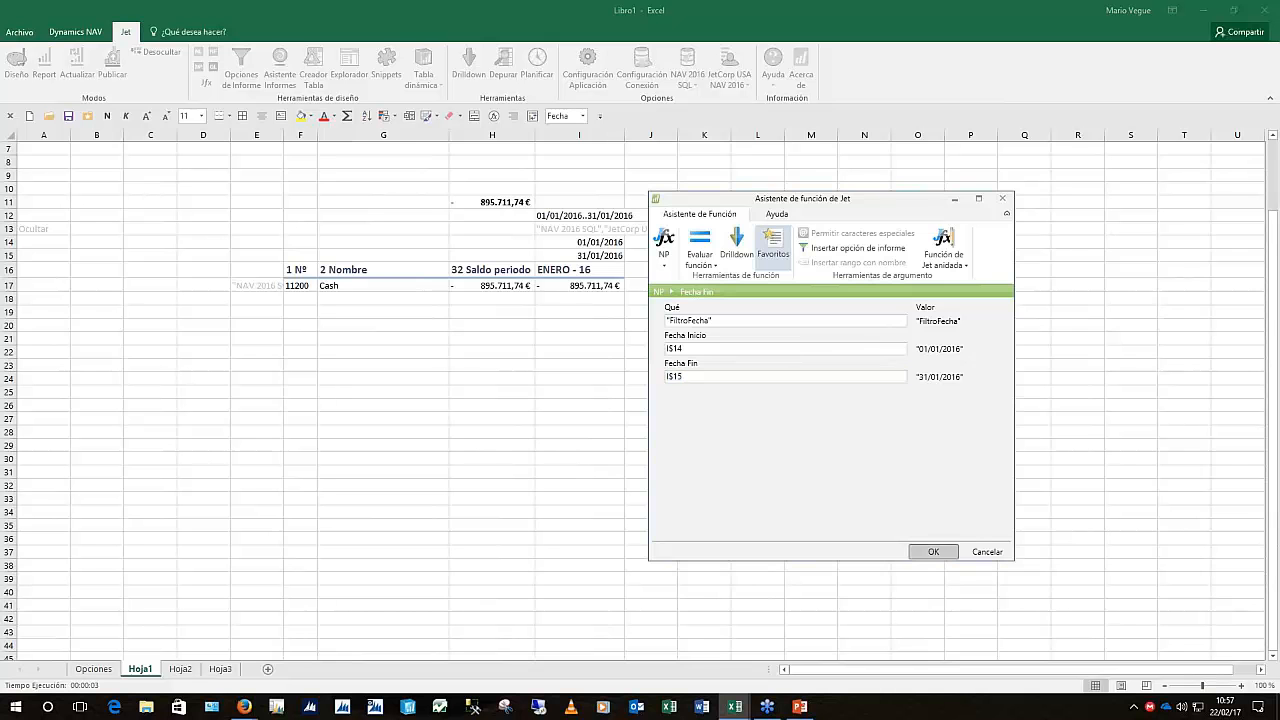
{"action": "left_click", "coordinate": [934, 552]}
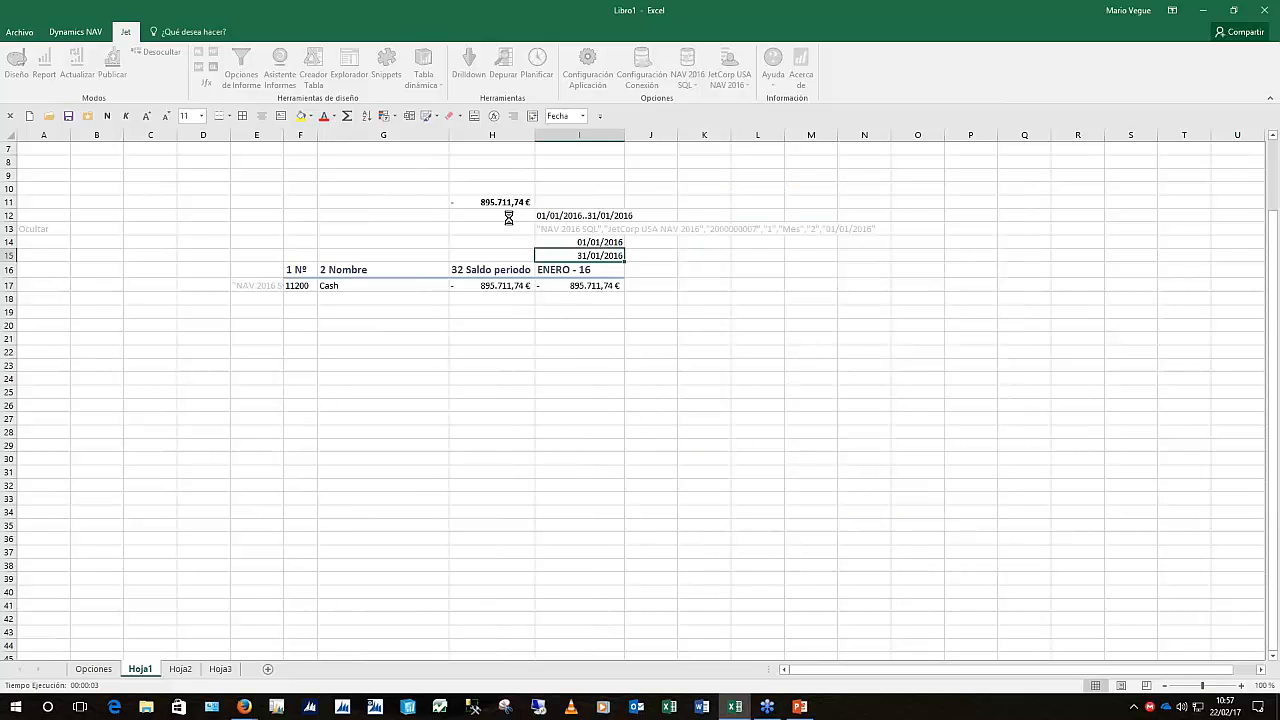
Type Ocultar in A12, A14 and A15 to flag those helper rows as hidden
{"action": "left_click", "coordinate": [486, 247]}
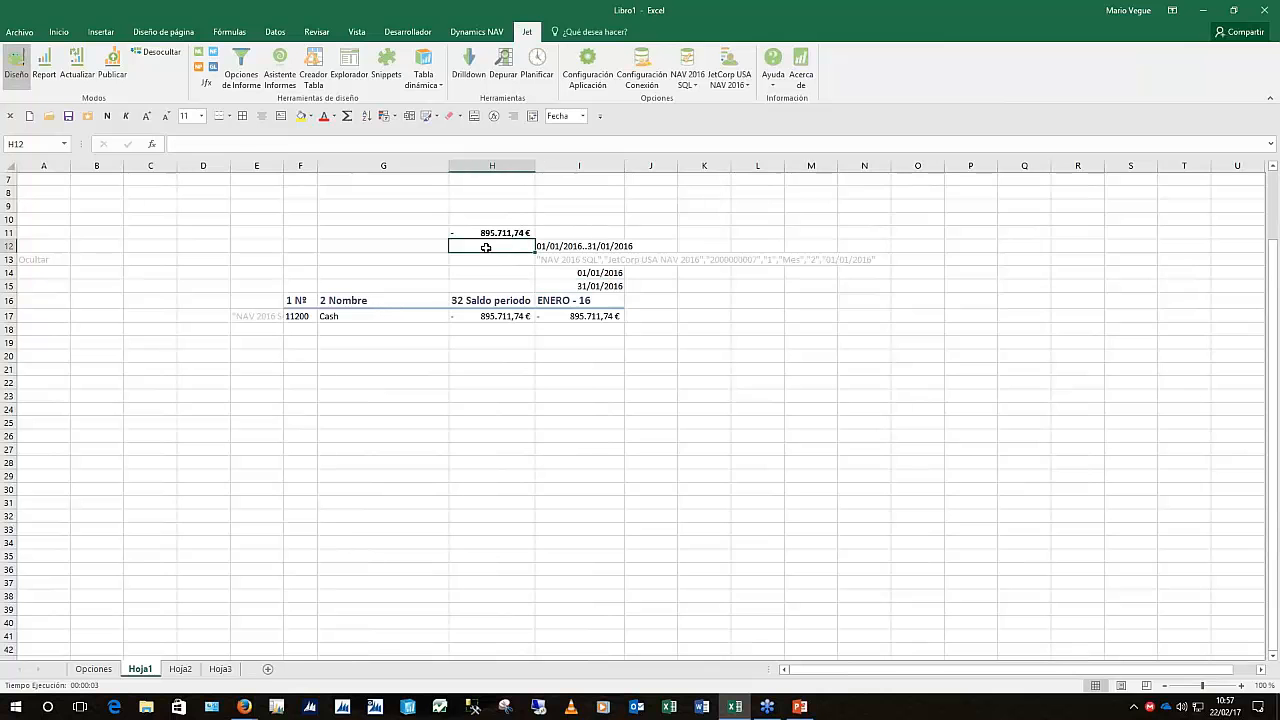
{"action": "key", "text": "Left"}
{"action": "key", "text": "Left"}
{"action": "key", "text": "Home"}
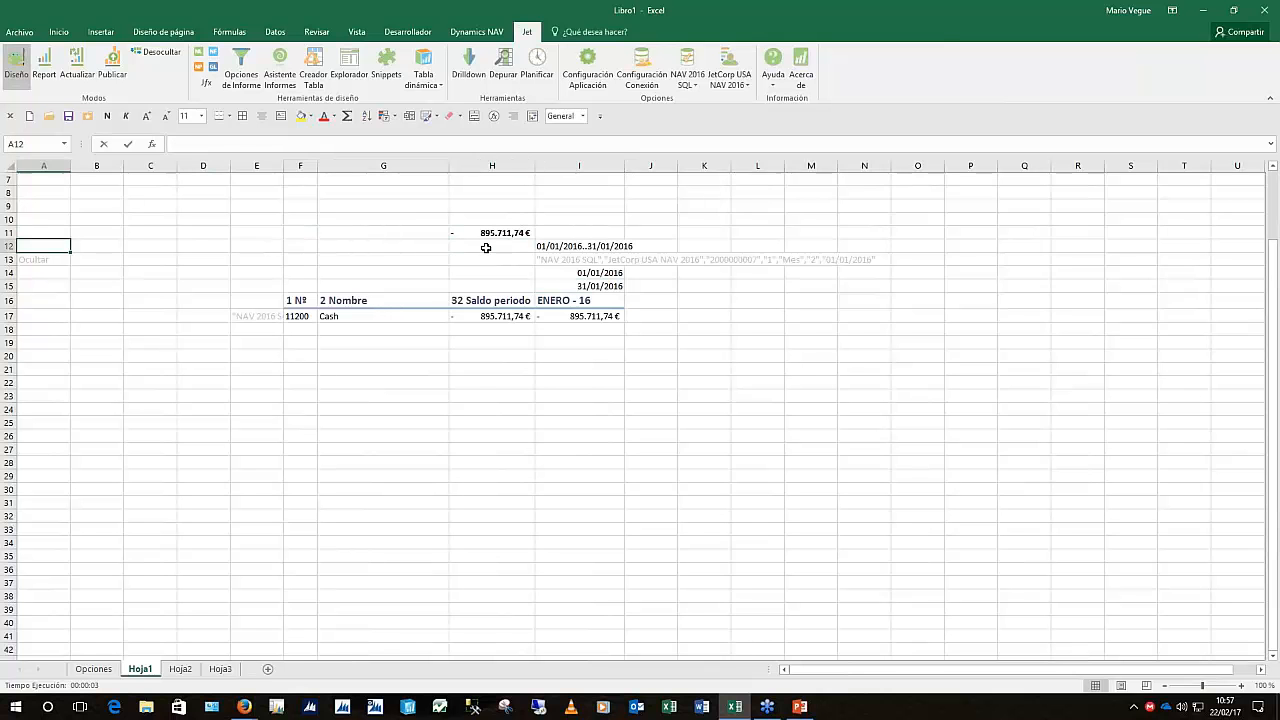
{"action": "type", "text": "ocultar"}
{"action": "key", "text": "Return"}
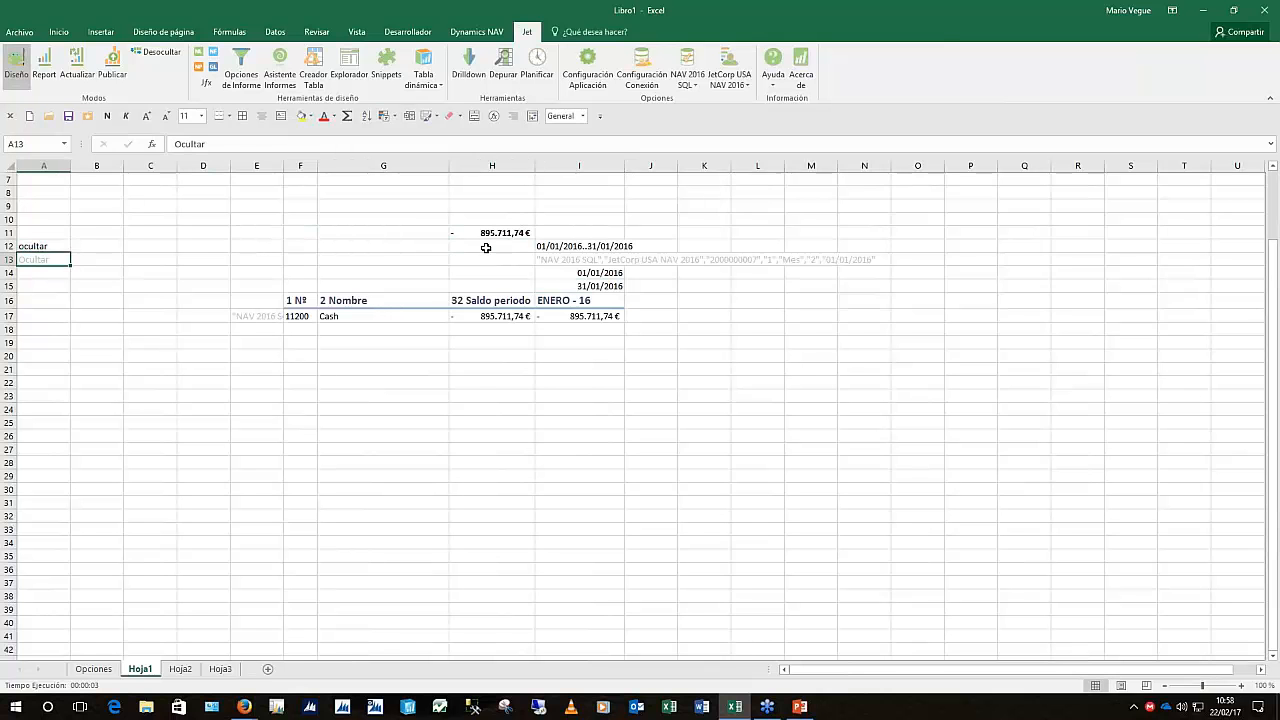
{"action": "key", "text": "Return"}
{"action": "type", "text": "Ocultar"}
{"action": "key", "text": "Return"}
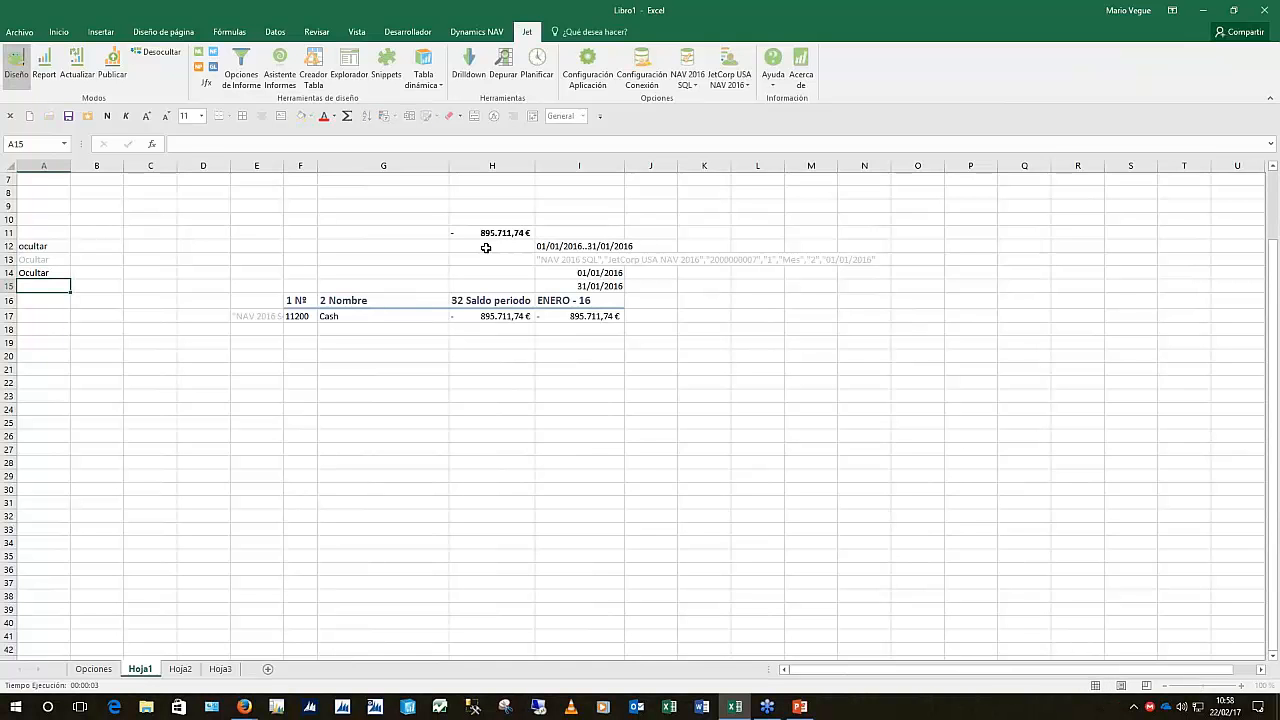
{"action": "type", "text": "ocultar"}
{"action": "key", "text": "Return"}
{"action": "key", "text": "Right"}
{"action": "key", "text": "Right"}
{"action": "key", "text": "Right"}
{"action": "key", "text": "Right"}
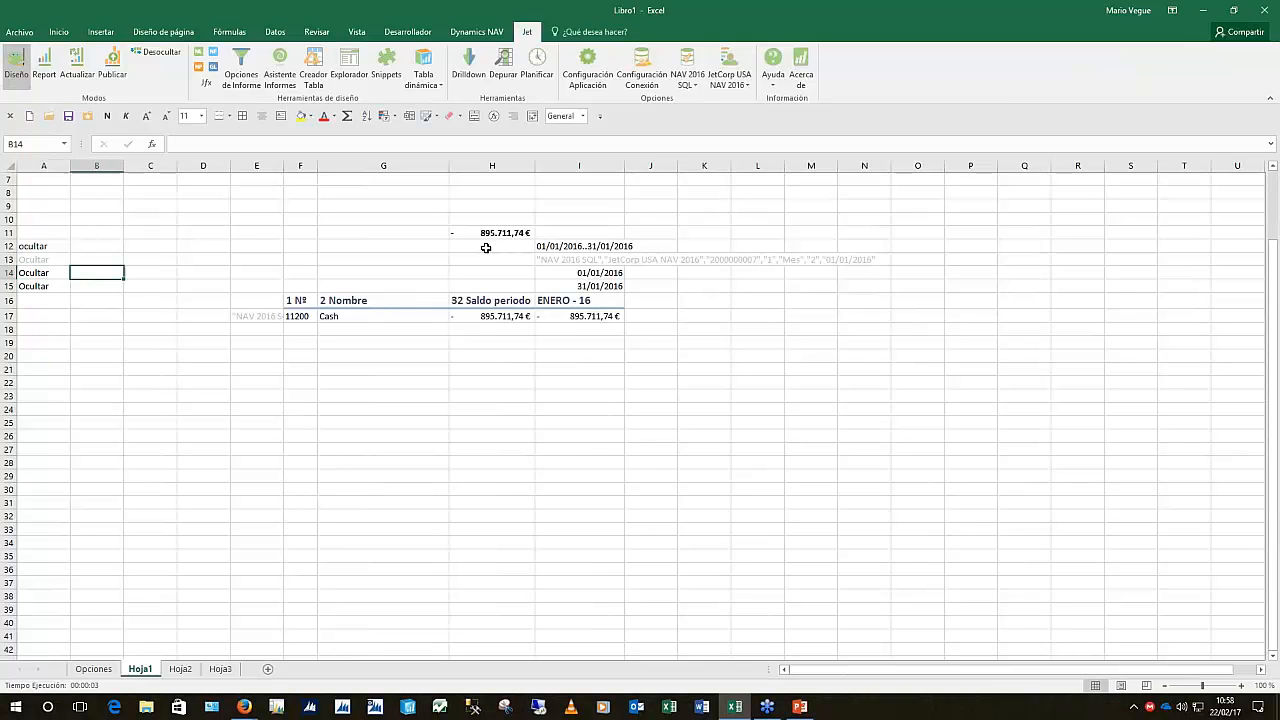
{"action": "key", "text": "Right"}
{"action": "key", "text": "Right"}
{"action": "key", "text": "Right"}
{"action": "key", "text": "Down"}
{"action": "key", "text": "Right"}
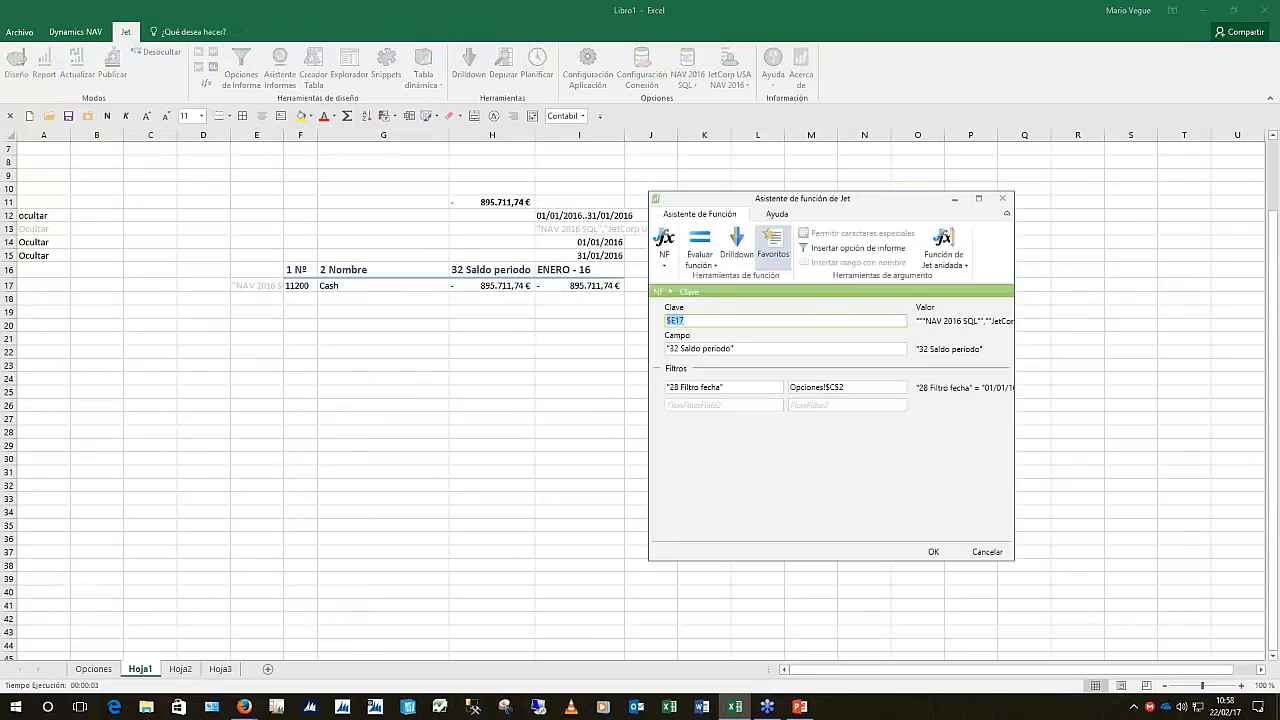
Point I17's Filtro fecha value to $I$12 so ENERO - 16 shows 4.000.204,74 €
{"action": "key", "text": "Tab"}
{"action": "key", "text": "Tab"}
{"action": "key", "text": "Tab"}
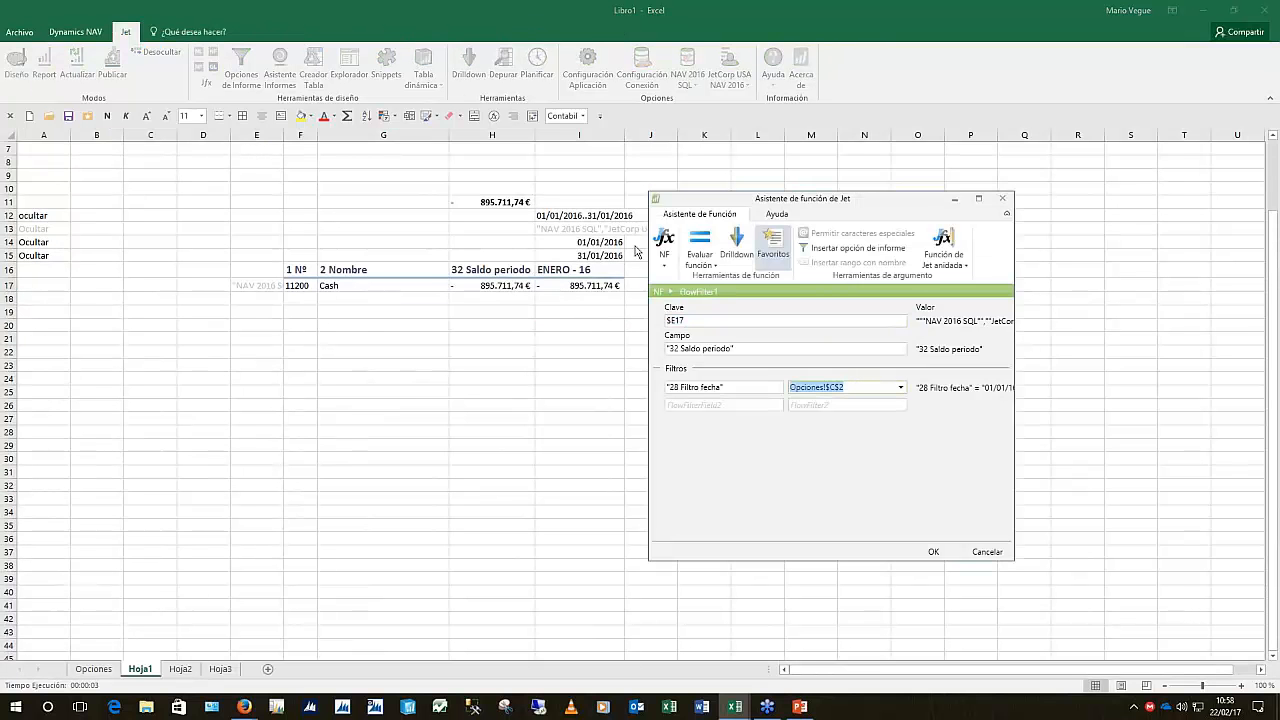
{"action": "left_click", "coordinate": [593, 221]}
{"action": "key", "text": "F4"}
{"action": "key", "text": "F4"}
{"action": "left_click", "coordinate": [948, 552]}
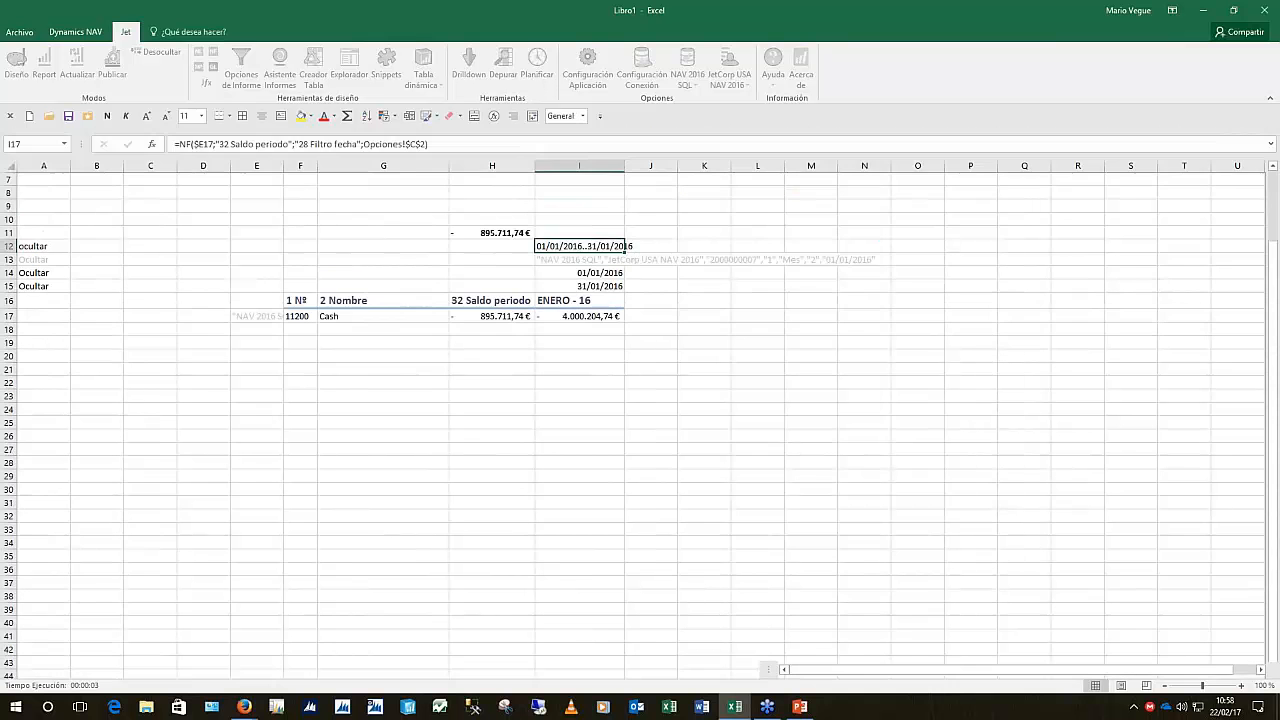
{"action": "left_click", "coordinate": [491, 314]}
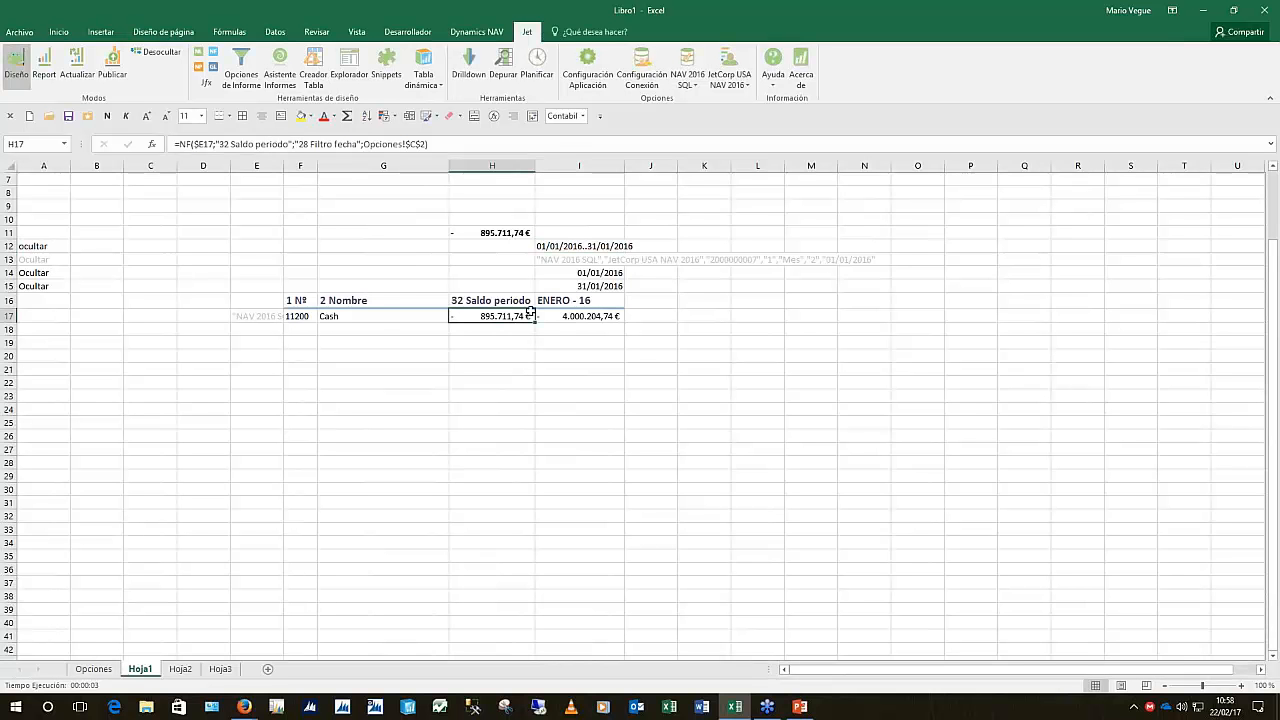
Increase H17's font size three times and make it bold
{"action": "left_click_drag", "start_coordinate": [588, 316], "coordinate": [870, 318]}
{"action": "left_click", "coordinate": [482, 316]}
{"action": "right_click", "coordinate": [484, 315]}
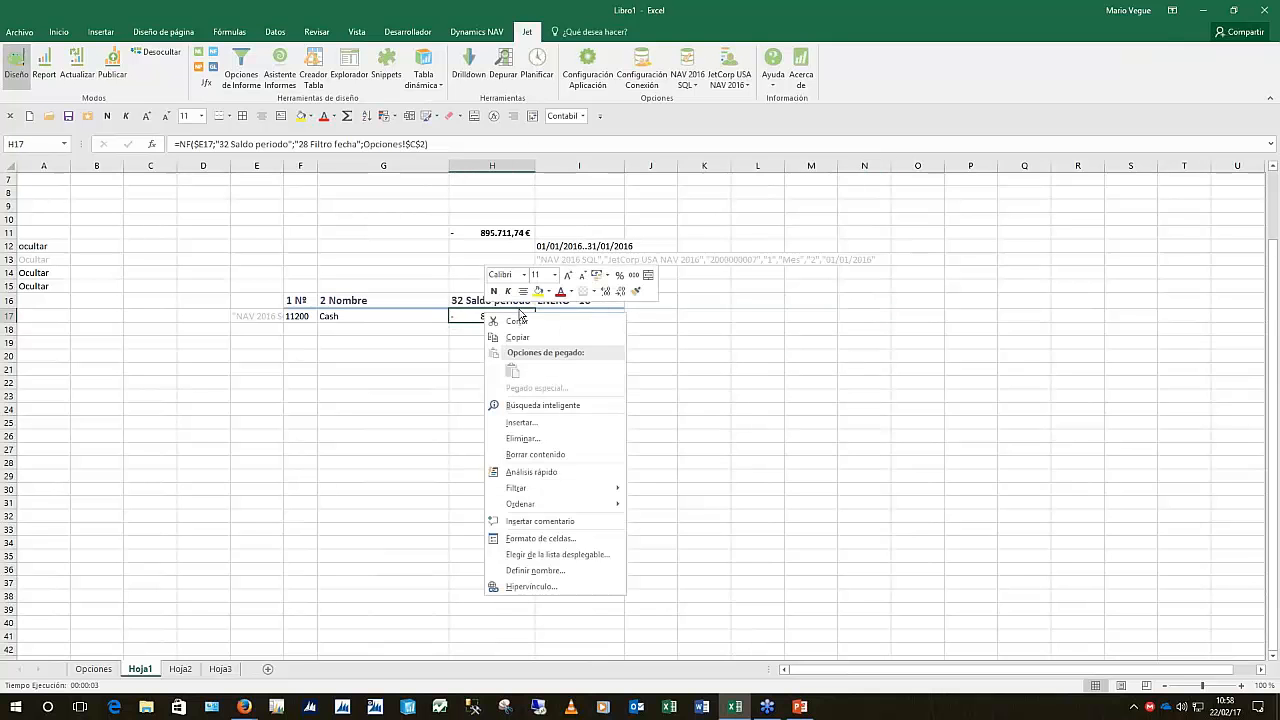
{"action": "left_click", "coordinate": [567, 274]}
{"action": "left_click", "coordinate": [567, 274]}
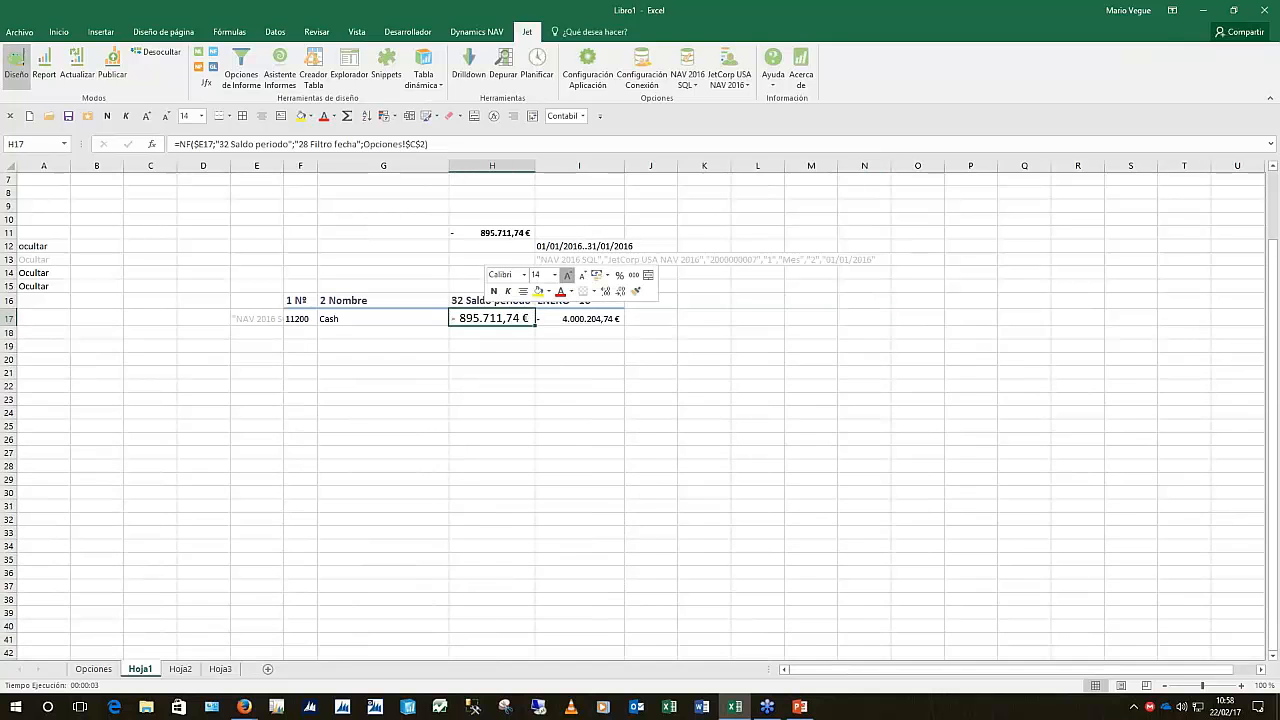
{"action": "left_click", "coordinate": [567, 274]}
{"action": "left_click", "coordinate": [494, 291]}
{"action": "left_click", "coordinate": [584, 347]}
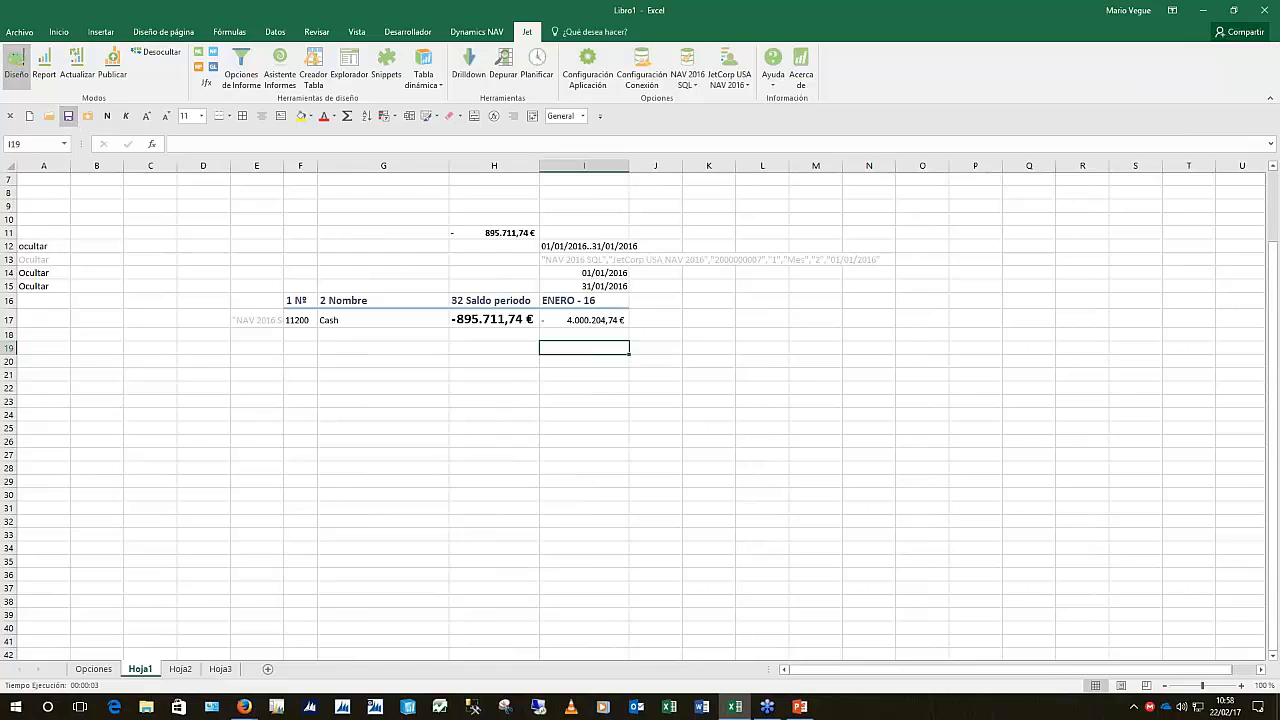
{"action": "left_click", "coordinate": [68, 116]}
Save the workbook to the Desktop under the name CuentasSaldos
{"action": "left_click", "coordinate": [188, 205]}
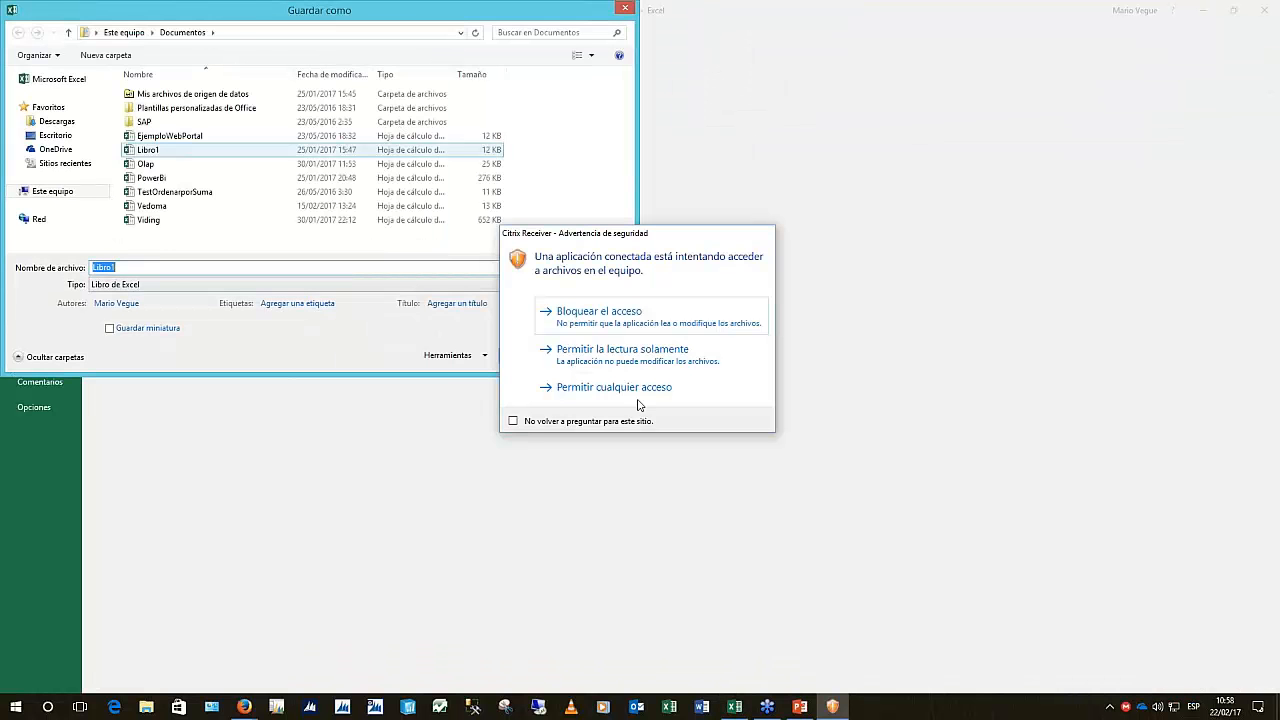
{"action": "left_click", "coordinate": [638, 398]}
{"action": "left_click", "coordinate": [55, 135]}
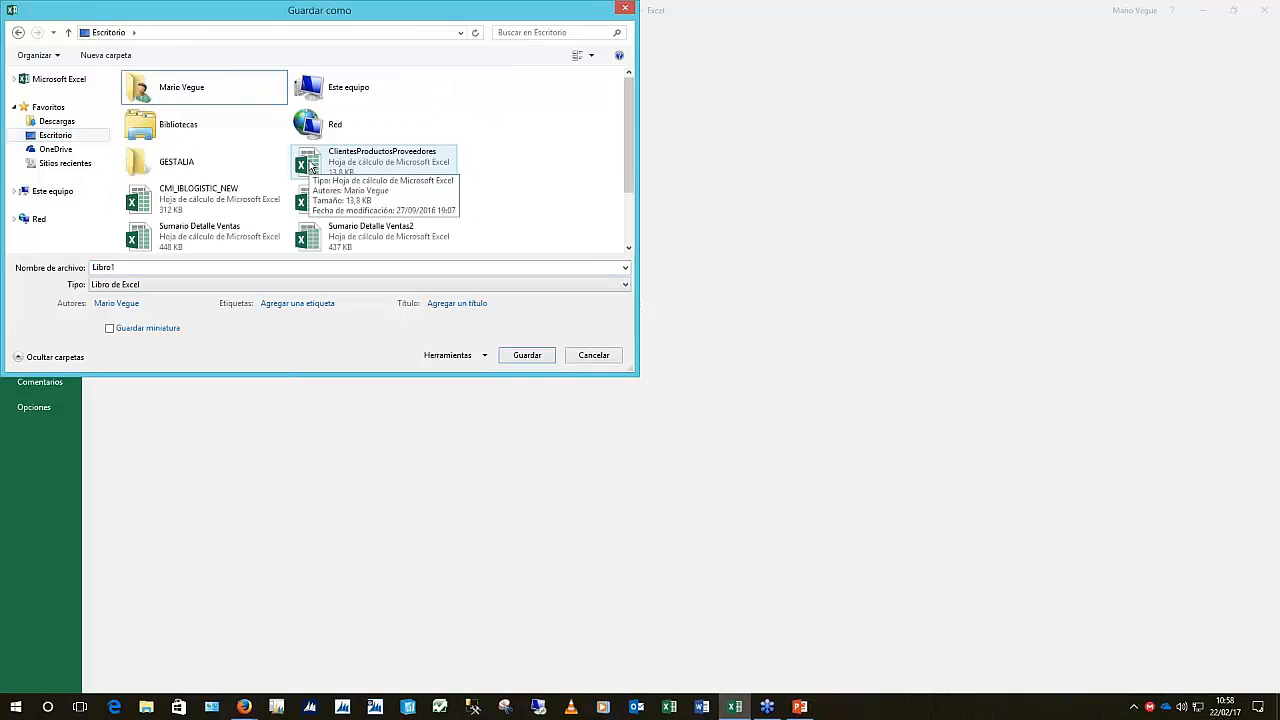
{"action": "type", "text": "Cuenta"}
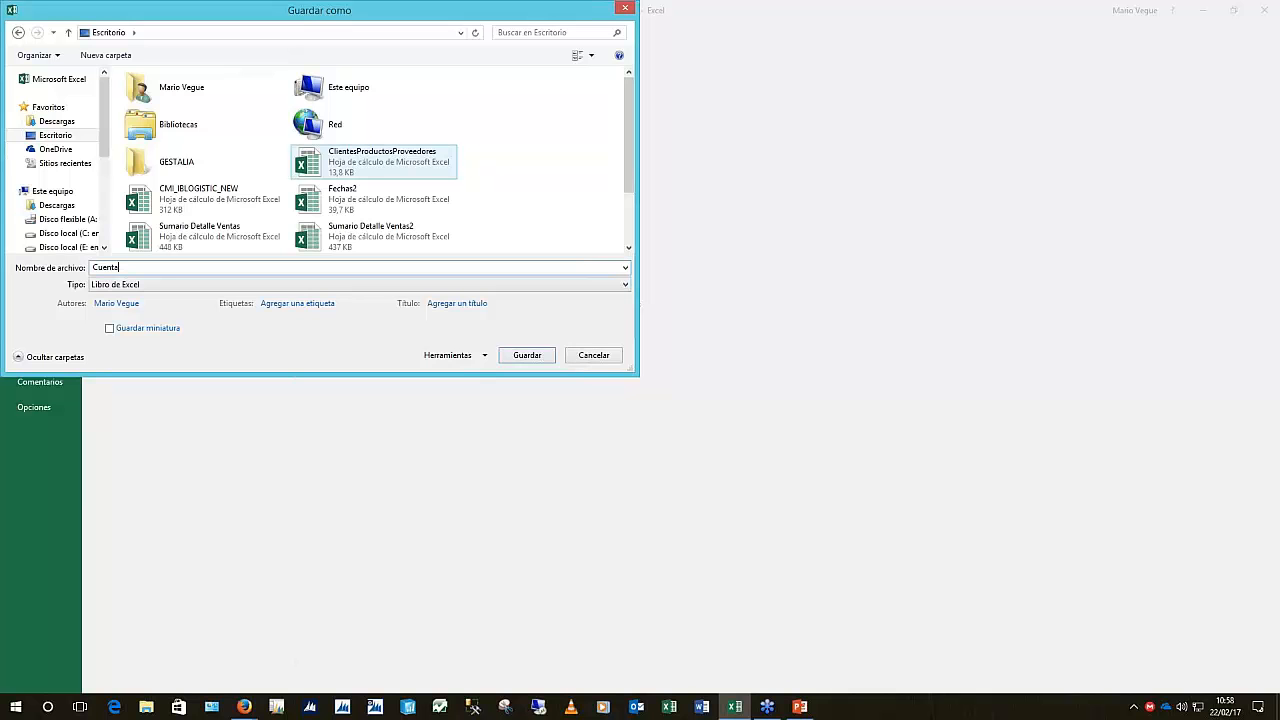
{"action": "type", "text": "sSaldos"}
{"action": "key", "text": "Return"}
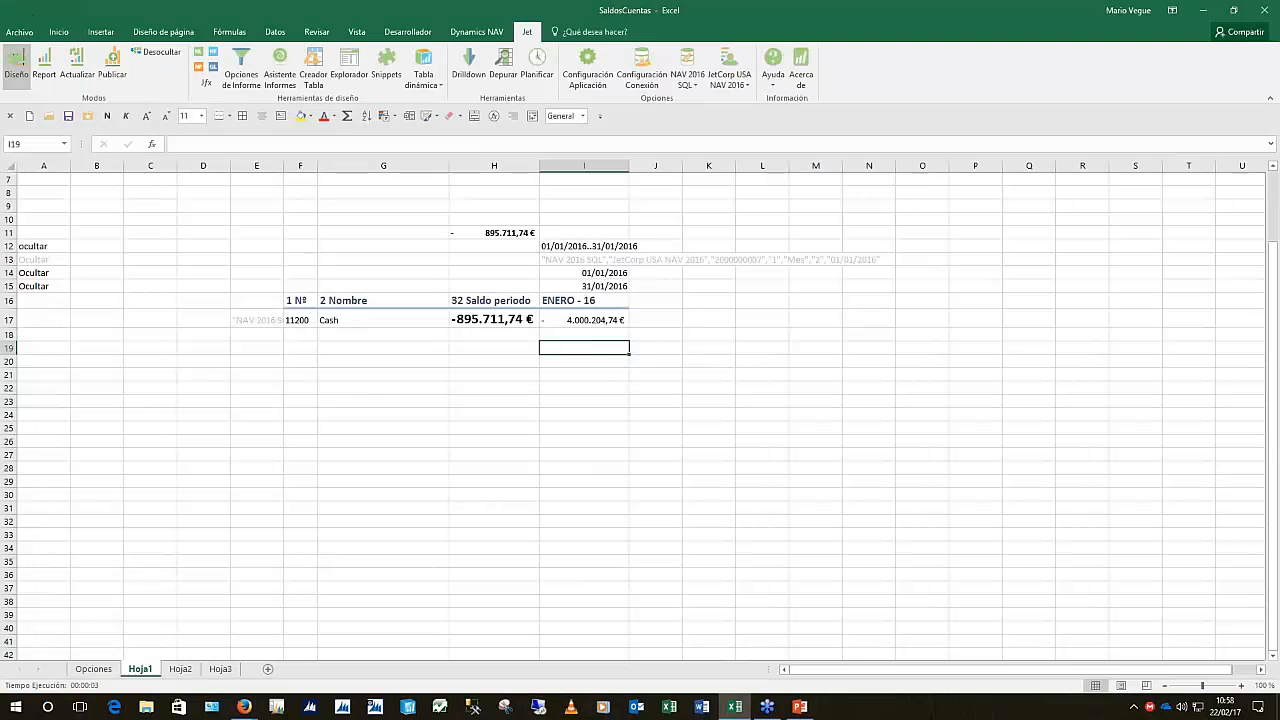
{"action": "left_click", "coordinate": [44, 68]}
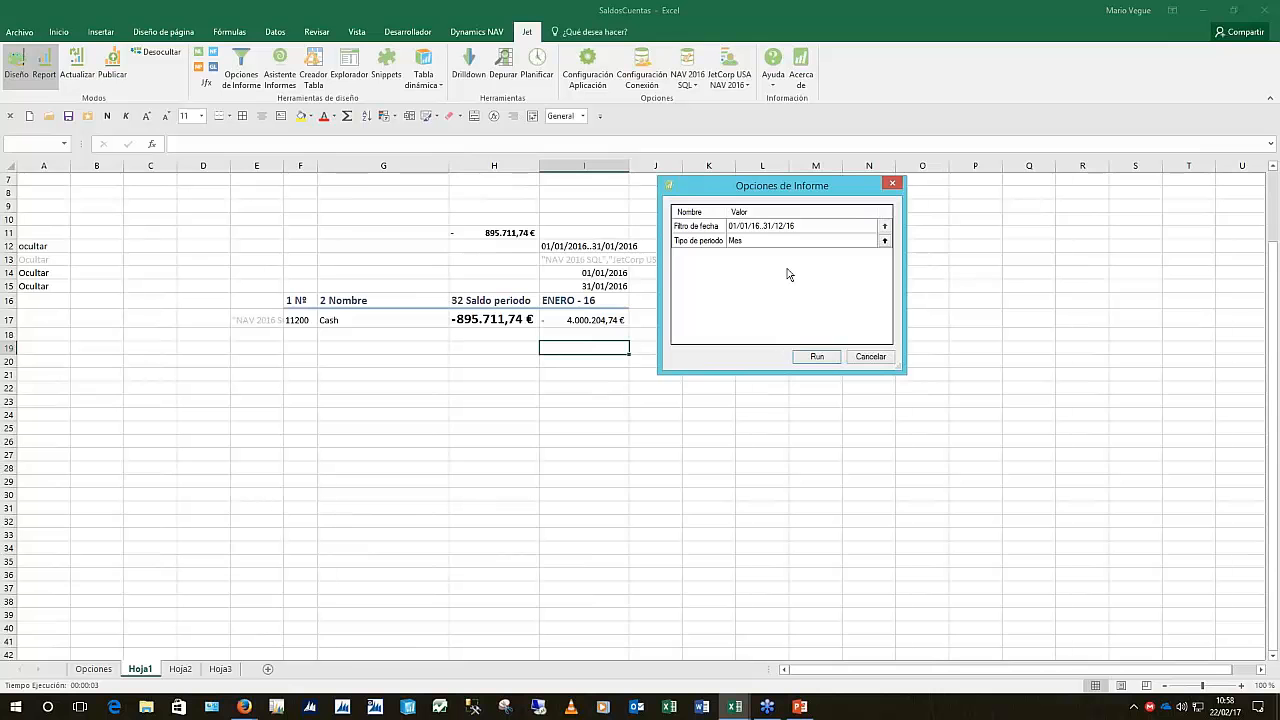
Run the Jet report for 01/01/16..31/12/16 with monthly periods (Mes)
{"action": "left_click", "coordinate": [830, 356]}
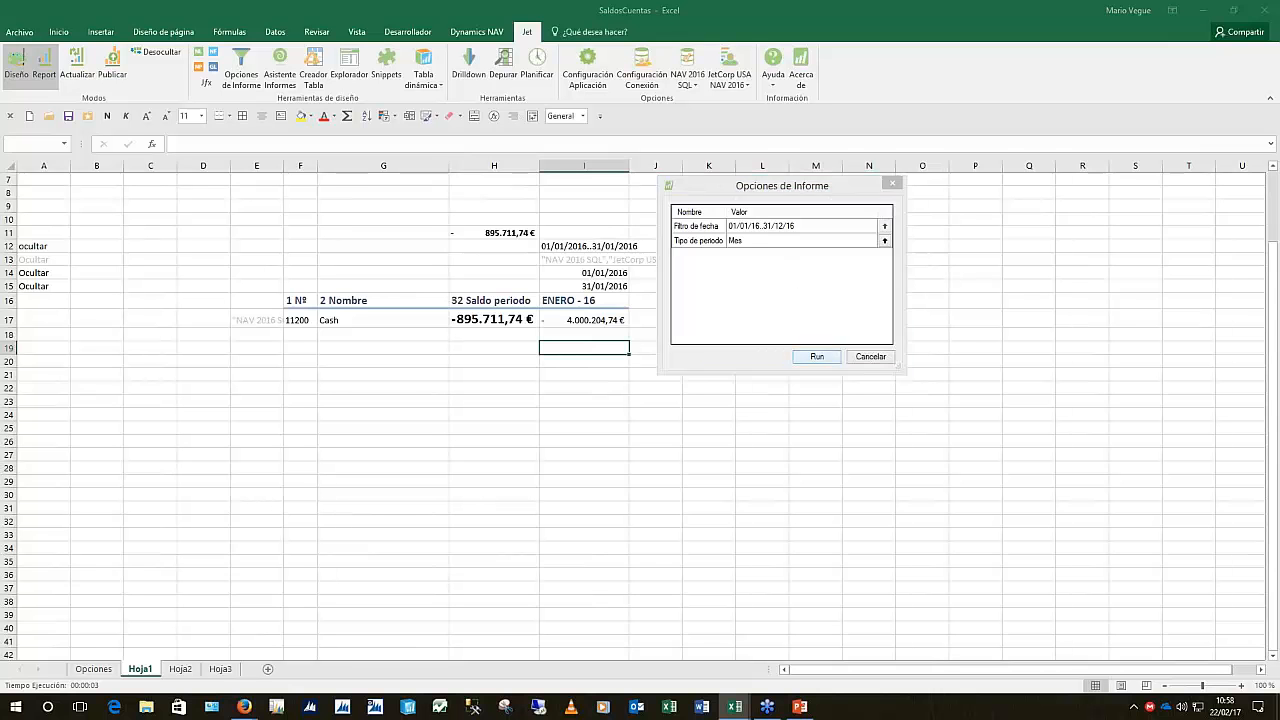
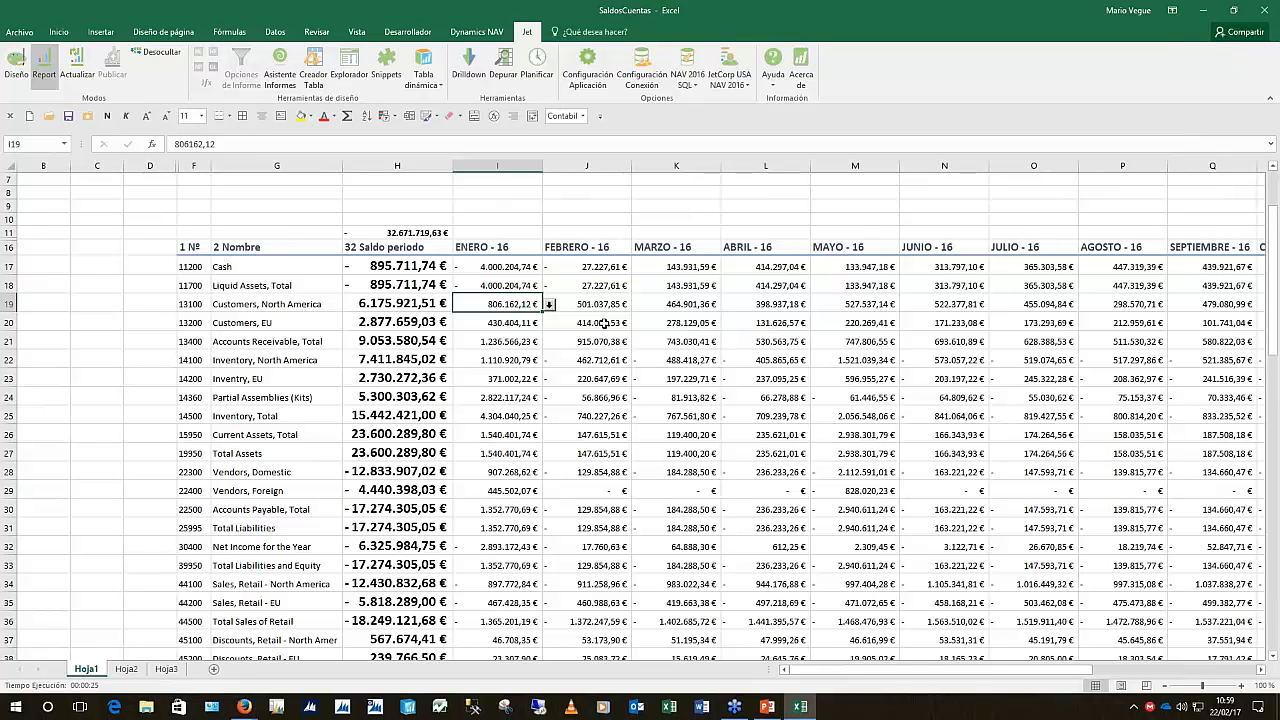
Drill down into the April 2016 Inventory, North America balance (-405.865,65) in cell L22
{"action": "left_click", "coordinate": [733, 363]}
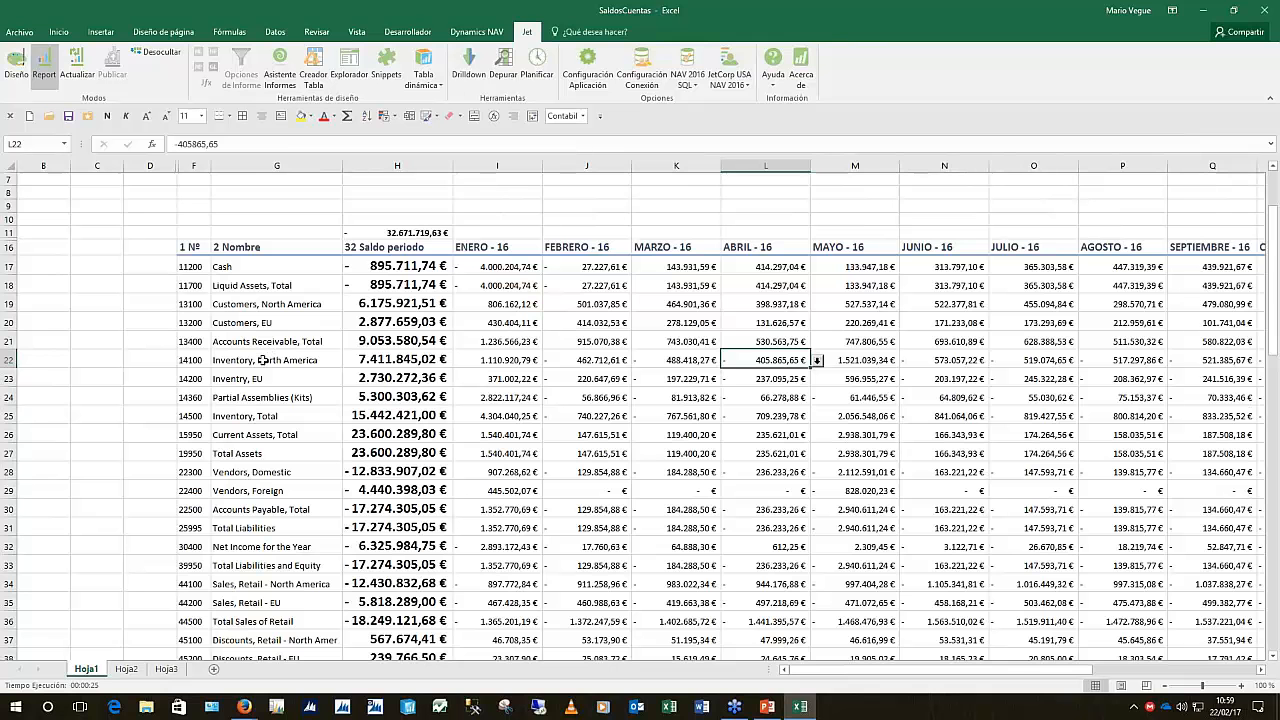
{"action": "left_click", "coordinate": [818, 363]}
Verify in NAV that account 14100's April net change is -405.865,65, then return to Excel
{"action": "left_click", "coordinate": [817, 361]}
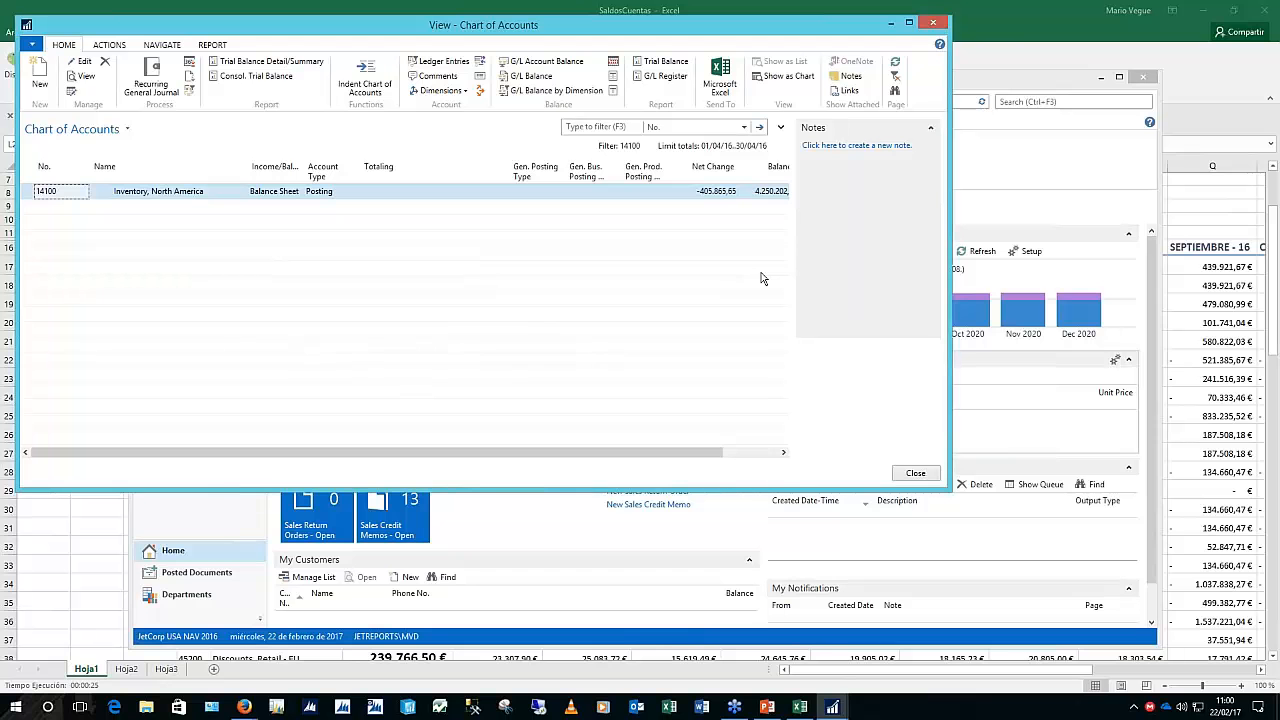
{"action": "left_click", "coordinate": [719, 194]}
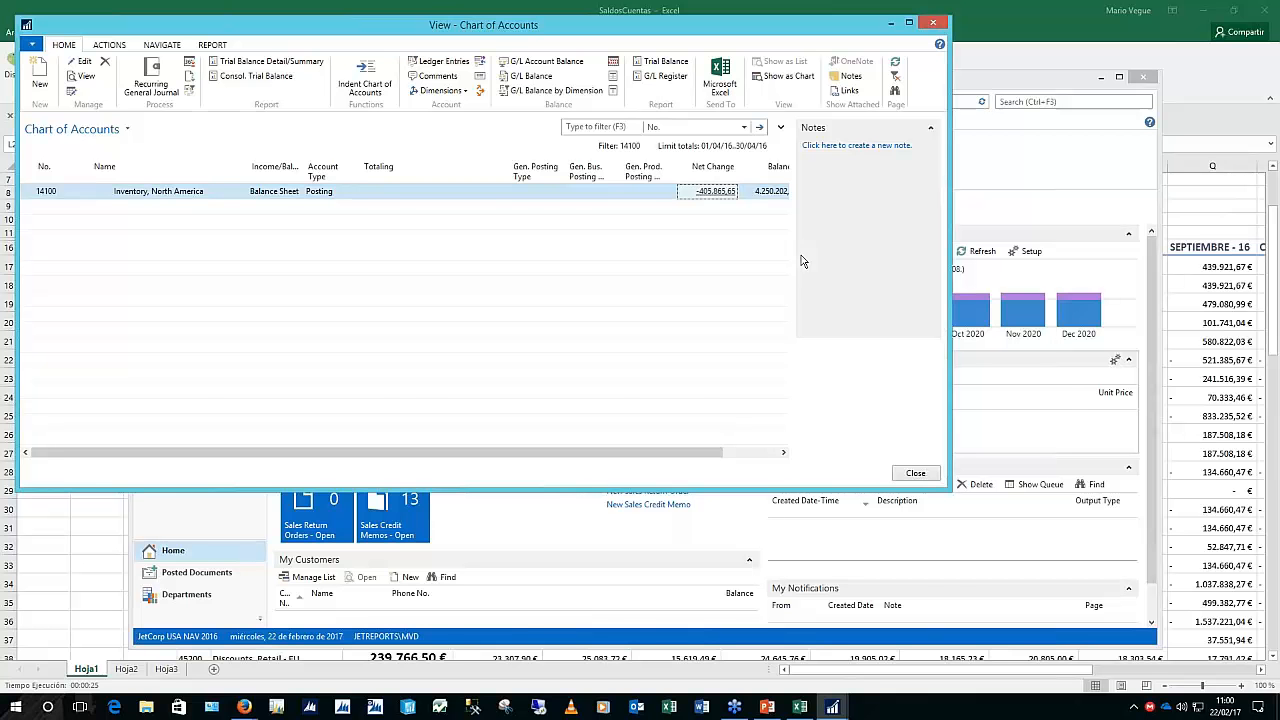
{"action": "left_click", "coordinate": [1208, 415]}
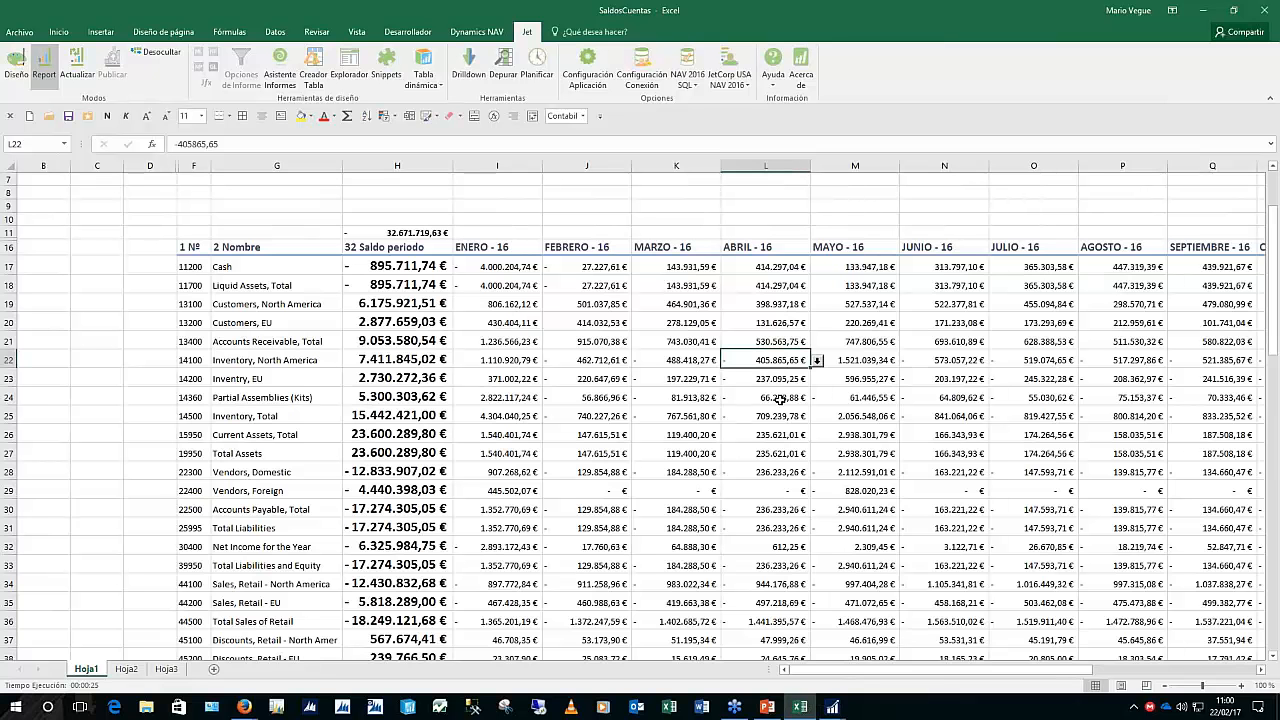
{"action": "scroll", "coordinate": [570, 410], "scroll_direction": "up", "scroll_amount": 2}
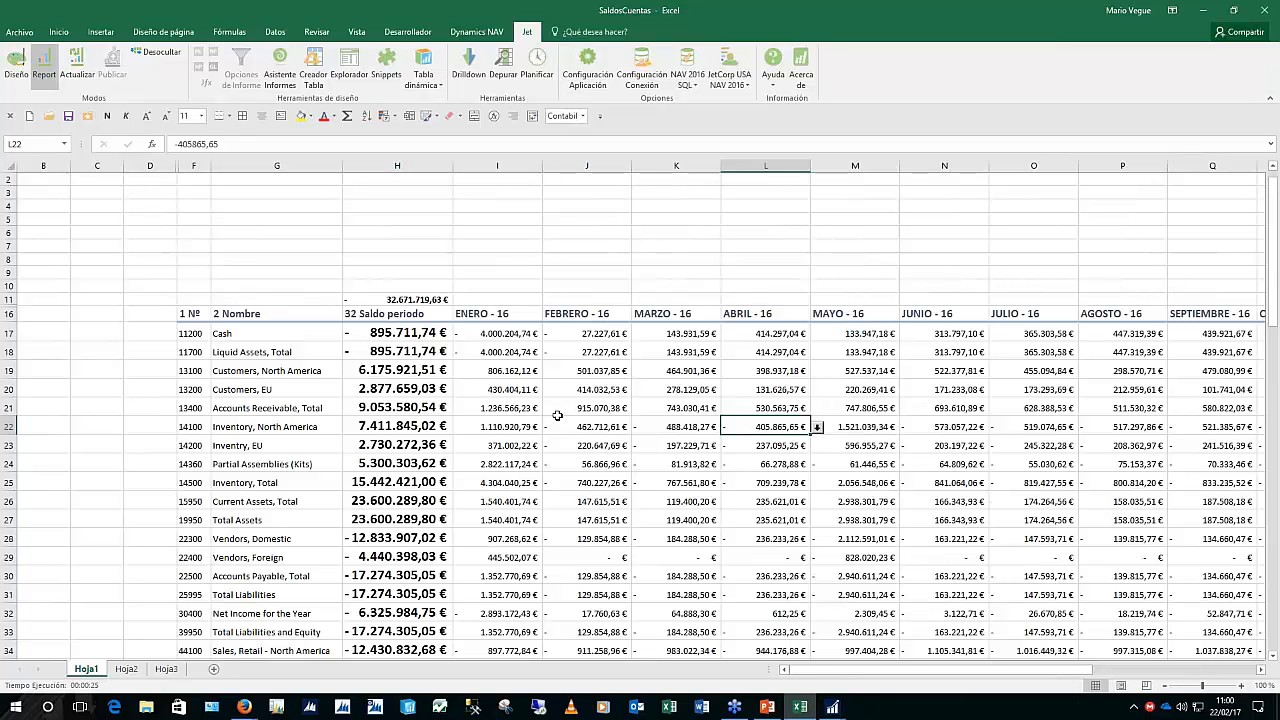
{"action": "left_click", "coordinate": [416, 298]}
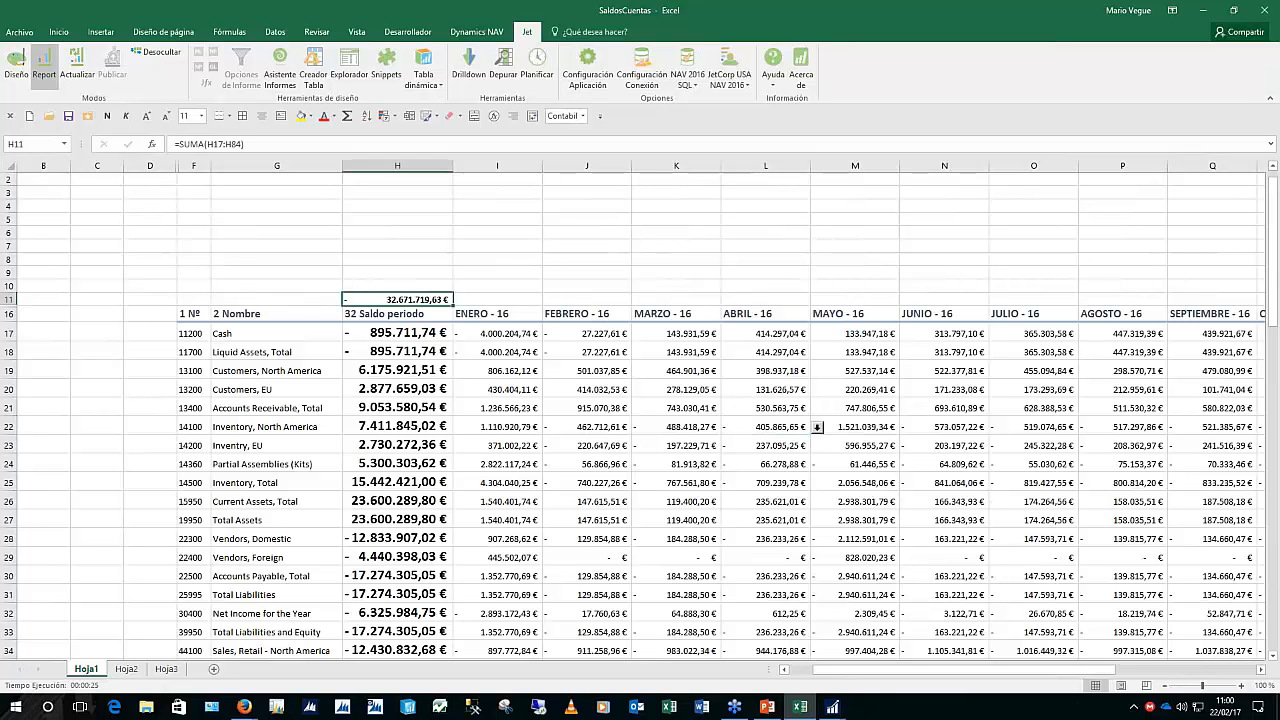
{"action": "key", "text": "F2"}
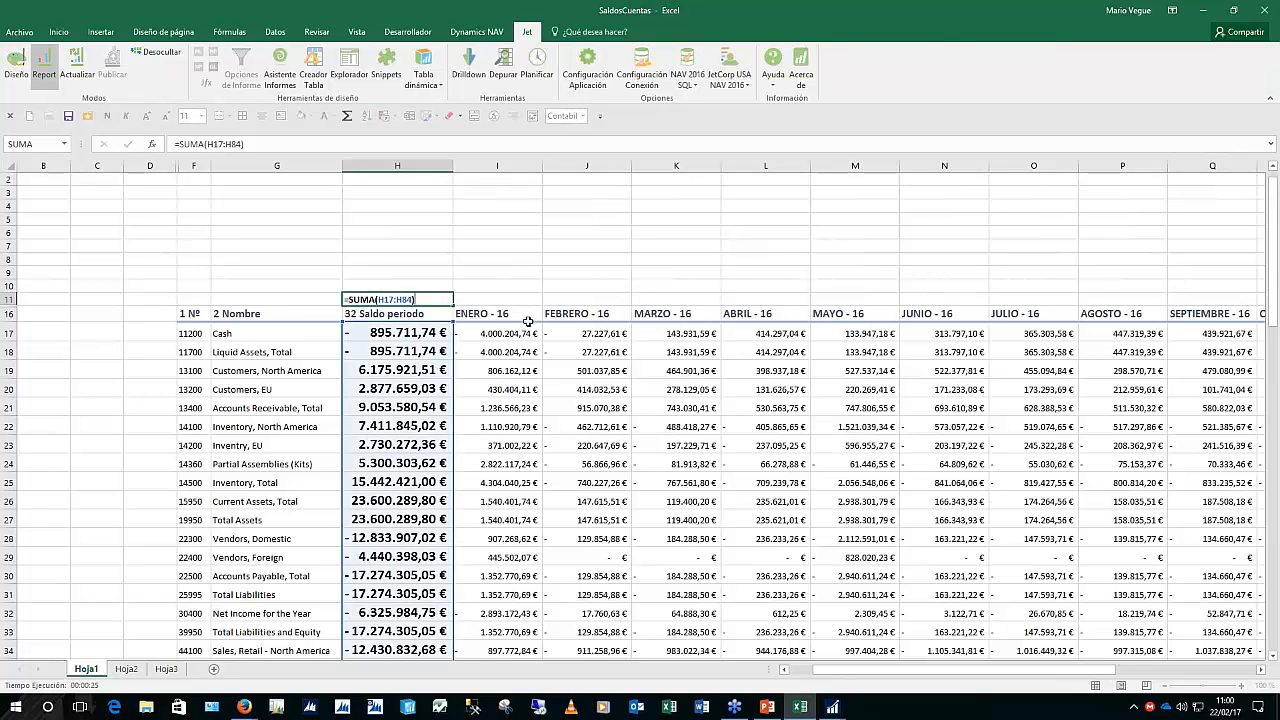
{"action": "key", "text": "Escape"}
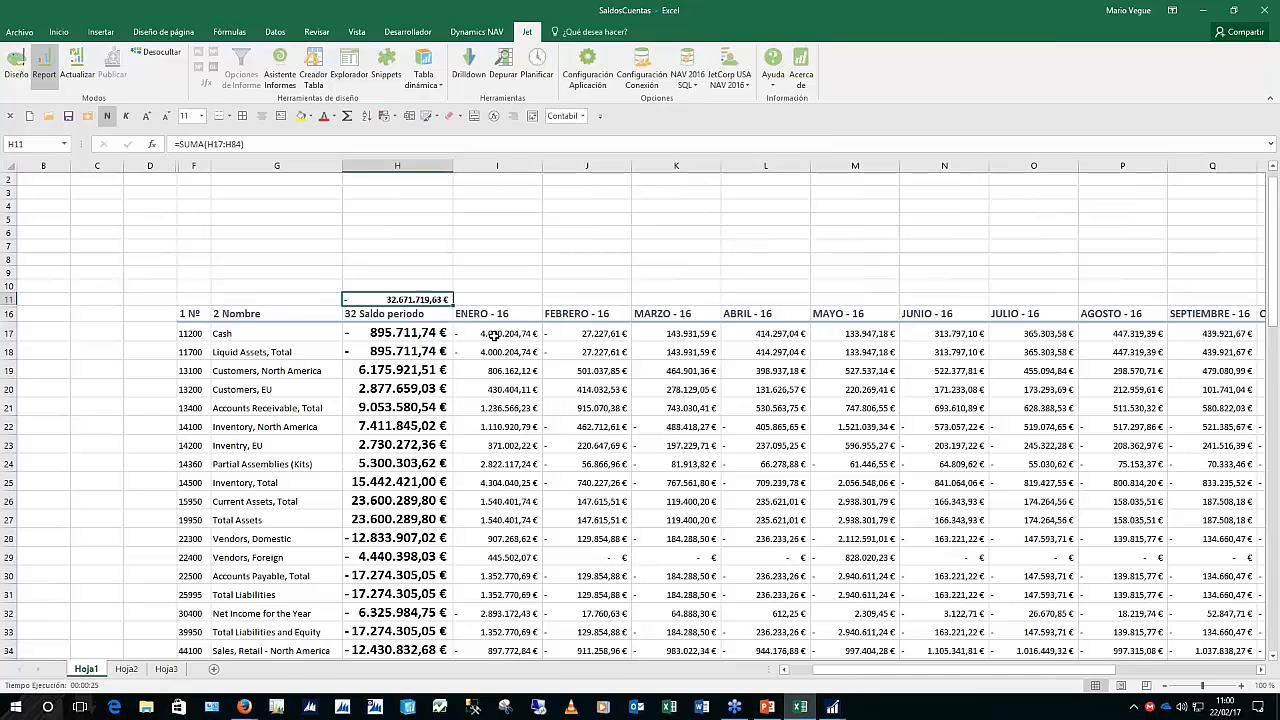
{"action": "left_click_drag", "start_coordinate": [503, 368], "coordinate": [1158, 388]}
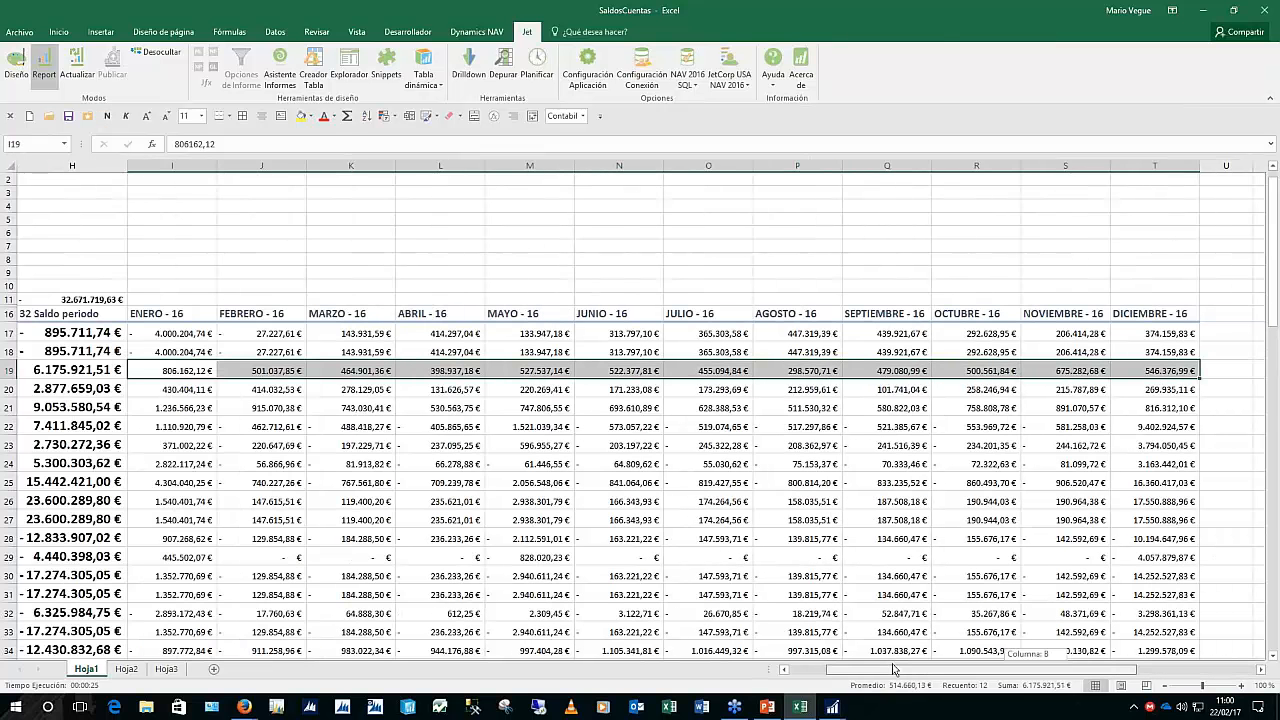
{"action": "left_click_drag", "start_coordinate": [1103, 676], "coordinate": [973, 676]}
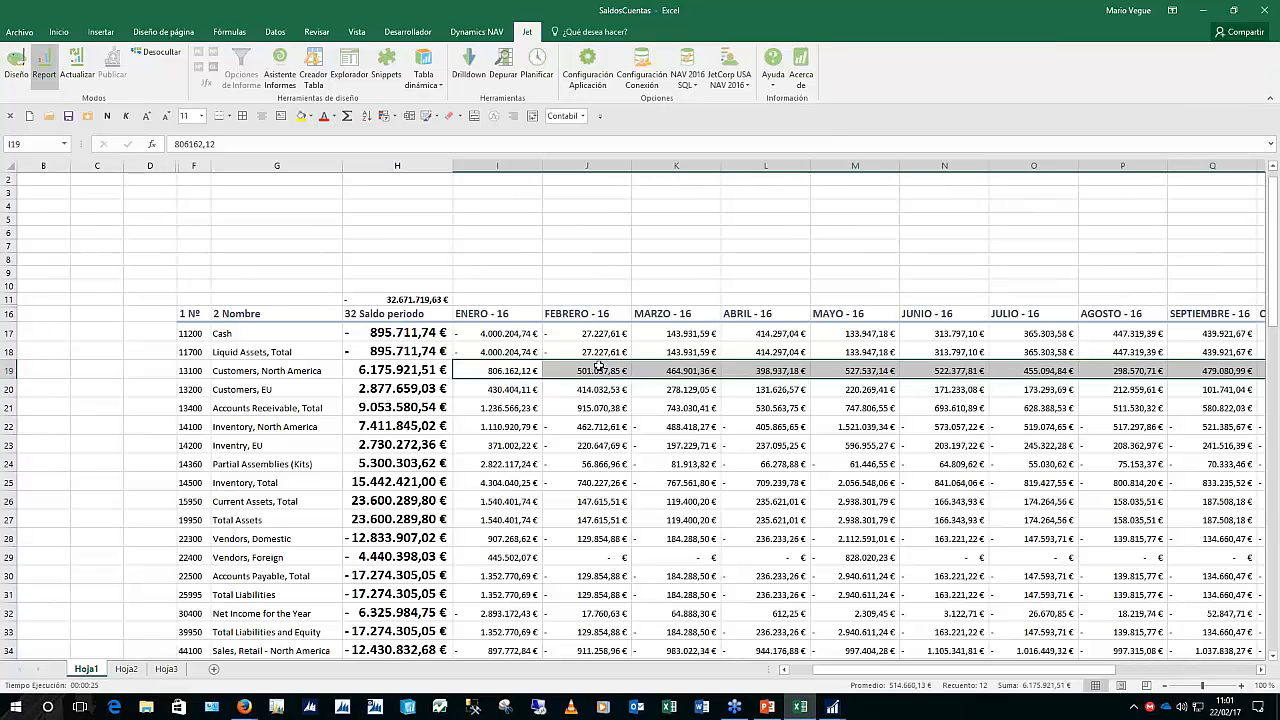
{"action": "left_click", "coordinate": [600, 366]}
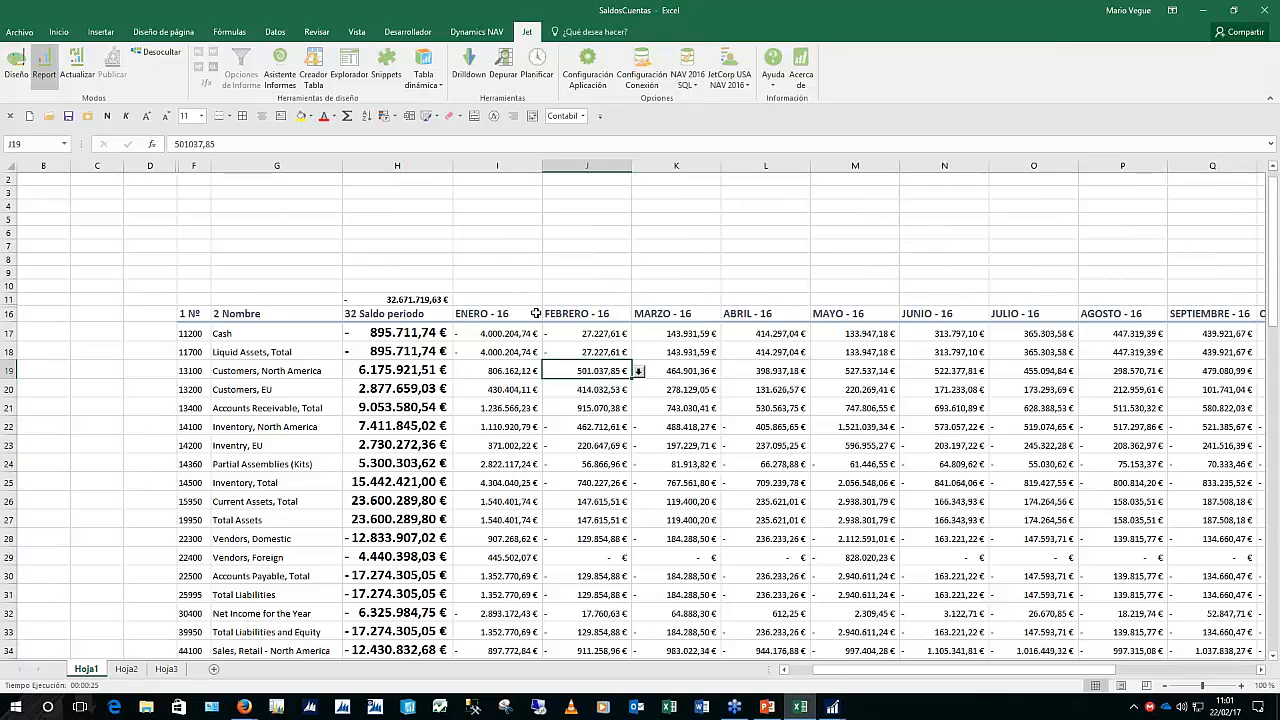
{"action": "left_click", "coordinate": [476, 314]}
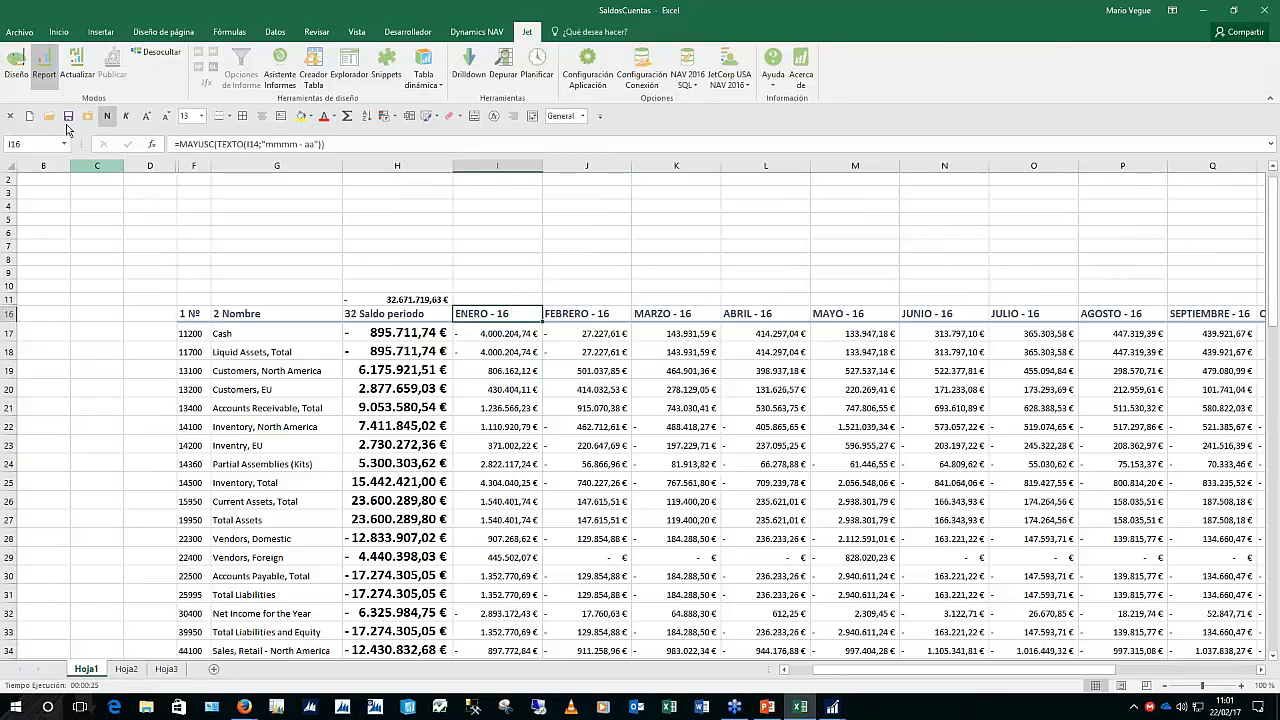
In design mode, insert an empty column I before ENERO - 16 and make row 17 taller
{"action": "left_click", "coordinate": [16, 64]}
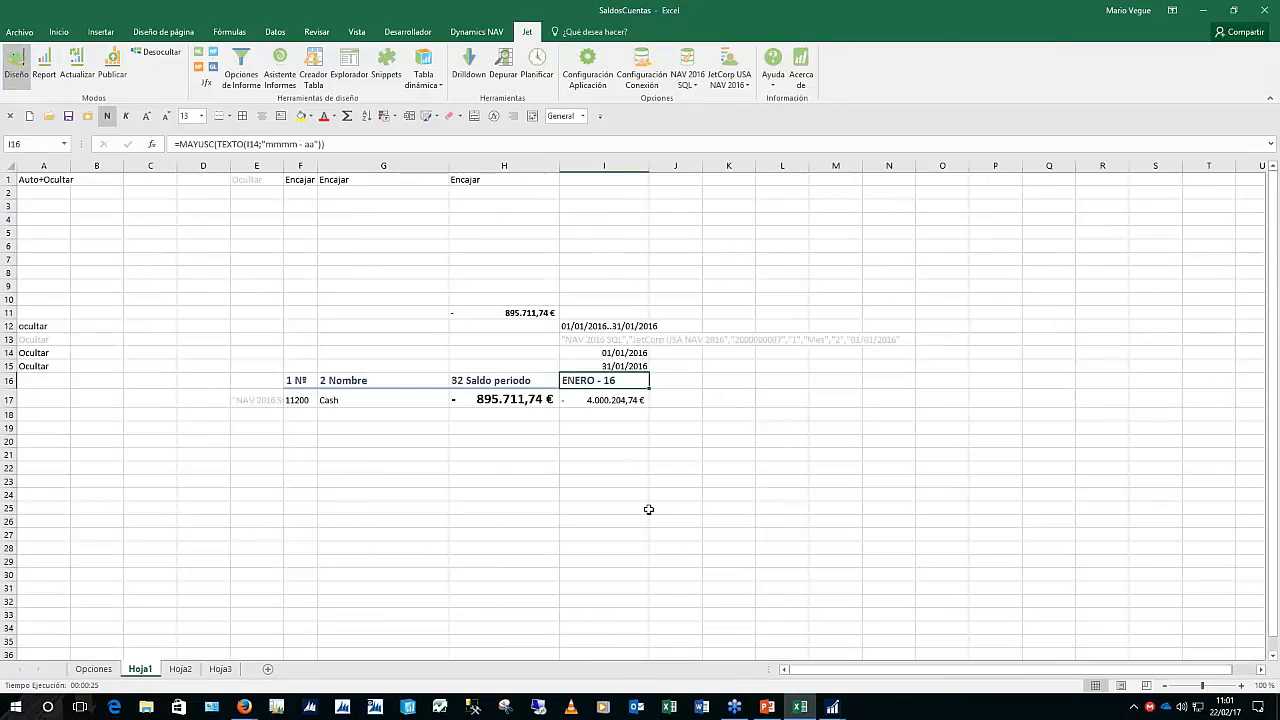
{"action": "left_click", "coordinate": [603, 165]}
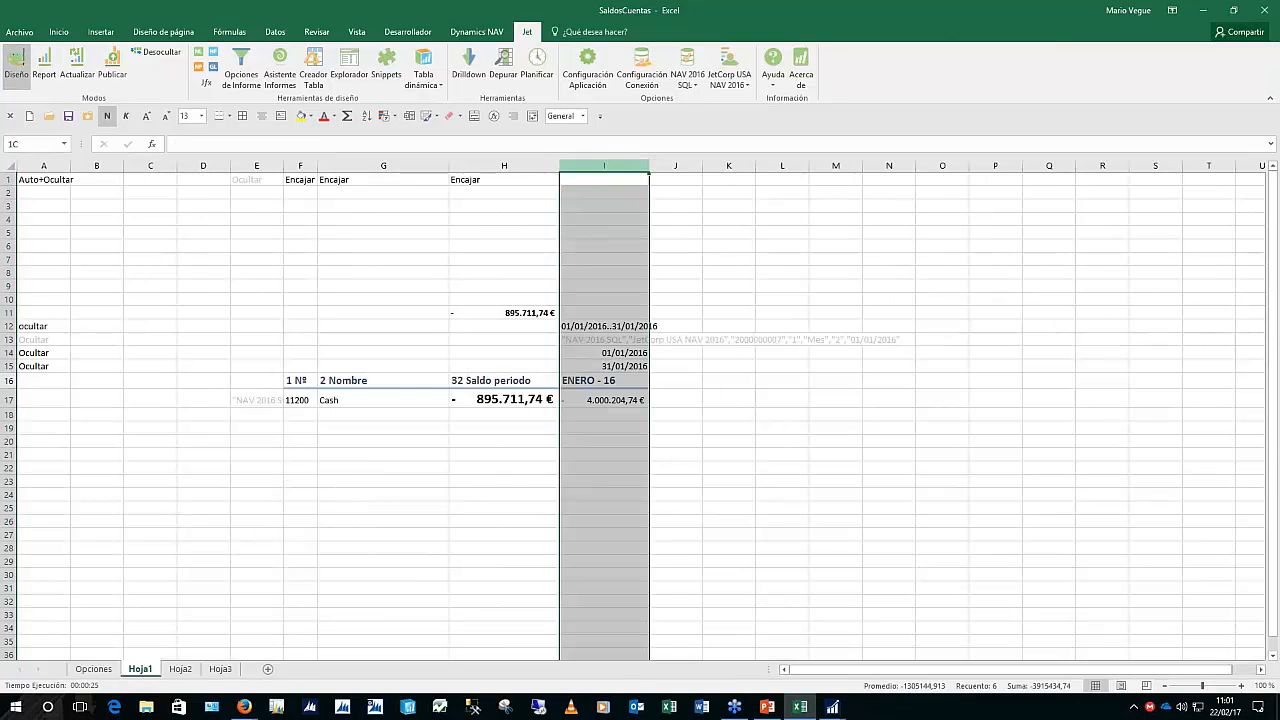
{"action": "right_click", "coordinate": [600, 166]}
{"action": "left_click", "coordinate": [632, 264]}
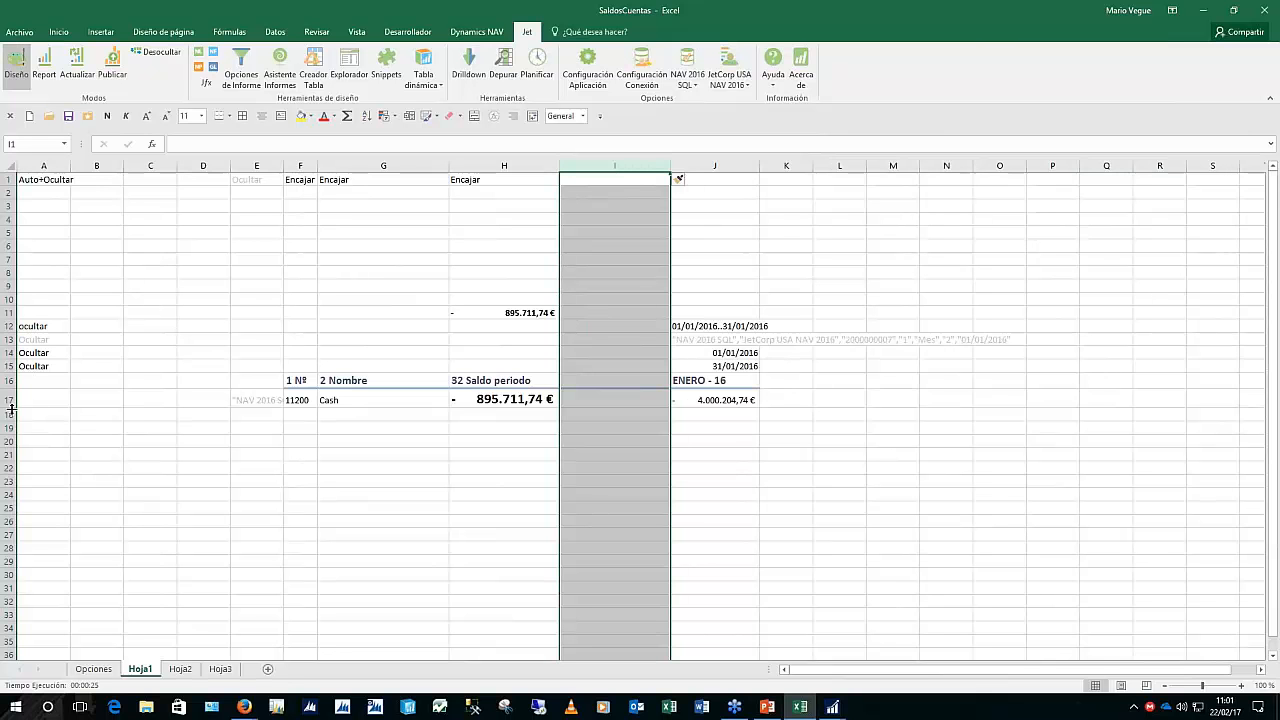
{"action": "left_click_drag", "start_coordinate": [12, 407], "coordinate": [12, 429]}
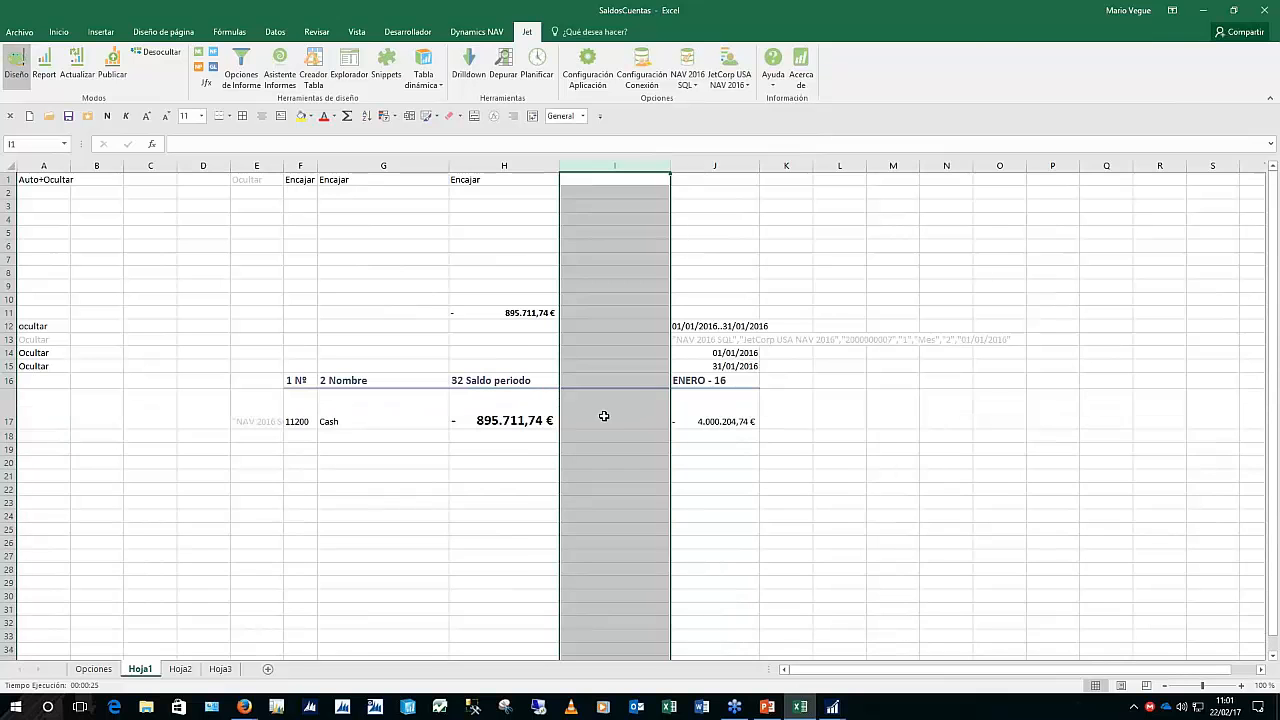
{"action": "left_click", "coordinate": [594, 411]}
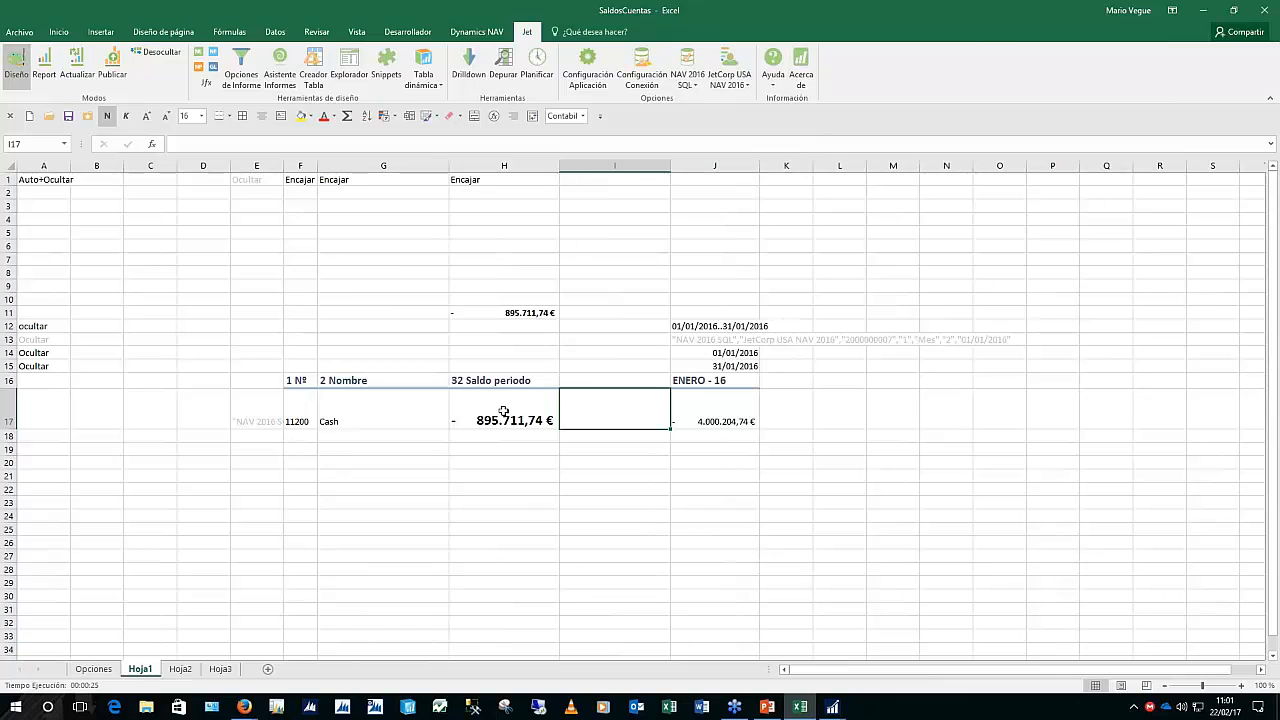
Insert a line sparkline at location $I17 with data range J17:K17
{"action": "left_click", "coordinate": [101, 33]}
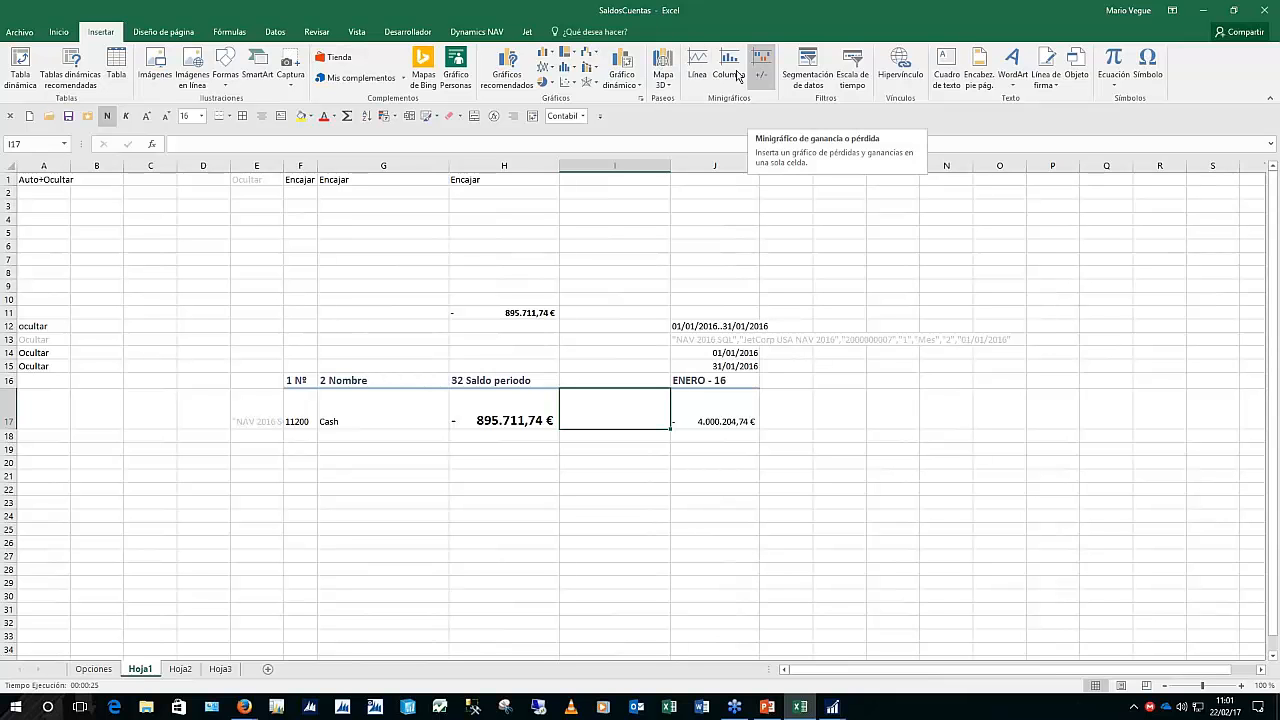
{"action": "left_click", "coordinate": [696, 66]}
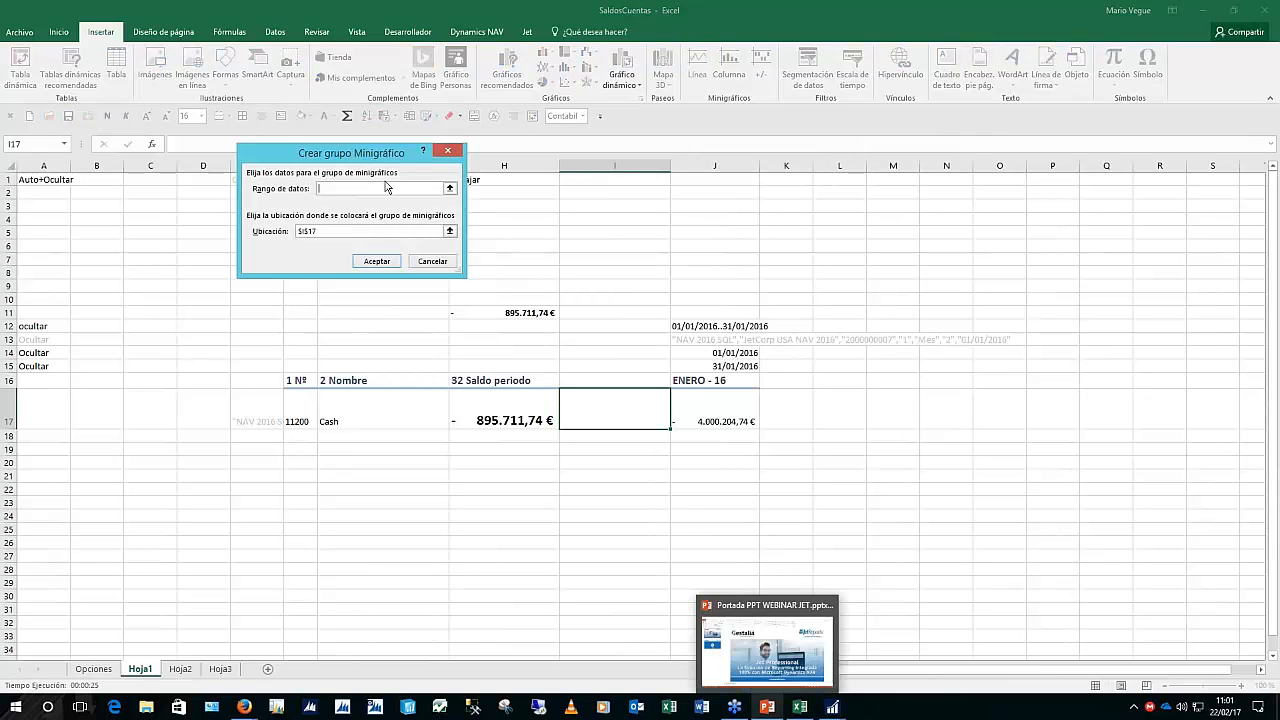
{"action": "left_click", "coordinate": [733, 419]}
{"action": "left_click_drag", "start_coordinate": [738, 419], "coordinate": [779, 416]}
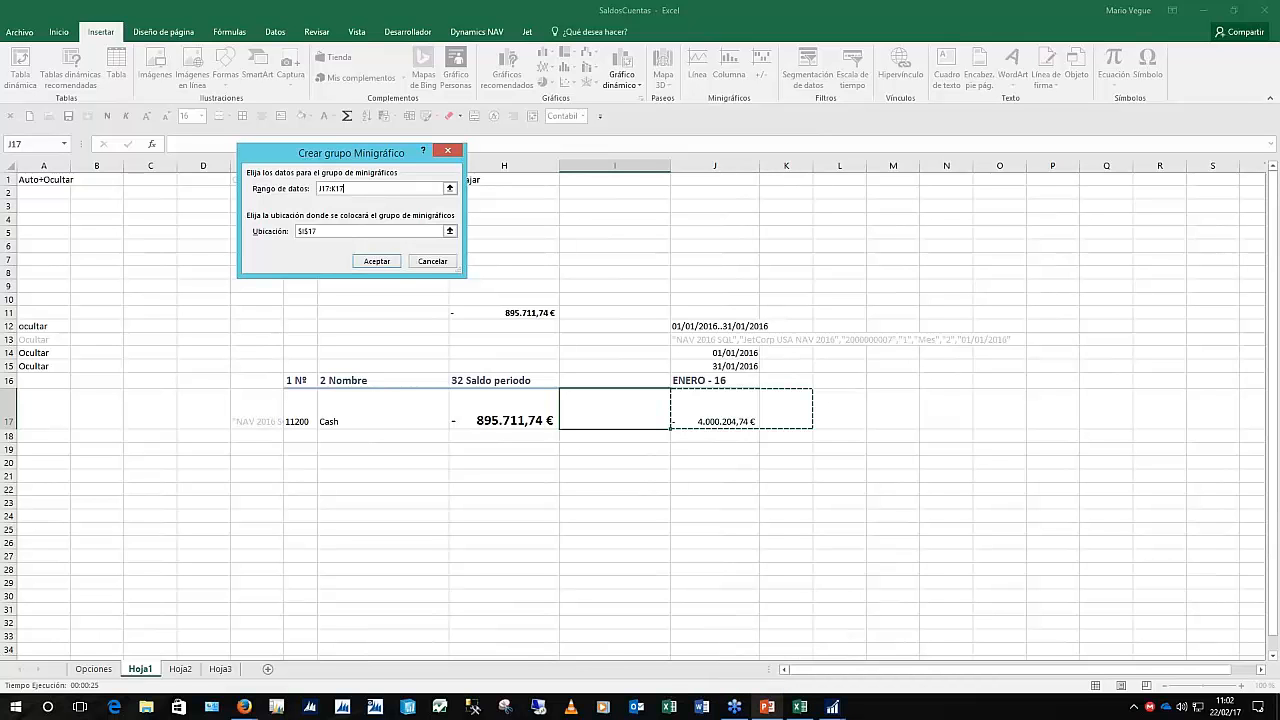
{"action": "key", "text": "Tab"}
{"action": "key", "text": "F4"}
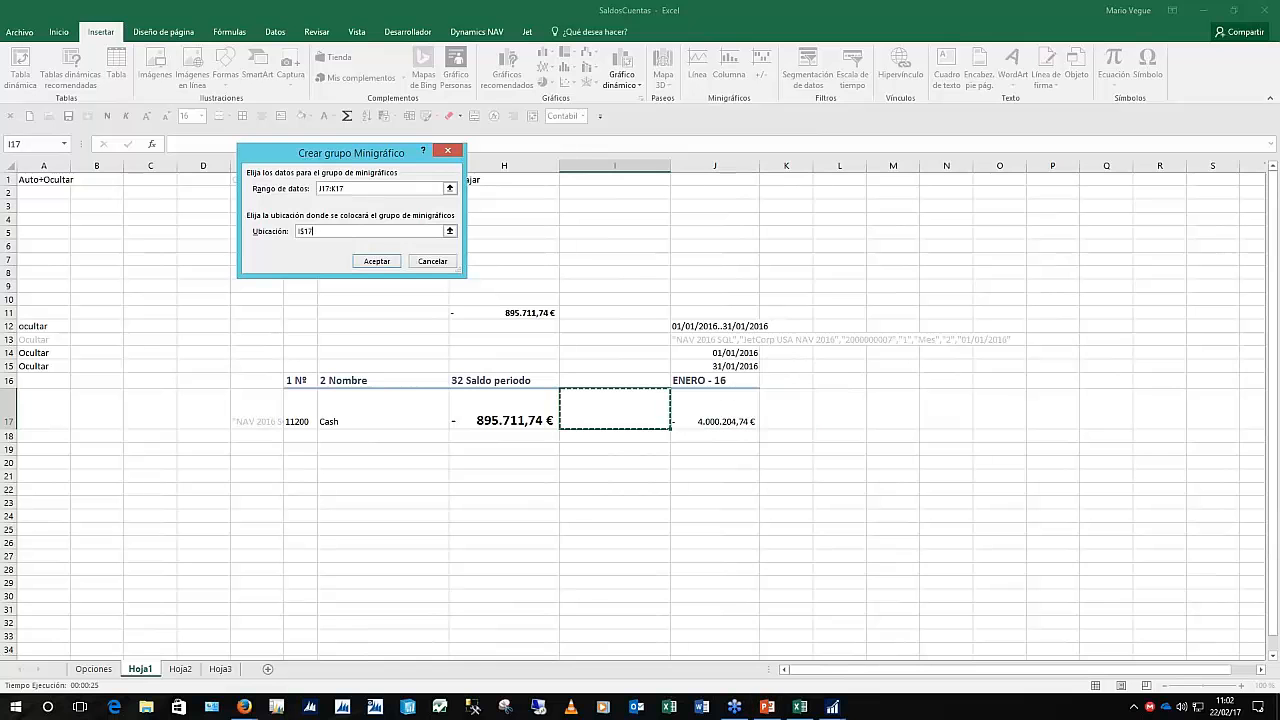
{"action": "key", "text": "F4"}
{"action": "key", "text": "F4"}
{"action": "key", "text": "F4"}
{"action": "key", "text": "F4"}
{"action": "key", "text": "F4"}
{"action": "left_click", "coordinate": [377, 261]}
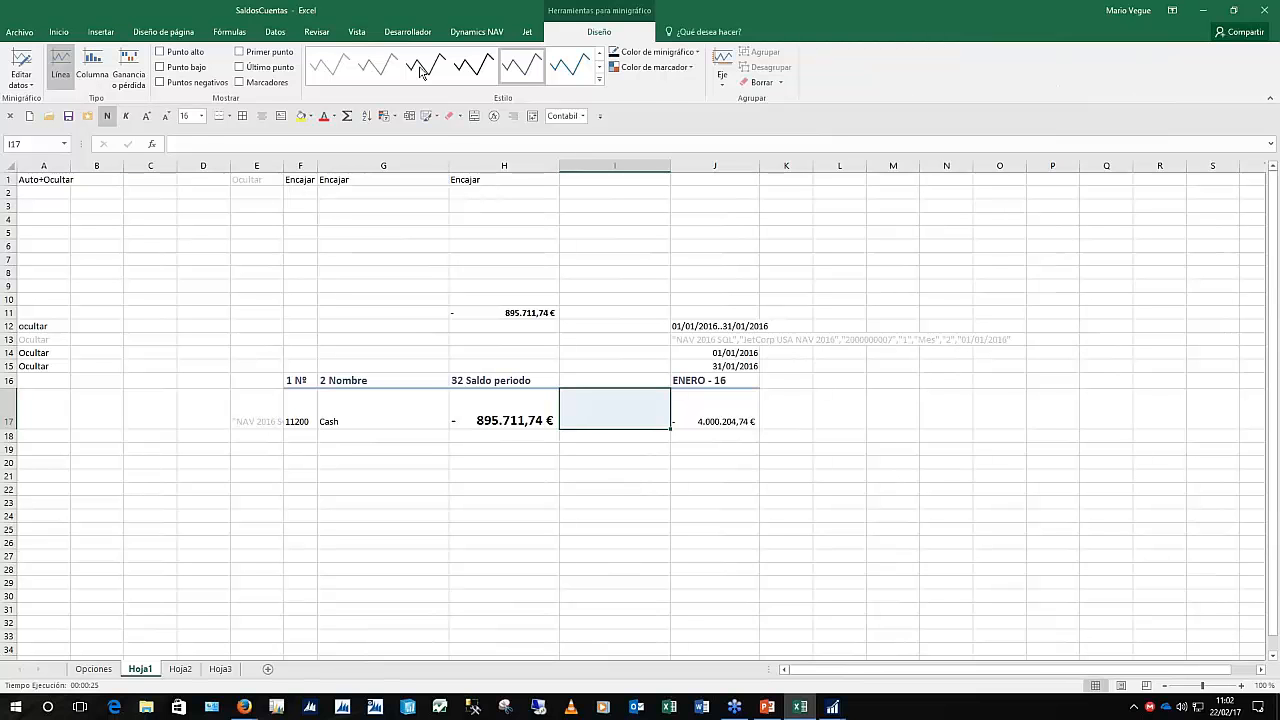
Run the Jet report in report mode so column I fills with sparklines for every account
{"action": "left_click", "coordinate": [522, 31]}
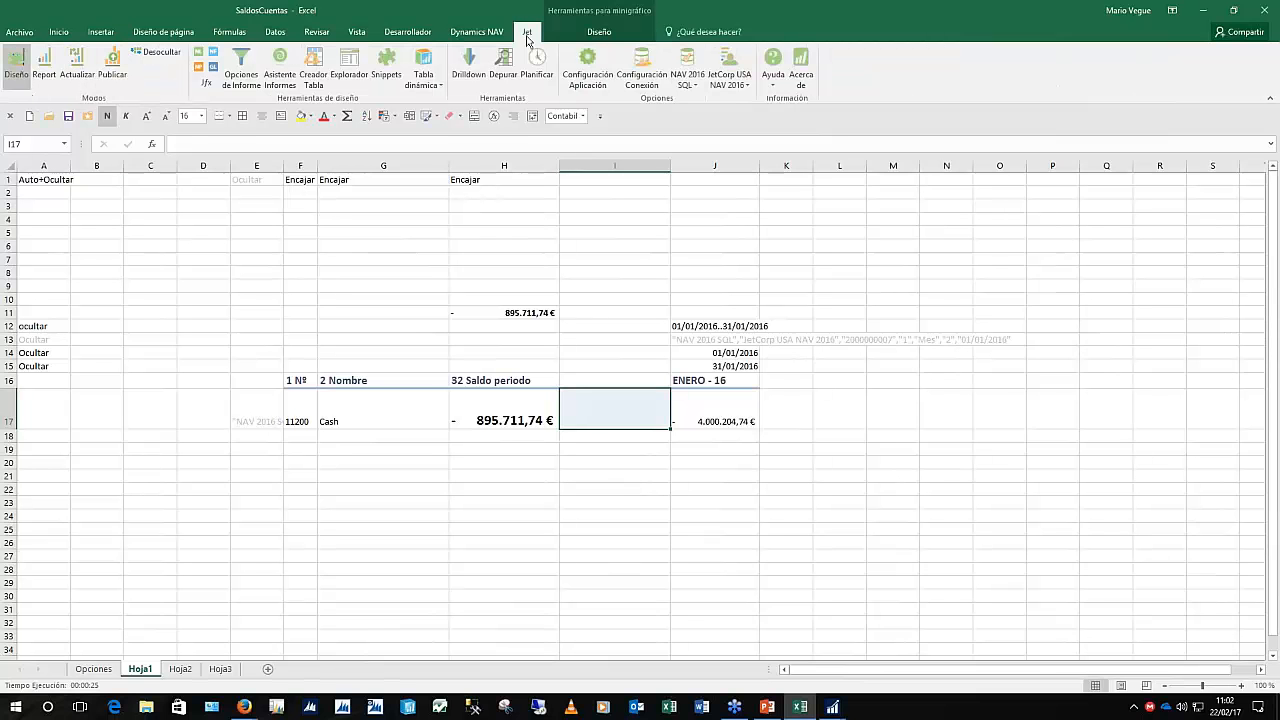
{"action": "left_click", "coordinate": [45, 73]}
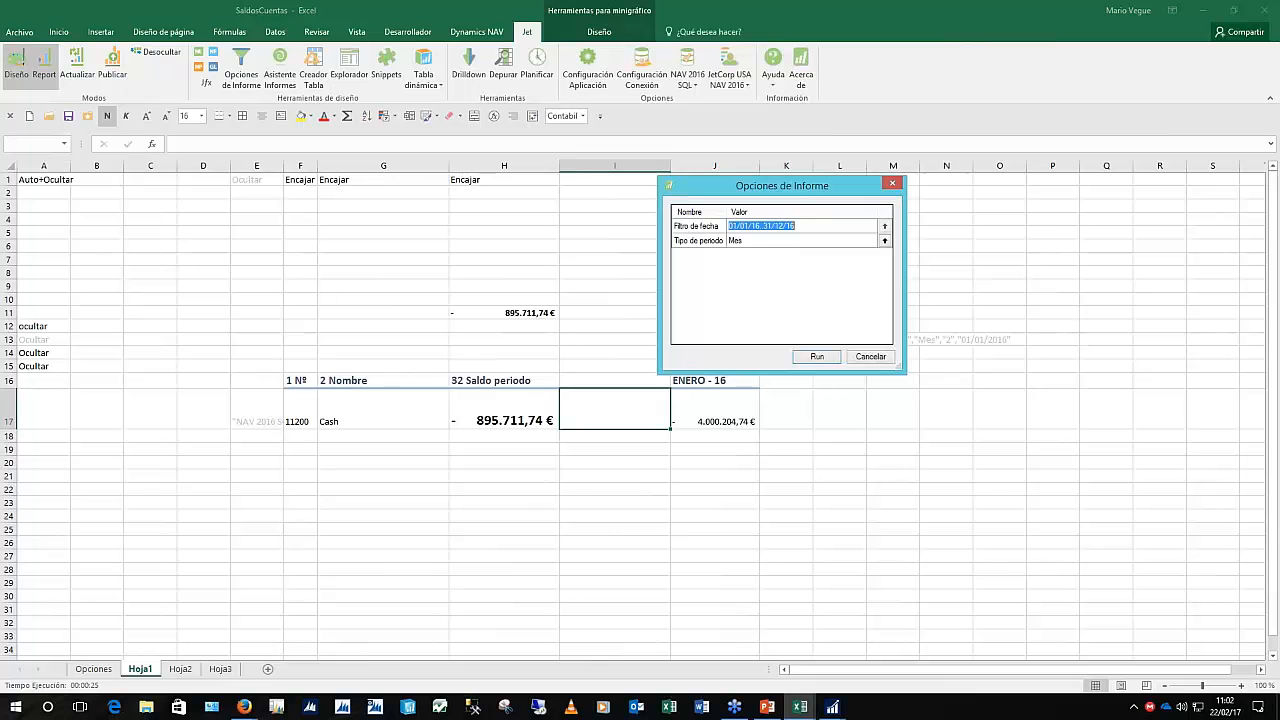
{"action": "left_click", "coordinate": [816, 356]}
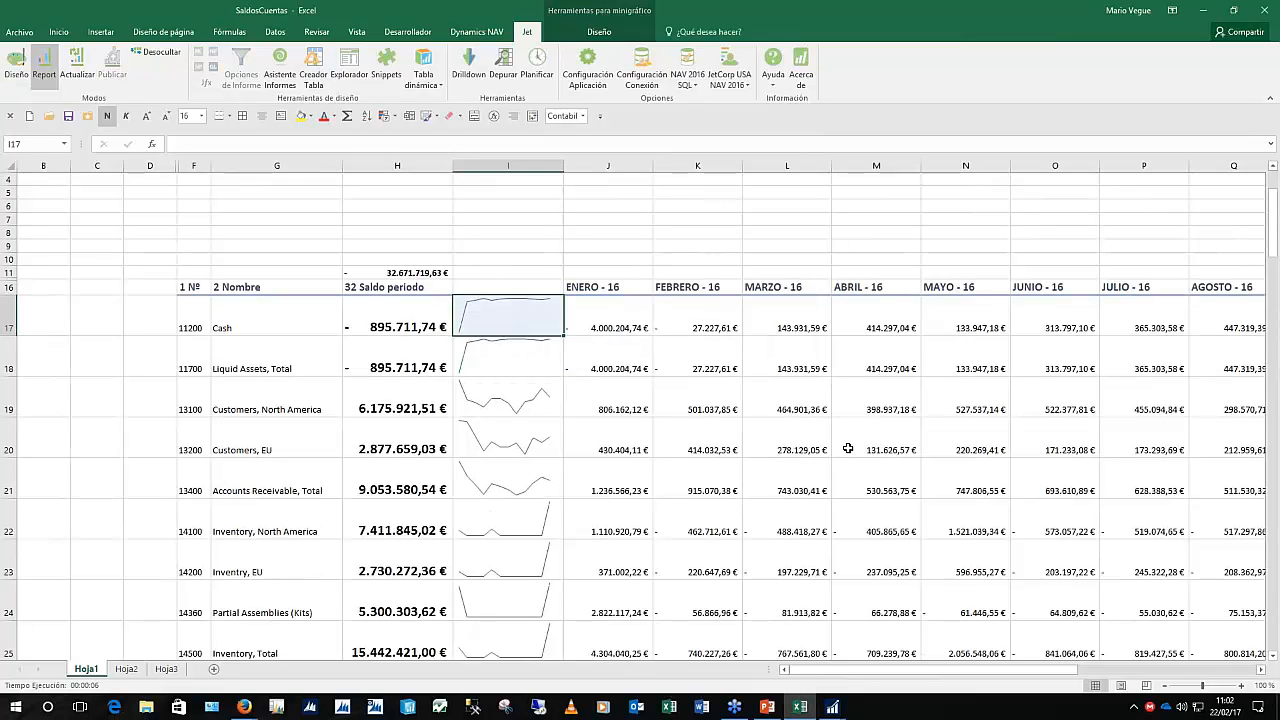
{"action": "scroll", "coordinate": [847, 448], "scroll_direction": "down", "scroll_amount": 2}
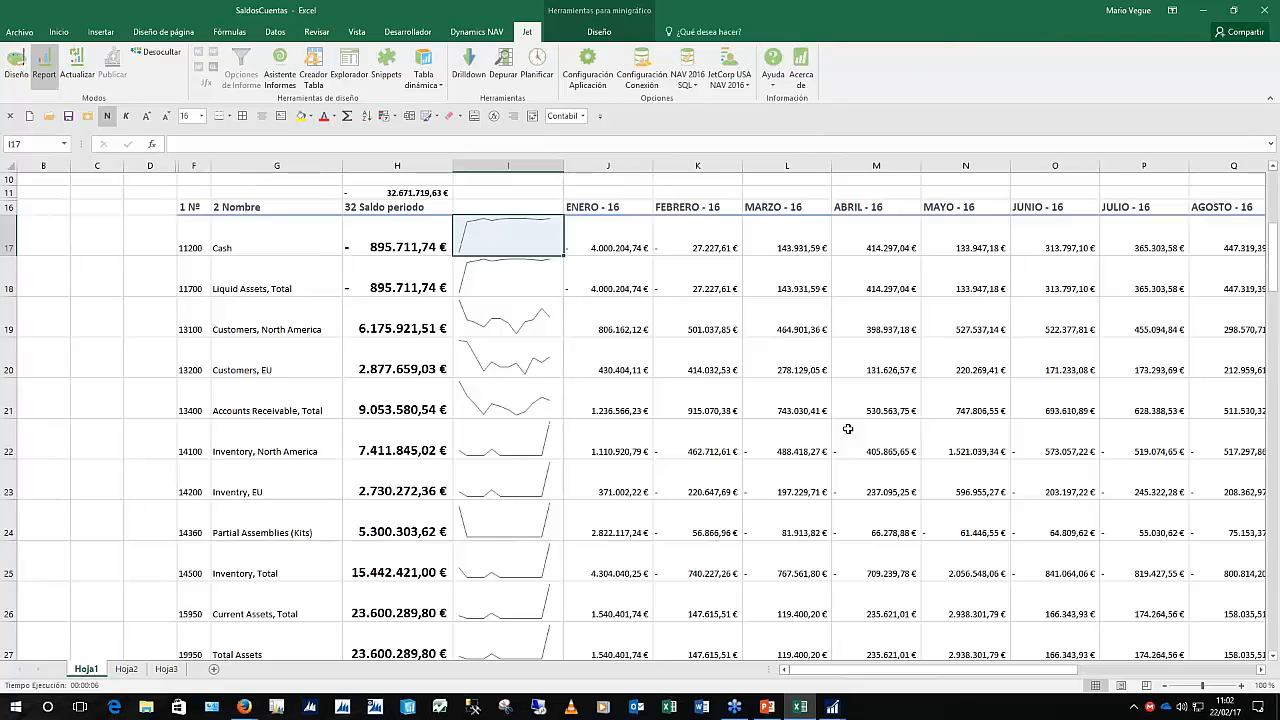
{"action": "left_click", "coordinate": [798, 411]}
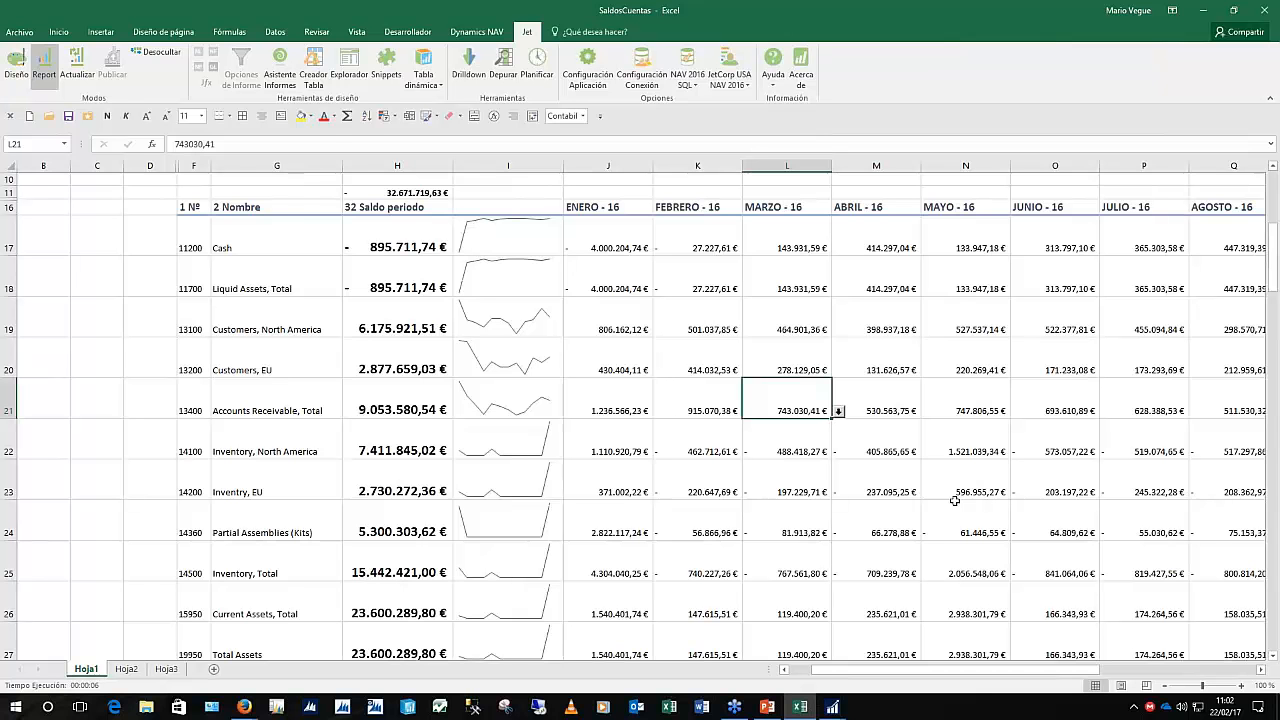
Drill into the March Accounts Receivable, Total balance, then close the NAV Chart of Accounts window
{"action": "left_click", "coordinate": [841, 415]}
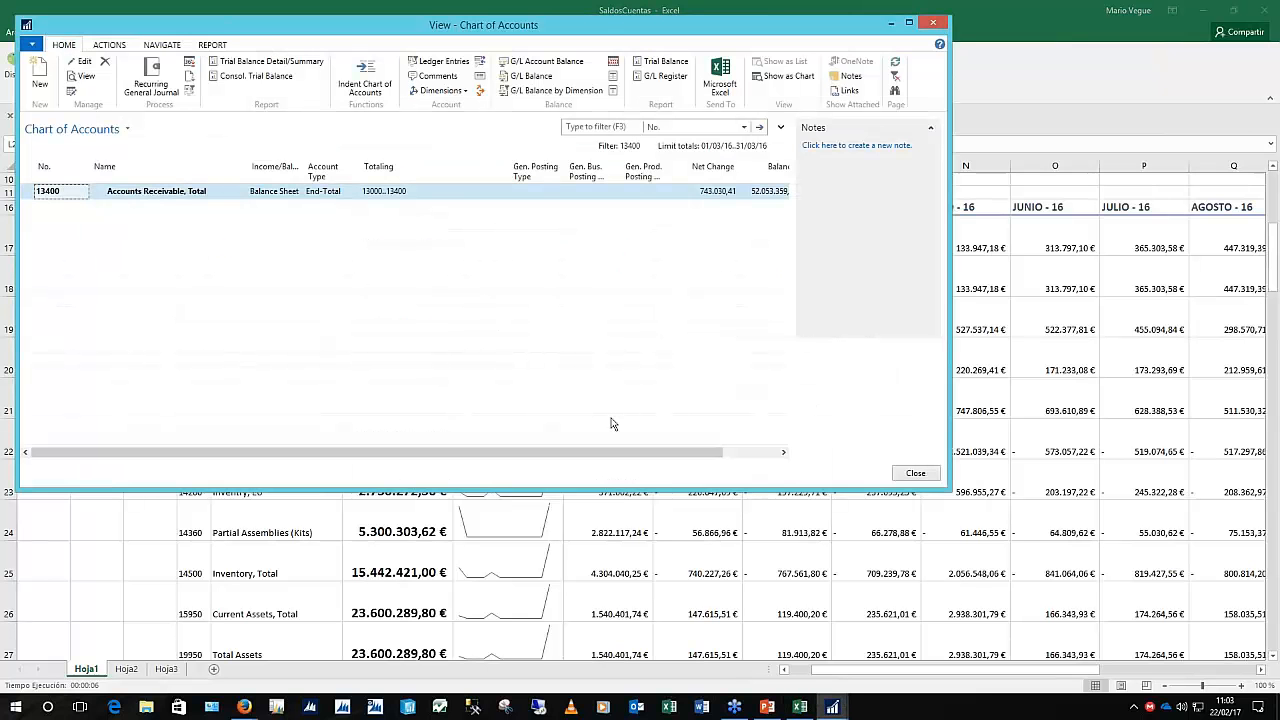
{"action": "left_click", "coordinate": [932, 23]}
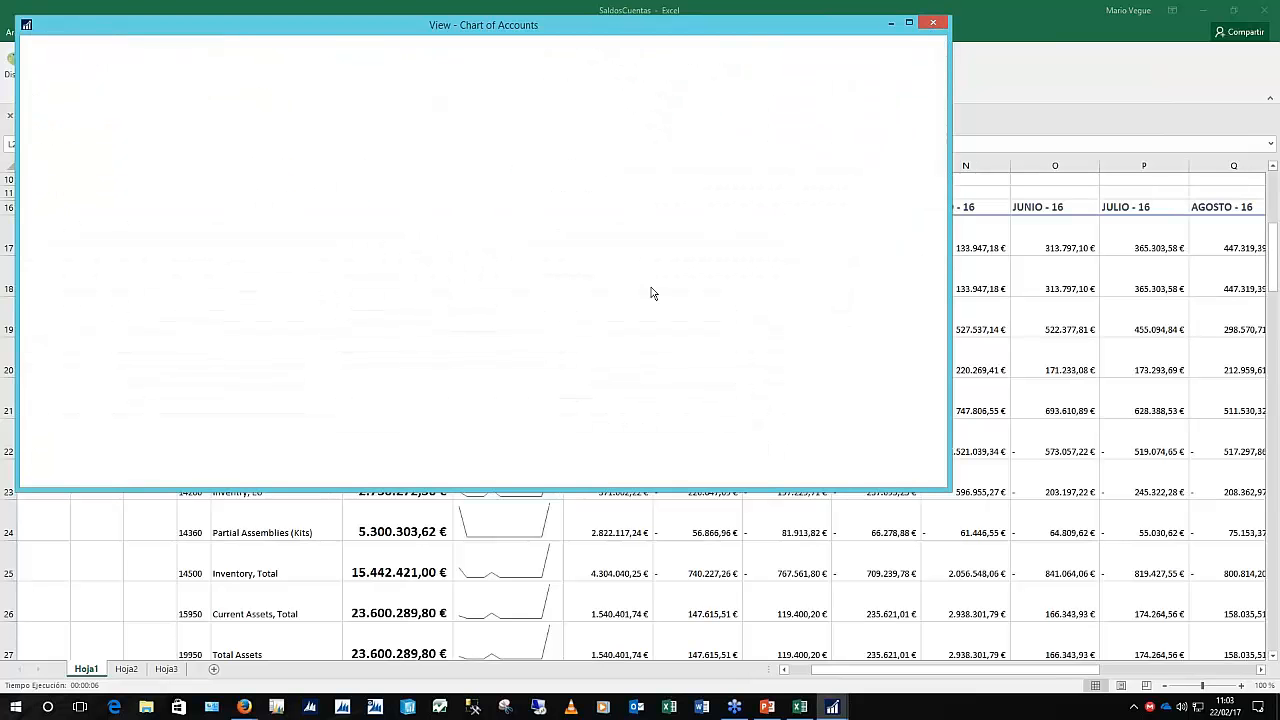
{"action": "scroll", "coordinate": [810, 481], "scroll_direction": "up", "scroll_amount": 1}
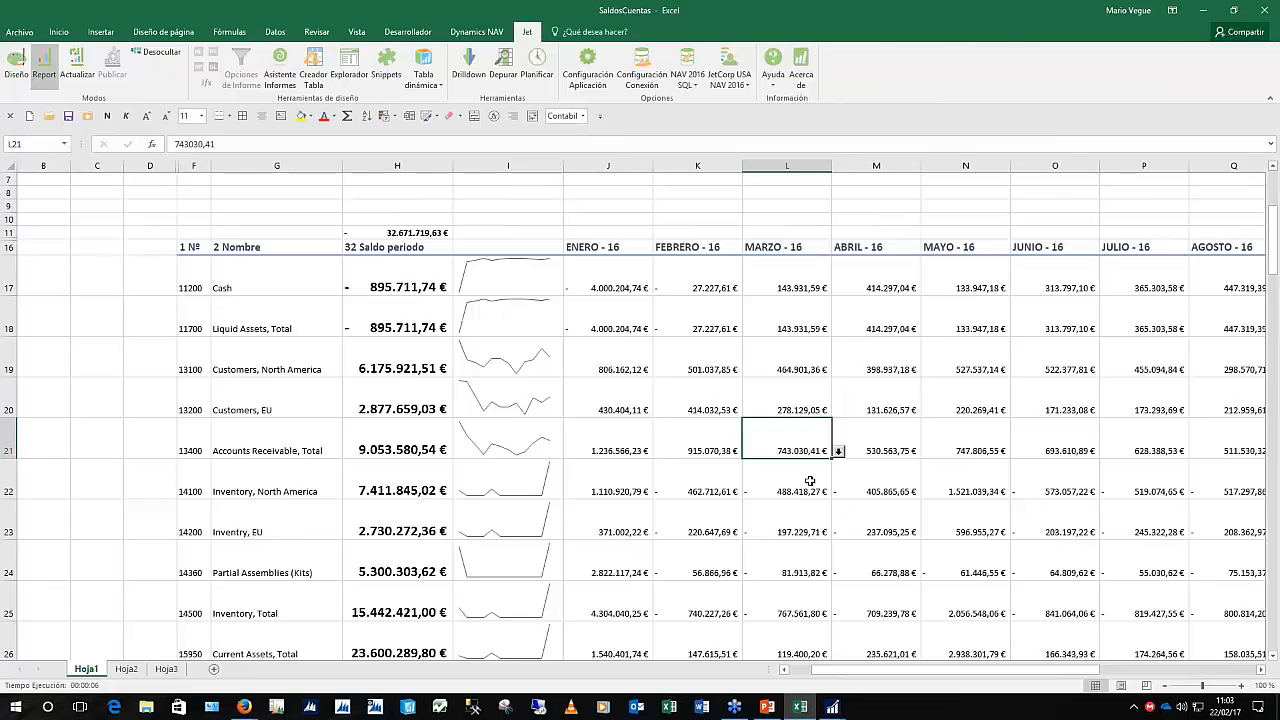
{"action": "scroll", "coordinate": [810, 481], "scroll_direction": "up", "scroll_amount": 2}
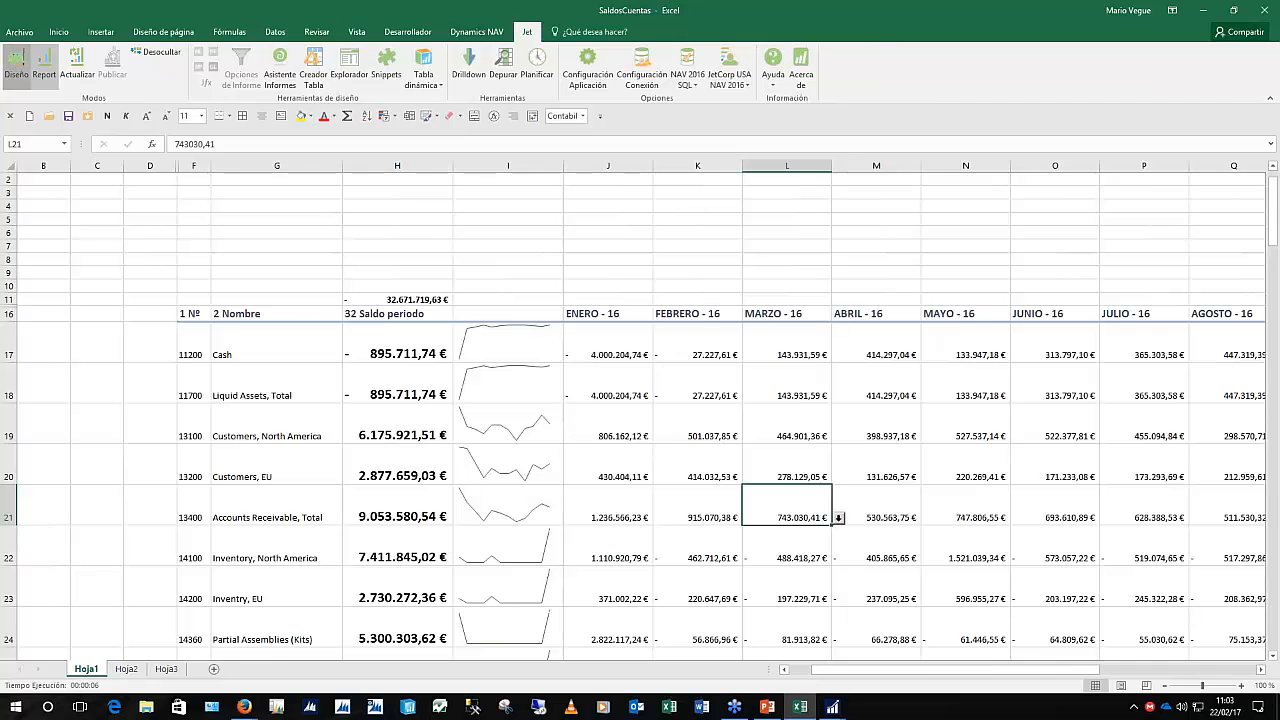
Return the report to design mode, check the NF formulas in H17 and J17, and save
{"action": "left_click", "coordinate": [16, 62]}
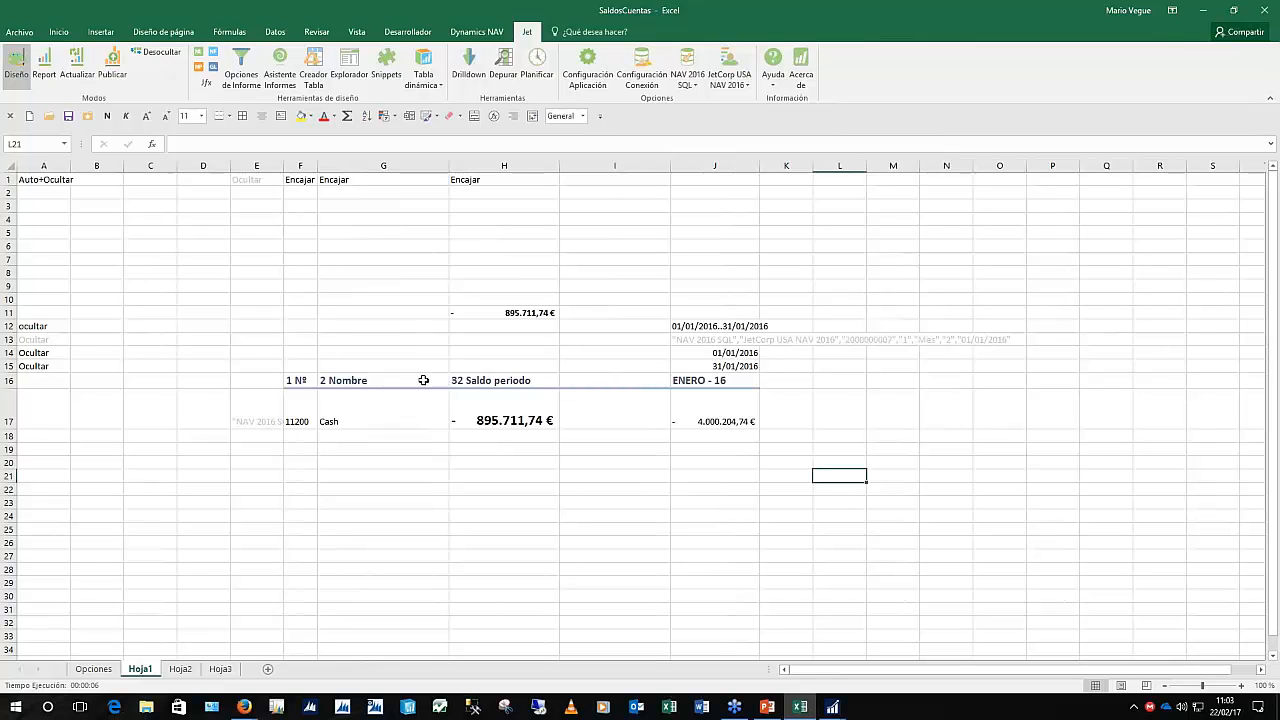
{"action": "left_click", "coordinate": [493, 416]}
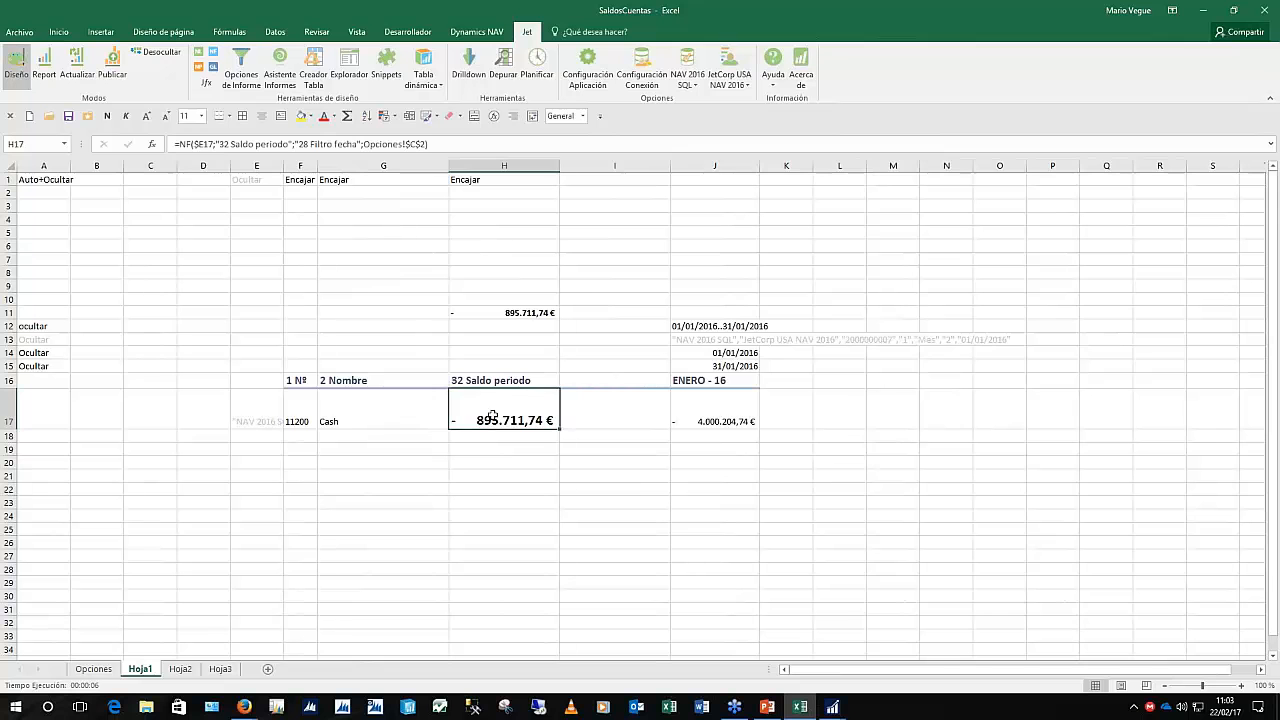
{"action": "left_click", "coordinate": [695, 420]}
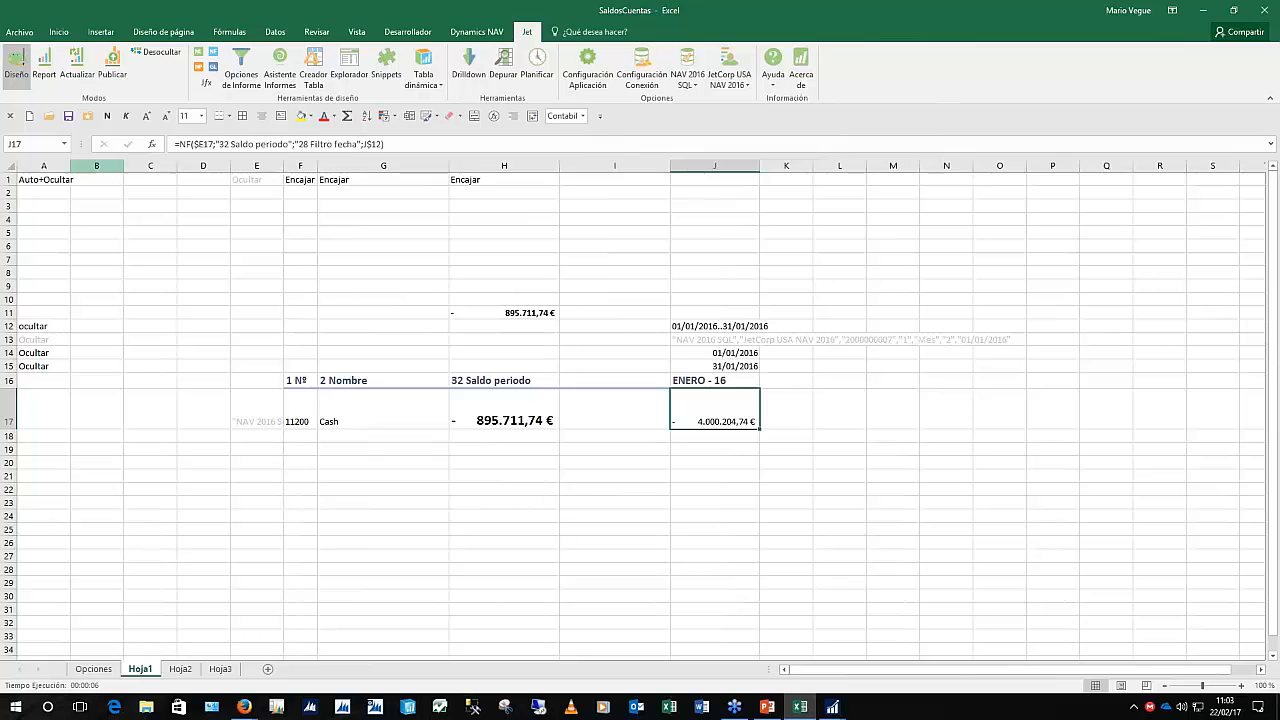
{"action": "key", "text": "ctrl+s"}
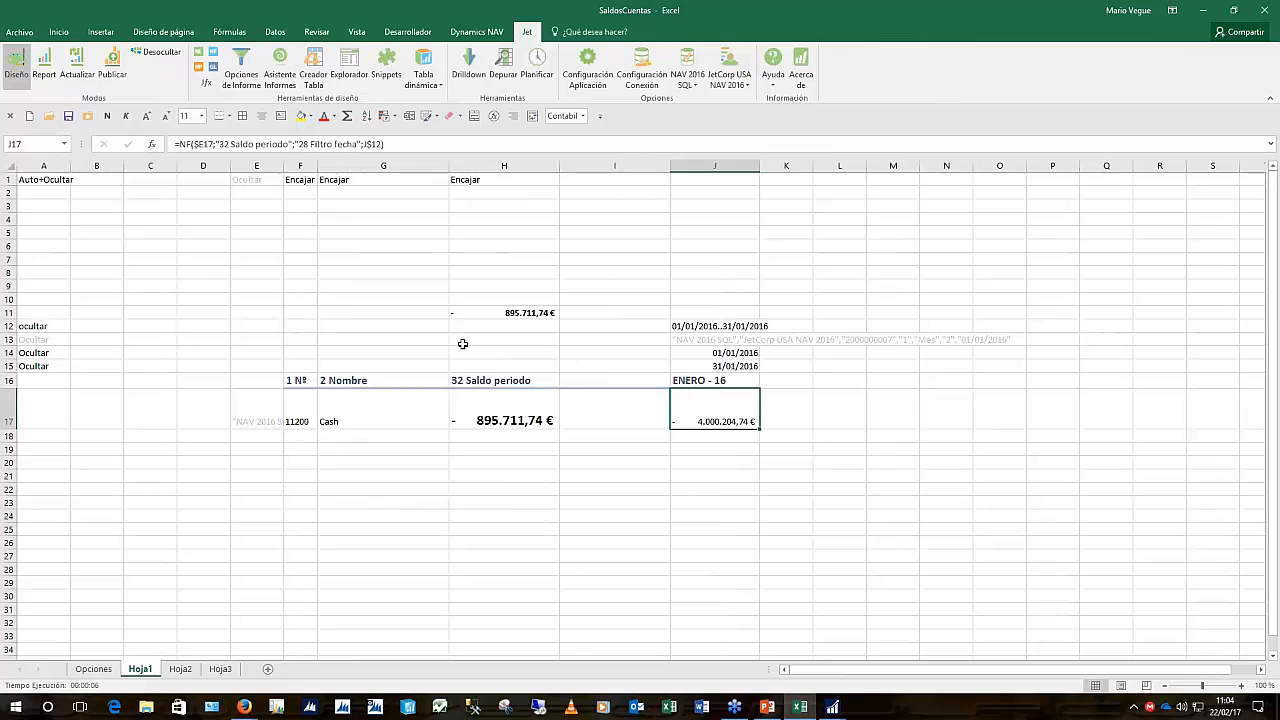
{"action": "left_click", "coordinate": [395, 287]}
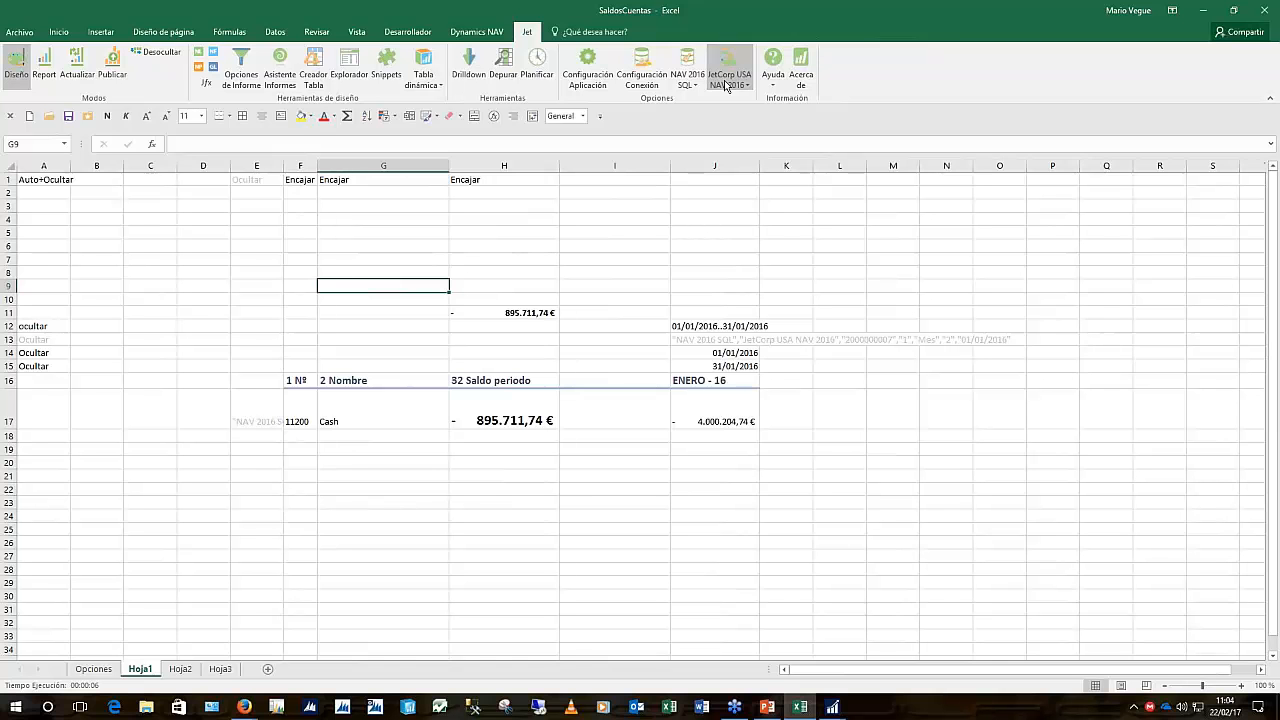
Publish SaldosCuentas to the Jet Web Portal as a new report named SaldosCuentas
{"action": "left_click", "coordinate": [112, 65]}
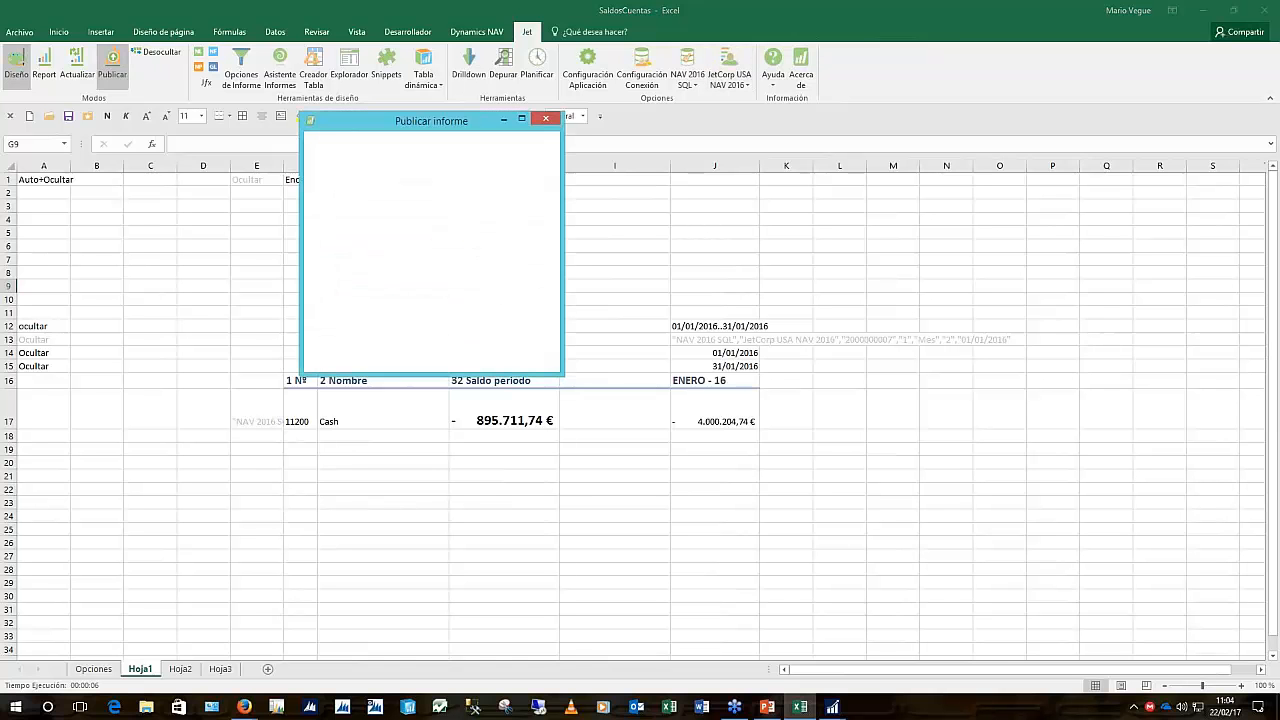
{"action": "left_click_drag", "start_coordinate": [463, 124], "coordinate": [791, 260]}
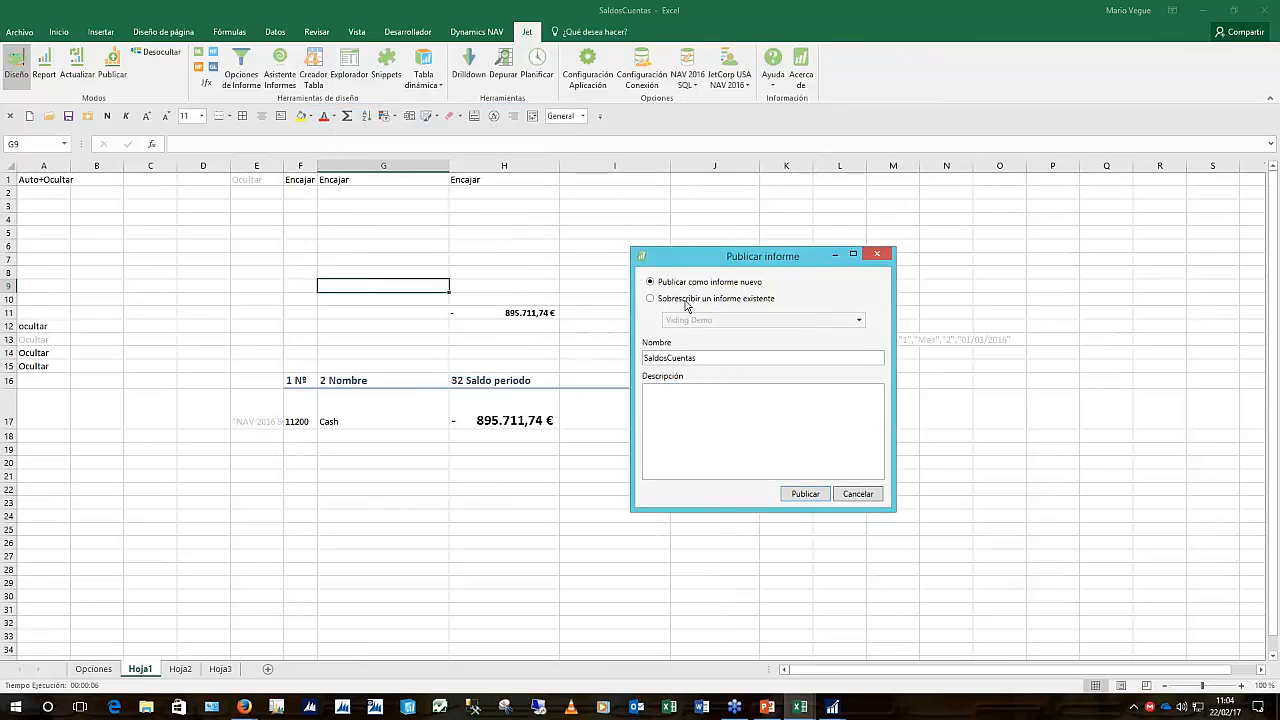
{"action": "left_click", "coordinate": [805, 494]}
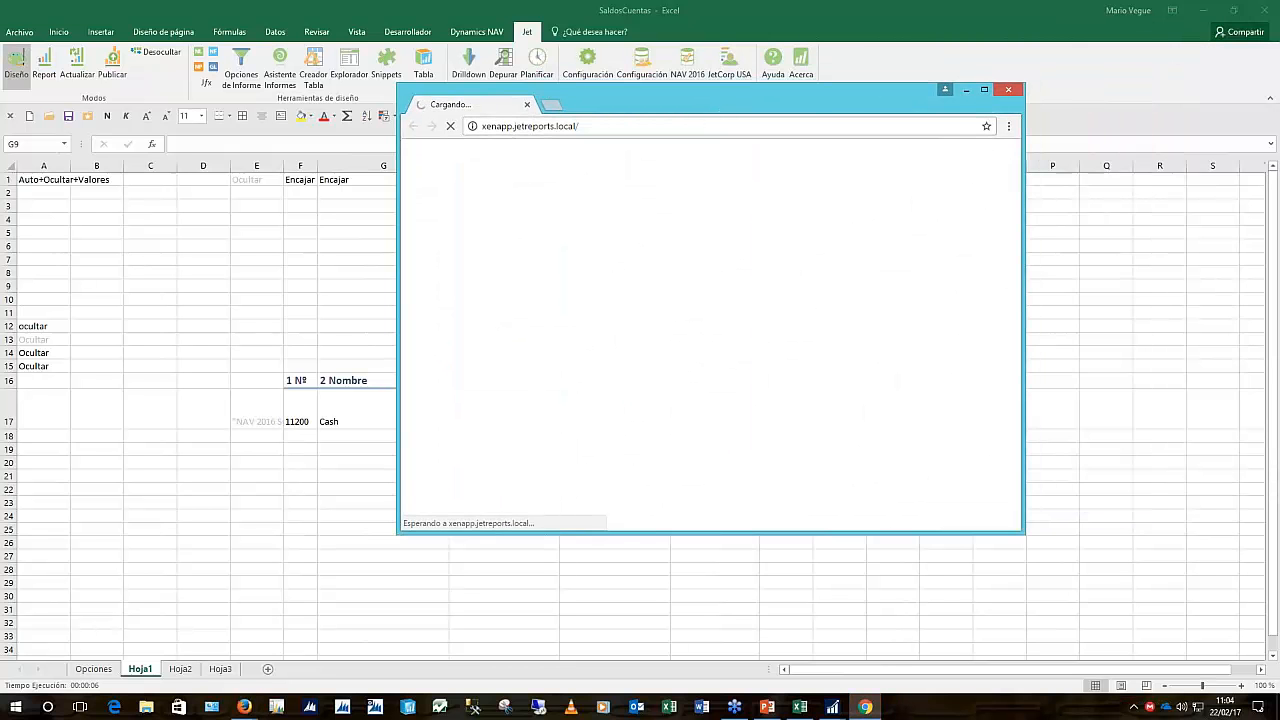
Log in to Jet Web Portal with domain jetreports, the saved user name and the account password
{"action": "left_click", "coordinate": [985, 91]}
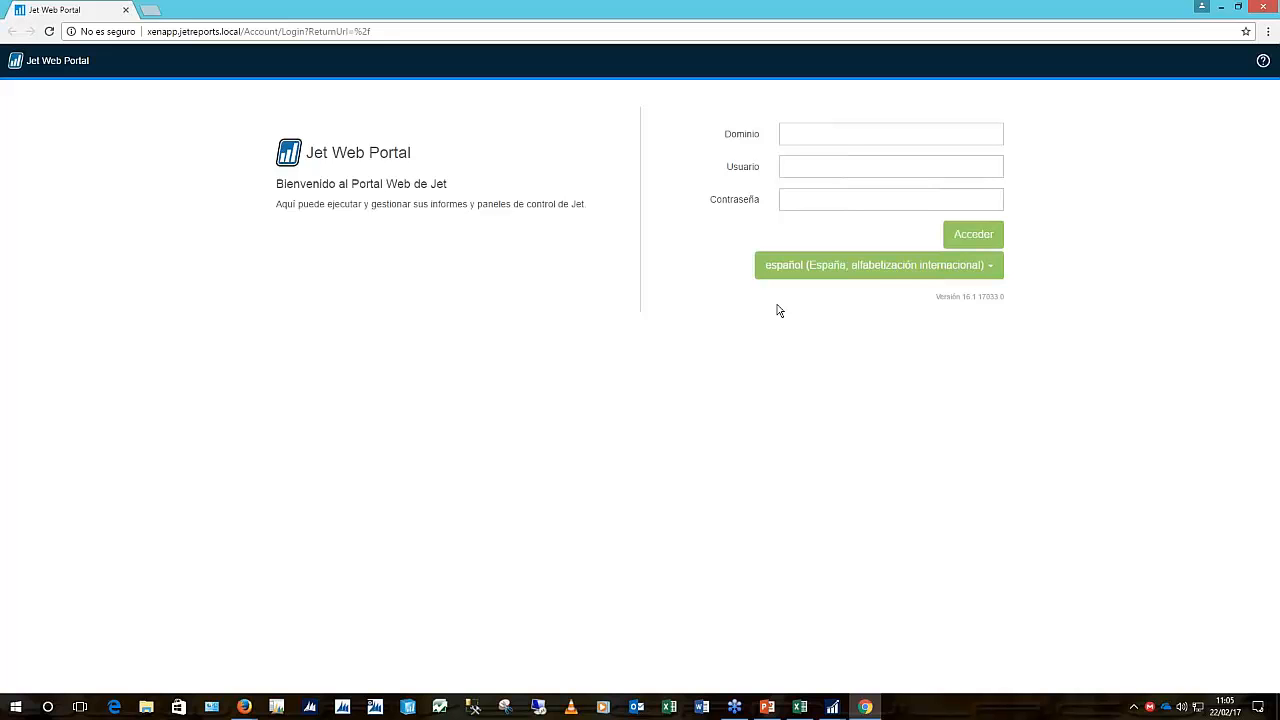
{"action": "left_click", "coordinate": [818, 133]}
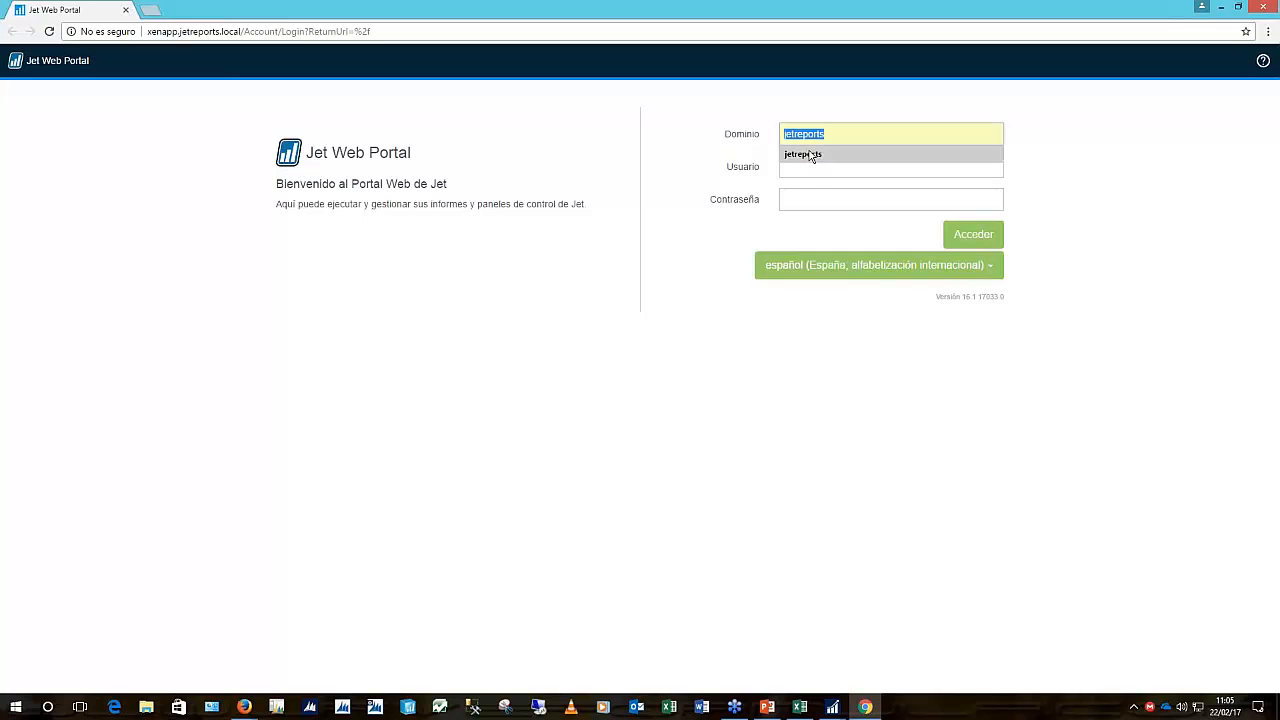
{"action": "left_click", "coordinate": [811, 154]}
{"action": "left_click", "coordinate": [860, 168]}
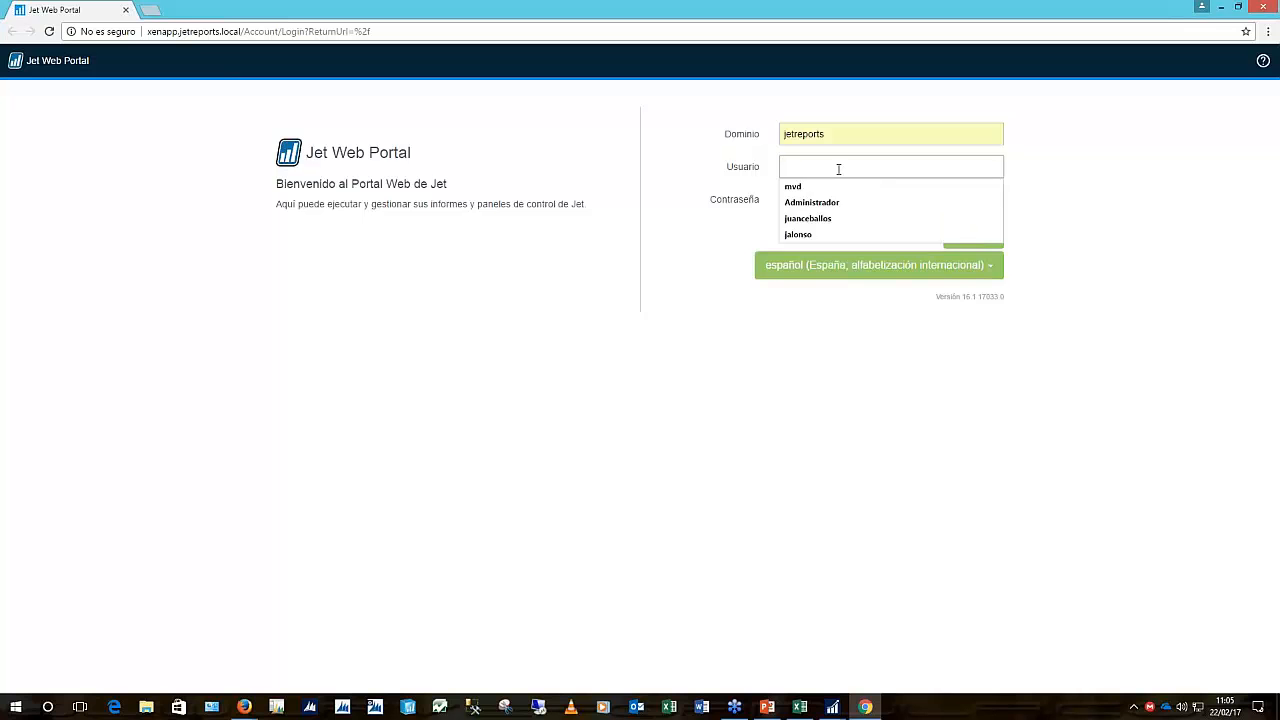
{"action": "left_click", "coordinate": [810, 183]}
{"action": "left_click", "coordinate": [826, 194]}
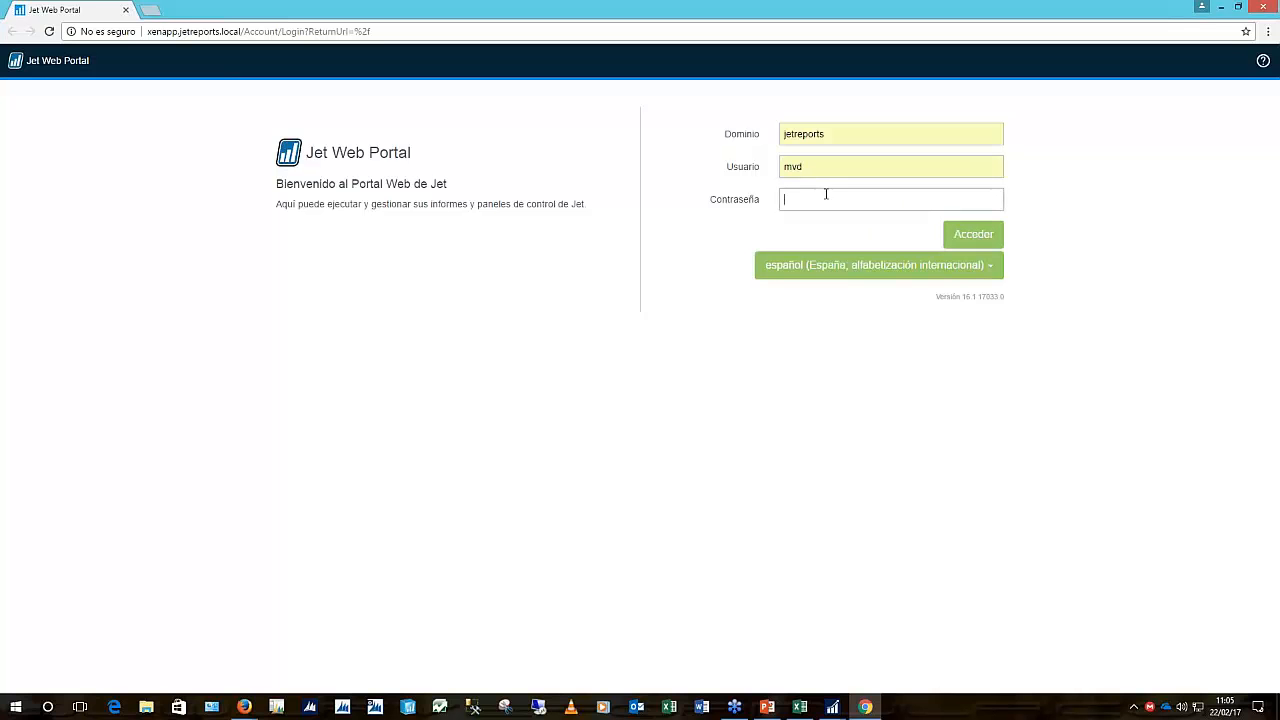
{"action": "type", "text": "************"}
{"action": "key", "text": "Return"}
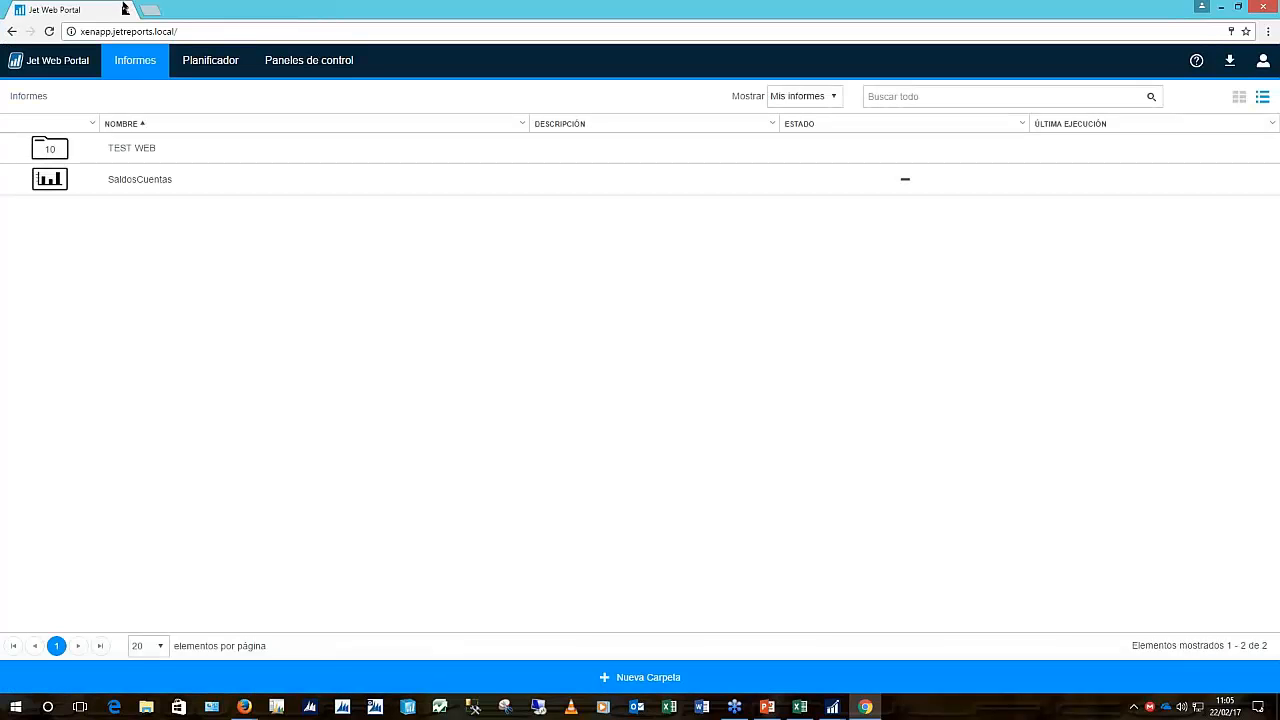
Run SaldosCuentas from the portal and open its details, which report an Error status
{"action": "left_click", "coordinate": [242, 188]}
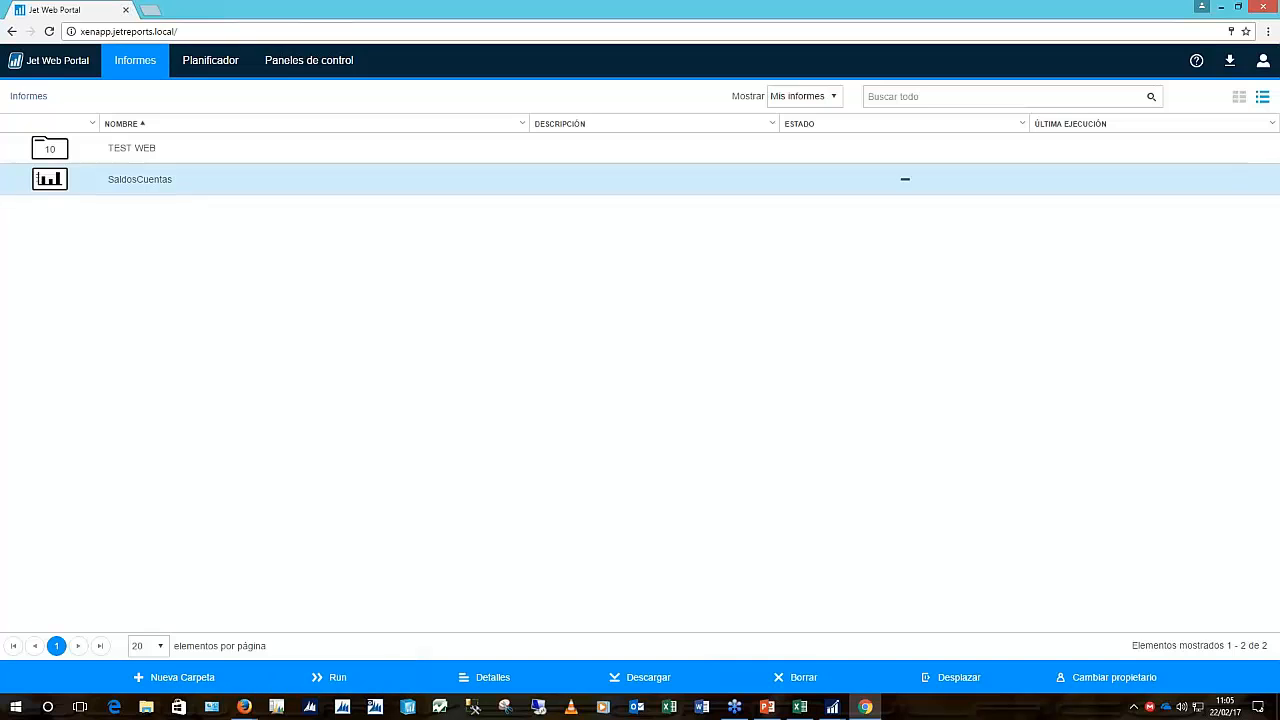
{"action": "left_click", "coordinate": [330, 678]}
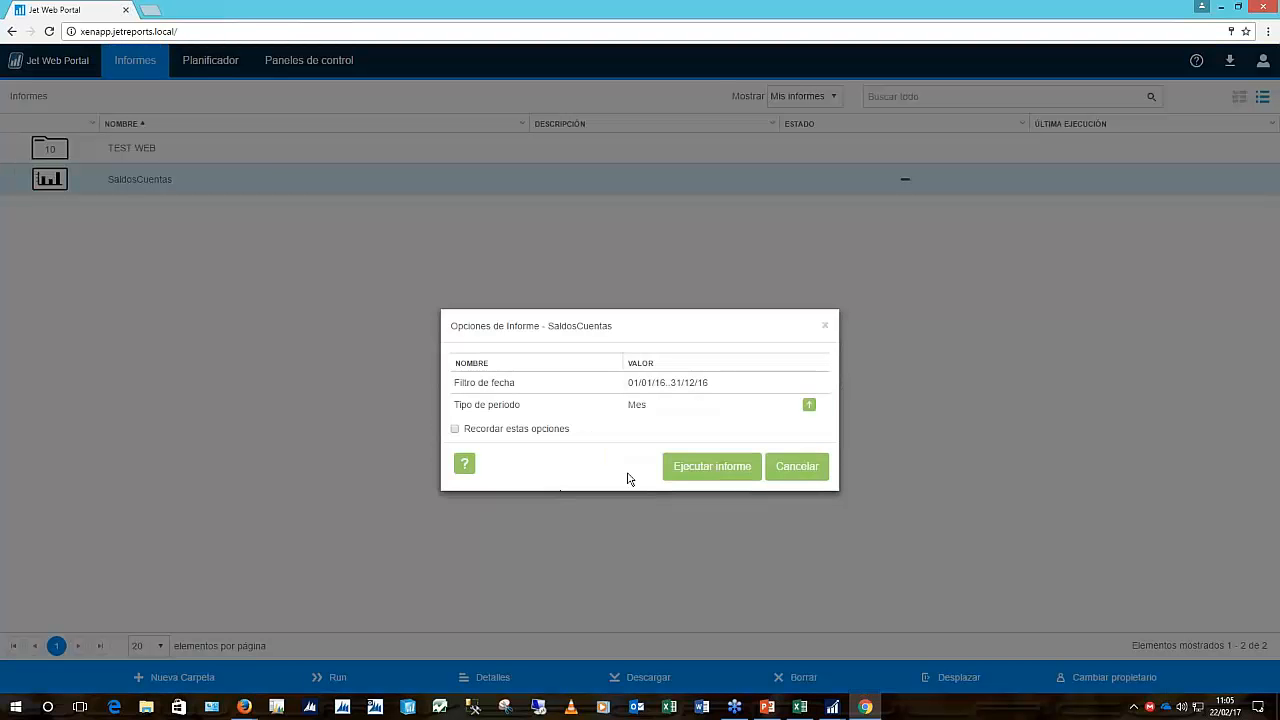
{"action": "left_click", "coordinate": [700, 466]}
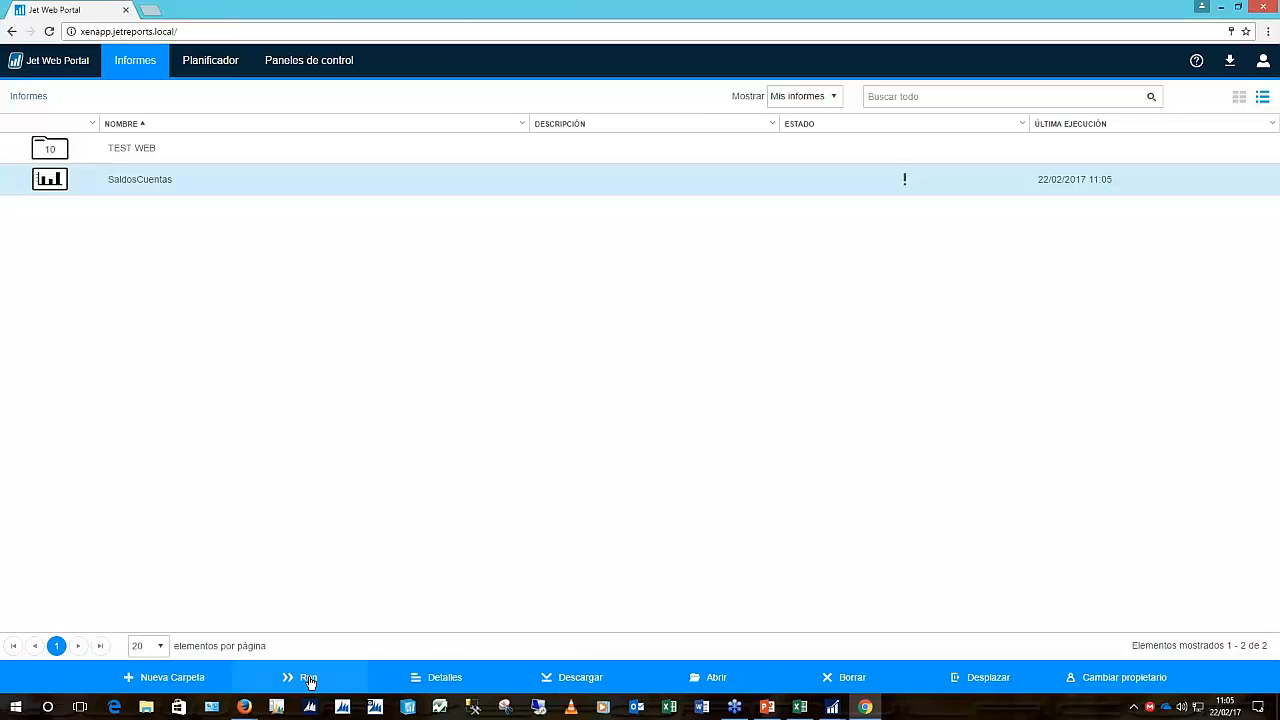
{"action": "left_click", "coordinate": [420, 677]}
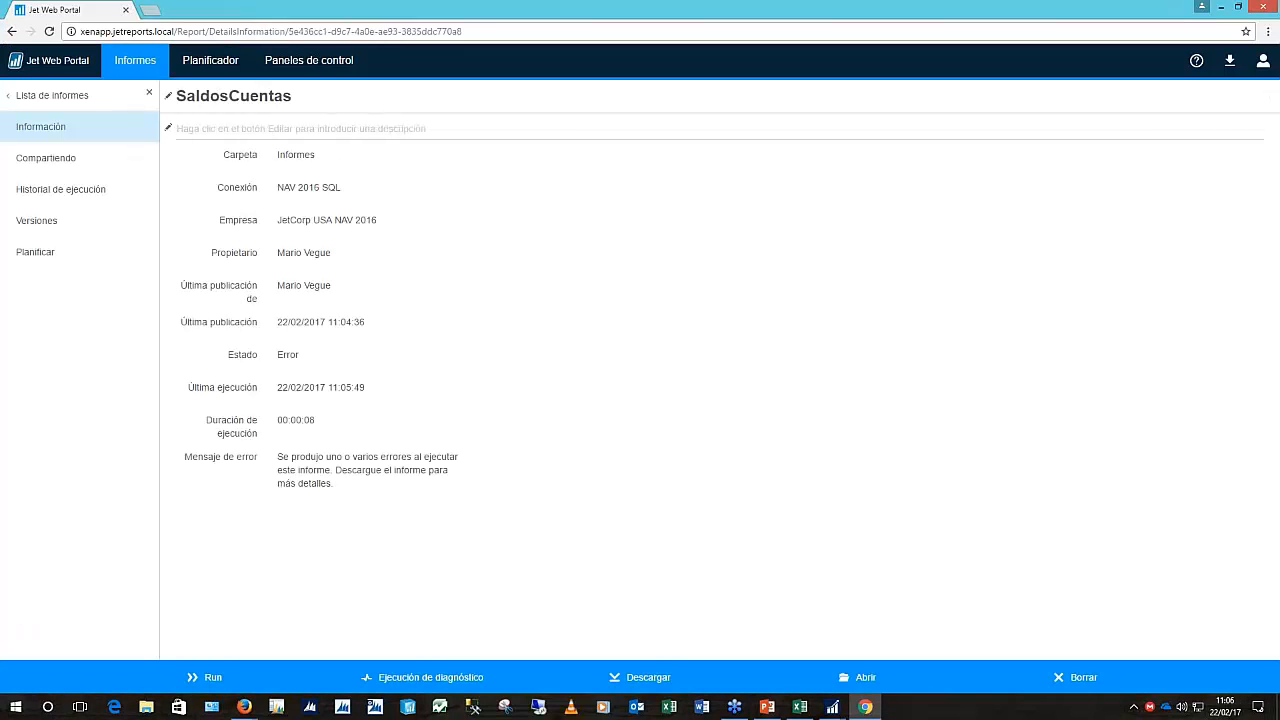
Check SaldosCuentas' Compartiendo without sharing, then Historial de ejecución, Versiones and the empty Planificar page
{"action": "left_click", "coordinate": [108, 160]}
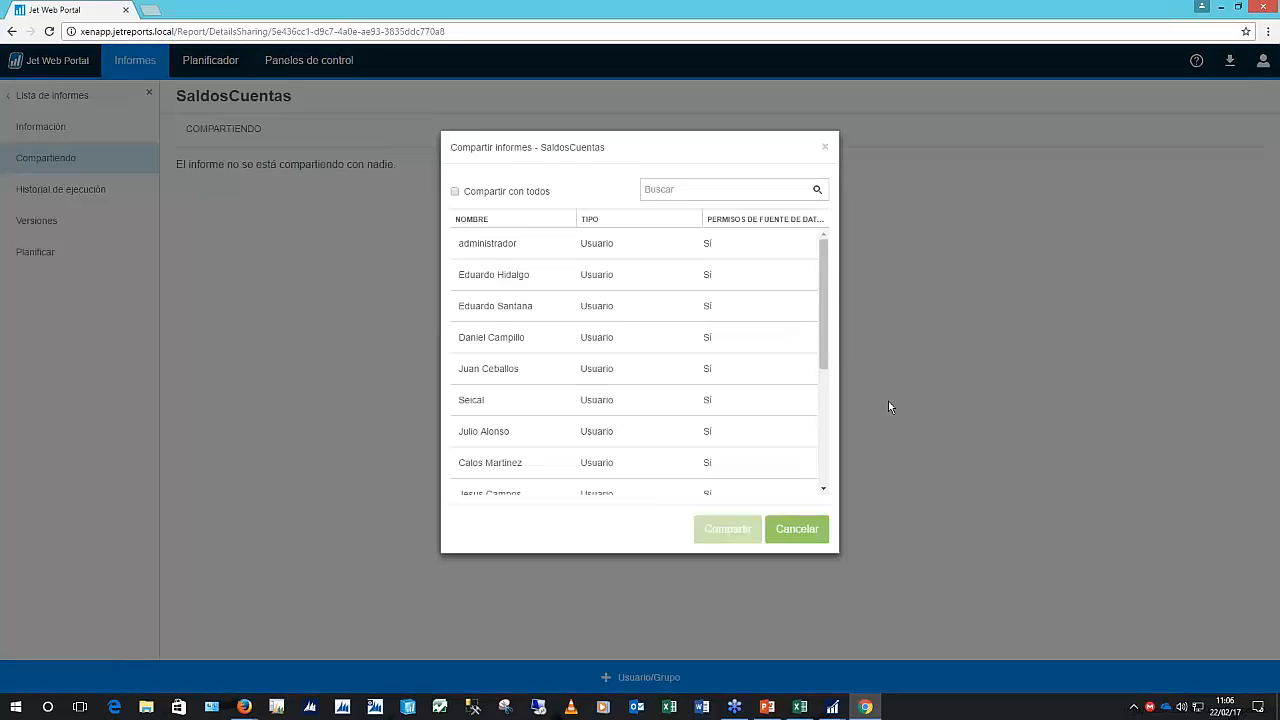
{"action": "left_click", "coordinate": [789, 557]}
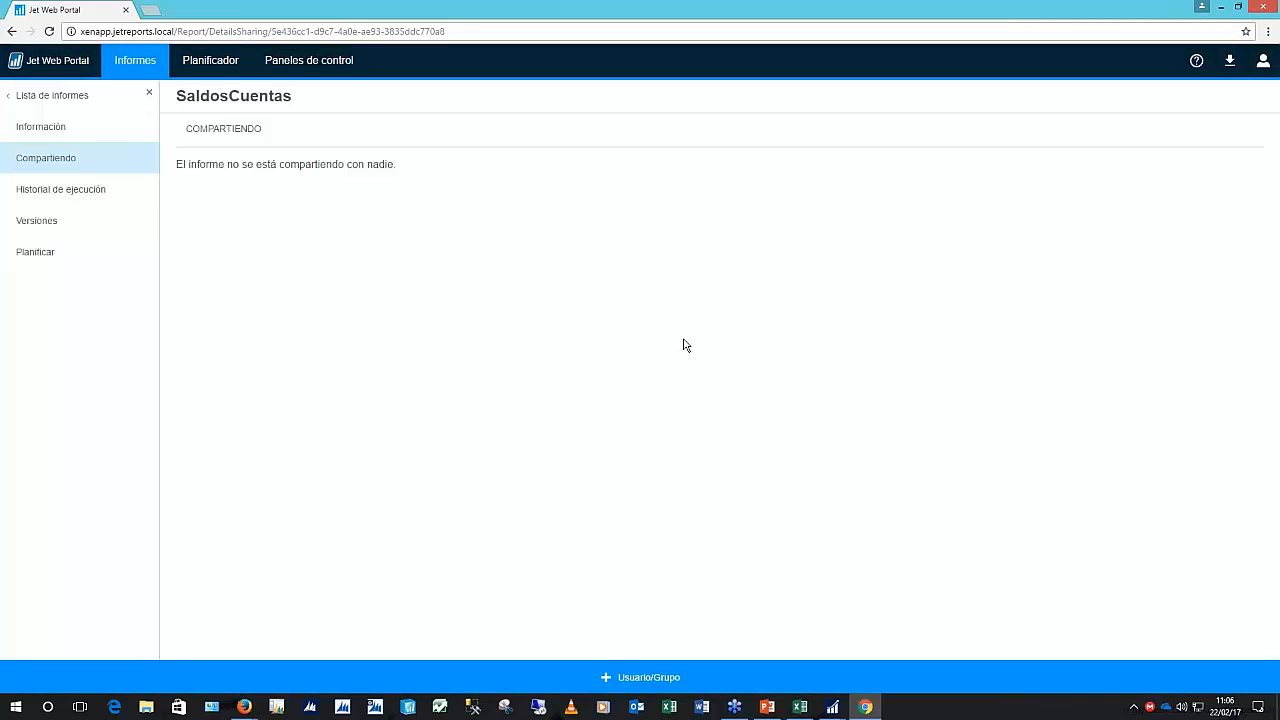
{"action": "left_click", "coordinate": [70, 189]}
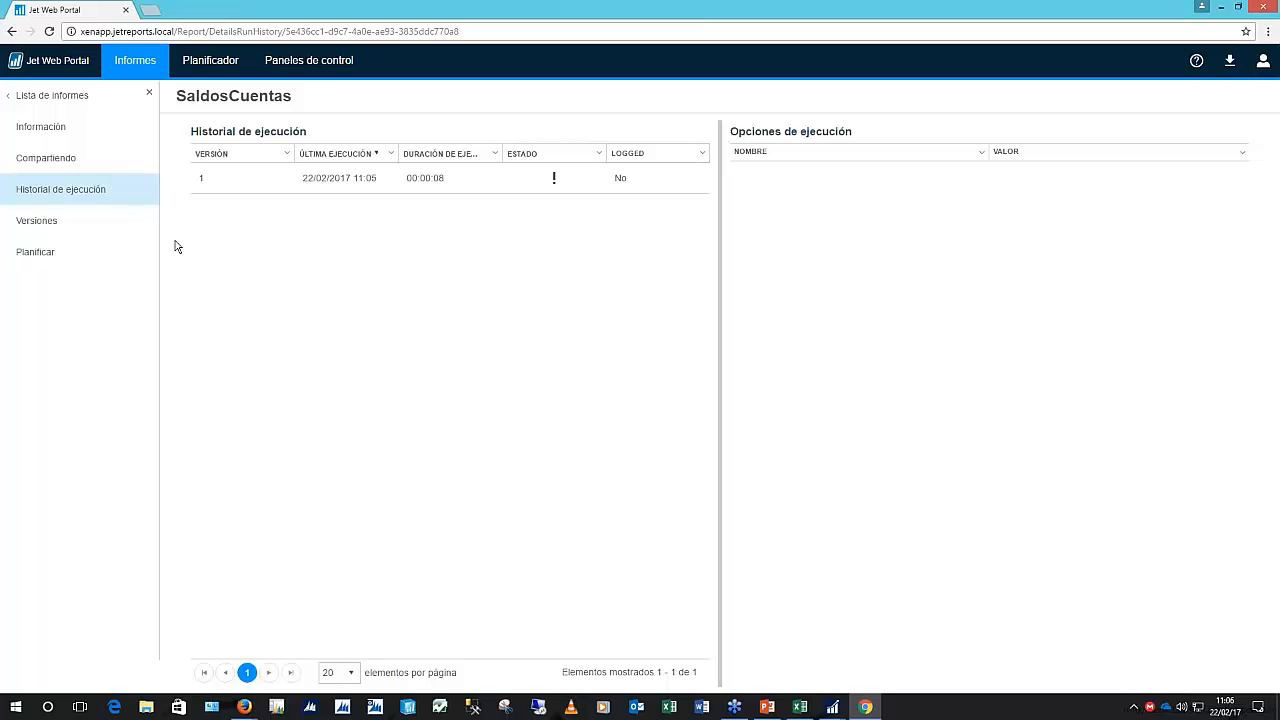
{"action": "left_click", "coordinate": [60, 221]}
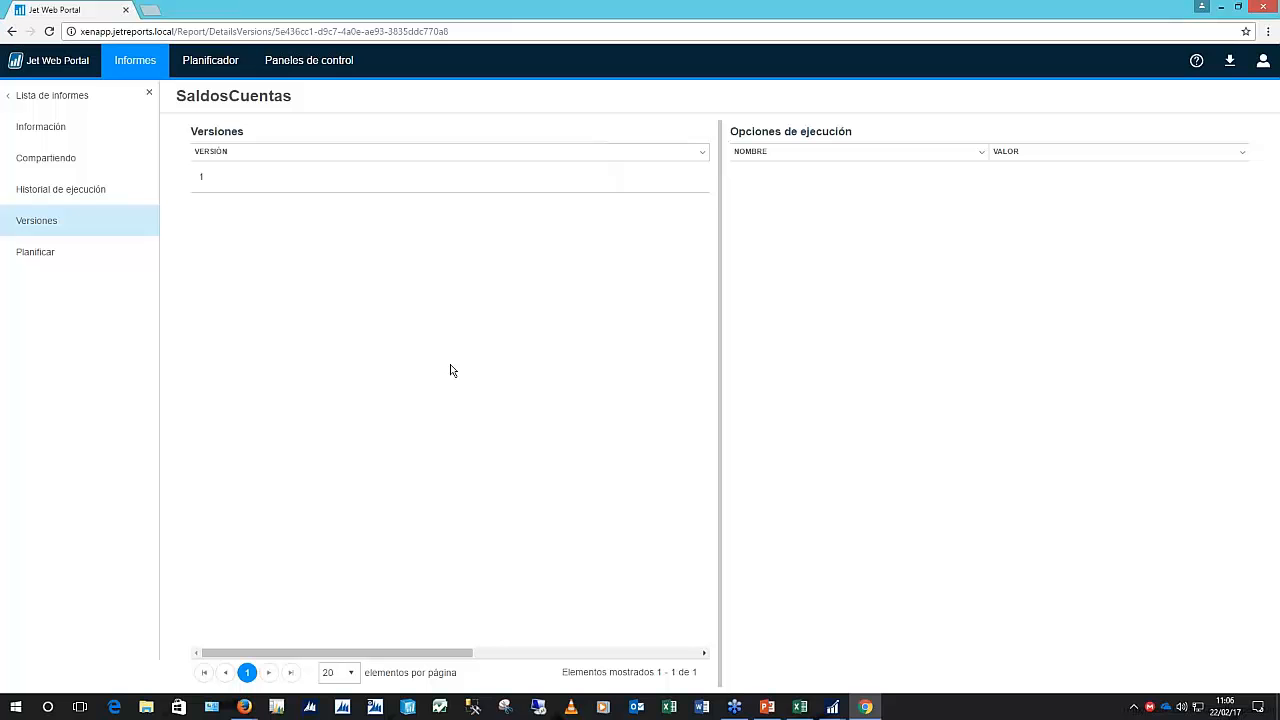
{"action": "left_click", "coordinate": [100, 254]}
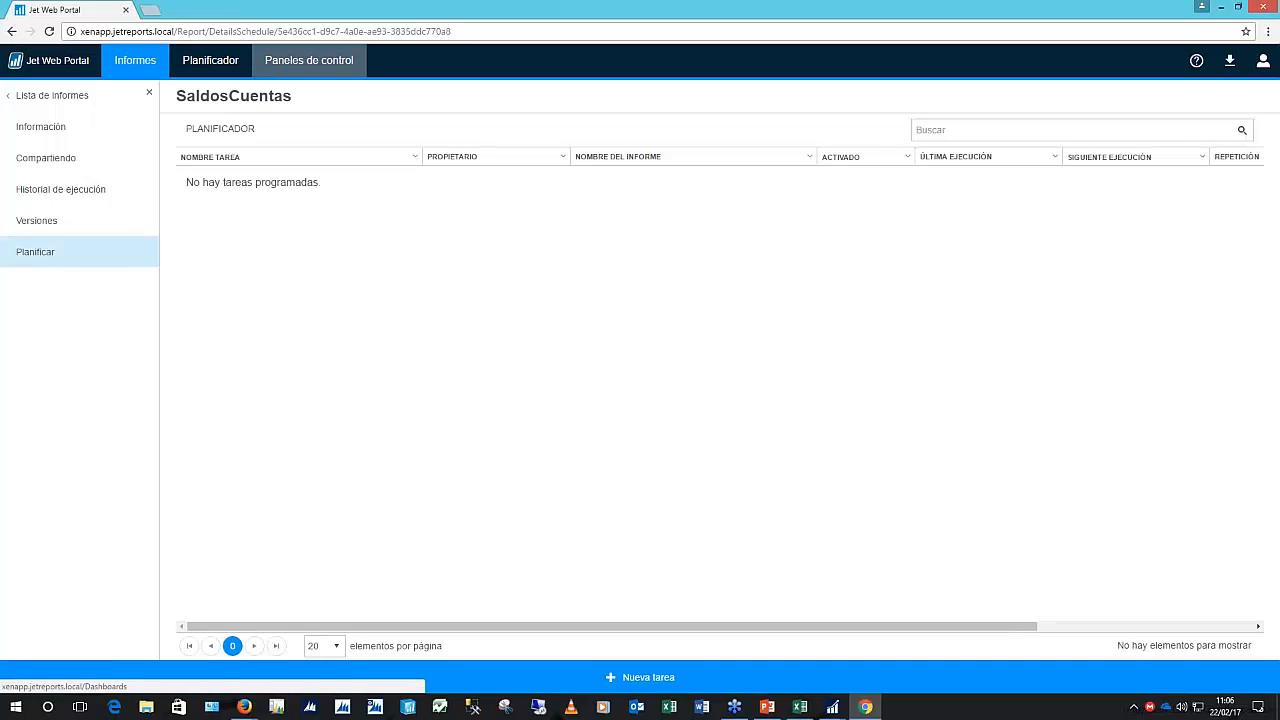
Go to Paneles de control and browse the gallery to open the Salesperson Summary dashboard
{"action": "left_click", "coordinate": [309, 60]}
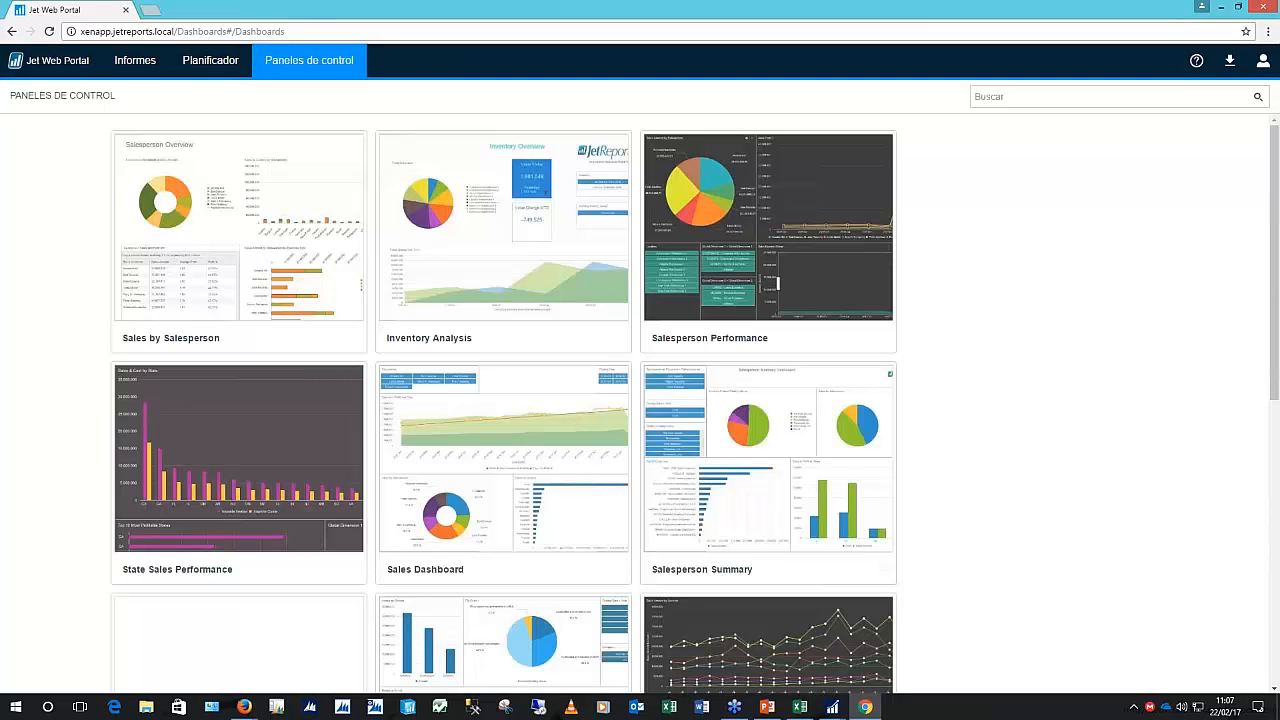
{"action": "scroll", "coordinate": [1000, 485], "scroll_direction": "down", "scroll_amount": 1}
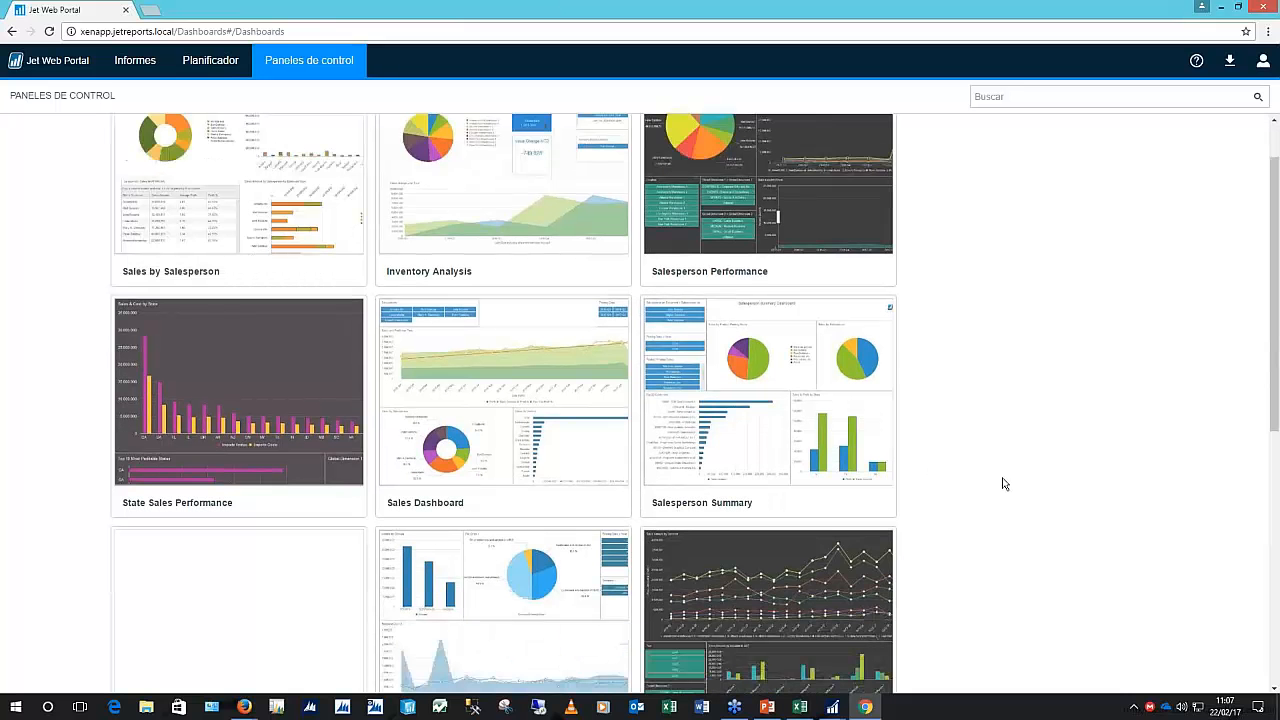
{"action": "scroll", "coordinate": [1004, 484], "scroll_direction": "down", "scroll_amount": 1}
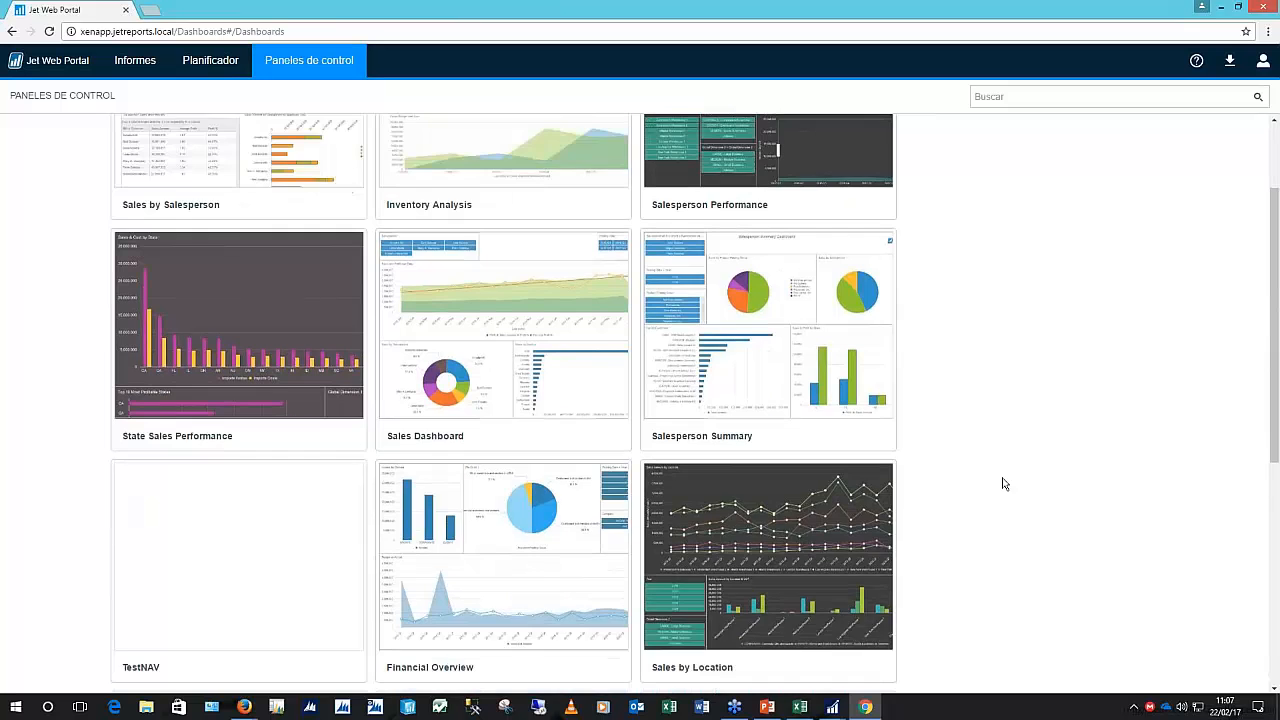
{"action": "scroll", "coordinate": [1004, 484], "scroll_direction": "down", "scroll_amount": 1}
{"action": "scroll", "coordinate": [1004, 484], "scroll_direction": "down", "scroll_amount": 3}
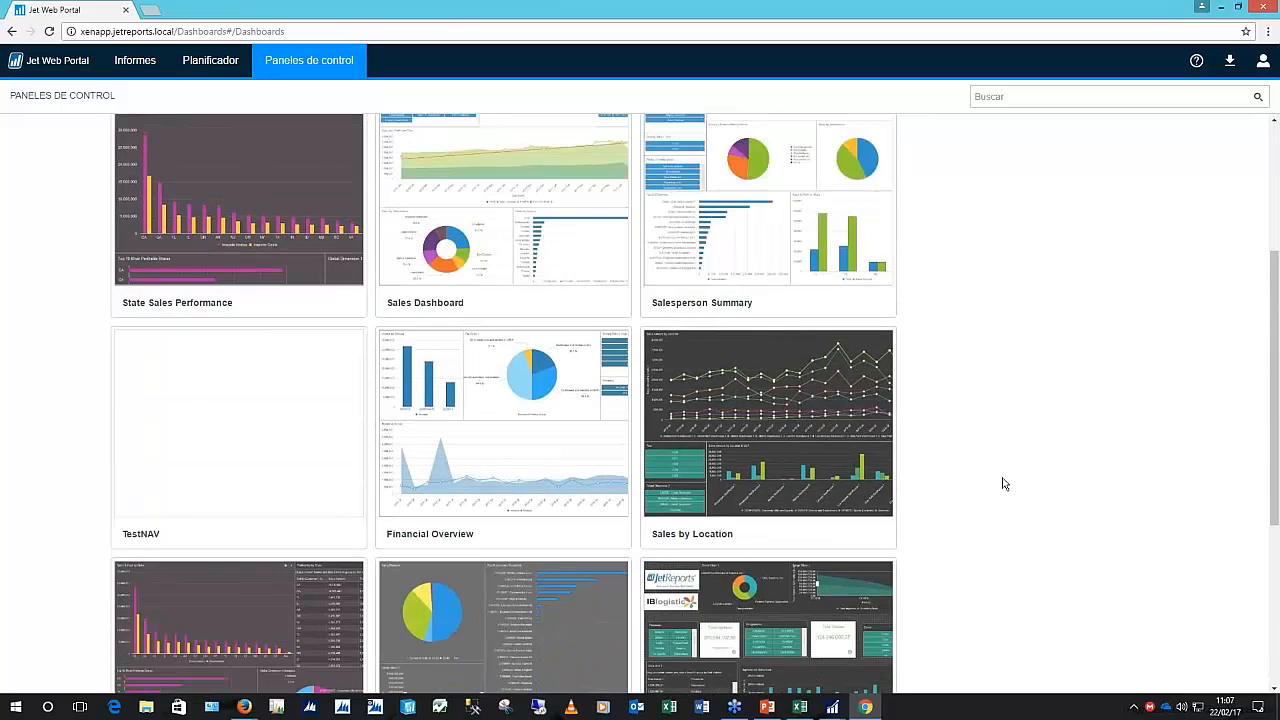
{"action": "scroll", "coordinate": [1004, 484], "scroll_direction": "up", "scroll_amount": 1}
{"action": "scroll", "coordinate": [1004, 484], "scroll_direction": "up", "scroll_amount": 2}
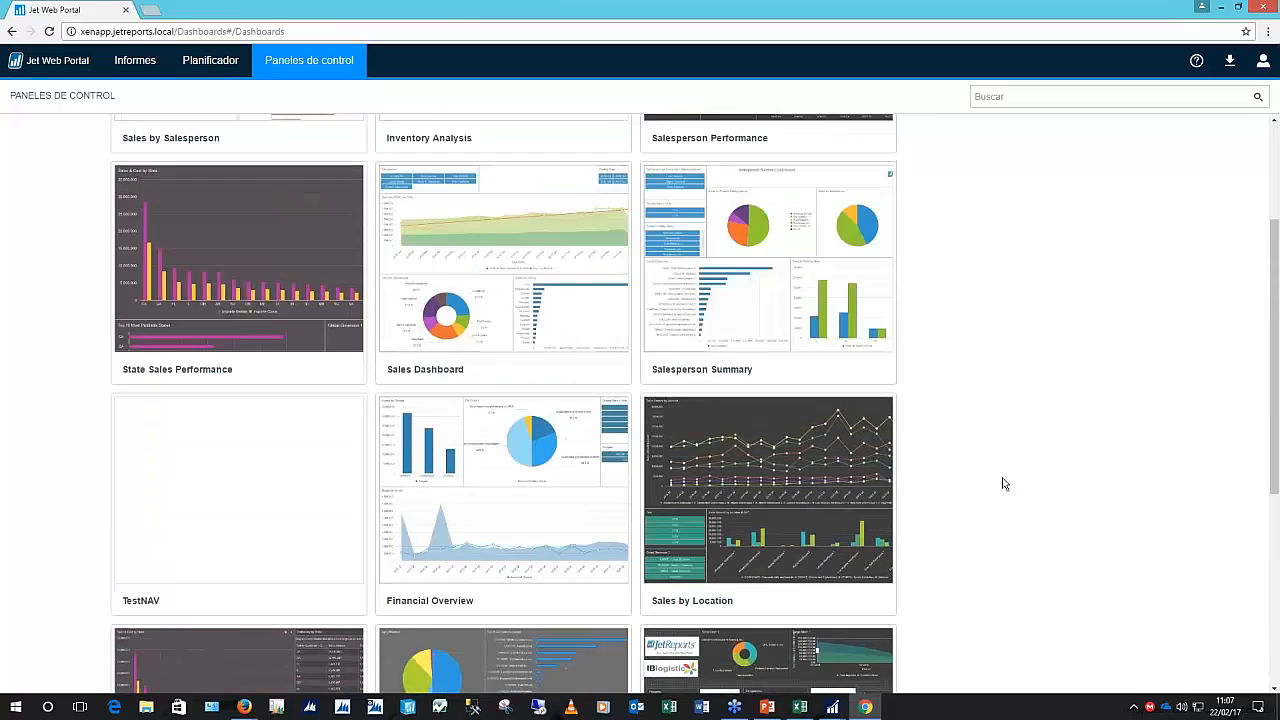
{"action": "scroll", "coordinate": [1004, 484], "scroll_direction": "up", "scroll_amount": 2}
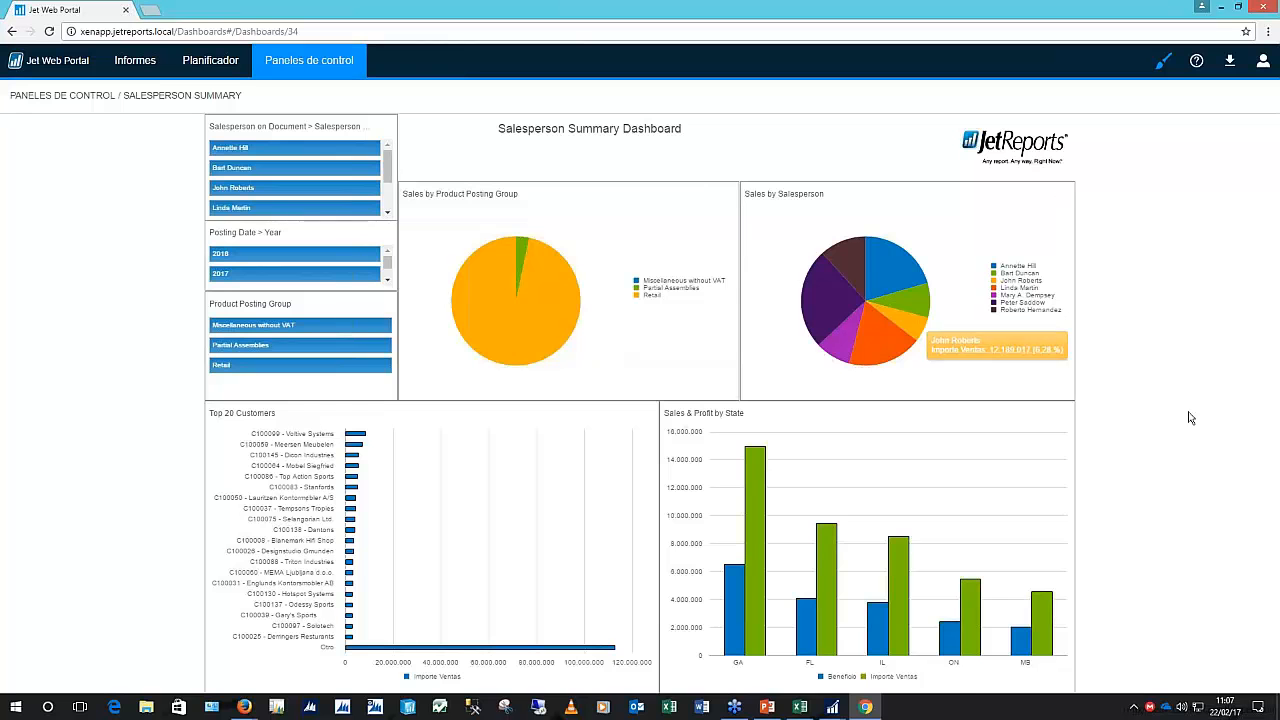
Filter the dashboard to one salesperson, clear the filter, then return to the Informes list
{"action": "left_click", "coordinate": [232, 167]}
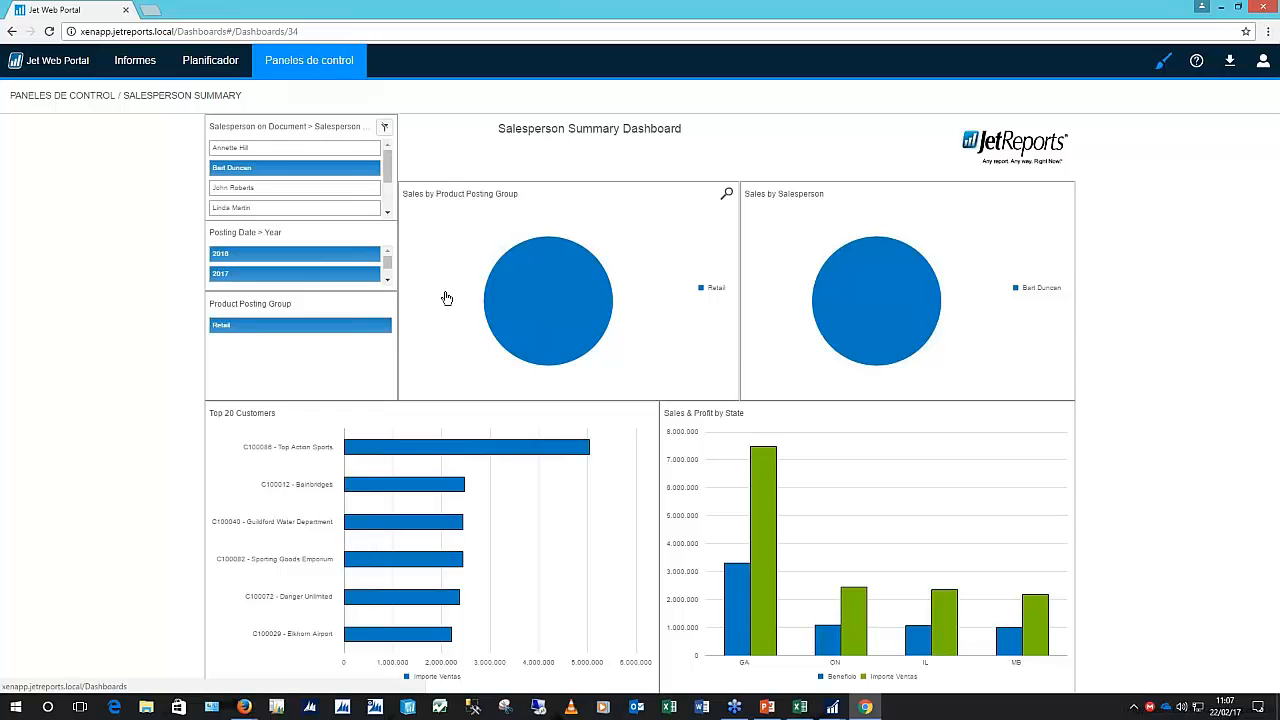
{"action": "left_click", "coordinate": [384, 127]}
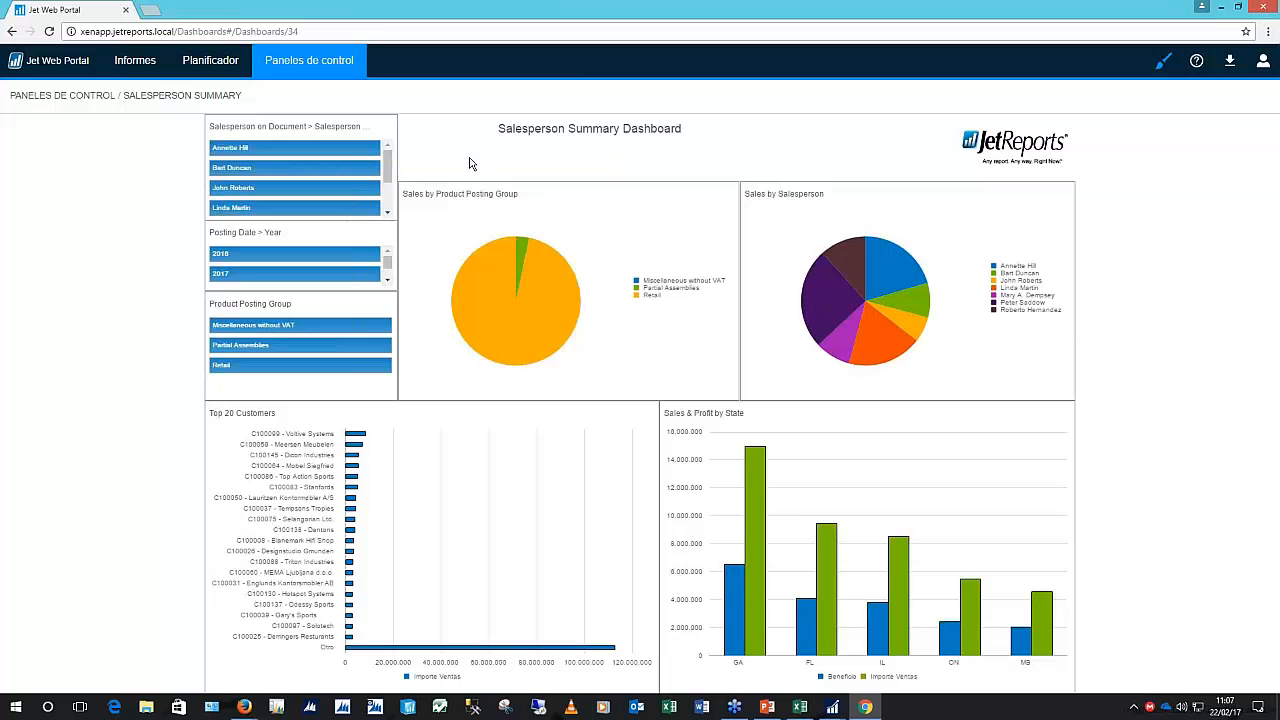
{"action": "left_click", "coordinate": [137, 68]}
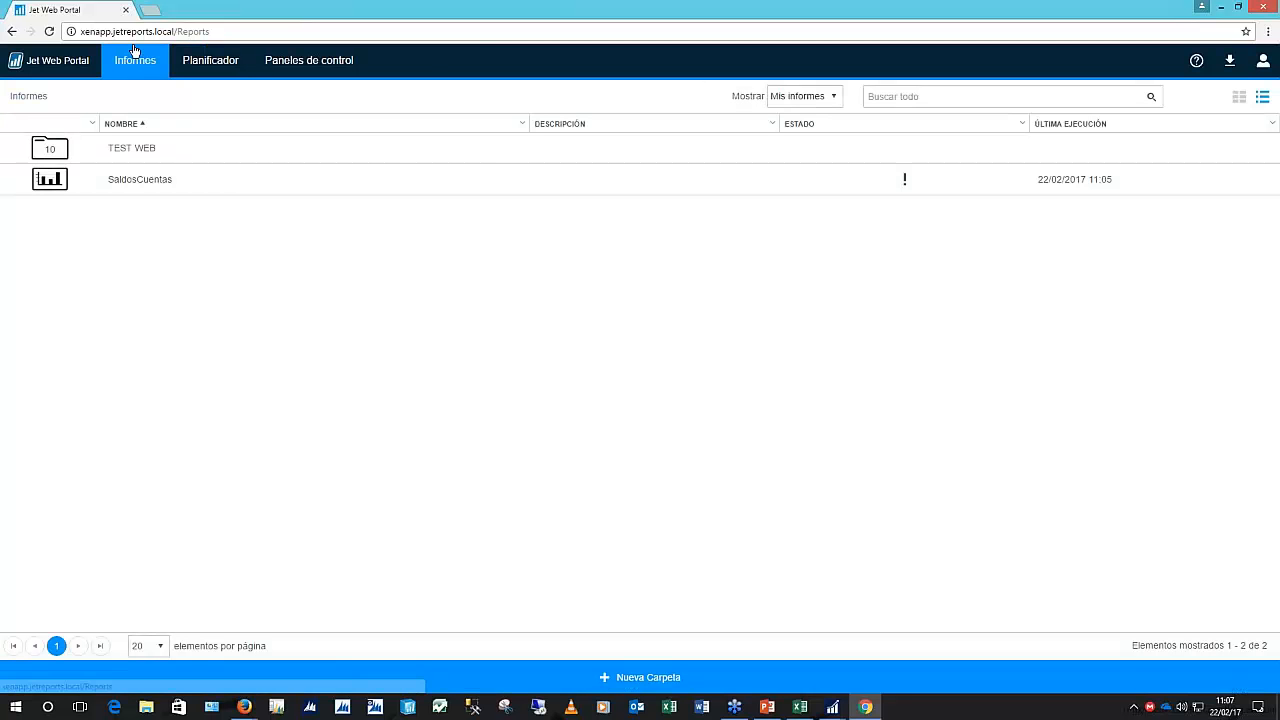
Look inside the TEST WEB folder, go back to Informes, then return to the SaldosCuentas workbook in Excel
{"action": "left_click", "coordinate": [57, 152]}
{"action": "left_click", "coordinate": [57, 152]}
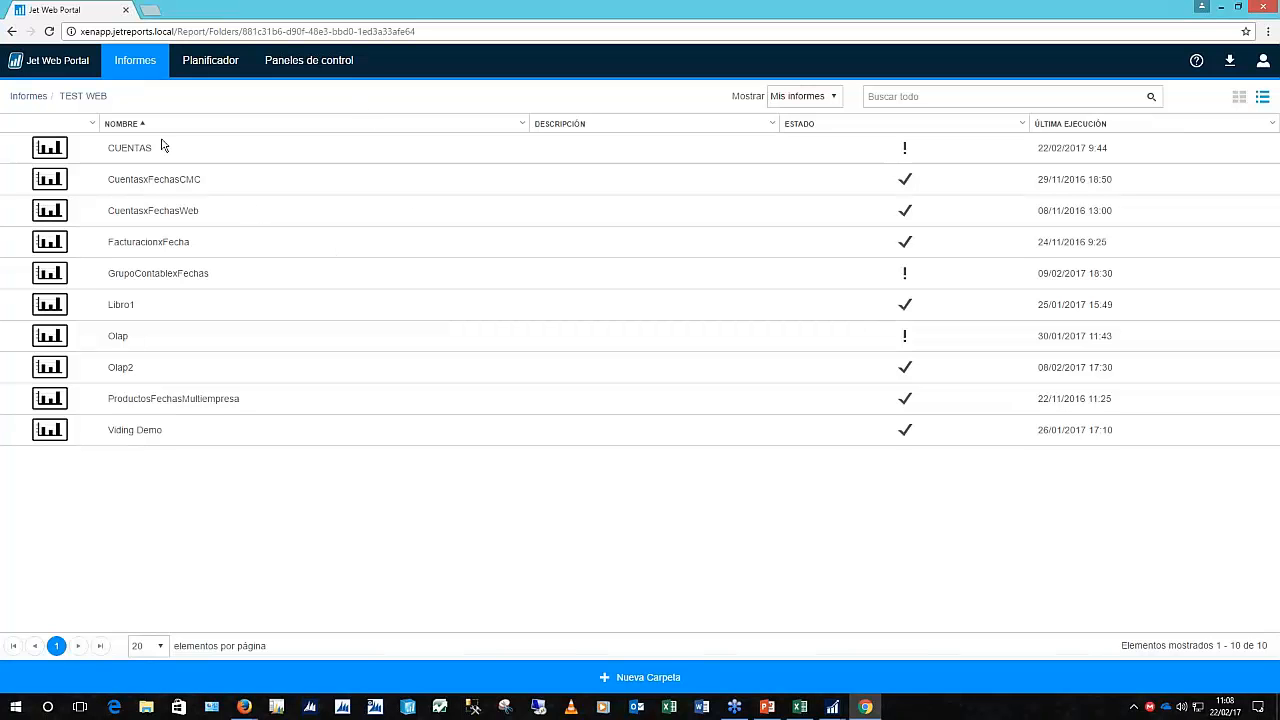
{"action": "left_click", "coordinate": [28, 96]}
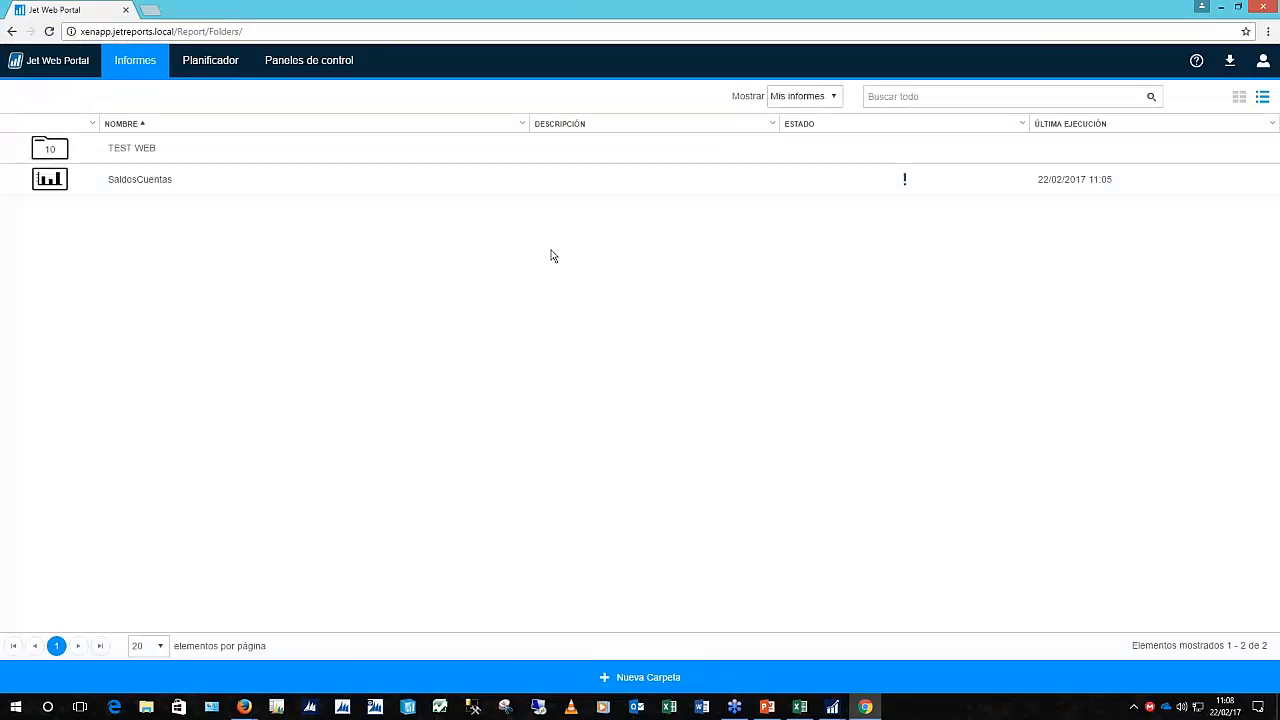
{"action": "left_click", "coordinate": [800, 707]}
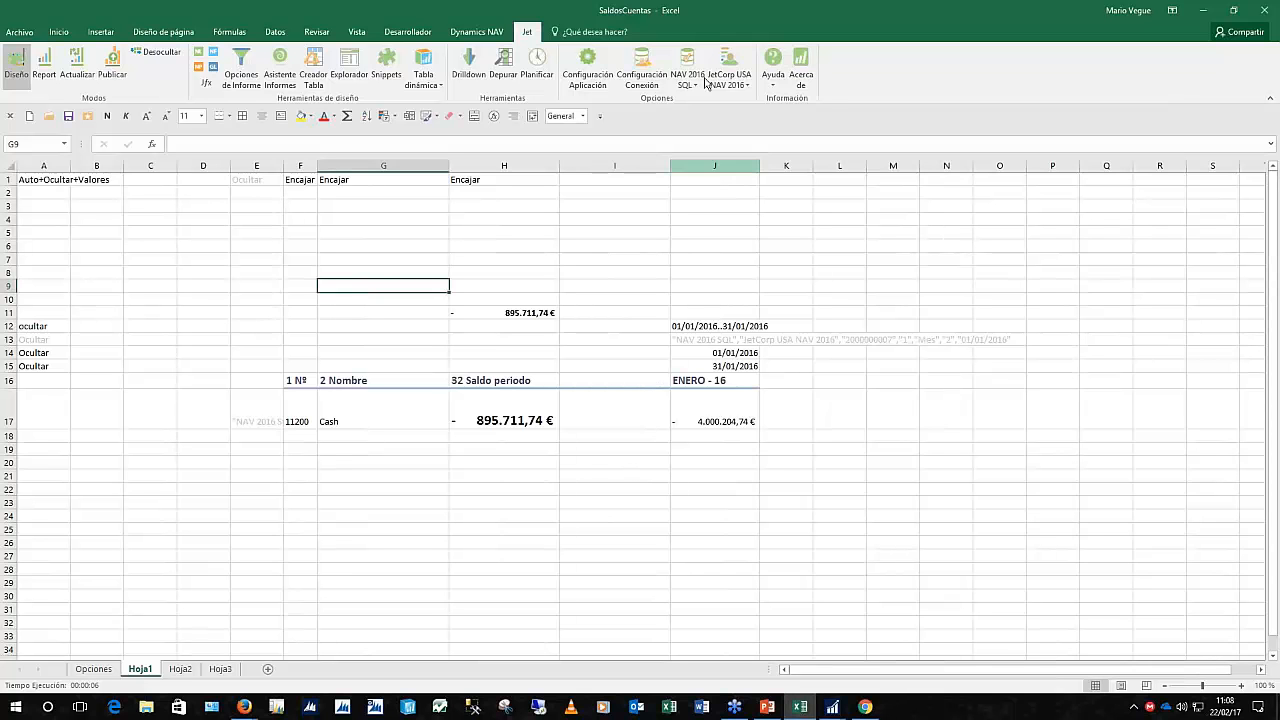
{"action": "left_click", "coordinate": [740, 86]}
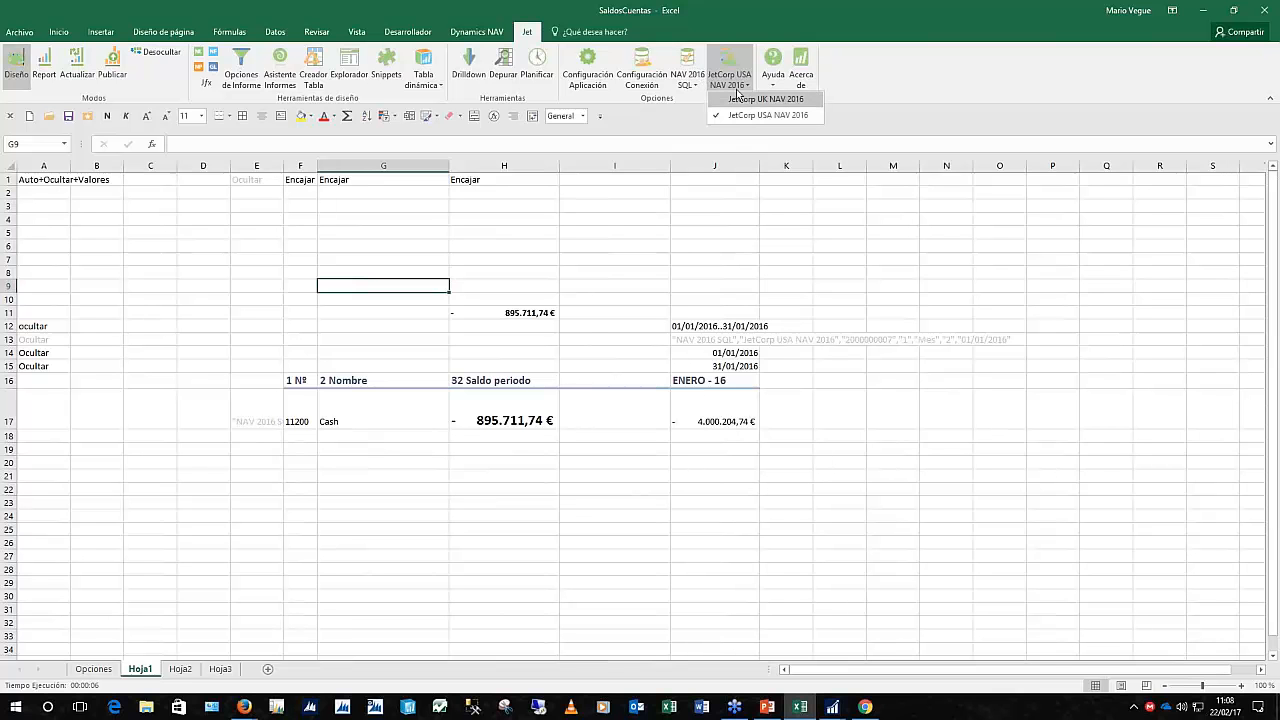
{"action": "left_click", "coordinate": [738, 87]}
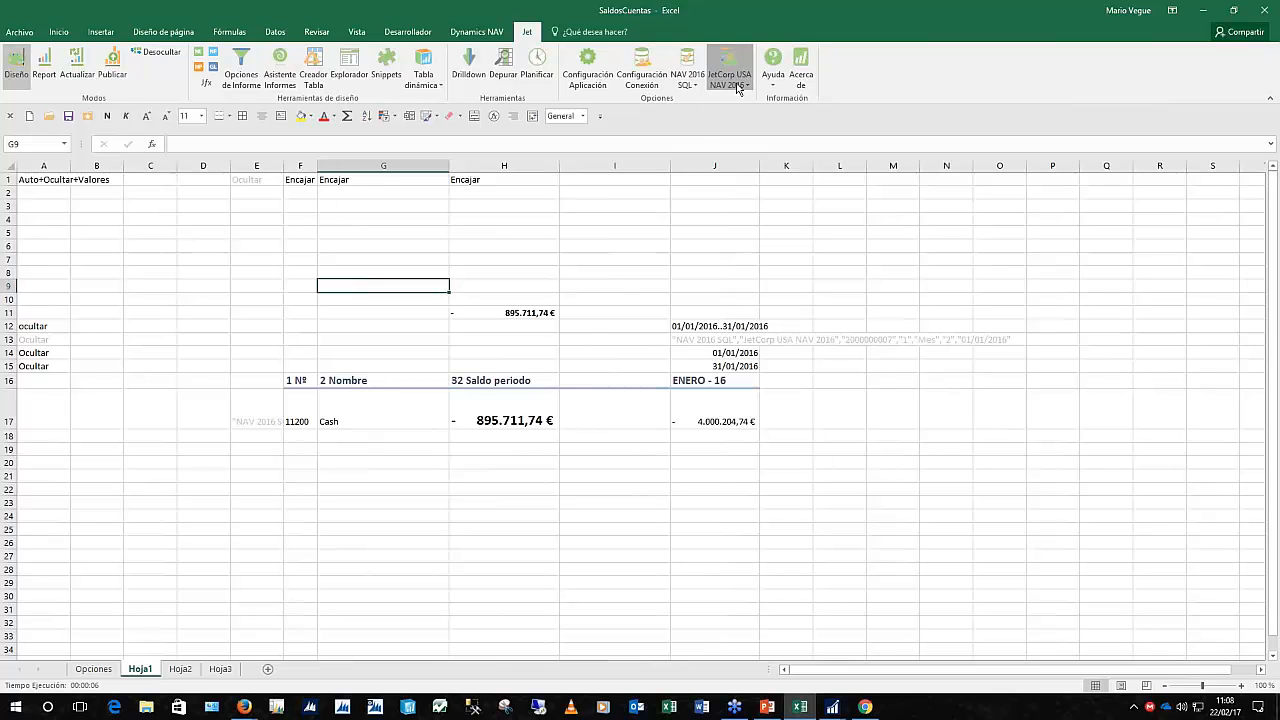
{"action": "left_click", "coordinate": [44, 70]}
{"action": "left_click", "coordinate": [814, 355]}
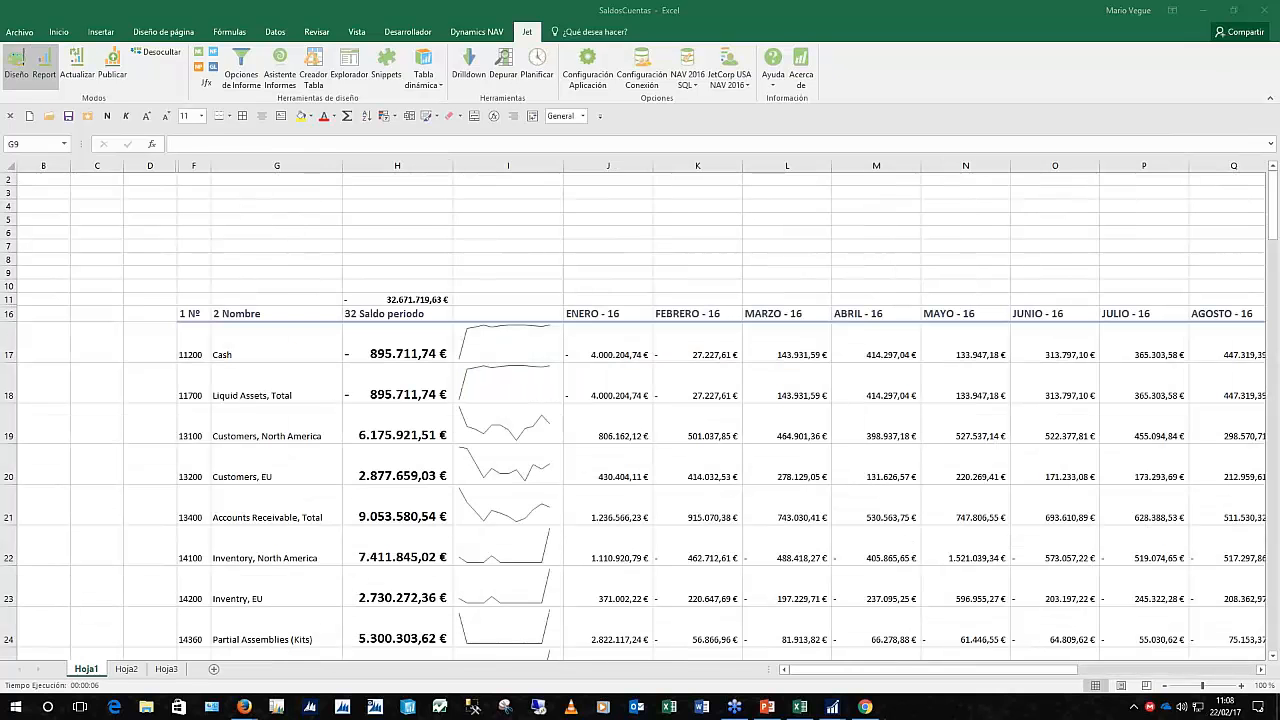
{"action": "left_click", "coordinate": [818, 432]}
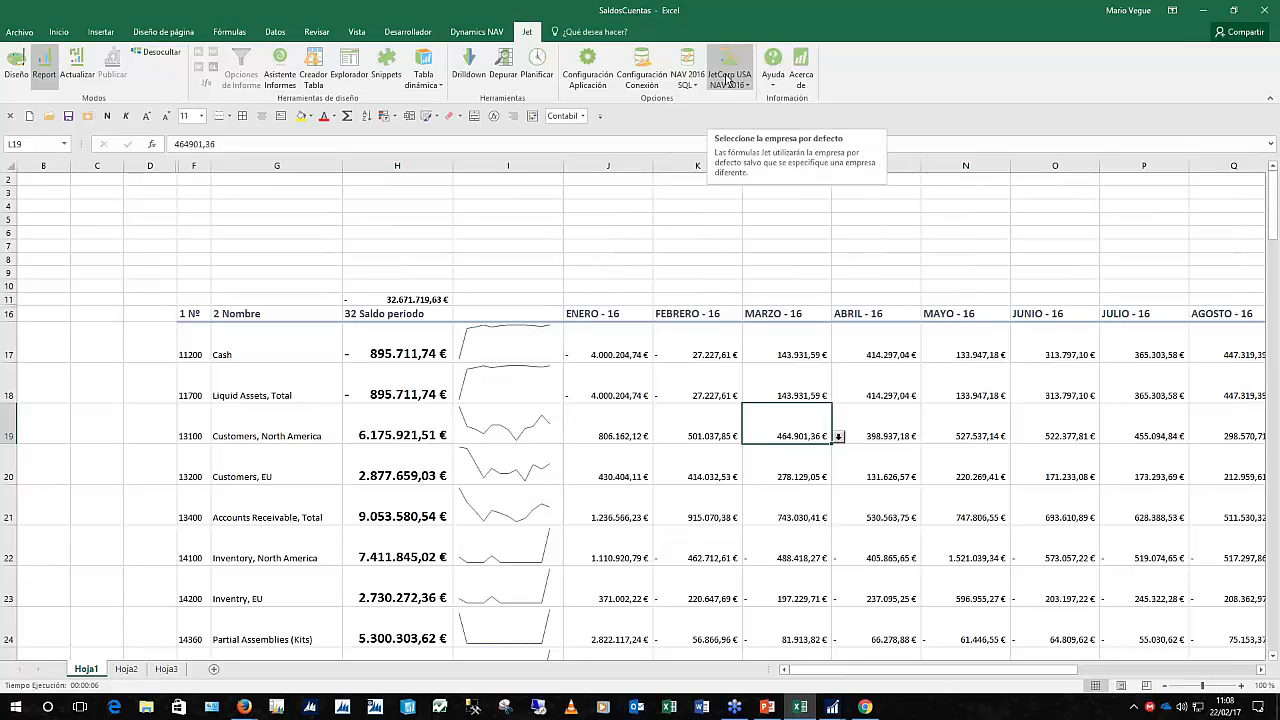
{"action": "left_click", "coordinate": [17, 62]}
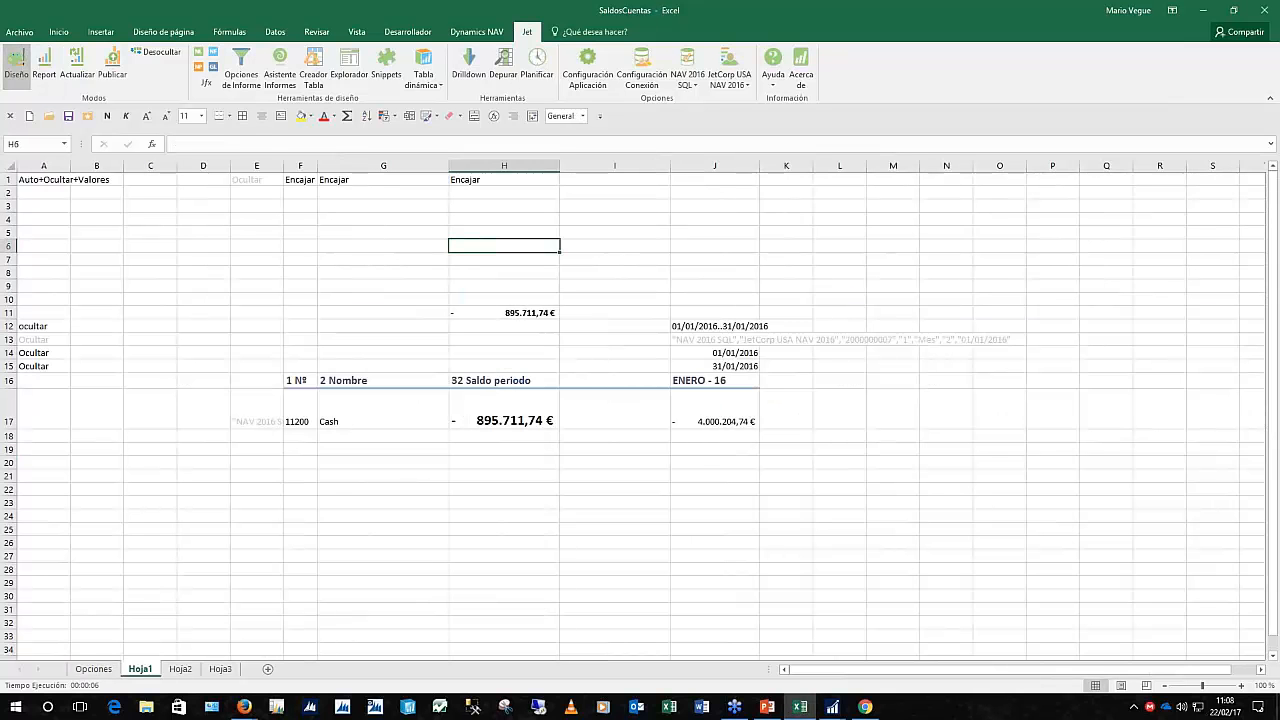
Glance at the Jet Explorador, close it, and start a new NL function for cell H6
{"action": "left_click", "coordinate": [354, 64]}
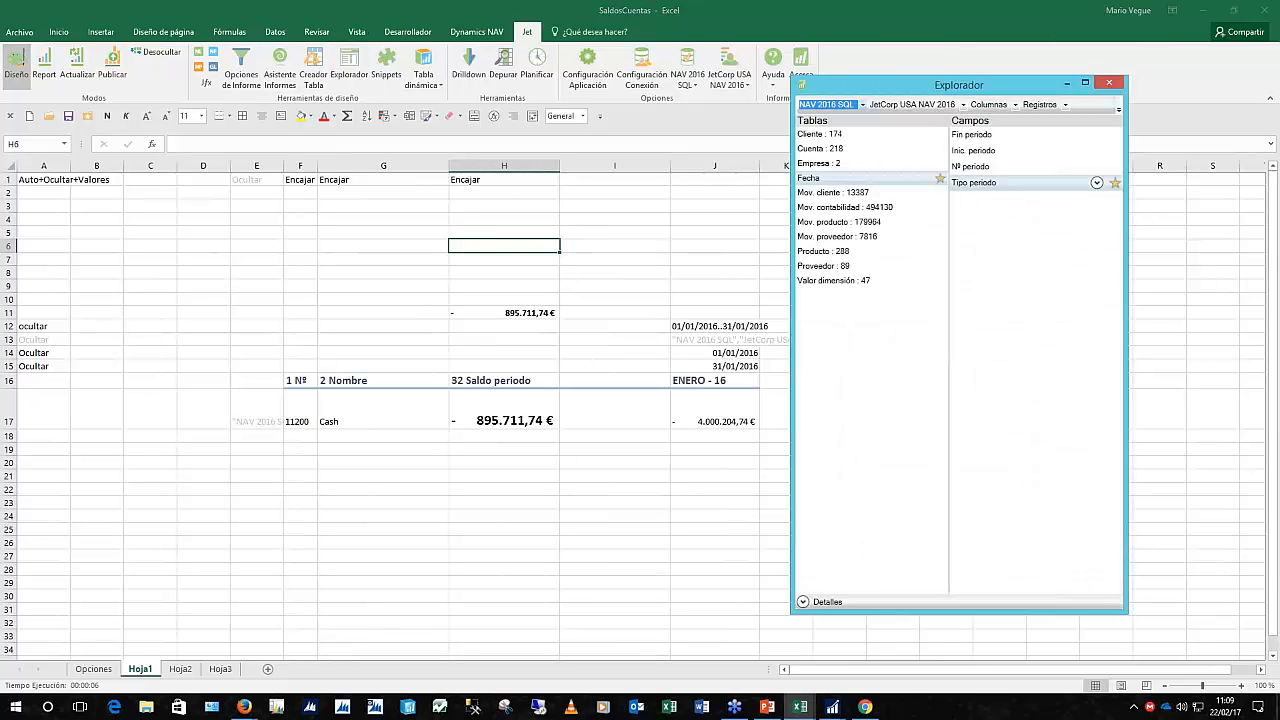
{"action": "left_click", "coordinate": [1107, 84]}
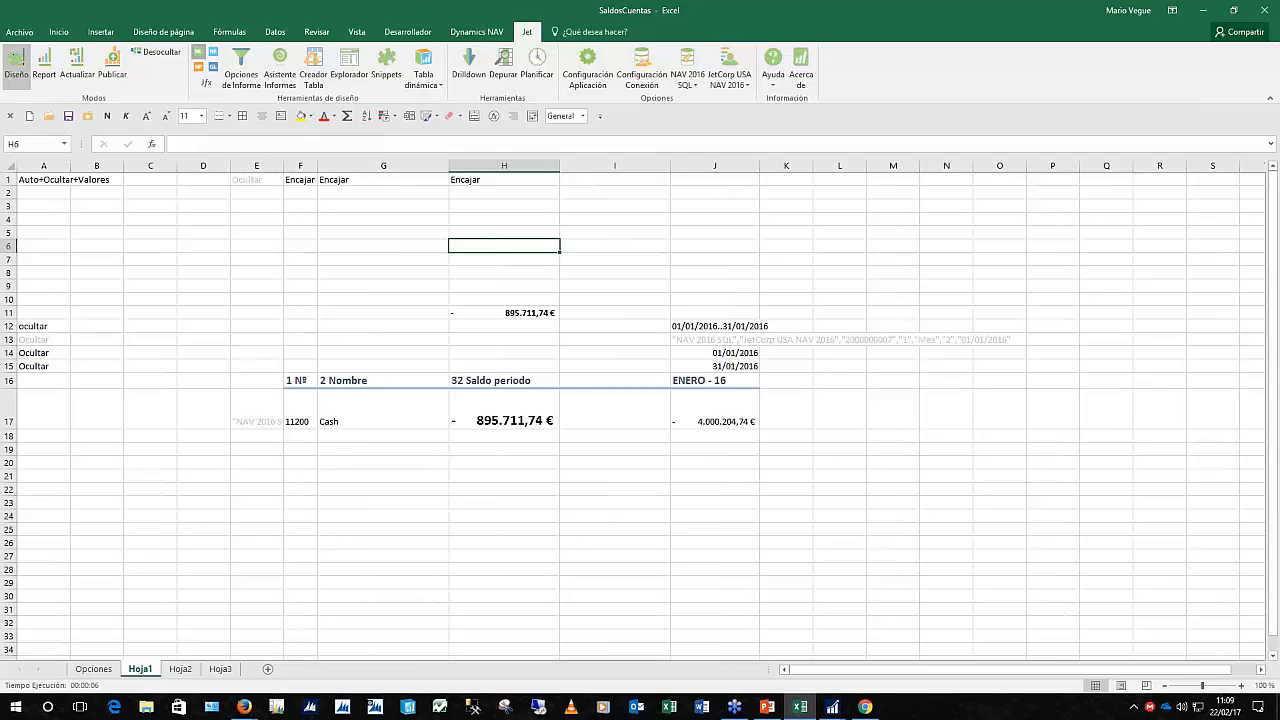
{"action": "left_click", "coordinate": [199, 52]}
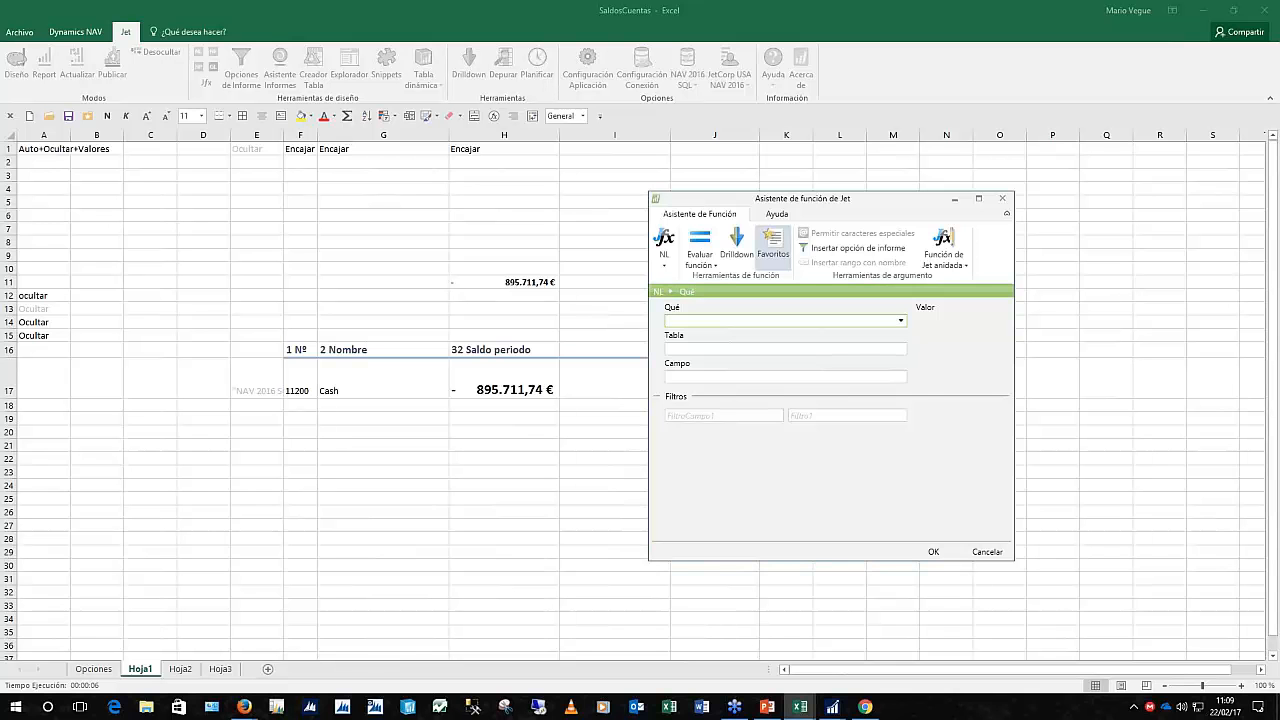
Insert an NL formula in H6 with Qué Hojas, table Empresa and field Nombre
{"action": "left_click", "coordinate": [901, 321]}
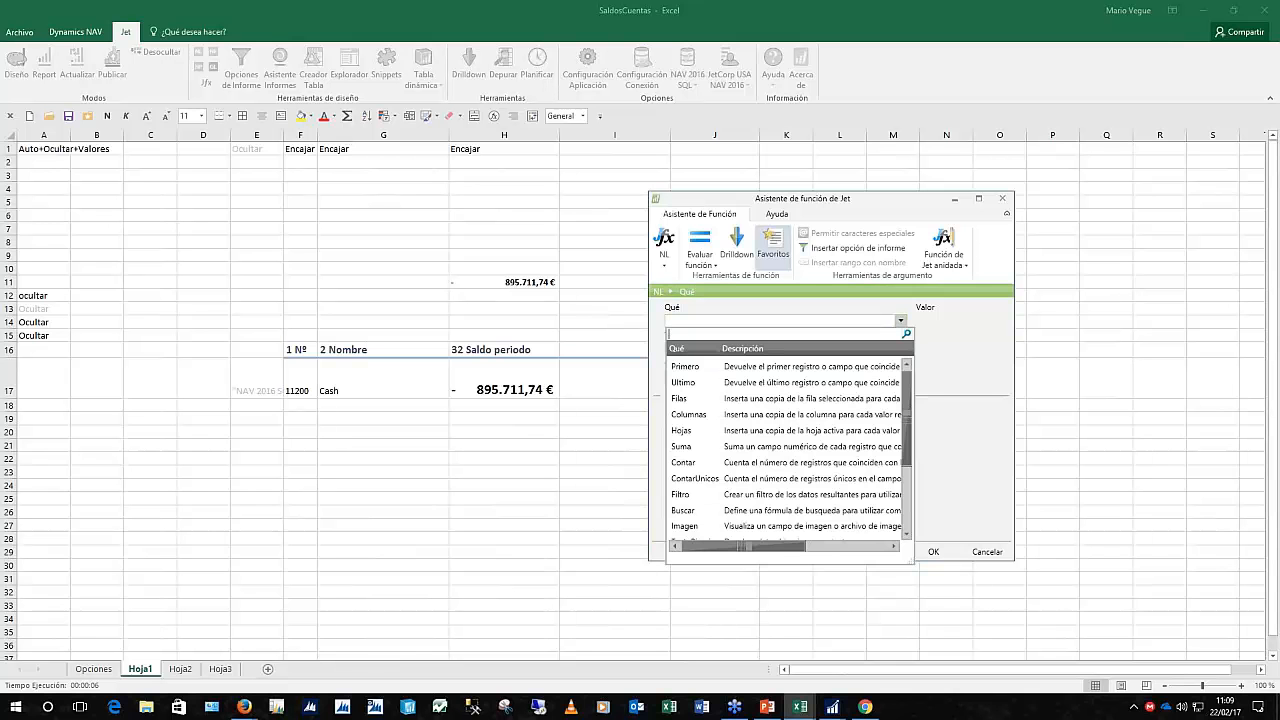
{"action": "left_click", "coordinate": [687, 430]}
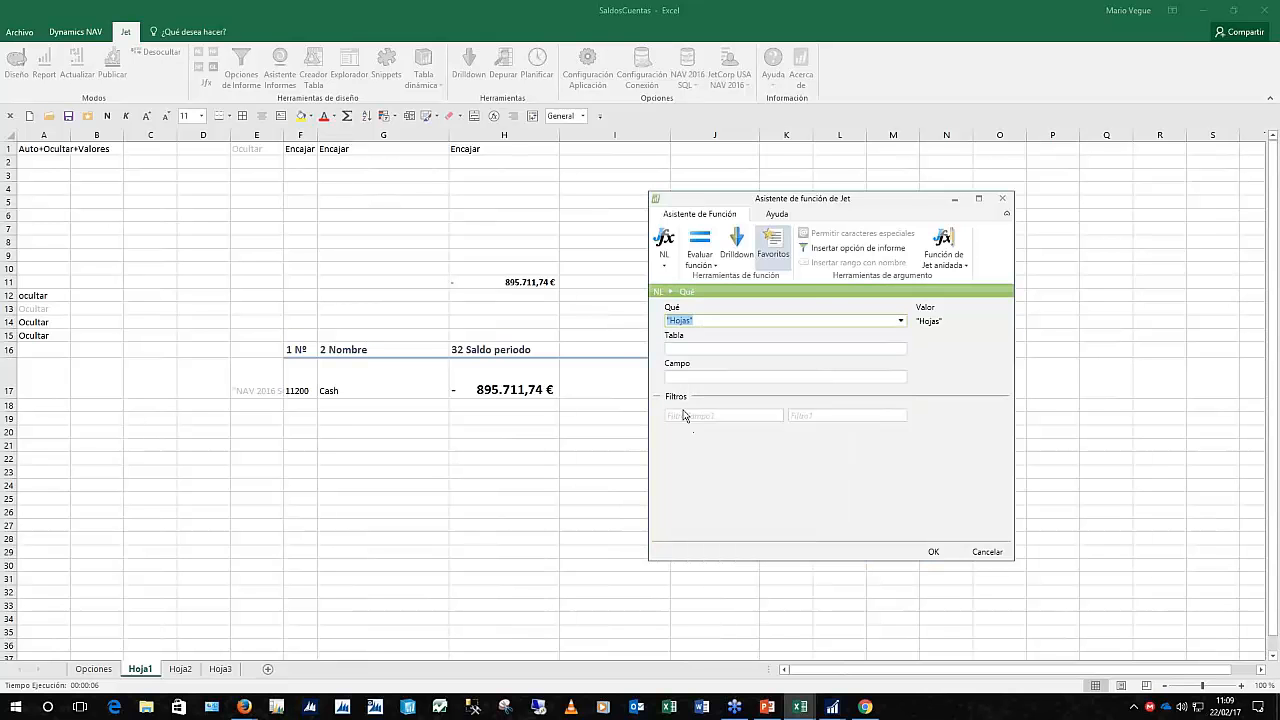
{"action": "key", "text": "Tab"}
{"action": "left_click", "coordinate": [901, 349]}
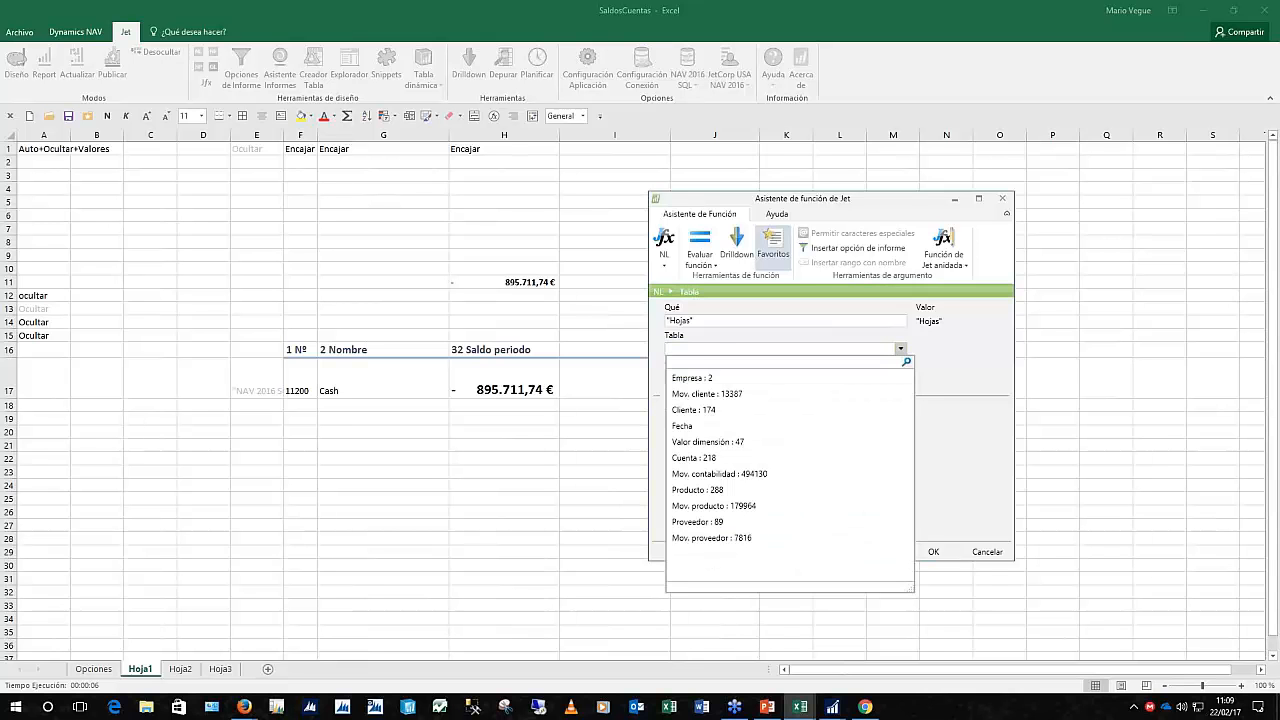
{"action": "left_click", "coordinate": [699, 381]}
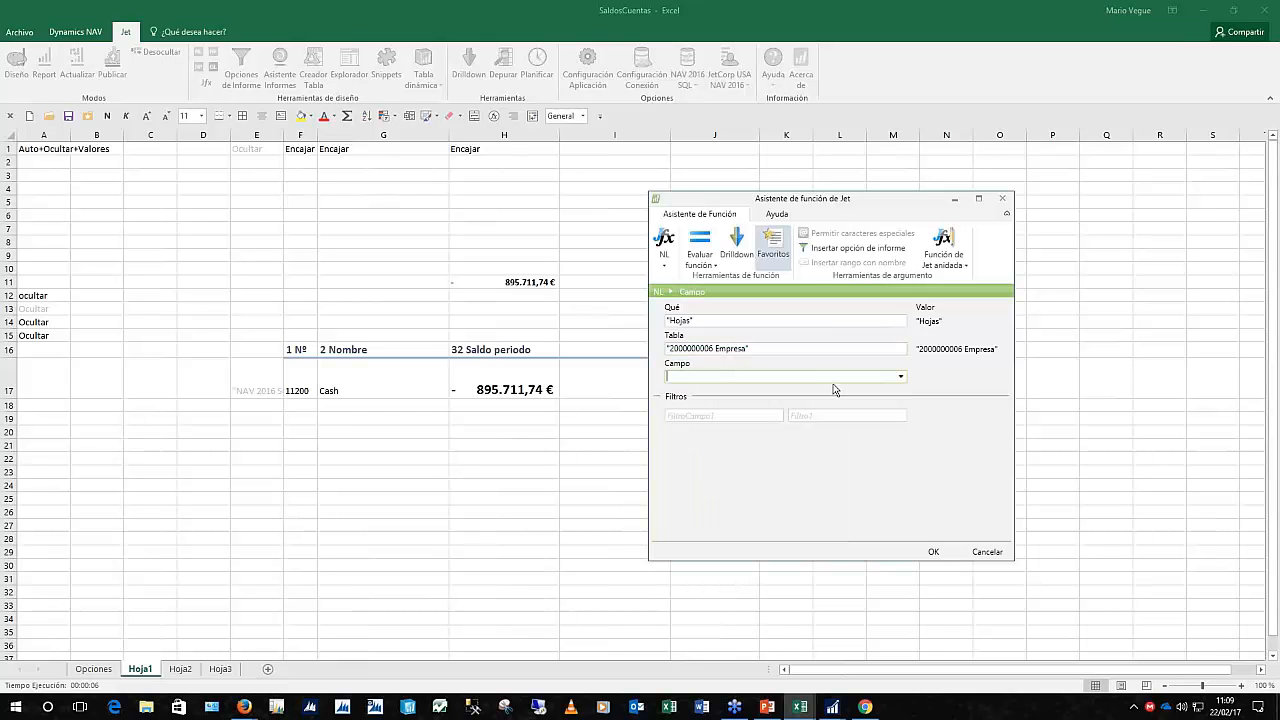
{"action": "left_click", "coordinate": [901, 376]}
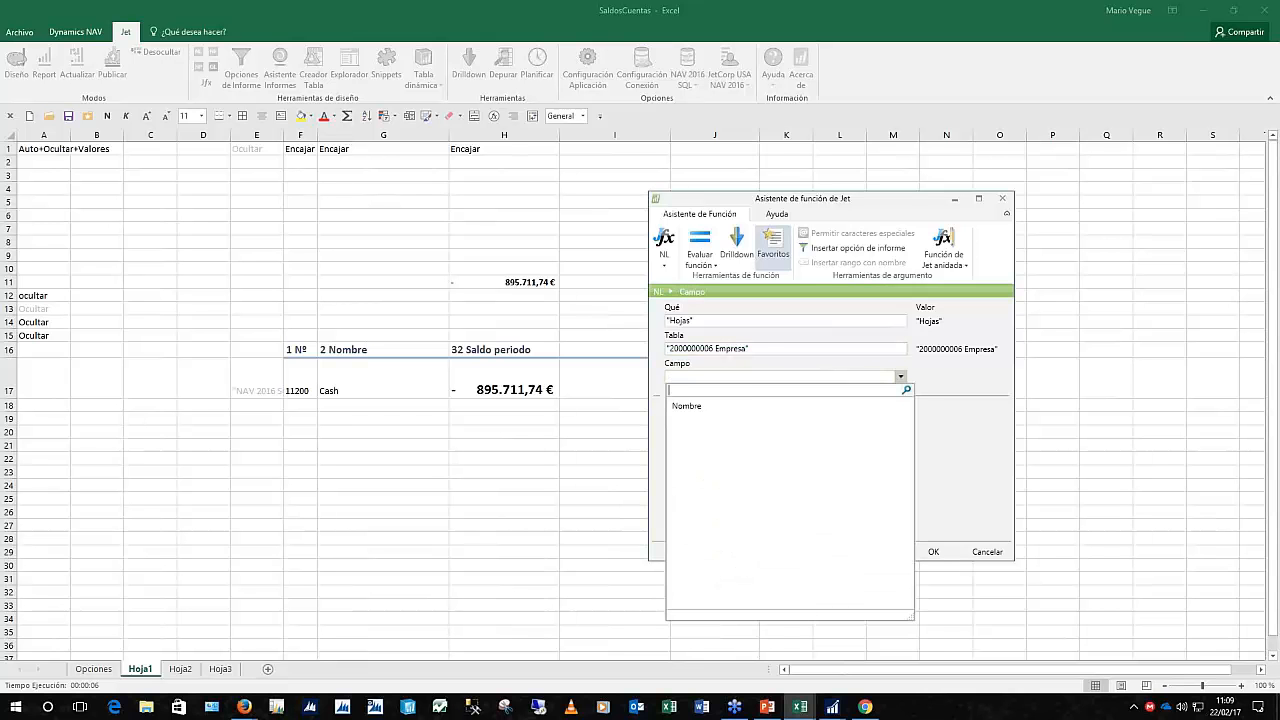
{"action": "left_click", "coordinate": [688, 409]}
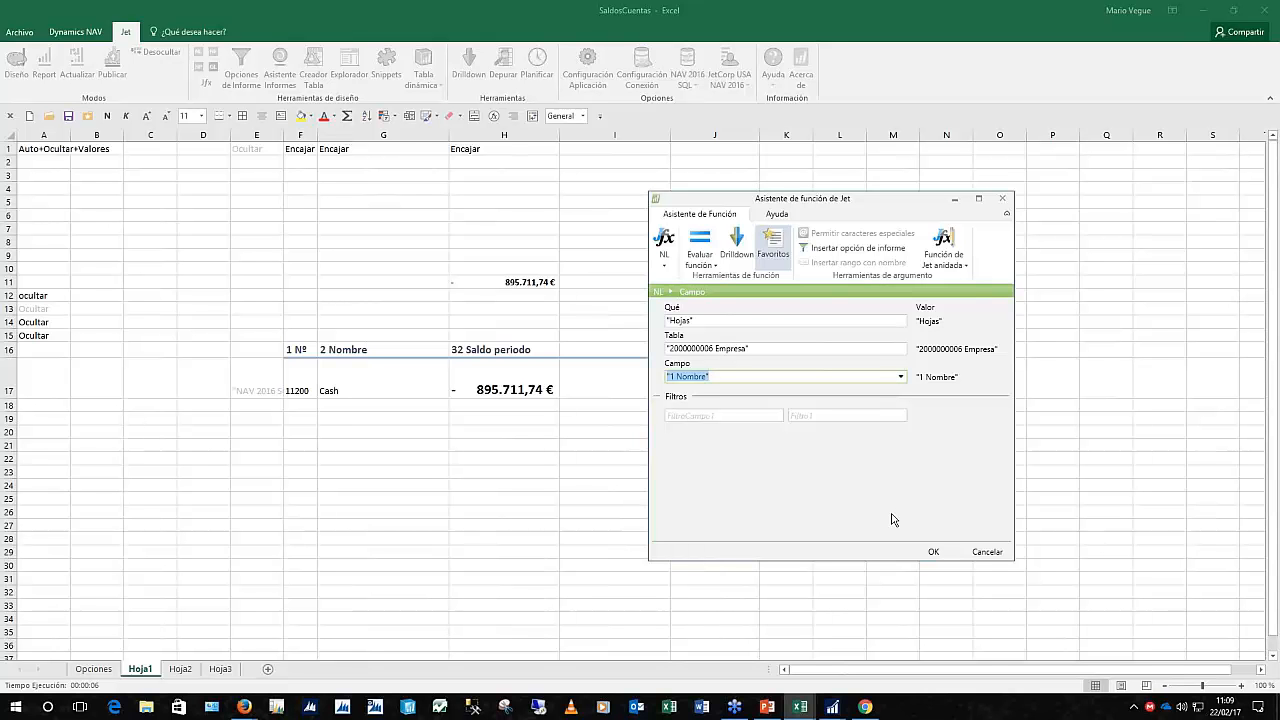
{"action": "left_click", "coordinate": [933, 552]}
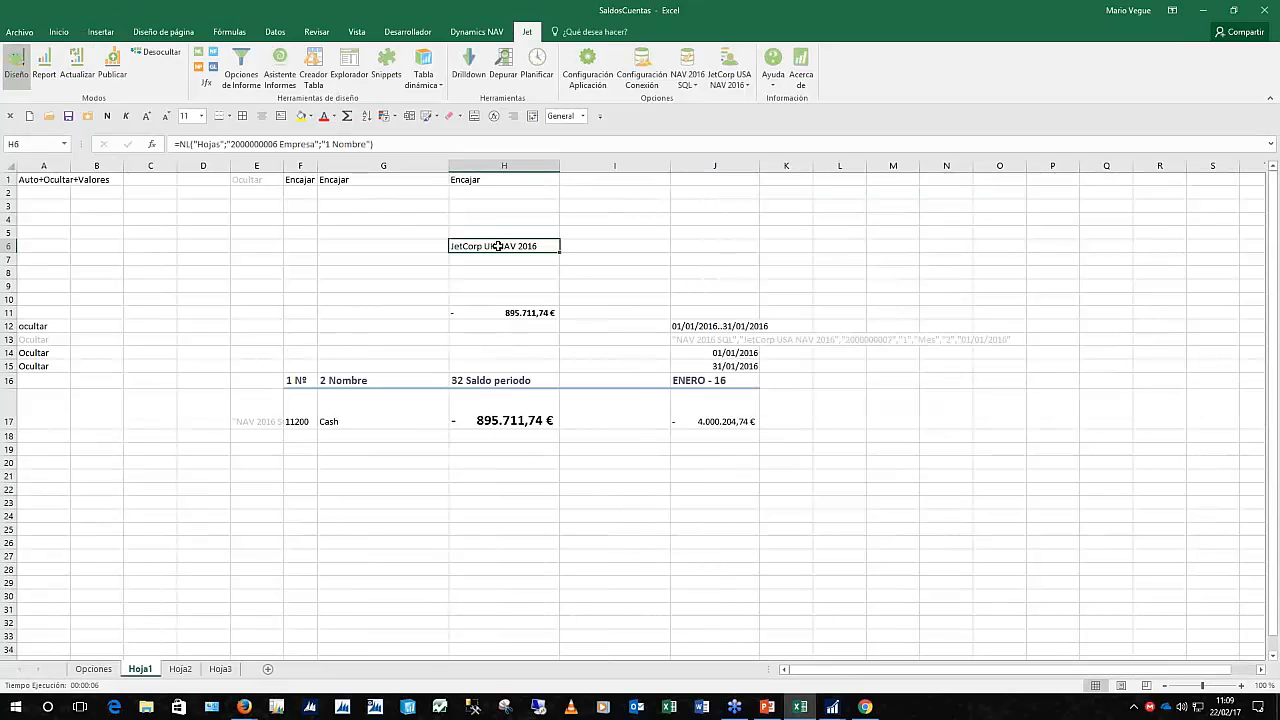
Make the H6 company name bold and enlarge it to 26 pt
{"action": "right_click", "coordinate": [500, 246]}
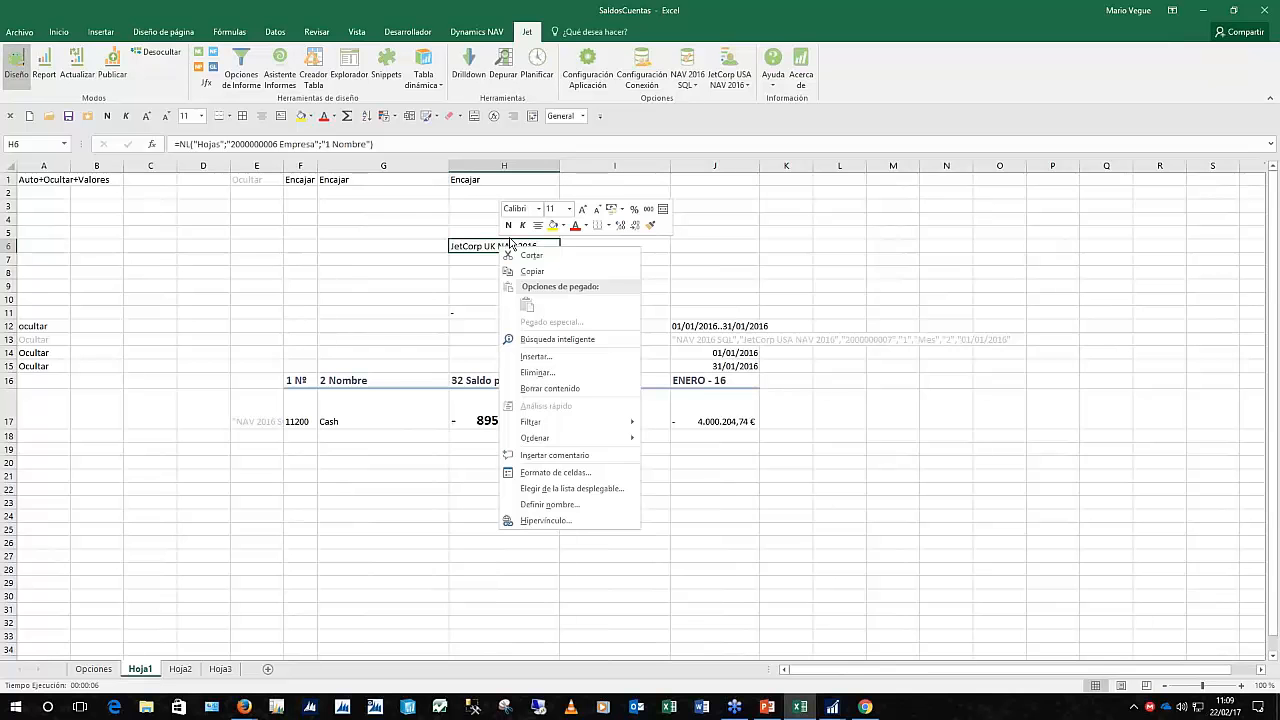
{"action": "left_click", "coordinate": [509, 226]}
{"action": "left_click", "coordinate": [583, 211]}
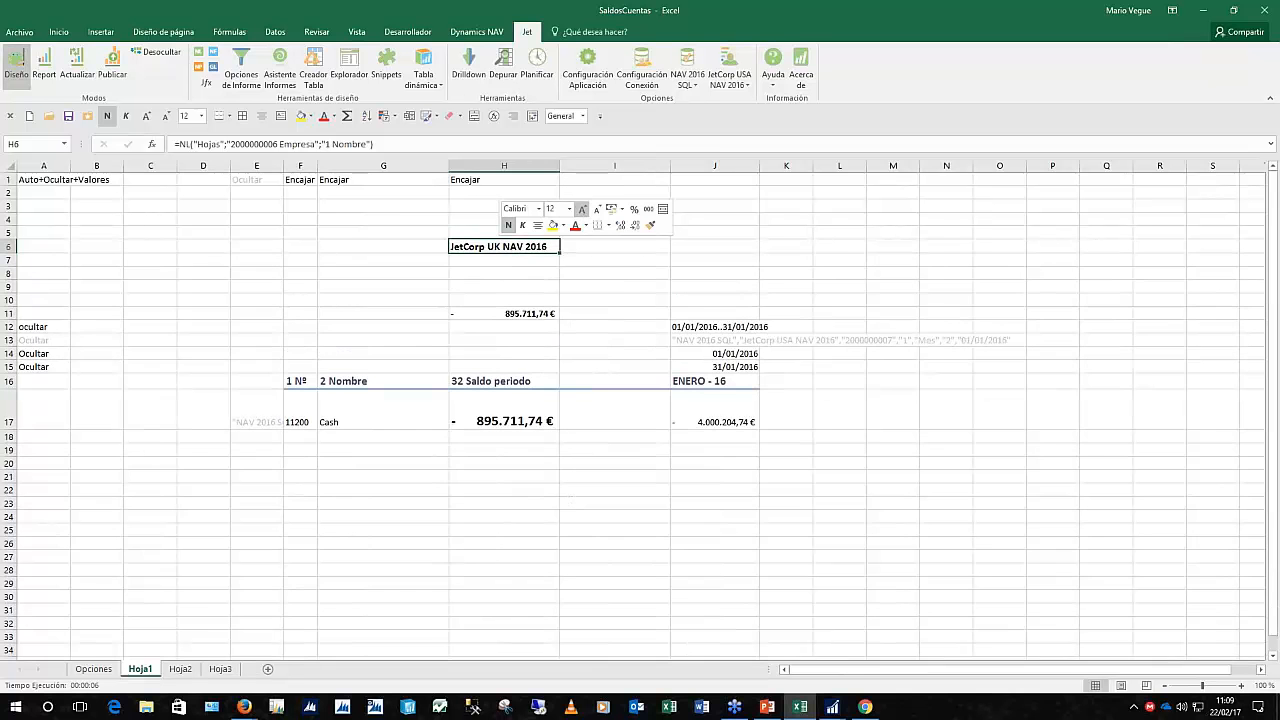
{"action": "left_click", "coordinate": [583, 211]}
{"action": "left_click", "coordinate": [583, 211]}
{"action": "left_click", "coordinate": [583, 211]}
{"action": "left_click", "coordinate": [583, 211]}
{"action": "left_click", "coordinate": [583, 211]}
{"action": "left_click", "coordinate": [583, 211]}
{"action": "left_click", "coordinate": [583, 211]}
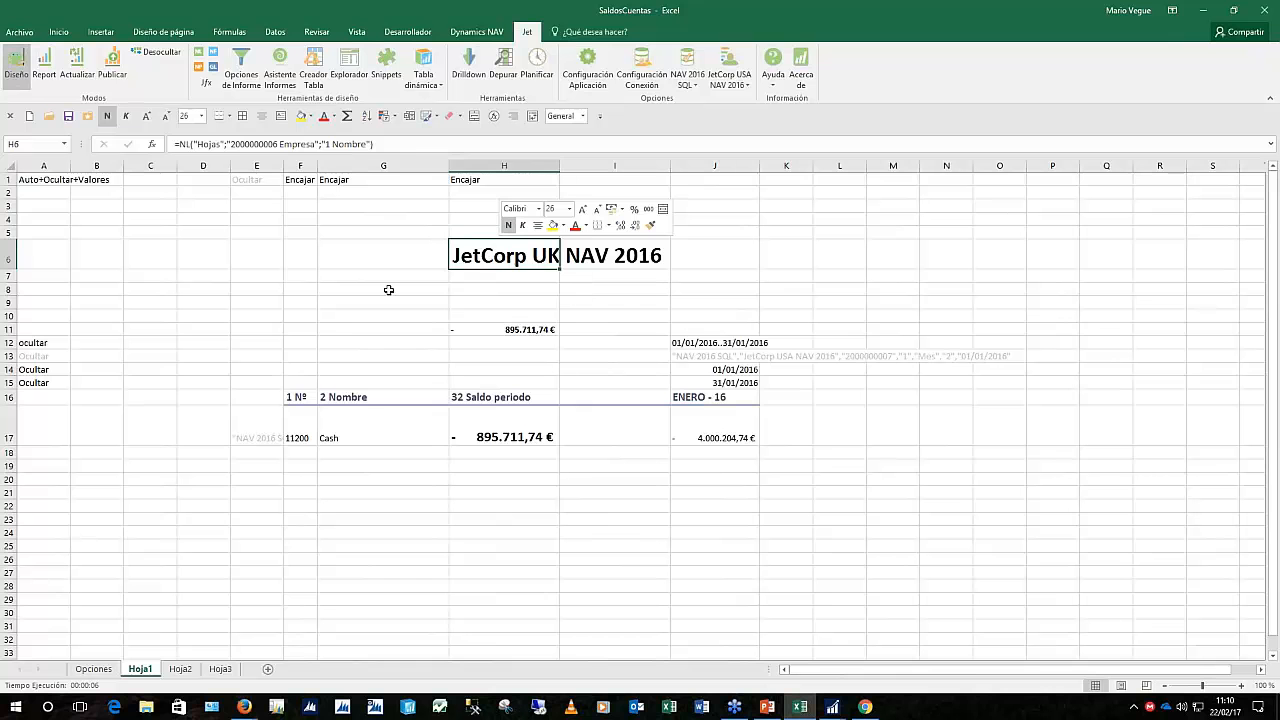
{"action": "left_click", "coordinate": [254, 430]}
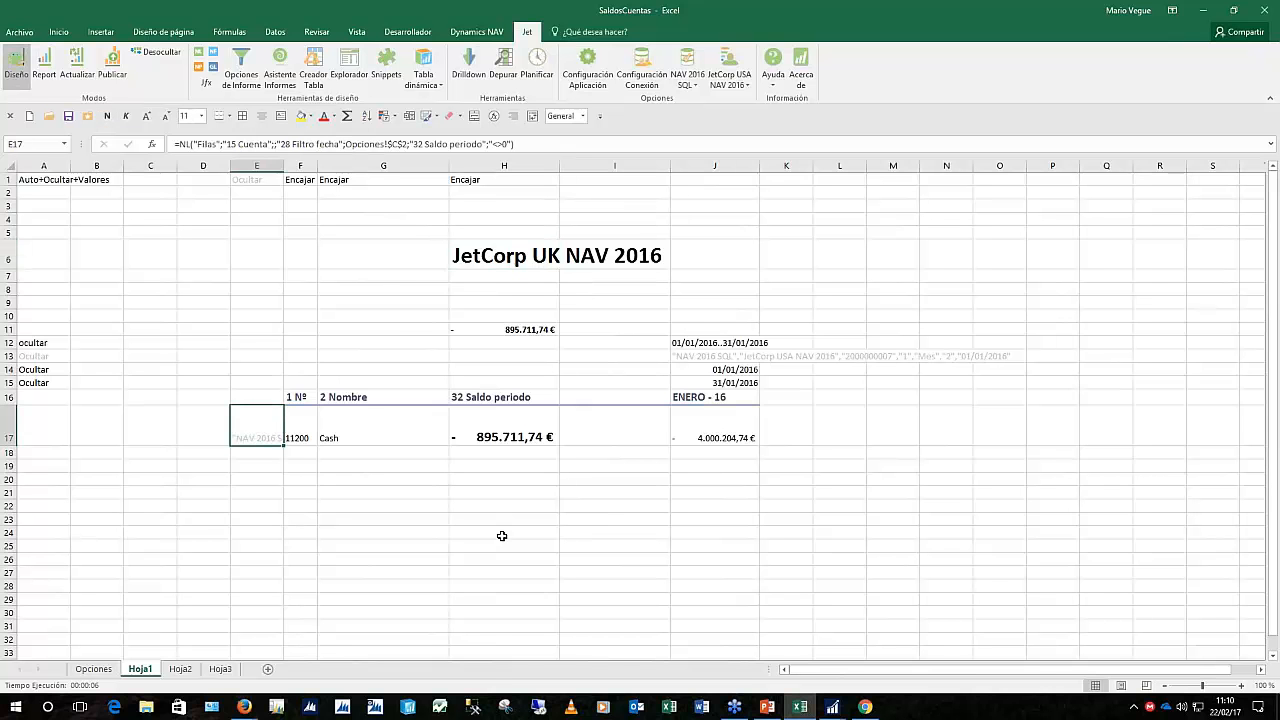
Edit the E17 account-list formula in the function wizard and add a third filter field
{"action": "left_click", "coordinate": [198, 56]}
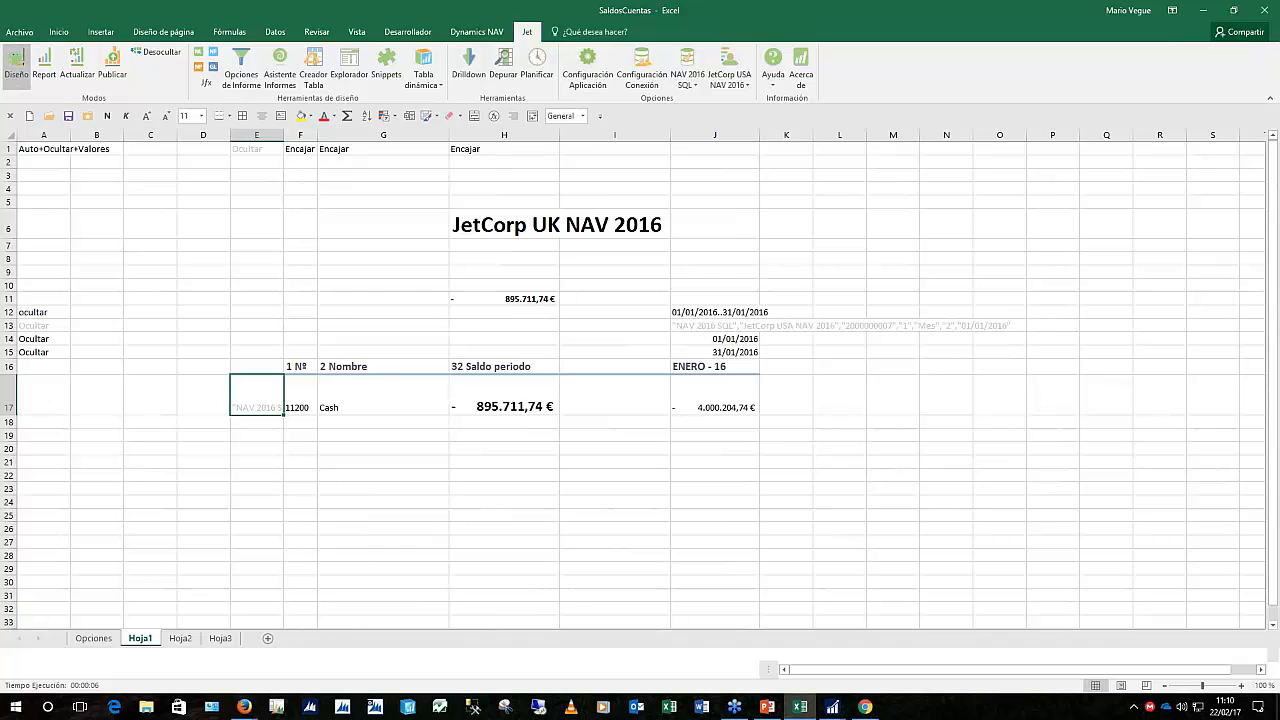
{"action": "left_click_drag", "start_coordinate": [929, 205], "coordinate": [1078, 185]}
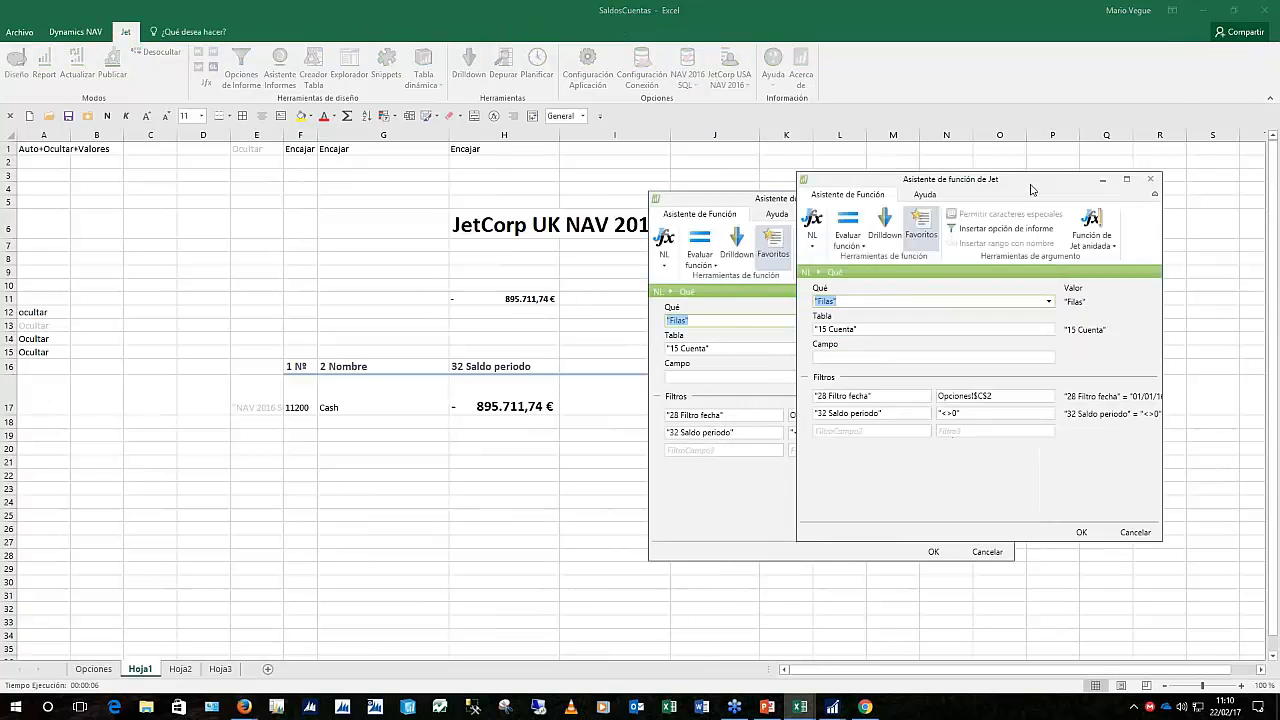
{"action": "left_click", "coordinate": [883, 433]}
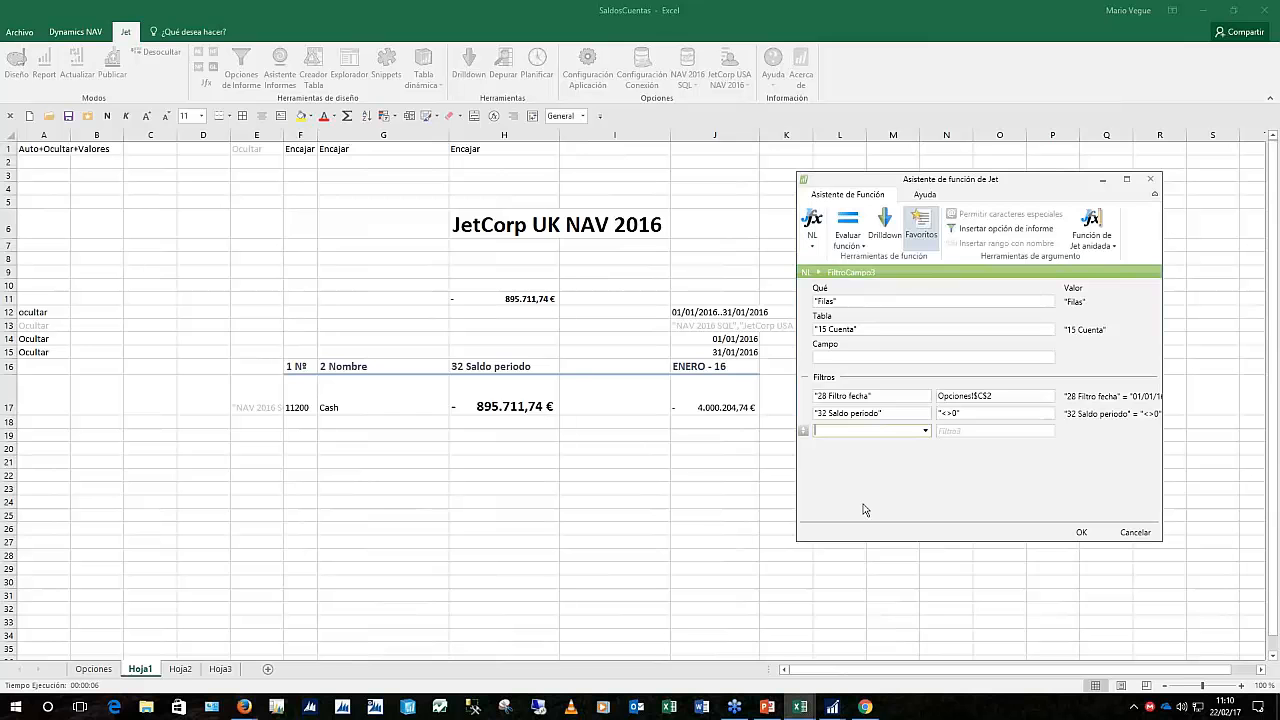
{"action": "left_click", "coordinate": [925, 431]}
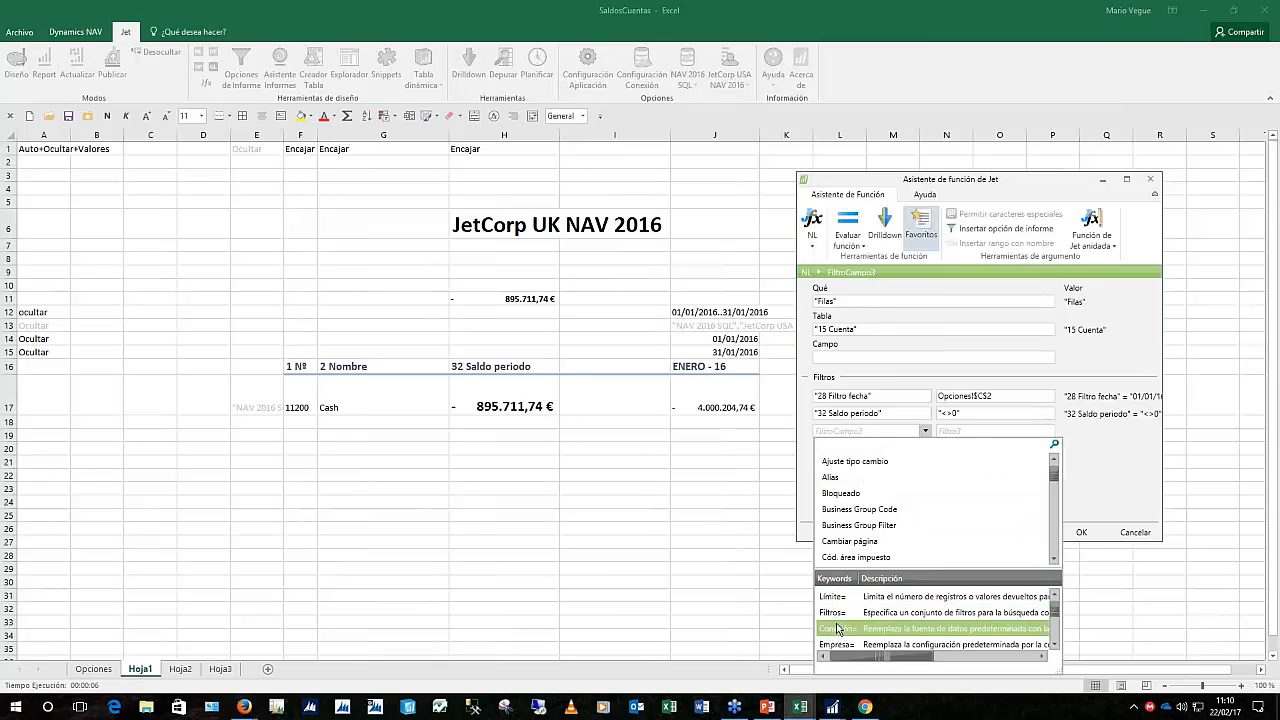
{"action": "scroll", "coordinate": [836, 645], "scroll_direction": "down", "scroll_amount": 1}
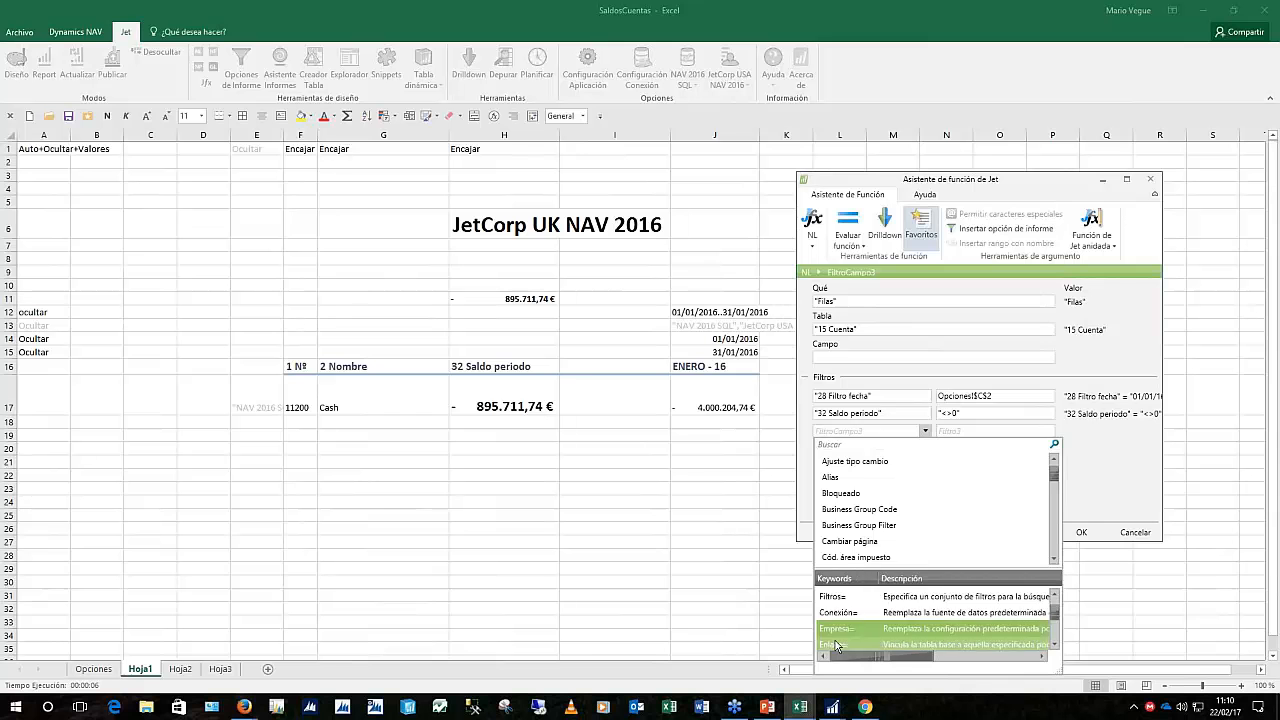
{"action": "double_click", "coordinate": [836, 645]}
{"action": "left_click", "coordinate": [925, 430]}
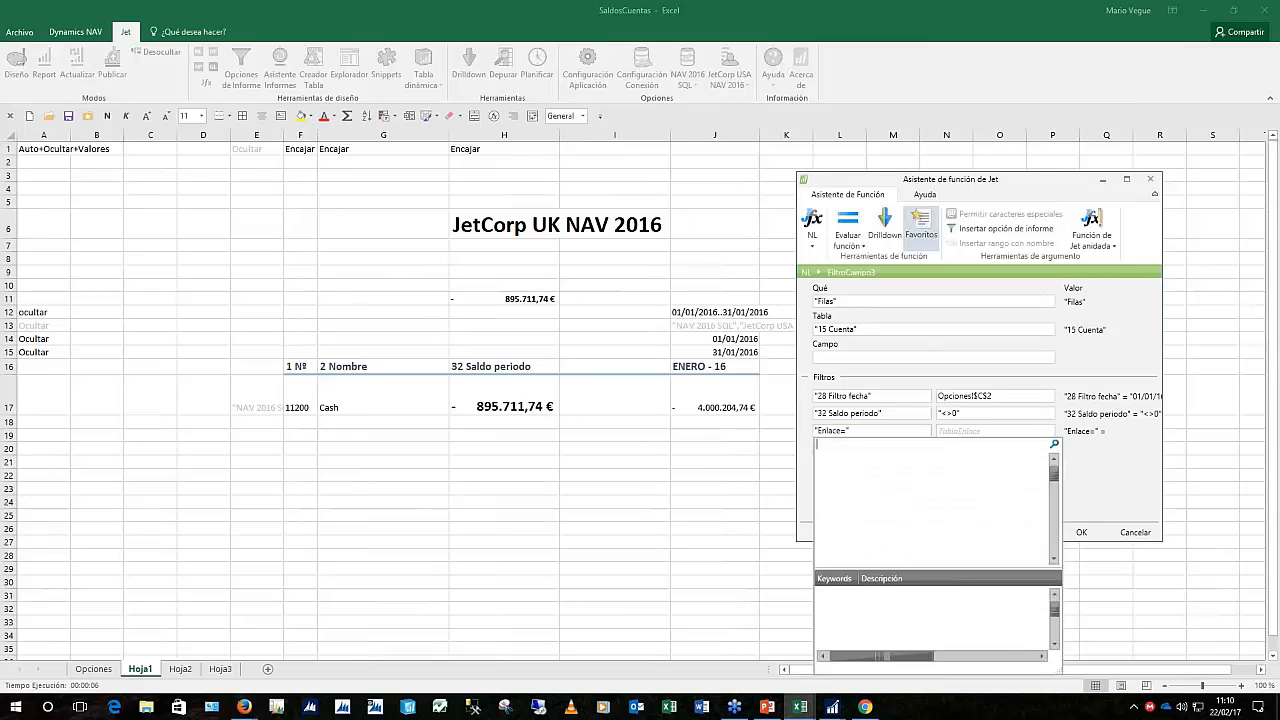
{"action": "double_click", "coordinate": [836, 643]}
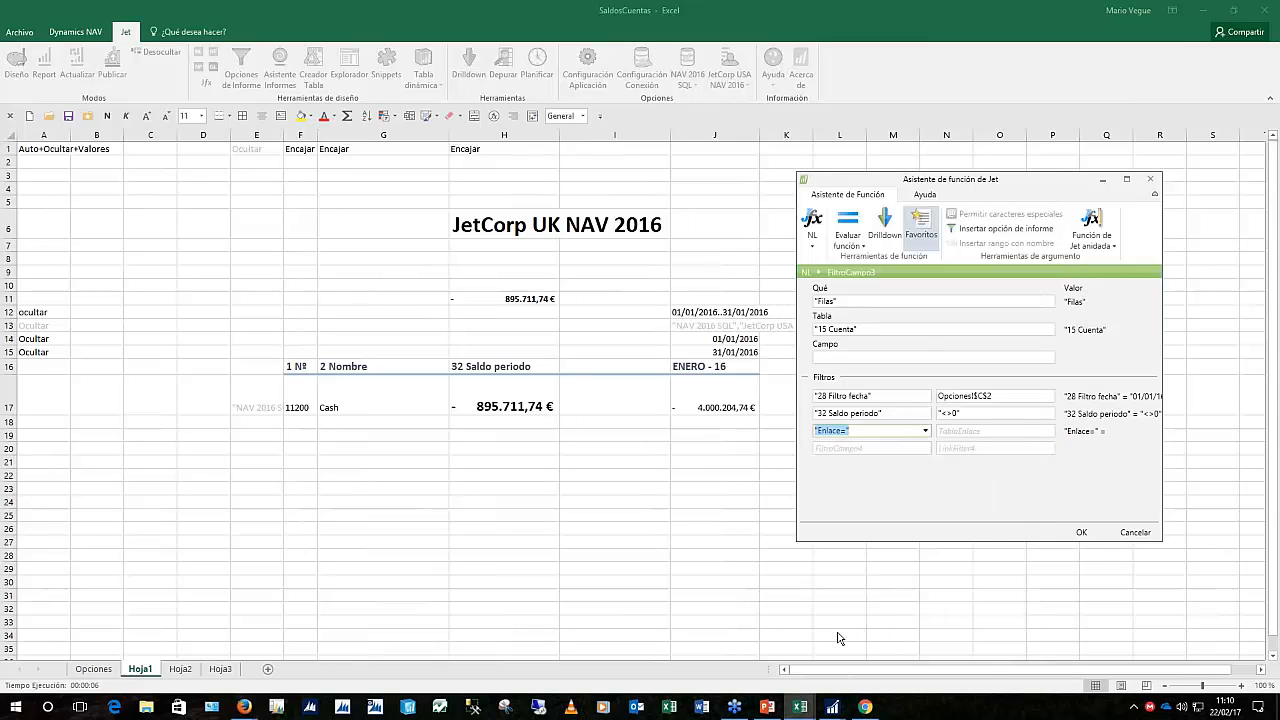
{"action": "left_click", "coordinate": [925, 431]}
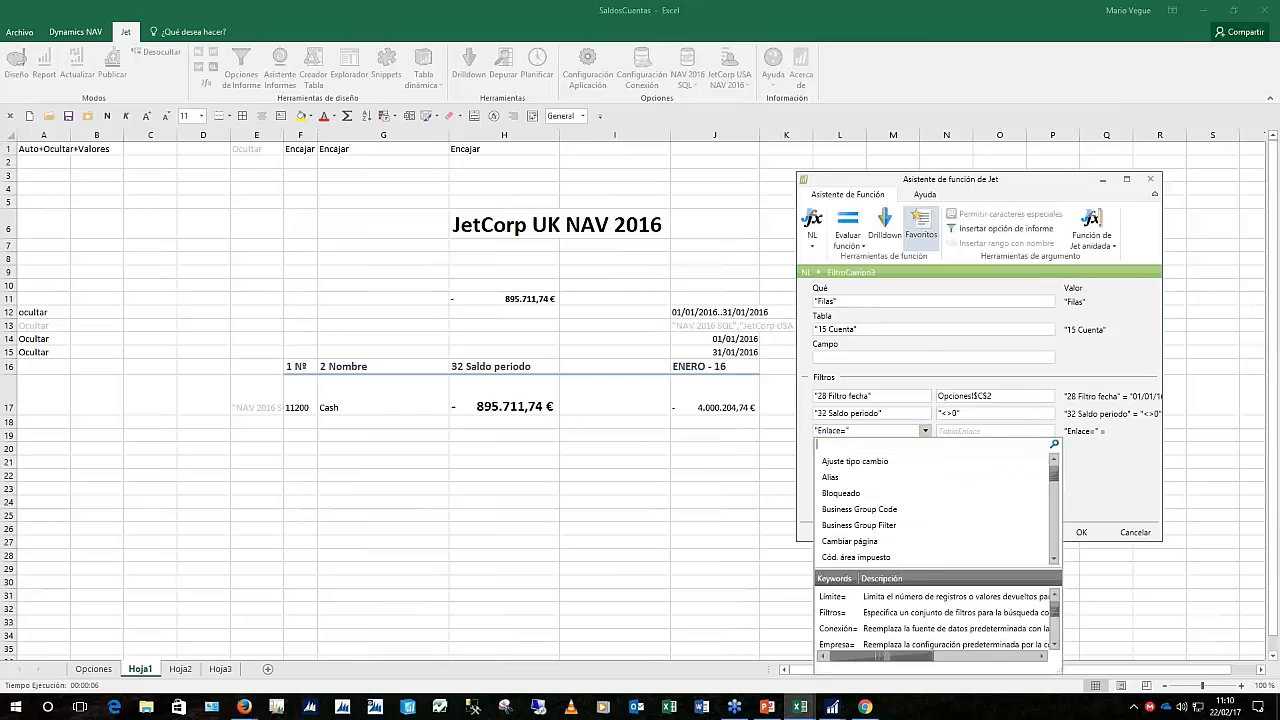
{"action": "double_click", "coordinate": [834, 641]}
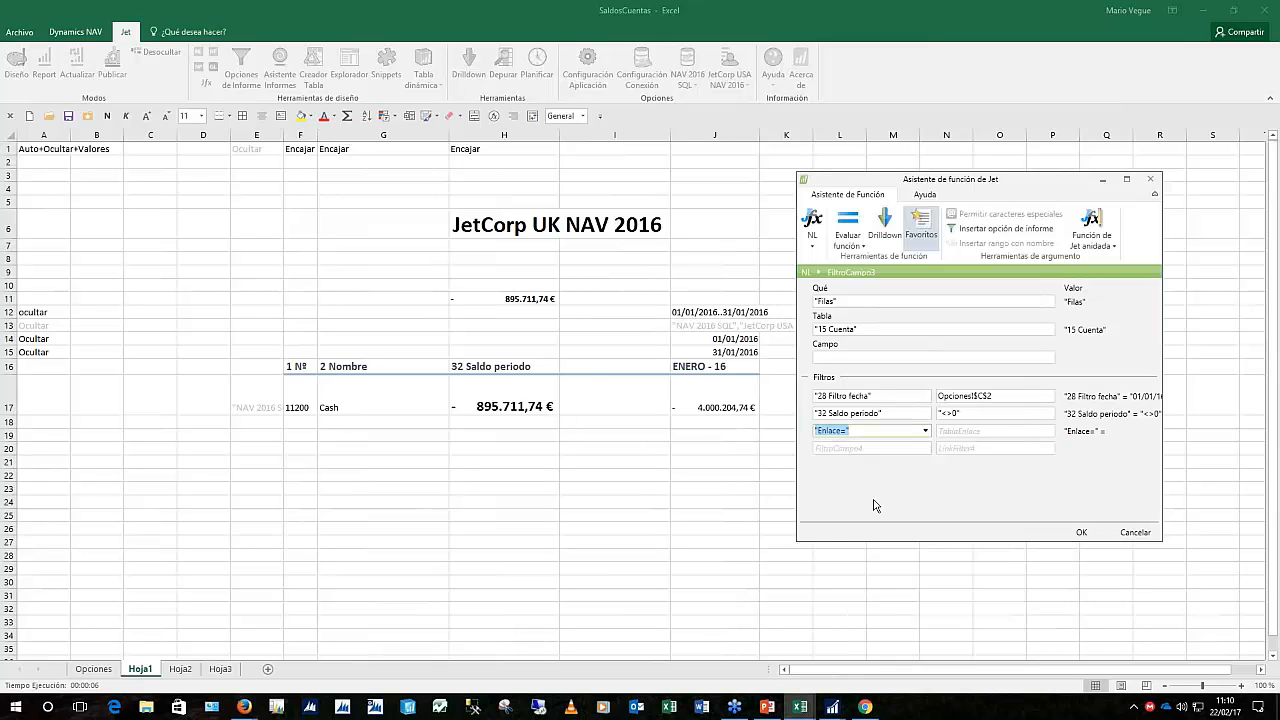
Set the third filter to Empresa= with value $H$6 and confirm the formula
{"action": "left_click", "coordinate": [925, 431]}
{"action": "type", "text": "empre"}
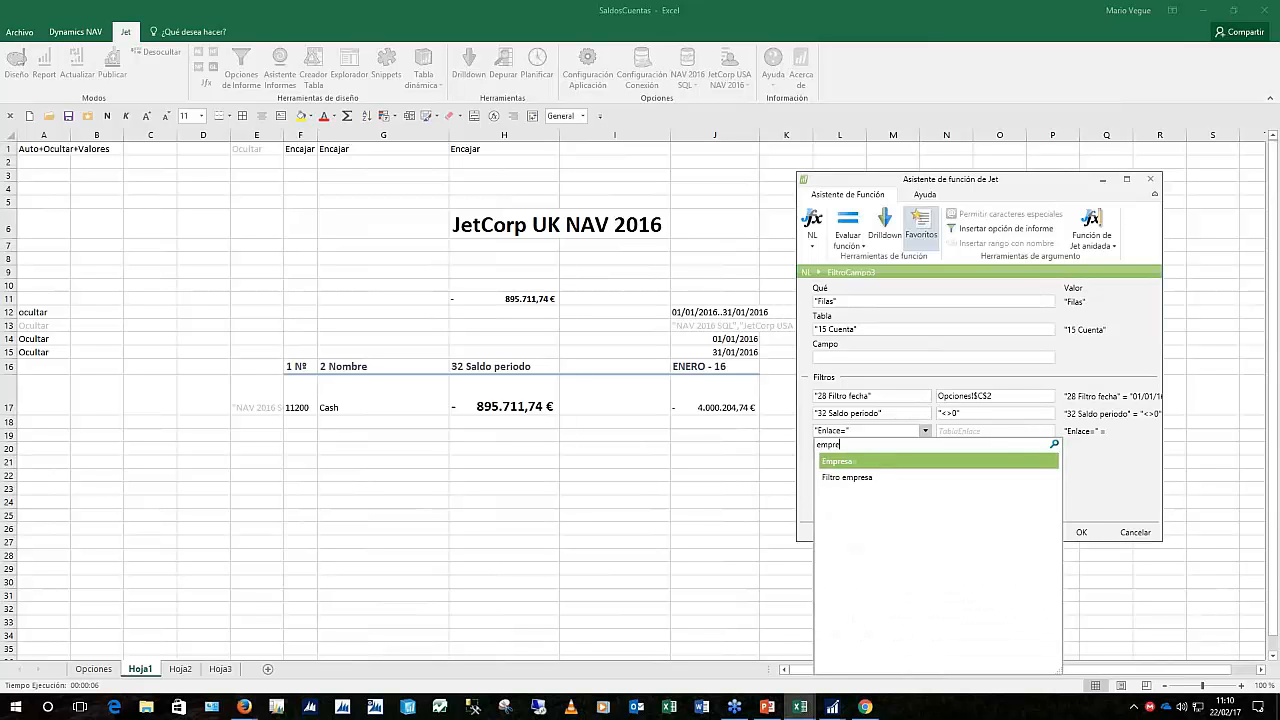
{"action": "key", "text": "Return"}
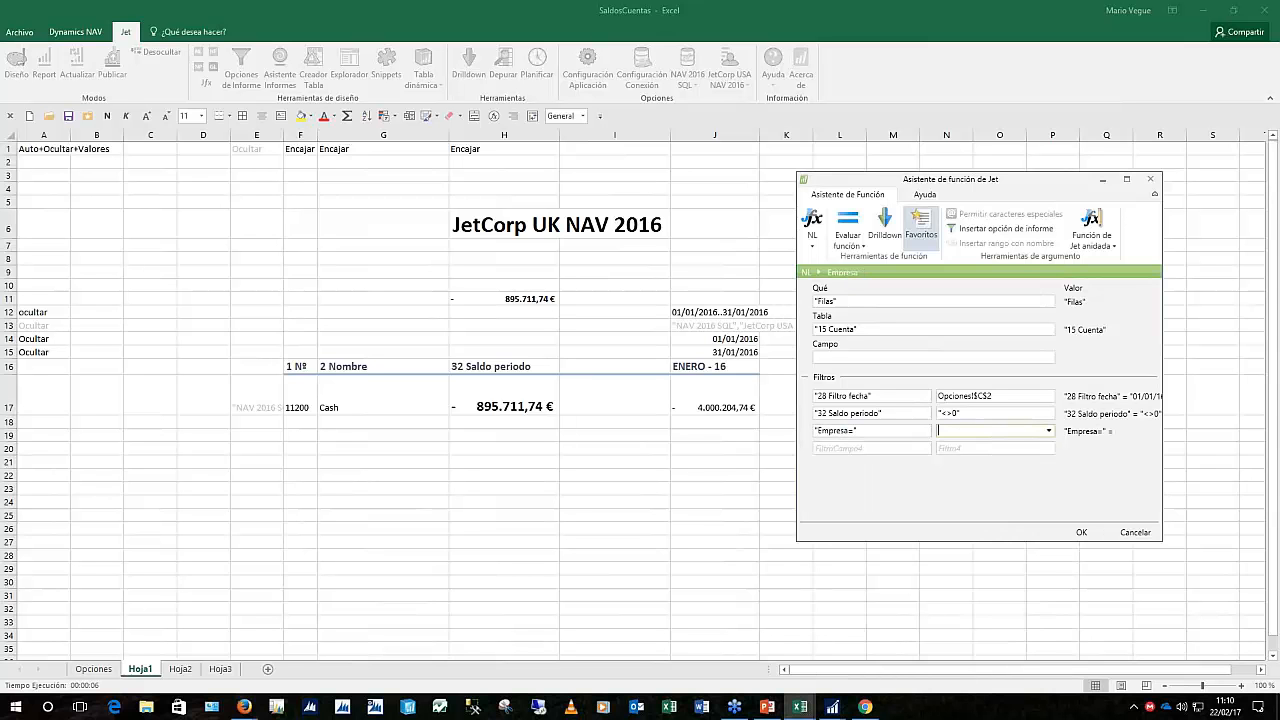
{"action": "left_click", "coordinate": [1049, 431]}
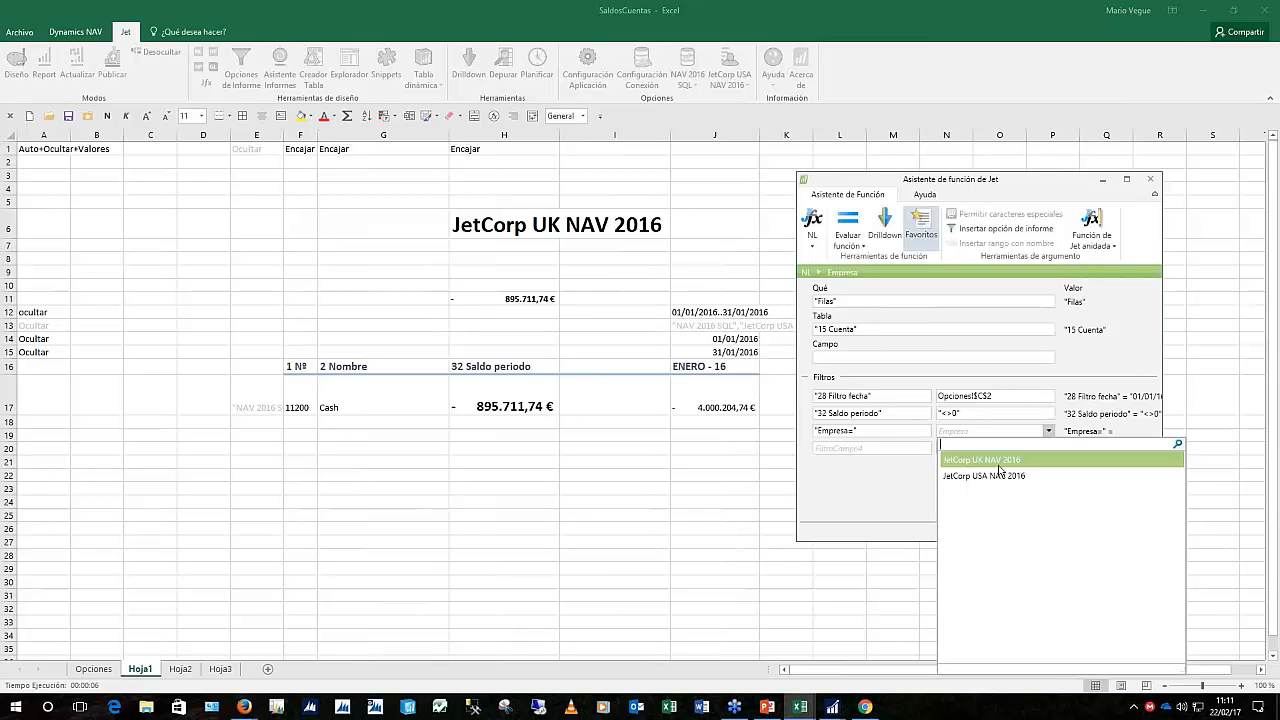
{"action": "left_click", "coordinate": [499, 228]}
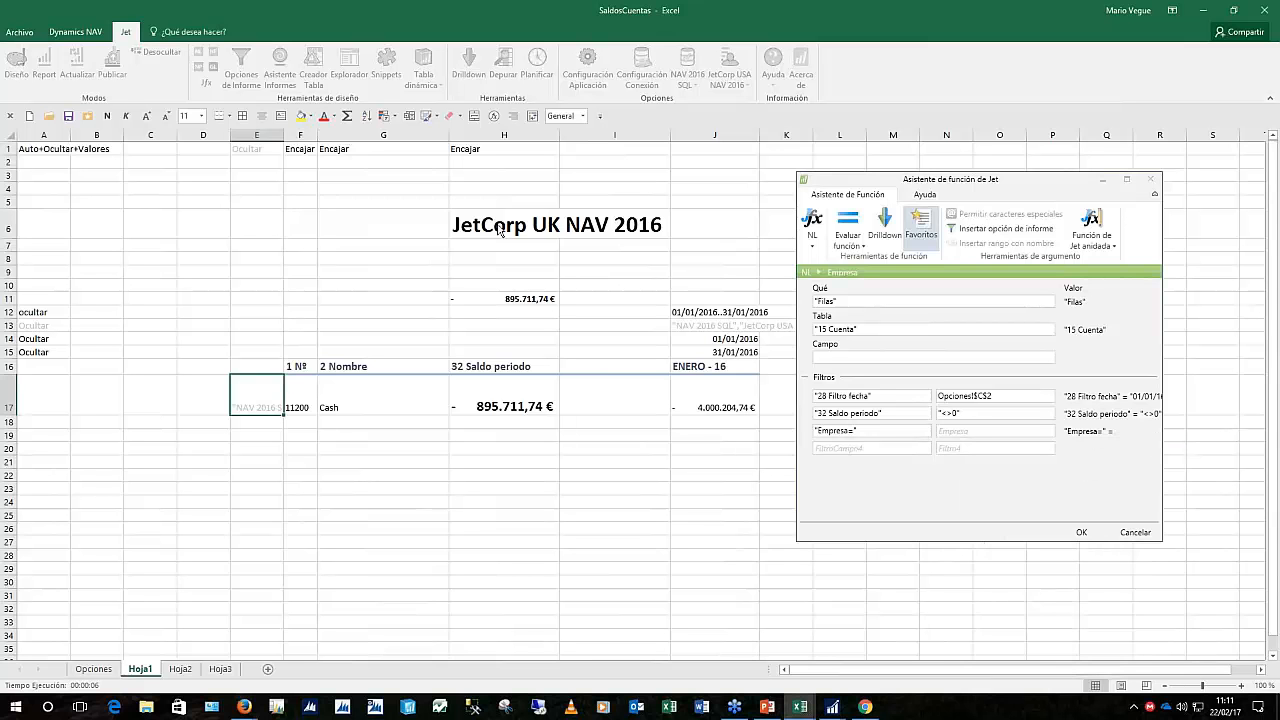
{"action": "left_click", "coordinate": [499, 228]}
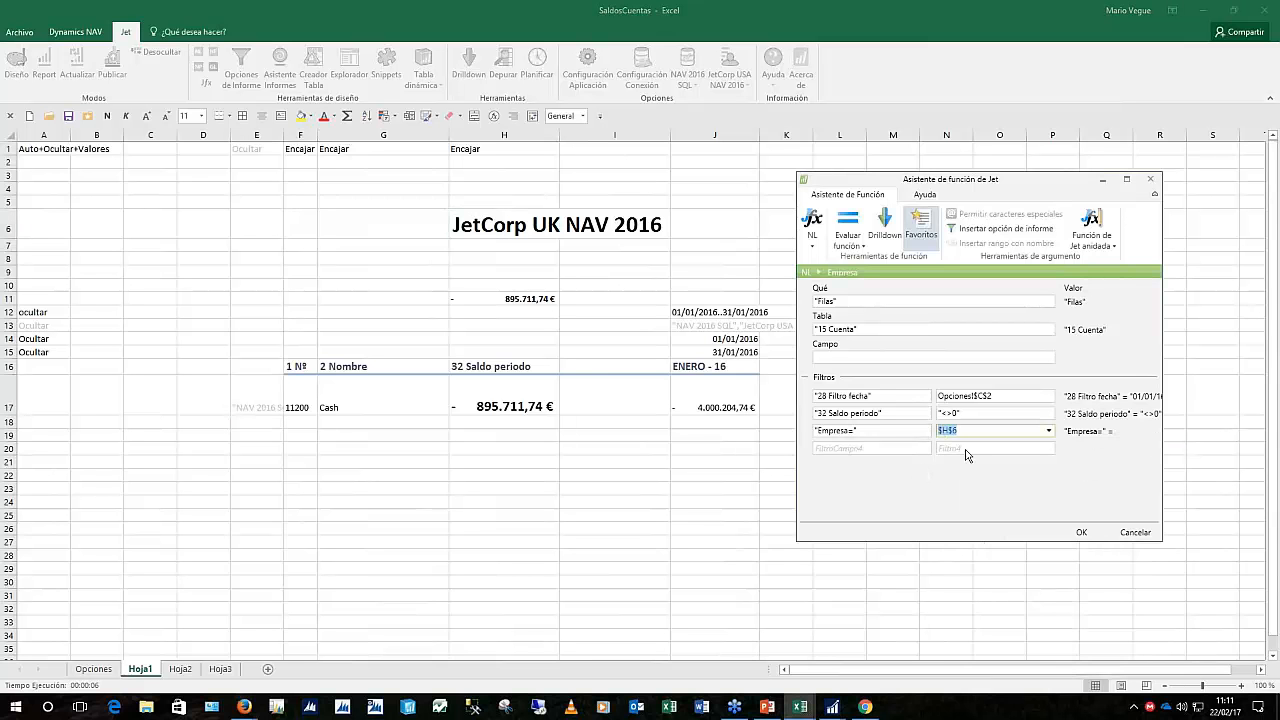
{"action": "left_click", "coordinate": [1081, 532]}
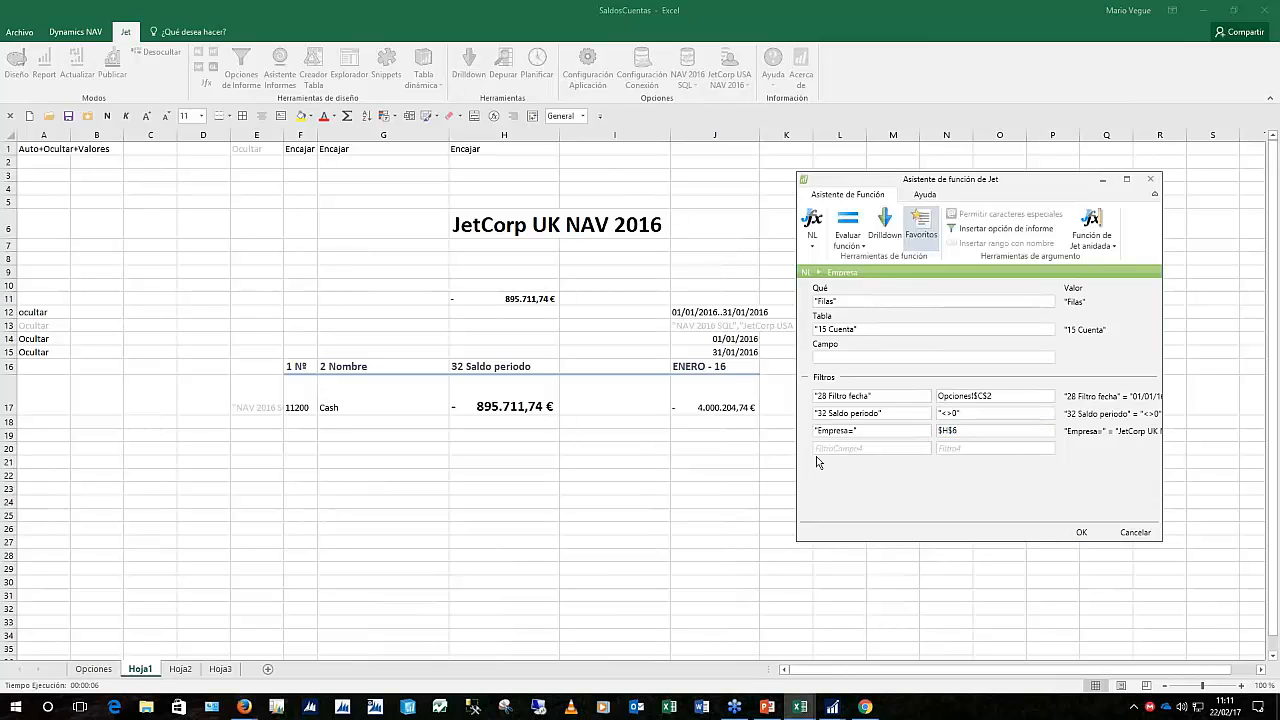
{"action": "left_click", "coordinate": [1084, 532]}
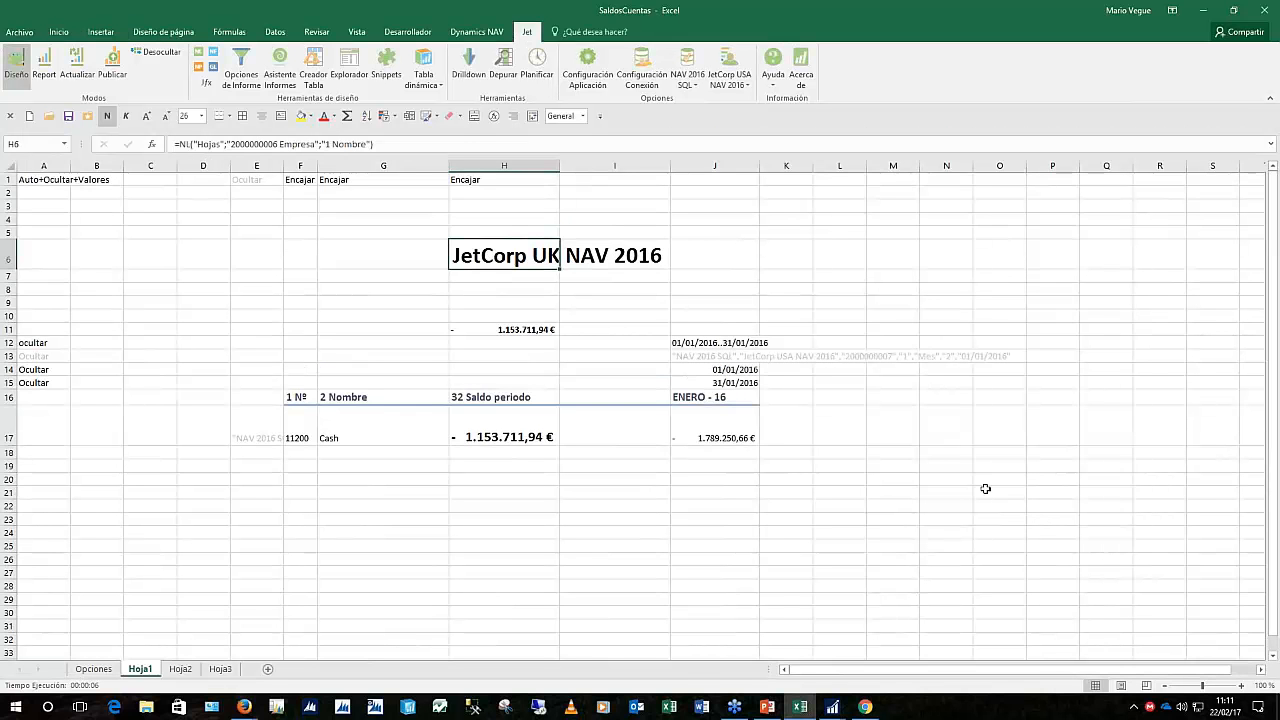
Run the Jet report with Filtro de fecha 01/01/16..31/12/16 and Tipo de periodo Mes
{"action": "left_click", "coordinate": [750, 357]}
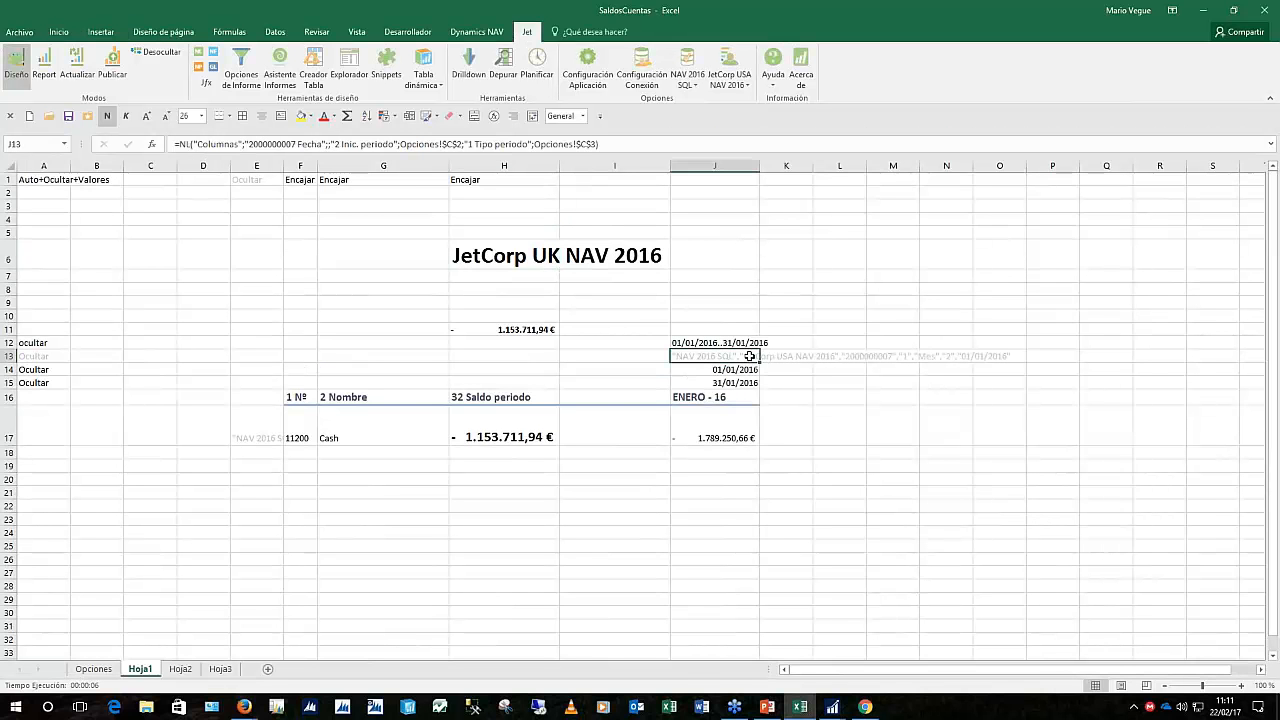
{"action": "left_click", "coordinate": [762, 438]}
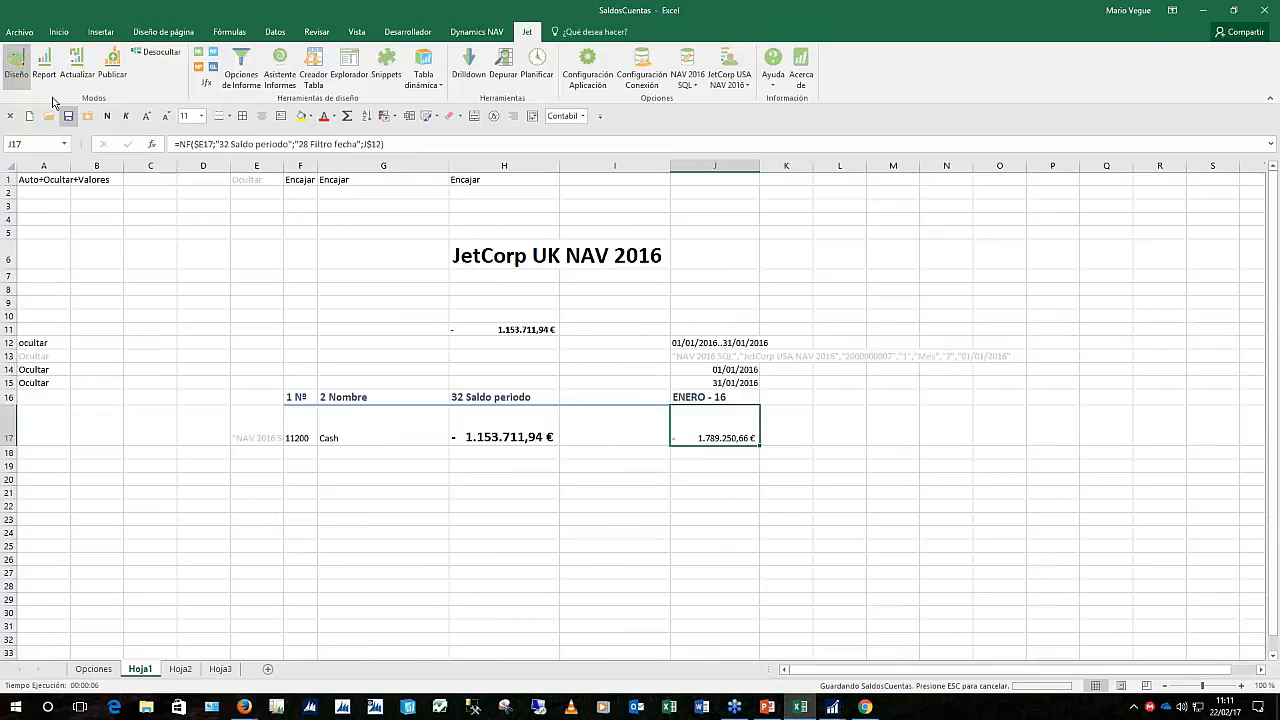
{"action": "left_click", "coordinate": [44, 65]}
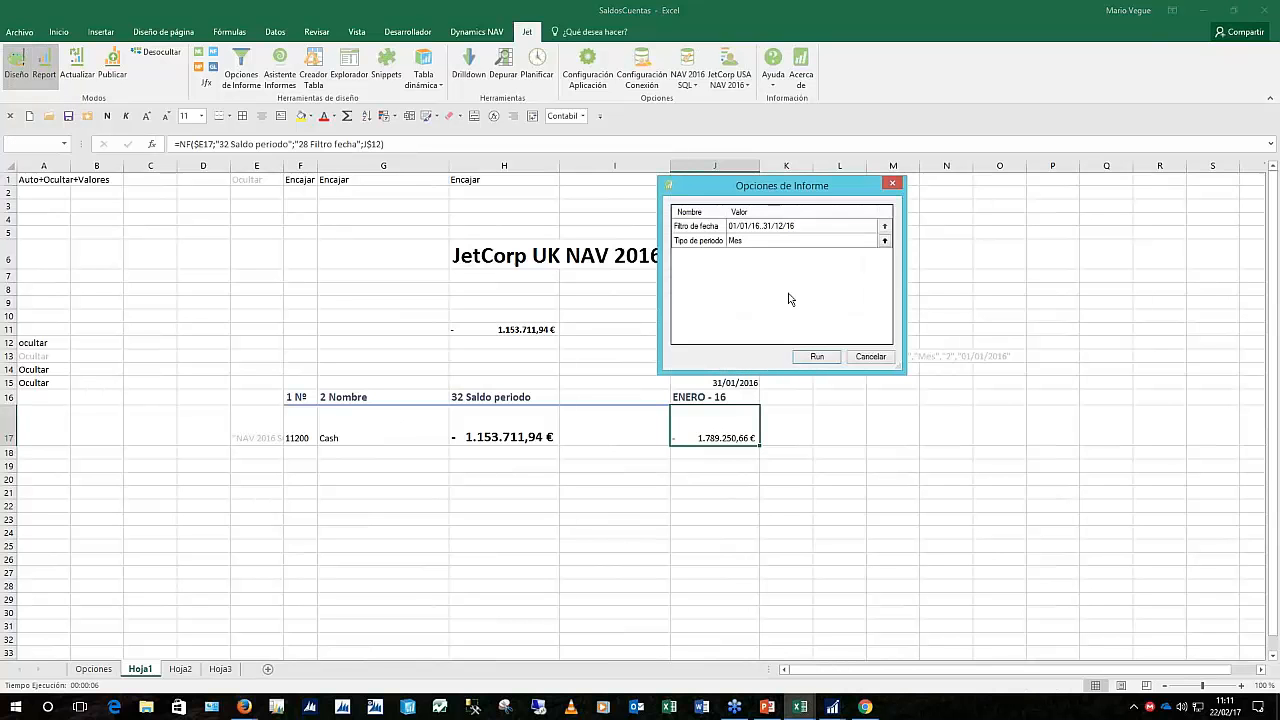
{"action": "left_click", "coordinate": [789, 227]}
{"action": "left_click", "coordinate": [802, 227]}
{"action": "key", "text": "Down"}
{"action": "key", "text": "Up"}
{"action": "key", "text": "Down"}
{"action": "left_click", "coordinate": [818, 357]}
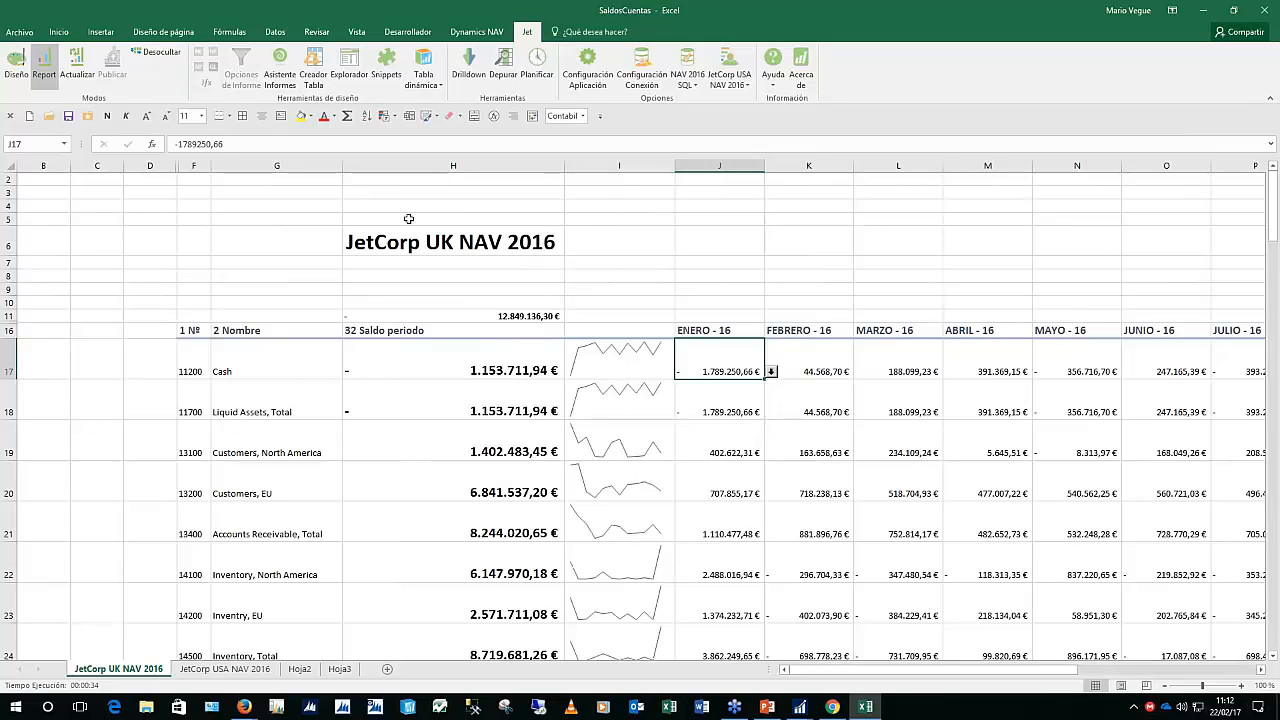
Compare the UK and USA sheets and drill into the UK March balance for Customers, EU
{"action": "left_click", "coordinate": [229, 671]}
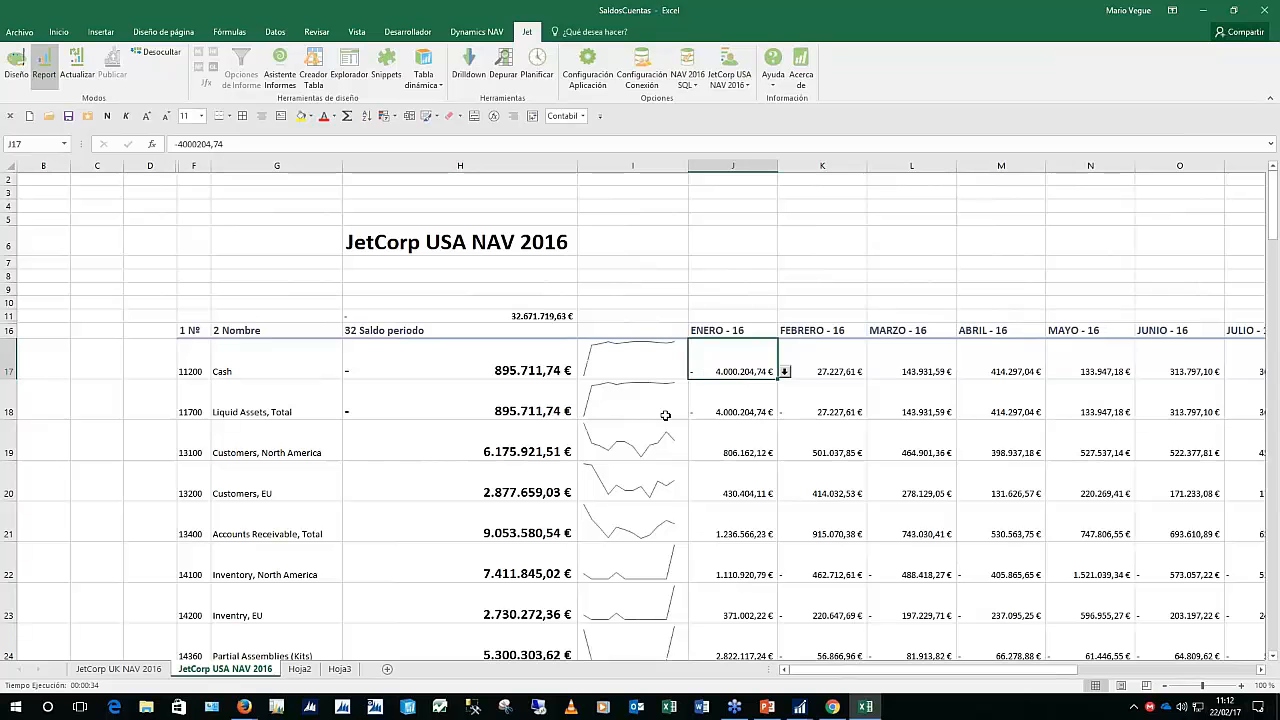
{"action": "left_click", "coordinate": [132, 674]}
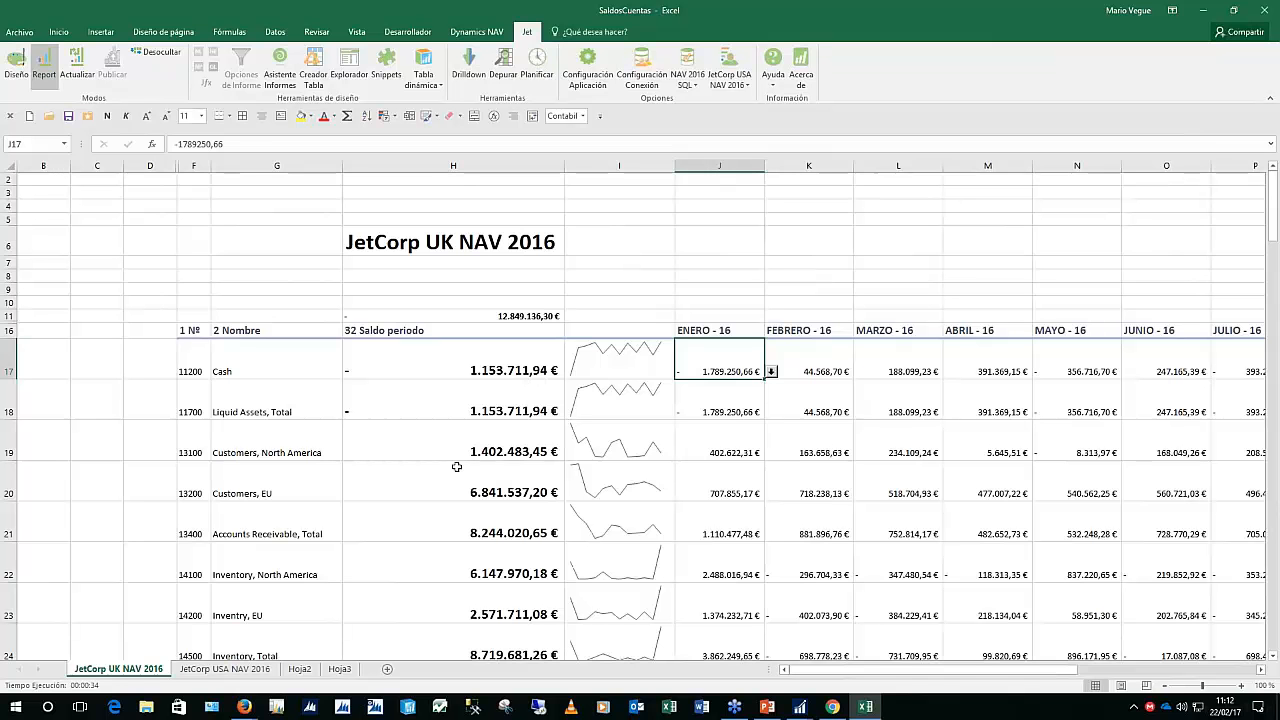
{"action": "left_click", "coordinate": [895, 477]}
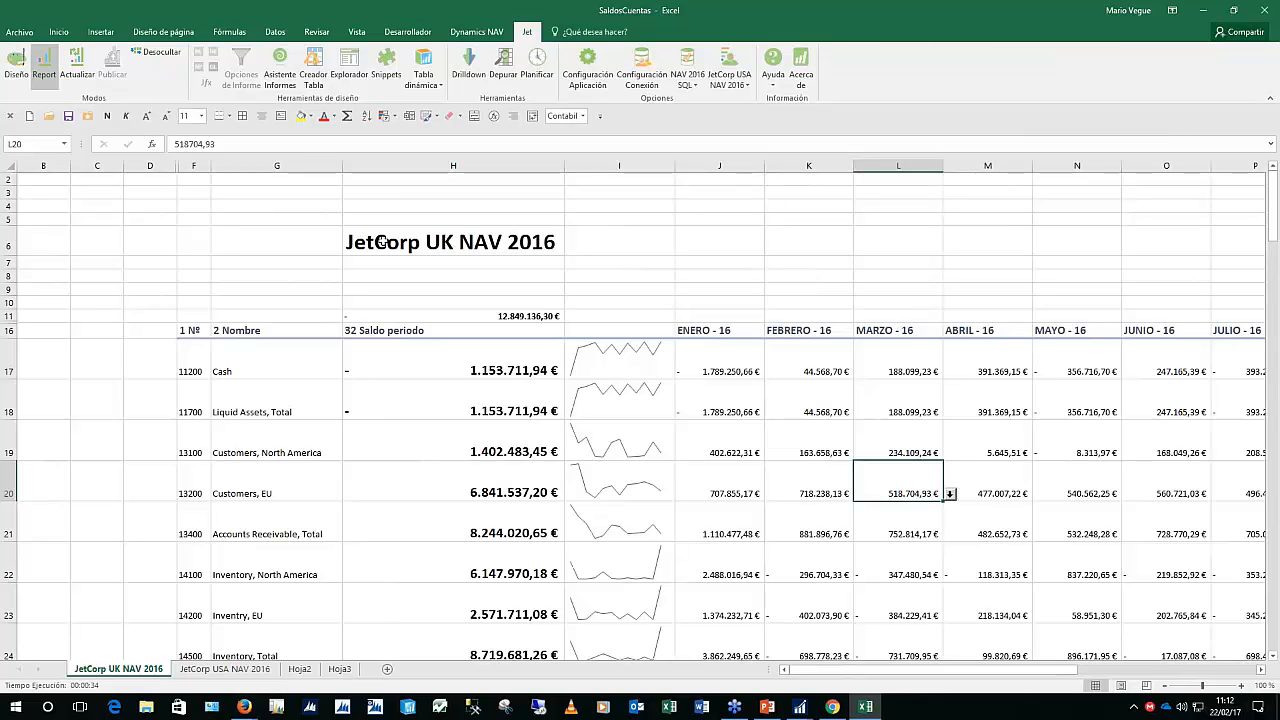
{"action": "left_click", "coordinate": [951, 495]}
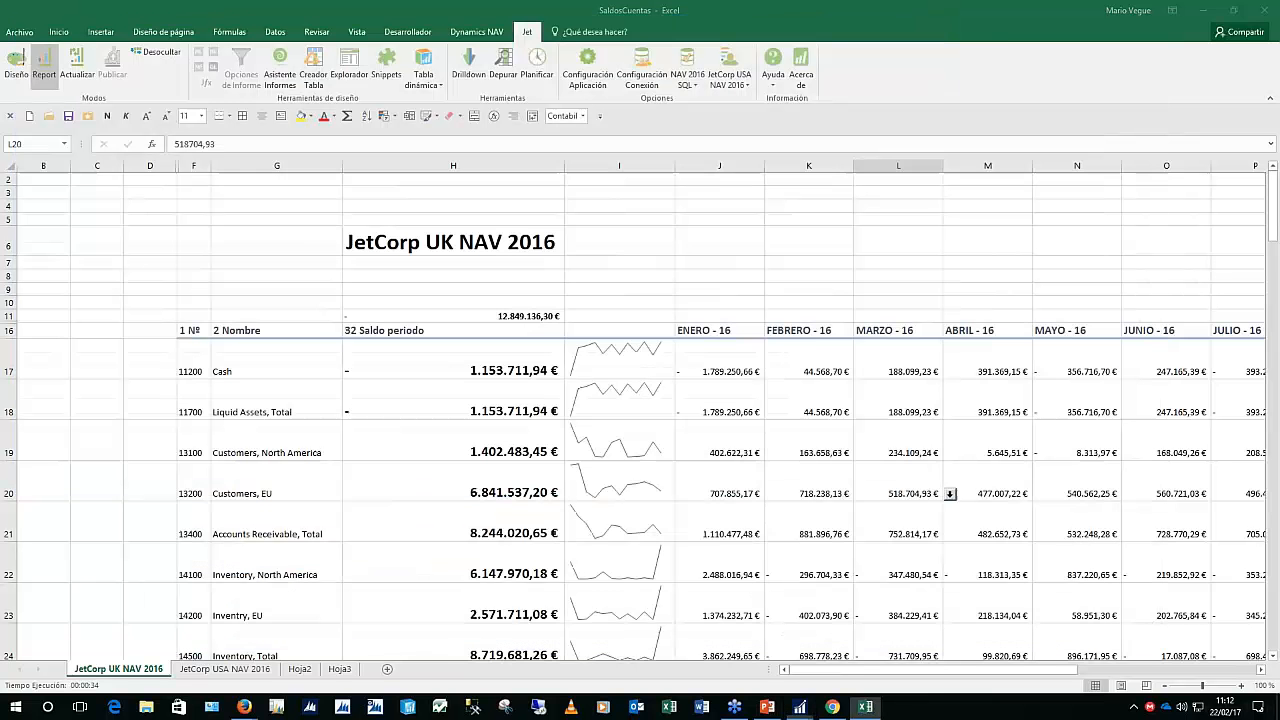
Drill into the USA April Inventory, North America balance: account 14100, net change -405.865,65
{"action": "key", "text": "ctrl+Page_Down"}
{"action": "left_click", "coordinate": [1003, 564]}
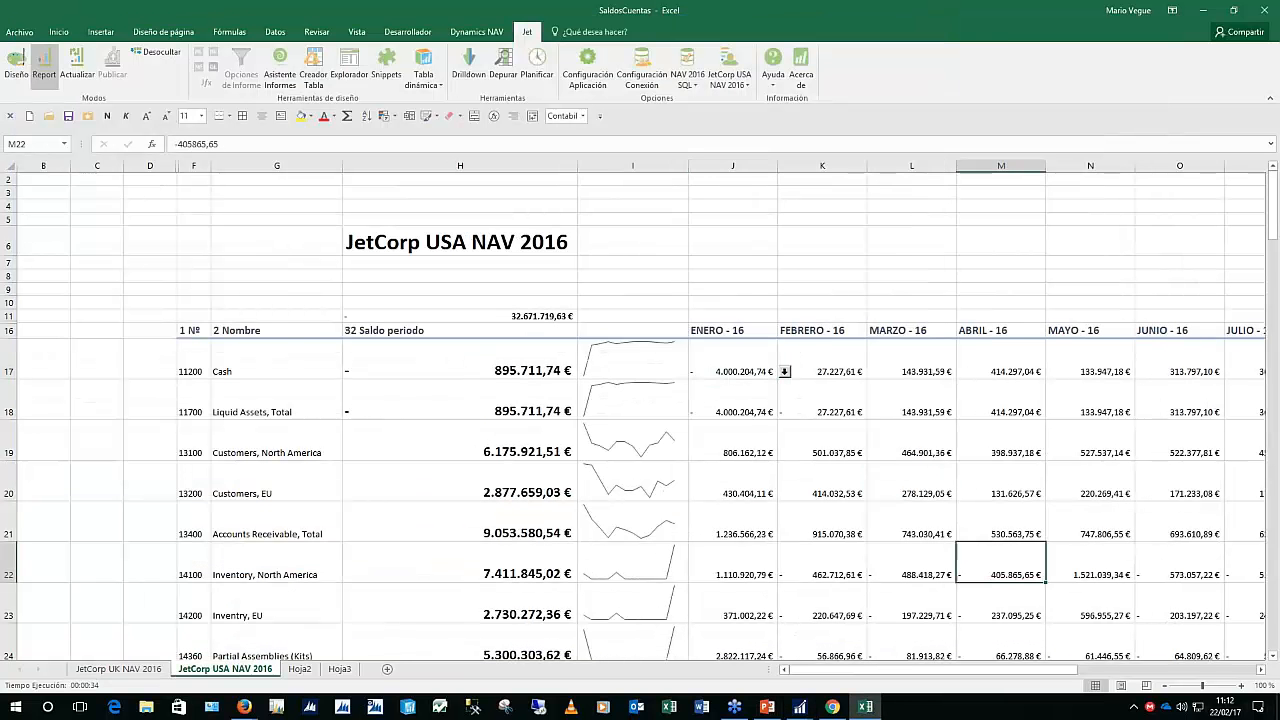
{"action": "left_click", "coordinate": [1052, 576]}
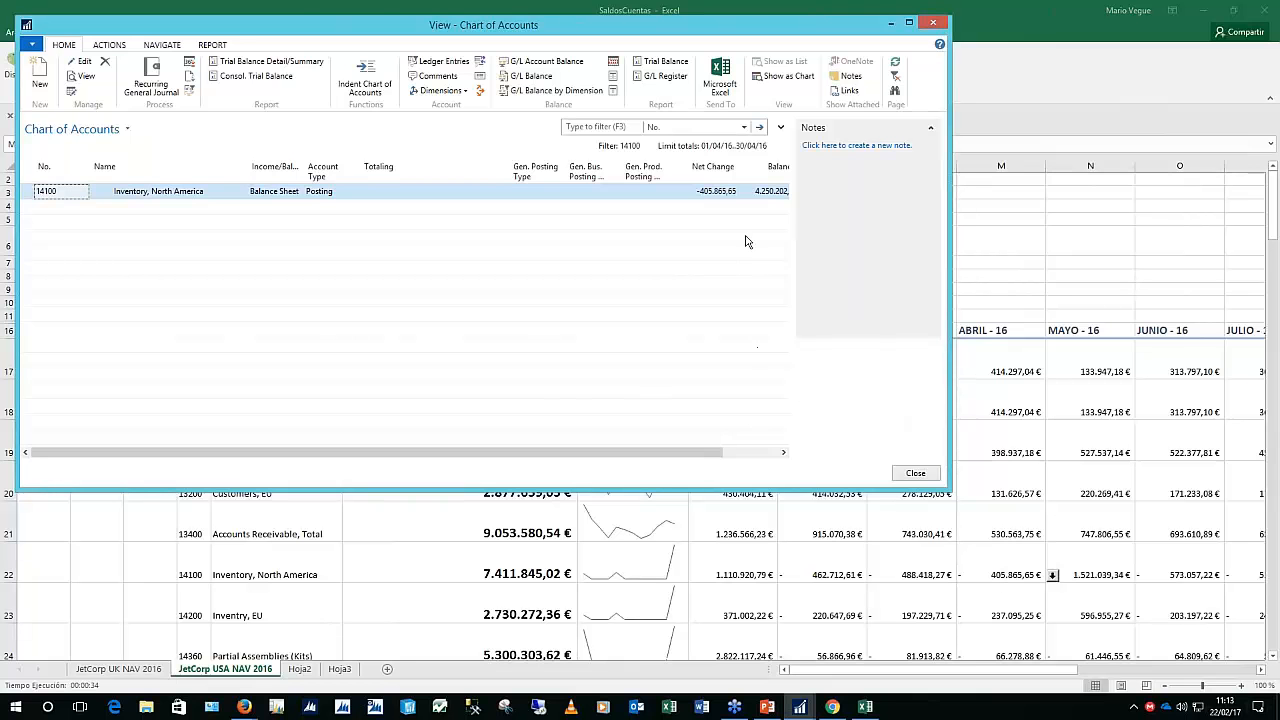
Close the NAV Chart of Accounts drilldown window and return to the JetCorp USA NAV 2016 balance sheet in Excel
{"action": "left_click", "coordinate": [932, 24]}
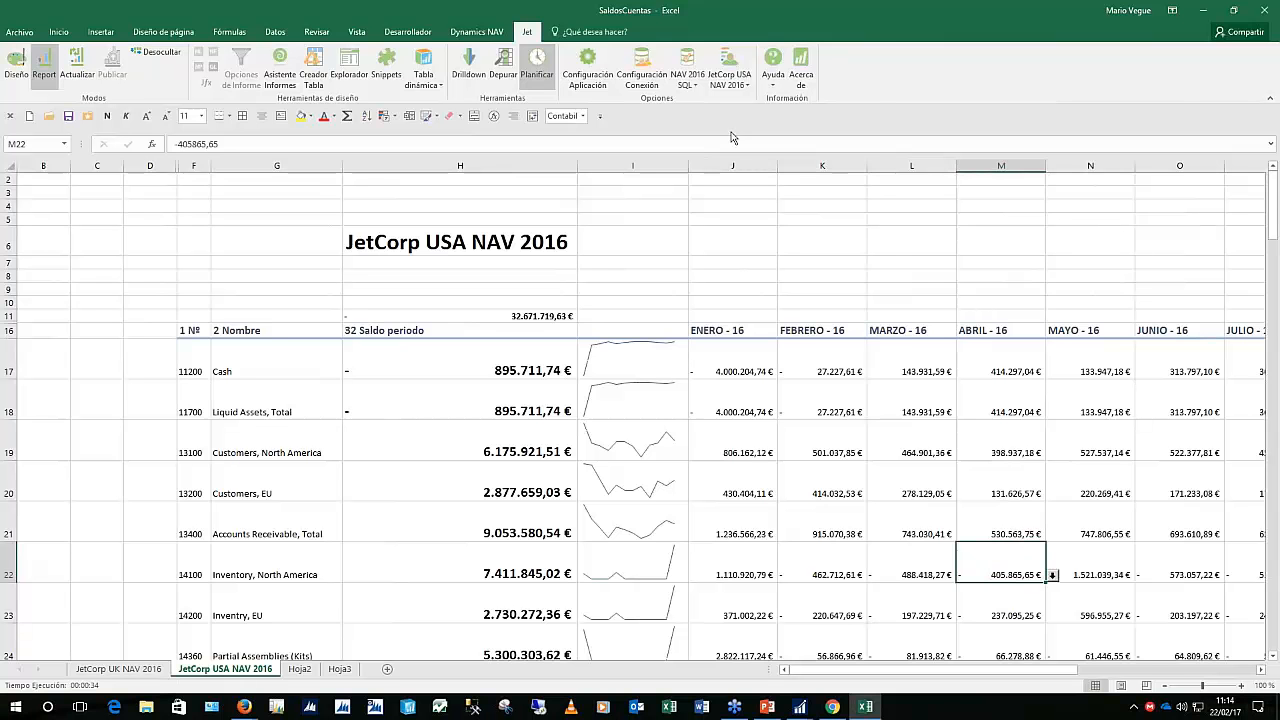
{"action": "left_click", "coordinate": [1245, 32]}
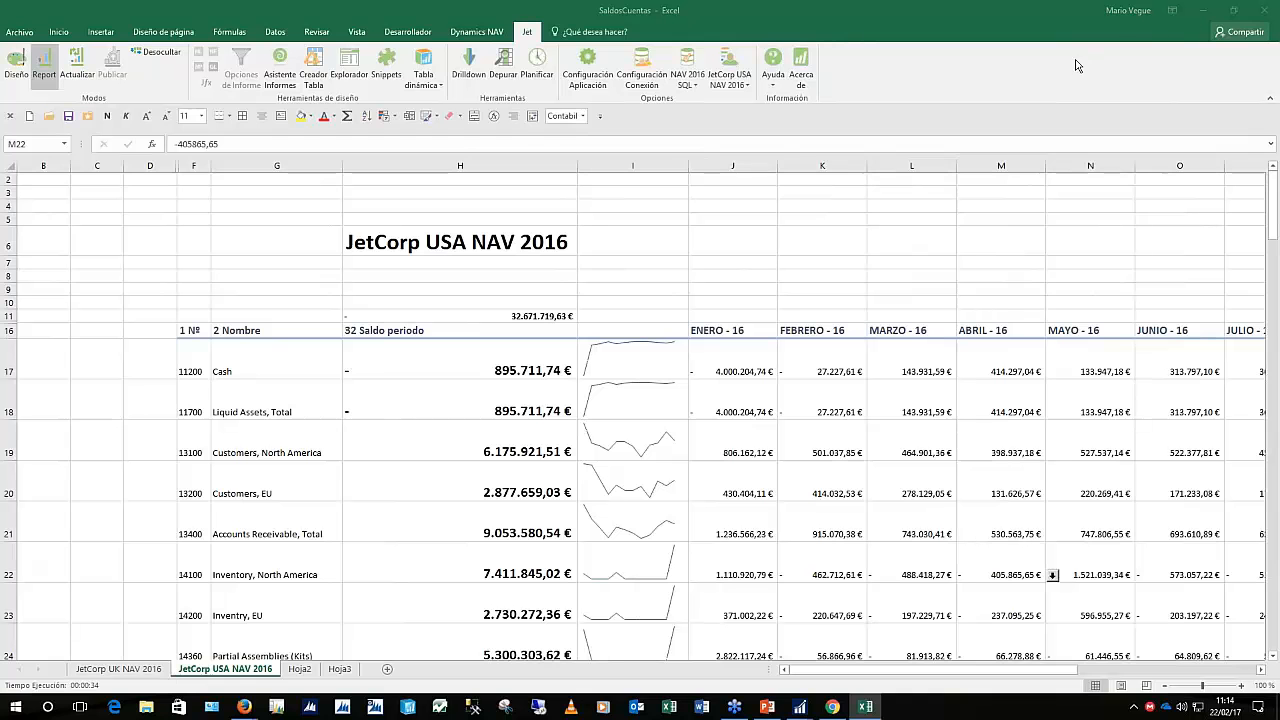
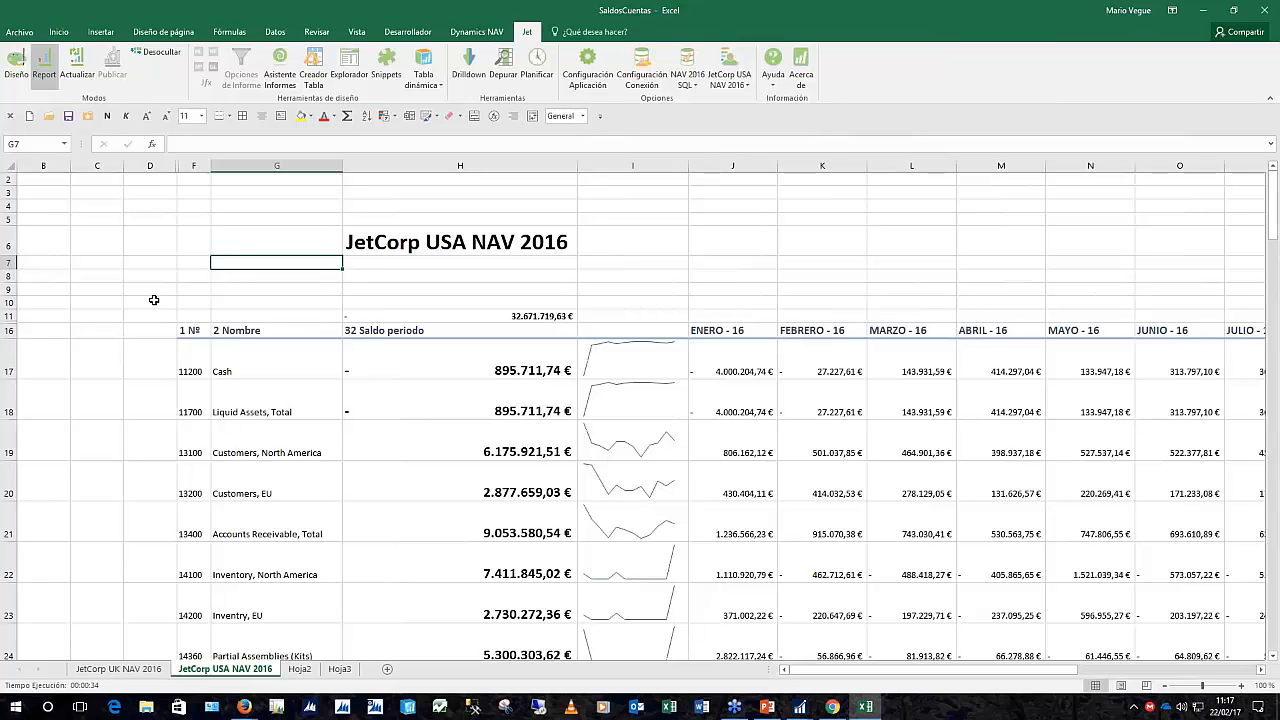
Create a new blank workbook, Libro3, from the Quick Access Toolbar
{"action": "left_click", "coordinate": [29, 116]}
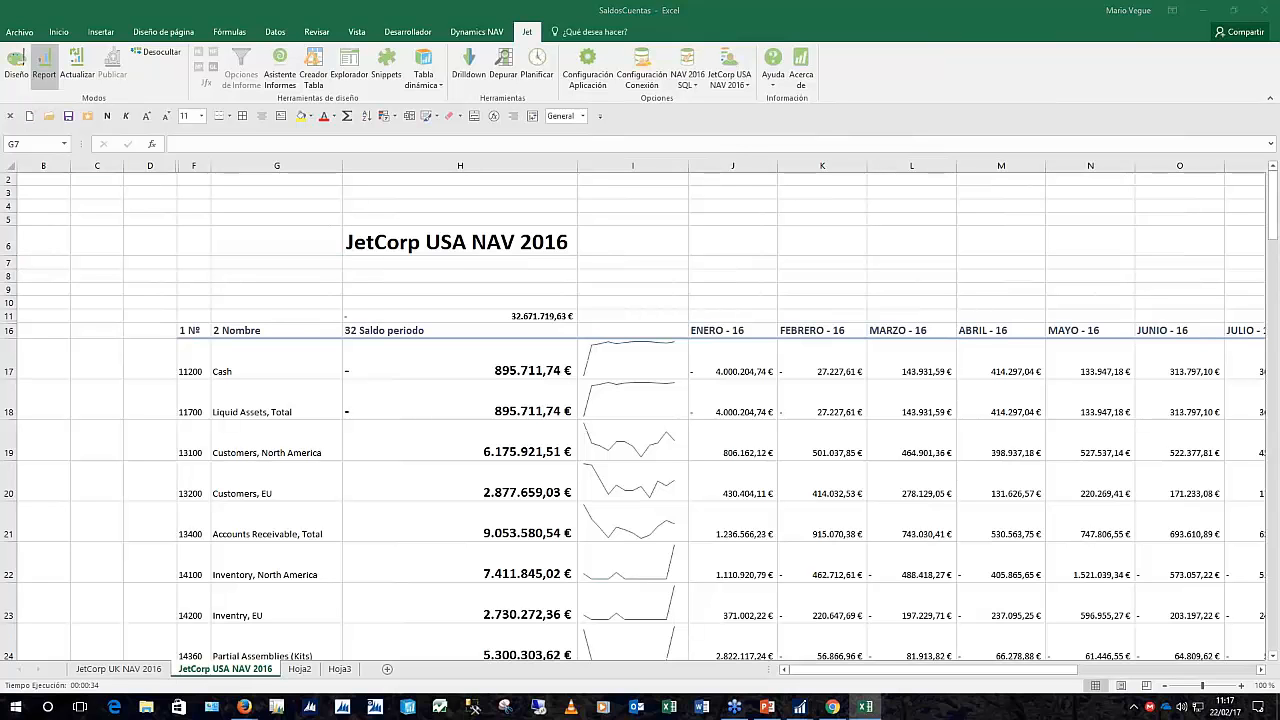
Open the Jet Explorer pane, widen it, and show all NAV 2016 SQL tables
{"action": "left_click", "coordinate": [353, 311]}
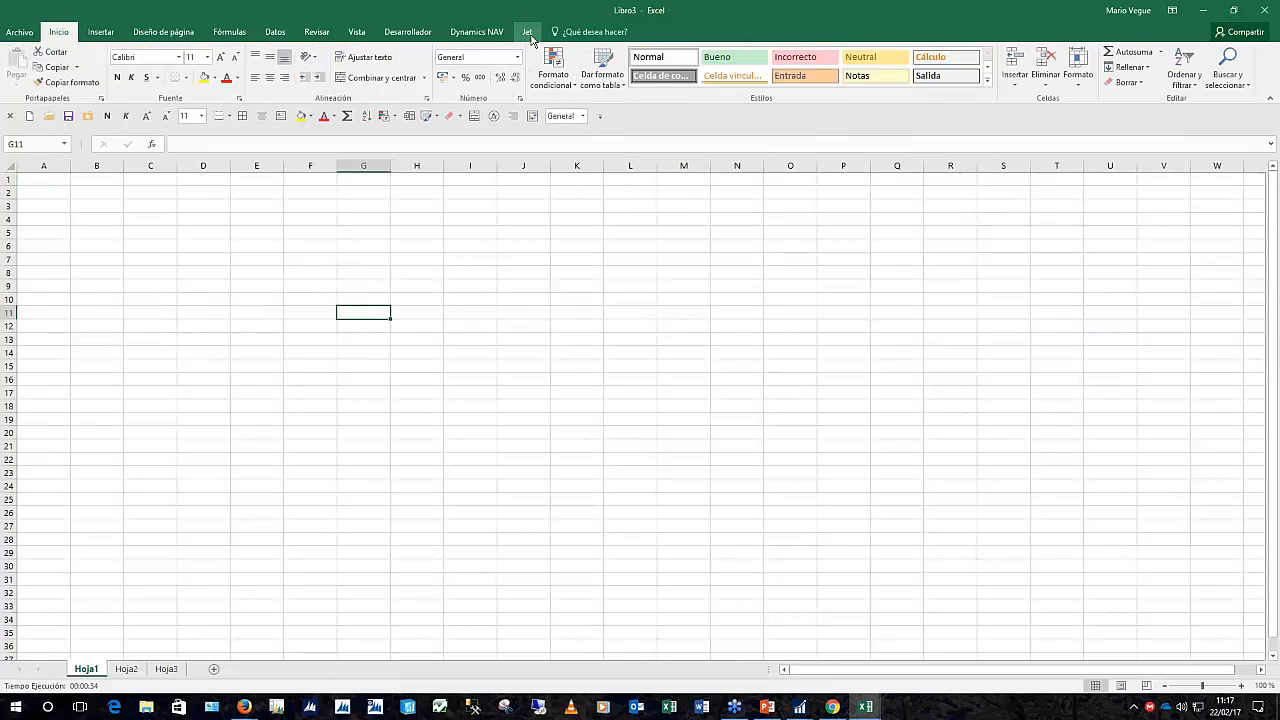
{"action": "left_click", "coordinate": [527, 31]}
{"action": "left_click", "coordinate": [360, 70]}
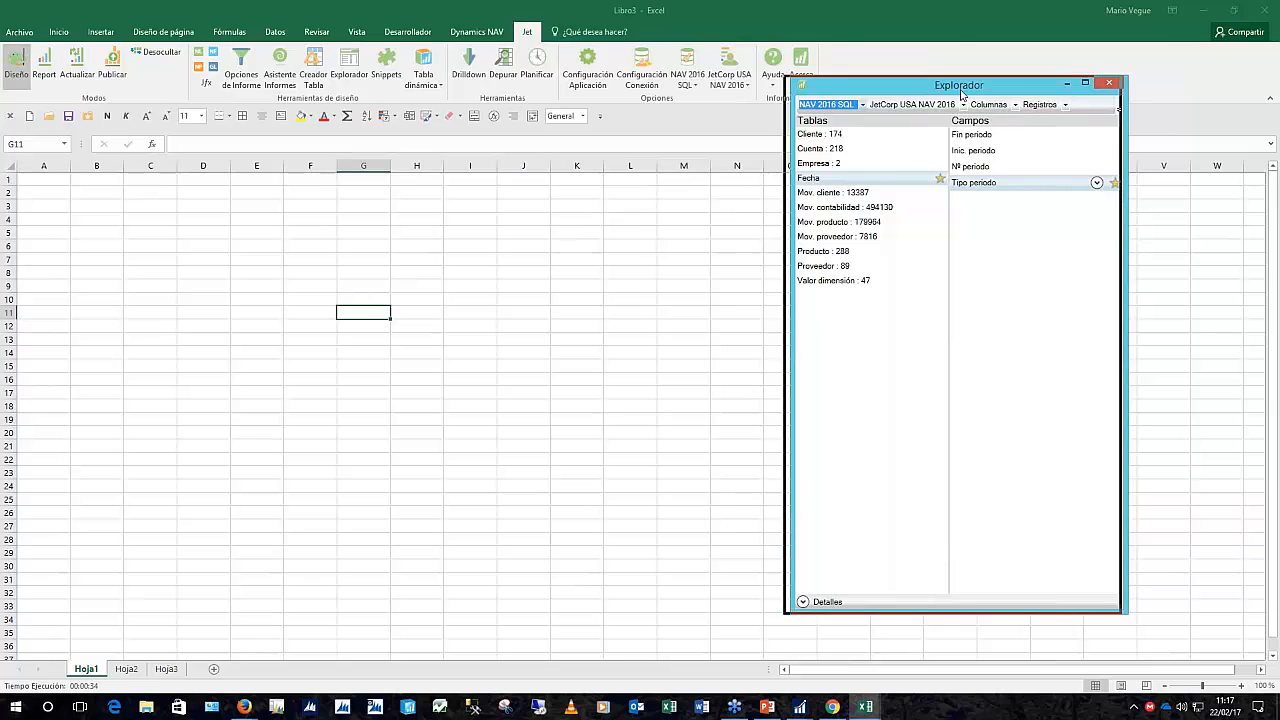
{"action": "left_click_drag", "start_coordinate": [1017, 88], "coordinate": [861, 97]}
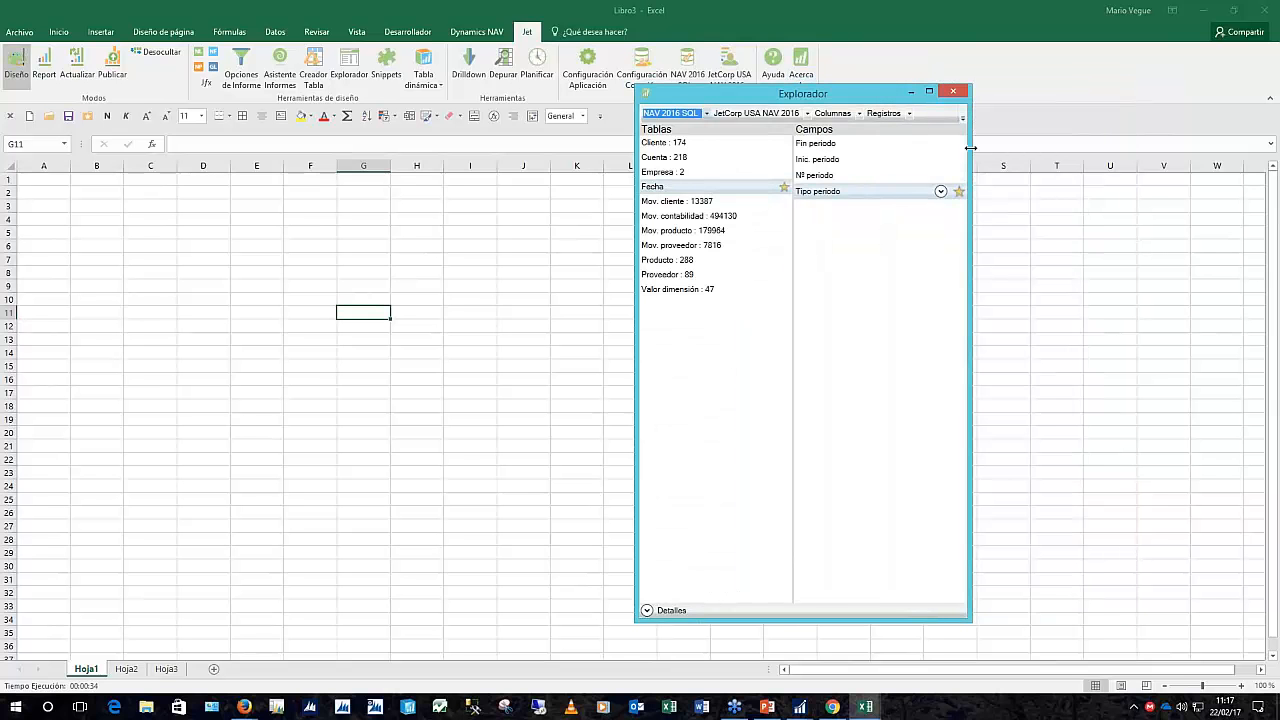
{"action": "left_click_drag", "start_coordinate": [970, 147], "coordinate": [1035, 147]}
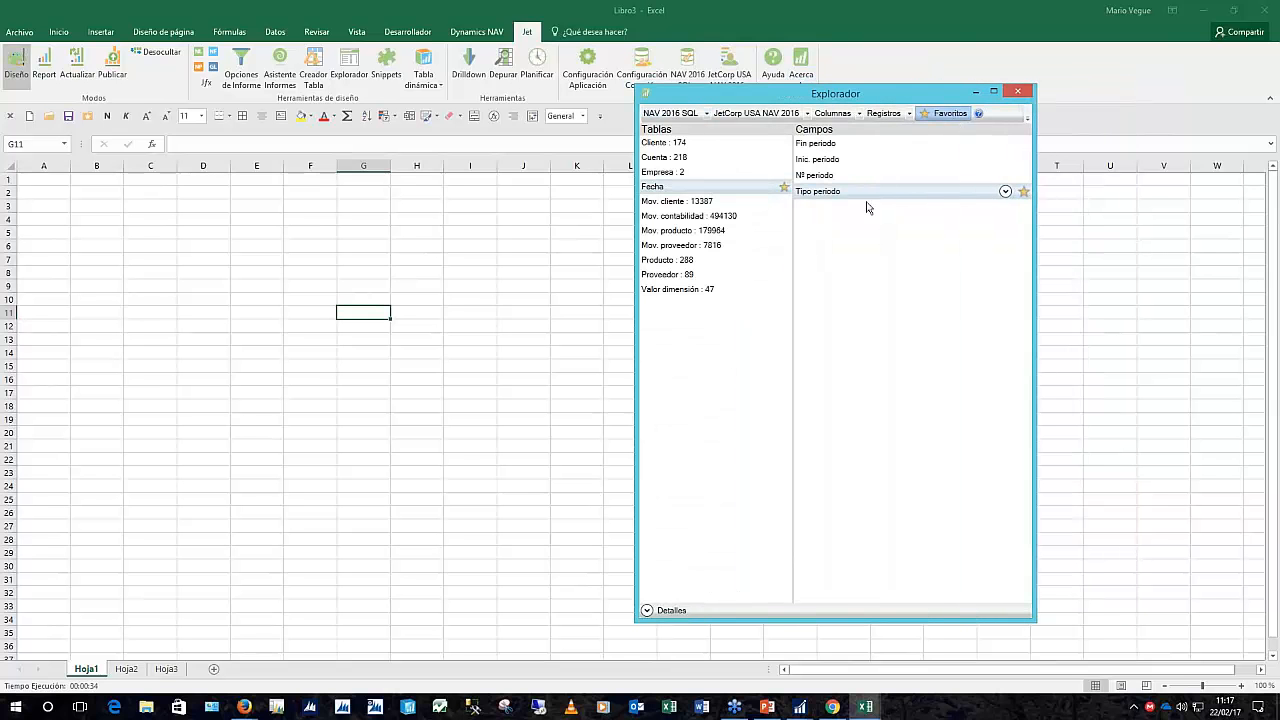
{"action": "left_click", "coordinate": [952, 114]}
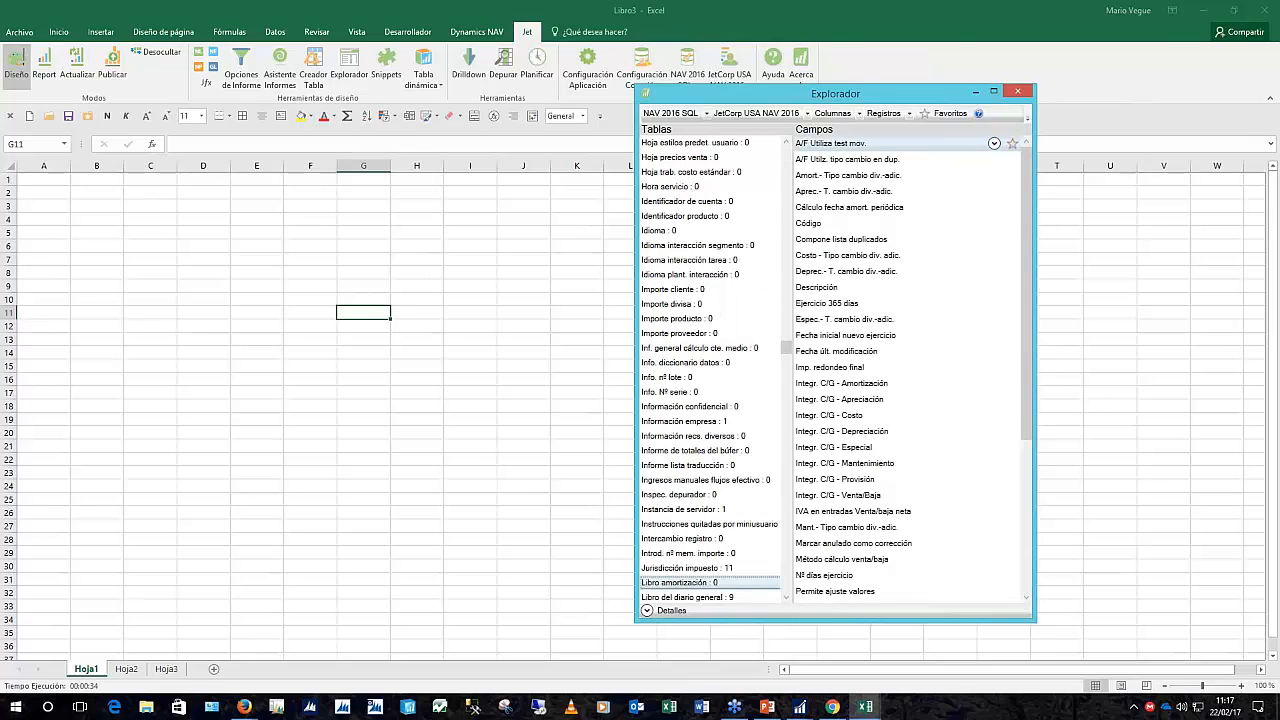
Browse the table list and show the fields of Línea comentario XBRL
{"action": "scroll", "coordinate": [719, 396], "scroll_direction": "down", "scroll_amount": 5}
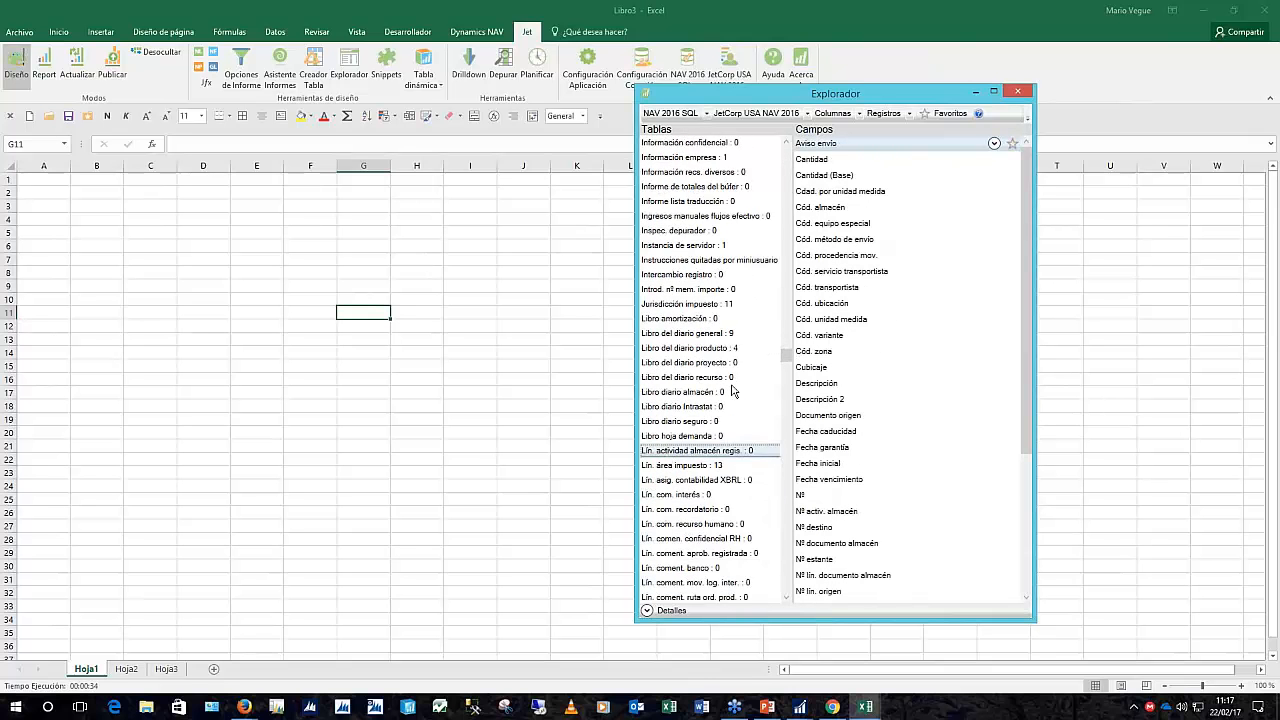
{"action": "scroll", "coordinate": [719, 396], "scroll_direction": "down", "scroll_amount": 3}
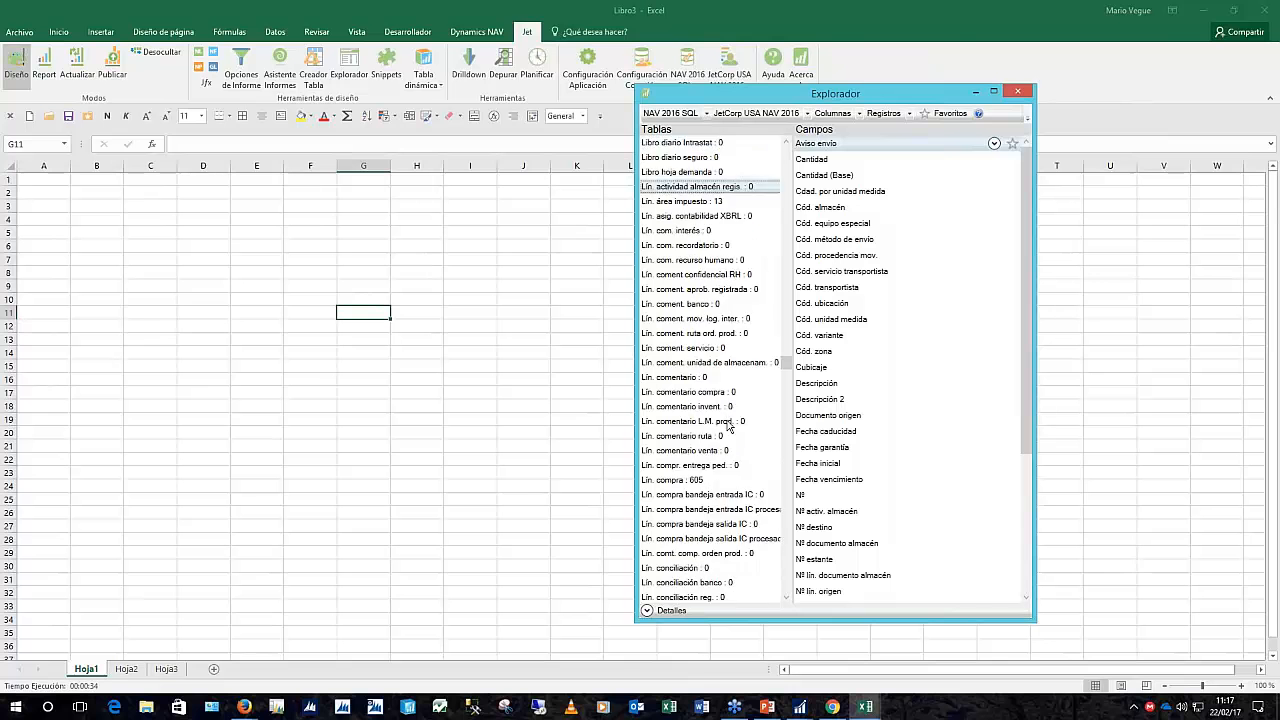
{"action": "scroll", "coordinate": [728, 425], "scroll_direction": "down", "scroll_amount": 6}
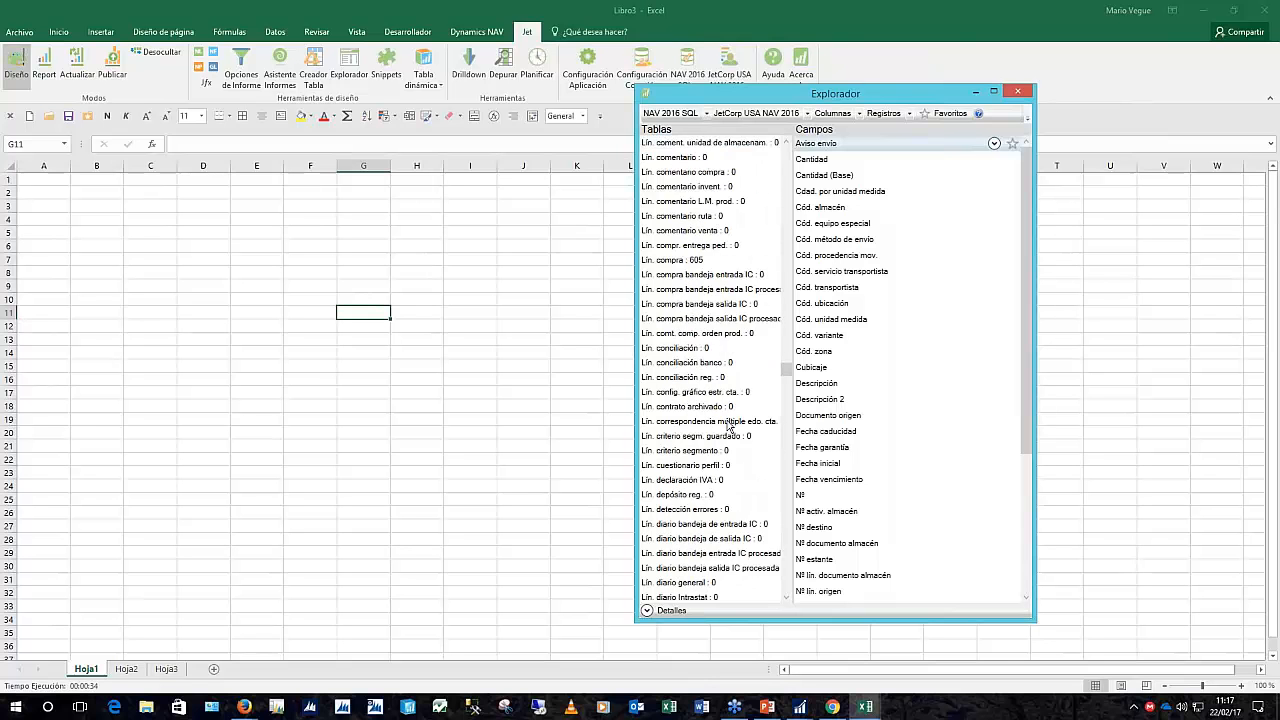
{"action": "scroll", "coordinate": [728, 425], "scroll_direction": "down", "scroll_amount": 4}
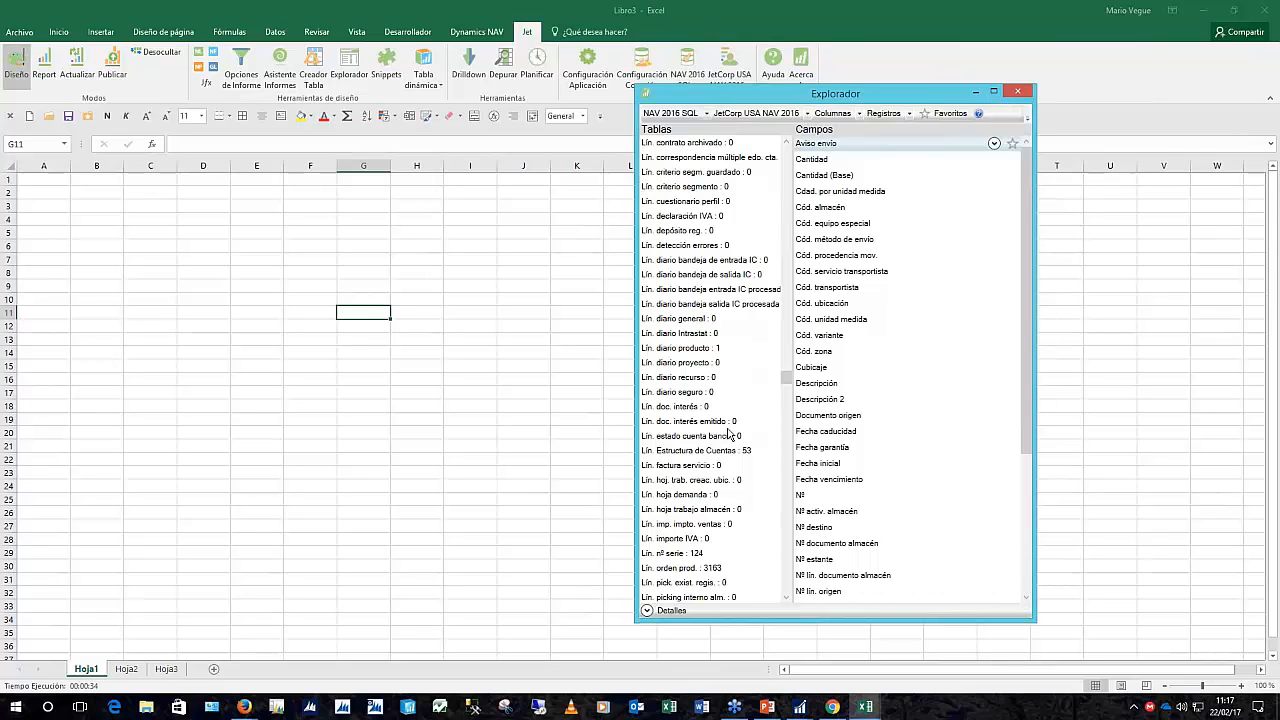
{"action": "scroll", "coordinate": [730, 433], "scroll_direction": "down", "scroll_amount": 1}
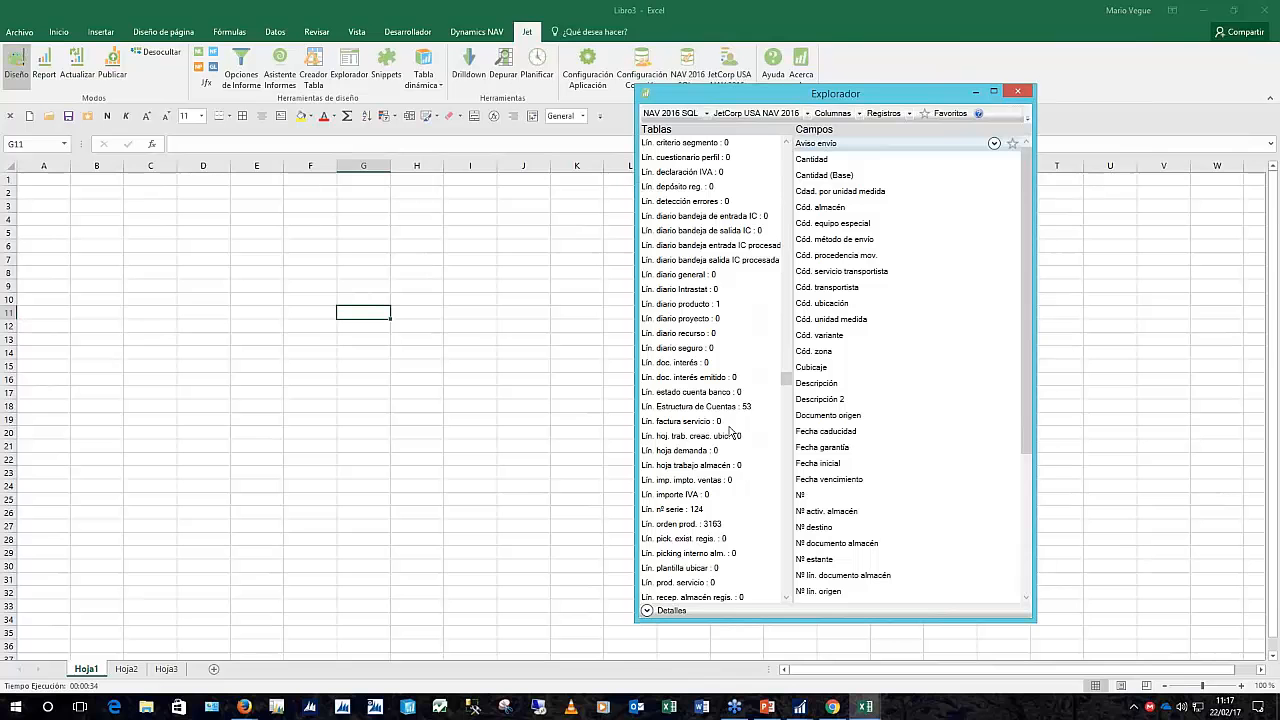
{"action": "scroll", "coordinate": [730, 432], "scroll_direction": "down", "scroll_amount": 6}
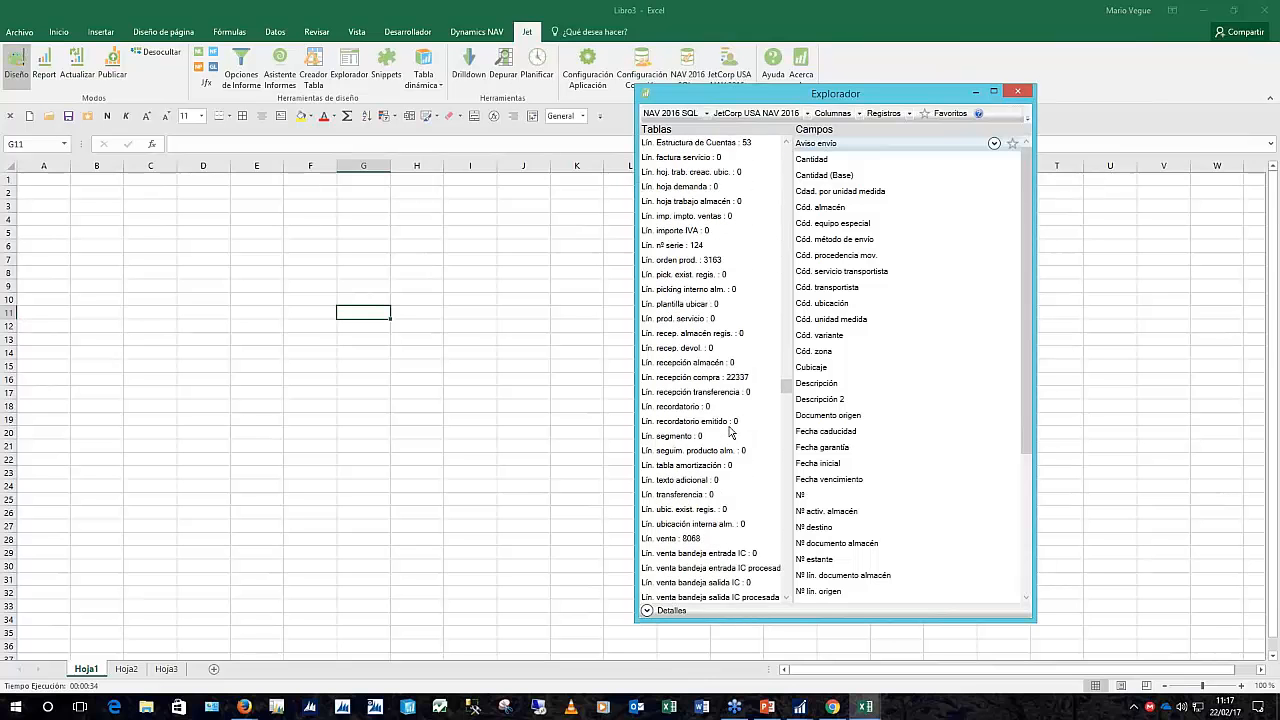
{"action": "scroll", "coordinate": [730, 432], "scroll_direction": "down", "scroll_amount": 4}
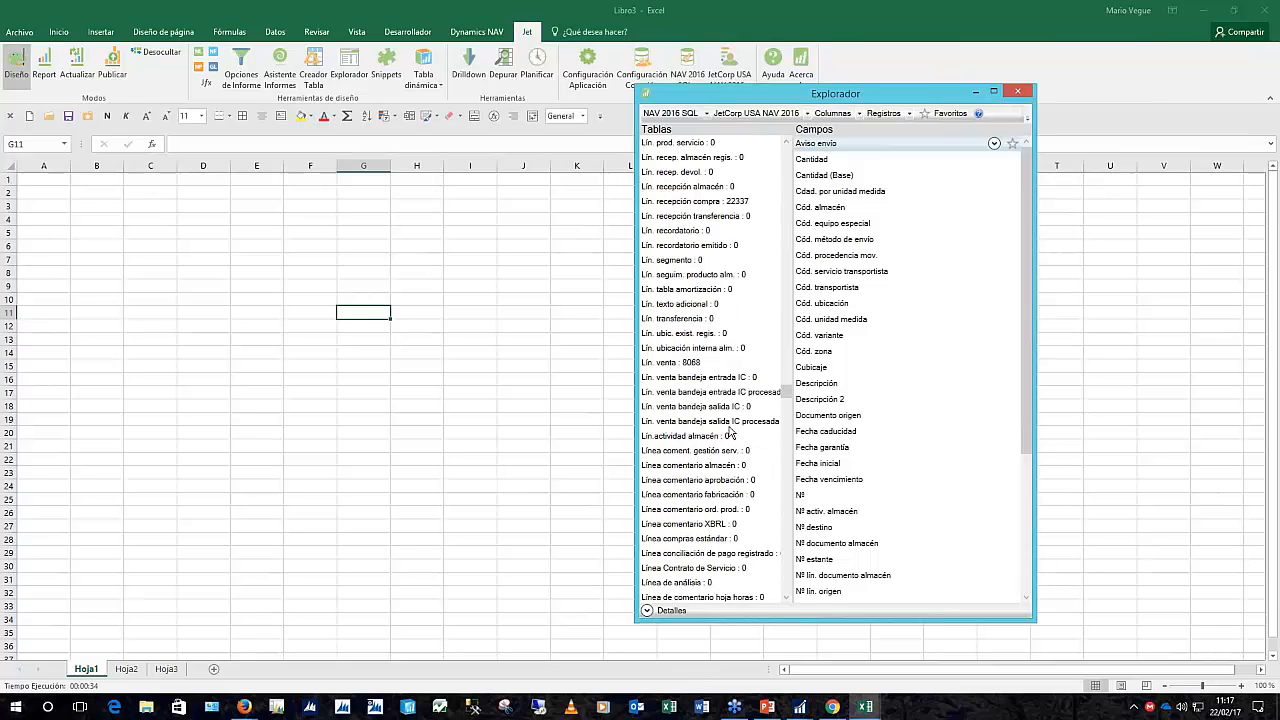
{"action": "scroll", "coordinate": [730, 432], "scroll_direction": "down", "scroll_amount": 2}
{"action": "scroll", "coordinate": [730, 432], "scroll_direction": "down", "scroll_amount": 4}
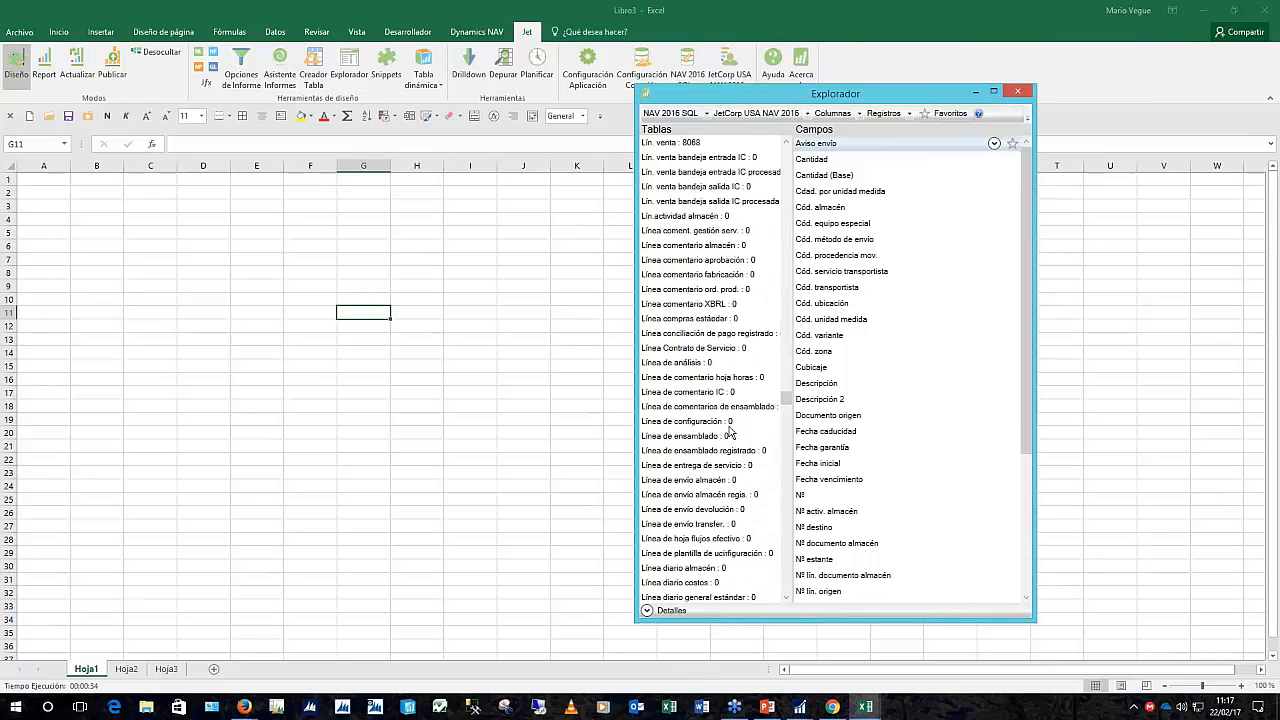
{"action": "scroll", "coordinate": [730, 432], "scroll_direction": "down", "scroll_amount": 4}
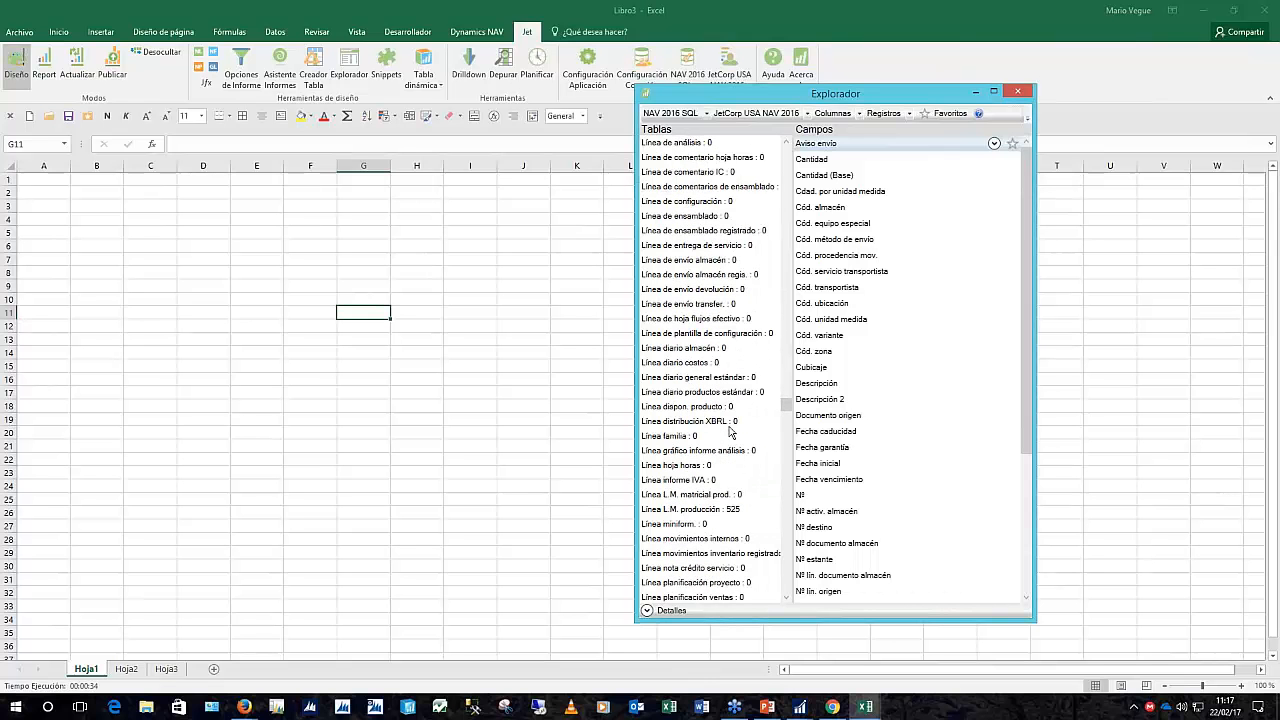
{"action": "scroll", "coordinate": [730, 432], "scroll_direction": "down", "scroll_amount": 1}
{"action": "scroll", "coordinate": [730, 432], "scroll_direction": "up", "scroll_amount": 1}
{"action": "scroll", "coordinate": [730, 432], "scroll_direction": "up", "scroll_amount": 2}
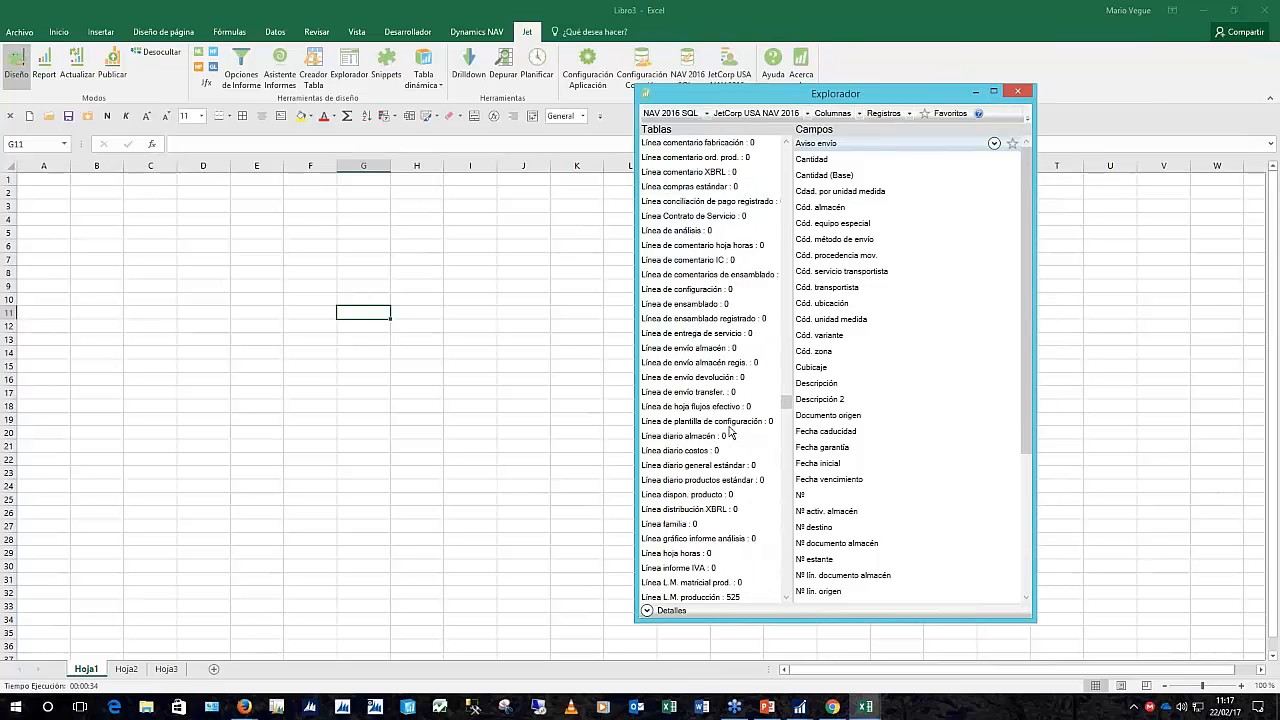
{"action": "scroll", "coordinate": [730, 432], "scroll_direction": "up", "scroll_amount": 3}
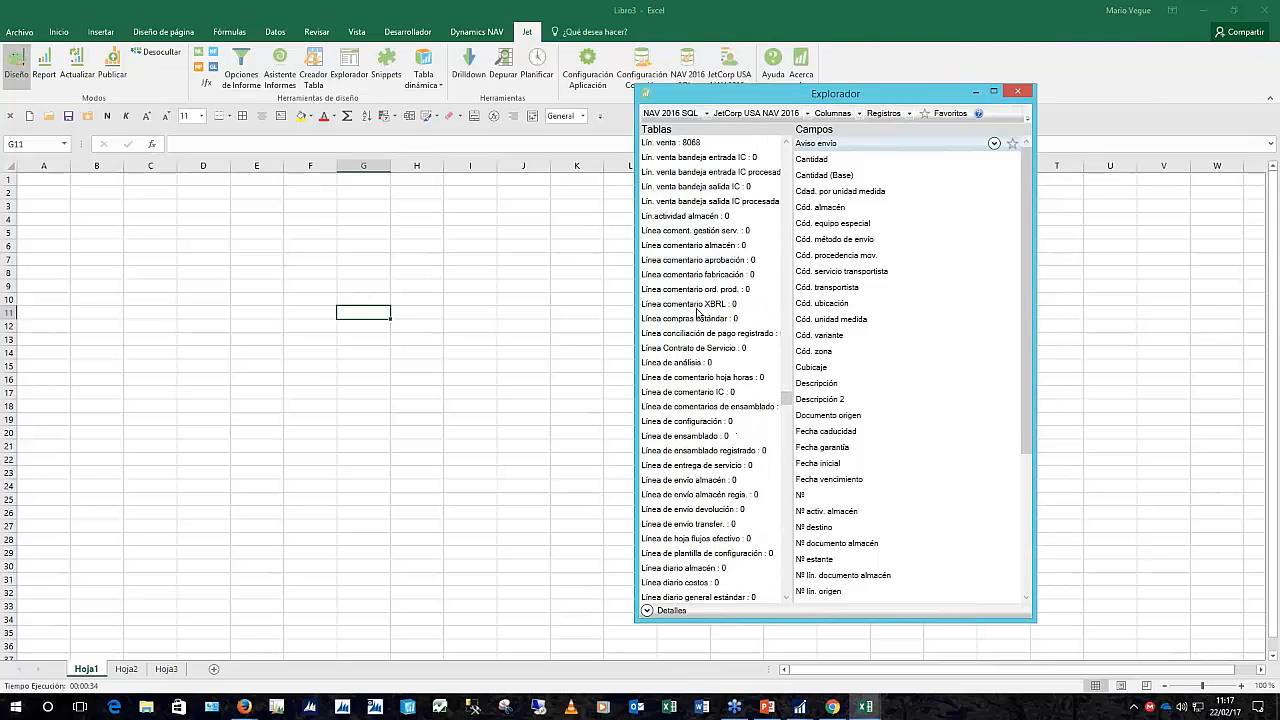
{"action": "left_click", "coordinate": [697, 308]}
Jump to tables starting with 'lin' and scroll back up through the list
{"action": "key", "text": "l"}
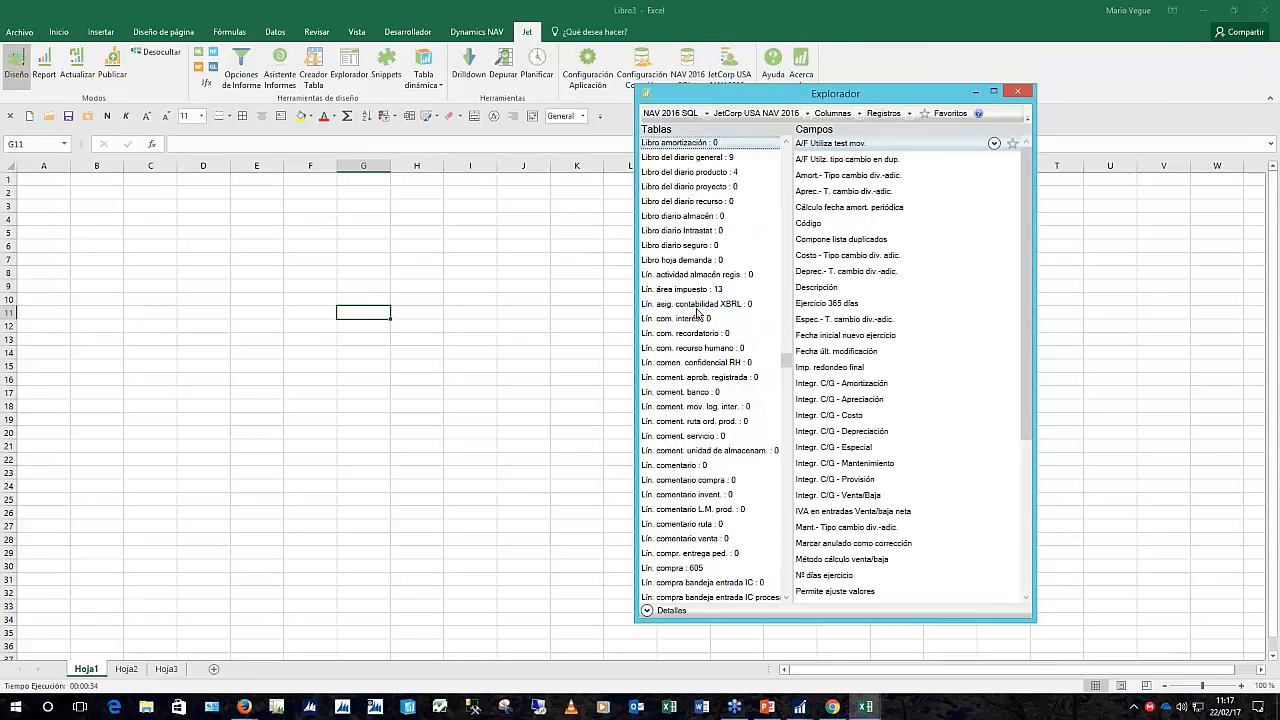
{"action": "key", "text": "i"}
{"action": "key", "text": "n"}
{"action": "scroll", "coordinate": [708, 448], "scroll_direction": "down", "scroll_amount": 3}
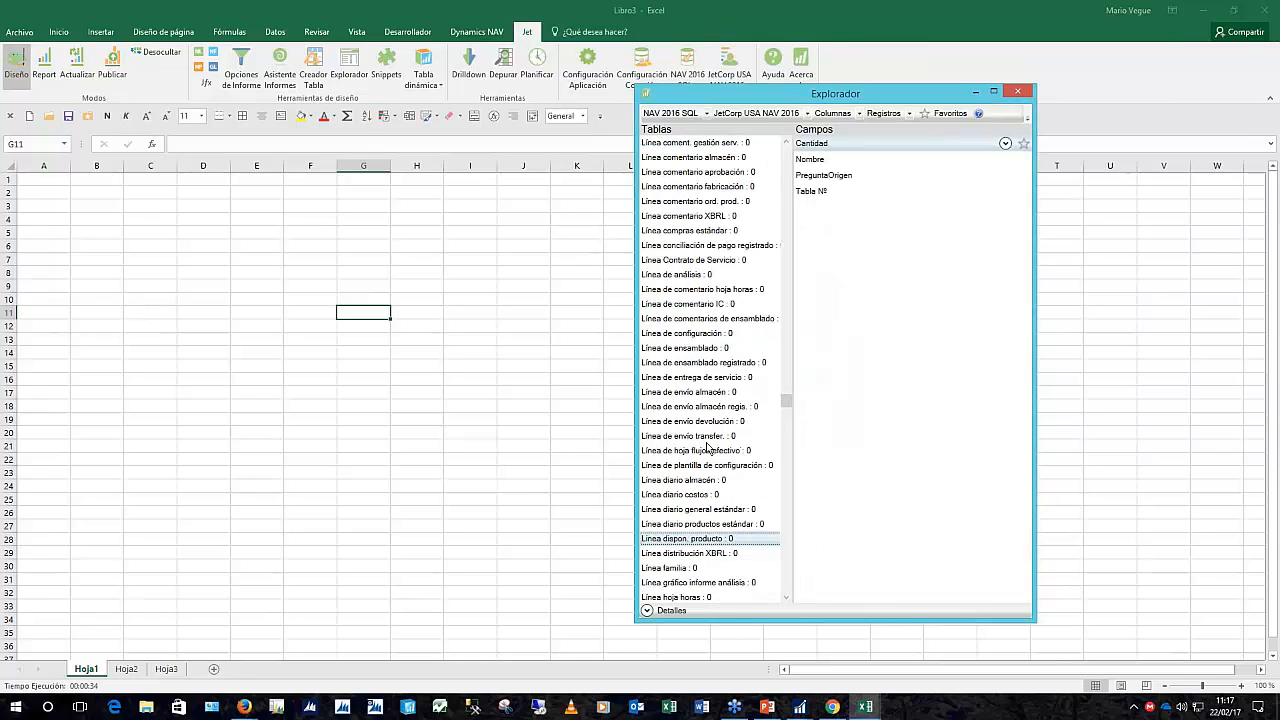
{"action": "scroll", "coordinate": [708, 448], "scroll_direction": "down", "scroll_amount": 7}
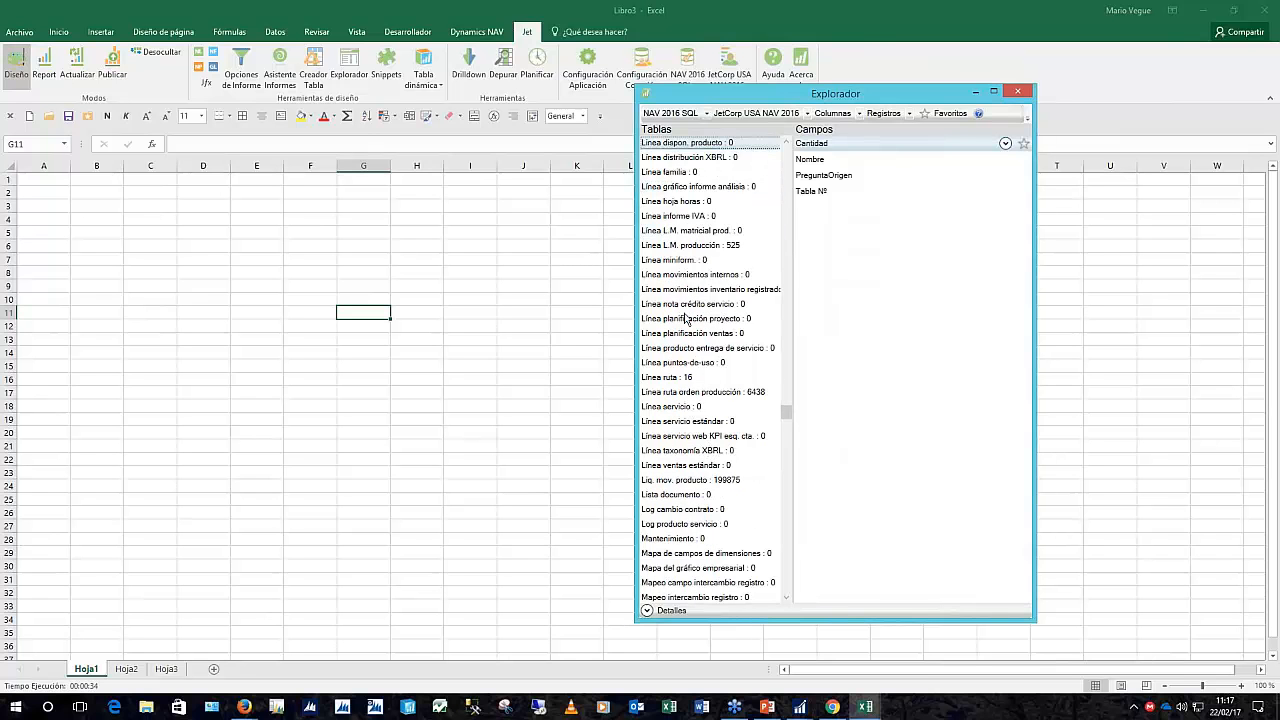
{"action": "scroll", "coordinate": [686, 318], "scroll_direction": "up", "scroll_amount": 2}
{"action": "scroll", "coordinate": [686, 318], "scroll_direction": "up", "scroll_amount": 8}
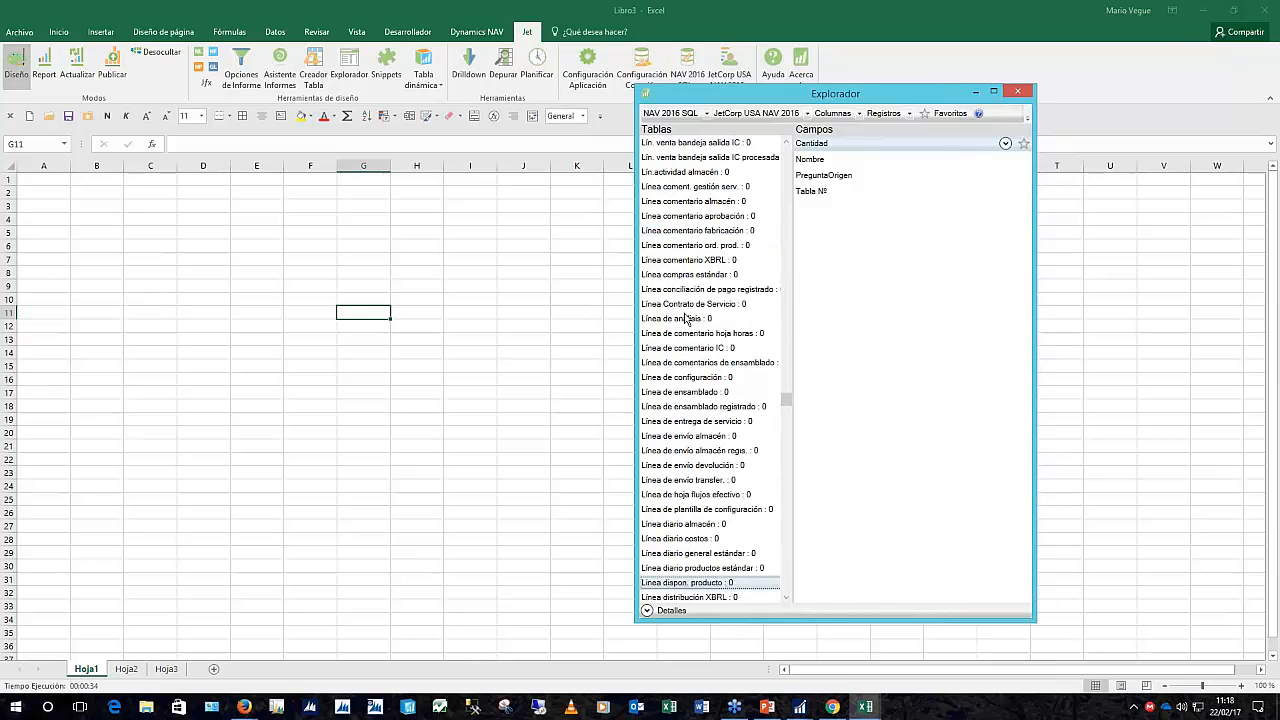
{"action": "scroll", "coordinate": [686, 318], "scroll_direction": "up", "scroll_amount": 6}
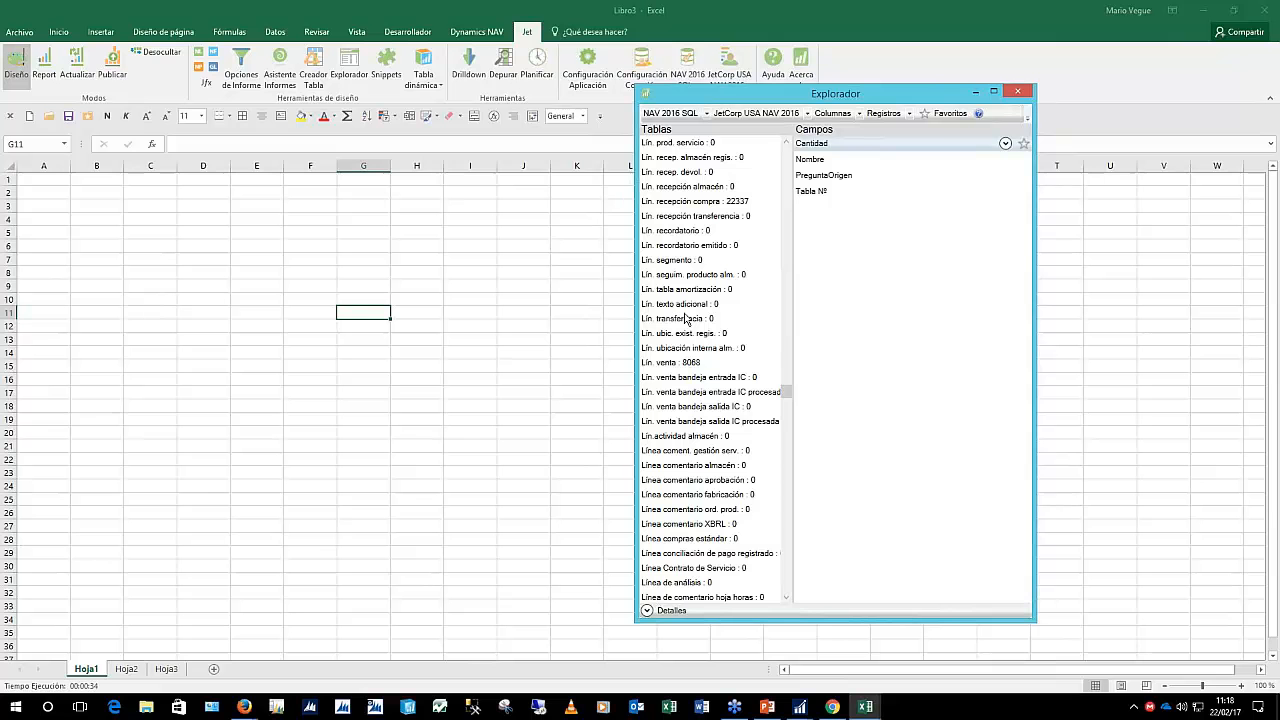
{"action": "scroll", "coordinate": [686, 318], "scroll_direction": "up", "scroll_amount": 6}
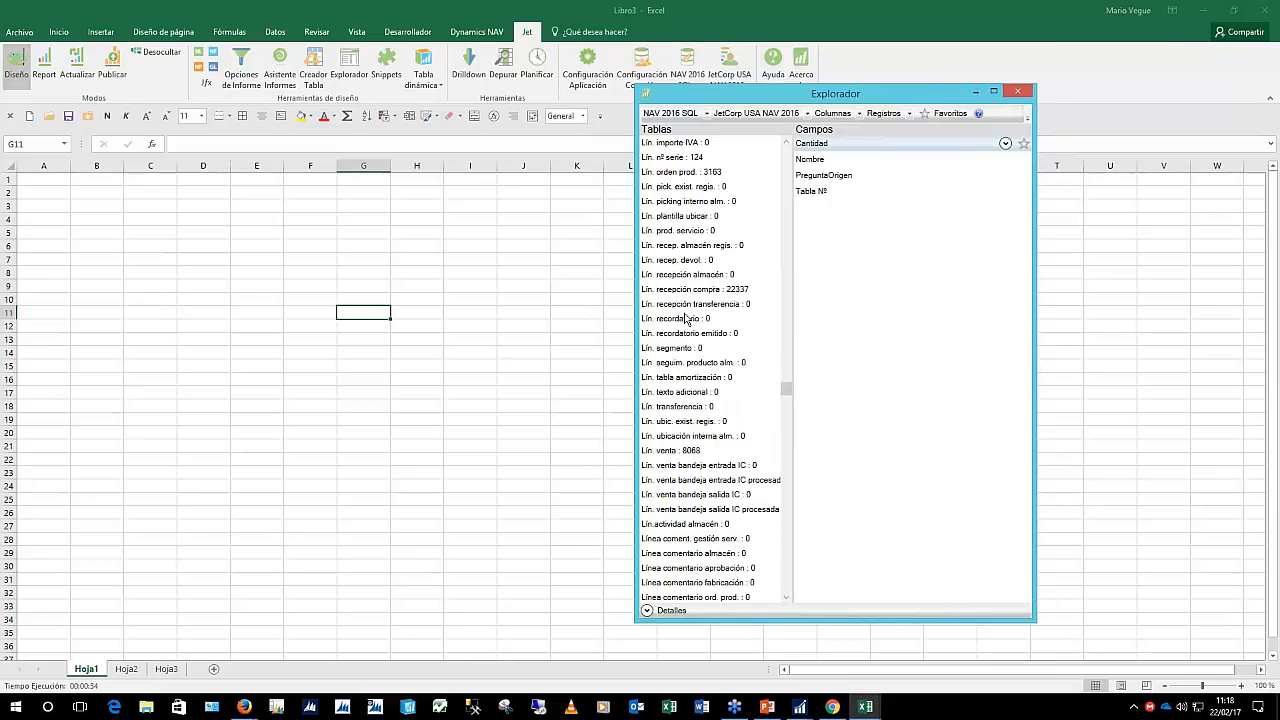
{"action": "scroll", "coordinate": [706, 306], "scroll_direction": "up", "scroll_amount": 1}
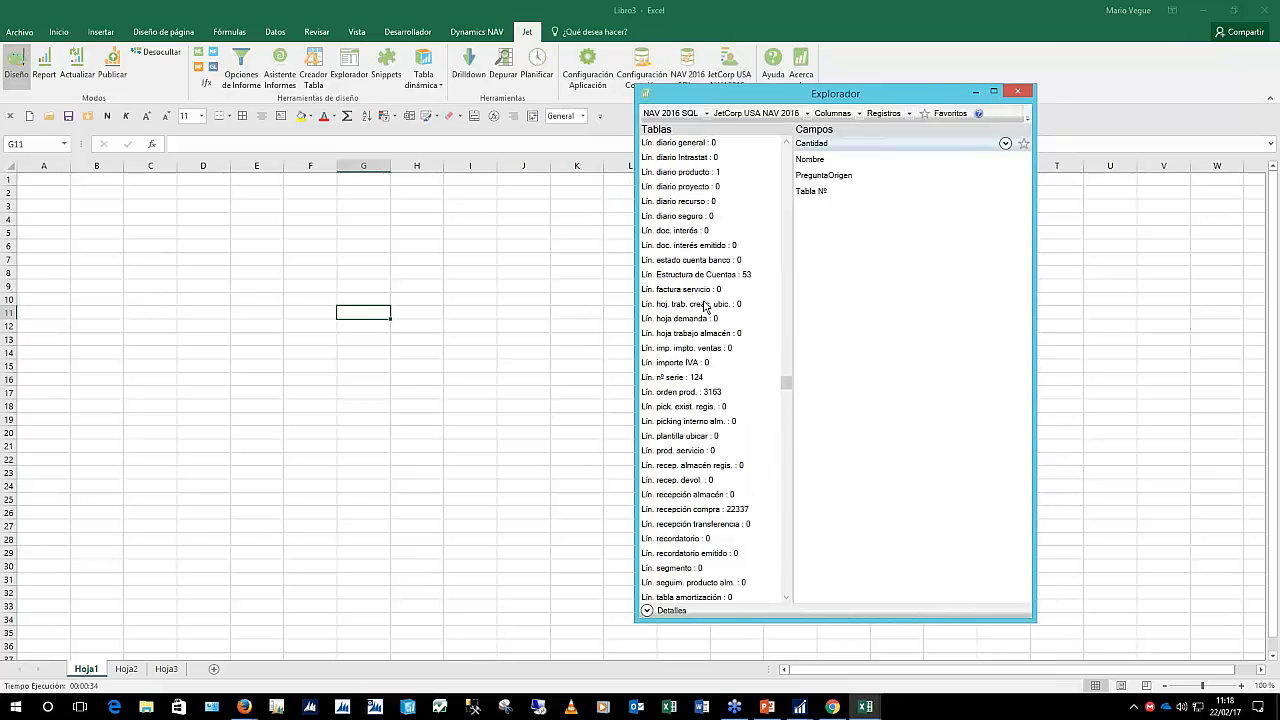
{"action": "scroll", "coordinate": [706, 306], "scroll_direction": "up", "scroll_amount": 3}
{"action": "scroll", "coordinate": [740, 285], "scroll_direction": "up", "scroll_amount": 3}
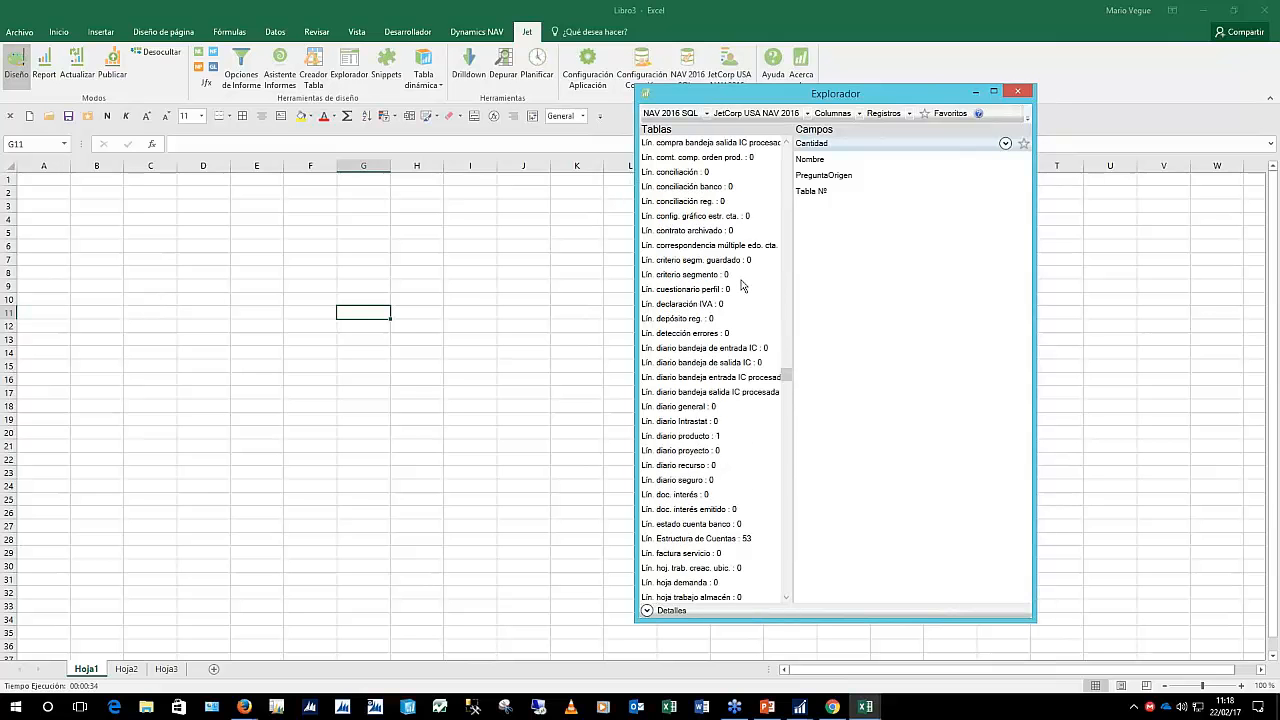
{"action": "scroll", "coordinate": [743, 287], "scroll_direction": "up", "scroll_amount": 2}
{"action": "scroll", "coordinate": [743, 287], "scroll_direction": "up", "scroll_amount": 2}
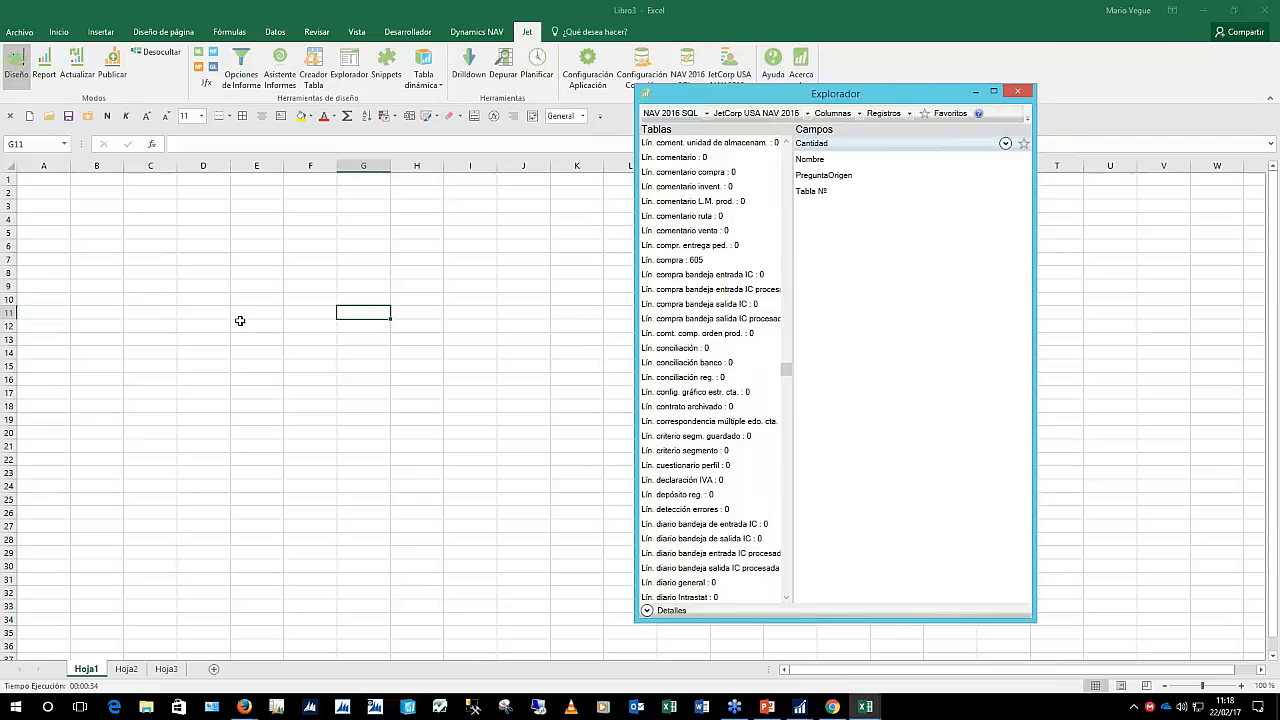
Select the range C8:E31 on the worksheet
{"action": "left_click", "coordinate": [180, 304]}
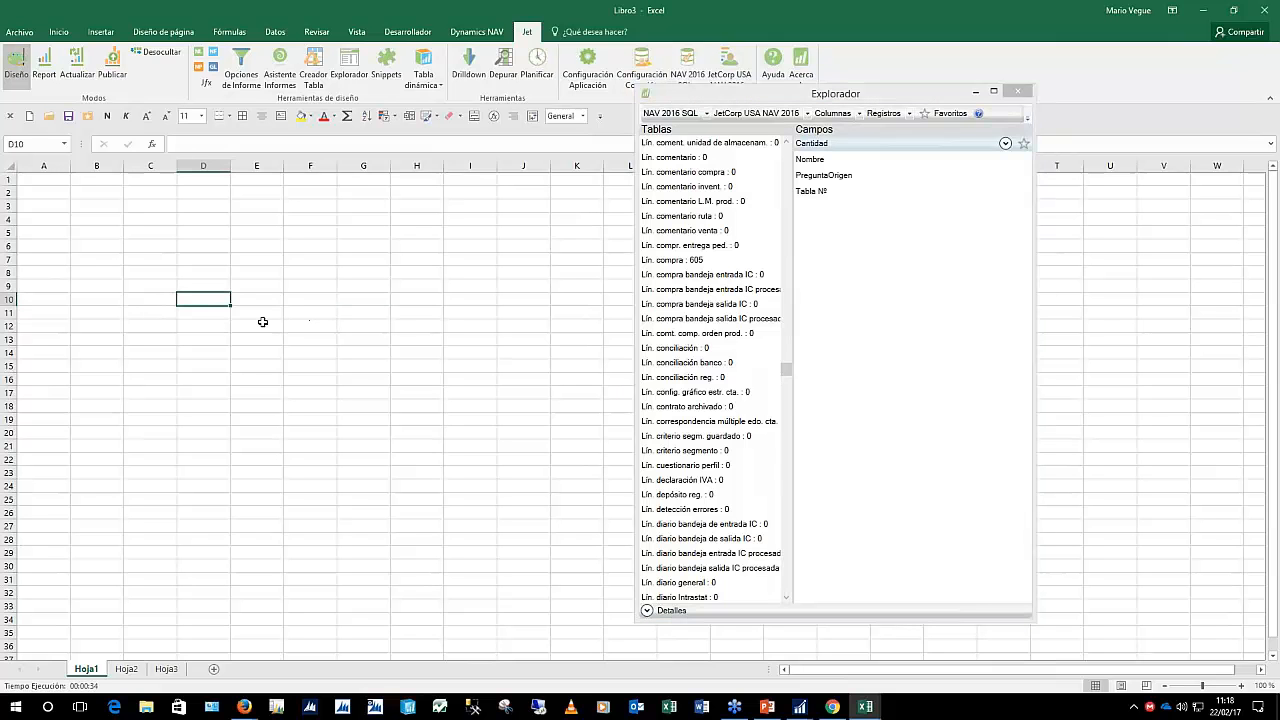
{"action": "left_click", "coordinate": [147, 276]}
{"action": "left_click_drag", "start_coordinate": [147, 276], "coordinate": [250, 580]}
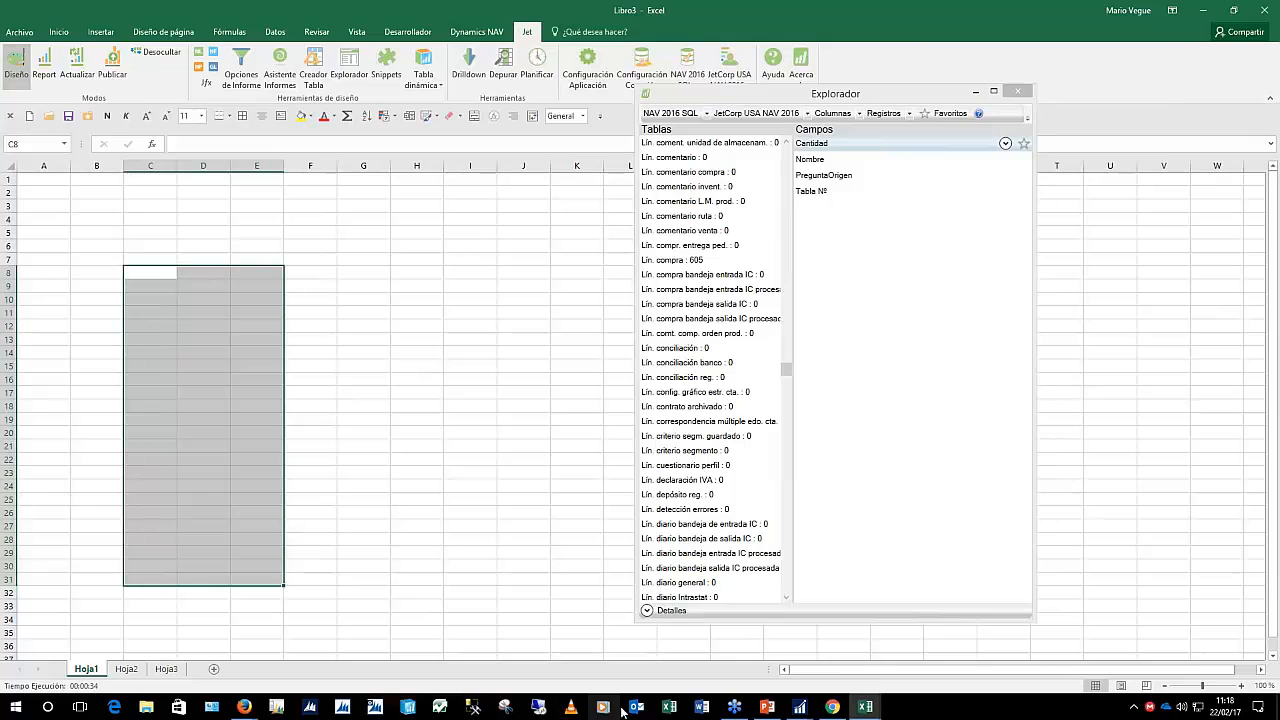
Launch the NAV Classic client and move its window off to the right
{"action": "left_click", "coordinate": [277, 707]}
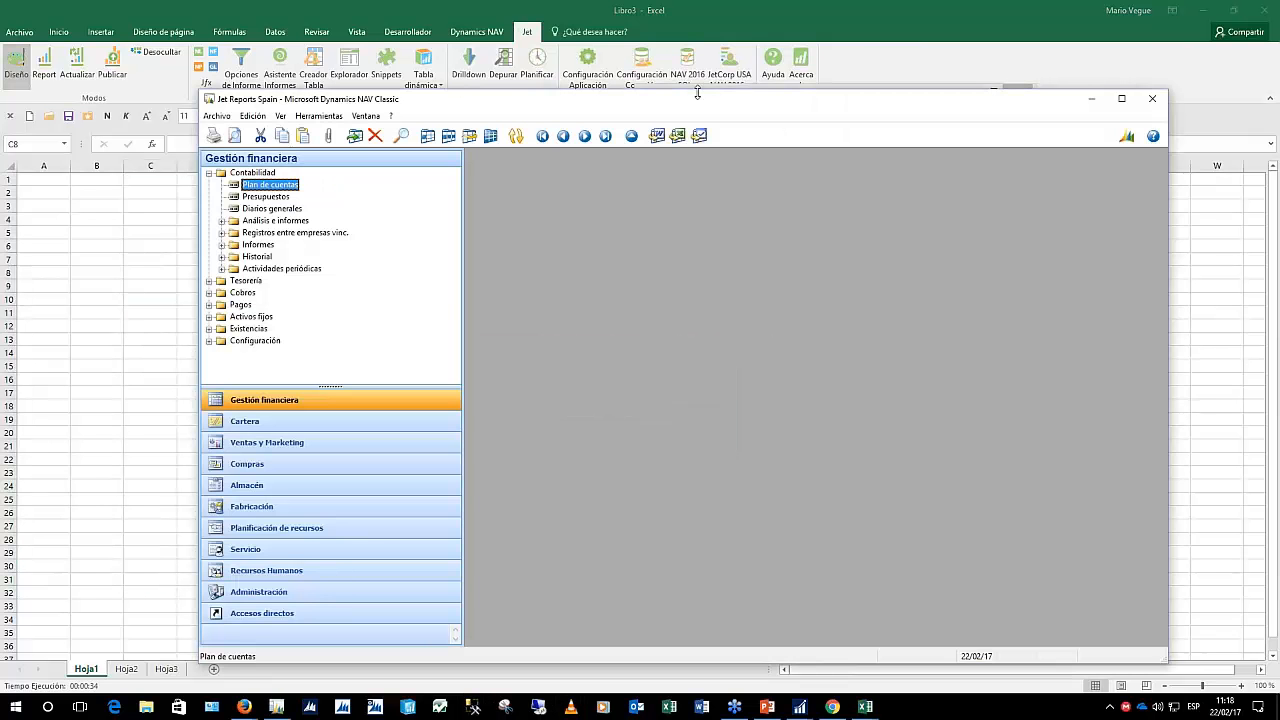
{"action": "left_click_drag", "start_coordinate": [703, 103], "coordinate": [1252, 133]}
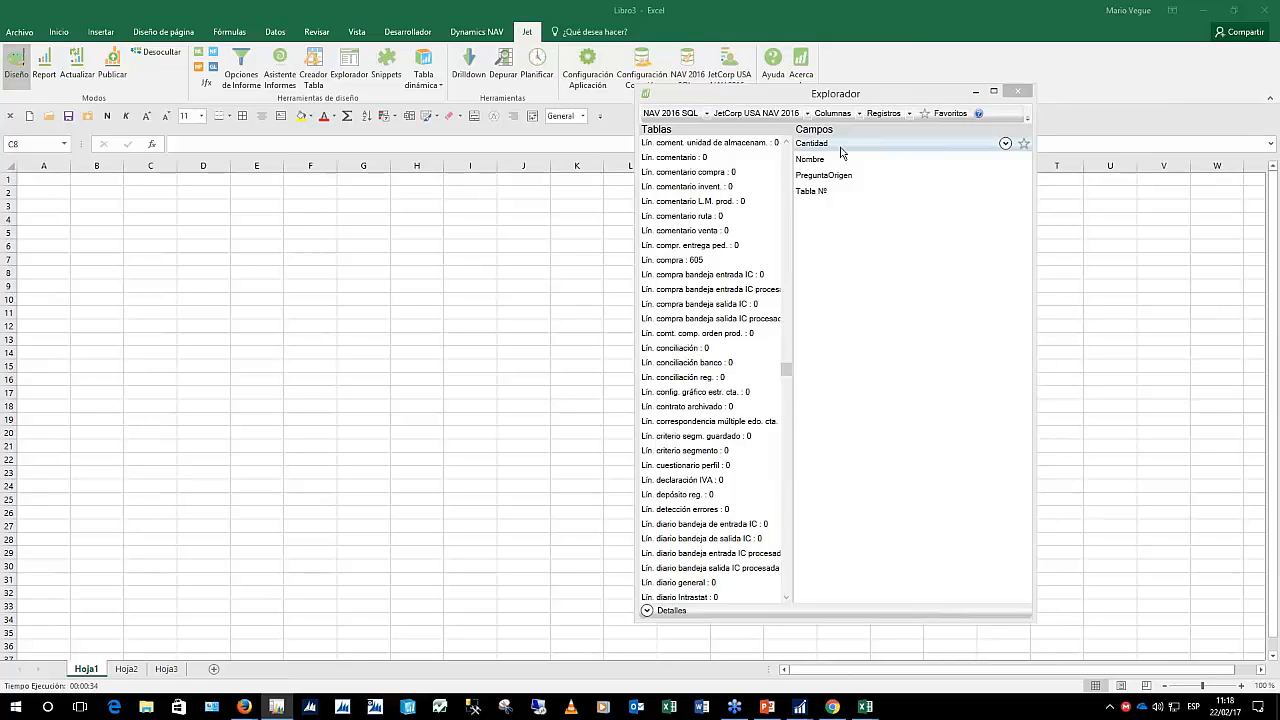
Check the companies and connections, keep NAV 2016 SQL, and list the Lín. comentario ruta fields
{"action": "left_click", "coordinate": [808, 114]}
{"action": "left_click", "coordinate": [808, 114]}
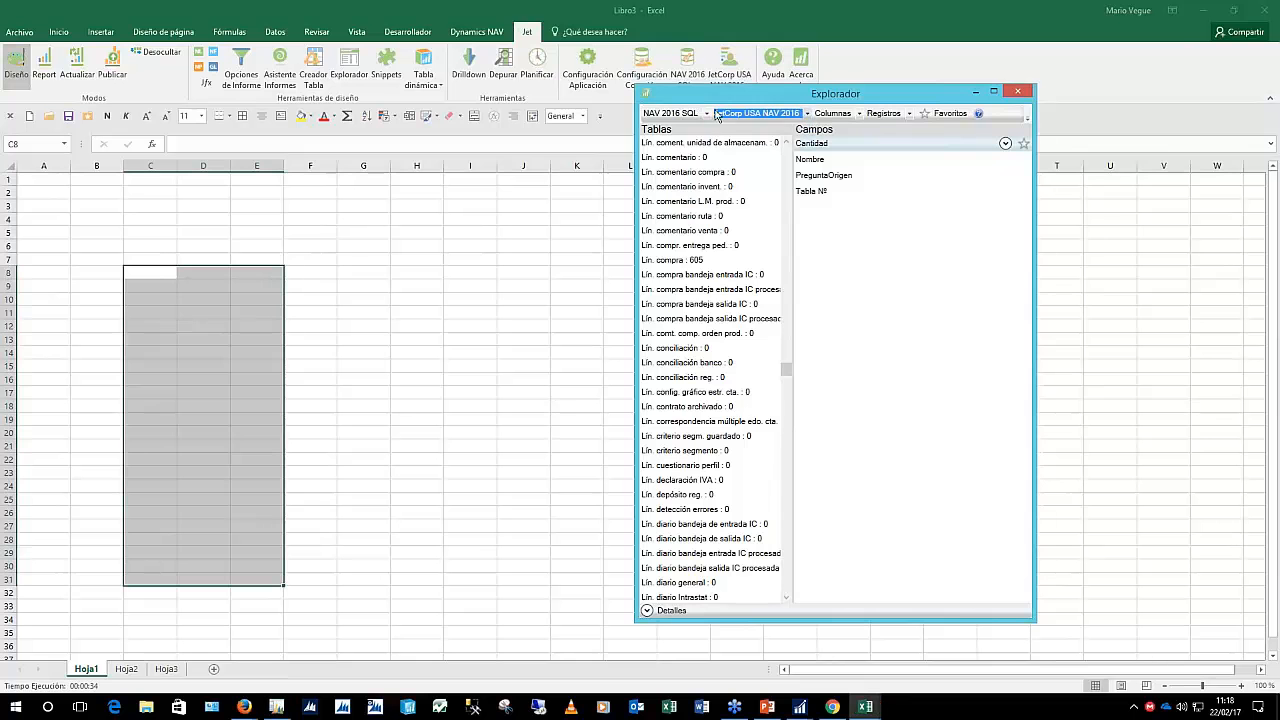
{"action": "left_click", "coordinate": [708, 114]}
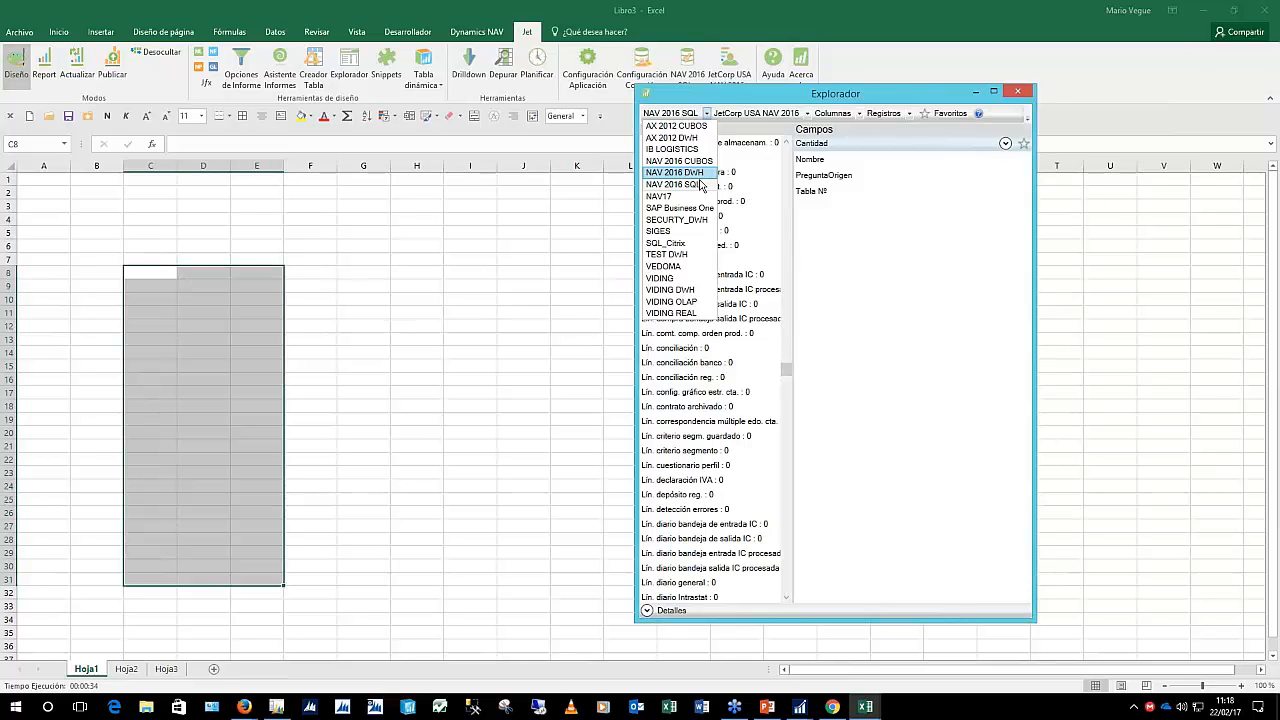
{"action": "left_click", "coordinate": [701, 185]}
{"action": "left_click", "coordinate": [701, 216]}
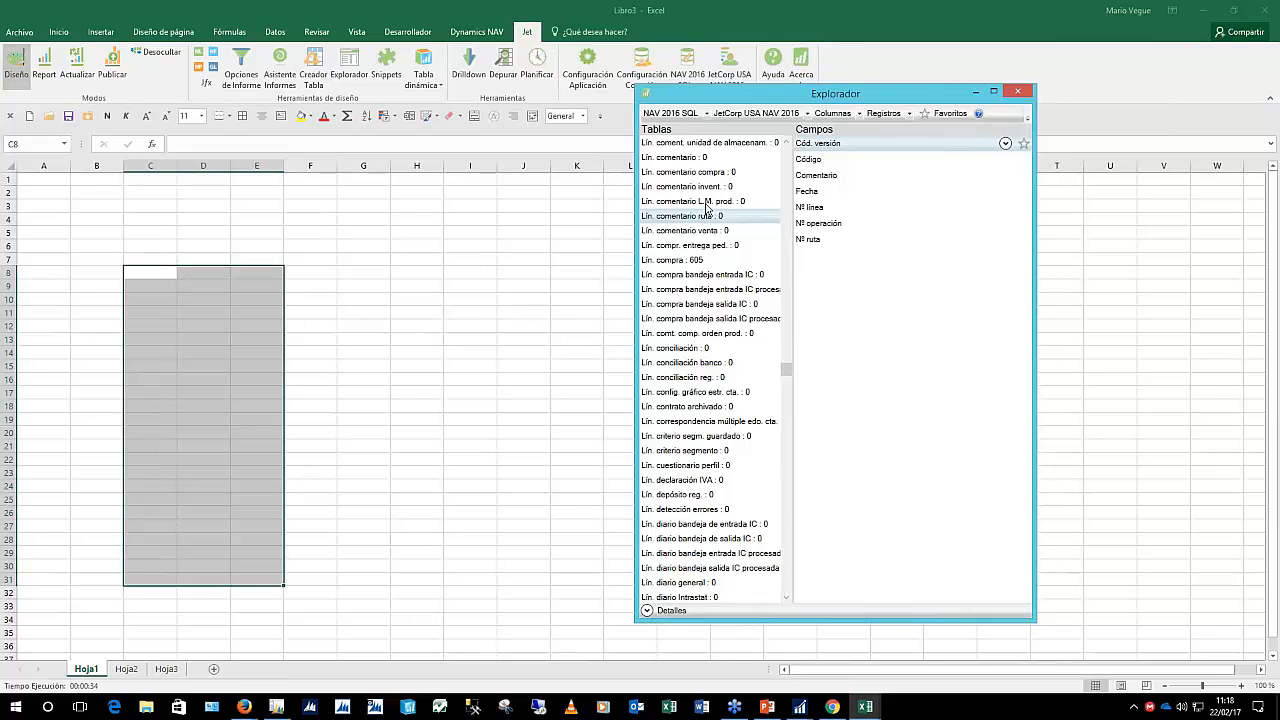
{"action": "scroll", "coordinate": [706, 210], "scroll_direction": "up", "scroll_amount": 2}
{"action": "scroll", "coordinate": [704, 230], "scroll_direction": "down", "scroll_amount": 3}
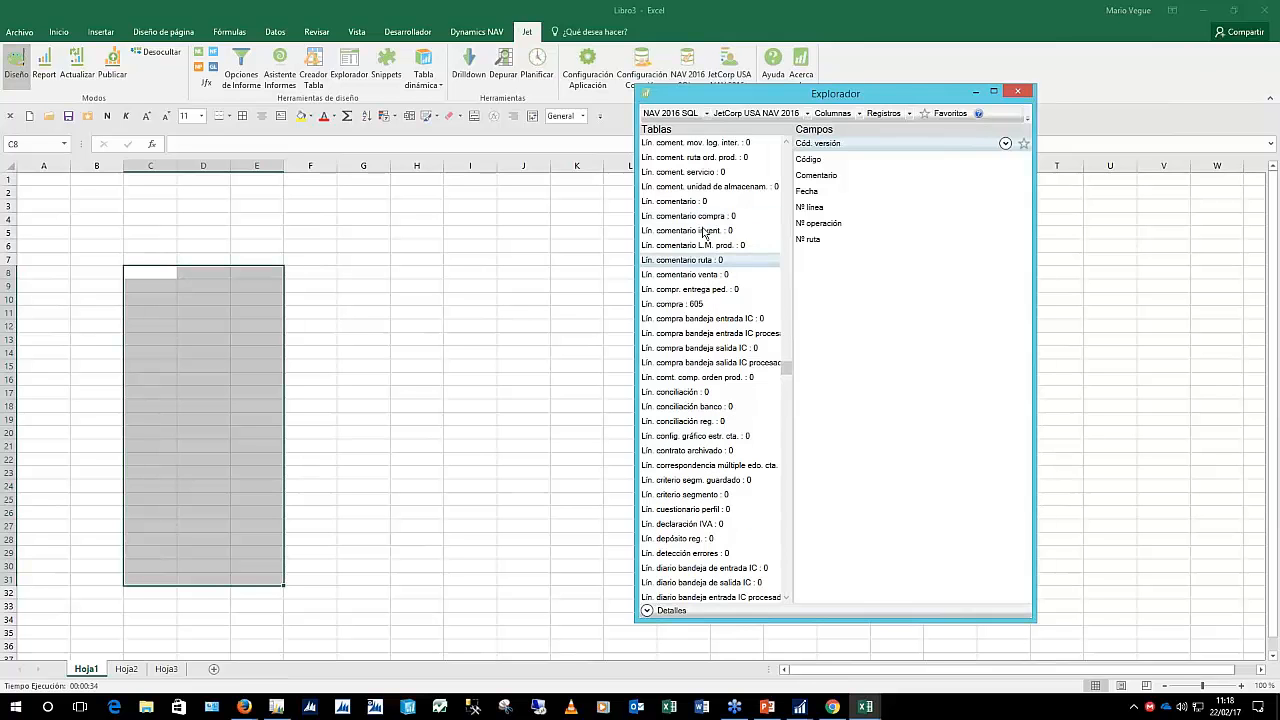
{"action": "scroll", "coordinate": [704, 233], "scroll_direction": "down", "scroll_amount": 8}
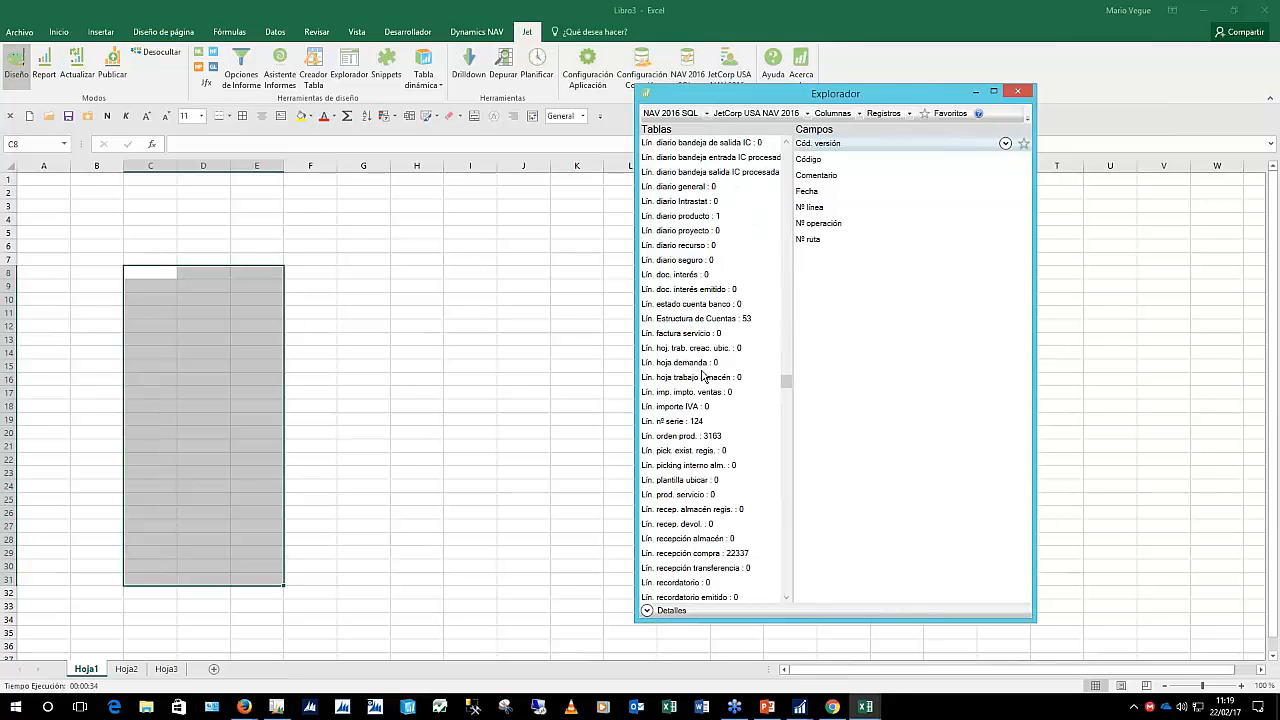
Place Nº línea and Descripción from Lín. Estructura de Cuentas as columns, then clear column D
{"action": "left_click", "coordinate": [706, 318]}
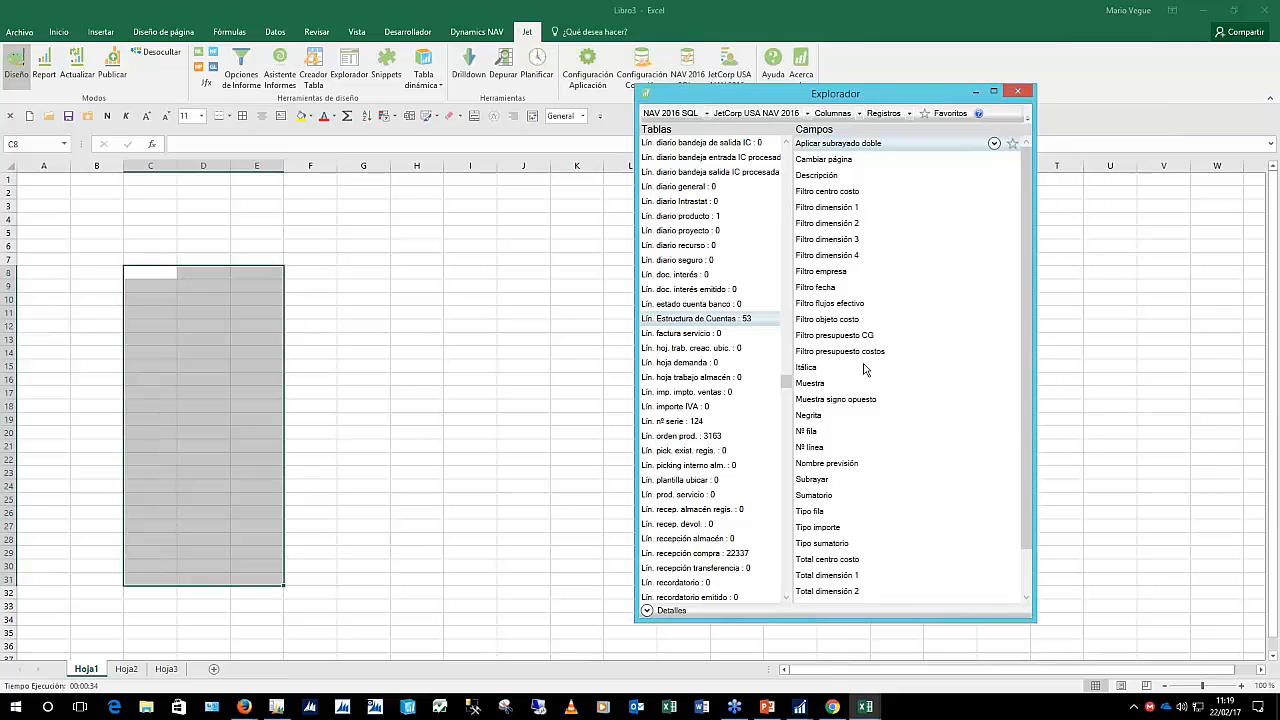
{"action": "left_click", "coordinate": [829, 448]}
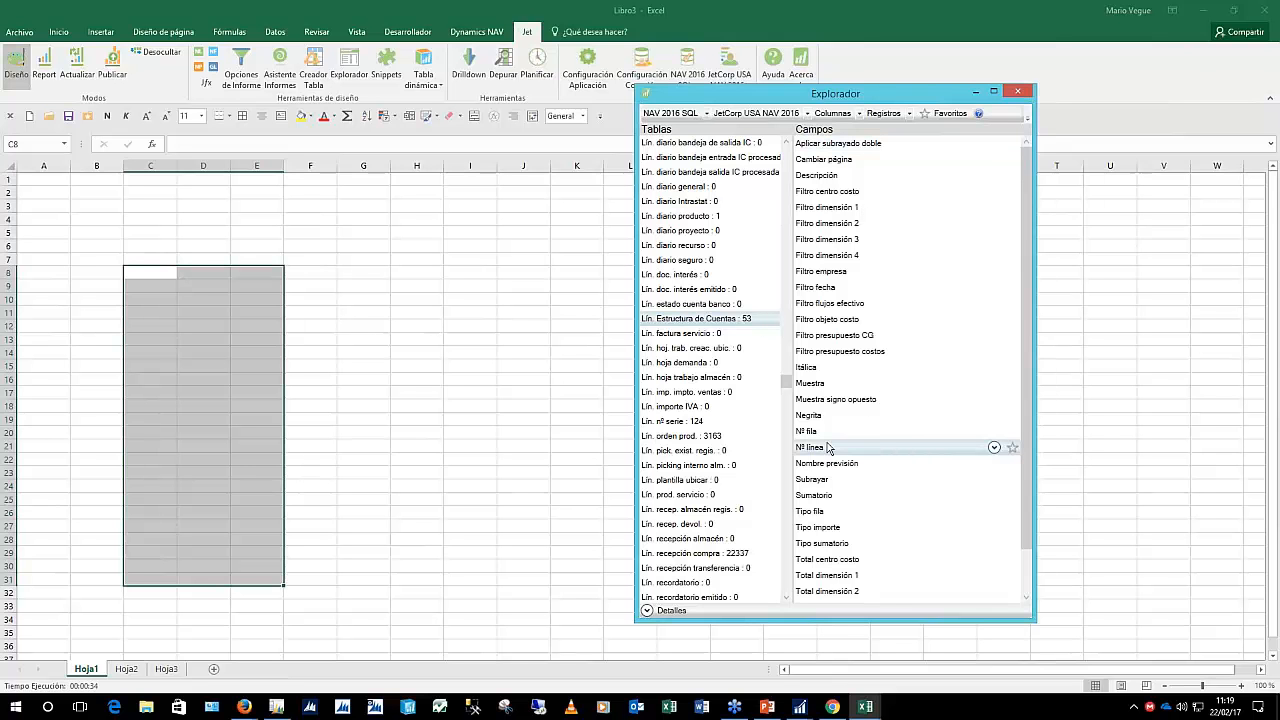
{"action": "left_click", "coordinate": [826, 180]}
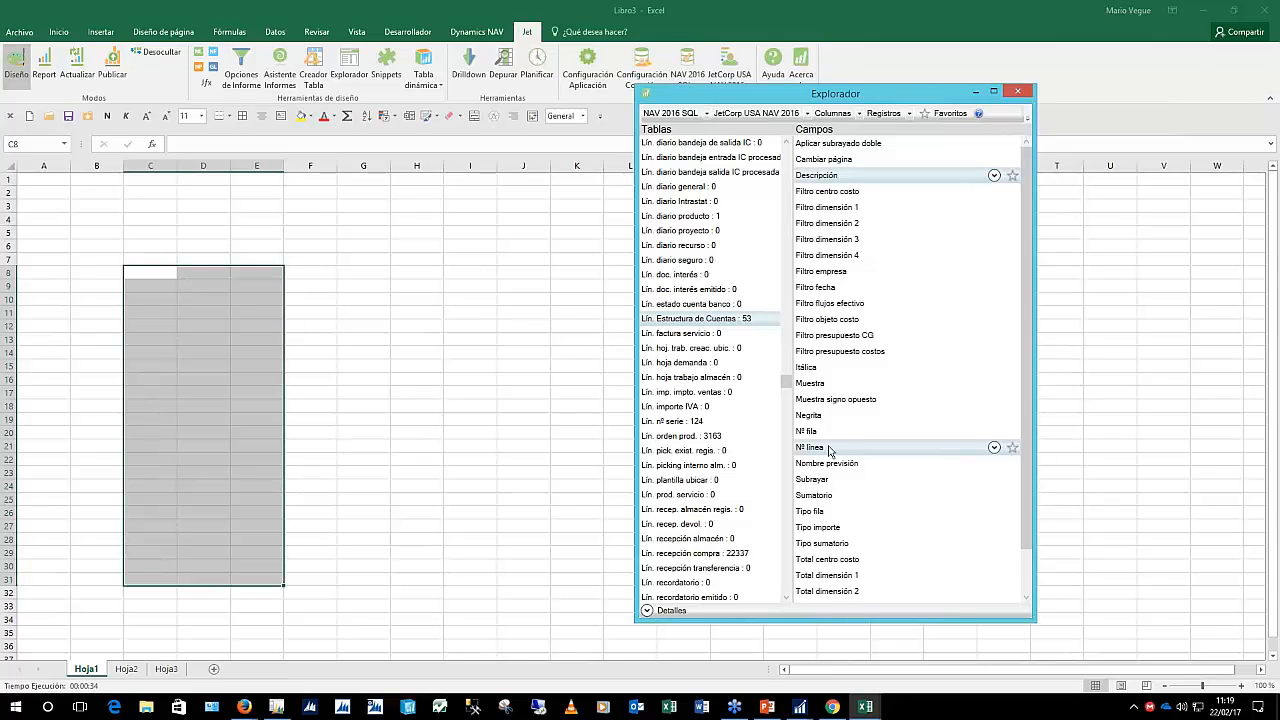
{"action": "left_click_drag", "start_coordinate": [828, 446], "coordinate": [203, 340]}
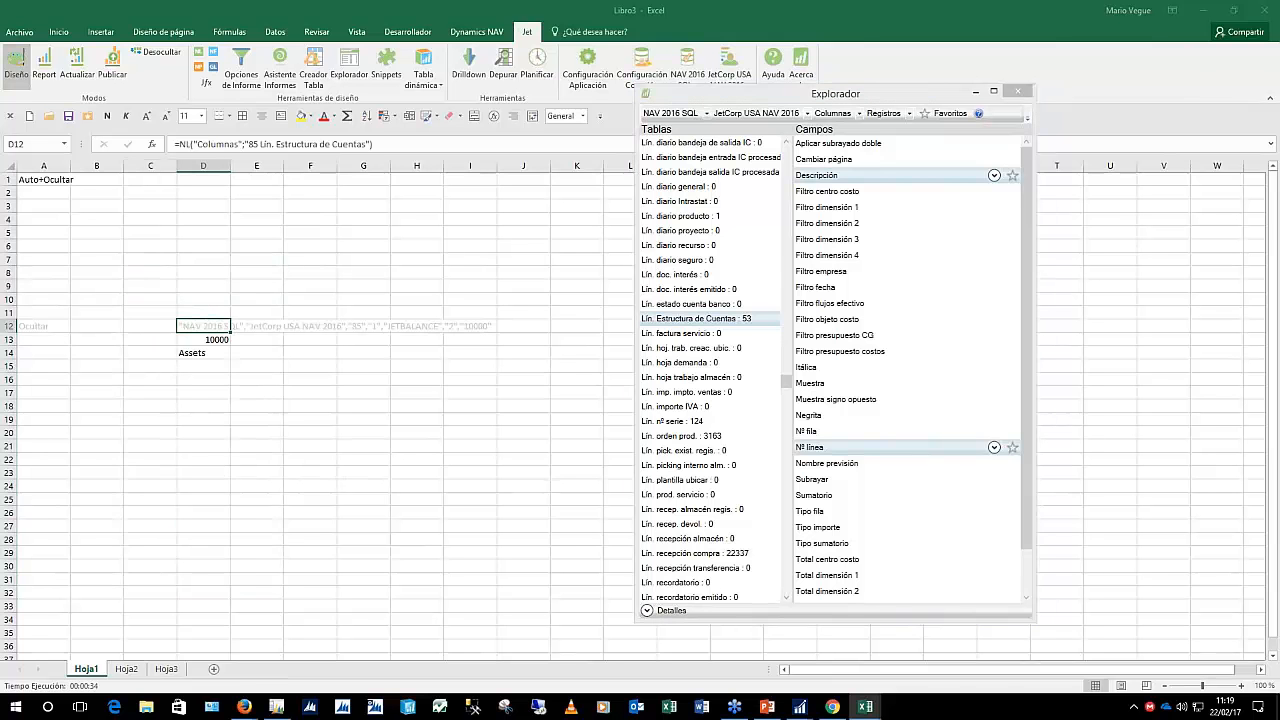
{"action": "right_click", "coordinate": [209, 165]}
{"action": "left_click", "coordinate": [259, 290]}
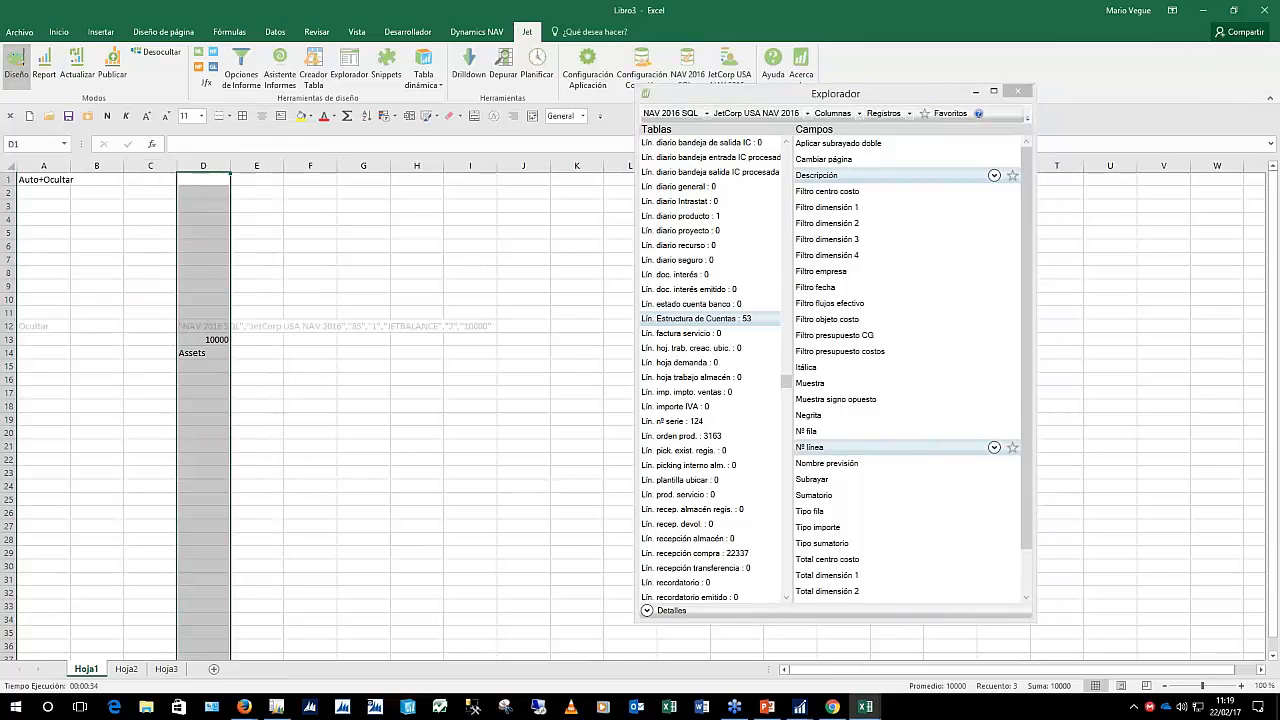
Switch insertion to Filas and drop Nº línea and Descripción onto the sheet as rows
{"action": "left_click", "coordinate": [858, 114]}
{"action": "left_click", "coordinate": [844, 161]}
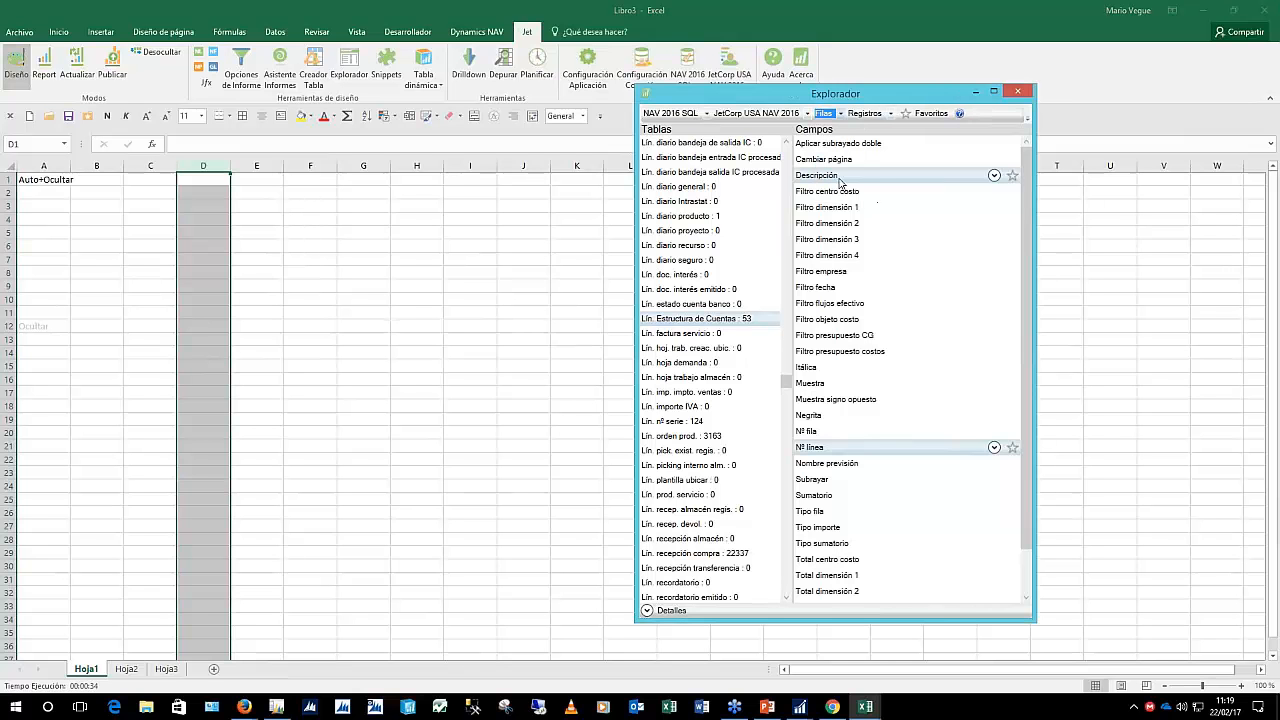
{"action": "left_click_drag", "start_coordinate": [842, 186], "coordinate": [256, 325]}
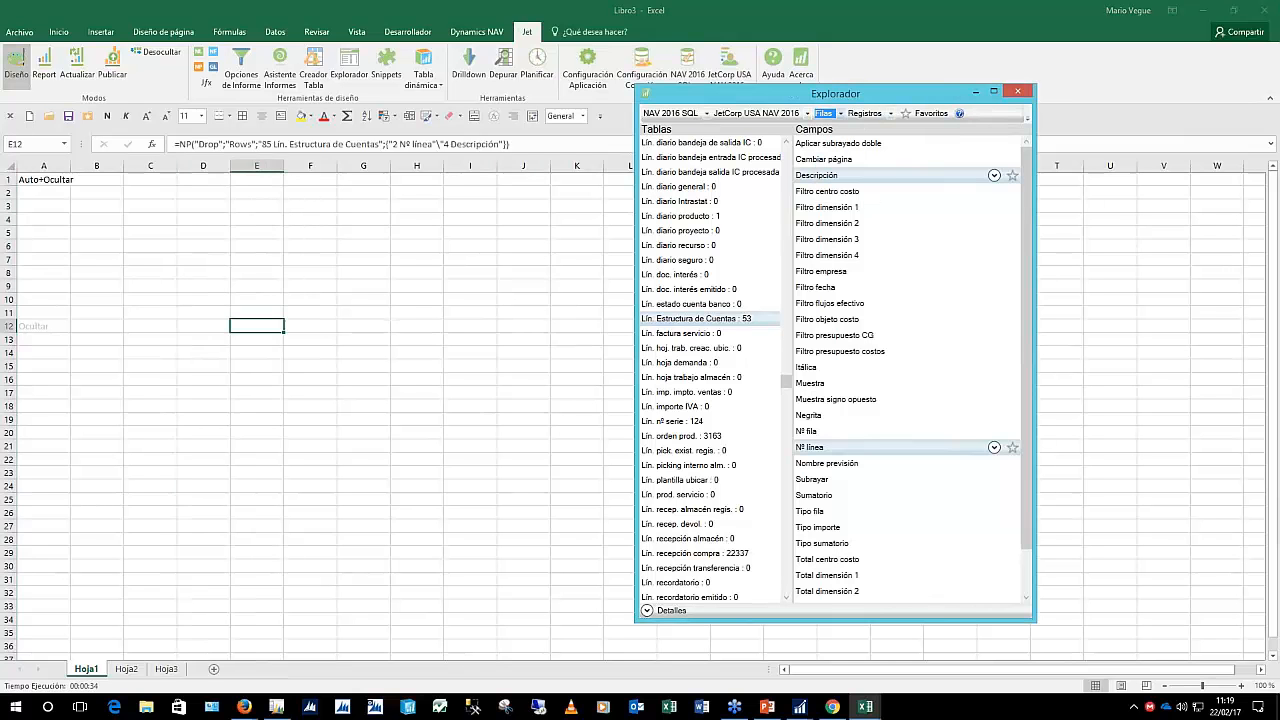
{"action": "left_click", "coordinate": [48, 322]}
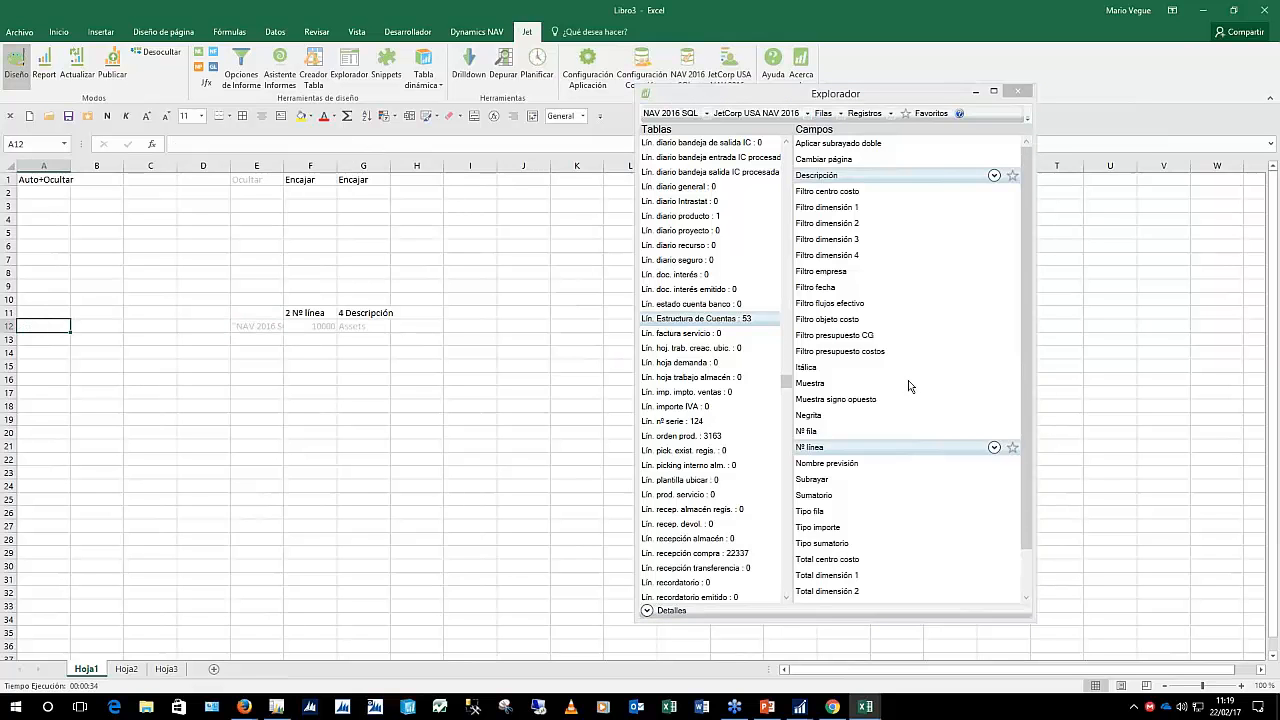
Run the report to list account lines through 350000 Net Income, then return to Diseño mode
{"action": "left_click", "coordinate": [44, 67]}
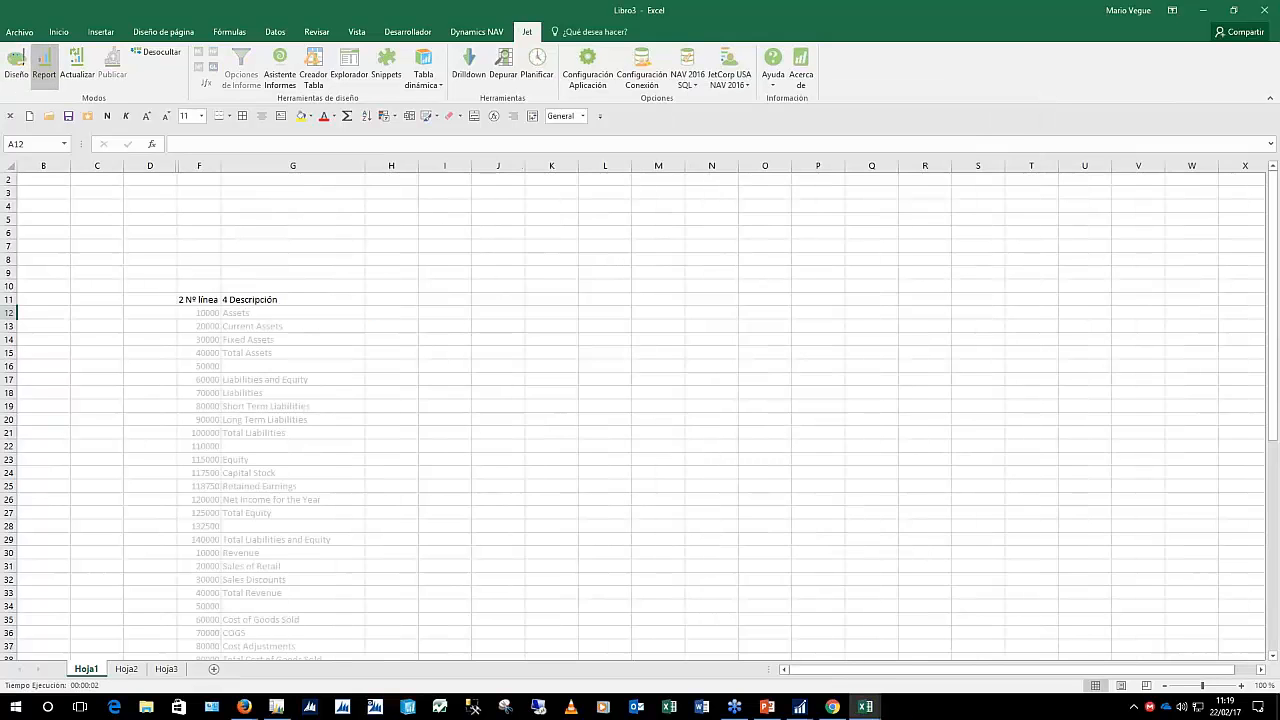
{"action": "scroll", "coordinate": [258, 408], "scroll_direction": "down", "scroll_amount": 3}
{"action": "scroll", "coordinate": [258, 408], "scroll_direction": "down", "scroll_amount": 5}
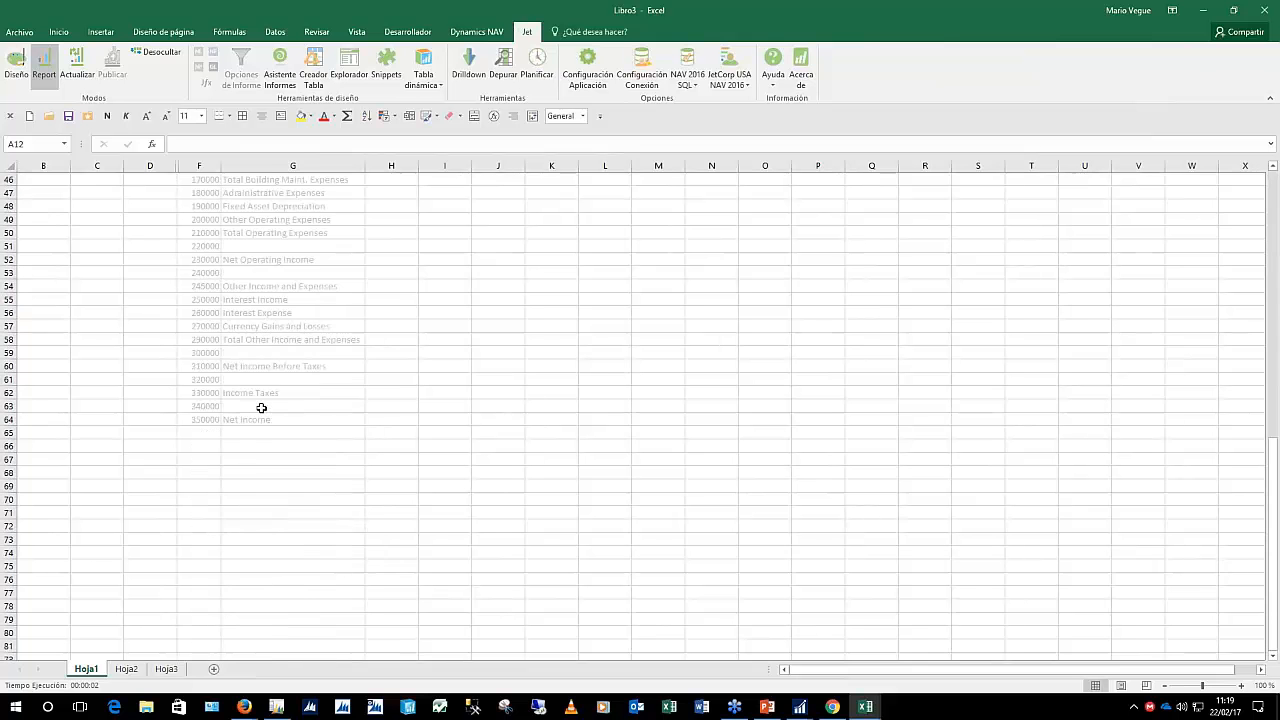
{"action": "scroll", "coordinate": [261, 408], "scroll_direction": "up", "scroll_amount": 6}
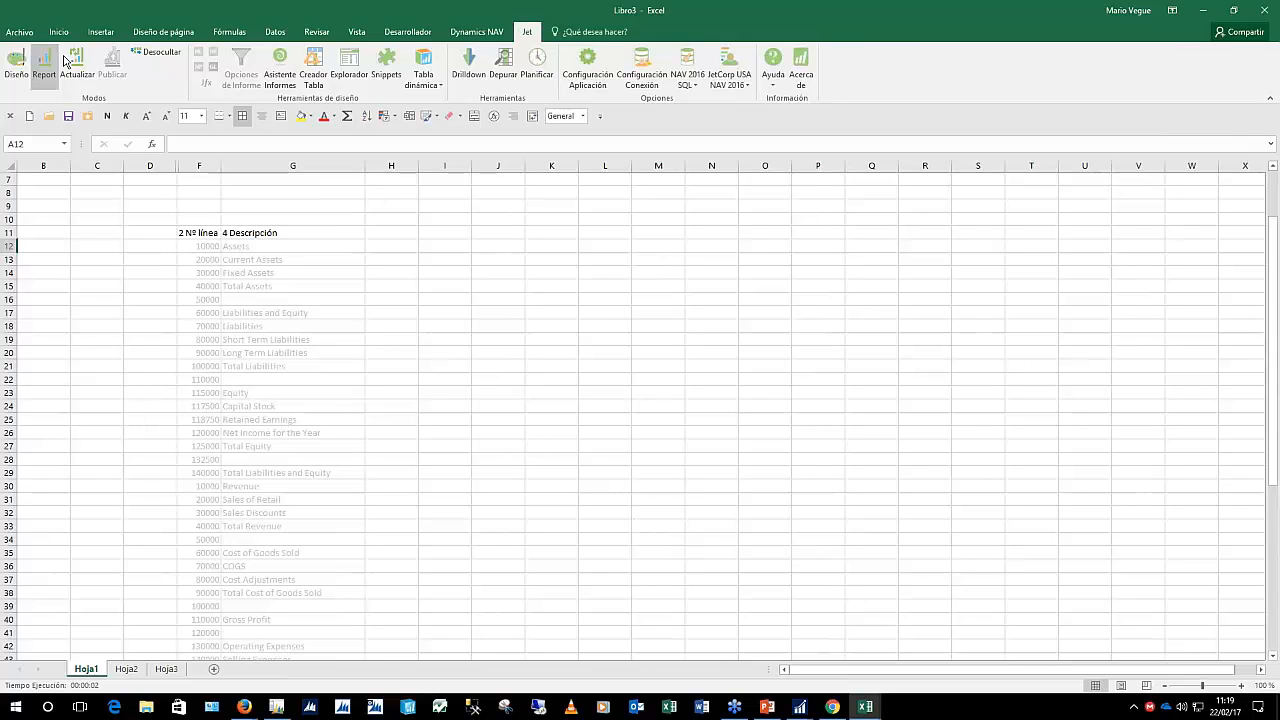
{"action": "left_click", "coordinate": [16, 62]}
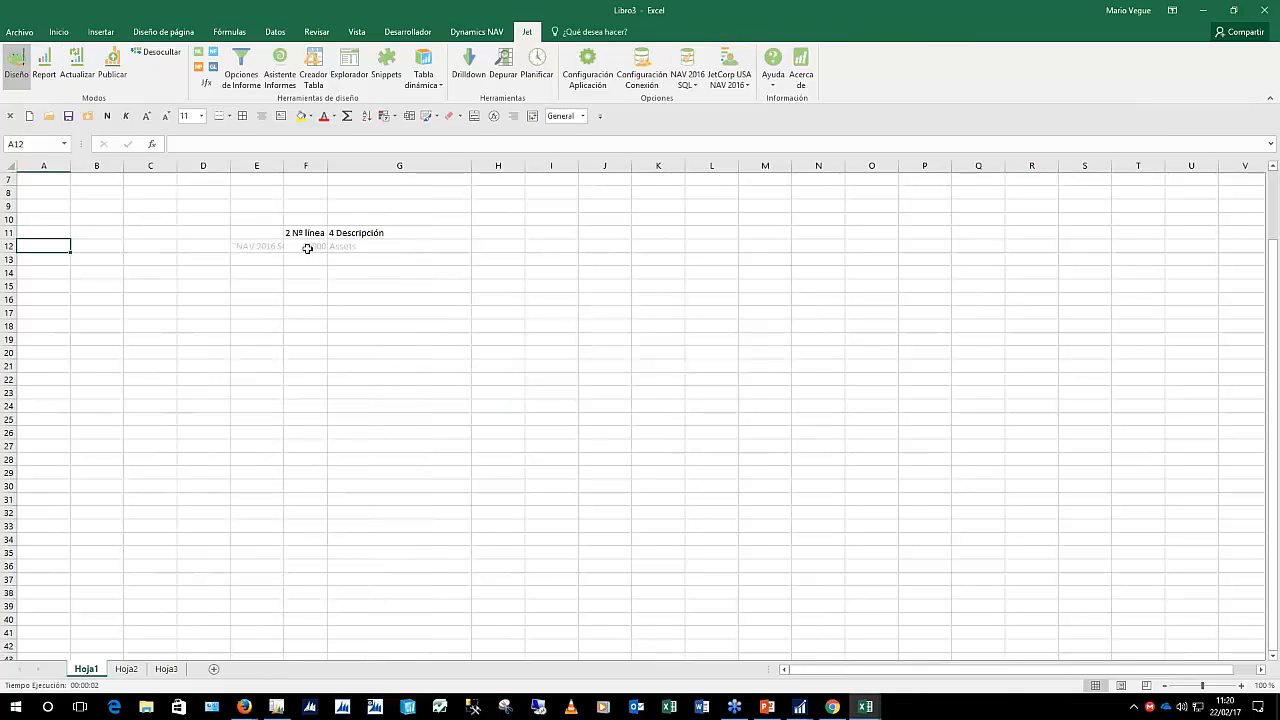
{"action": "mouse_move", "coordinate": [875, 714]}
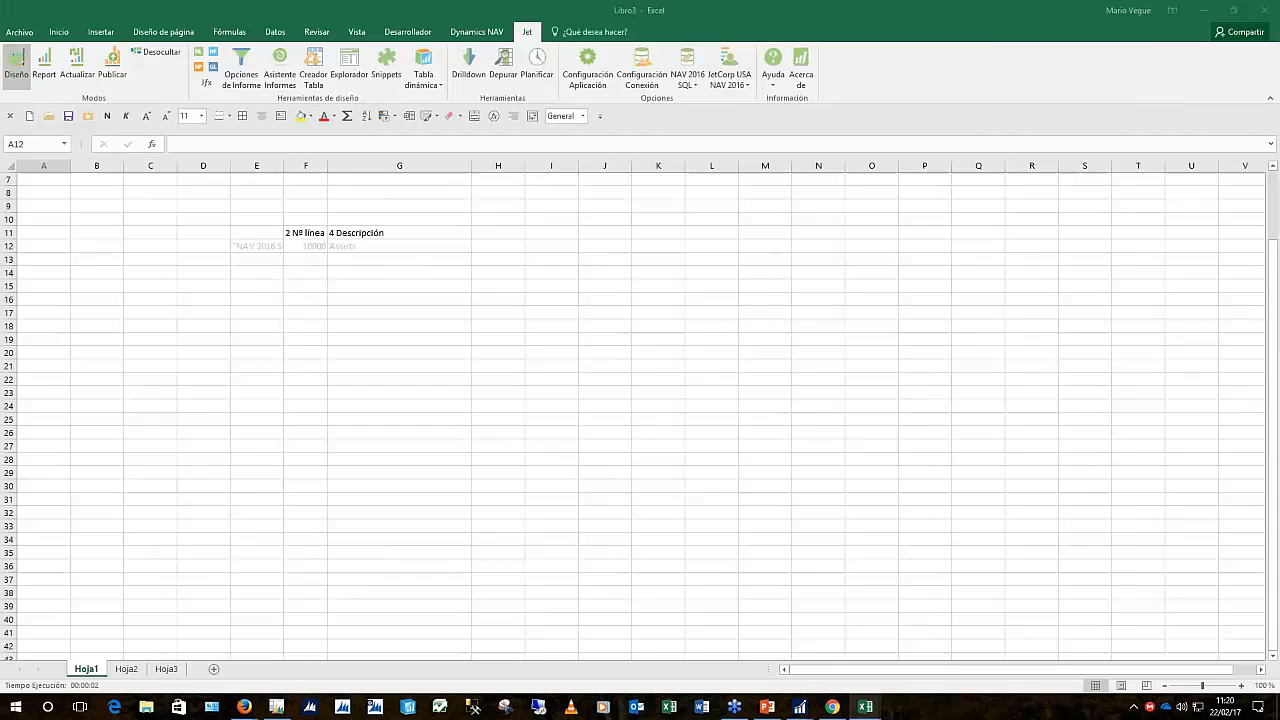
Switch to the SaldosCuentas balance workbook and open the Start menu
{"action": "left_click", "coordinate": [790, 640]}
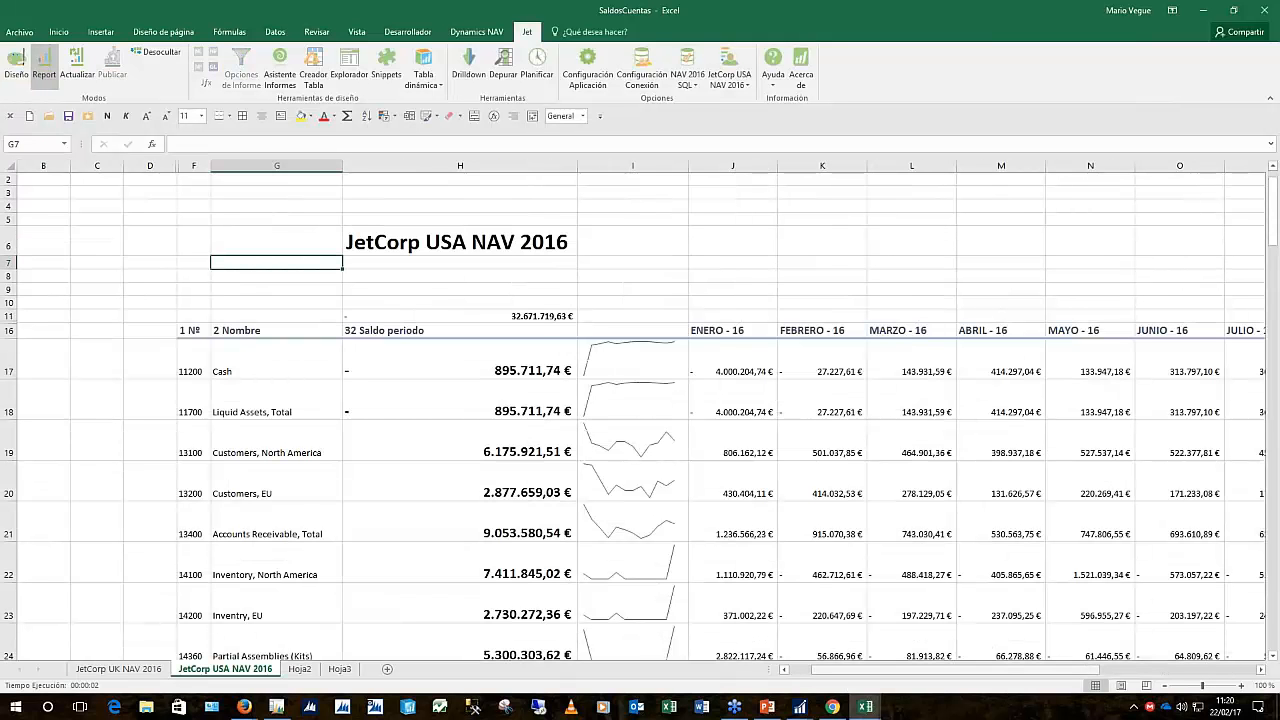
{"action": "key", "text": "super"}
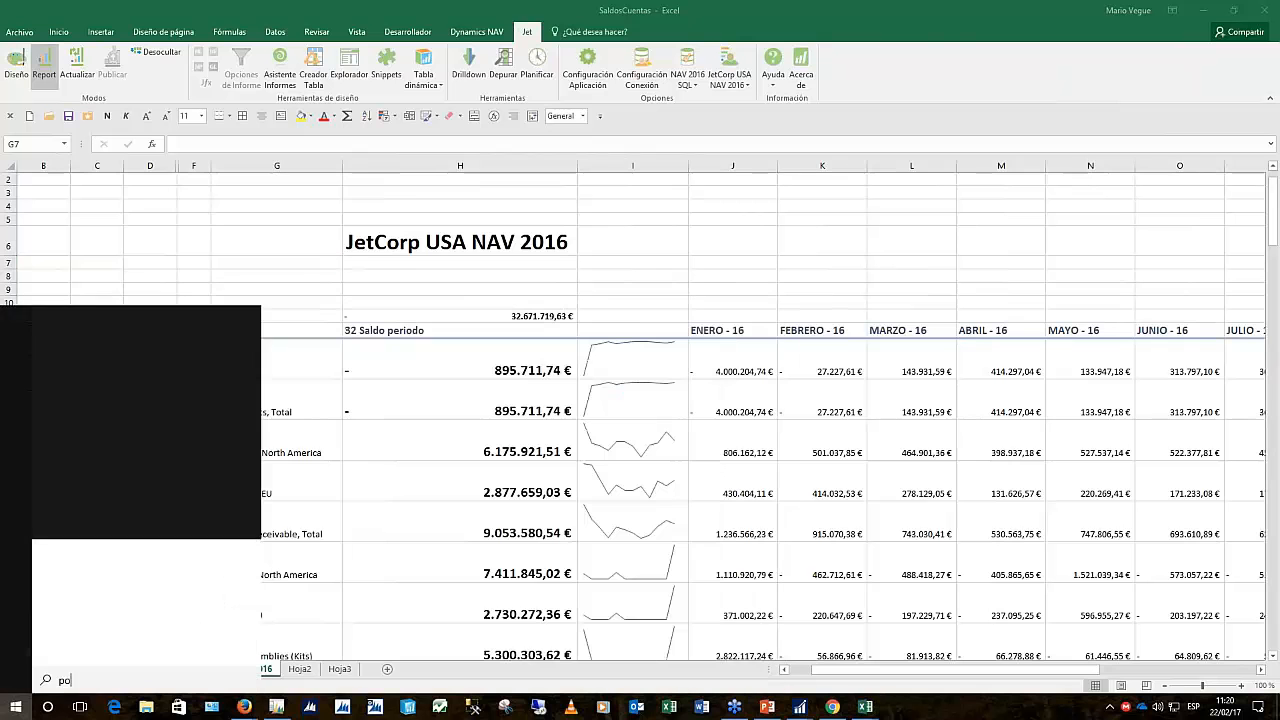
Search 'power' in Start, launching PowerPoint 2016, and hide its extra start window
{"action": "type", "text": "power"}
{"action": "key", "text": "Return"}
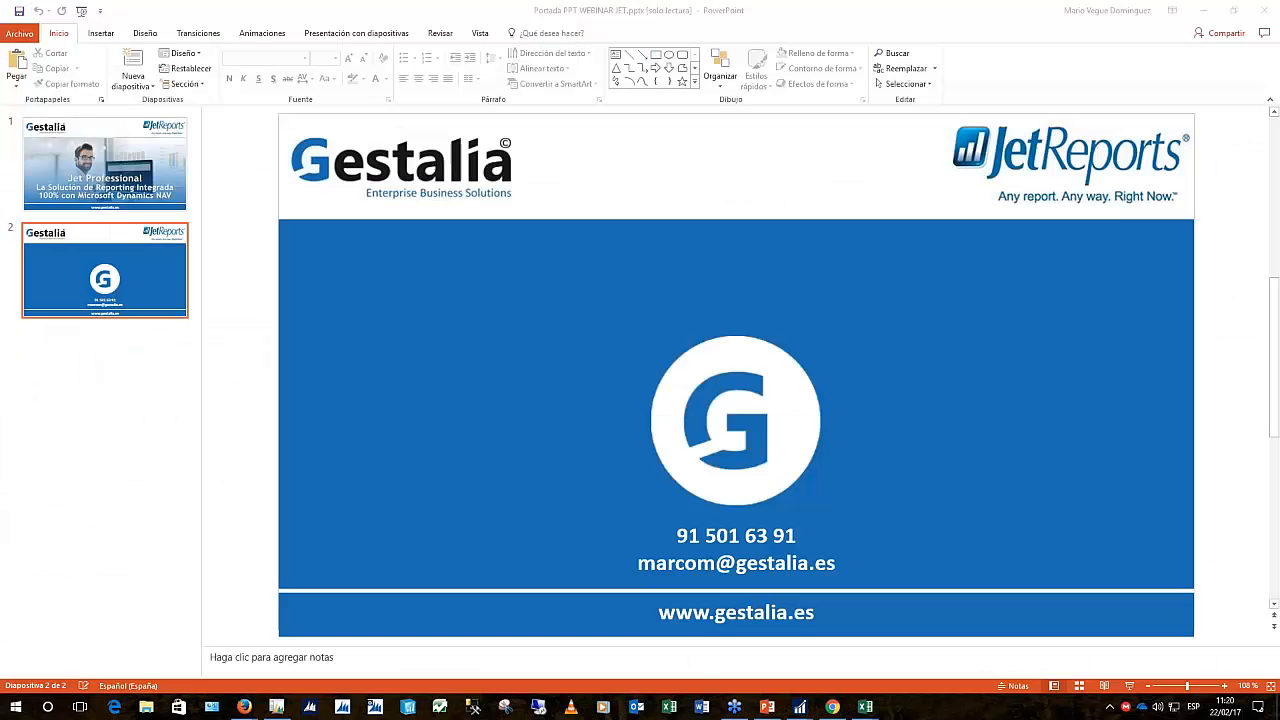
{"action": "key", "text": "super"}
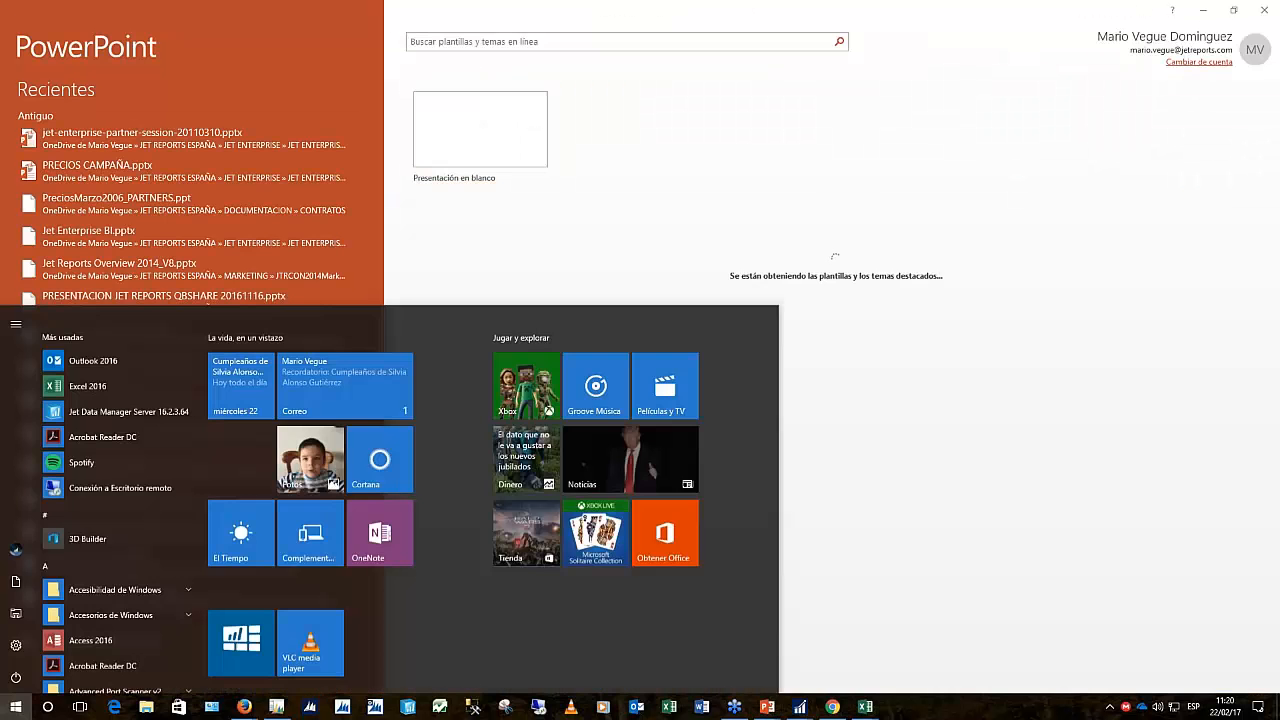
{"action": "type", "text": "power"}
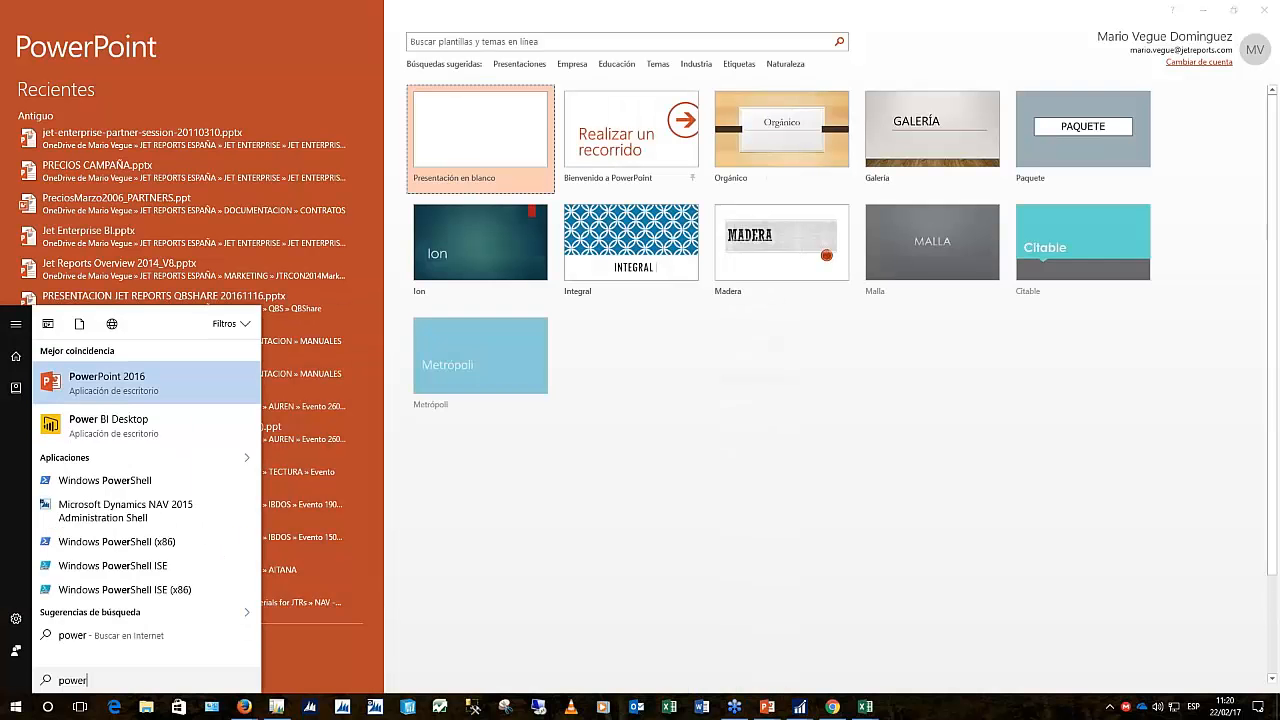
{"action": "key", "text": "Return"}
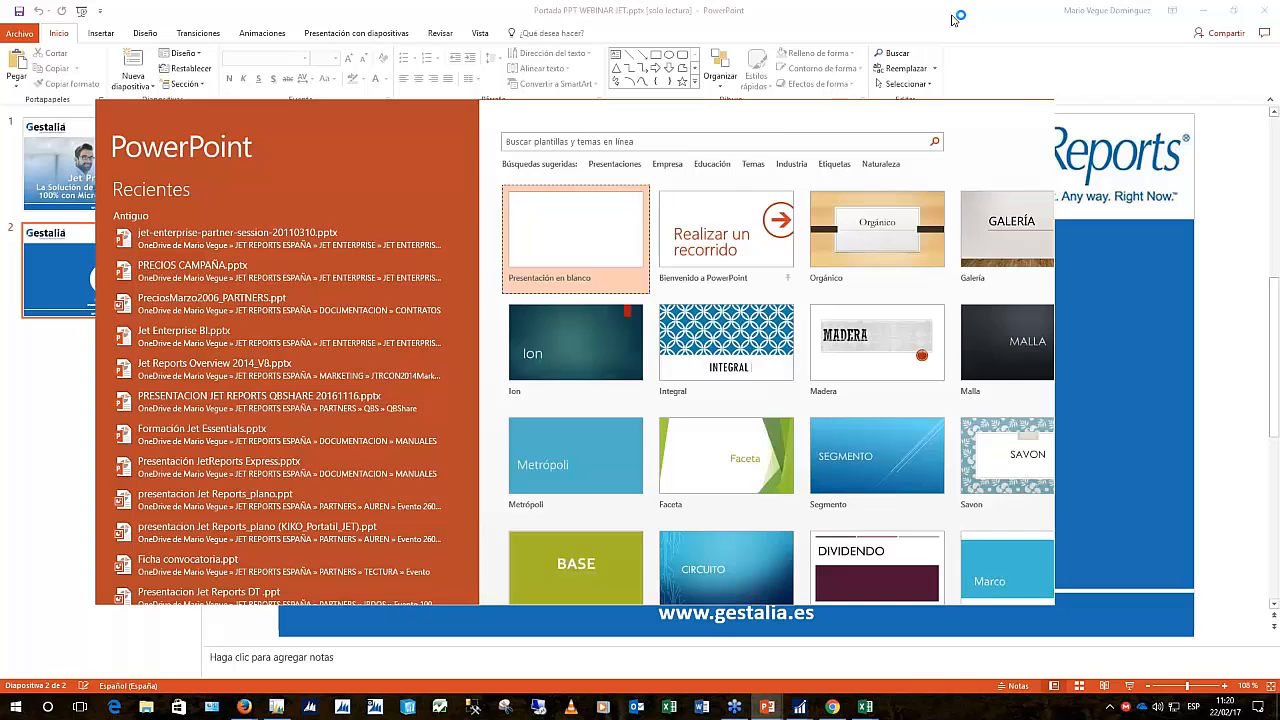
{"action": "left_click", "coordinate": [984, 110]}
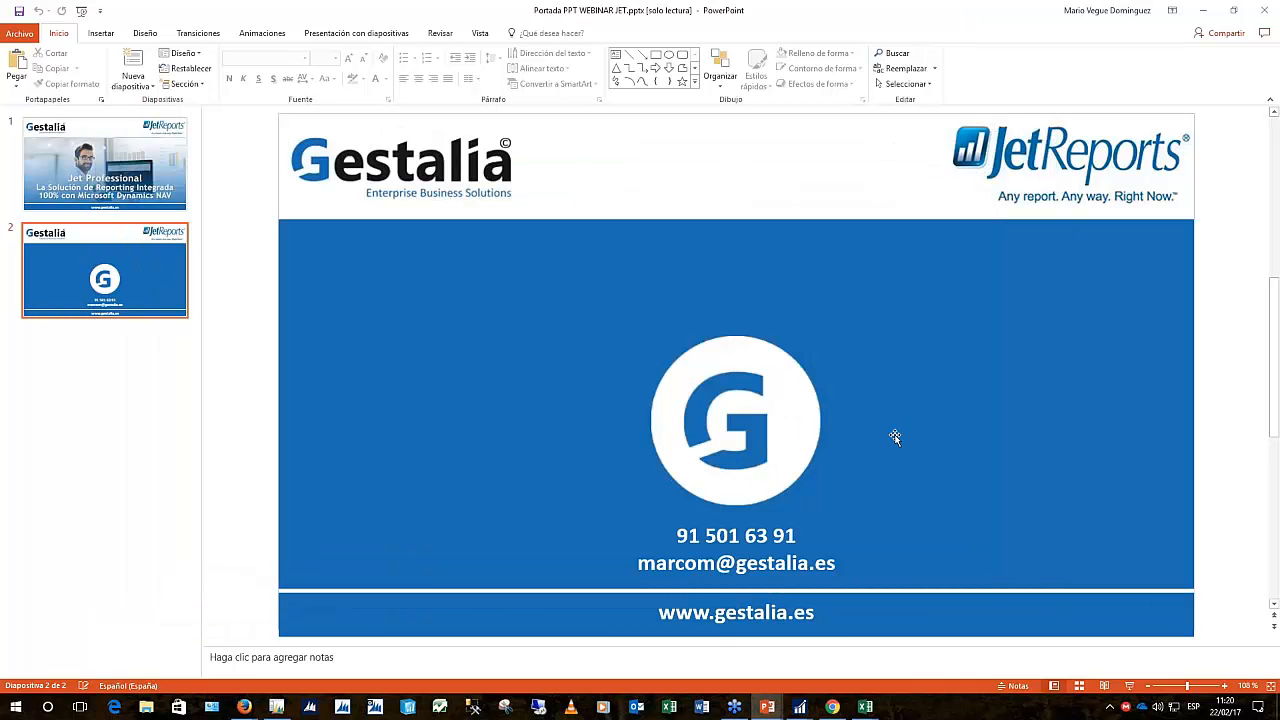
Launch Power BI Desktop from Start search and bring Libro3 back to the front
{"action": "left_click", "coordinate": [17, 708]}
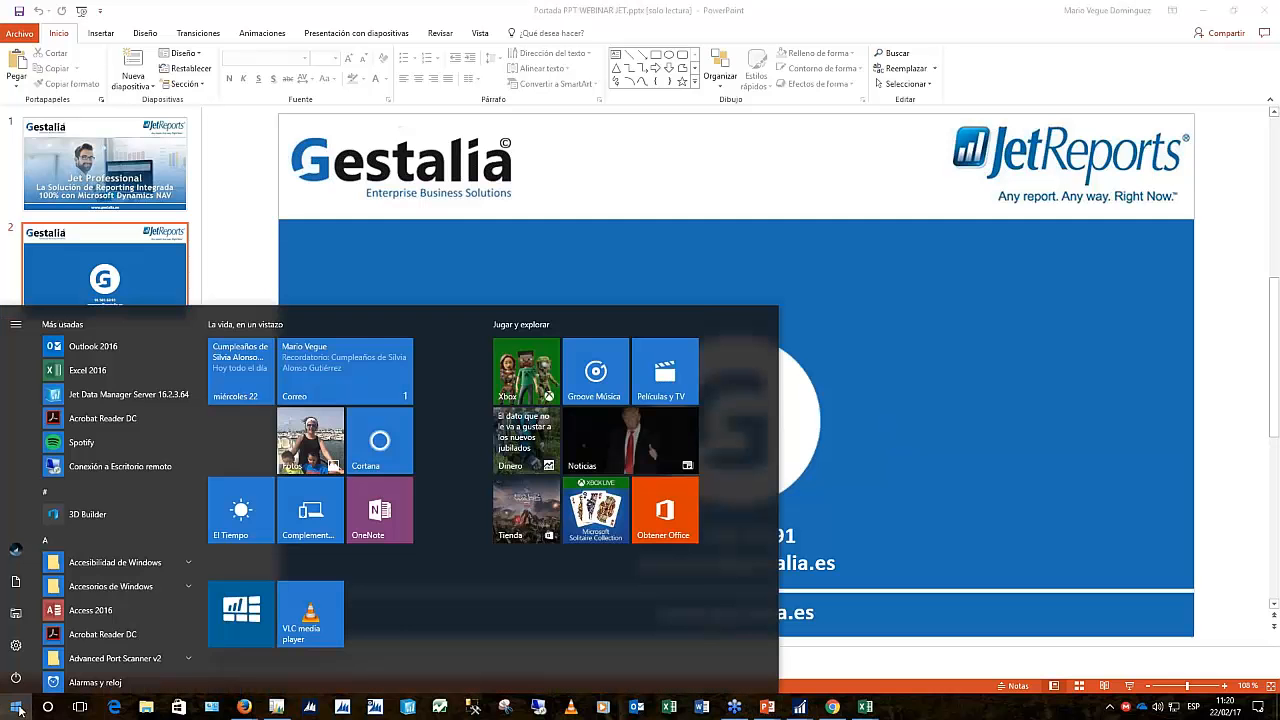
{"action": "type", "text": "po"}
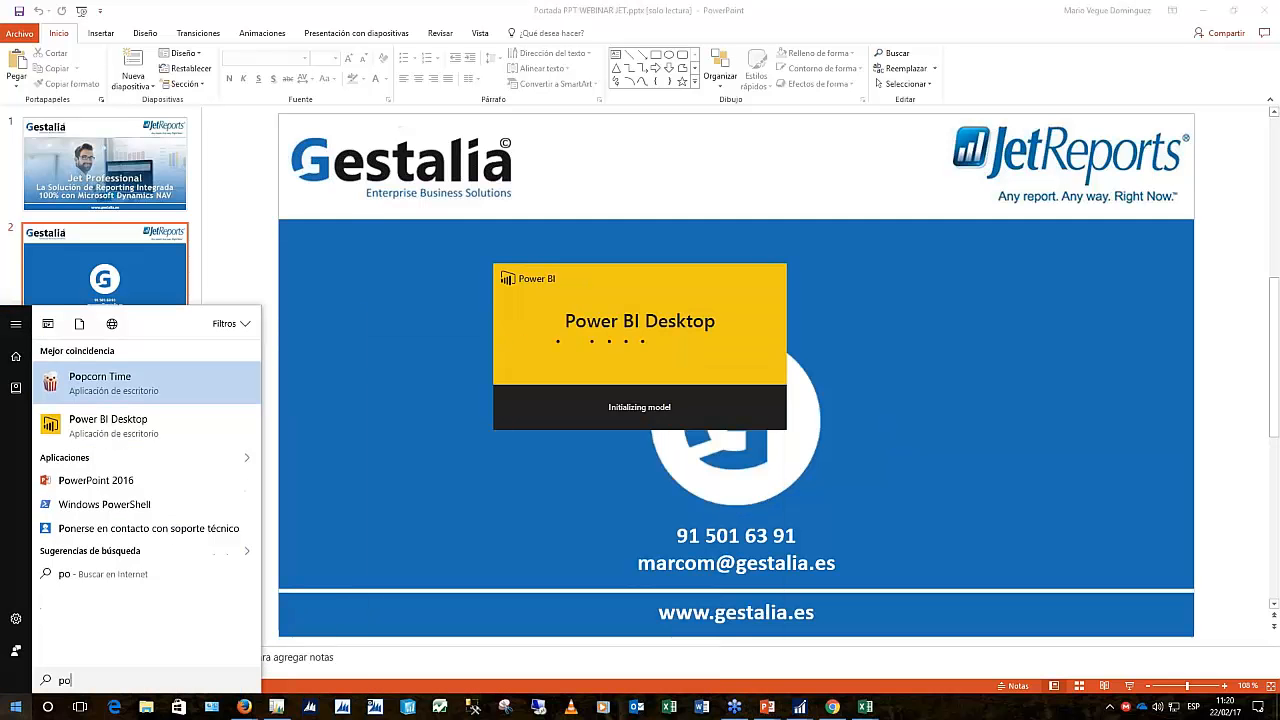
{"action": "type", "text": "wer"}
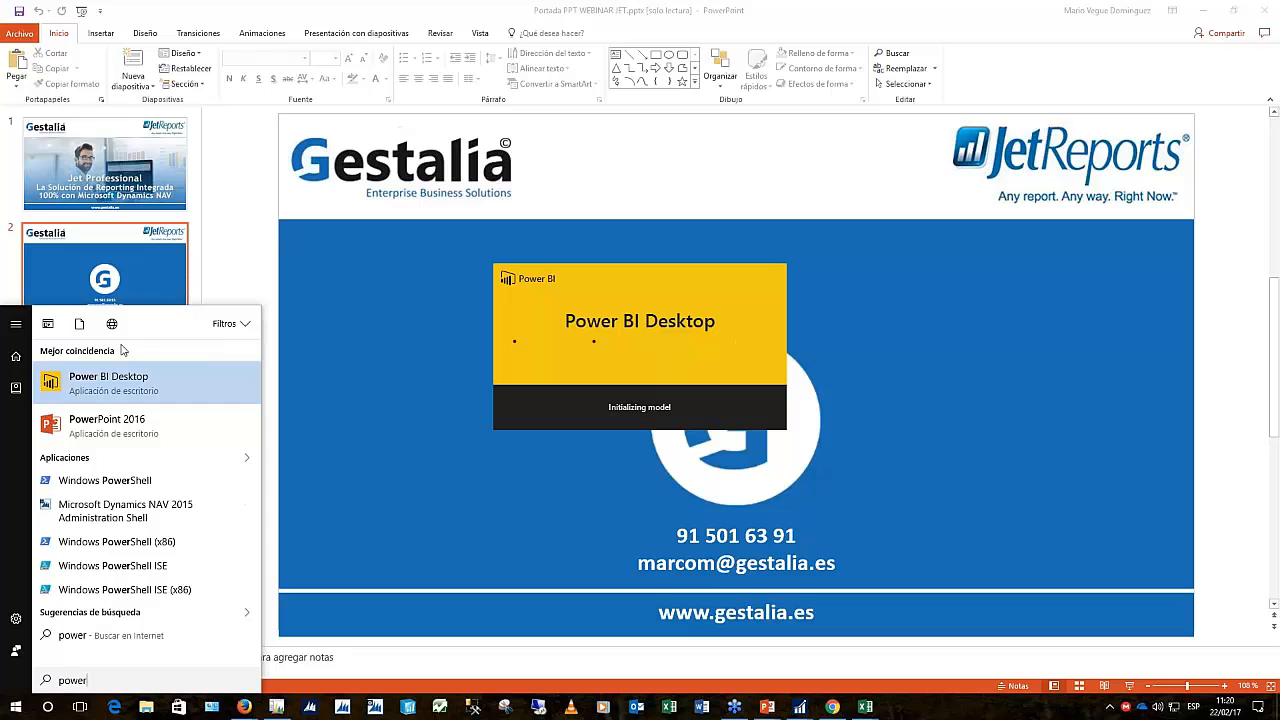
{"action": "left_click", "coordinate": [744, 339]}
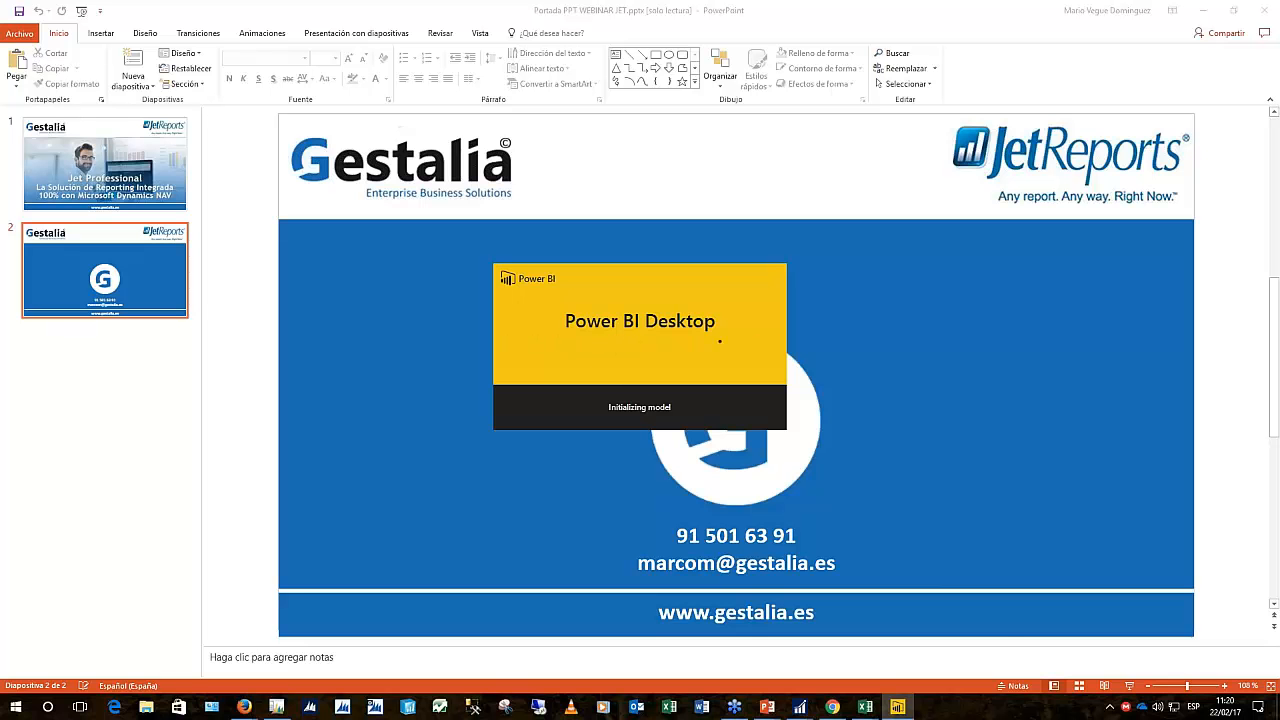
{"action": "mouse_move", "coordinate": [866, 705]}
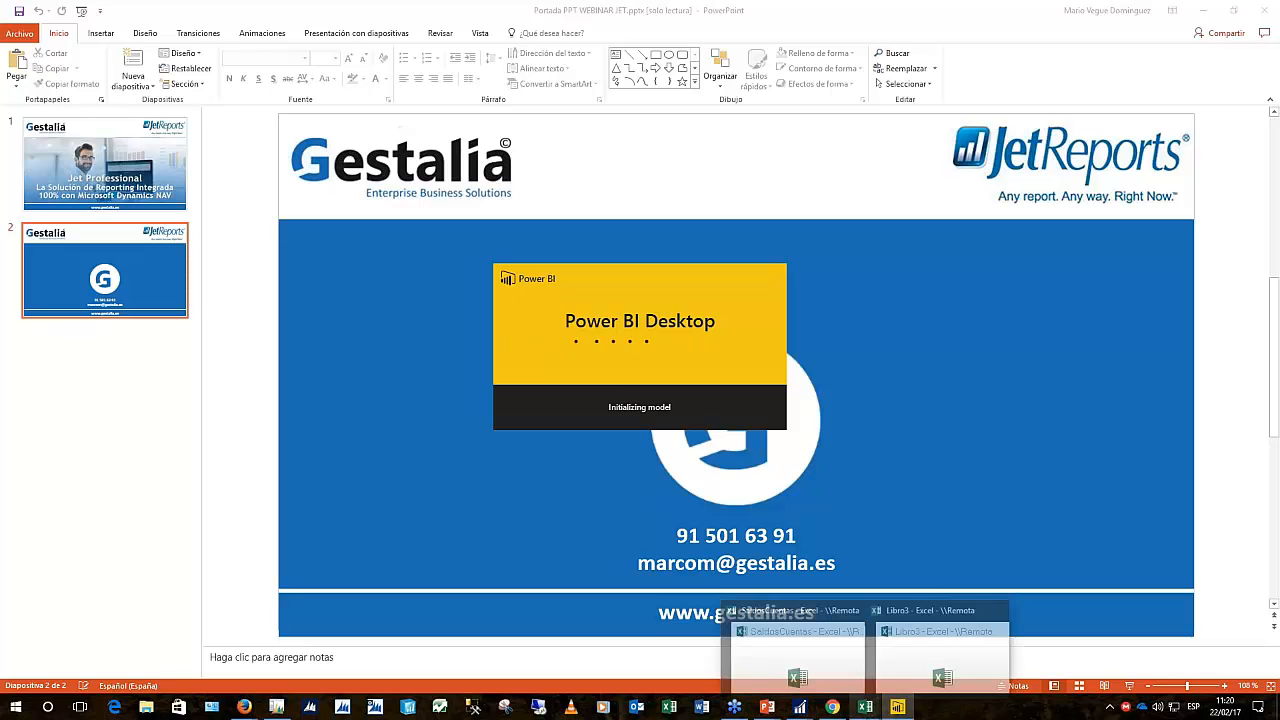
{"action": "left_click", "coordinate": [924, 657]}
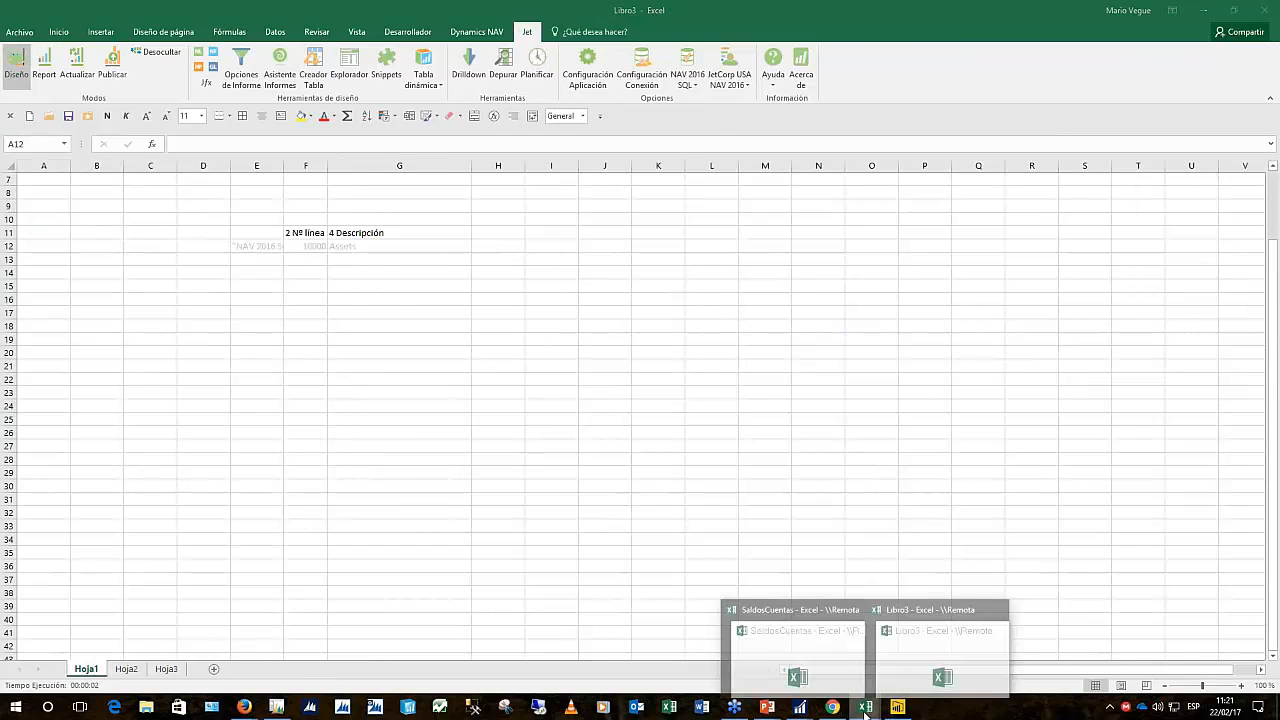
Switch to SaldosCuentas, select the account names in rows 17-22, then switch to Power BI Desktop
{"action": "left_click", "coordinate": [866, 708]}
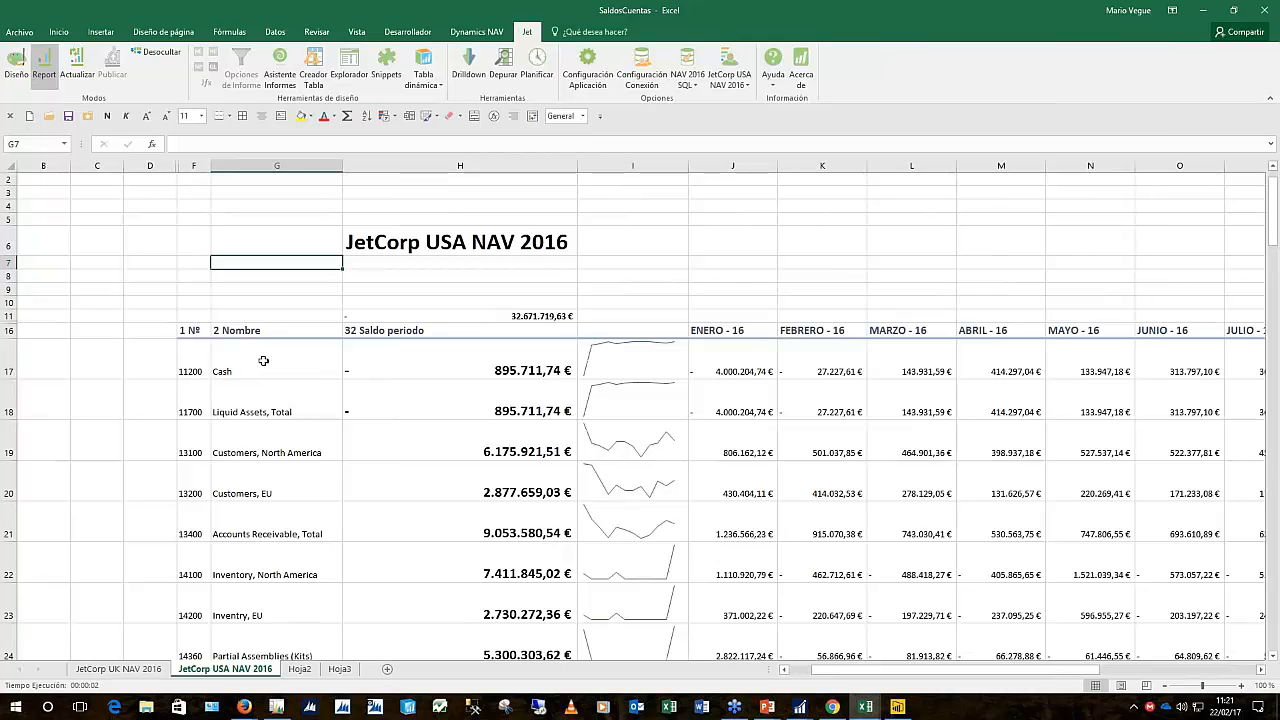
{"action": "left_click_drag", "start_coordinate": [264, 358], "coordinate": [305, 561]}
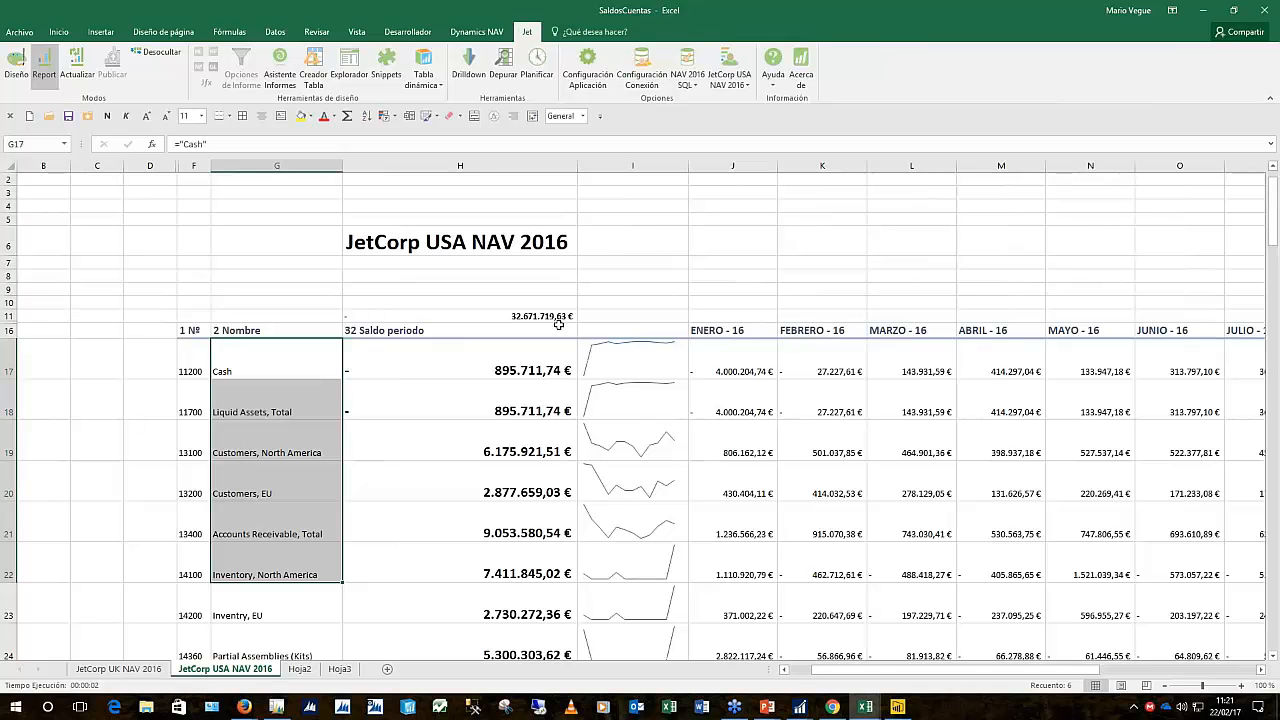
{"action": "left_click", "coordinate": [906, 710]}
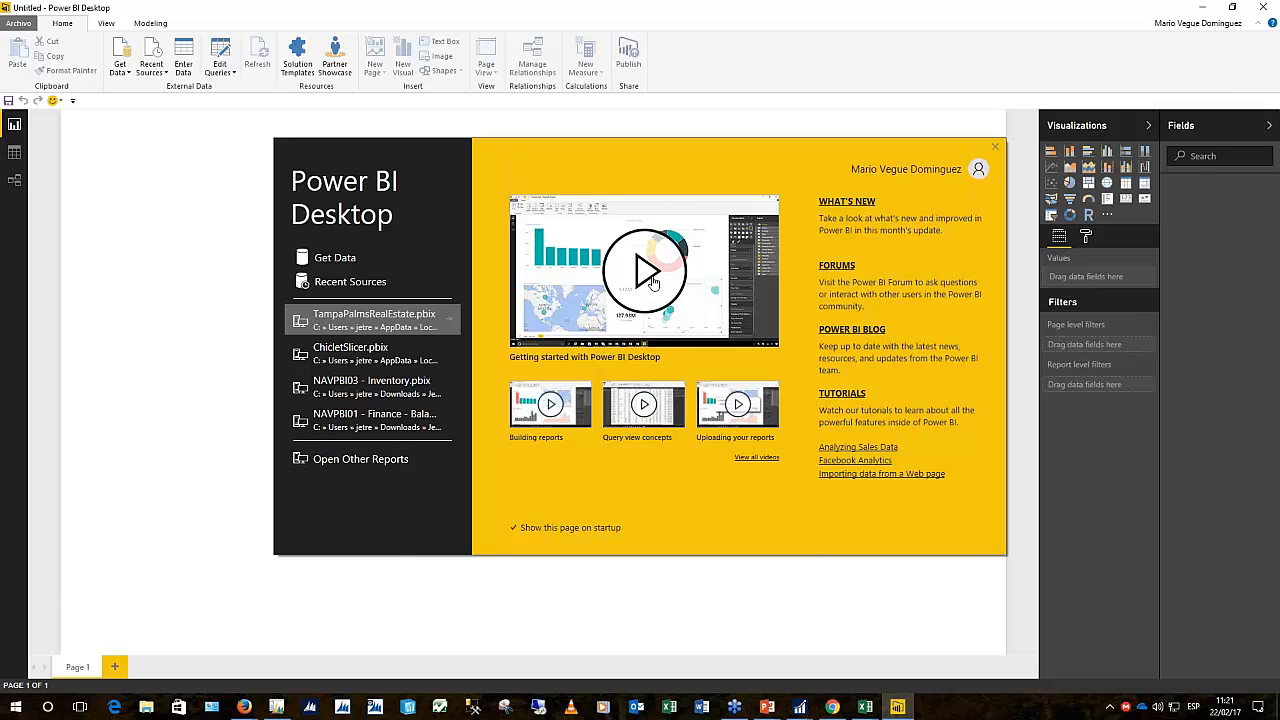
Connect Power BI to SQL Server 'servidor\sql2014_je' via Get Data and browse its databases
{"action": "left_click", "coordinate": [345, 262]}
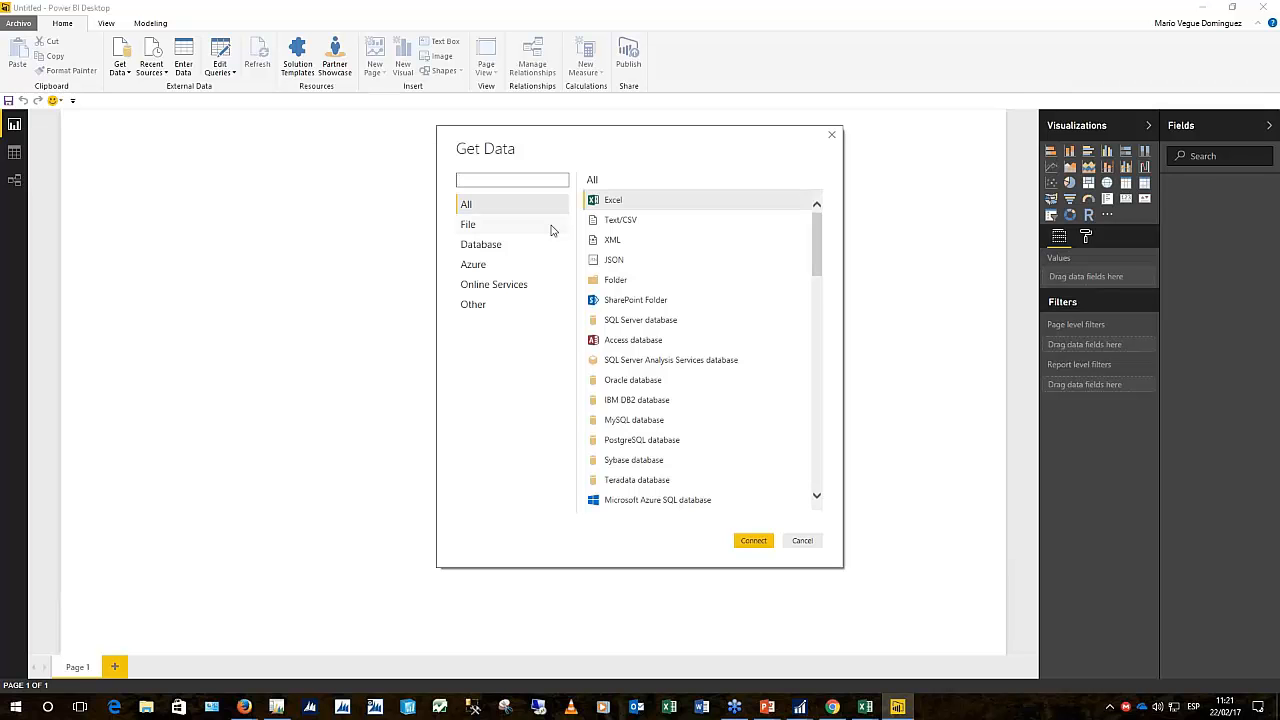
{"action": "left_click_drag", "start_coordinate": [813, 243], "coordinate": [829, 223]}
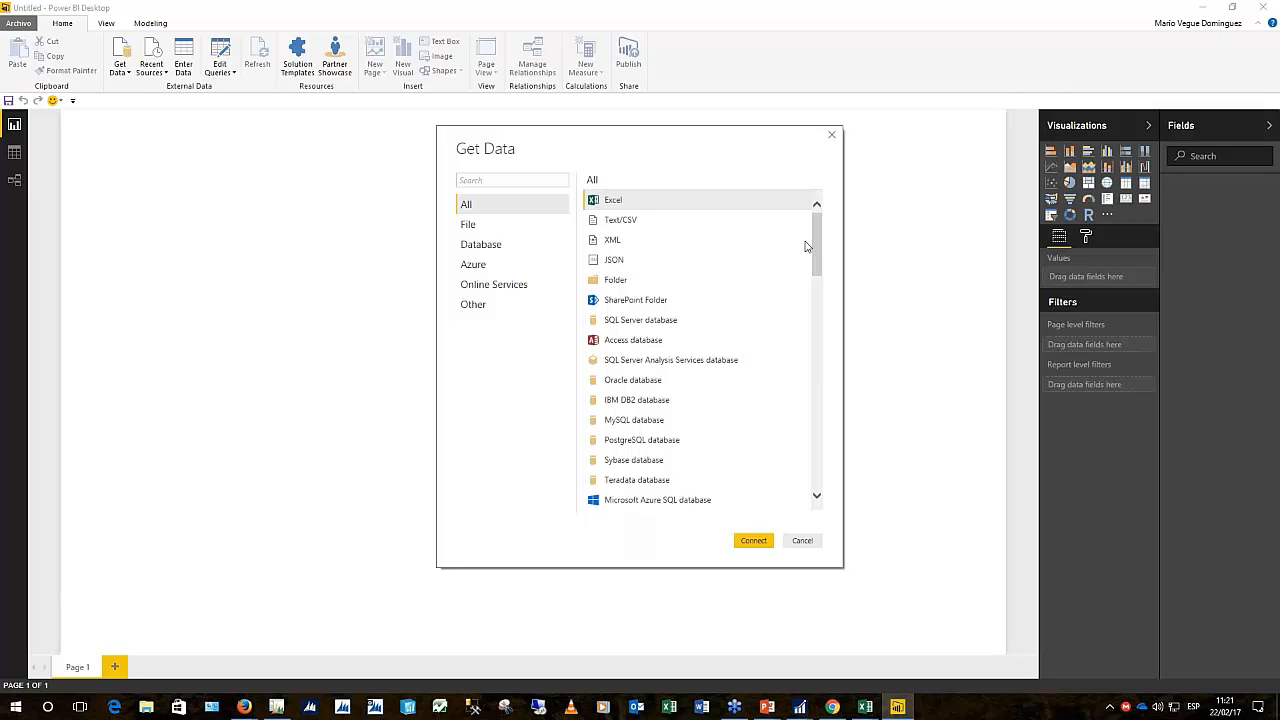
{"action": "left_click", "coordinate": [656, 326]}
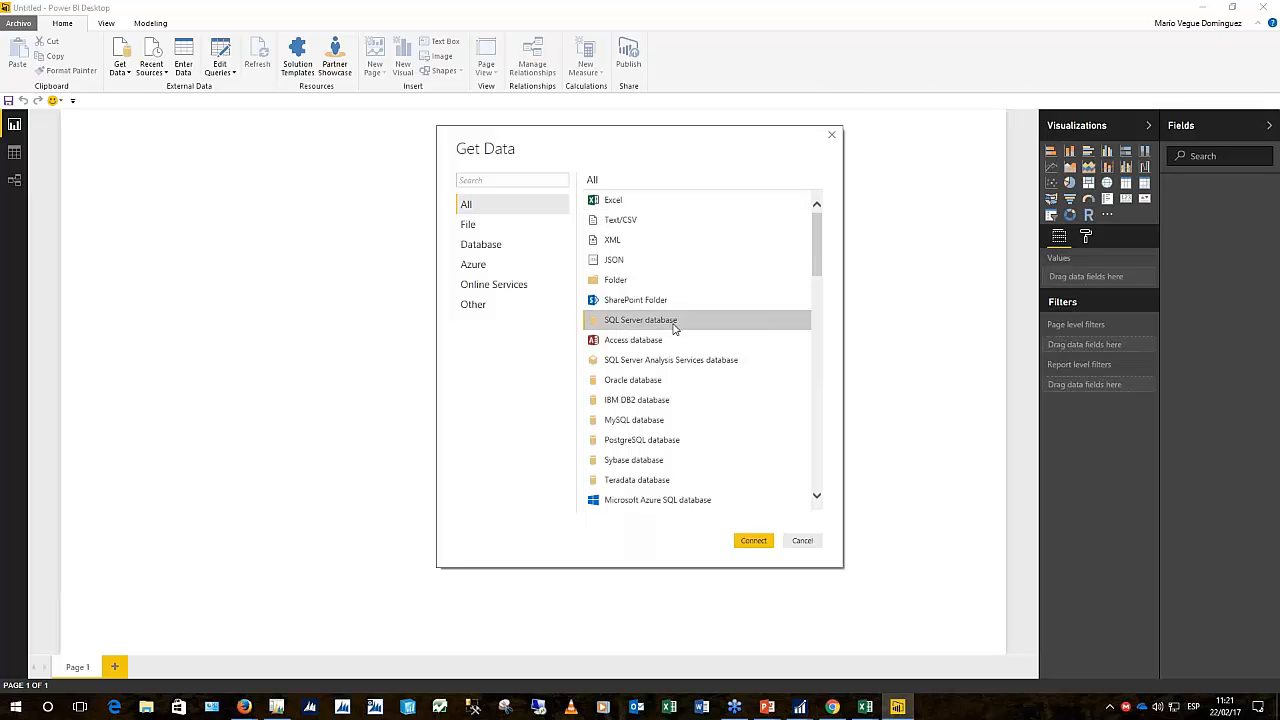
{"action": "left_click", "coordinate": [750, 540]}
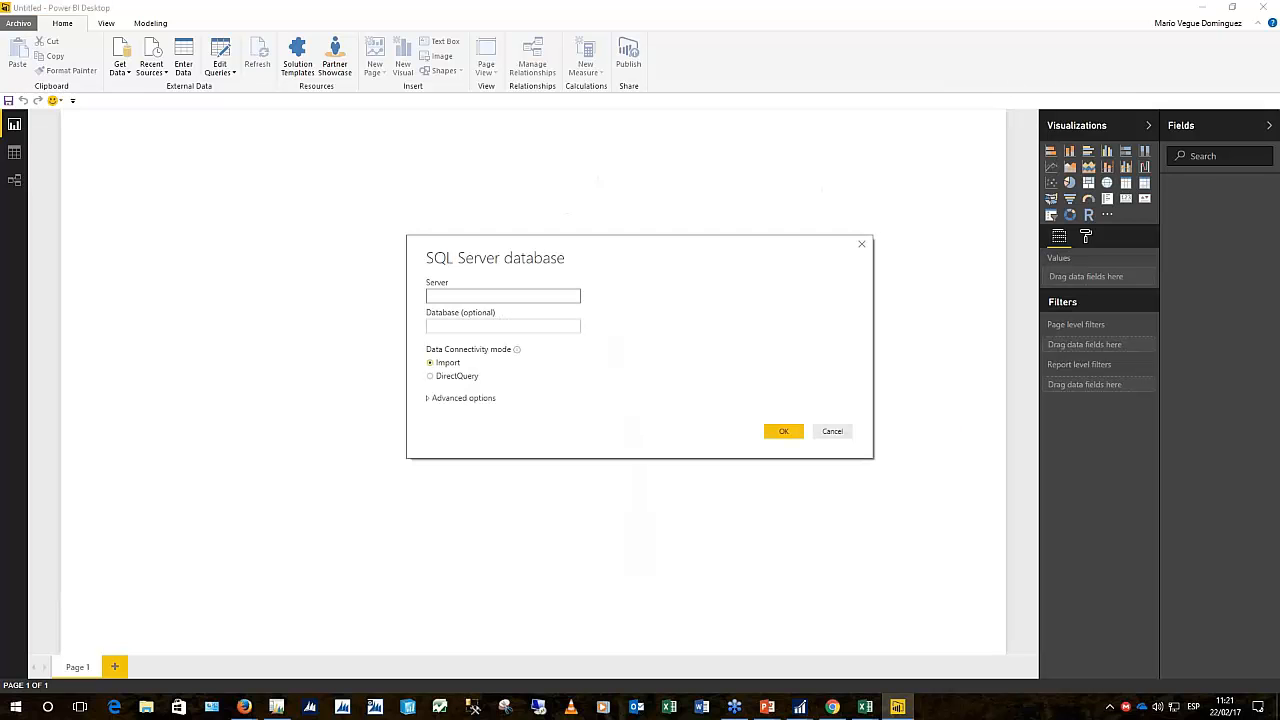
{"action": "type", "text": "servidor\\sql2"}
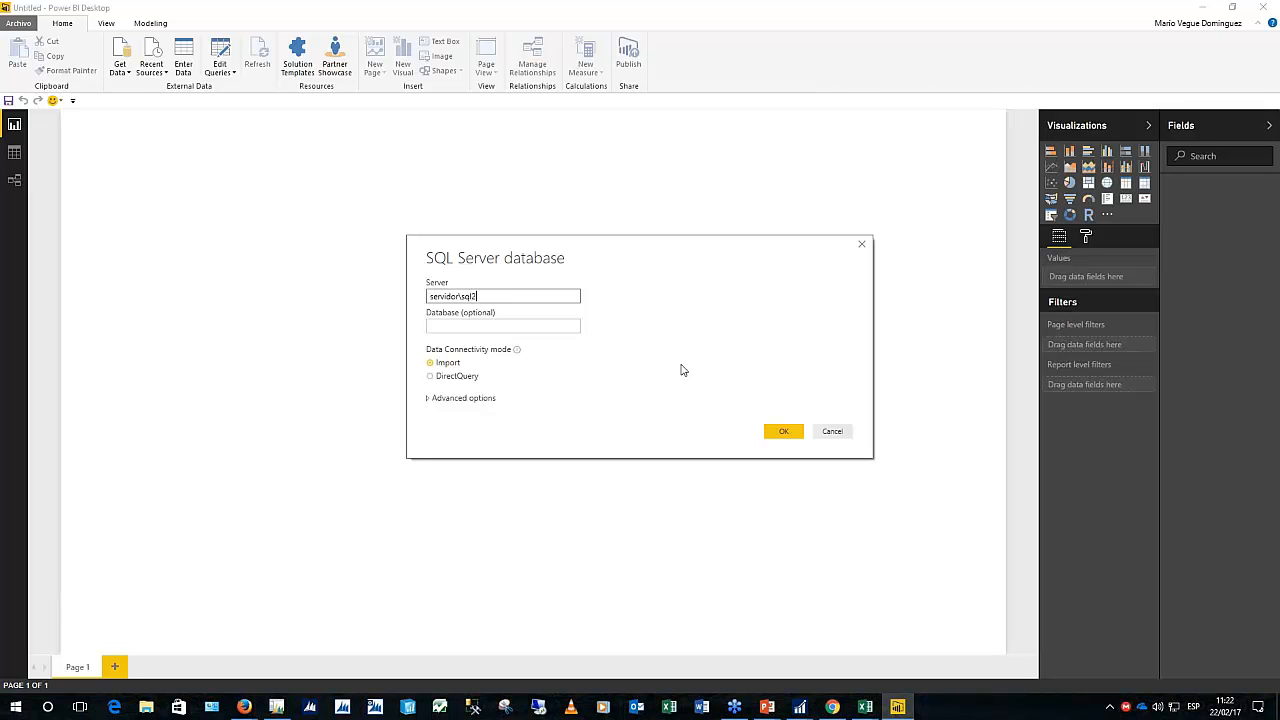
{"action": "type", "text": "014_jet"}
{"action": "left_click", "coordinate": [790, 431]}
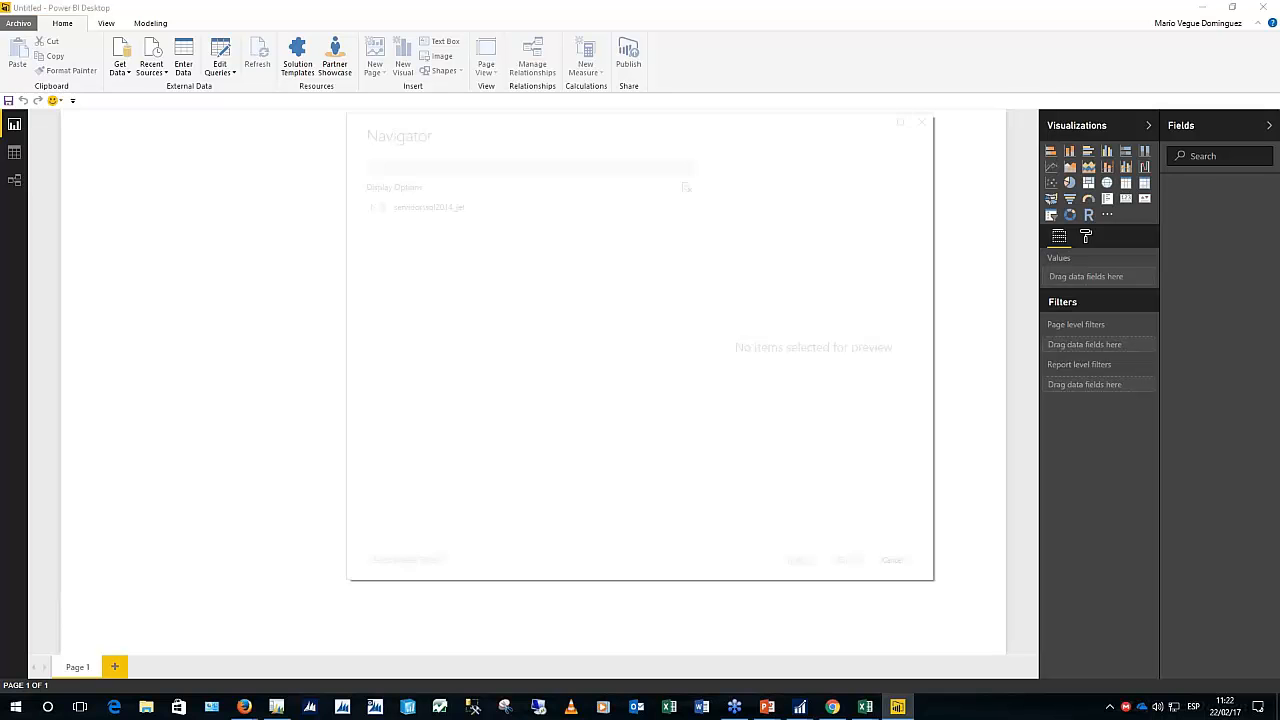
{"action": "scroll", "coordinate": [588, 320], "scroll_direction": "down", "scroll_amount": 5}
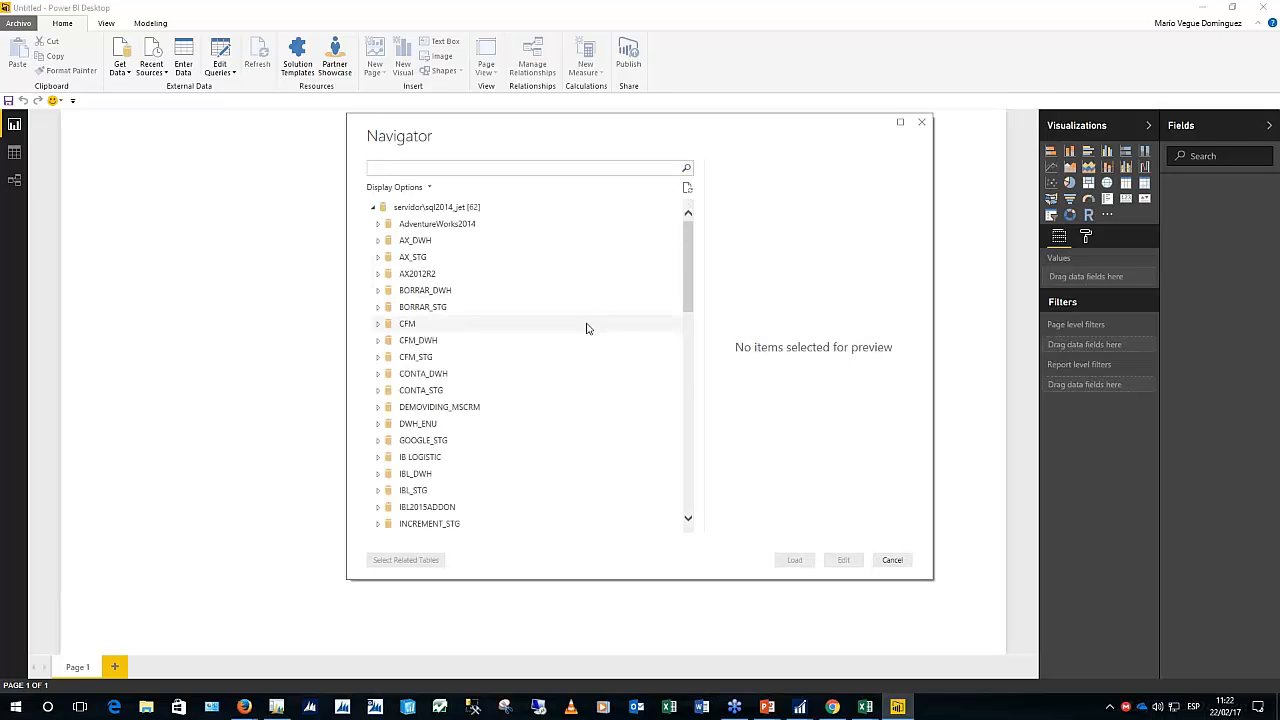
In SaldosCuentas, review the Jet Conexión settings for JetCorp Demo 2016, cancel, and return to Power BI
{"action": "mouse_move", "coordinate": [865, 706]}
{"action": "mouse_move", "coordinate": [894, 654]}
{"action": "left_click", "coordinate": [831, 652]}
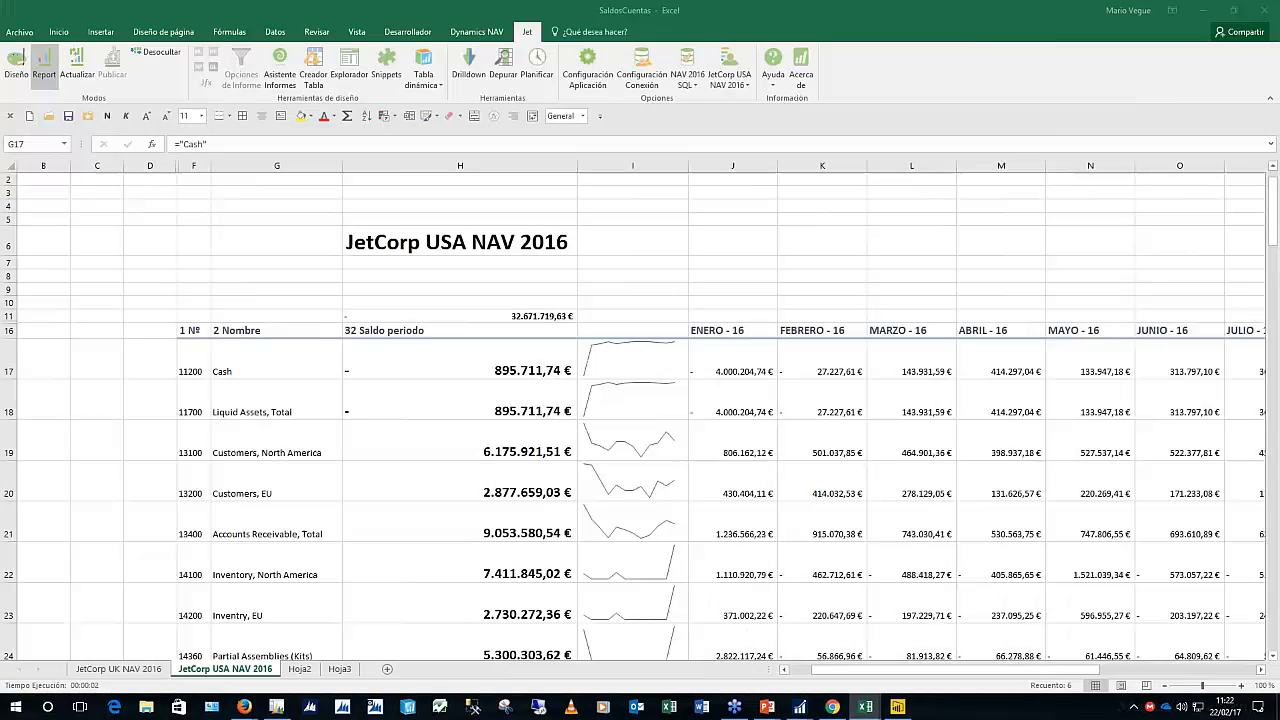
{"action": "left_click", "coordinate": [647, 80]}
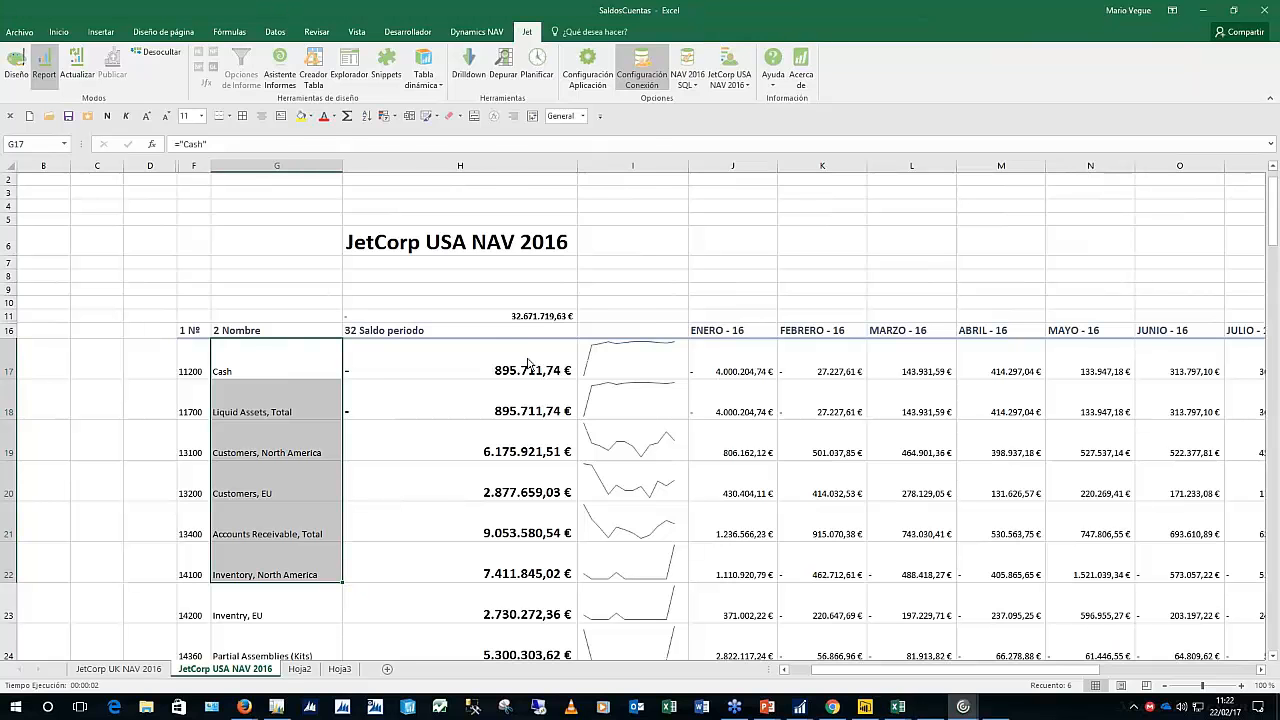
{"action": "left_click", "coordinate": [250, 181]}
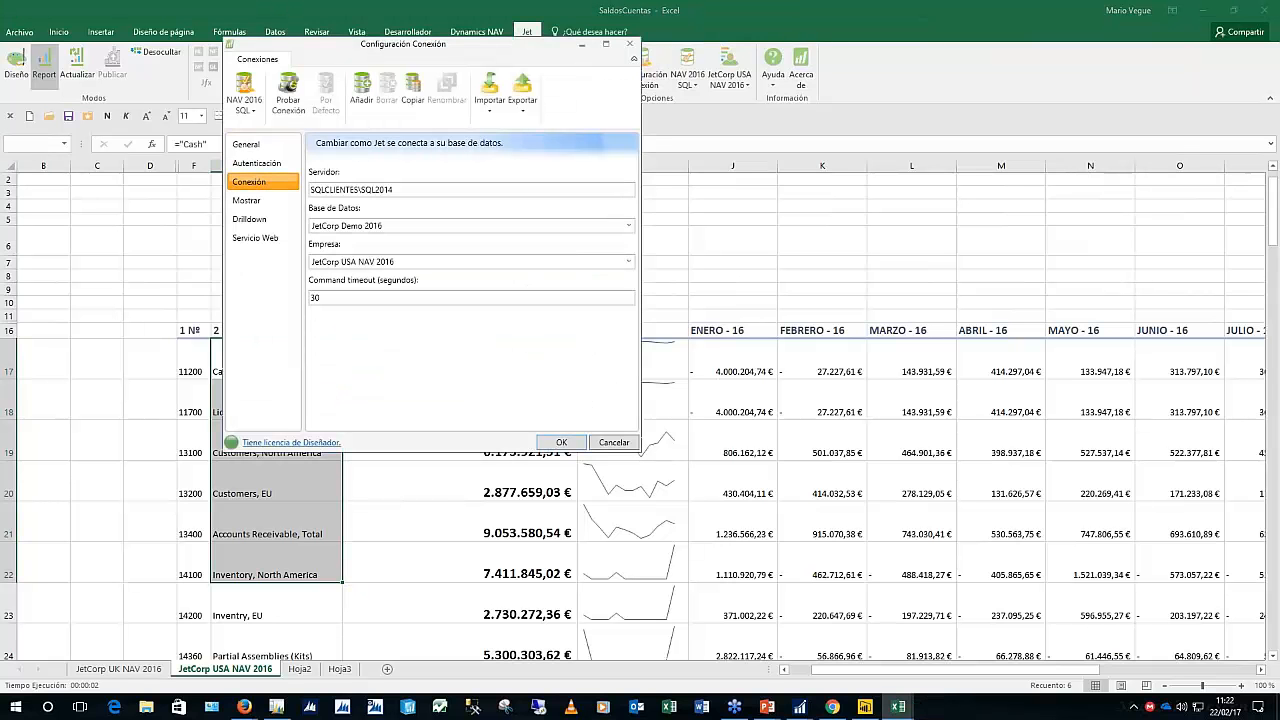
{"action": "left_click", "coordinate": [614, 442]}
{"action": "left_click", "coordinate": [865, 707]}
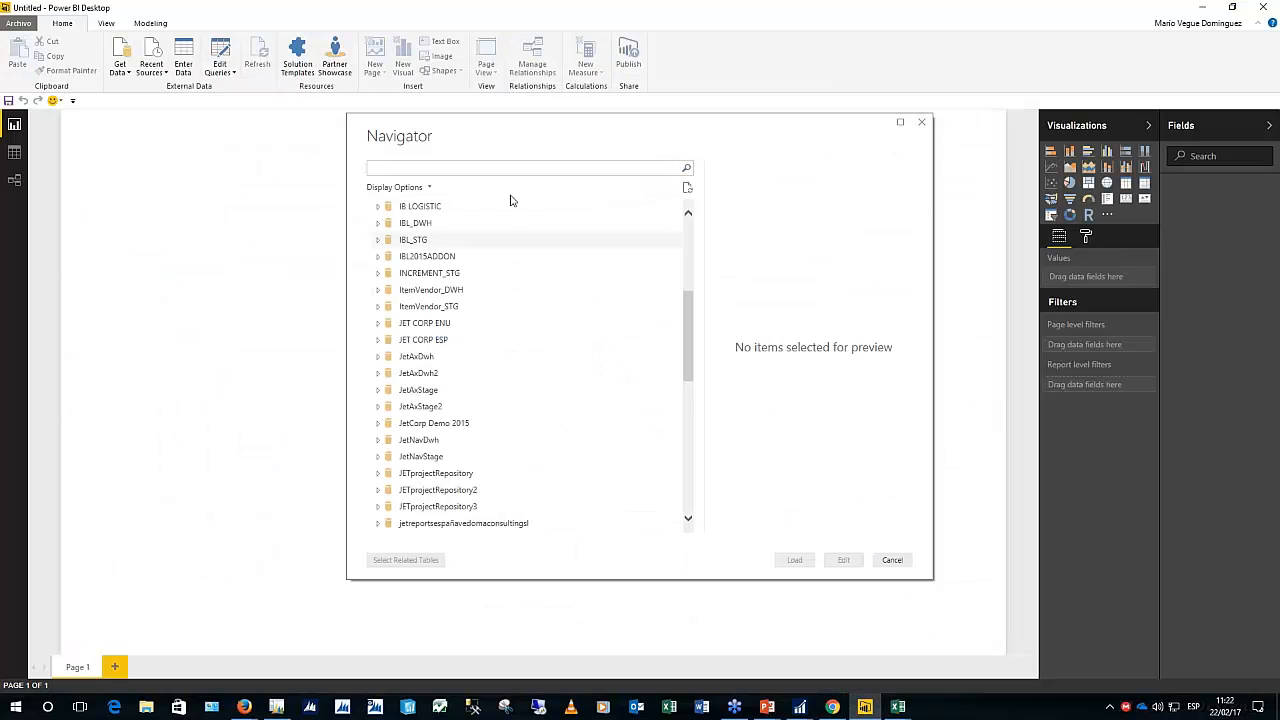
Expand JetCorp Demo 2015 in Navigator, browse its tables, and cancel without loading any
{"action": "left_click", "coordinate": [583, 423]}
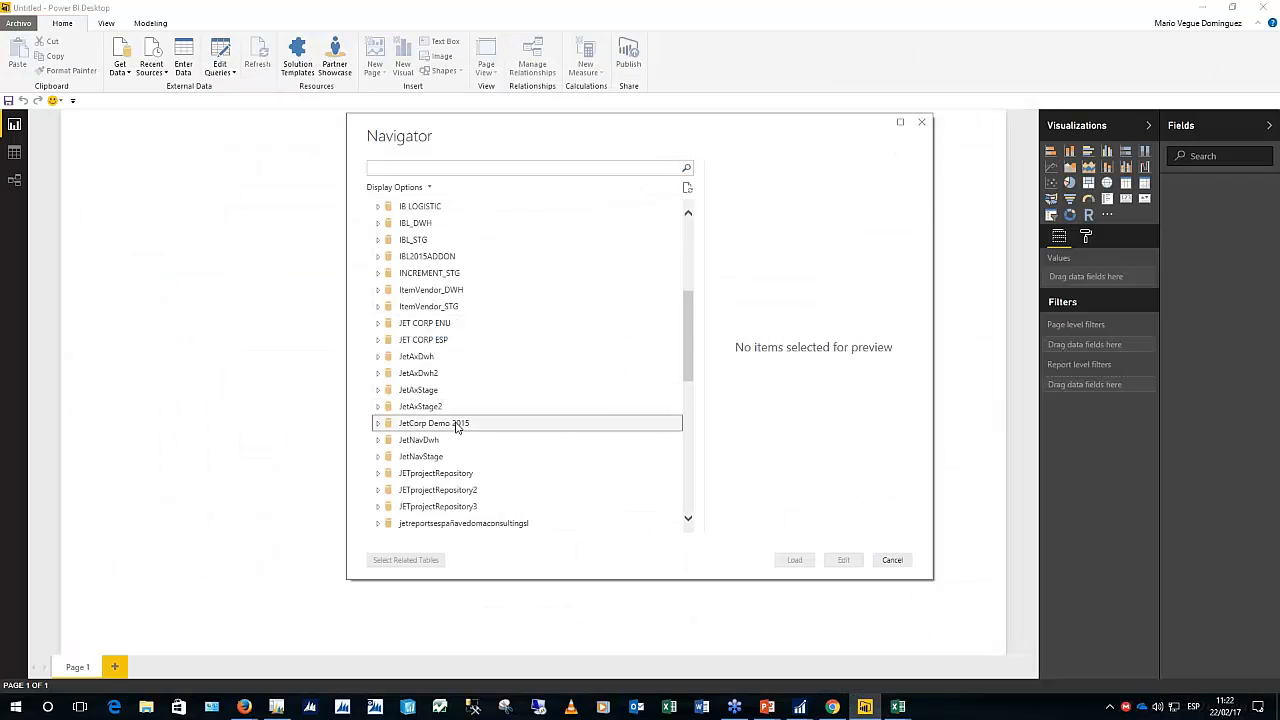
{"action": "scroll", "coordinate": [597, 400], "scroll_direction": "down", "scroll_amount": 3}
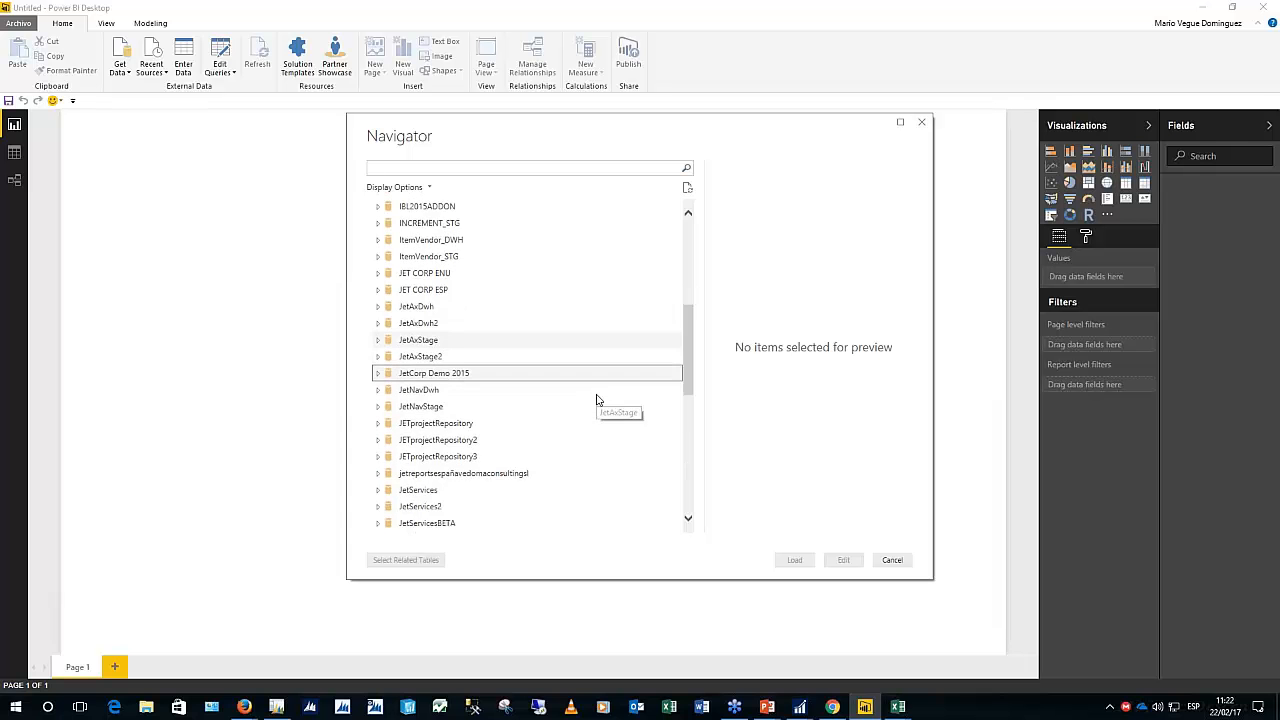
{"action": "scroll", "coordinate": [590, 406], "scroll_direction": "down", "scroll_amount": 2}
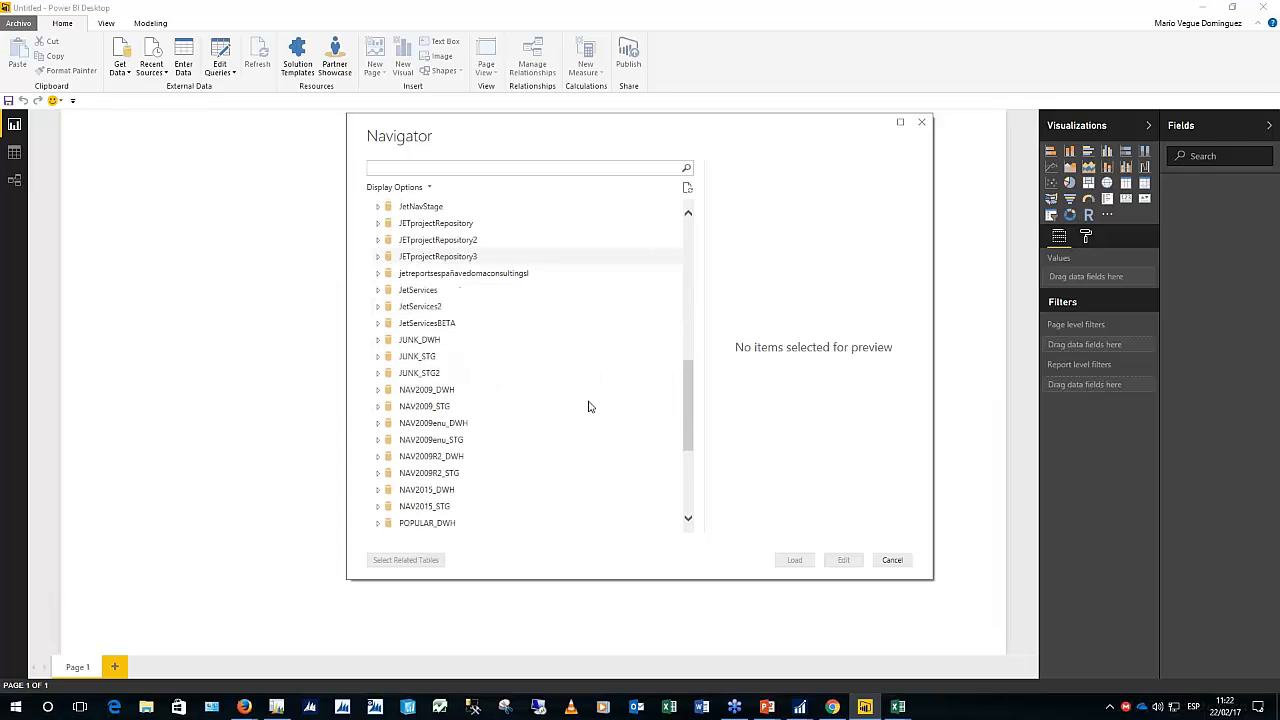
{"action": "scroll", "coordinate": [589, 406], "scroll_direction": "down", "scroll_amount": 1}
{"action": "scroll", "coordinate": [589, 406], "scroll_direction": "down", "scroll_amount": 4}
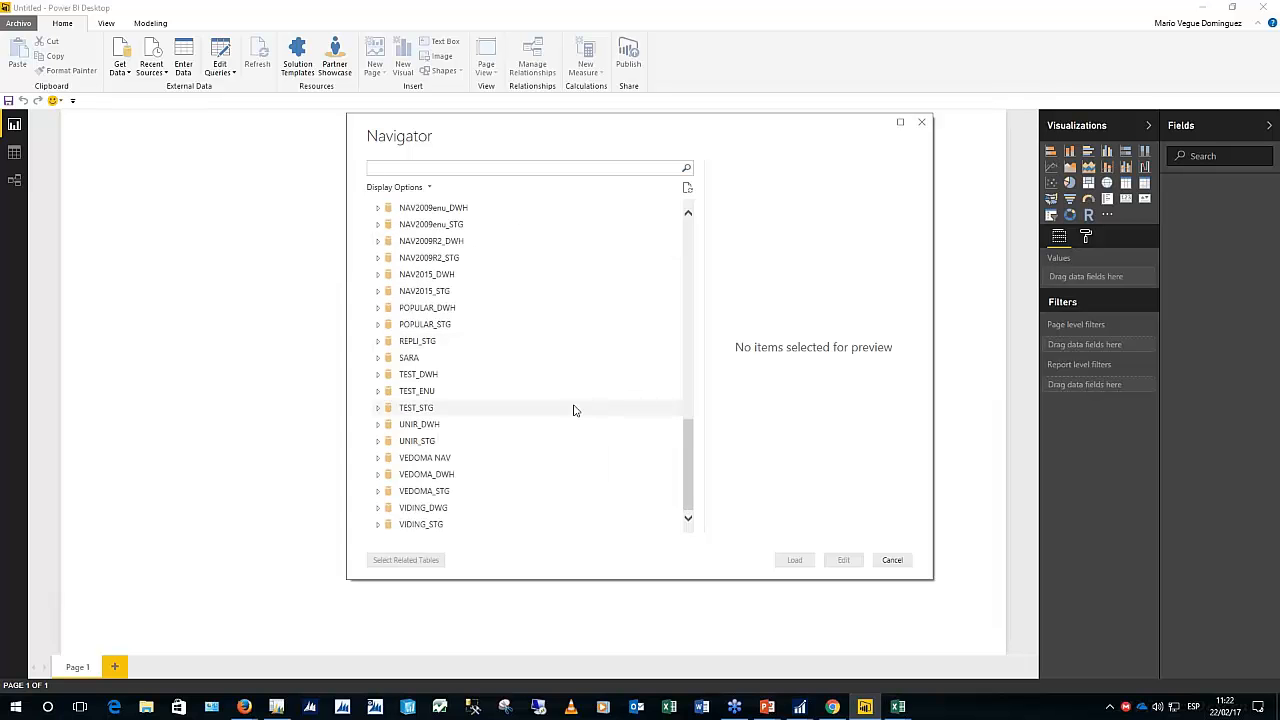
{"action": "scroll", "coordinate": [543, 323], "scroll_direction": "up", "scroll_amount": 7}
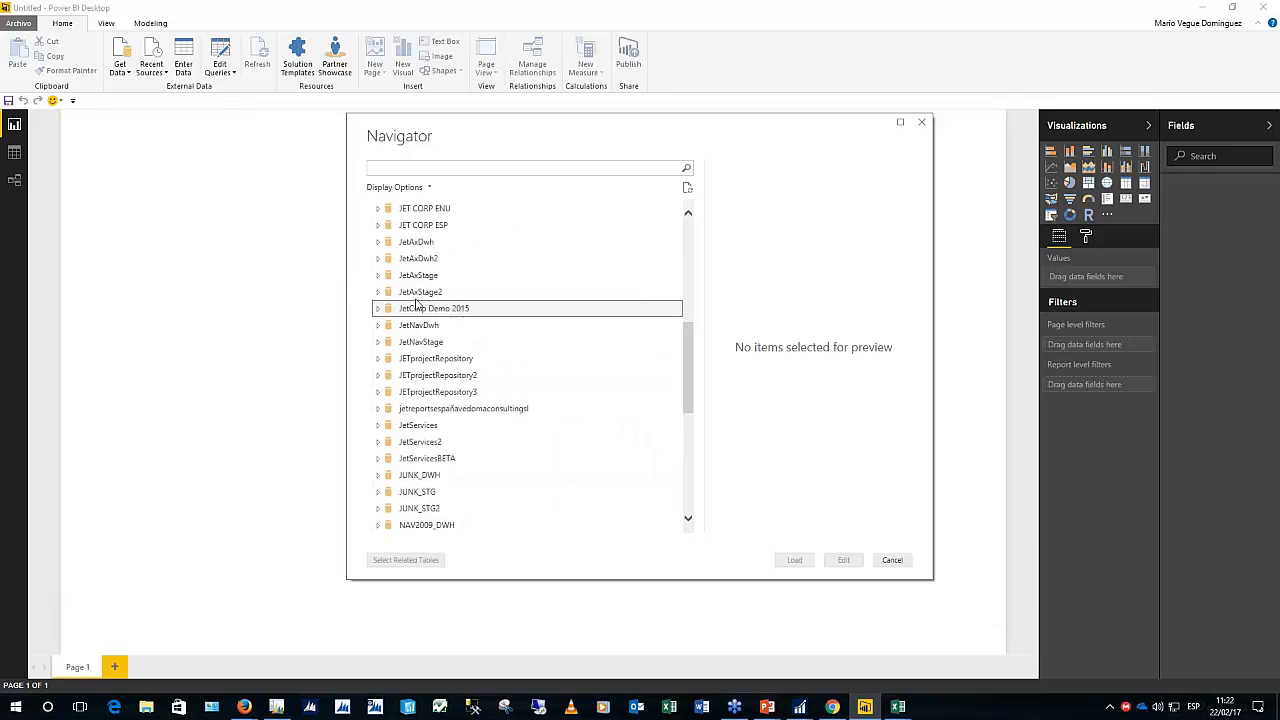
{"action": "left_click", "coordinate": [384, 311]}
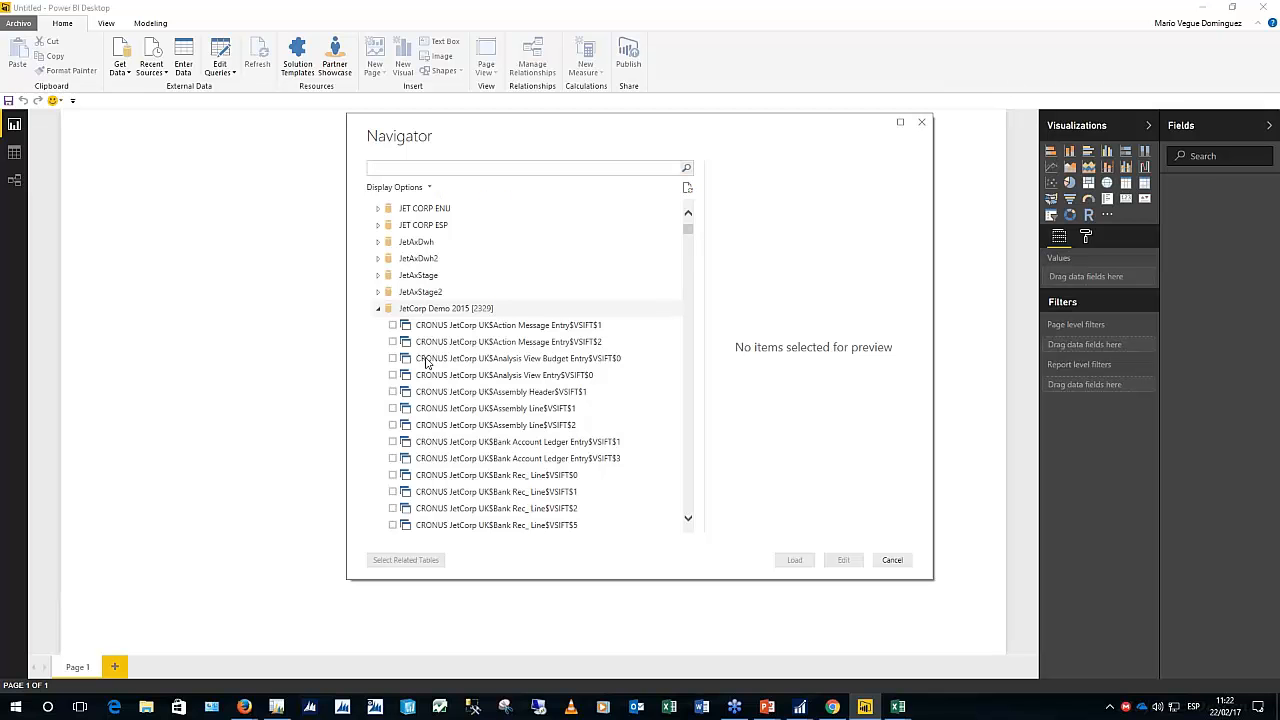
{"action": "scroll", "coordinate": [572, 318], "scroll_direction": "down", "scroll_amount": 10}
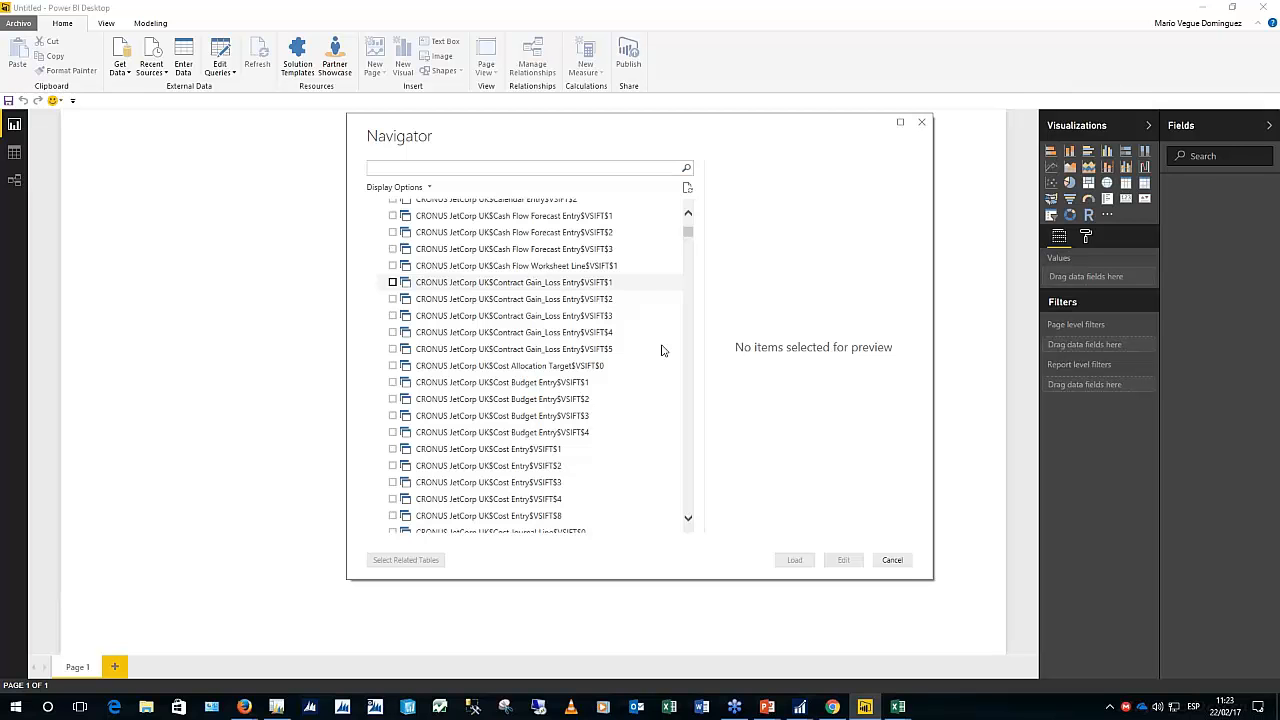
{"action": "left_click", "coordinate": [900, 561]}
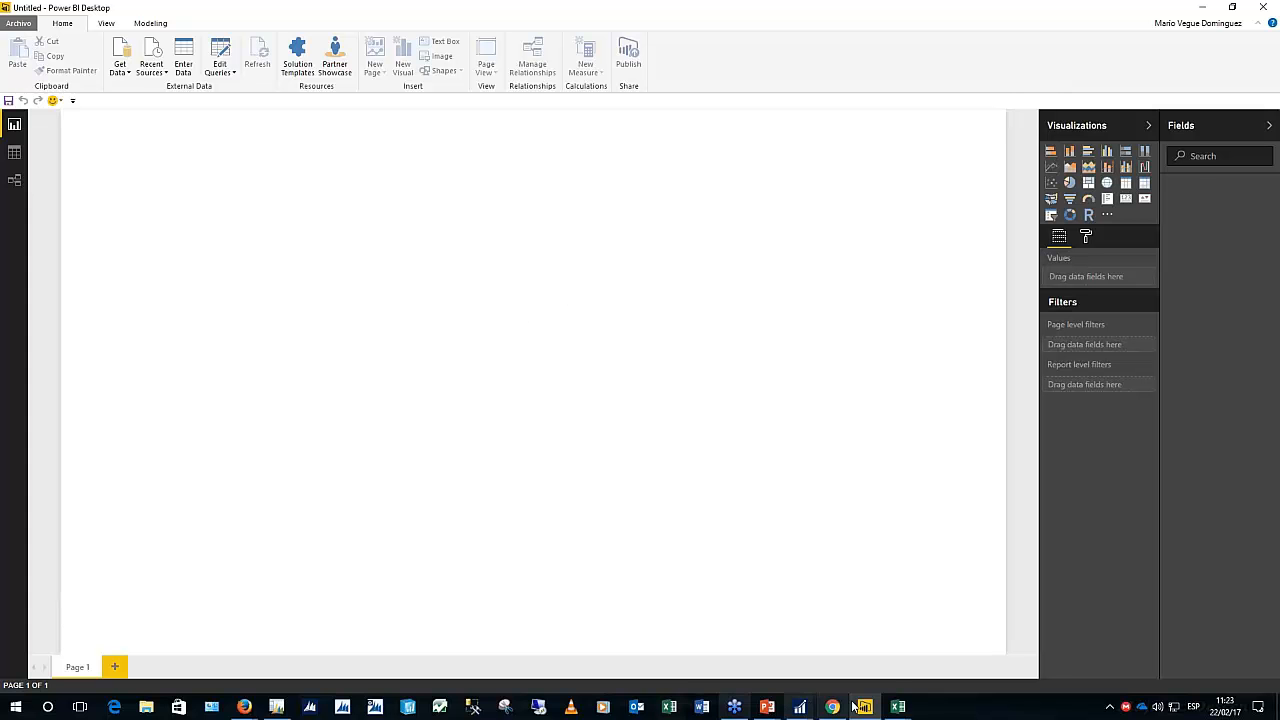
Switch back to the SaldosCuentas Excel workbook
{"action": "mouse_move", "coordinate": [901, 707]}
{"action": "left_click", "coordinate": [975, 650]}
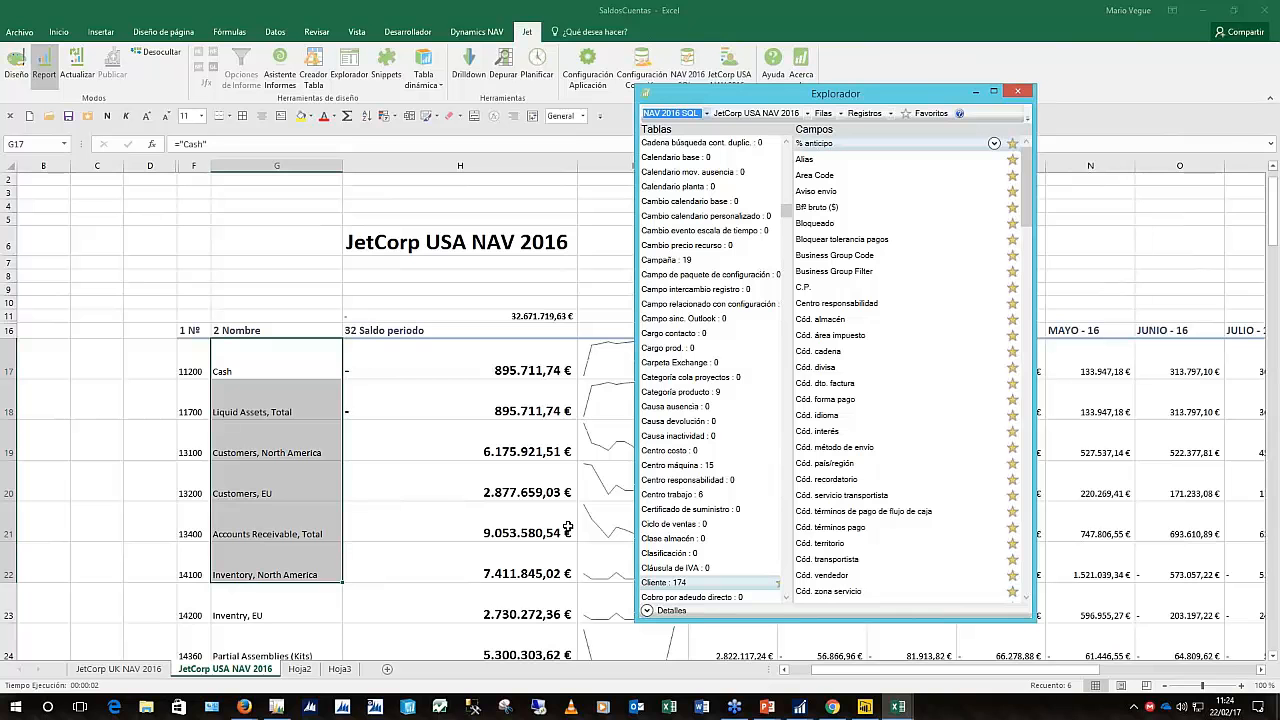
Launch IIS Manager and open the Jet Web Portal site under SERVIDOR > Sitios
{"action": "left_click", "coordinate": [24, 706]}
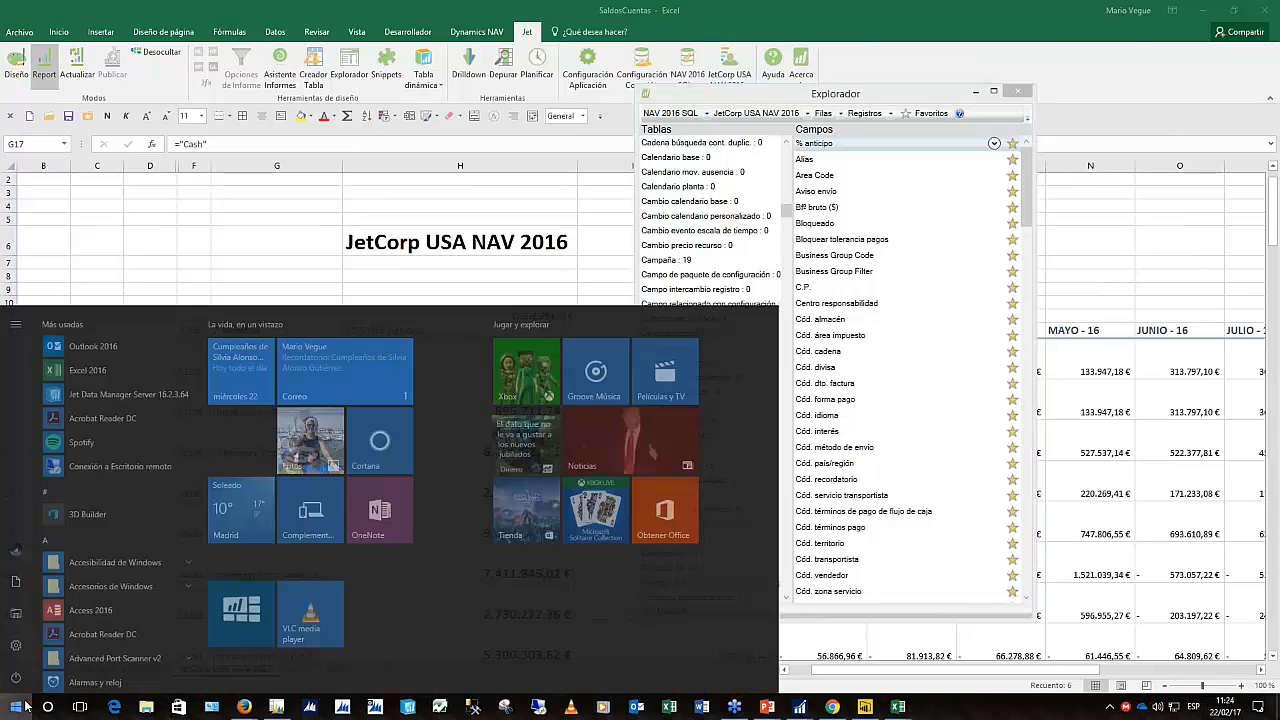
{"action": "type", "text": "iis"}
{"action": "key", "text": "Return"}
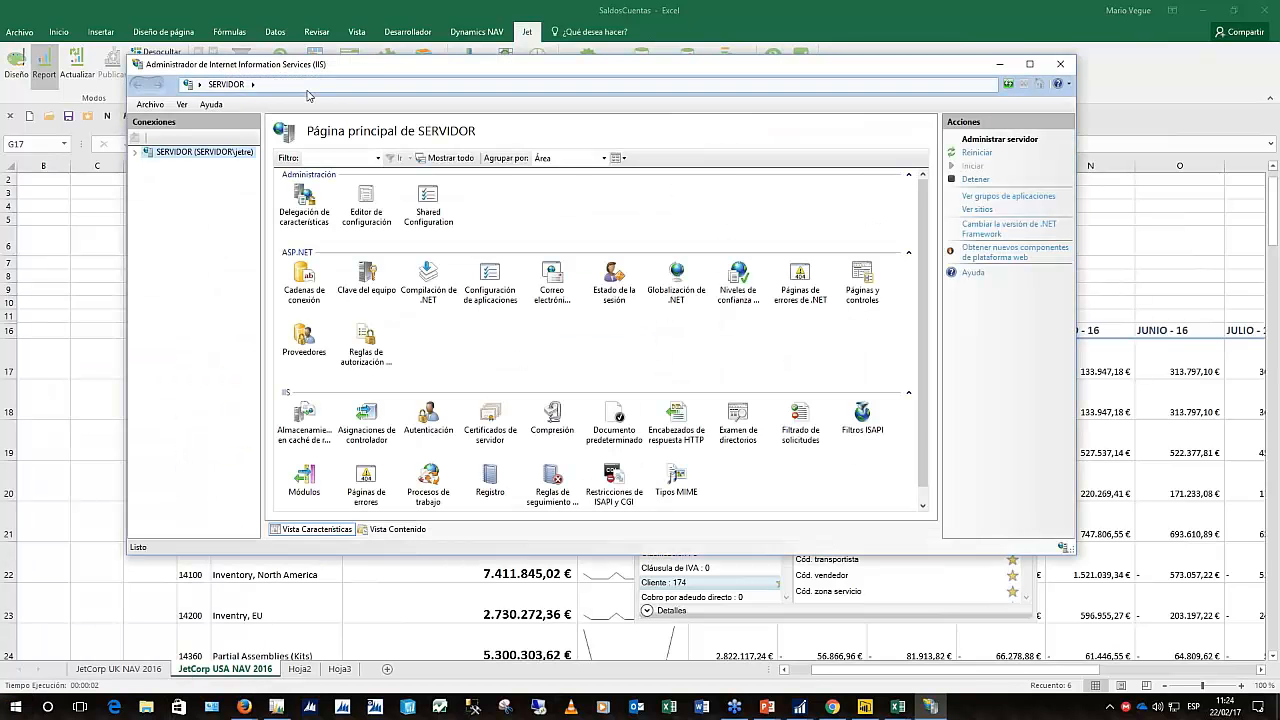
{"action": "left_click", "coordinate": [135, 152]}
{"action": "left_click", "coordinate": [149, 177]}
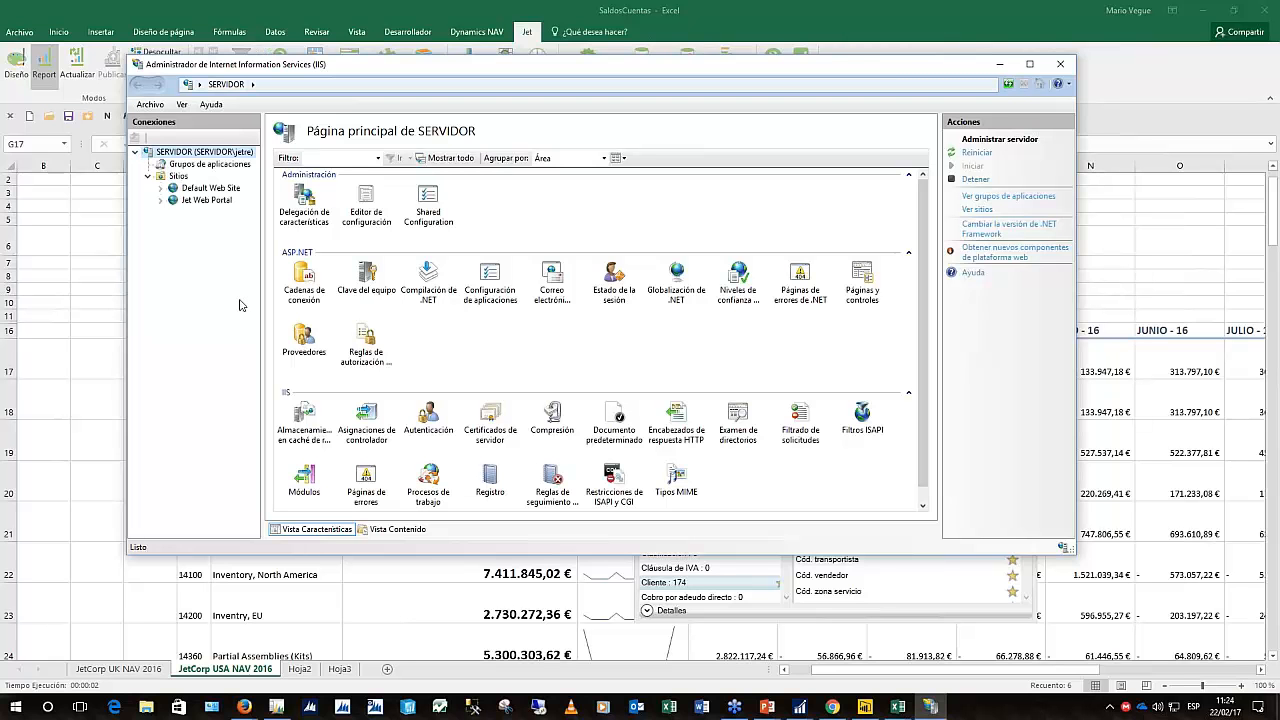
{"action": "left_click", "coordinate": [206, 200]}
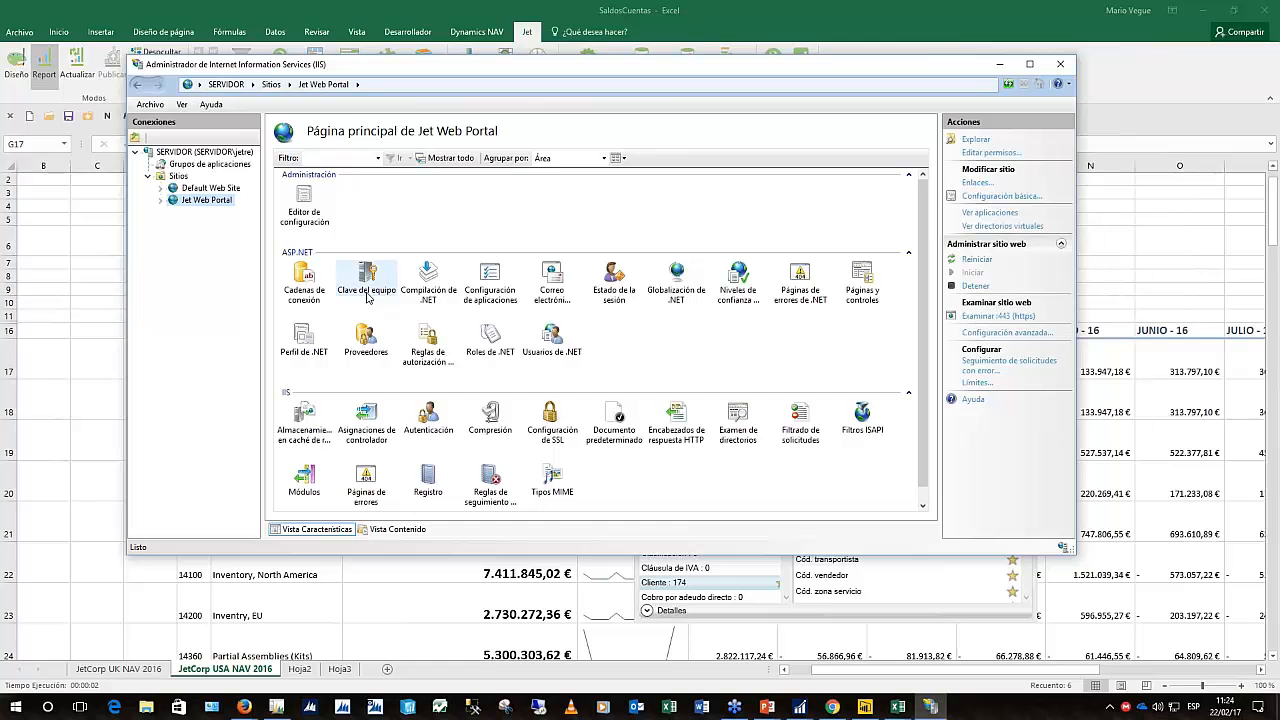
Search the Start menu for 'consol' to find the Jet administration console
{"action": "key", "text": "alt+Tab"}
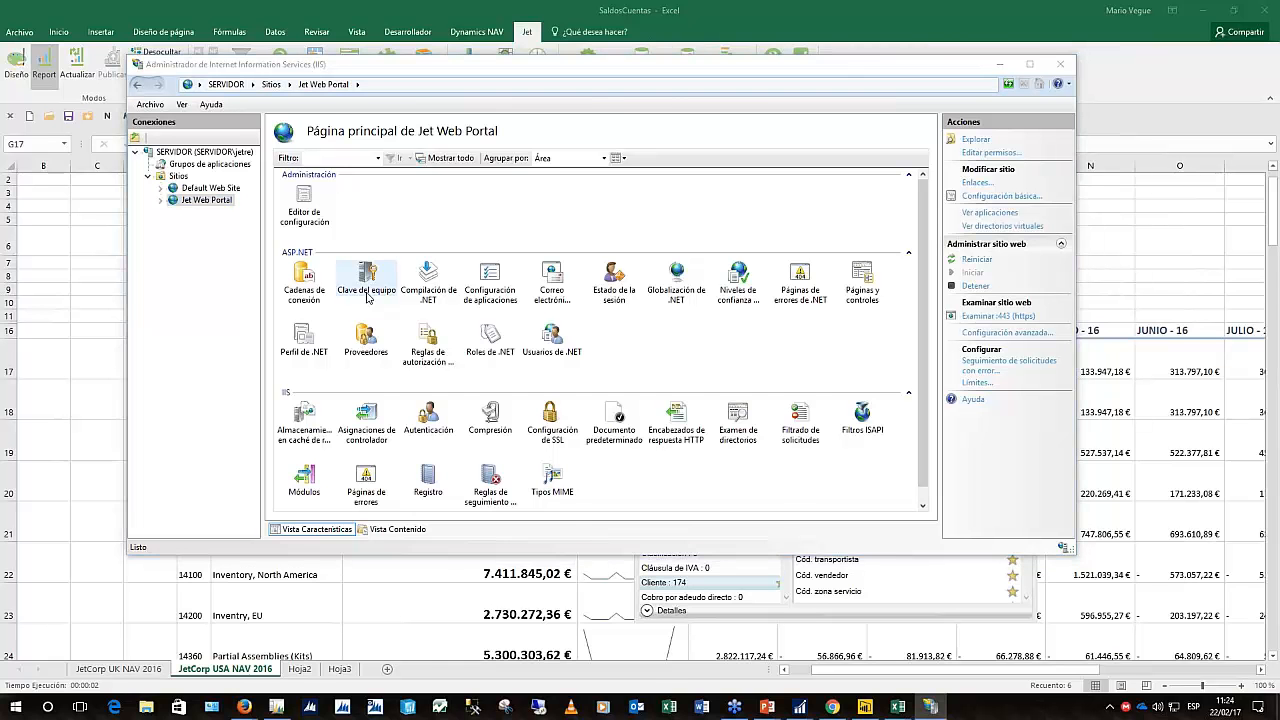
{"action": "key", "text": "super"}
{"action": "type", "text": "co"}
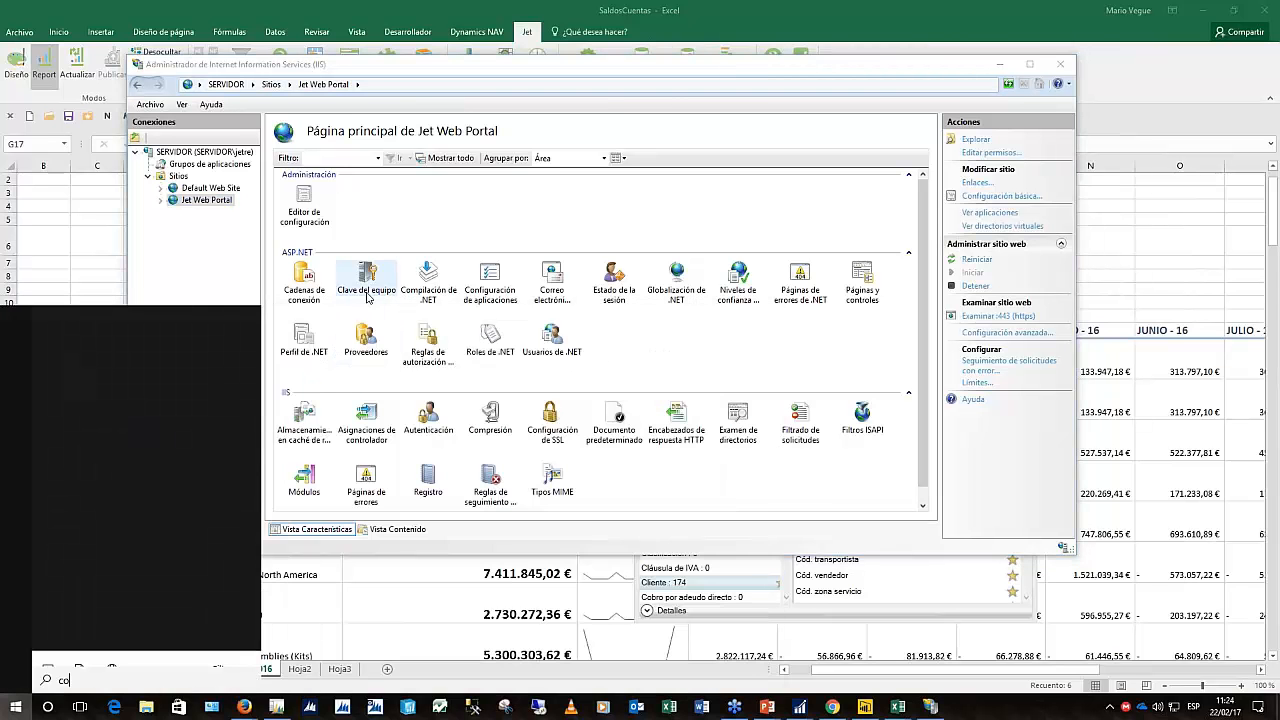
{"action": "type", "text": "nsol"}
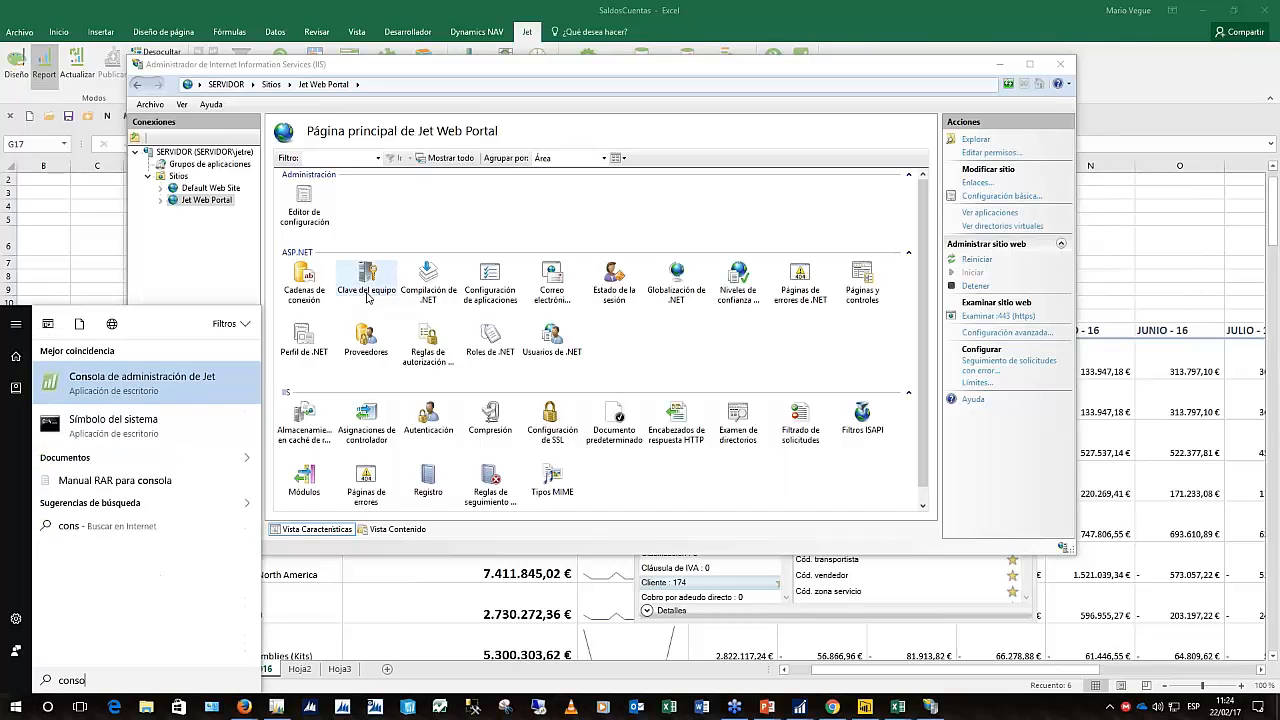
In the Jet Administration Console, tick Permitir orígenes de datos personales for the user, check Conexiones, and close
{"action": "left_click", "coordinate": [157, 382]}
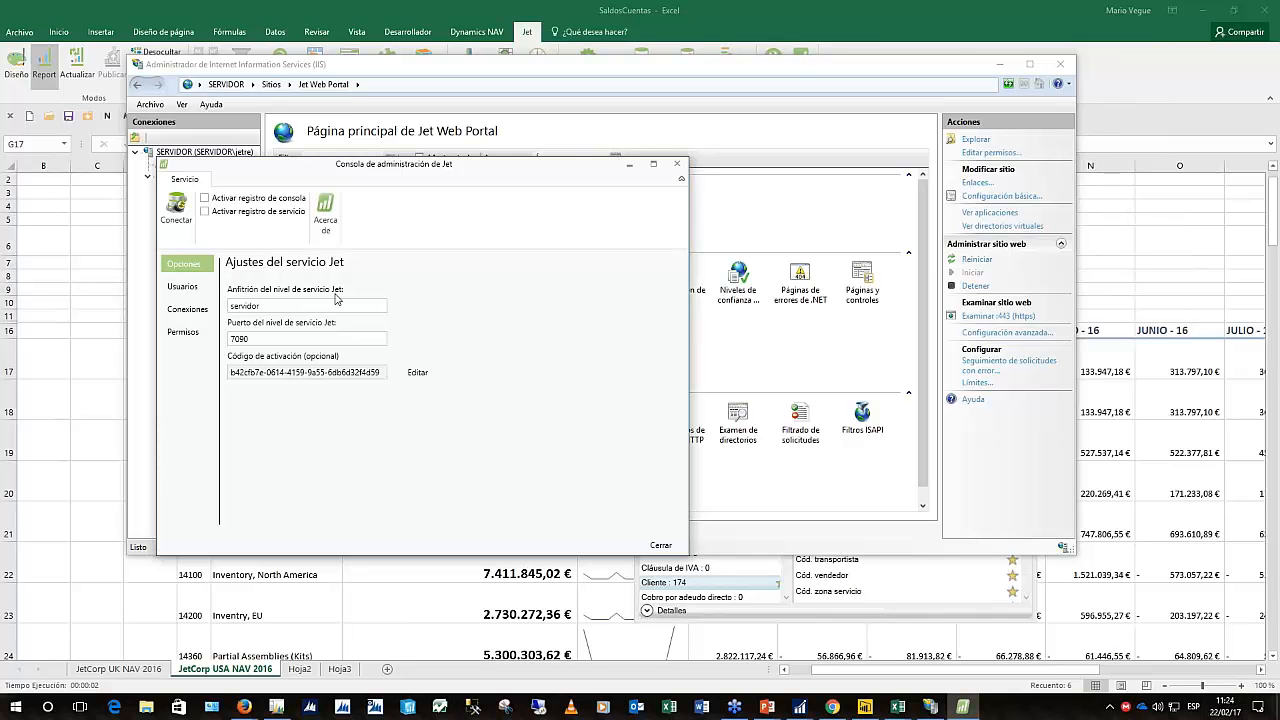
{"action": "left_click", "coordinate": [182, 286]}
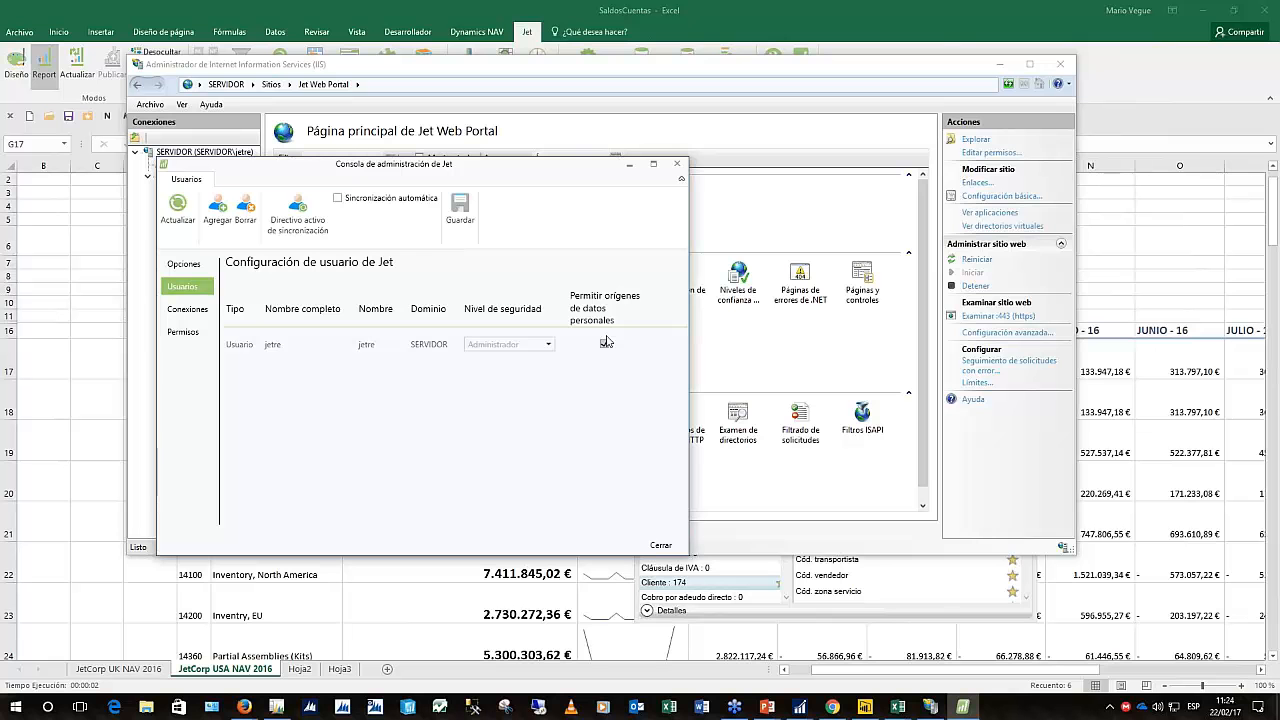
{"action": "left_click", "coordinate": [604, 343]}
{"action": "left_click", "coordinate": [187, 309]}
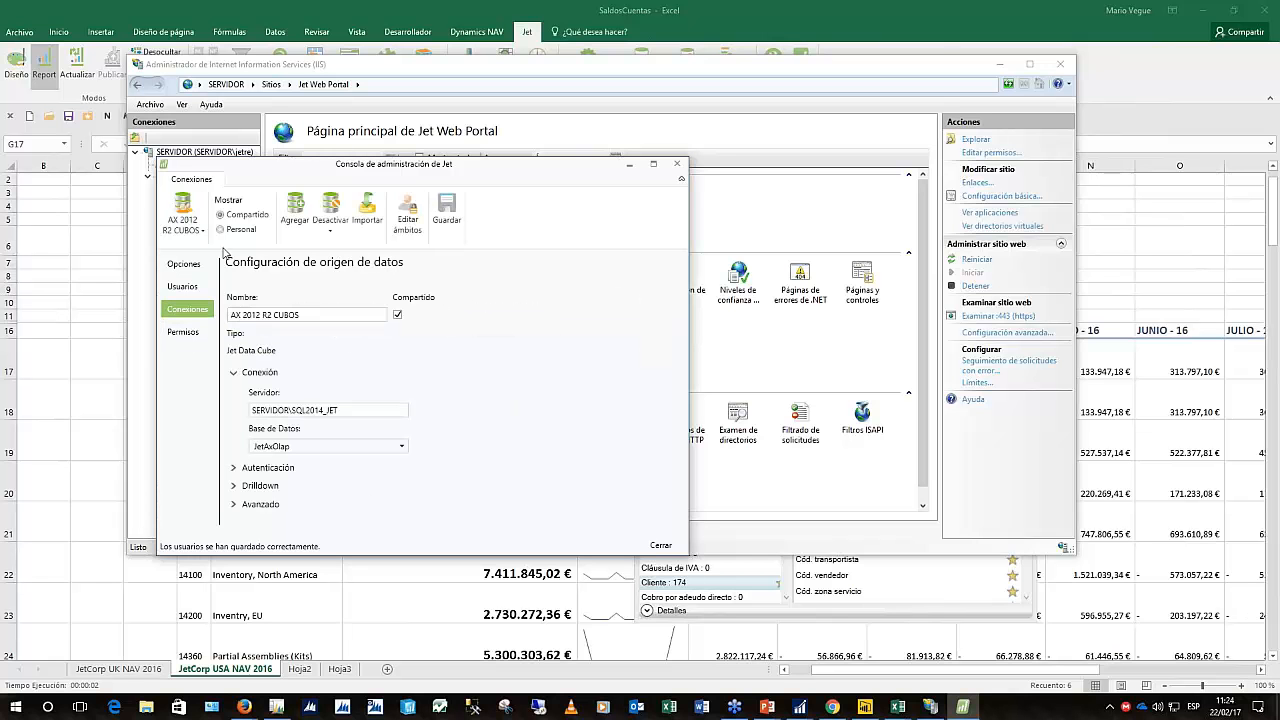
{"action": "left_click", "coordinate": [183, 218]}
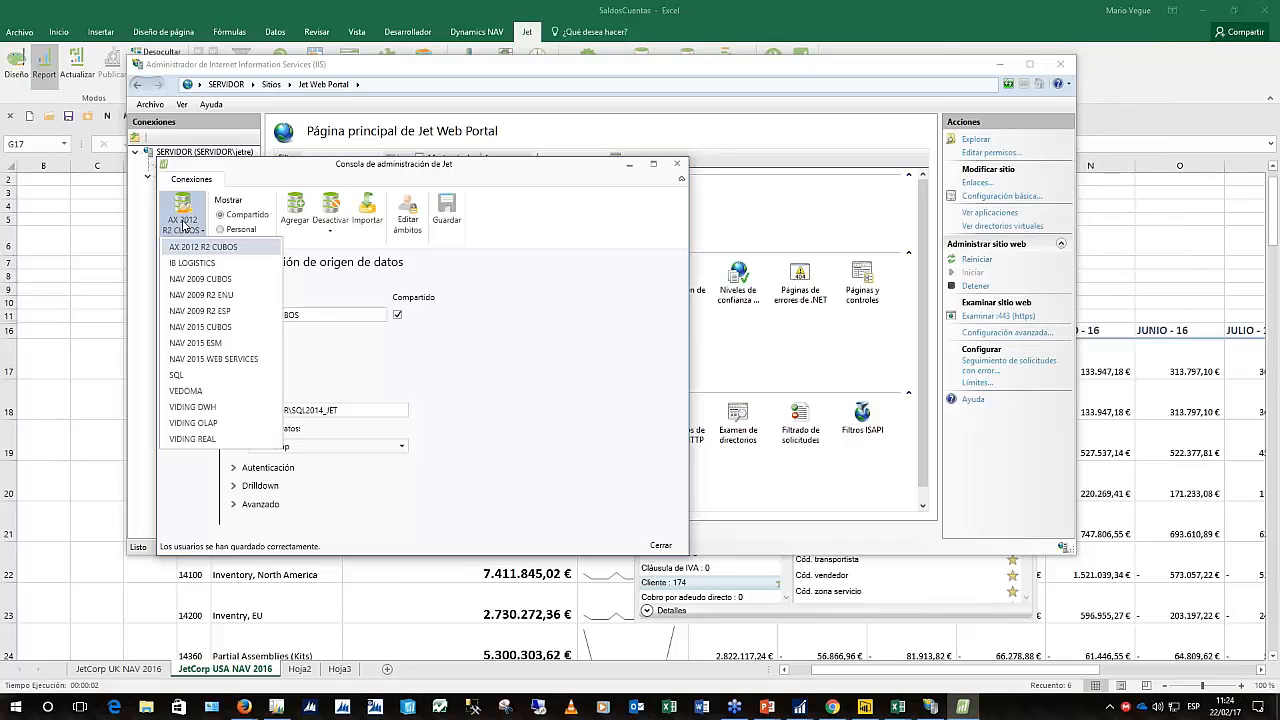
{"action": "left_click", "coordinate": [183, 222]}
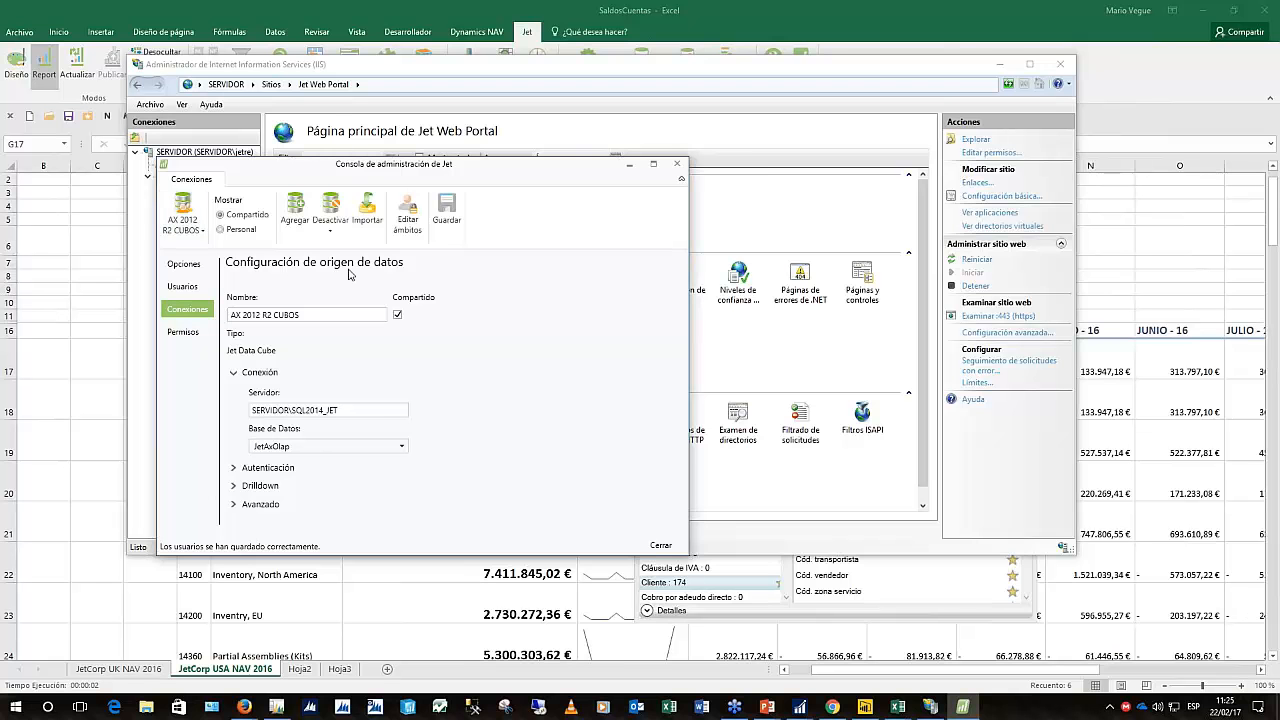
{"action": "left_click", "coordinate": [660, 546]}
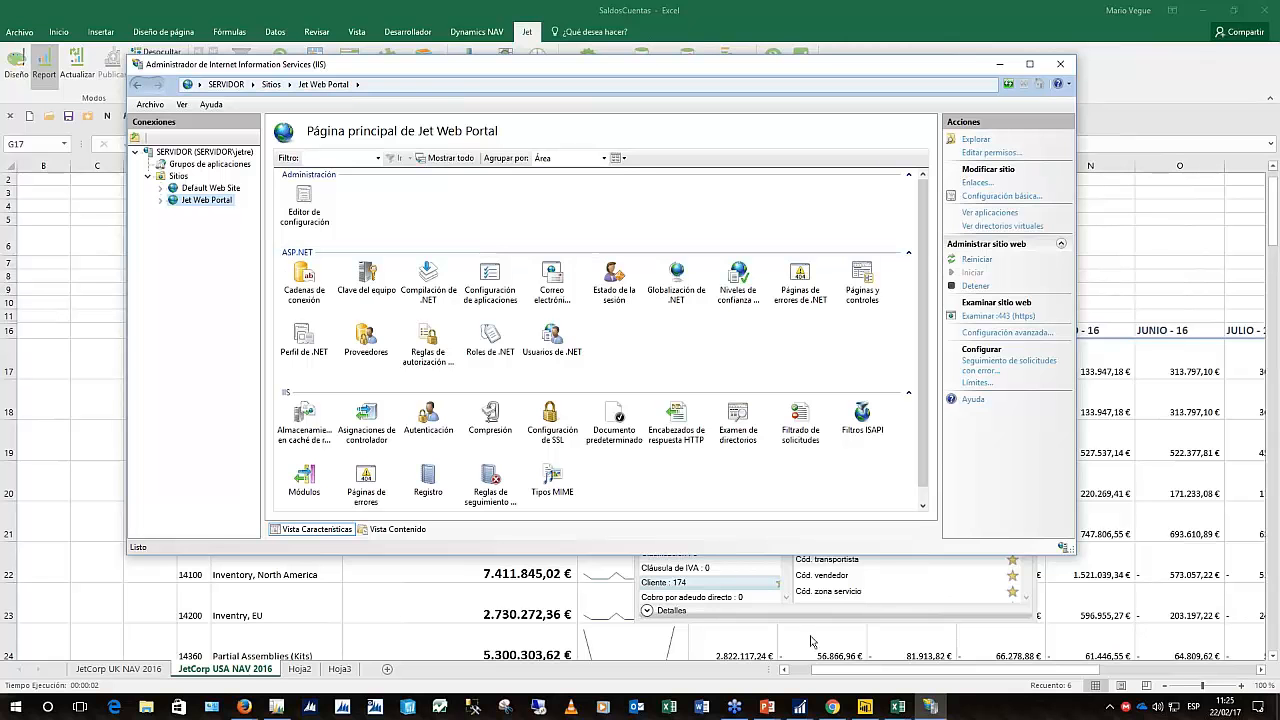
Load the Power BI site in Firefox by entering 'powerbi', then bring IIS Manager back
{"action": "mouse_move", "coordinate": [254, 712]}
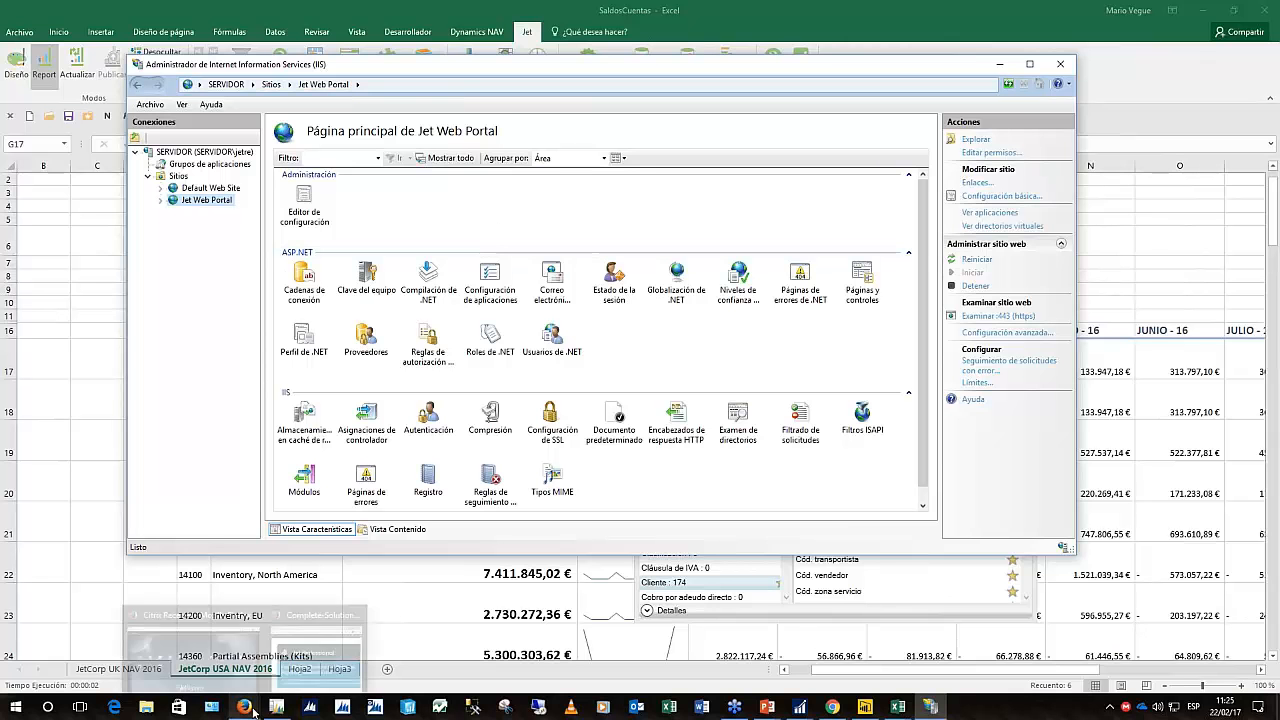
{"action": "left_click", "coordinate": [318, 645]}
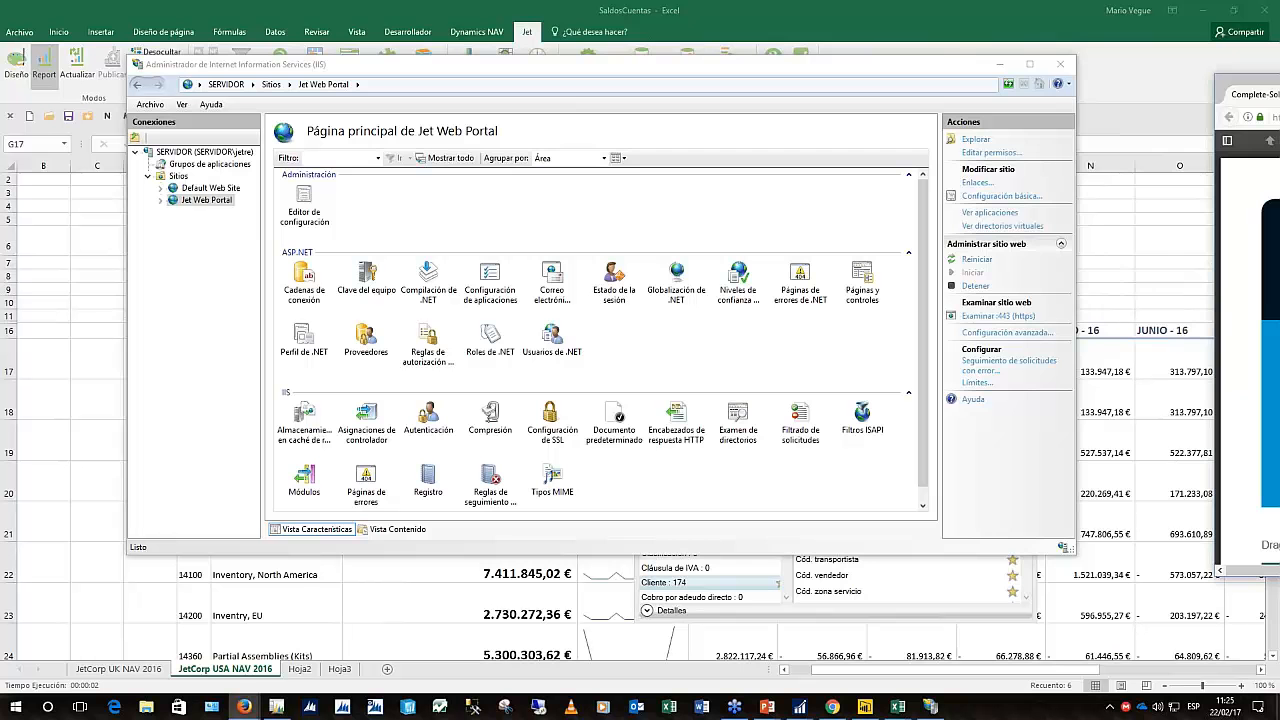
{"action": "left_click_drag", "start_coordinate": [1250, 82], "coordinate": [329, 63]}
{"action": "left_click", "coordinate": [529, 97]}
{"action": "type", "text": "powerbi.com/"}
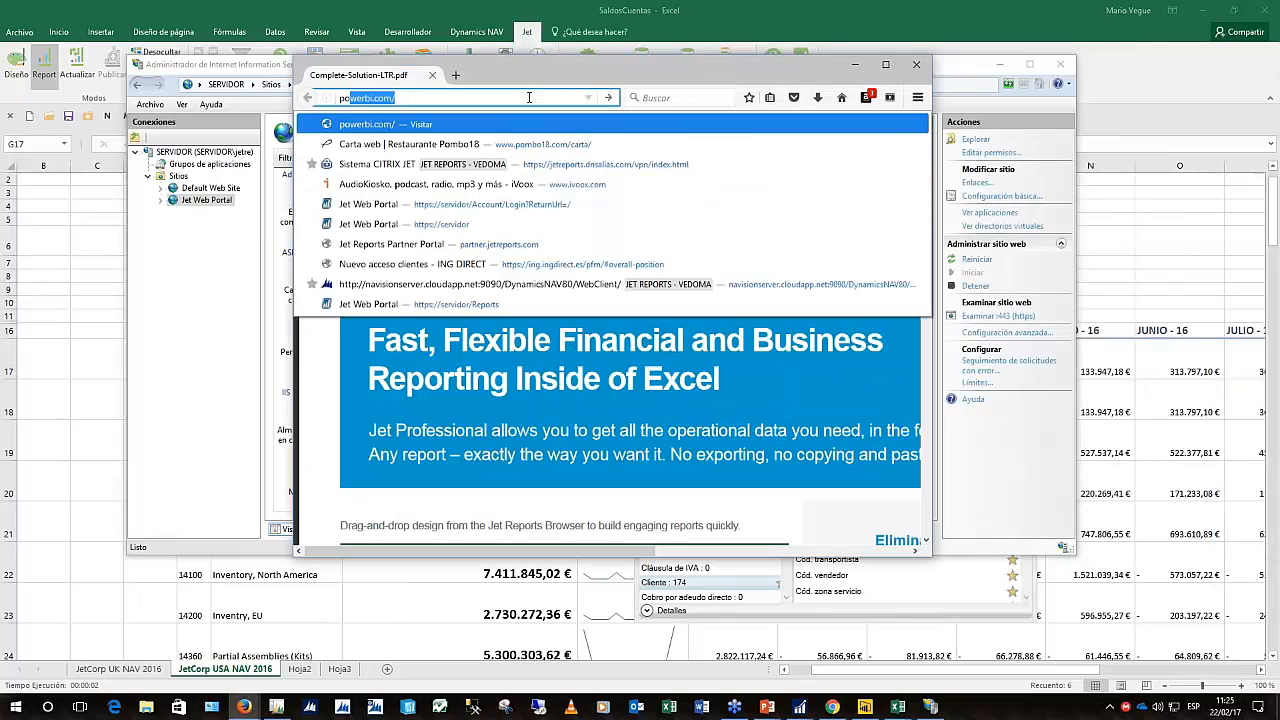
{"action": "key", "text": "Return"}
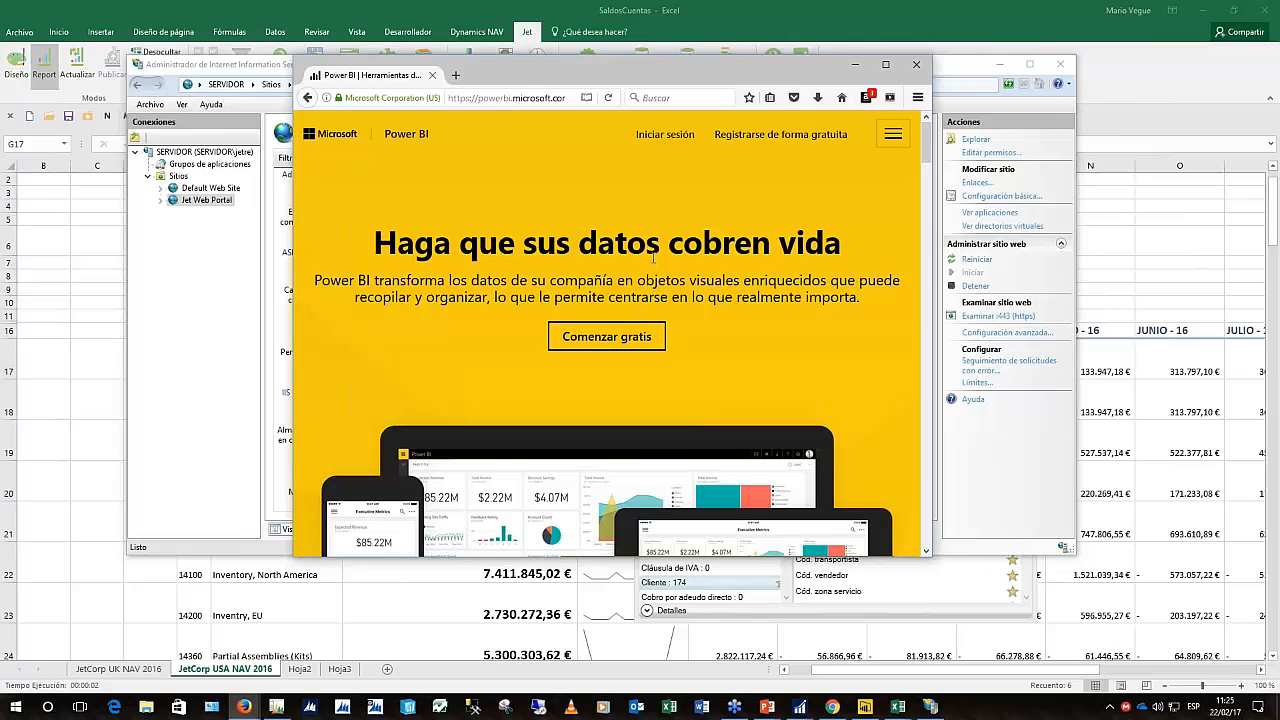
{"action": "left_click", "coordinate": [195, 200]}
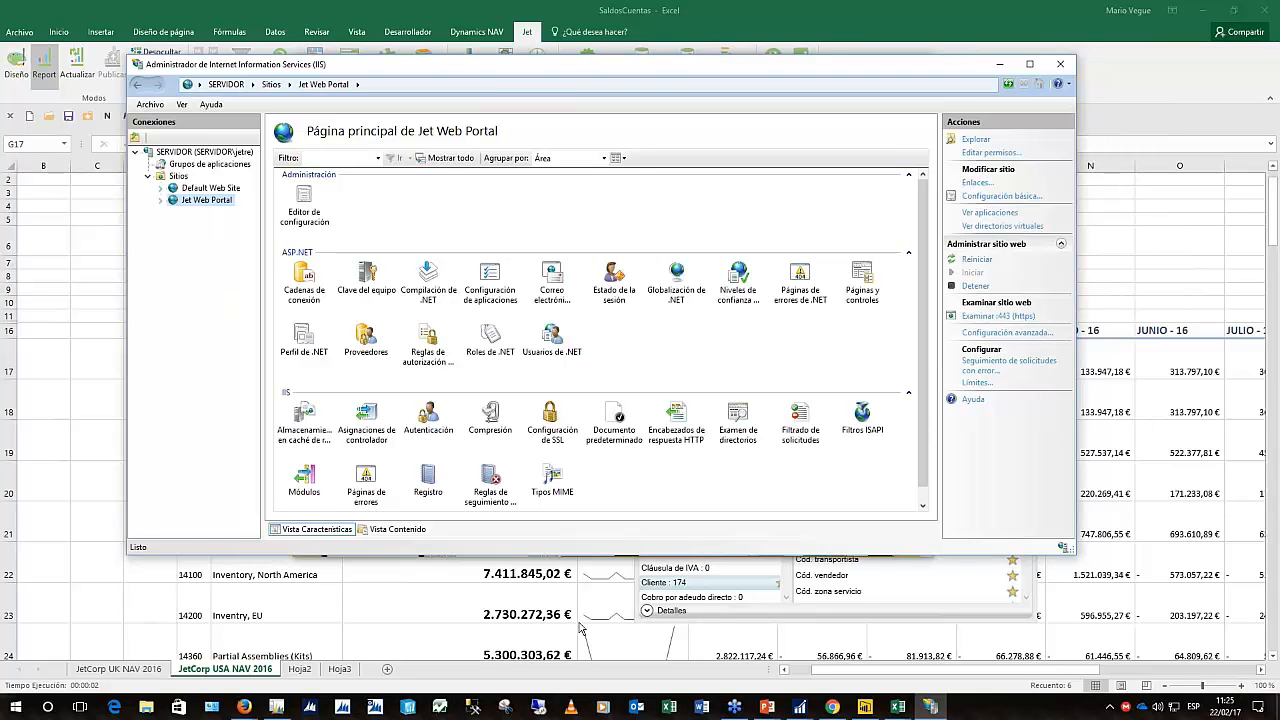
Sign out of the Jet Web Portal in Chrome, then return to Excel at cell C18
{"action": "left_click", "coordinate": [833, 707]}
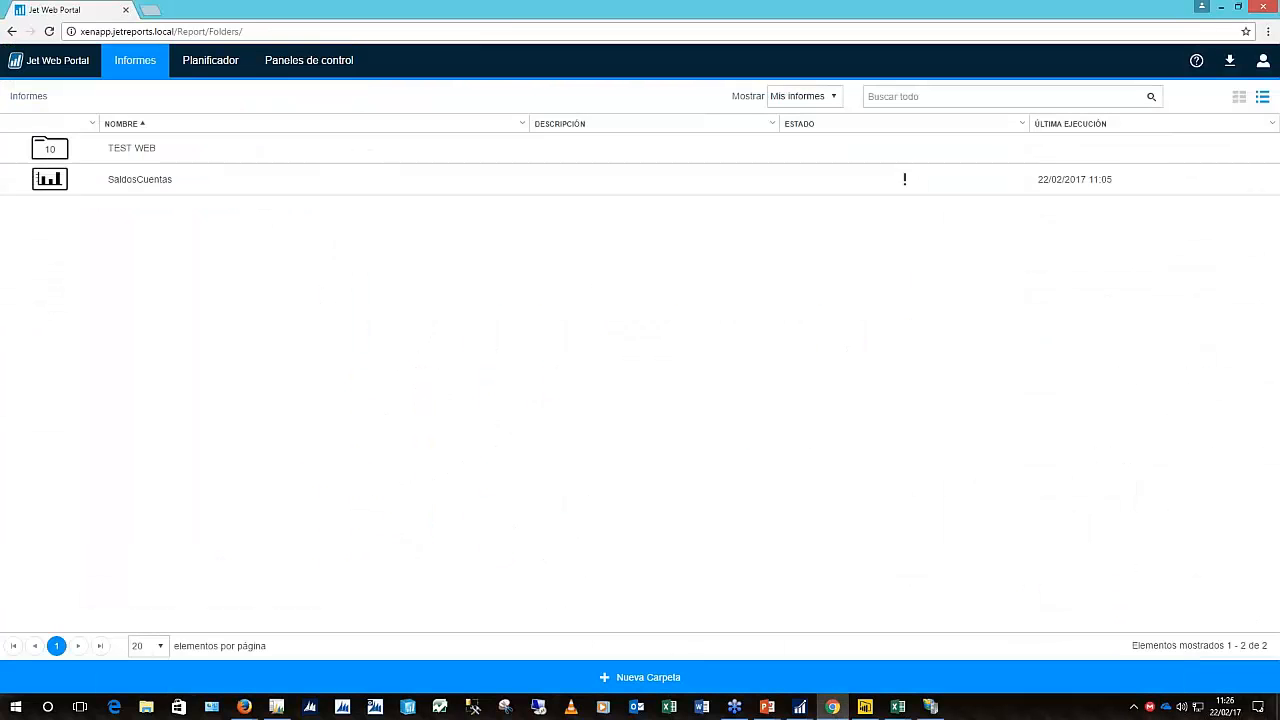
{"action": "double_click", "coordinate": [970, 17]}
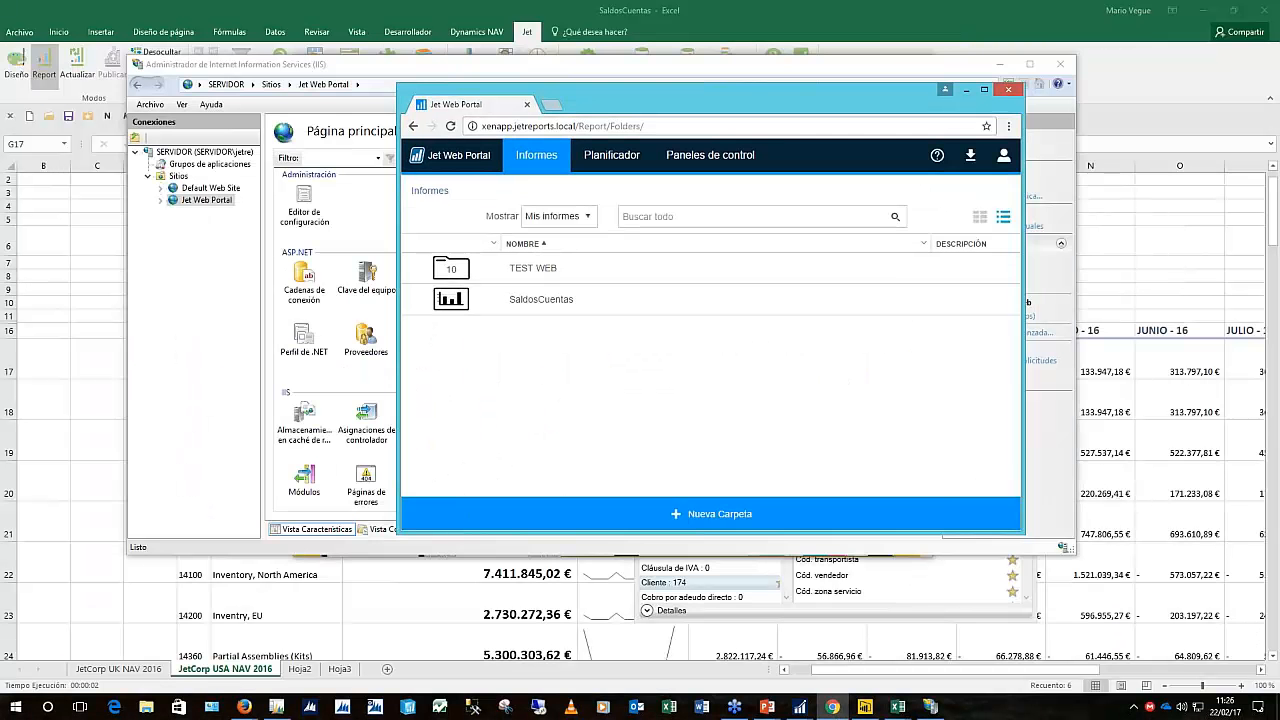
{"action": "left_click", "coordinate": [1003, 155]}
{"action": "left_click", "coordinate": [902, 229]}
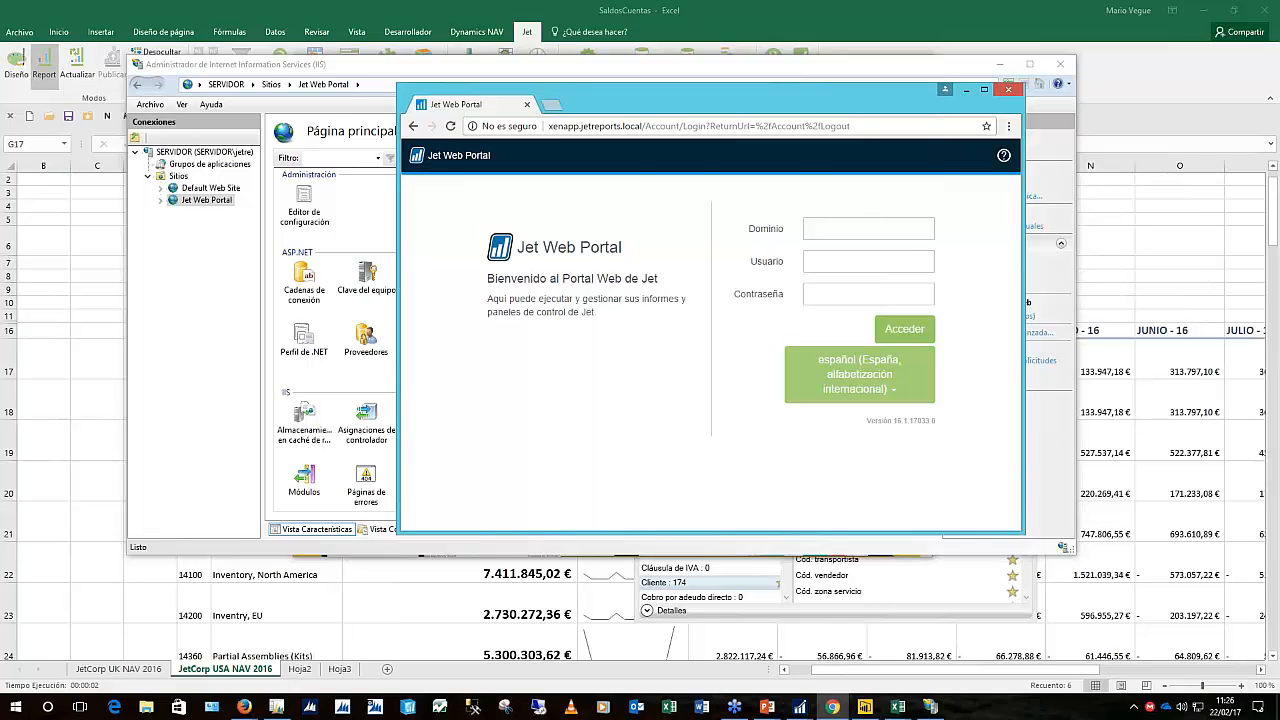
{"action": "left_click", "coordinate": [86, 416]}
{"action": "left_click", "coordinate": [86, 413]}
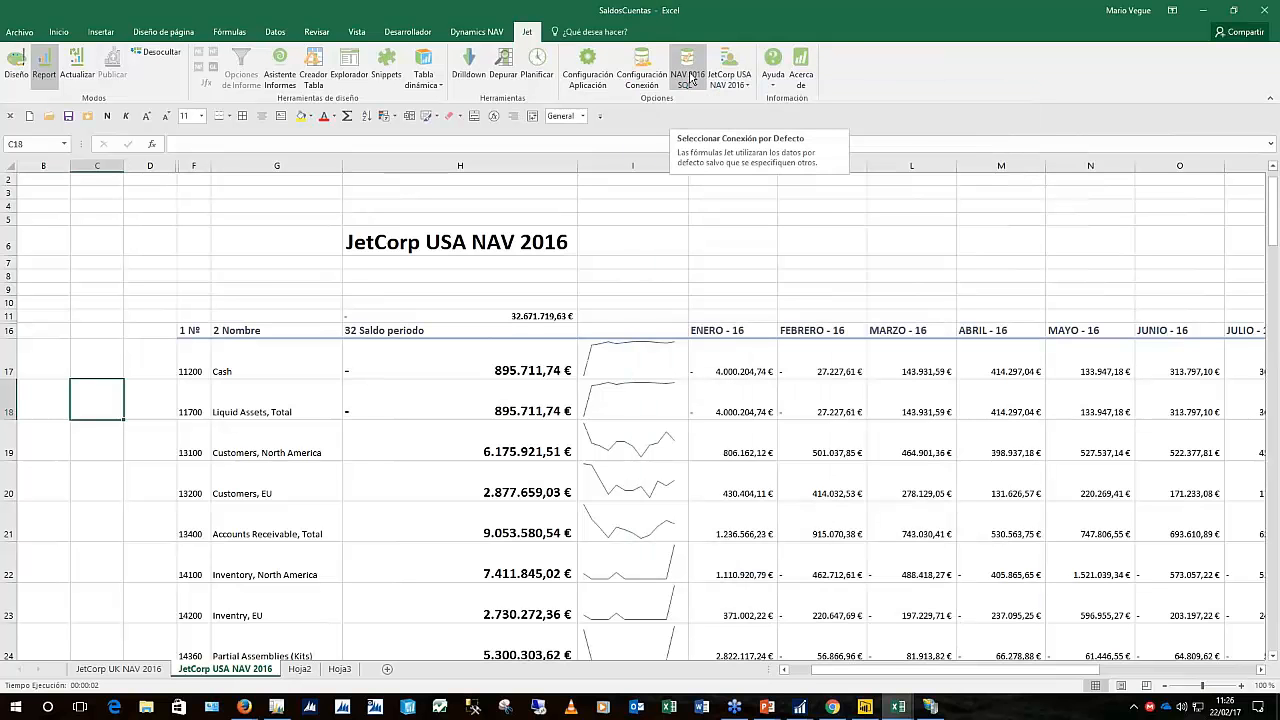
Check the Jet connection list, keeping NAV 2016 SQL as the connection
{"action": "left_click", "coordinate": [690, 79]}
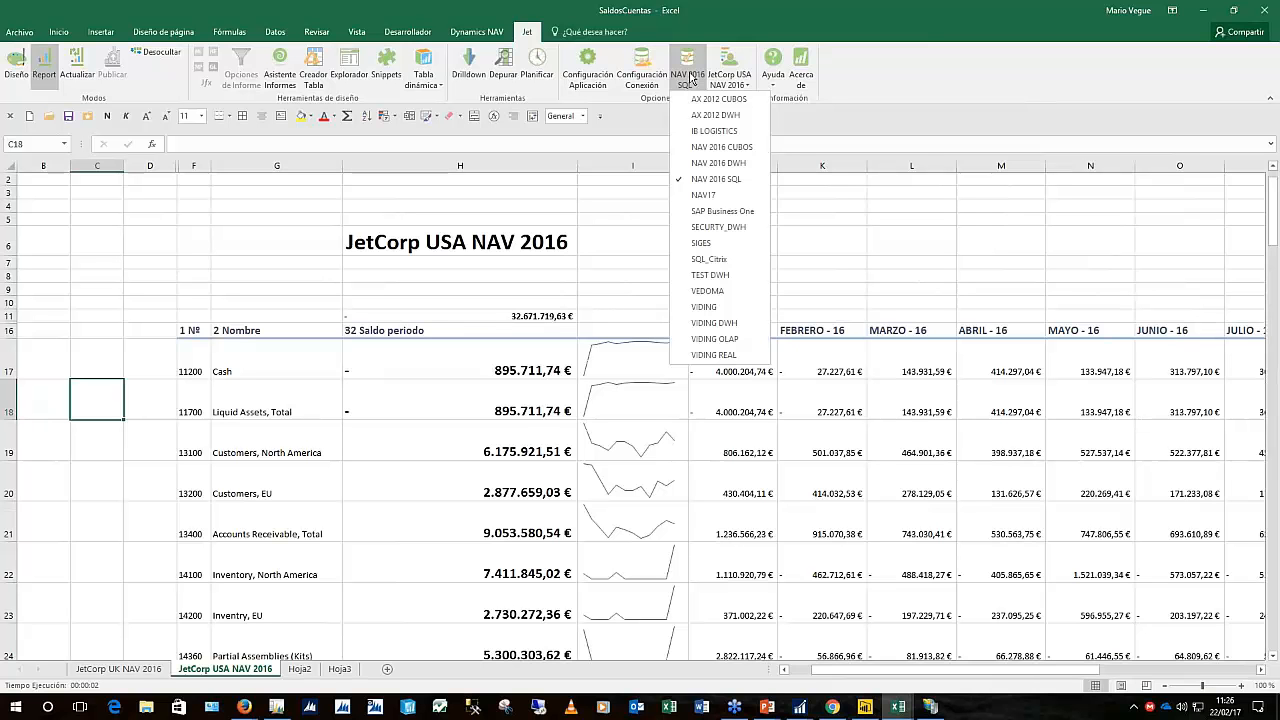
{"action": "left_click", "coordinate": [688, 78]}
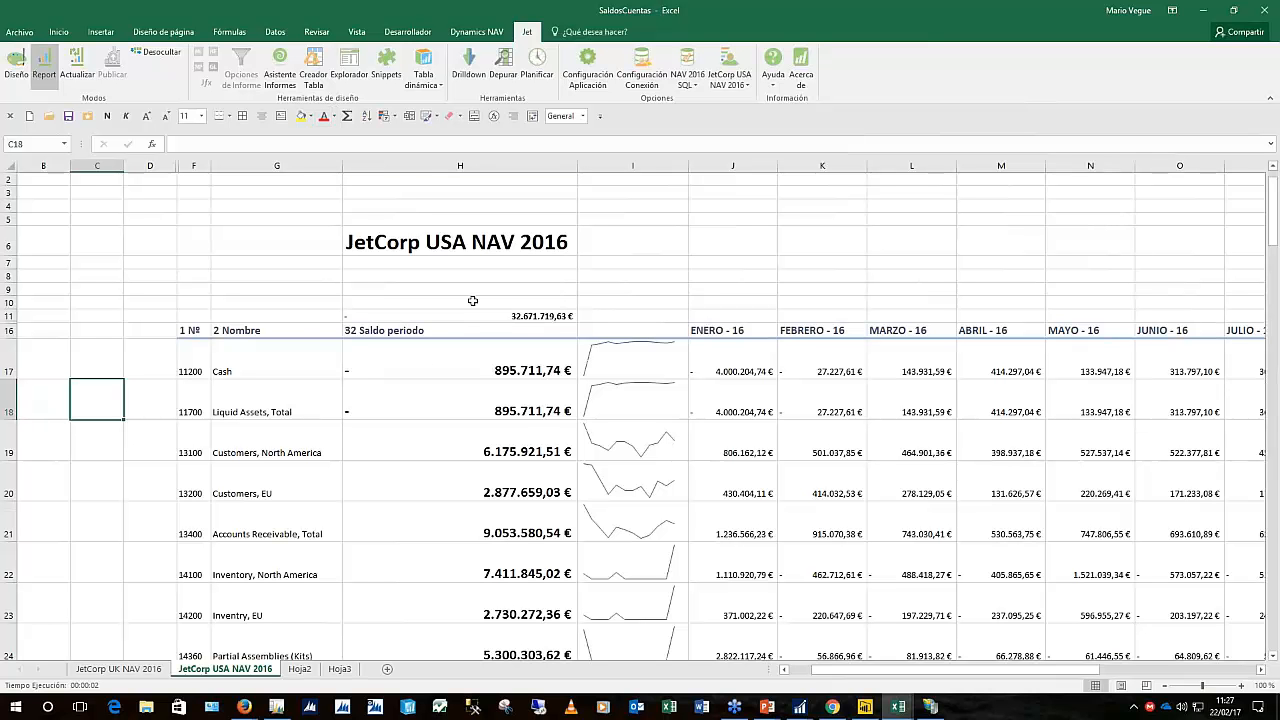
Rerun the Jet report with Filtro de fecha 01/01/16..31/12/18 and Tipo de periodo Año
{"action": "left_click", "coordinate": [44, 66]}
{"action": "left_click", "coordinate": [755, 227]}
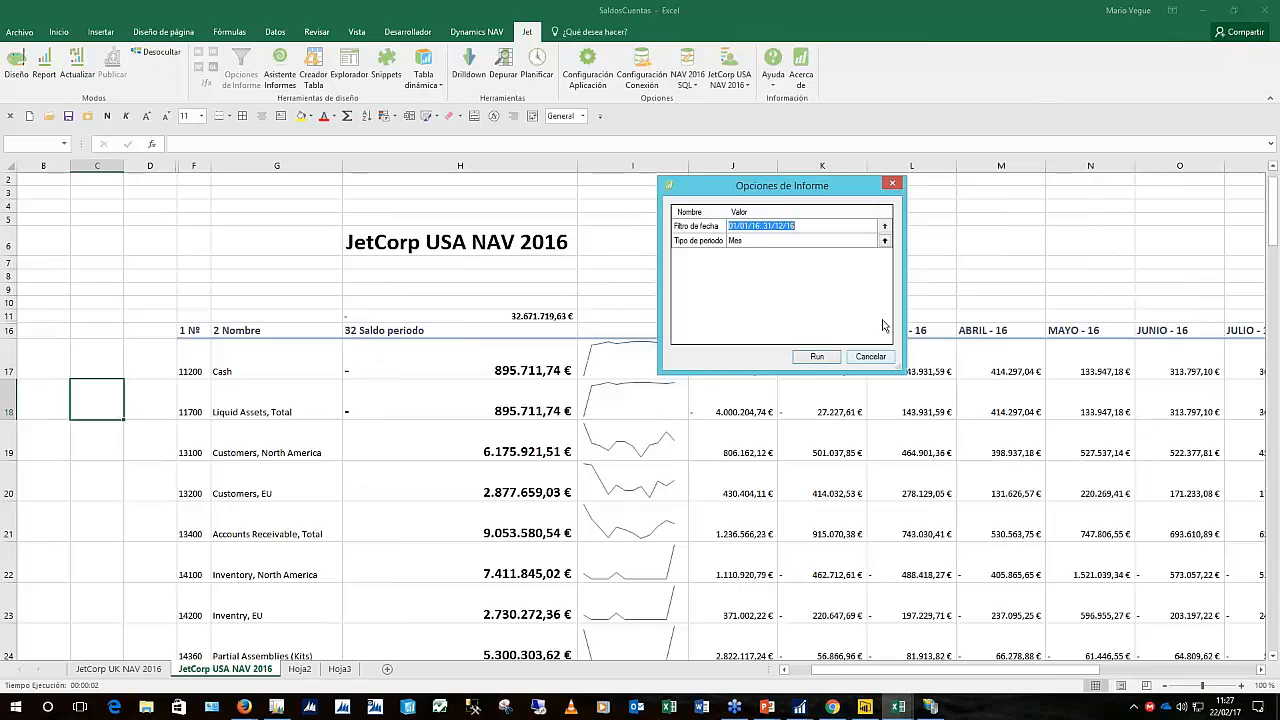
{"action": "left_click", "coordinate": [817, 229]}
{"action": "key", "text": "BackSpace"}
{"action": "type", "text": "8"}
{"action": "left_click", "coordinate": [778, 242]}
{"action": "left_click", "coordinate": [884, 241]}
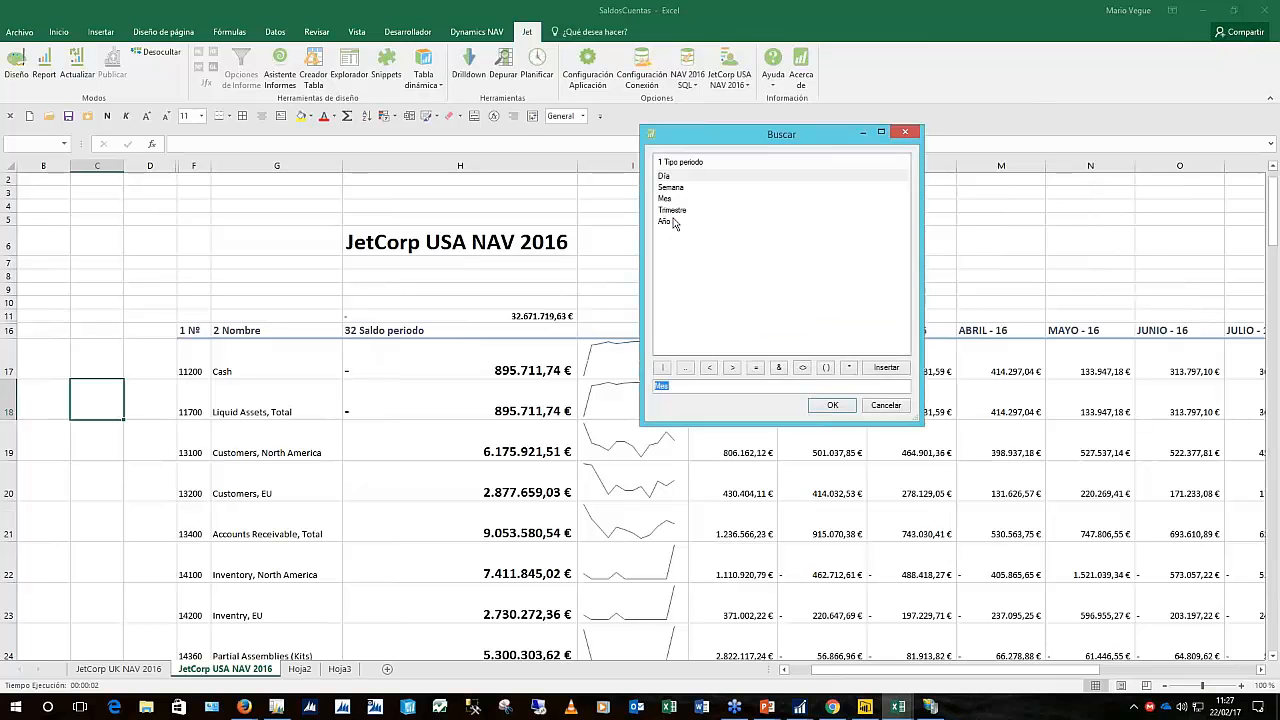
{"action": "double_click", "coordinate": [673, 221]}
{"action": "left_click", "coordinate": [816, 355]}
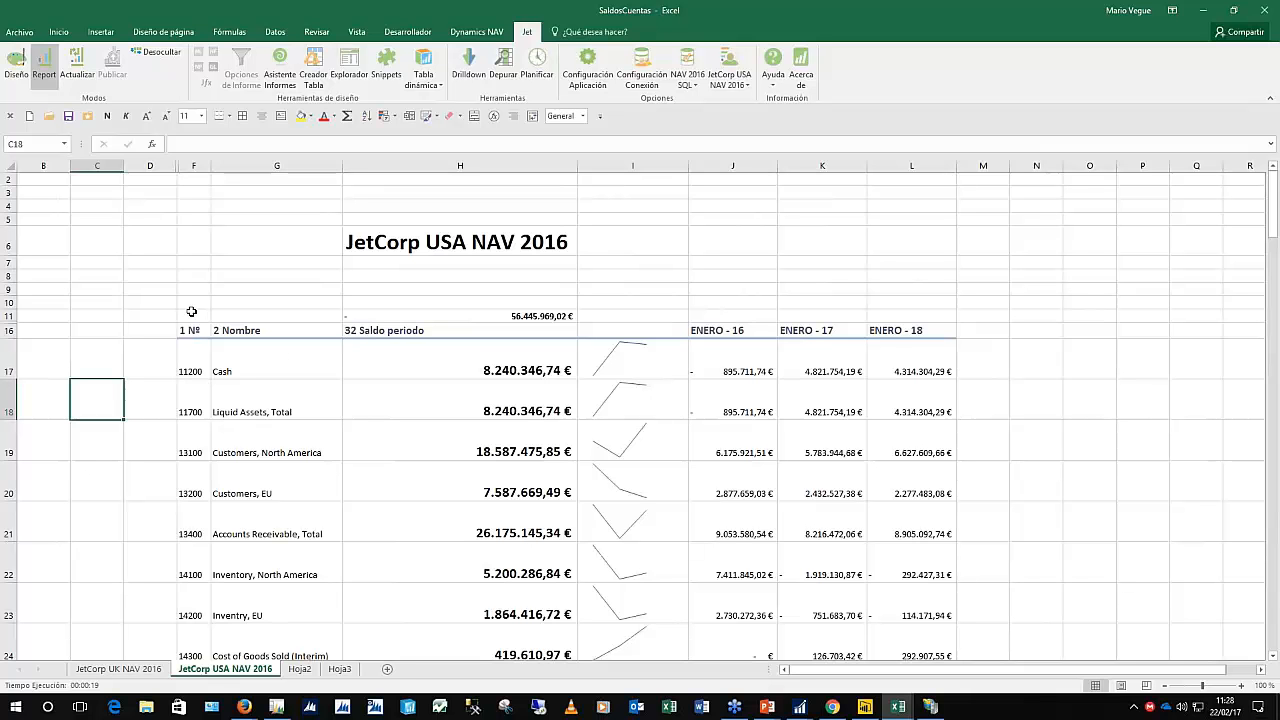
{"action": "left_click_drag", "start_coordinate": [189, 329], "coordinate": [903, 608]}
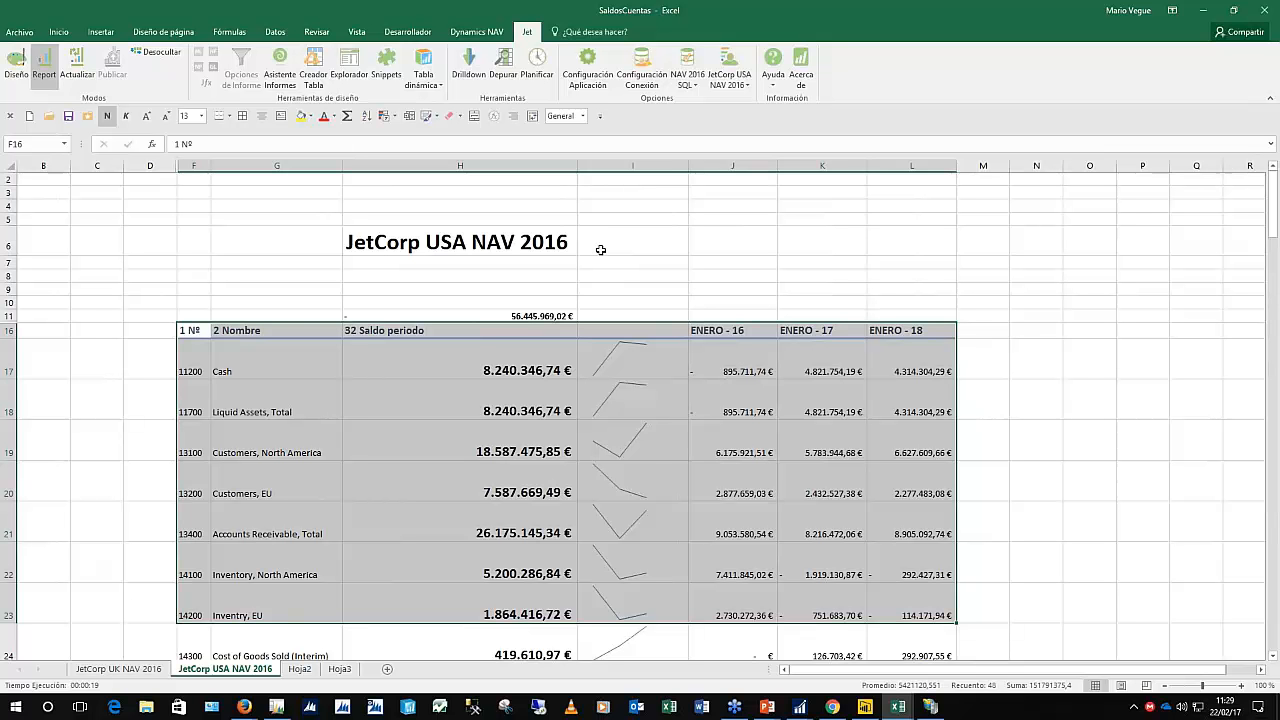
{"action": "left_click", "coordinate": [607, 243]}
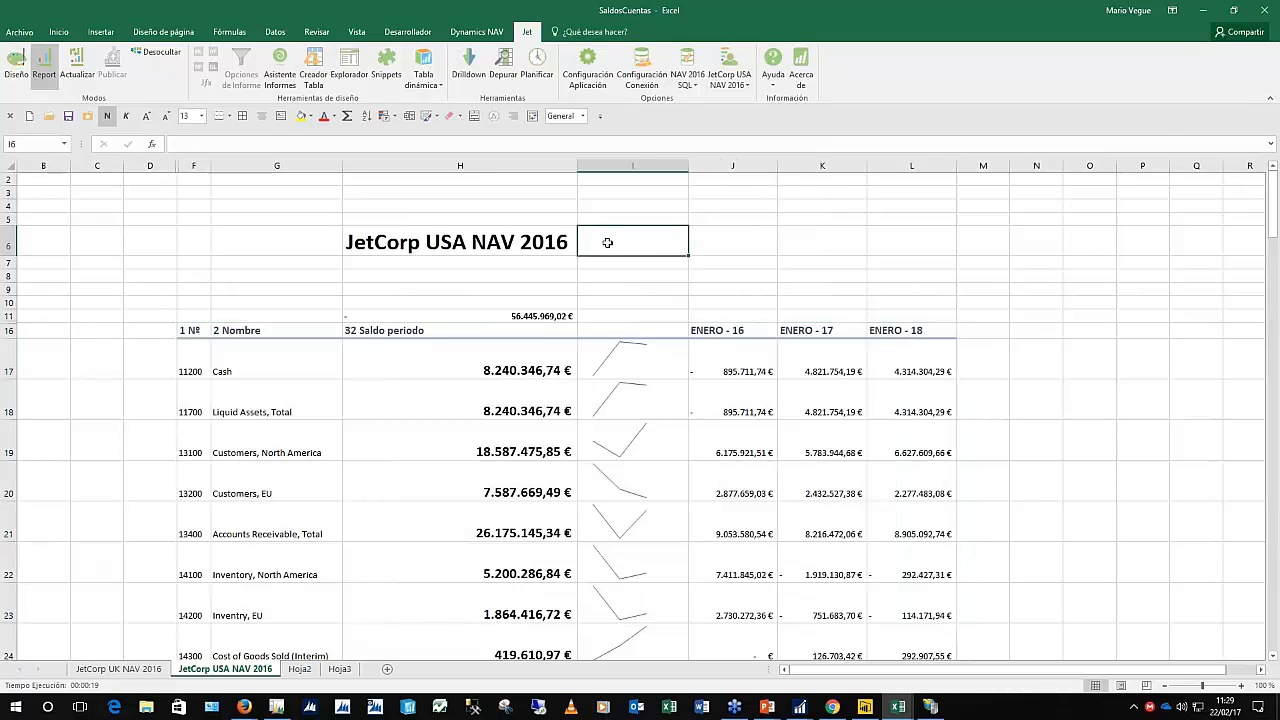
{"action": "left_click", "coordinate": [514, 250]}
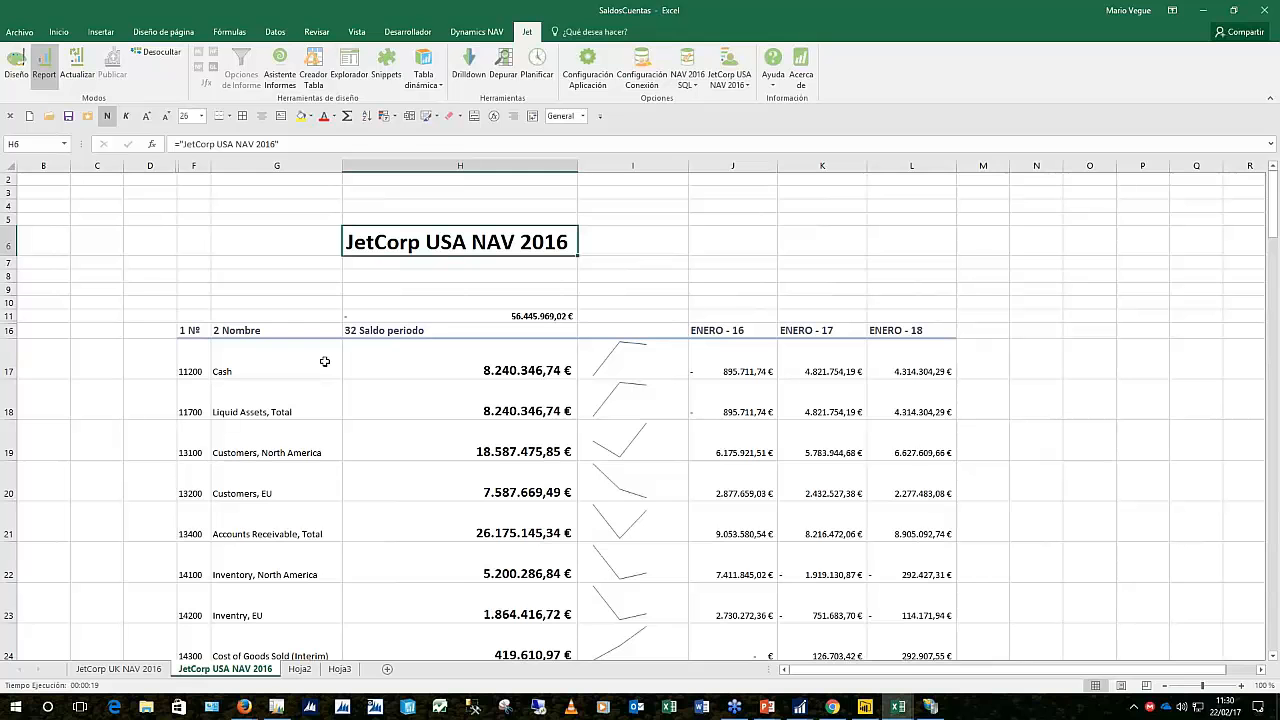
Show the Jet Web Portal login page in Chrome, then go back to the Excel workbook
{"action": "left_click", "coordinate": [836, 708]}
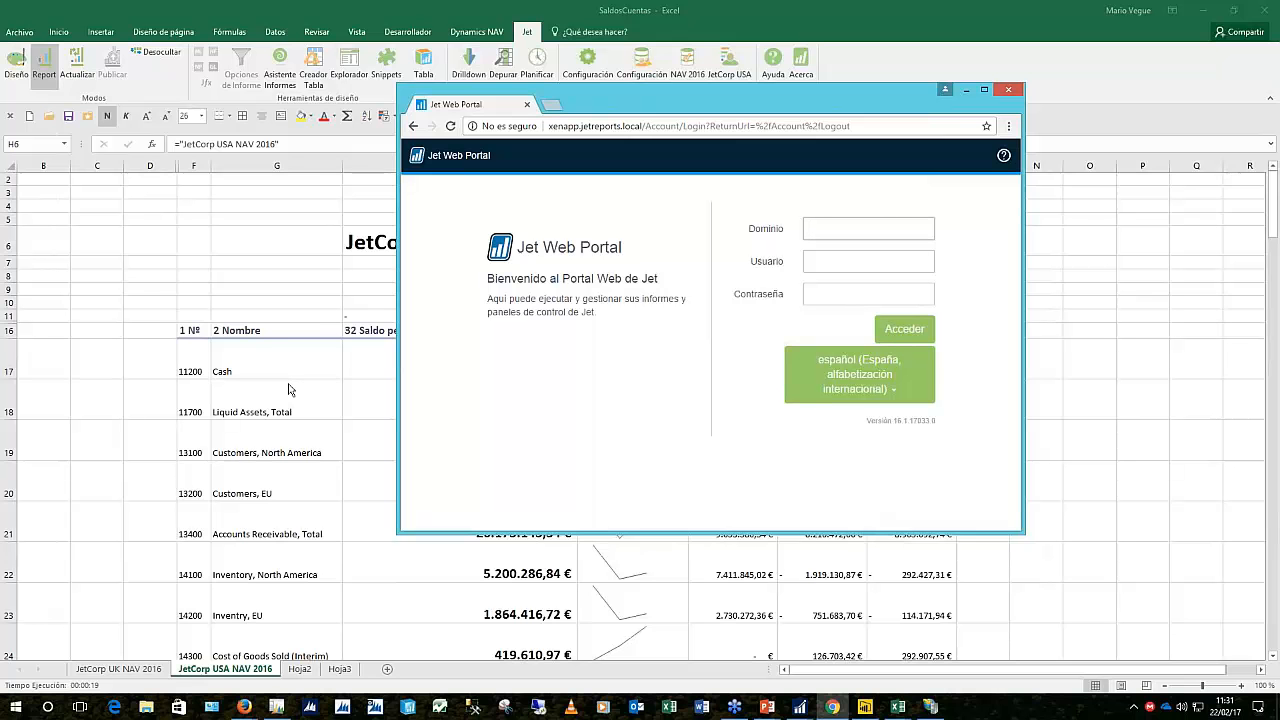
{"action": "left_click", "coordinate": [360, 302]}
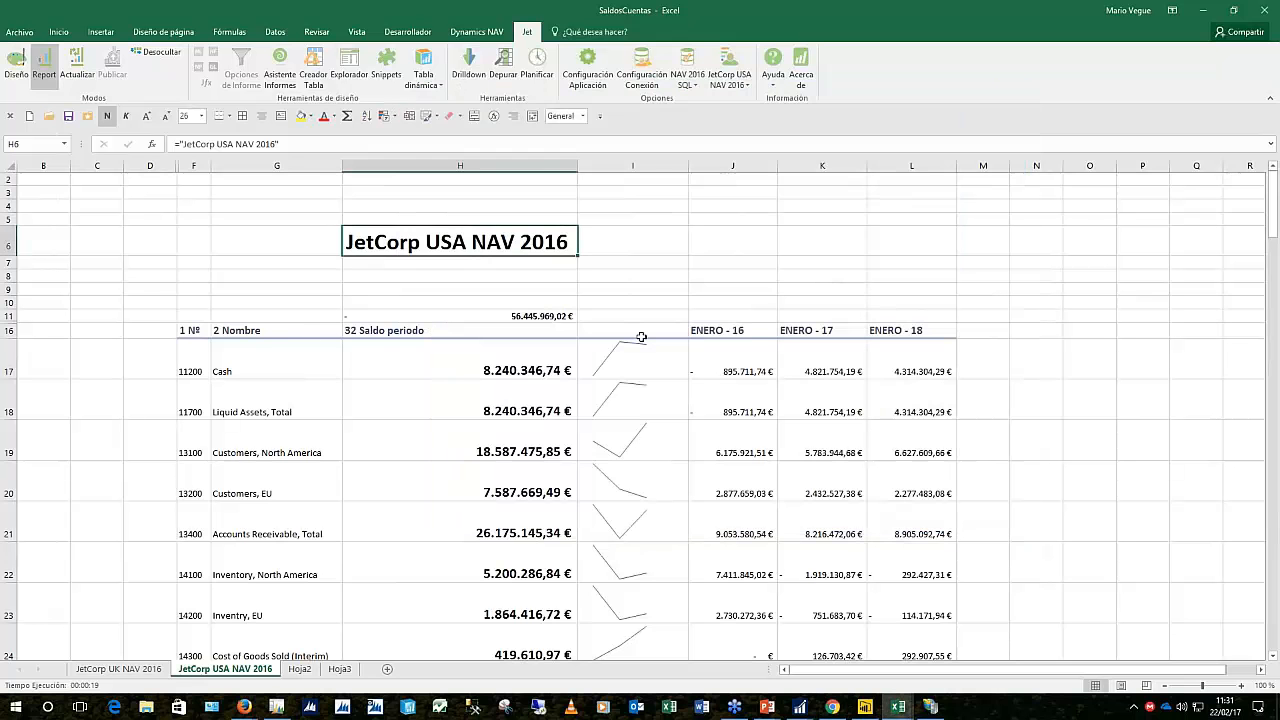
Flip between the JetCorp UK and USA sheets, then open Hoja2 and confirm NAV 2016 SQL is the connection
{"action": "left_click", "coordinate": [127, 670]}
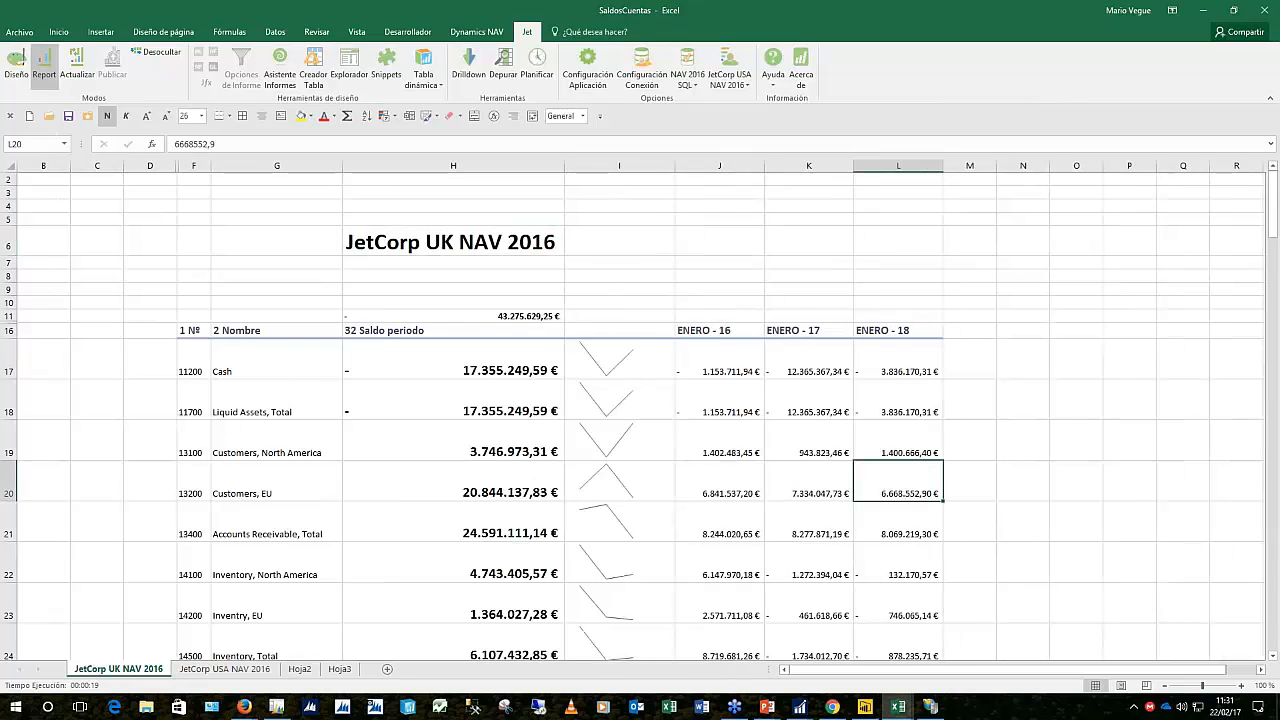
{"action": "left_click", "coordinate": [224, 669]}
{"action": "left_click", "coordinate": [118, 669]}
{"action": "left_click", "coordinate": [305, 670]}
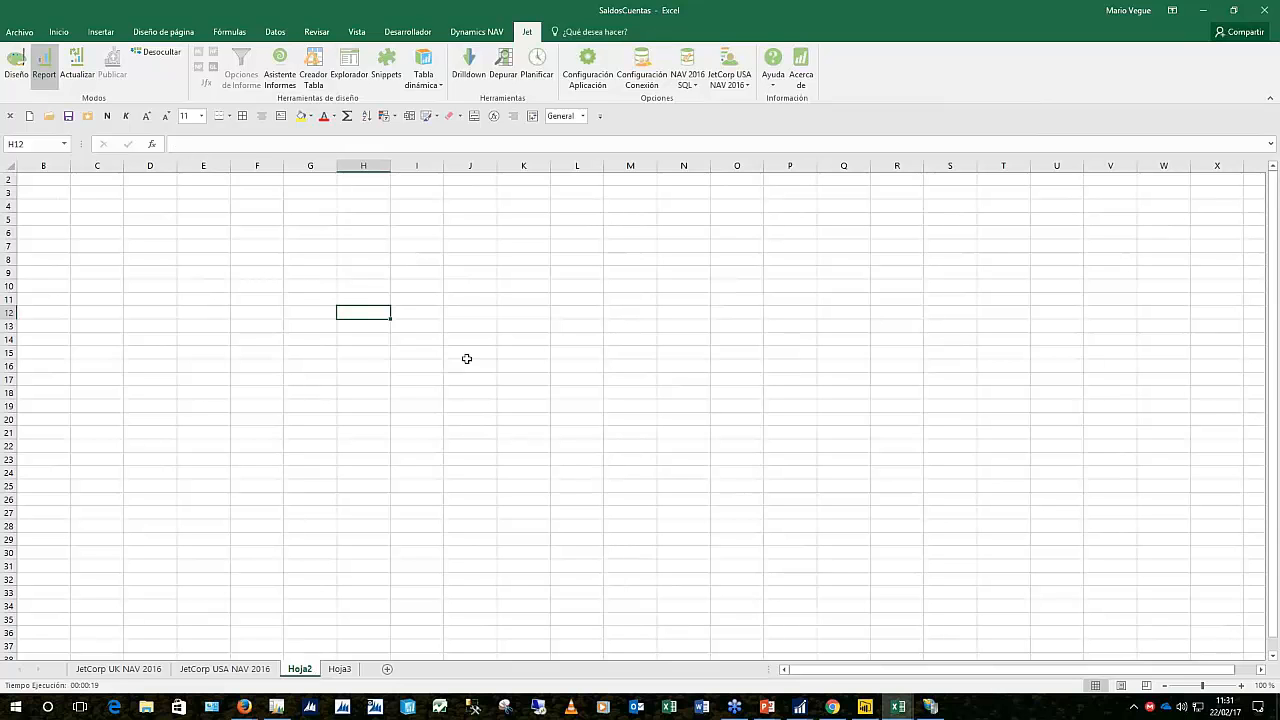
{"action": "left_click", "coordinate": [686, 84]}
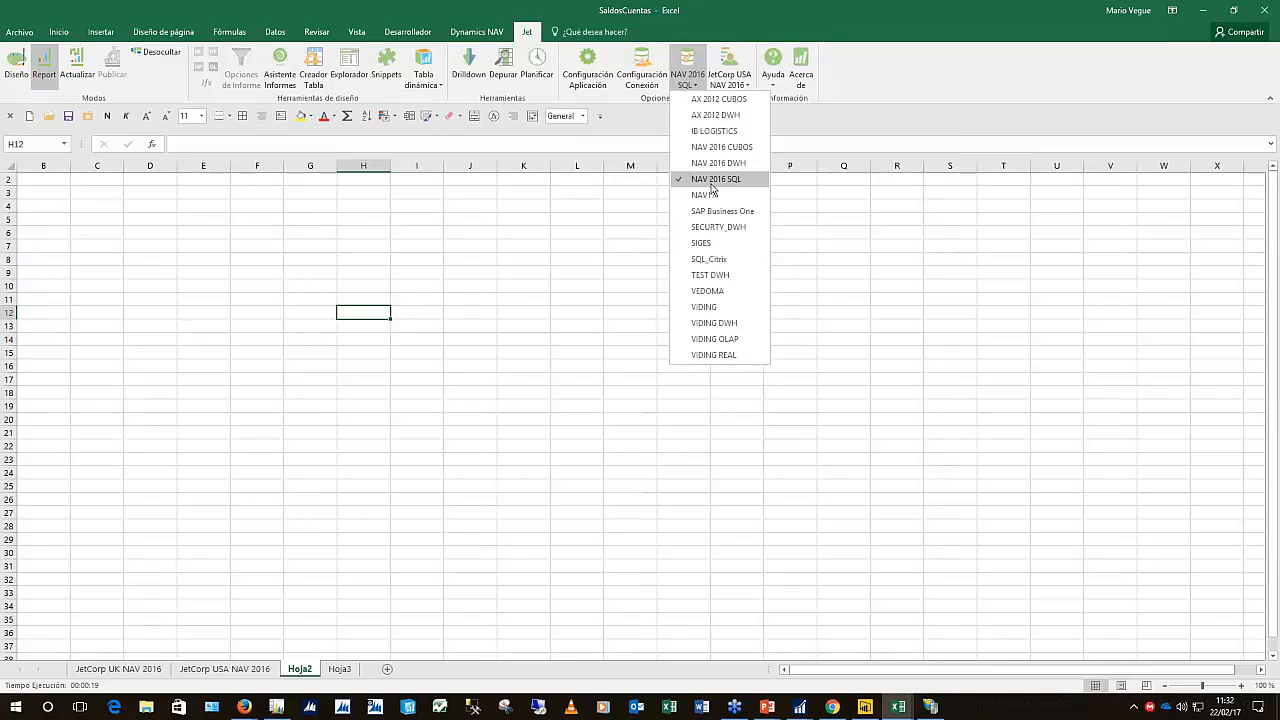
{"action": "left_click", "coordinate": [421, 319]}
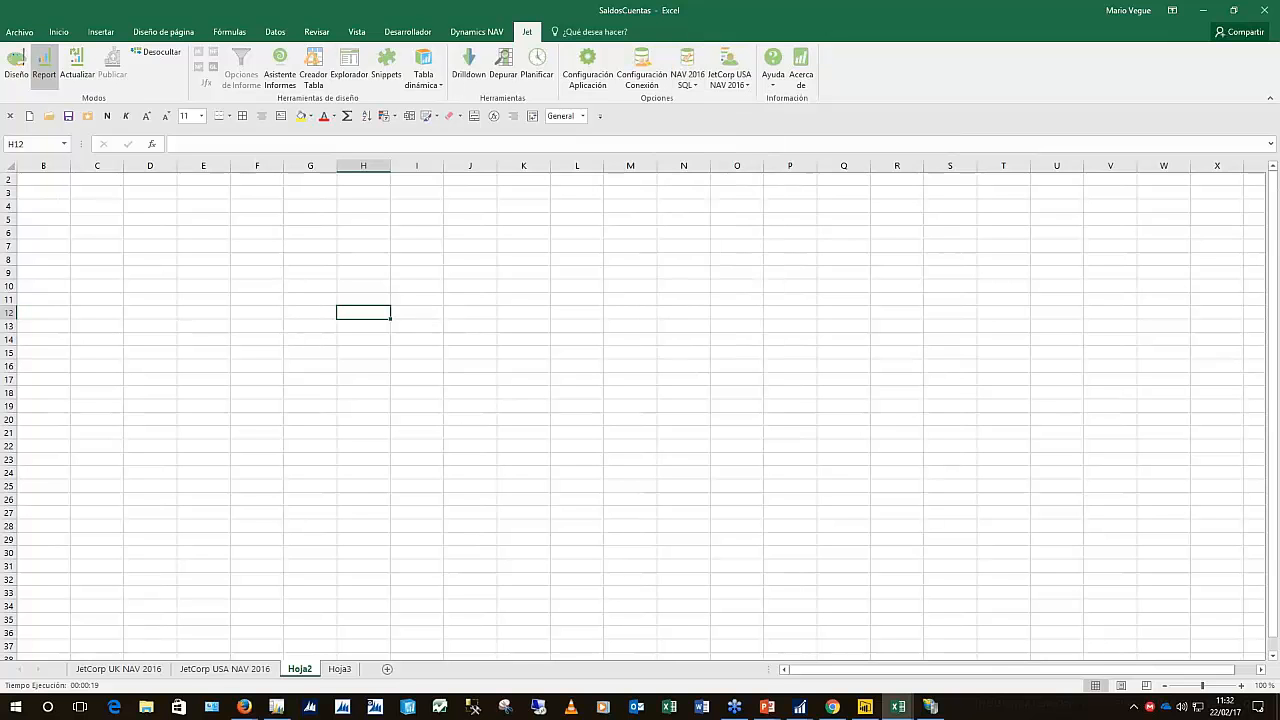
Select sample ranges such as E11:G11, F12:G22 and H23:L30 on Hoja2, then clear the selection
{"action": "left_click", "coordinate": [454, 312]}
{"action": "left_click", "coordinate": [371, 311]}
{"action": "left_click_drag", "start_coordinate": [214, 296], "coordinate": [306, 443]}
{"action": "left_click", "coordinate": [254, 316]}
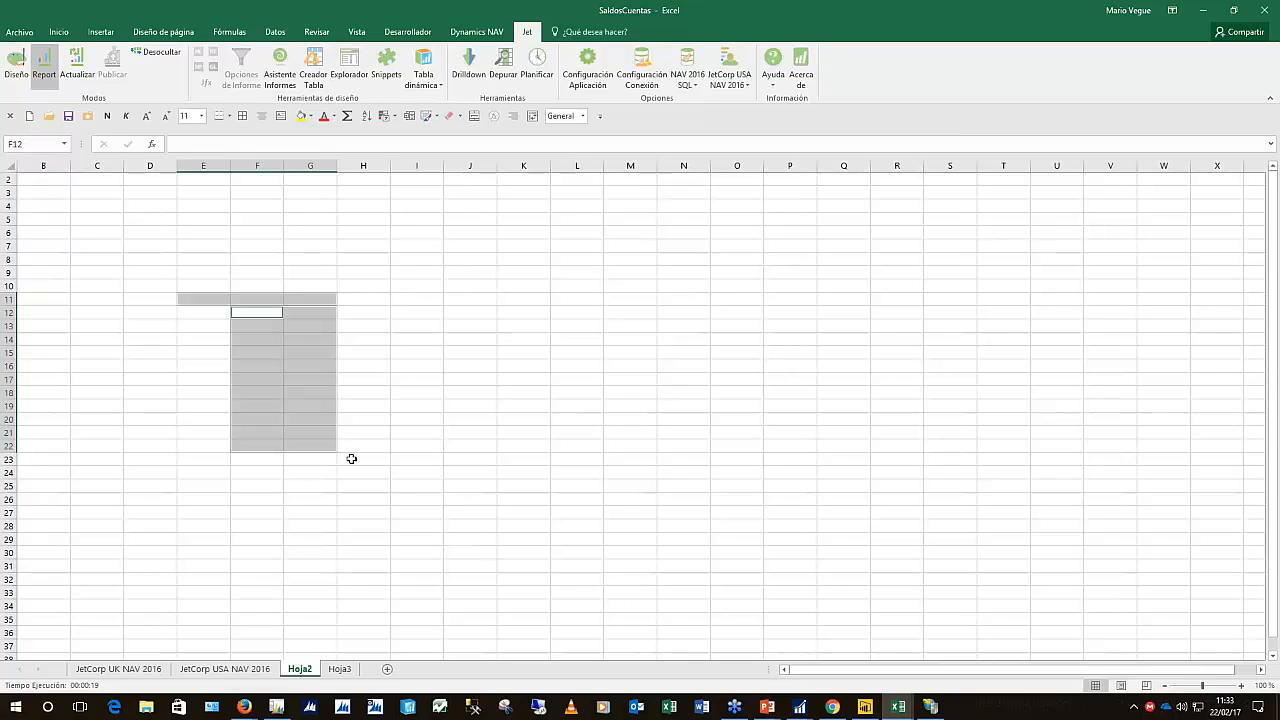
{"action": "left_click_drag", "start_coordinate": [351, 458], "coordinate": [603, 554]}
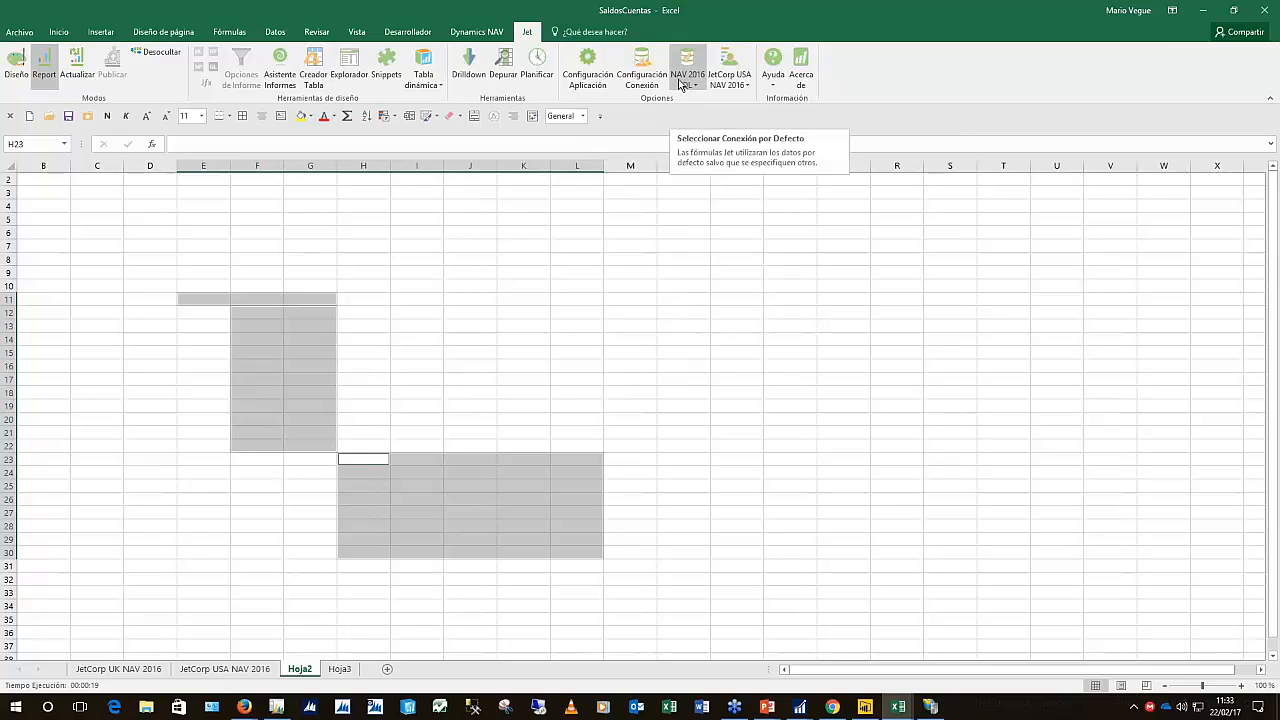
{"action": "left_click", "coordinate": [654, 273]}
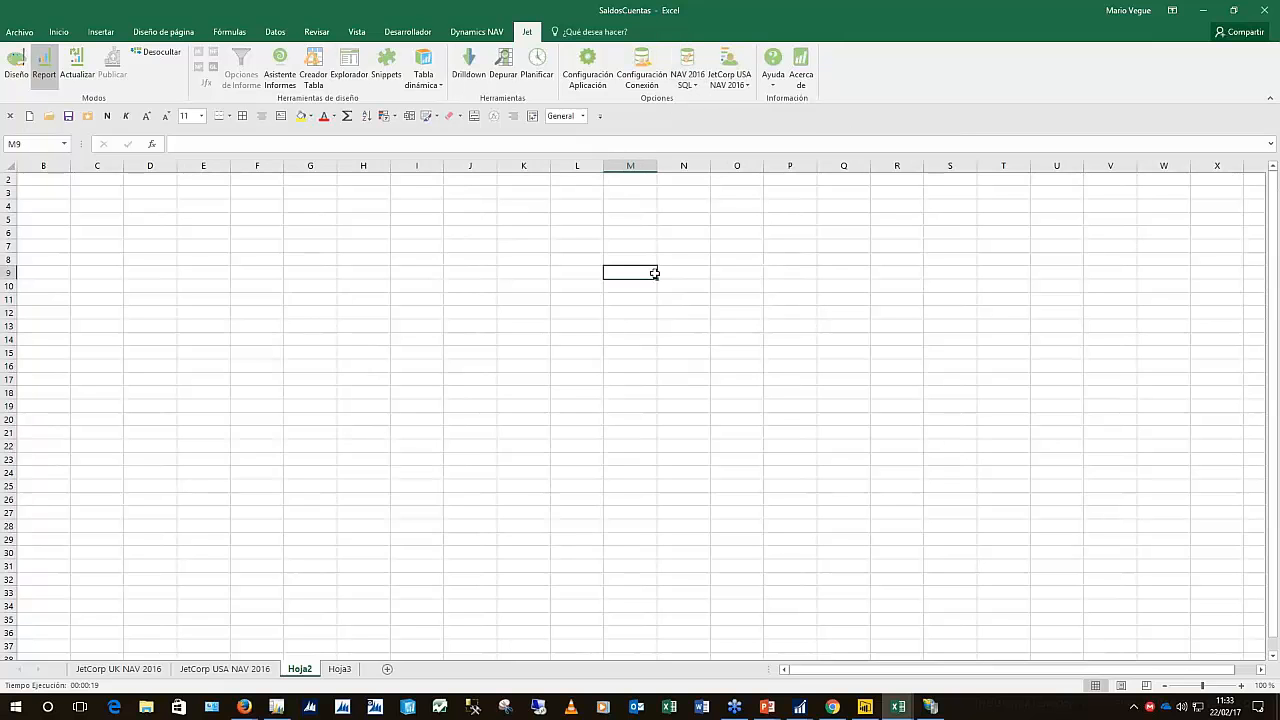
Show the favourite tables in the Jet data explorer and list the Mov. contabilidad fields
{"action": "left_click", "coordinate": [349, 65]}
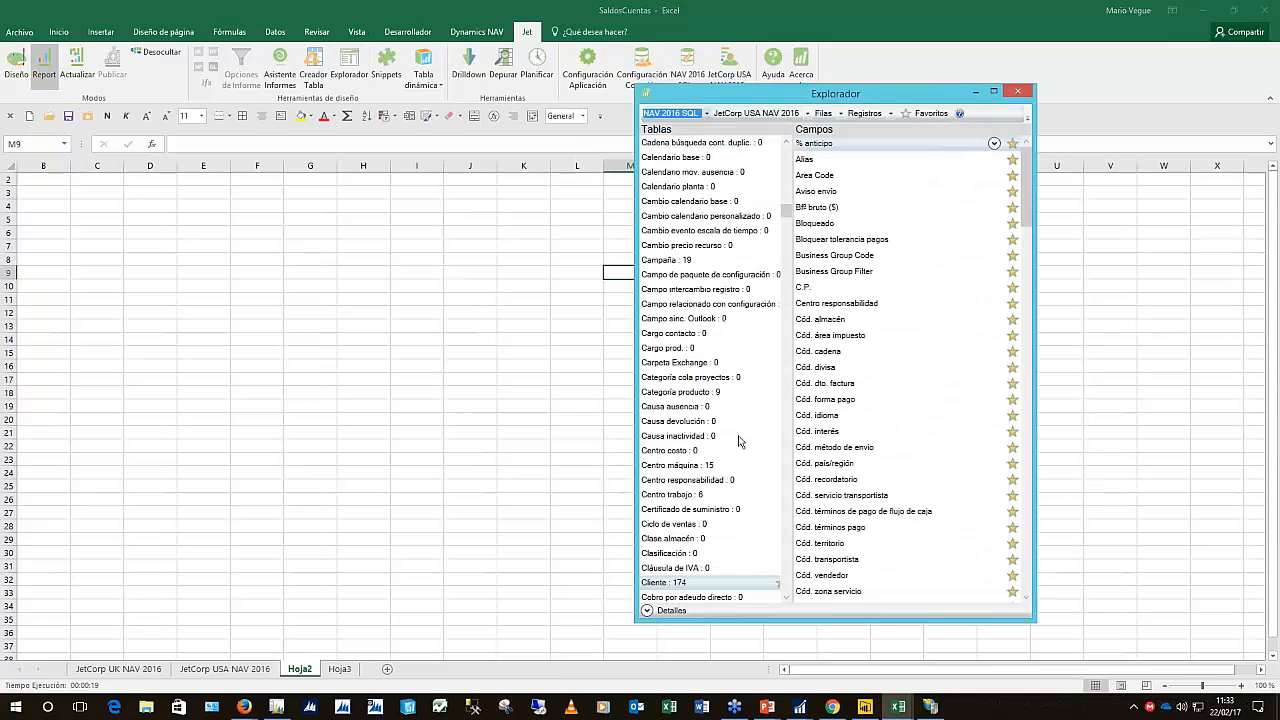
{"action": "left_click", "coordinate": [925, 113]}
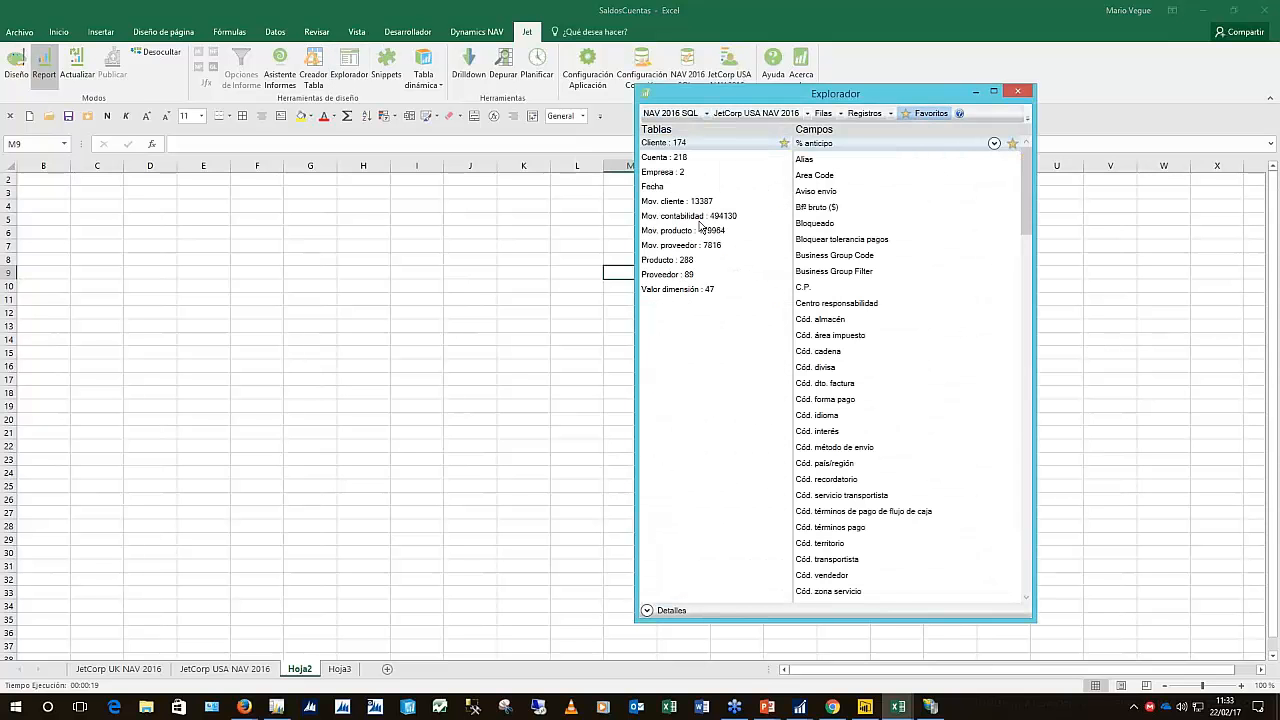
{"action": "left_click", "coordinate": [700, 219]}
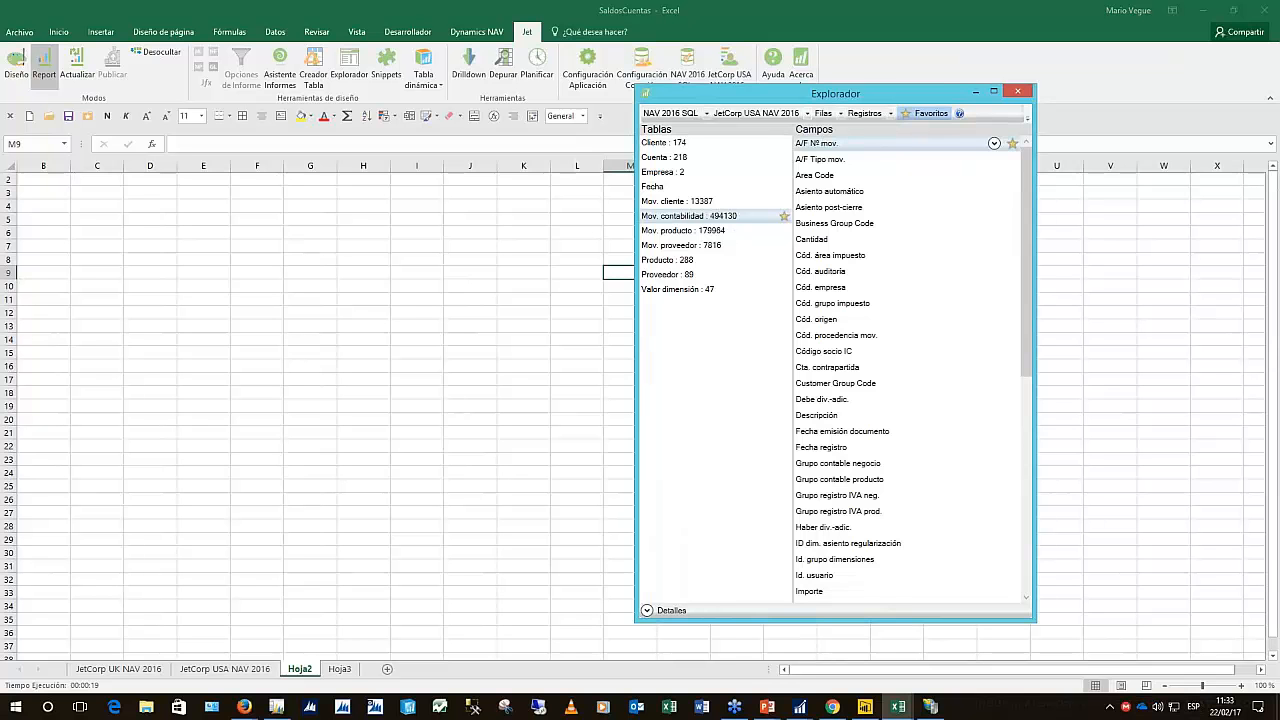
Switch to NAV Classic, reposition its window and close the field-values form
{"action": "key", "text": "alt+Tab"}
{"action": "left_click_drag", "start_coordinate": [690, 5], "coordinate": [812, 46]}
{"action": "key", "text": "Escape"}
{"action": "key", "text": "Escape"}
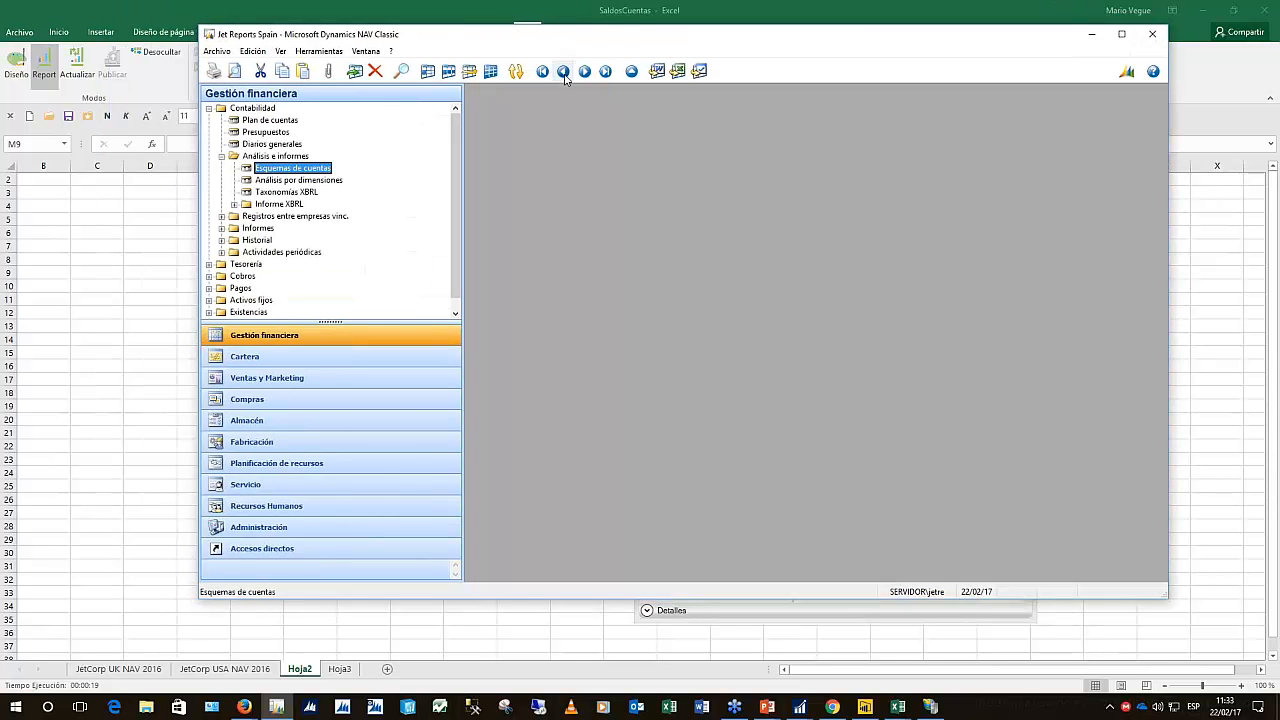
Open customer 10000's card from Ventas y Marketing, resized so all its fields and buttons show
{"action": "left_click", "coordinate": [323, 389]}
{"action": "left_click", "coordinate": [256, 132]}
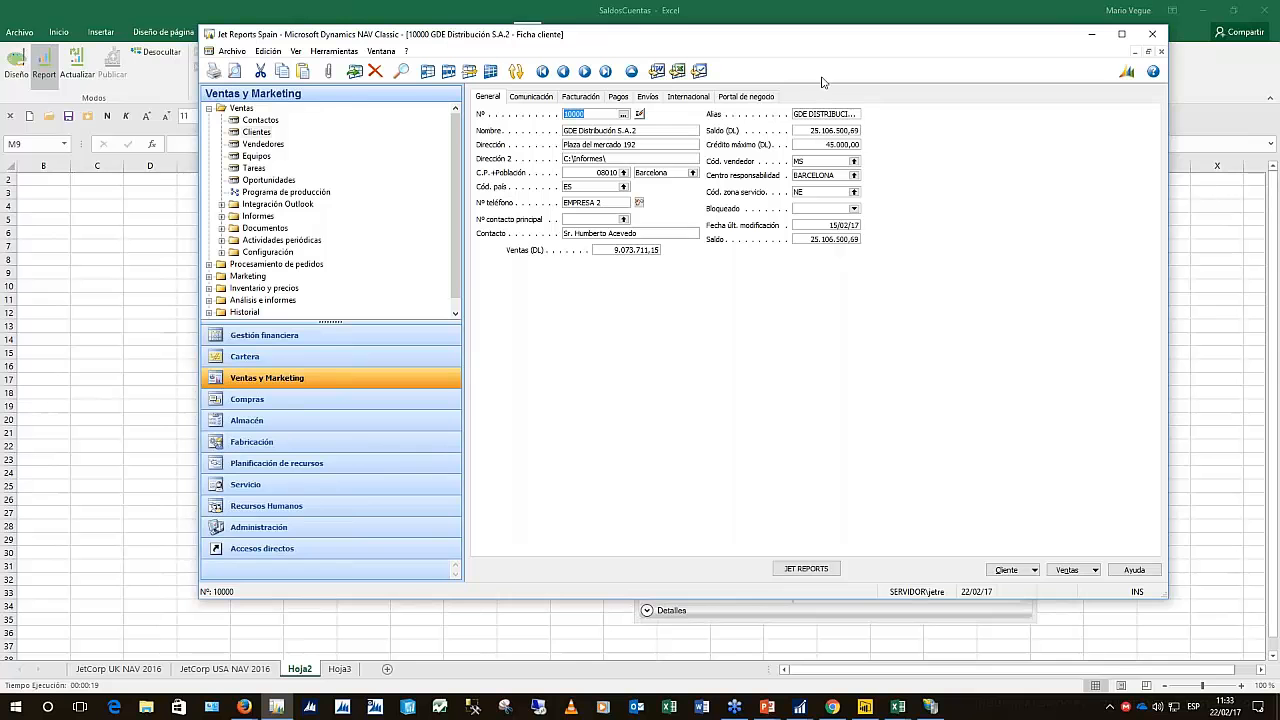
{"action": "left_click_drag", "start_coordinate": [893, 42], "coordinate": [673, 61]}
{"action": "left_click", "coordinate": [927, 63]}
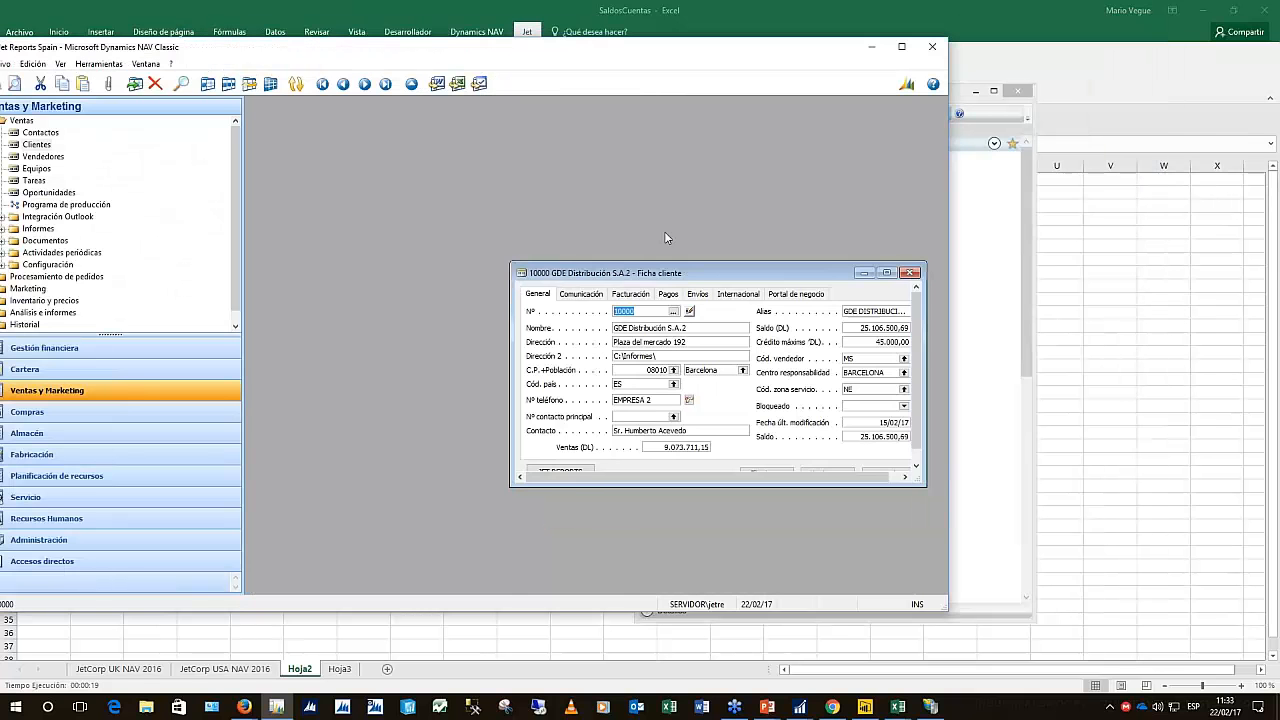
{"action": "left_click_drag", "start_coordinate": [769, 358], "coordinate": [884, 557]}
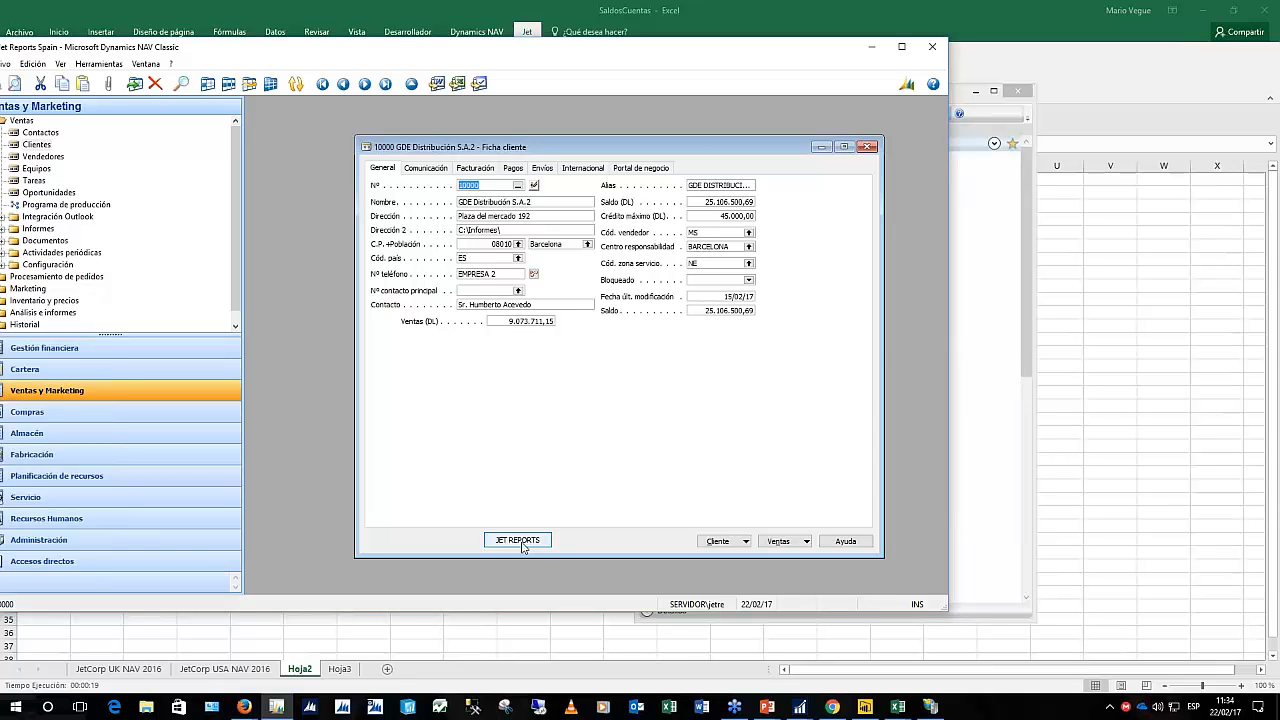
Select customer number 10000 on the card, then move to the Saldo (DL) balance field
{"action": "left_click", "coordinate": [494, 186]}
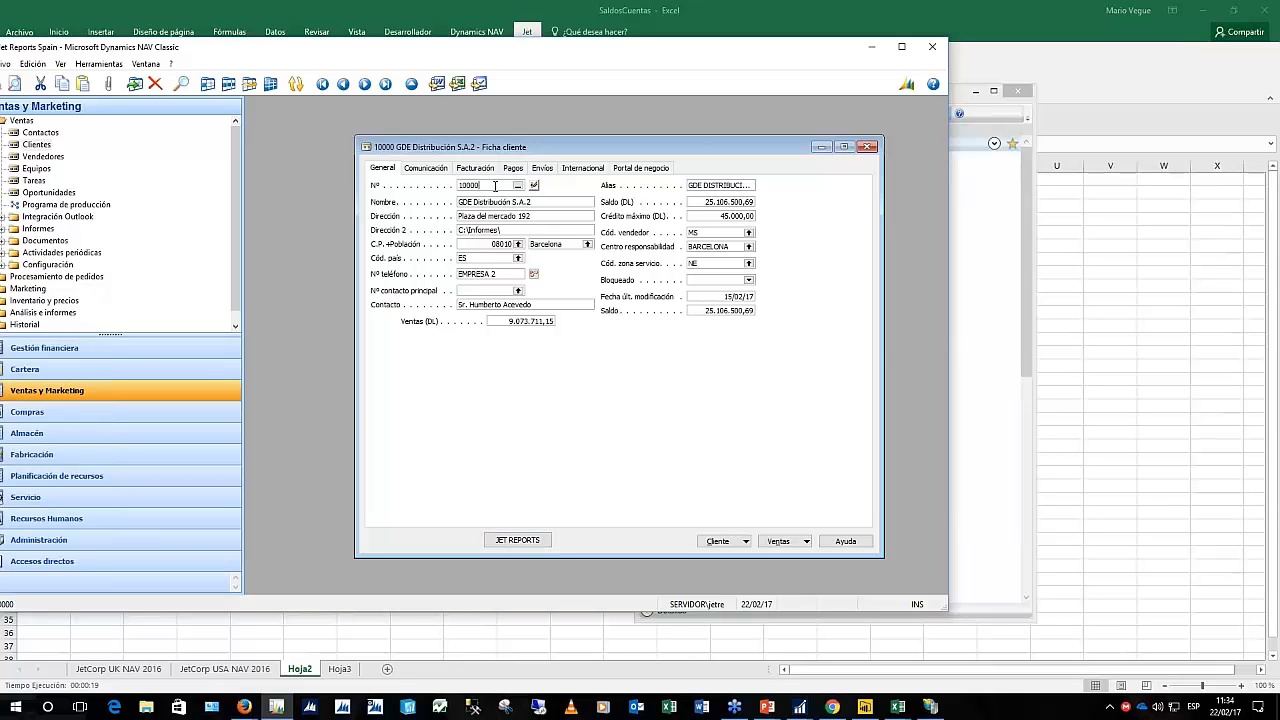
{"action": "left_click_drag", "start_coordinate": [494, 186], "coordinate": [459, 187]}
{"action": "left_click", "coordinate": [713, 205]}
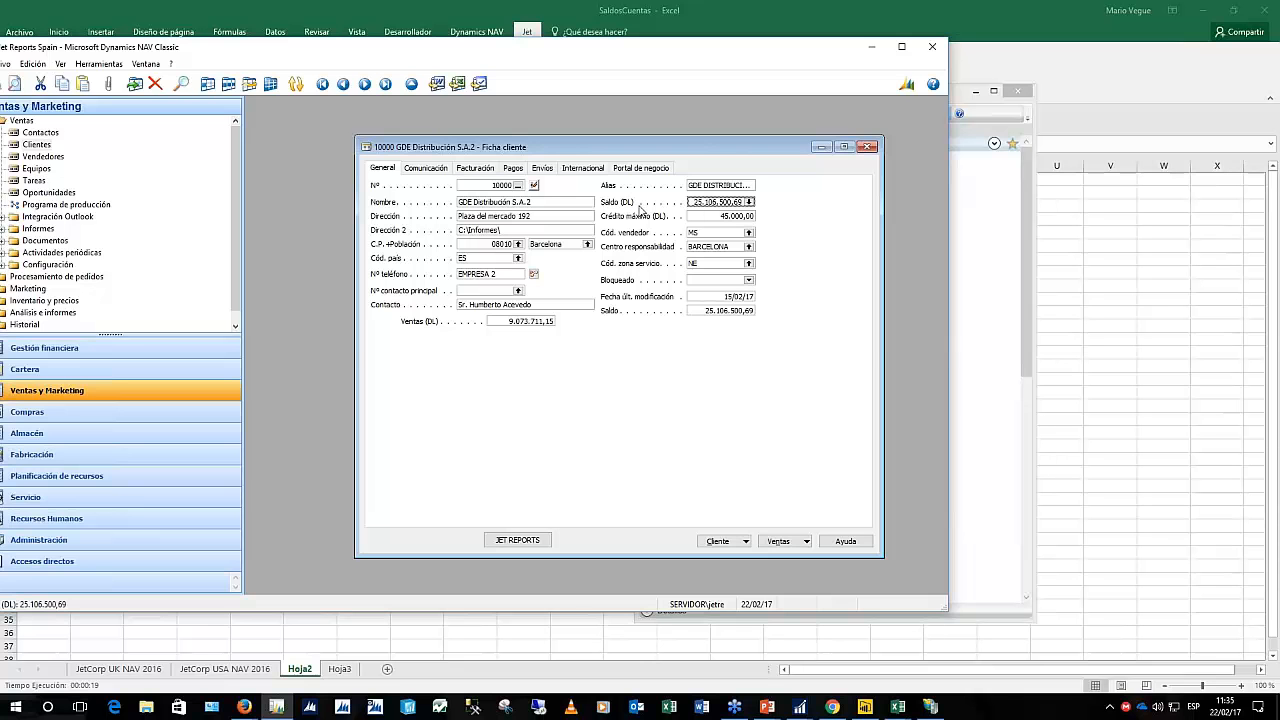
Drill down from the balance to Movs. clientes and browse an entry's columns to the right
{"action": "key", "text": "F6"}
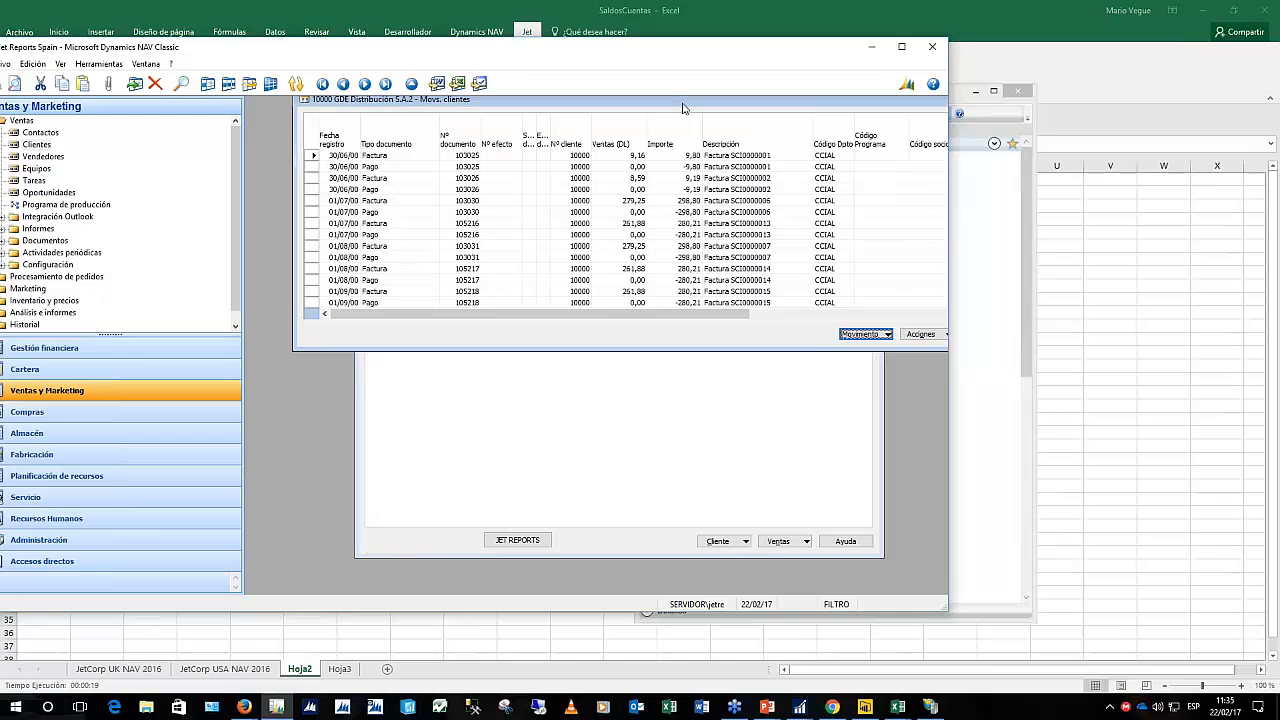
{"action": "left_click_drag", "start_coordinate": [684, 106], "coordinate": [645, 160]}
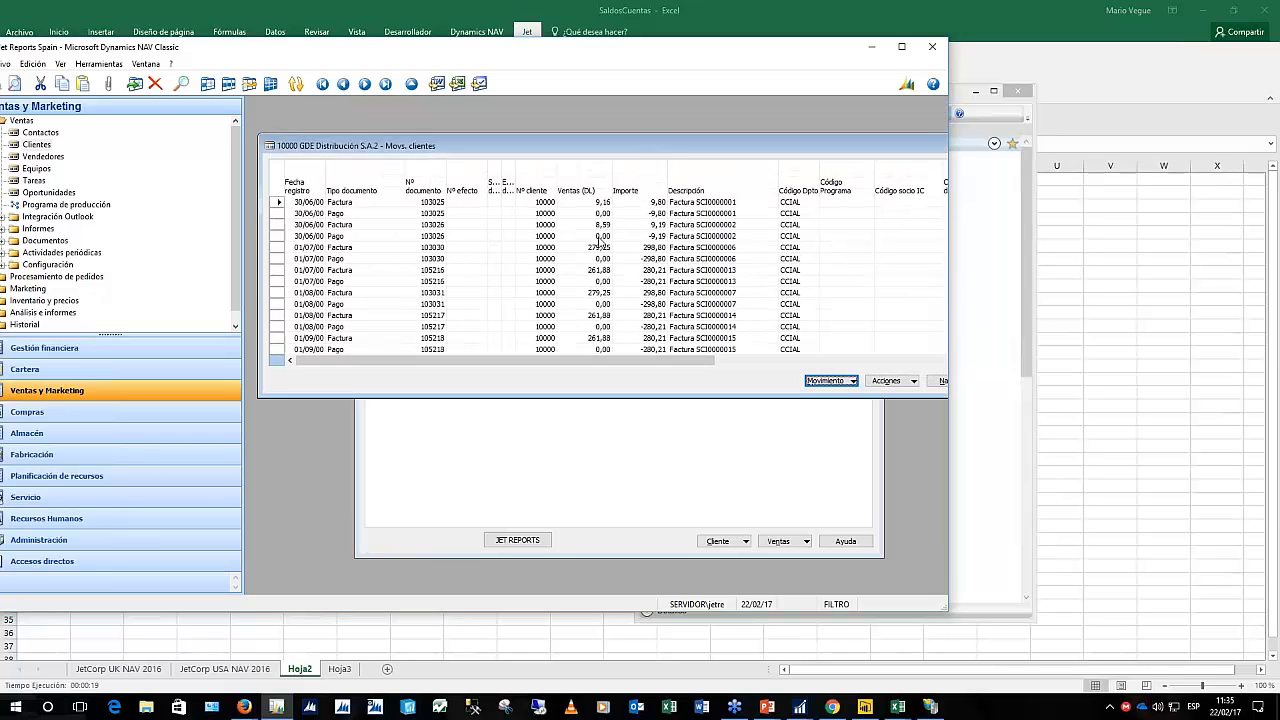
{"action": "left_click", "coordinate": [708, 226]}
{"action": "key", "text": "Right"}
{"action": "key", "text": "Right"}
{"action": "key", "text": "Right"}
{"action": "key", "text": "Right"}
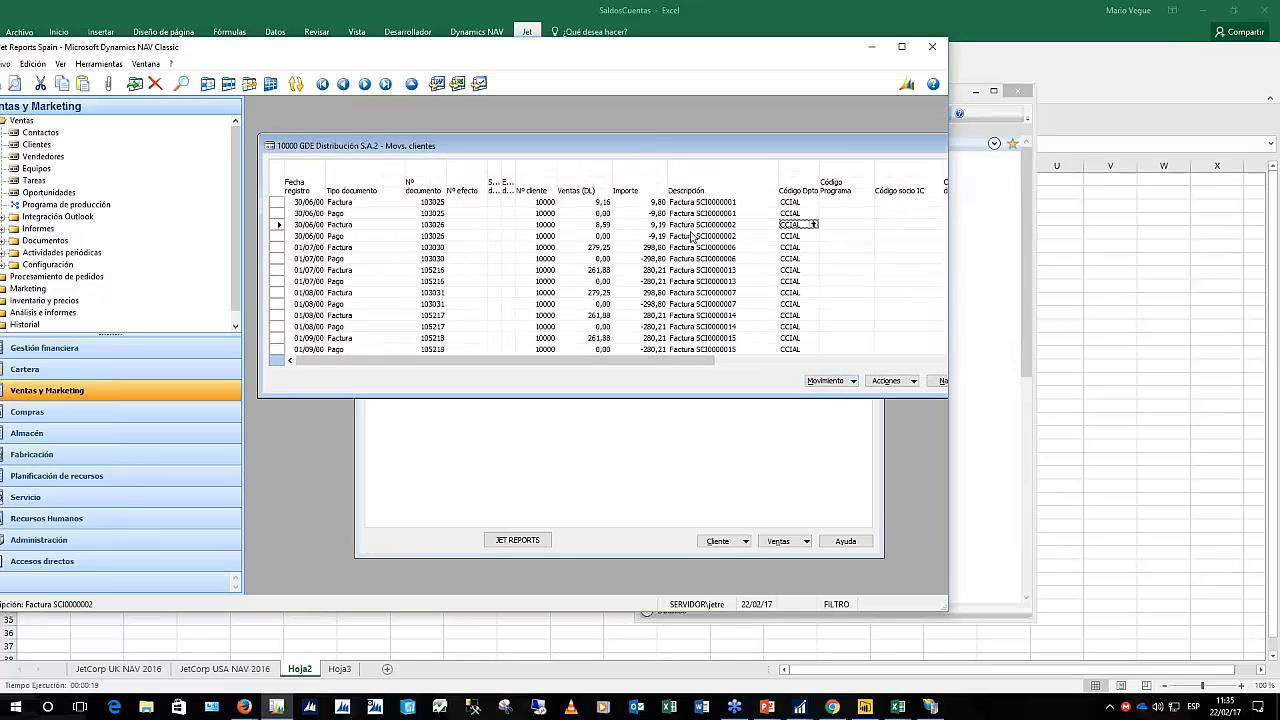
{"action": "key", "text": "Right"}
{"action": "key", "text": "Right"}
{"action": "key", "text": "Right"}
{"action": "key", "text": "Right"}
{"action": "key", "text": "Right"}
{"action": "key", "text": "Right"}
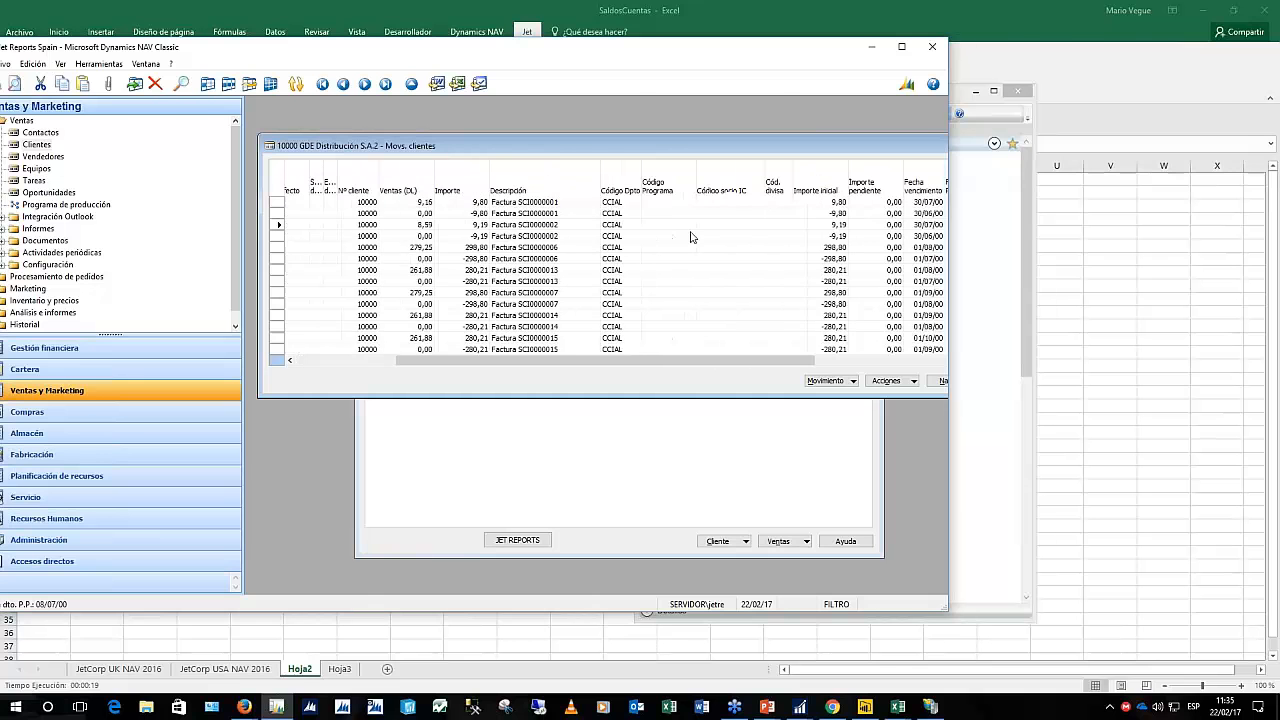